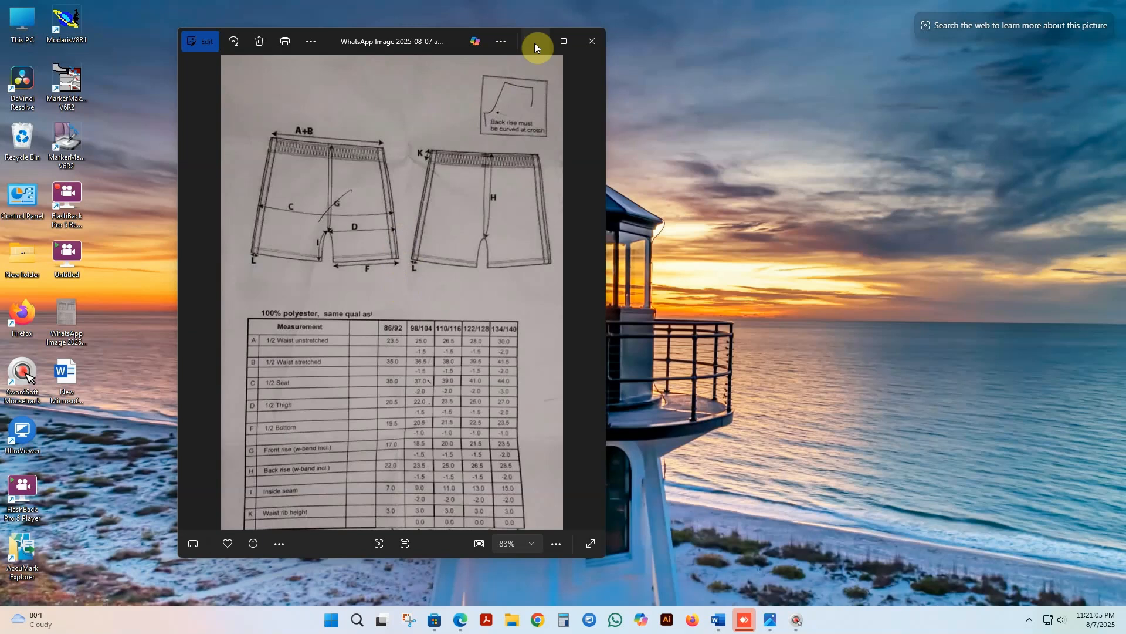
Step: Minimize the shorts measurement chart image, refresh the desktop and launch ModarisV8R1
{"action": "left_click", "coordinate": [535, 46]}
{"action": "right_click", "coordinate": [418, 128]}
{"action": "left_click", "coordinate": [455, 175]}
{"action": "double_click", "coordinate": [67, 21]}
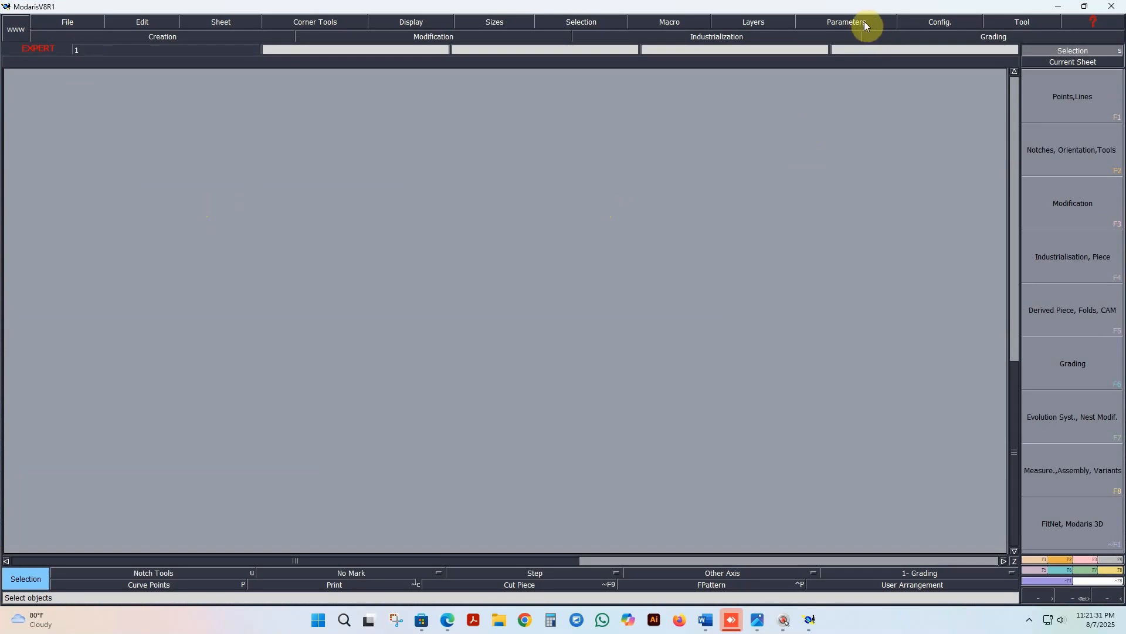
Step: Open the Modaris configurator's completion settings and clear all existing entries from the Measure name list
{"action": "left_click", "coordinate": [926, 23]}
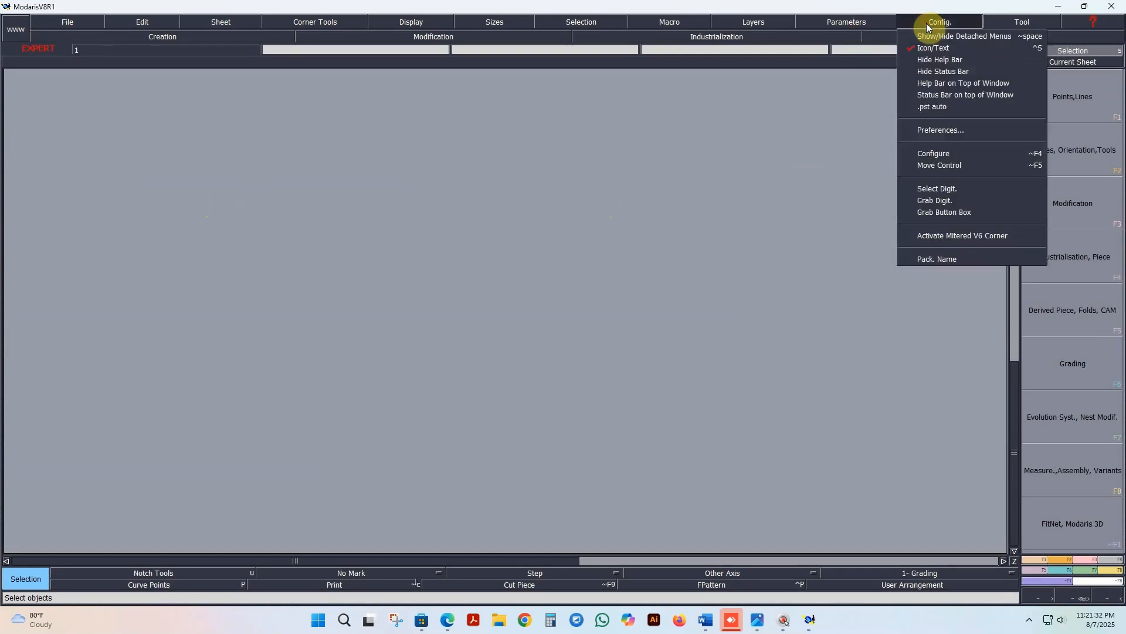
{"action": "left_click", "coordinate": [936, 130]}
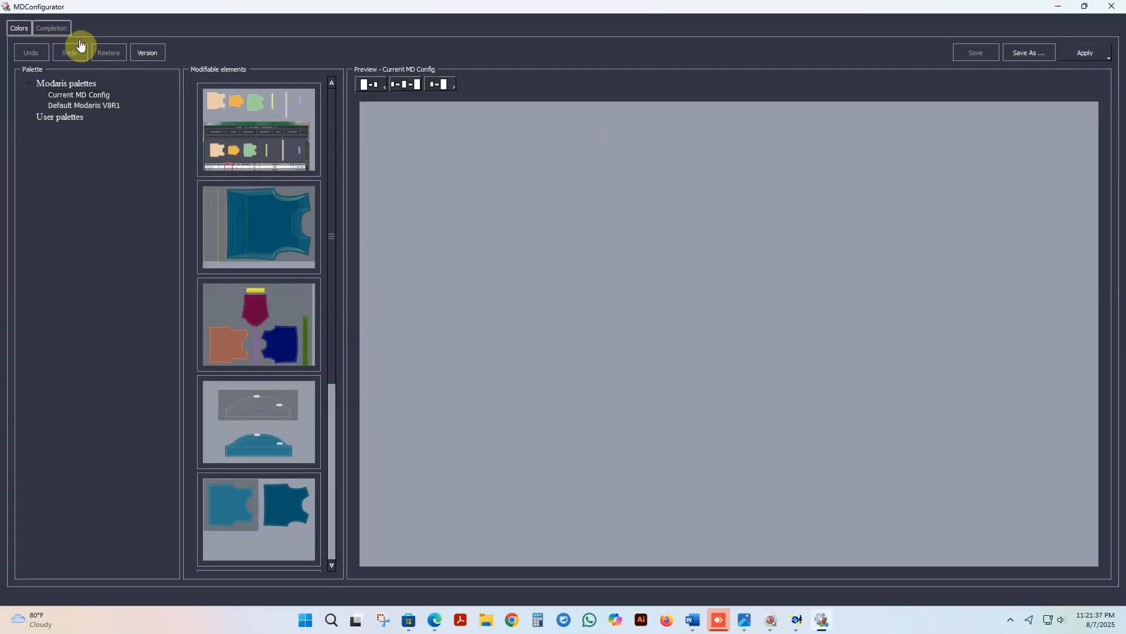
{"action": "left_click", "coordinate": [56, 29]}
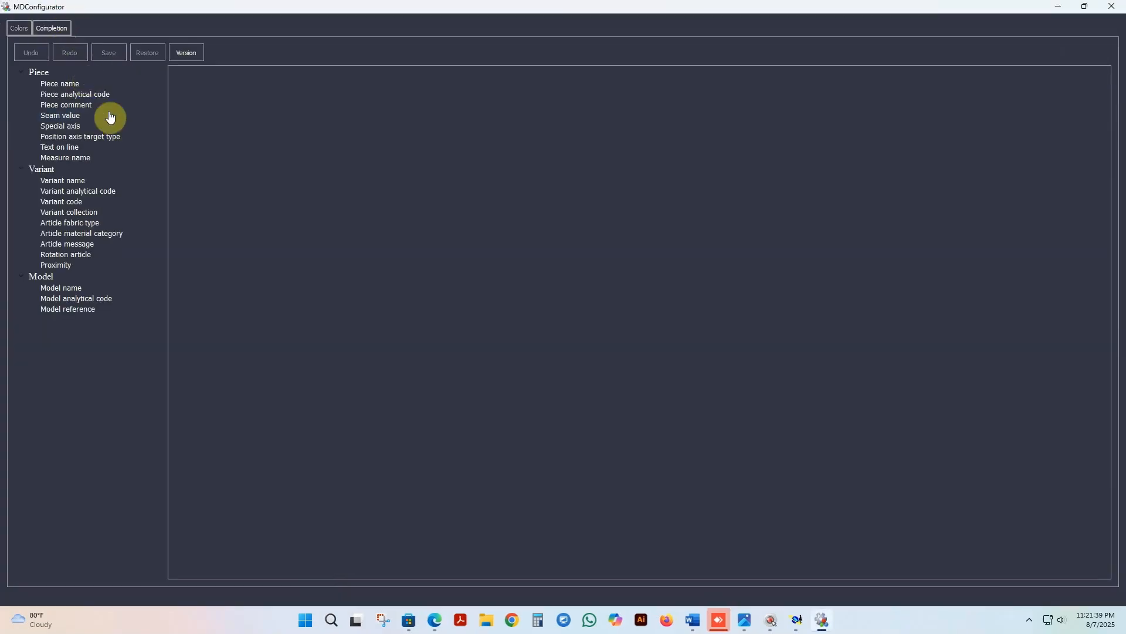
{"action": "left_click", "coordinate": [89, 159]}
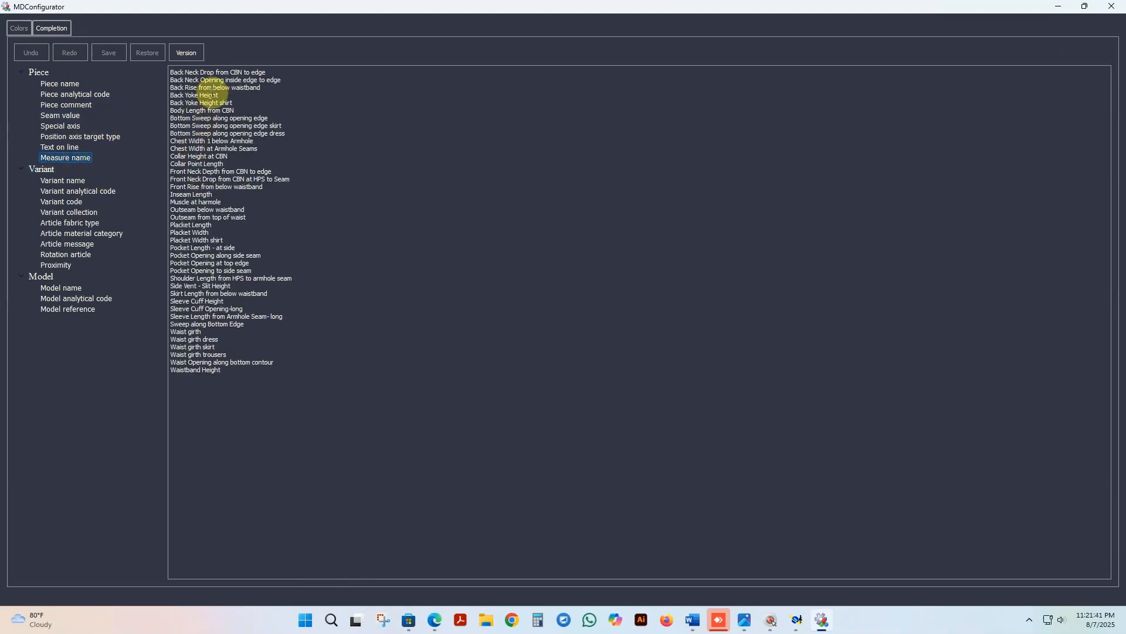
{"action": "left_click_drag", "start_coordinate": [236, 377], "coordinate": [163, 86]}
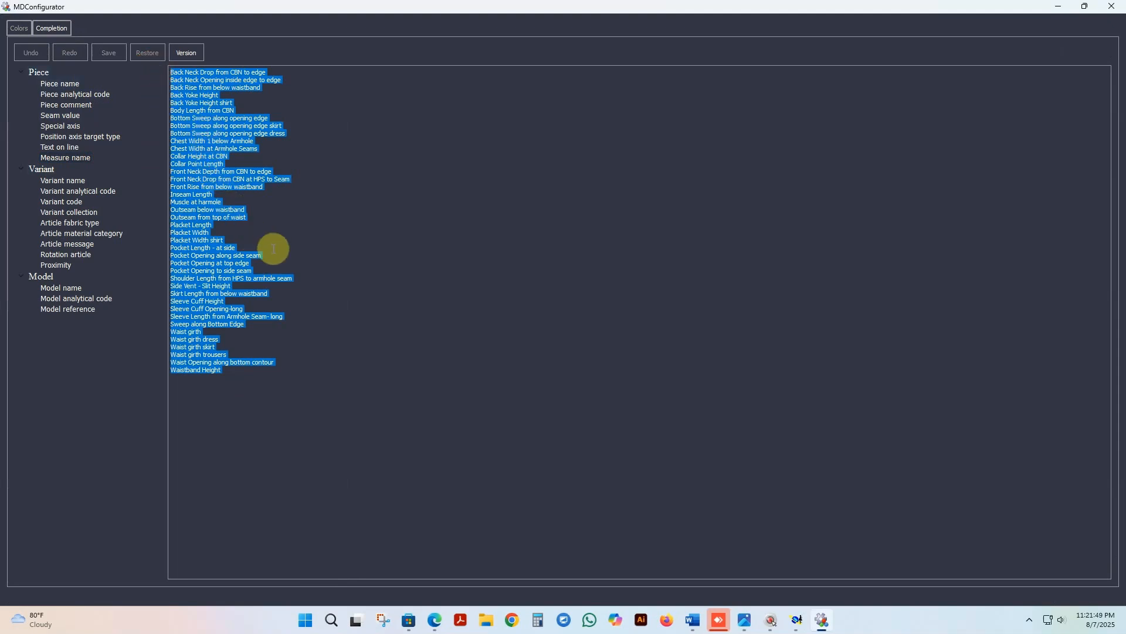
{"action": "key", "text": "Delete"}
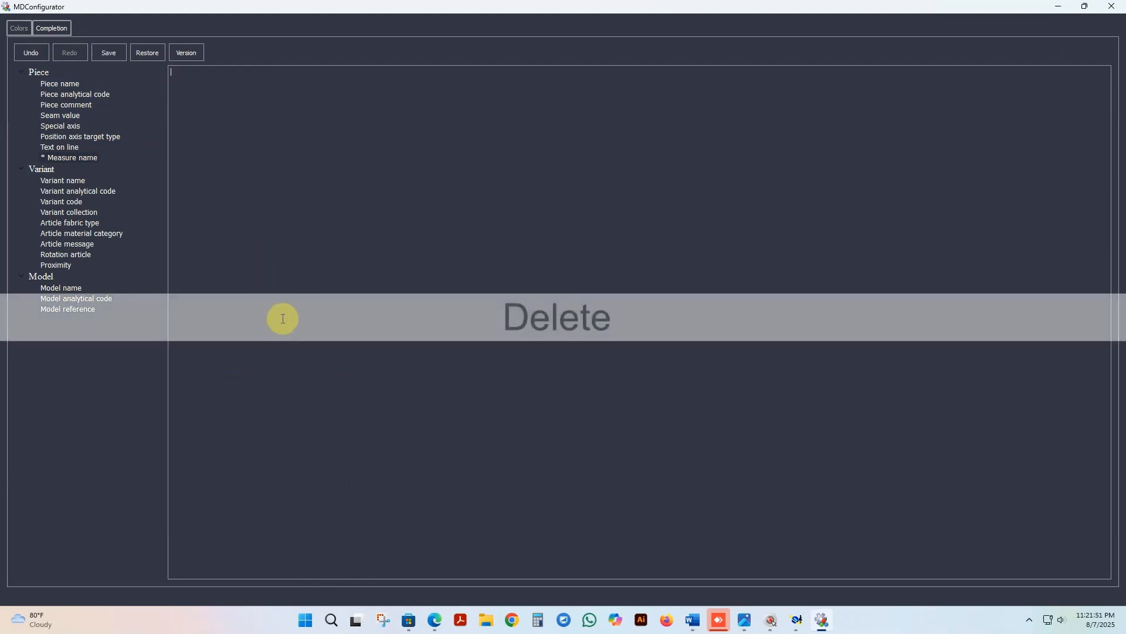
Step: Copy the measurement names, Waist through Waist rid height, from the Word document into the configurator's empty Measure name list
{"action": "mouse_move", "coordinate": [693, 626]}
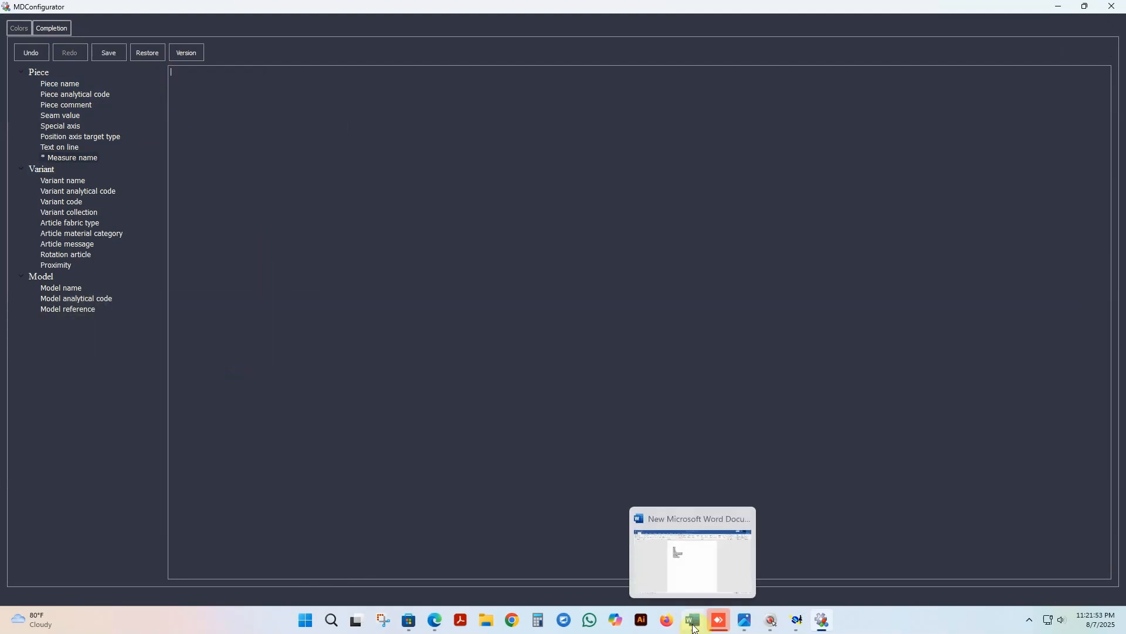
{"action": "left_click", "coordinate": [696, 572]}
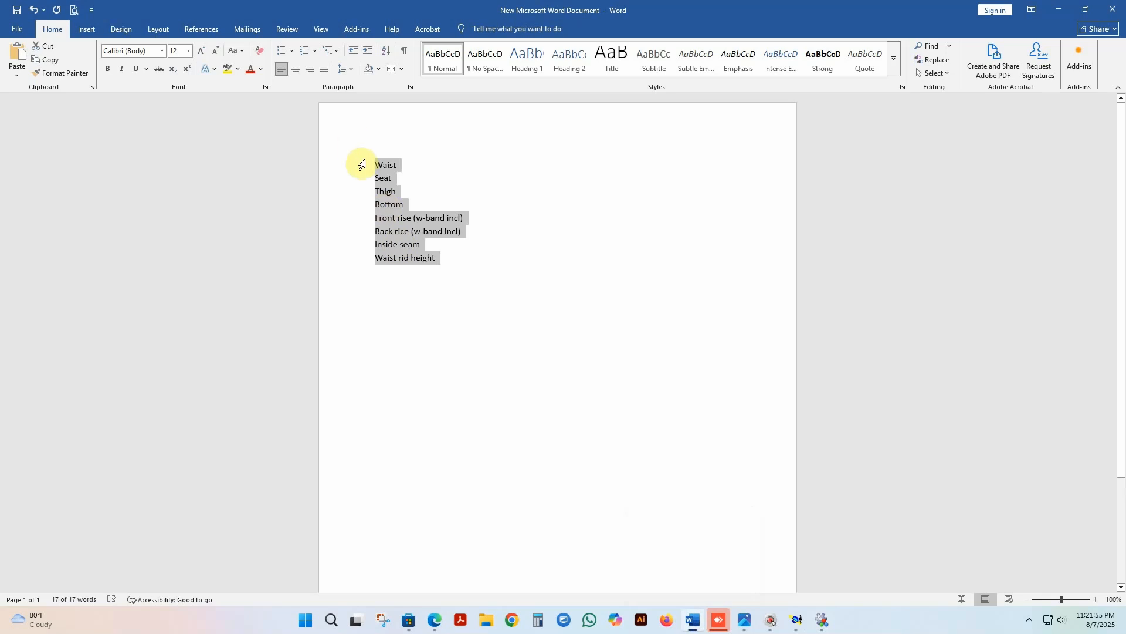
{"action": "right_click", "coordinate": [400, 231]}
{"action": "left_click", "coordinate": [422, 265]}
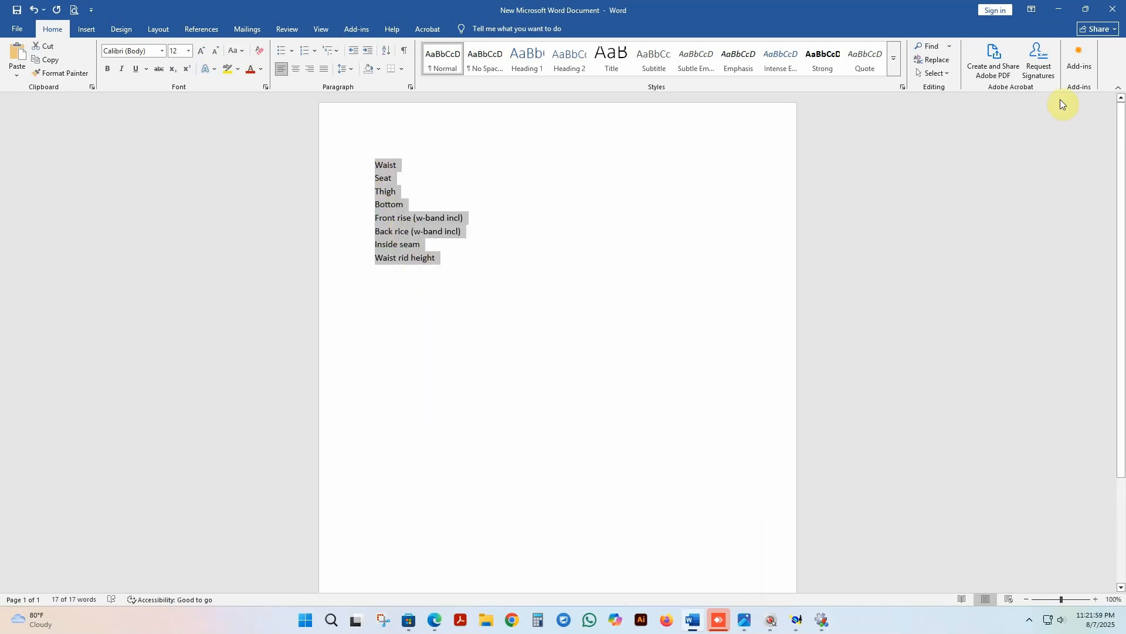
{"action": "left_click", "coordinate": [1058, 10]}
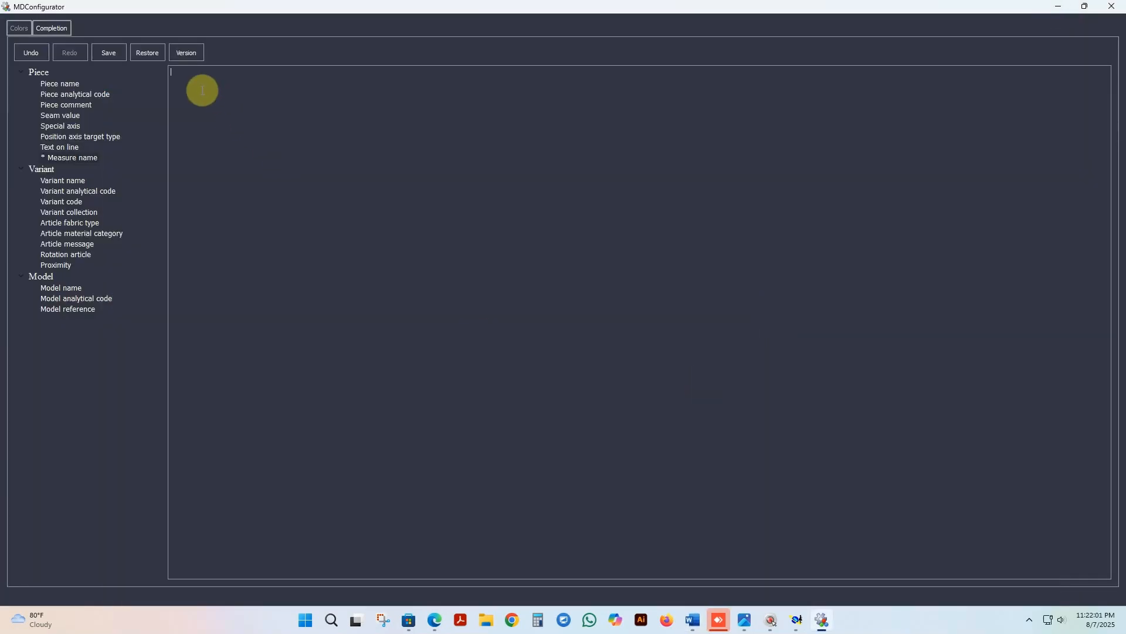
{"action": "type", "text": "Waist Seat Thigh Bottom Front rise (w-band incl) Back rice (w-band incl) Inside seam Waist rid height"}
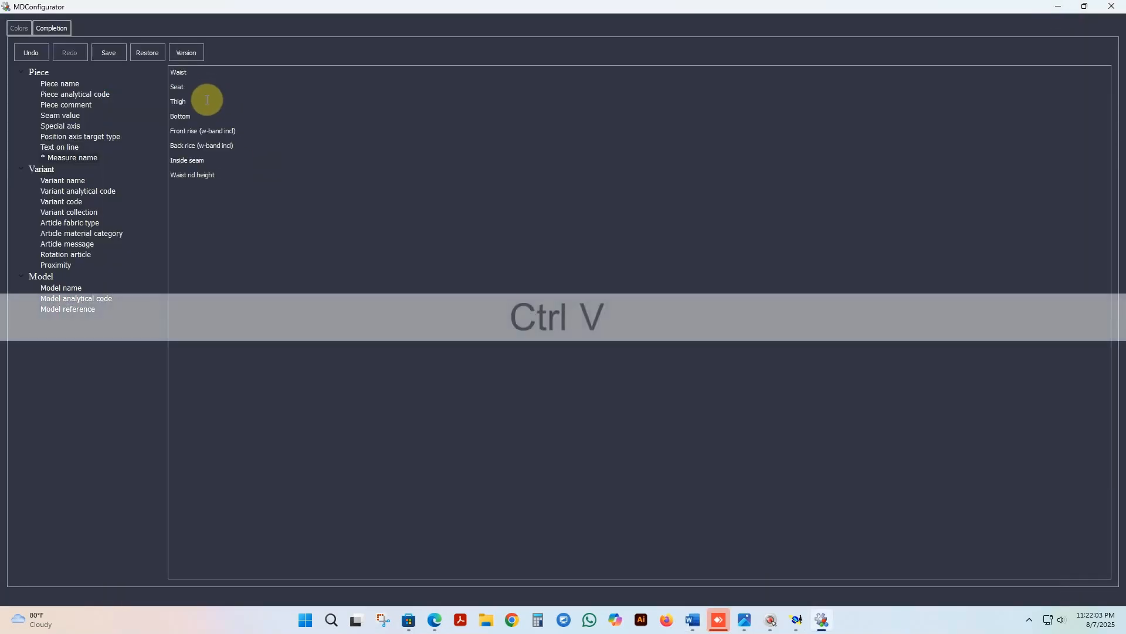
Step: Save the Measure name completion list and close the configurator
{"action": "left_click", "coordinate": [106, 54]}
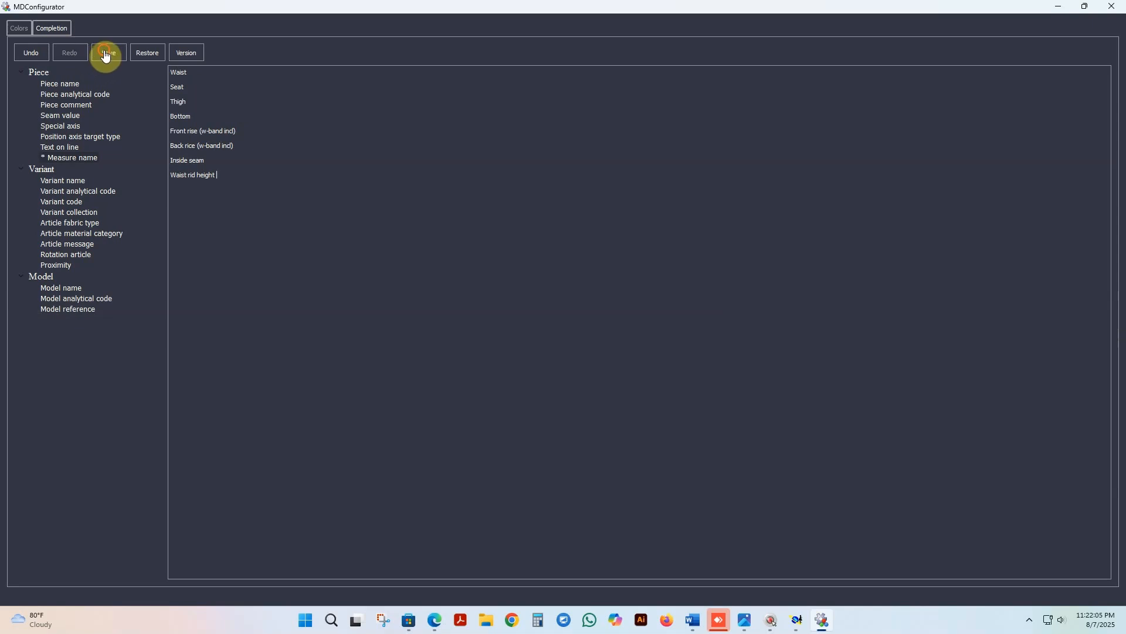
{"action": "left_click", "coordinate": [622, 316]}
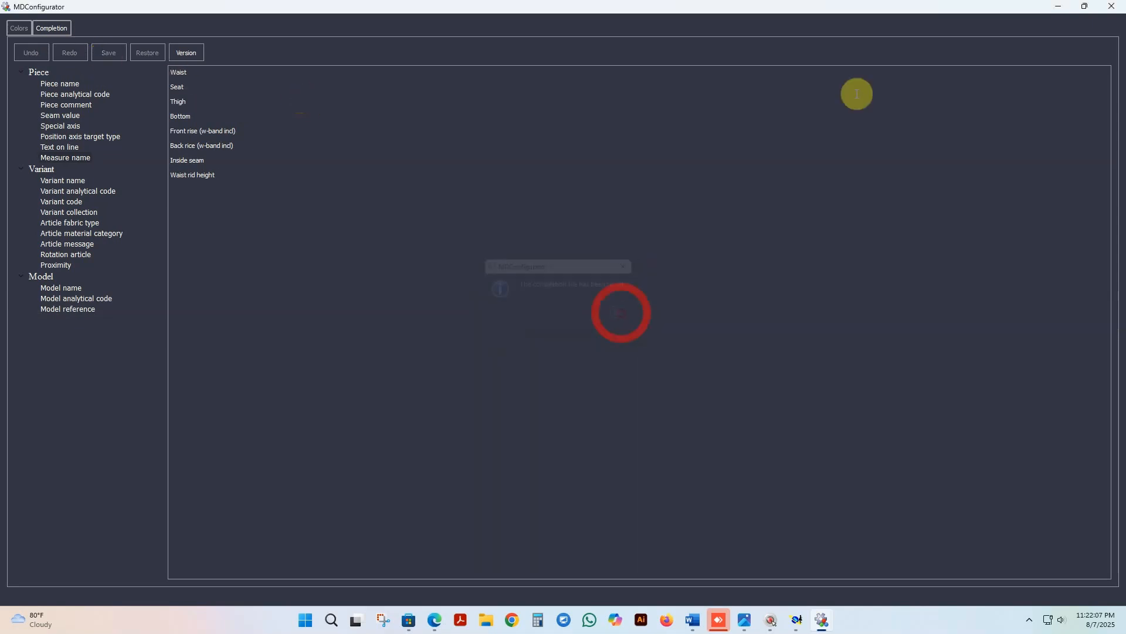
{"action": "left_click", "coordinate": [1111, 7]}
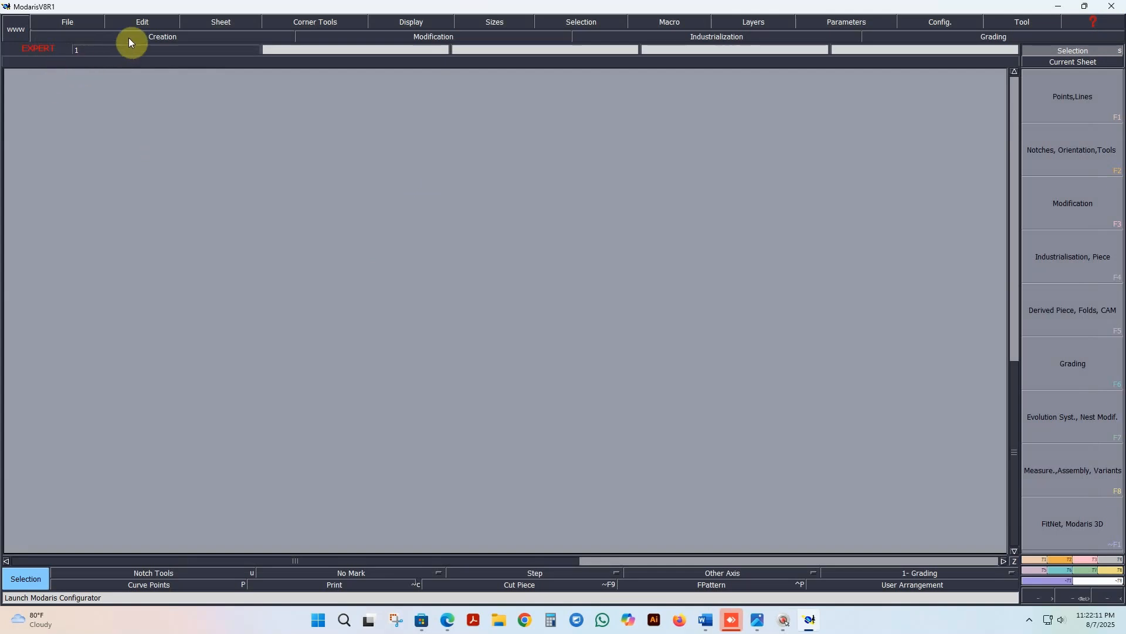
Step: Set the model and variant access paths to the New folder directory on the Desktop and apply them
{"action": "left_click", "coordinate": [63, 22]}
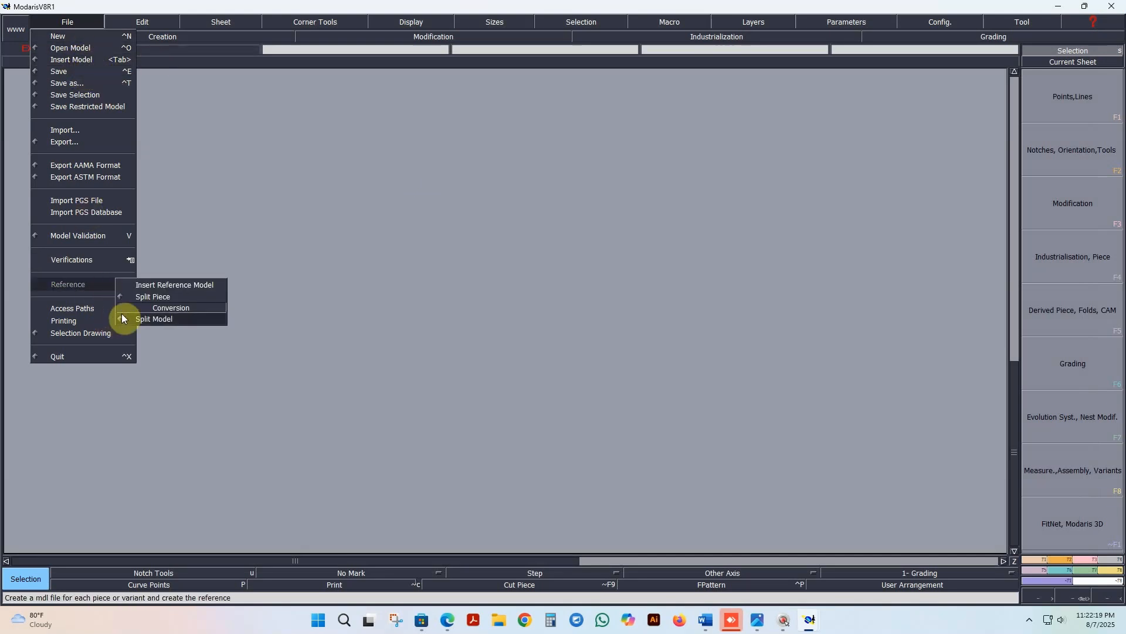
{"action": "left_click", "coordinate": [128, 306]}
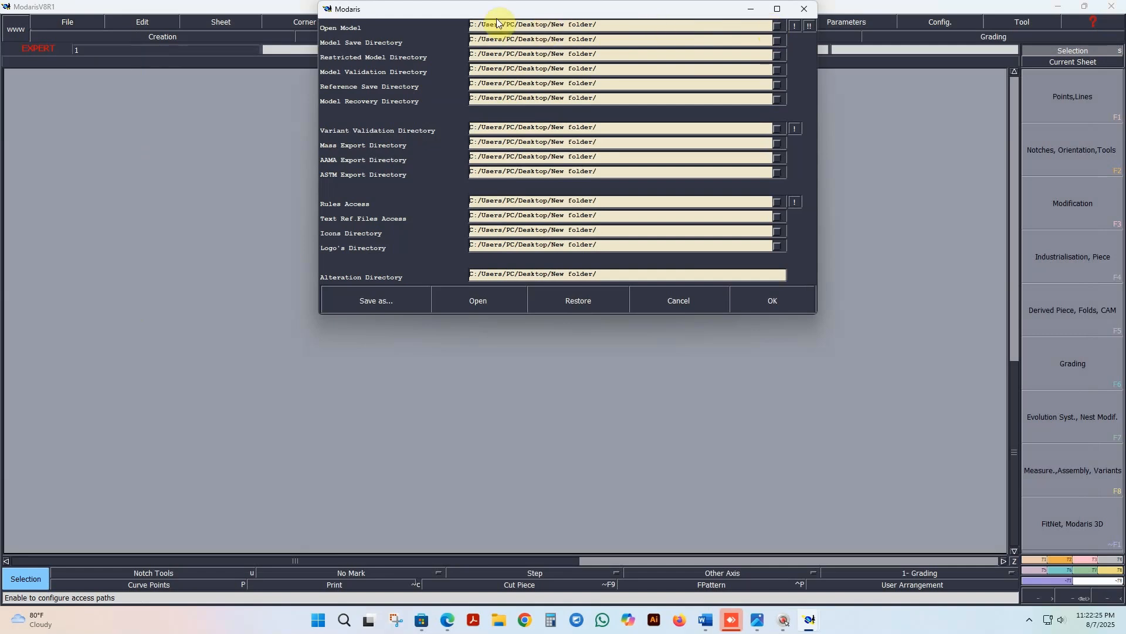
{"action": "left_click", "coordinate": [771, 26]}
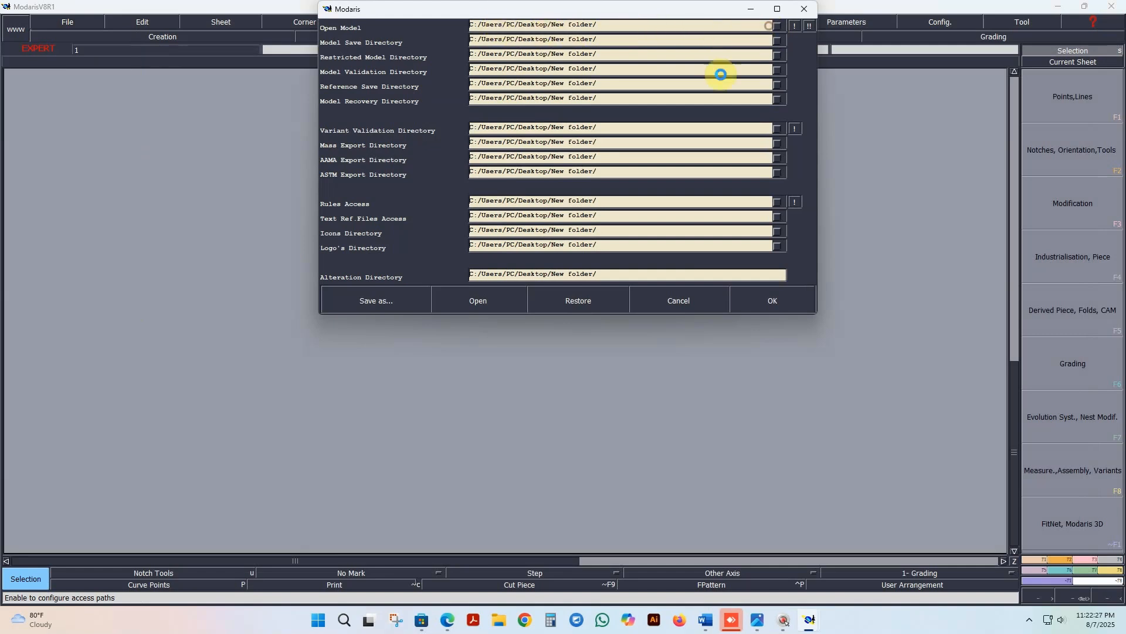
{"action": "left_click", "coordinate": [578, 415]}
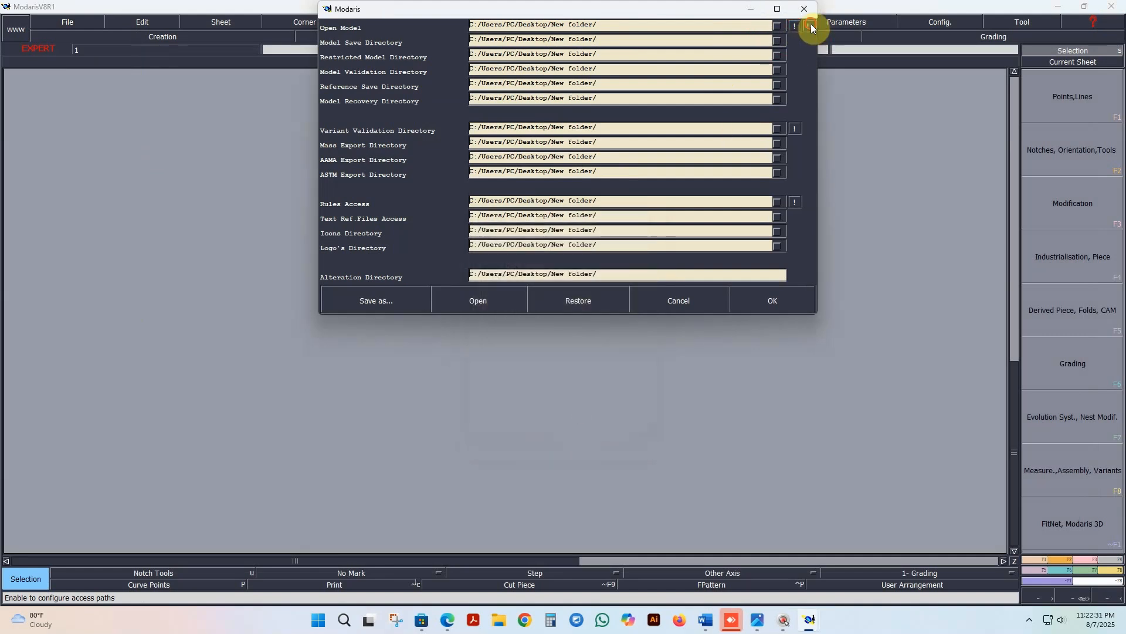
{"action": "left_click", "coordinate": [794, 131]}
{"action": "left_click", "coordinate": [775, 302]}
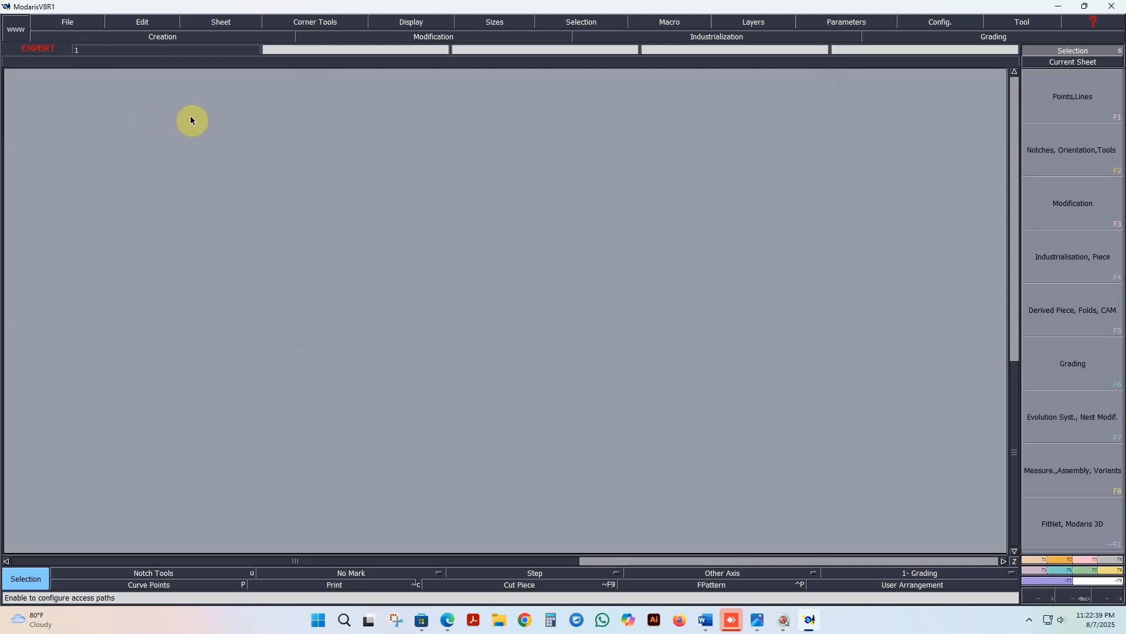
Step: Start the Model Creation macro and name the new model PANT
{"action": "left_click", "coordinate": [173, 39]}
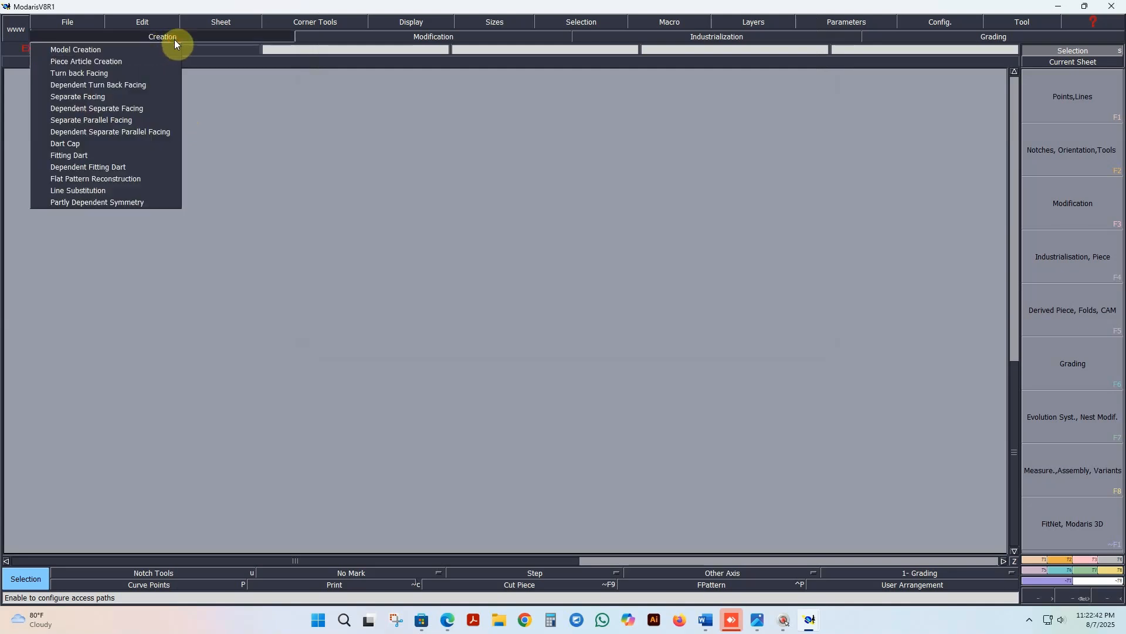
{"action": "left_click", "coordinate": [87, 51]}
{"action": "left_click_drag", "start_coordinate": [49, 25], "coordinate": [352, 184]}
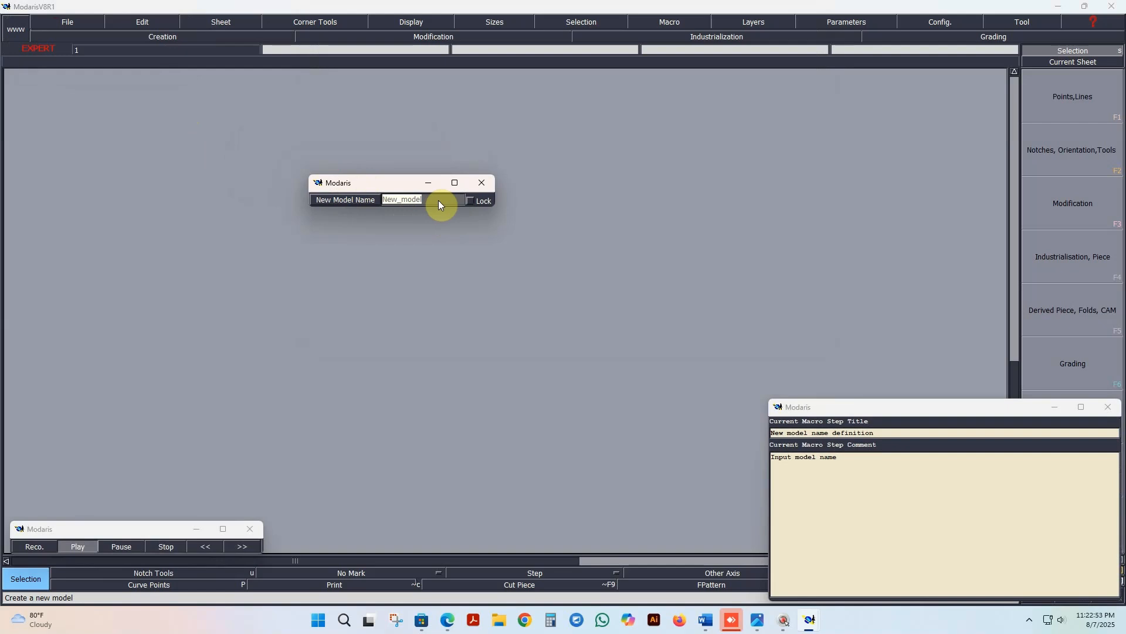
{"action": "type", "text": "PANT"}
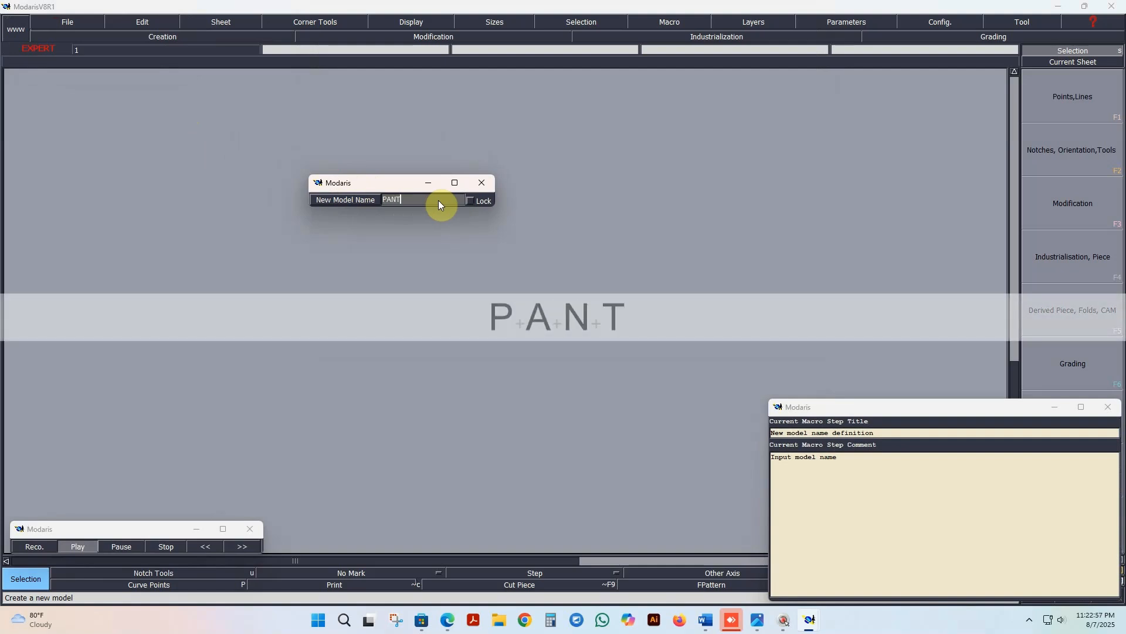
{"action": "key", "text": "Return"}
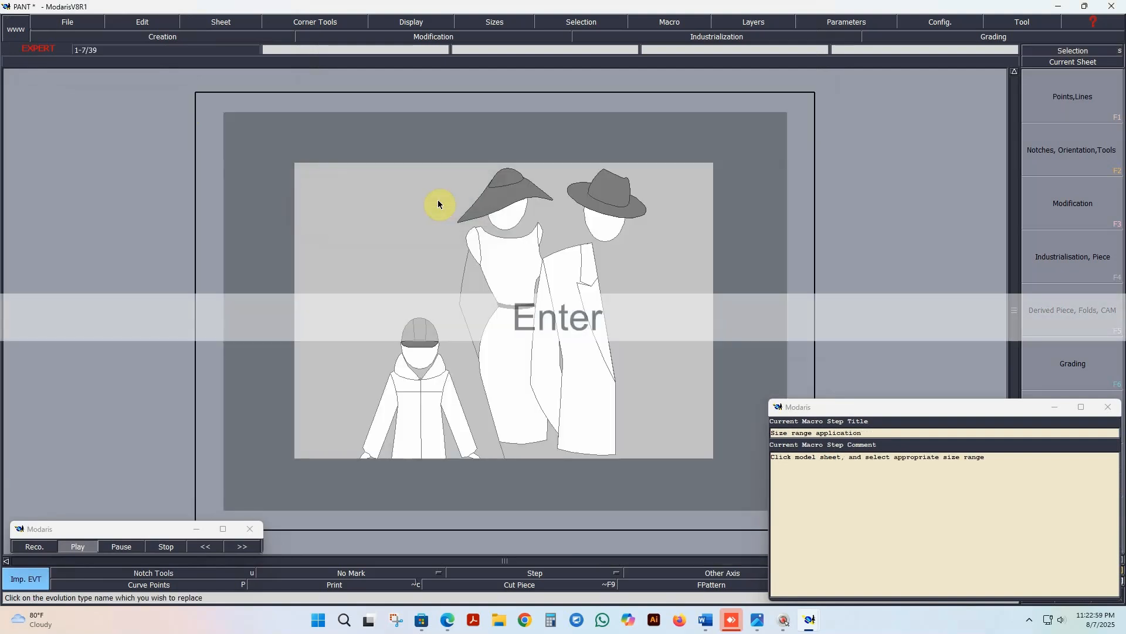
Step: Open the 123 size-range text file from the model sheet's file selection for editing and save a copy as PANT
{"action": "left_click", "coordinate": [432, 217]}
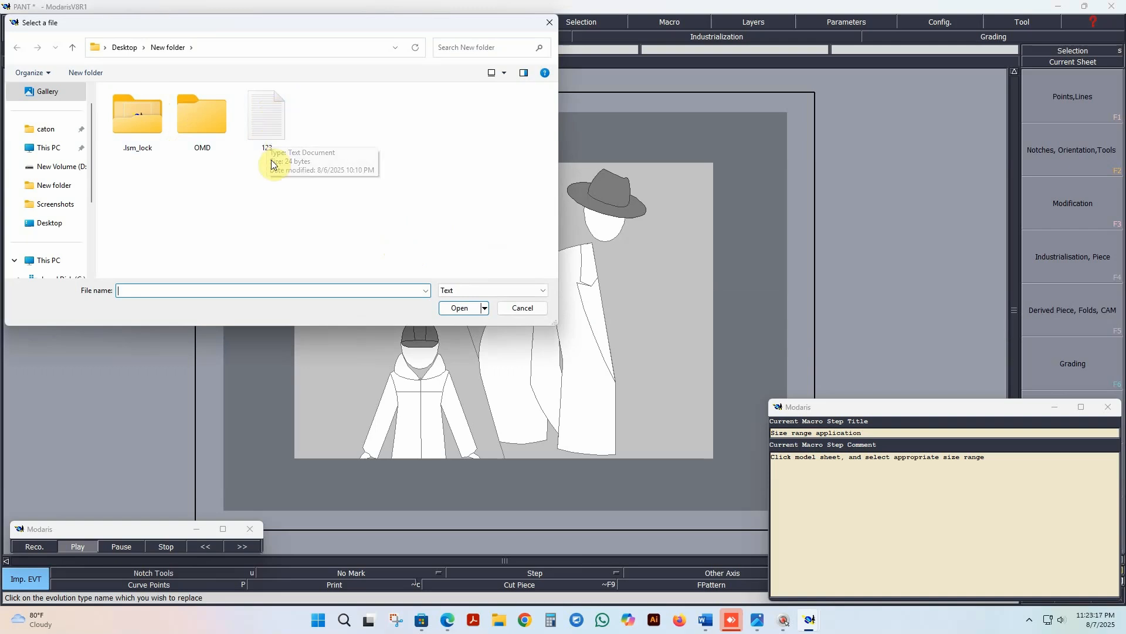
{"action": "left_click", "coordinate": [271, 117]}
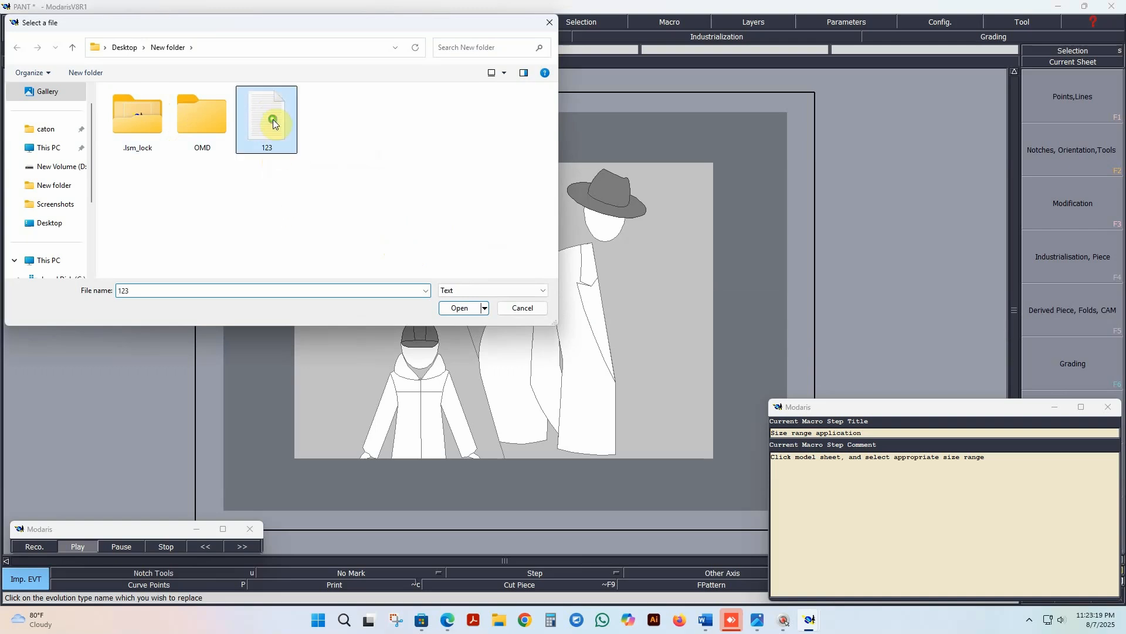
{"action": "right_click", "coordinate": [273, 157]}
{"action": "left_click", "coordinate": [298, 156]}
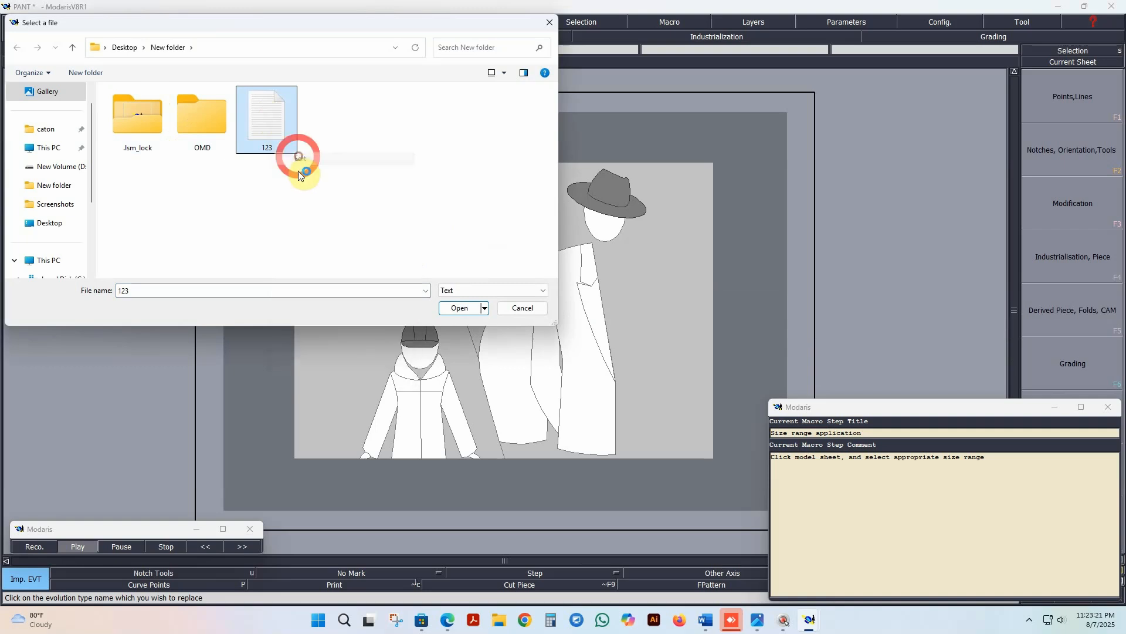
{"action": "left_click_drag", "start_coordinate": [259, 68], "coordinate": [404, 78]}
{"action": "left_click", "coordinate": [202, 92]}
{"action": "left_click", "coordinate": [227, 230]}
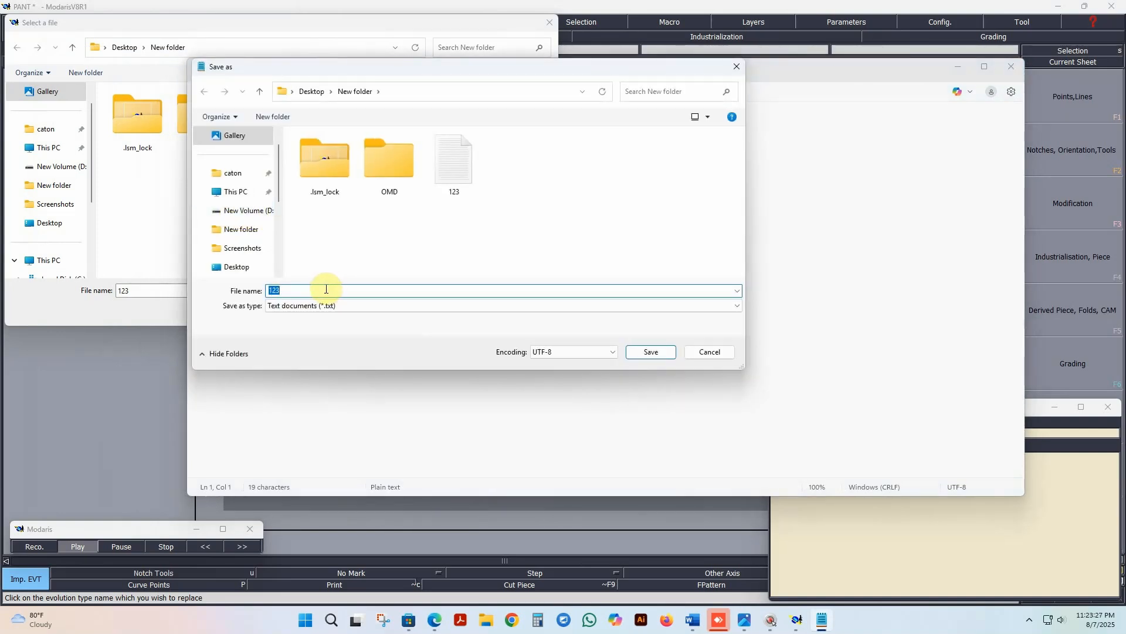
{"action": "type", "text": "PANT"}
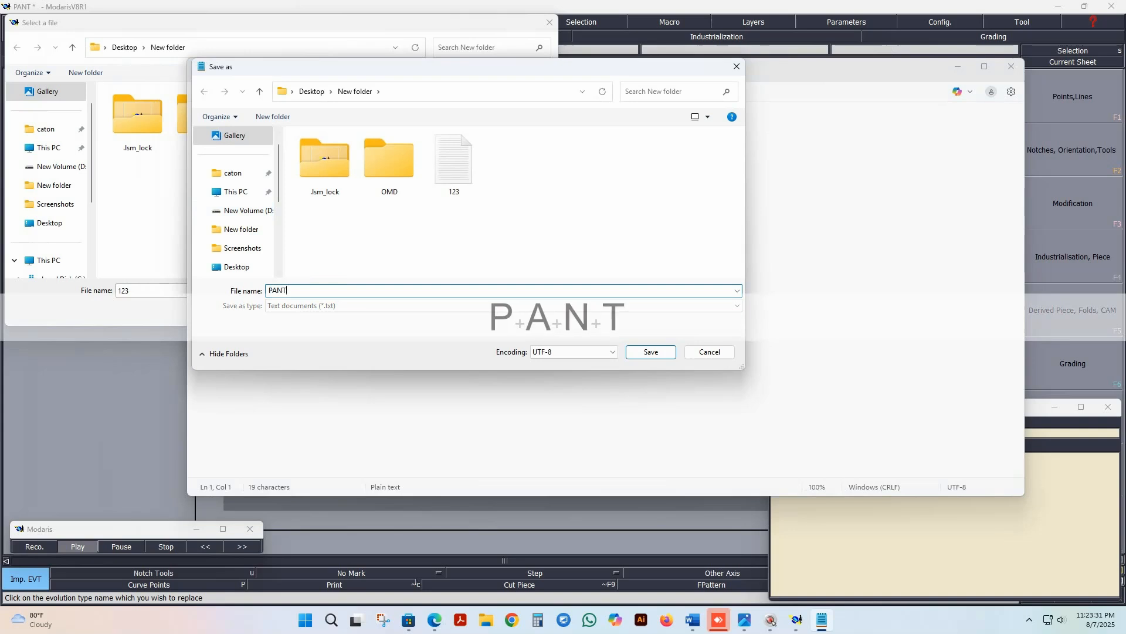
{"action": "key", "text": "Return"}
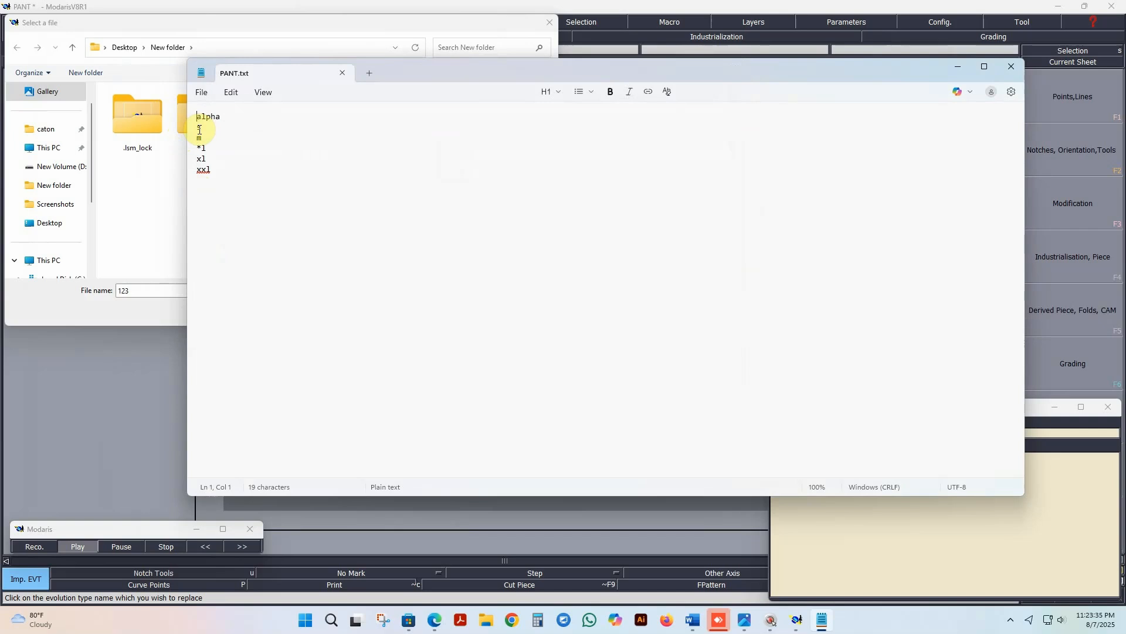
Step: Replace the letter sizes below the alpha line with the sizes 86/92 and 98/104, one per line
{"action": "left_click_drag", "start_coordinate": [198, 128], "coordinate": [210, 176]}
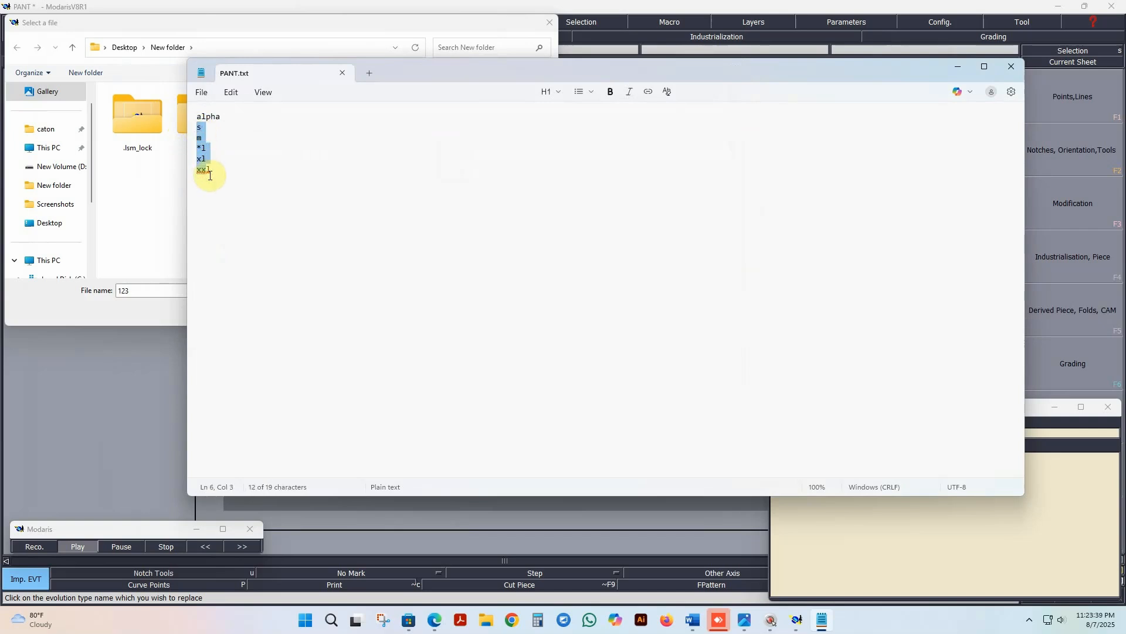
{"action": "type", "text": "86"}
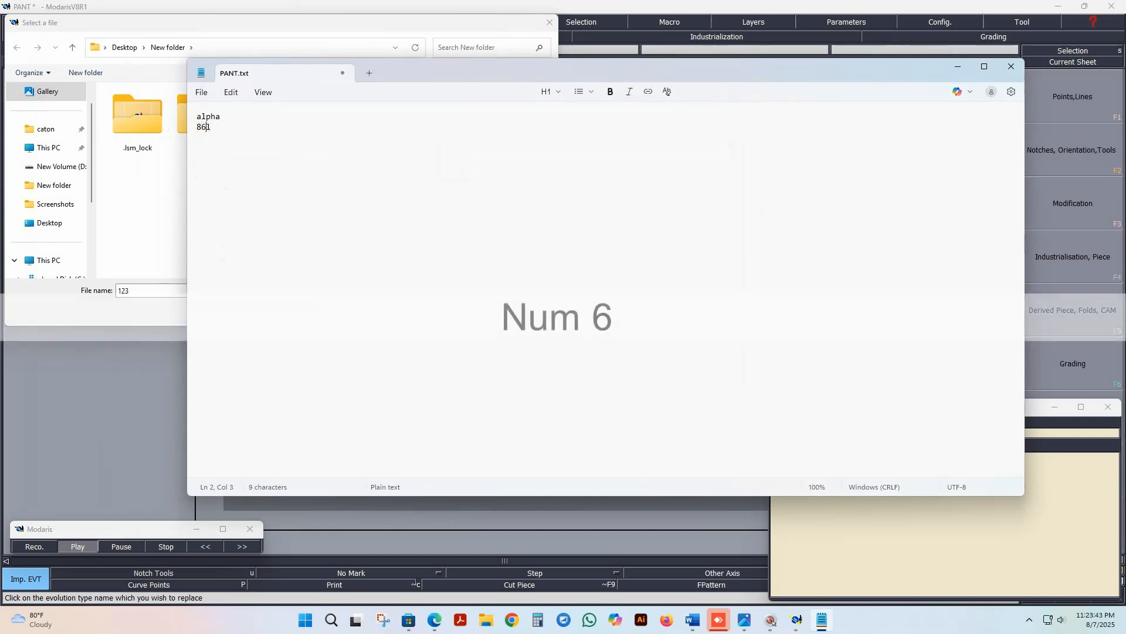
{"action": "type", "text": "/92"}
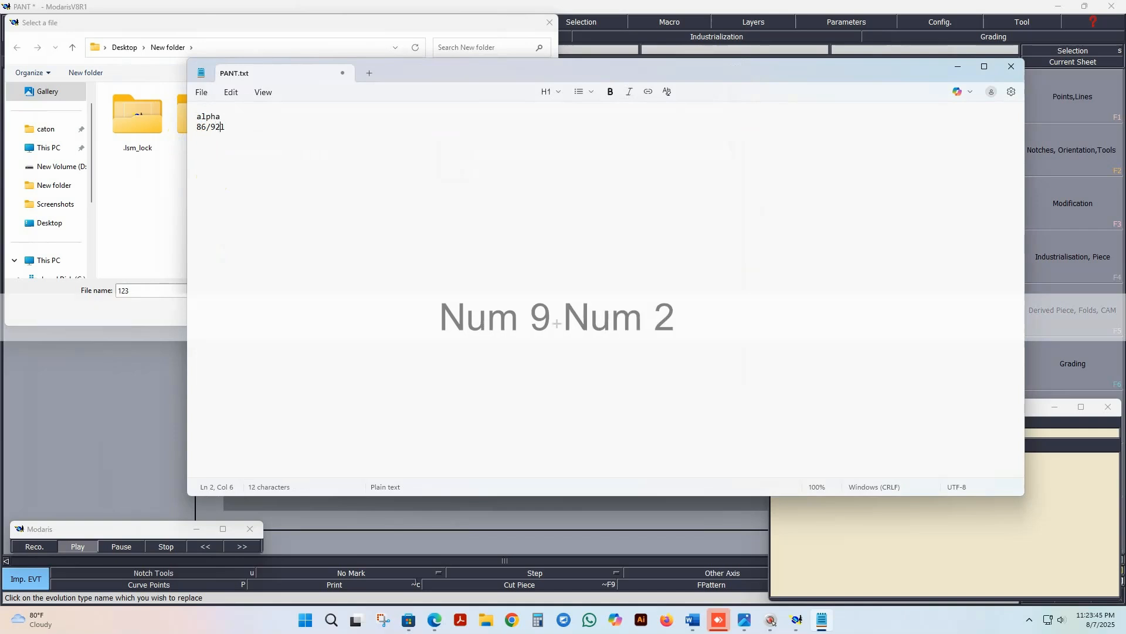
{"action": "key", "text": "Delete"}
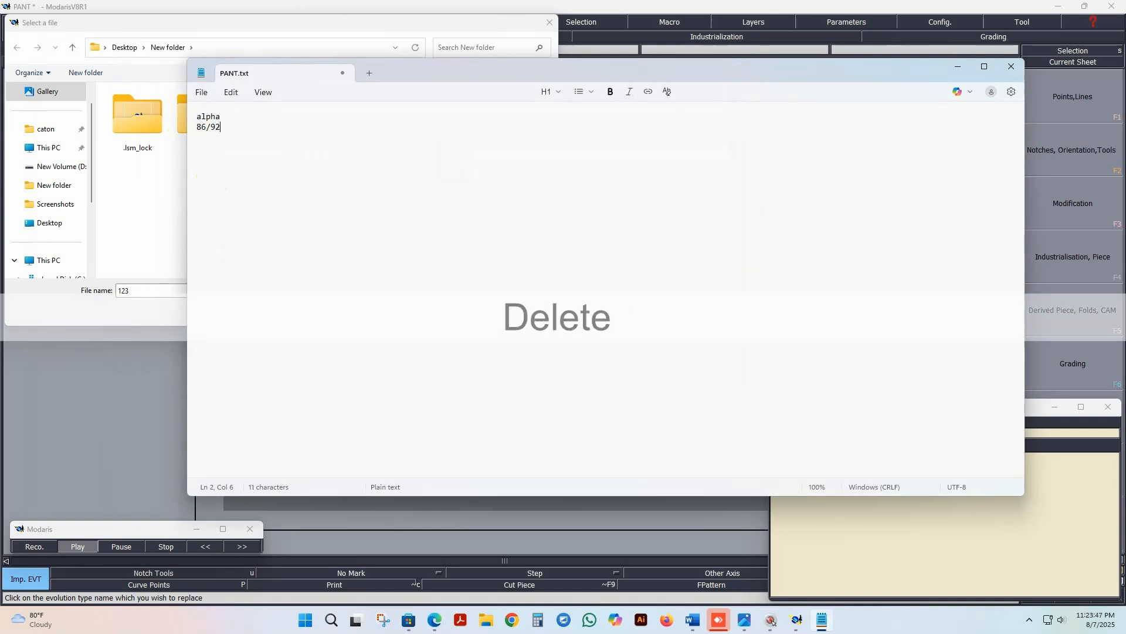
{"action": "key", "text": "Return"}
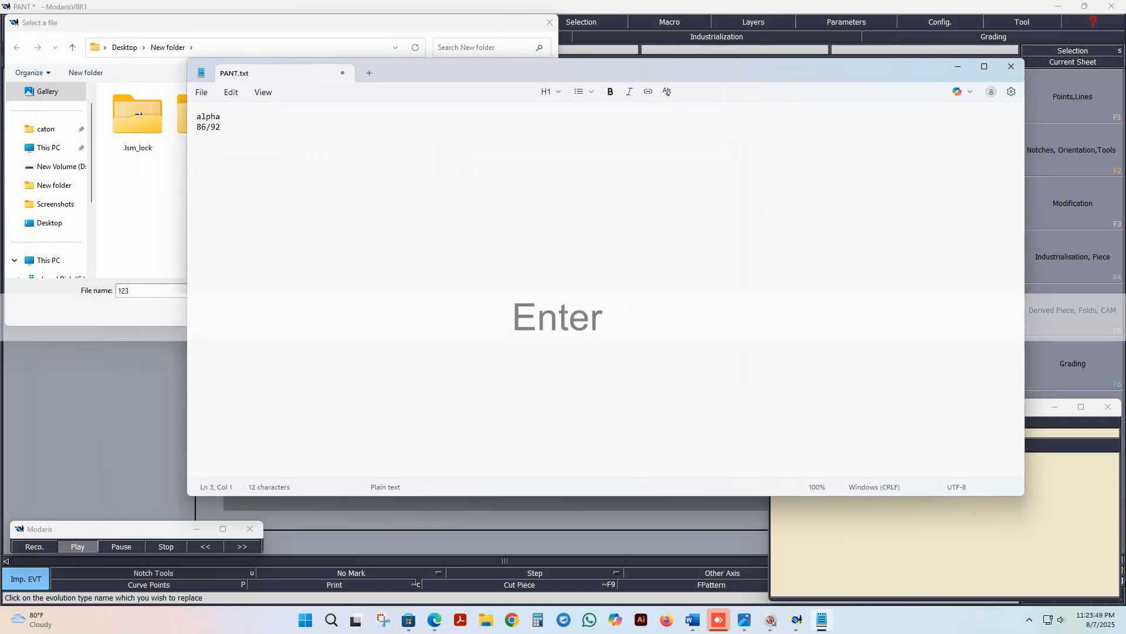
{"action": "type", "text": "98"}
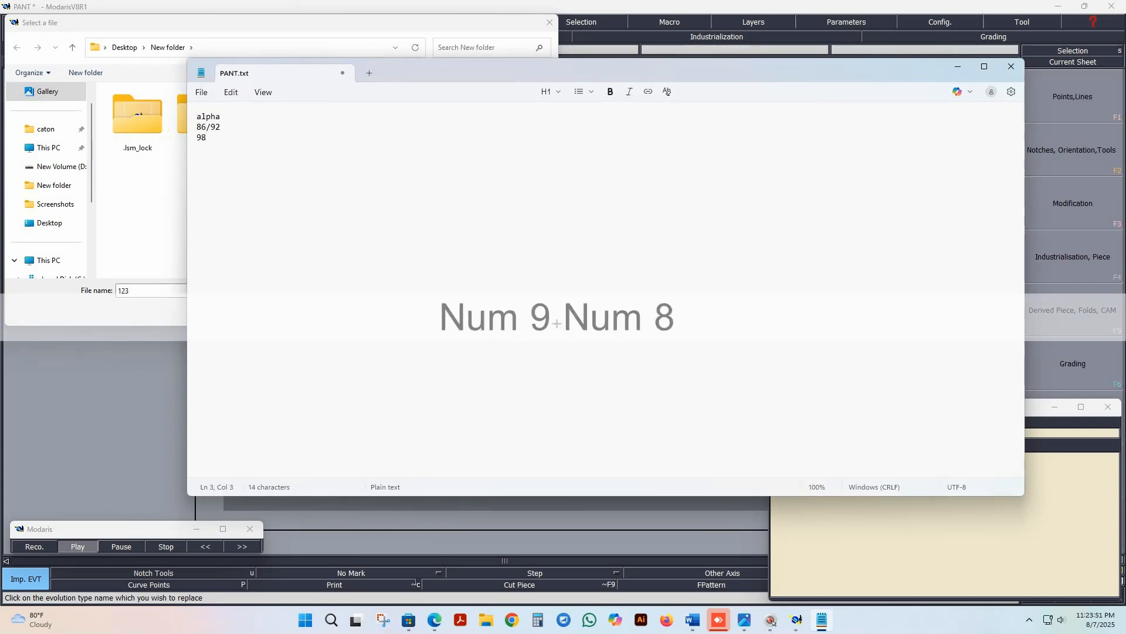
{"action": "type", "text": "/104"}
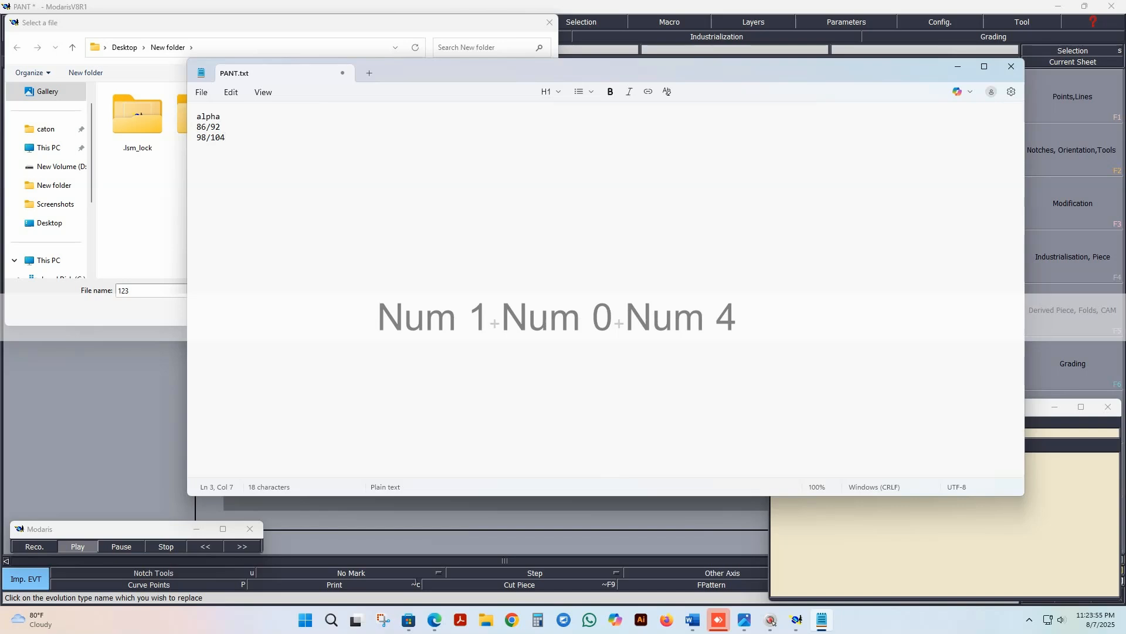
Step: Add the sizes 110/116, 122/128 and 134/140 on separate lines below 98/104
{"action": "key", "text": "Return"}
{"action": "type", "text": "110"}
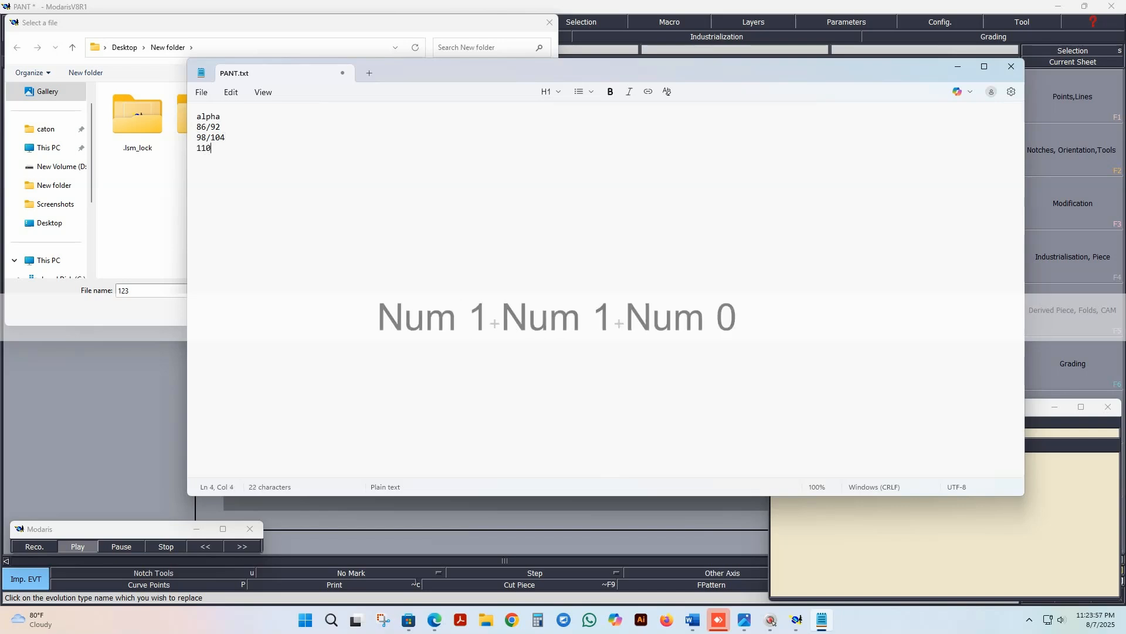
{"action": "type", "text": "/"}
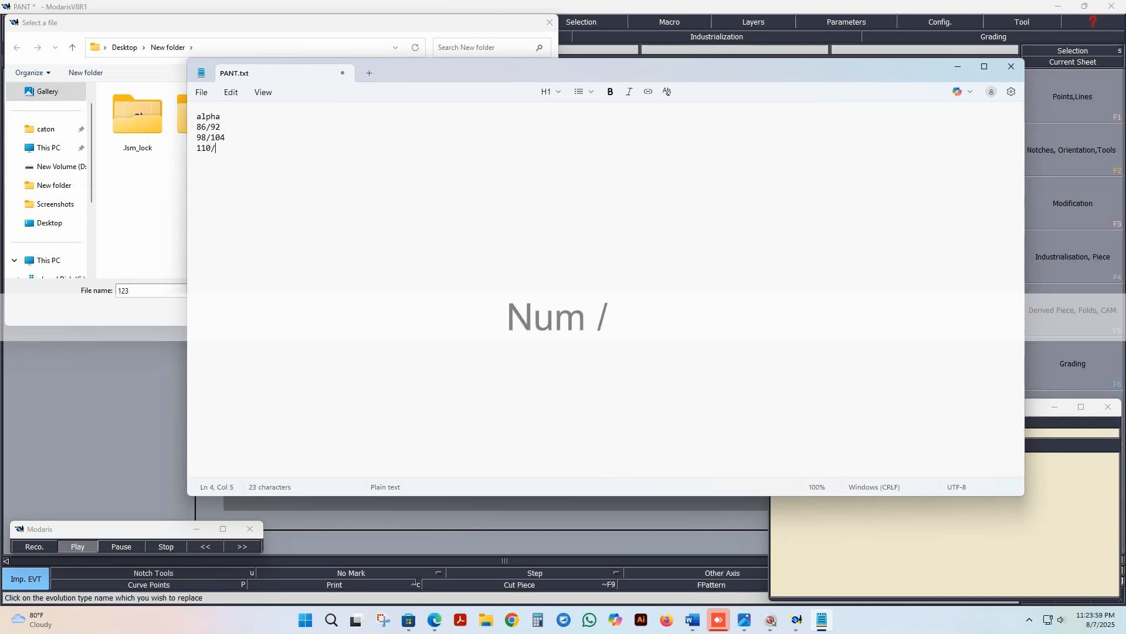
{"action": "type", "text": "116"}
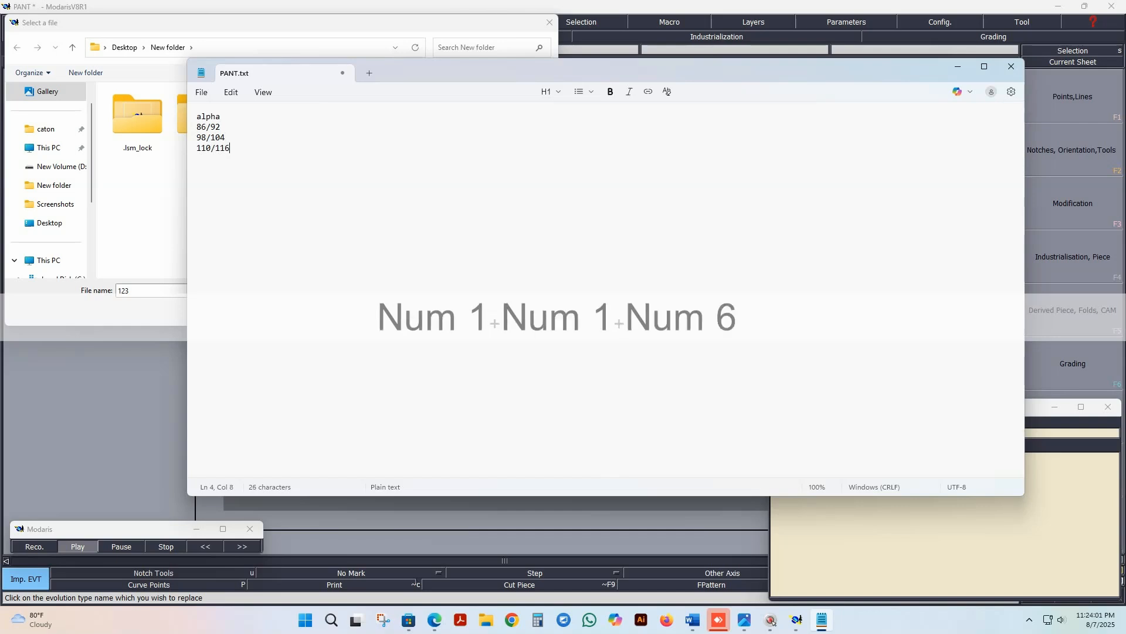
{"action": "key", "text": "Return"}
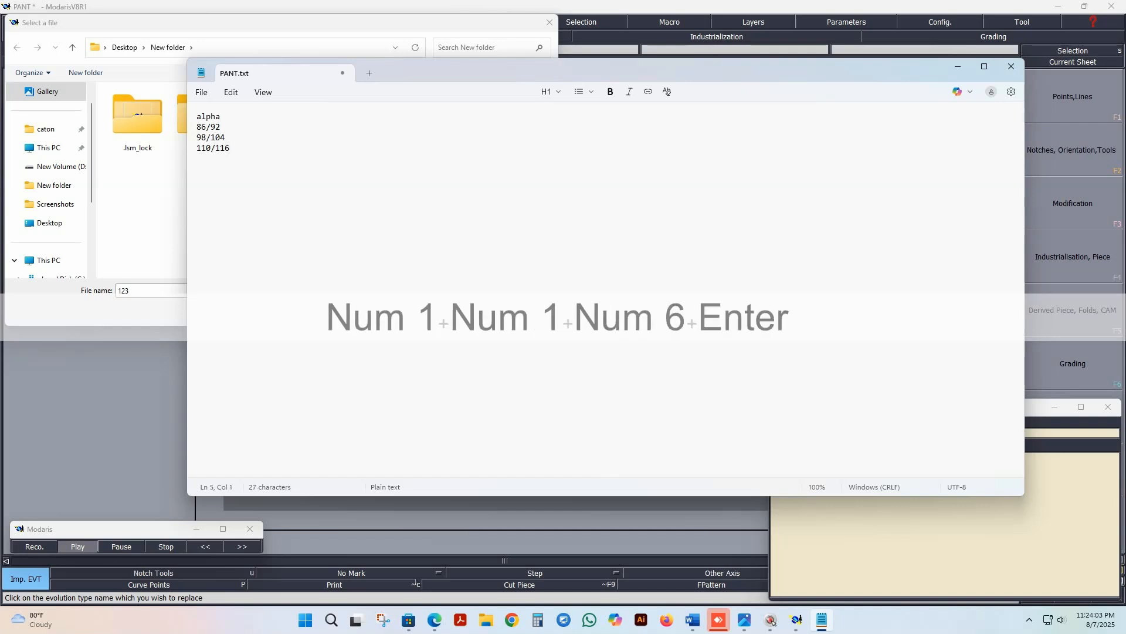
{"action": "type", "text": "122/128"}
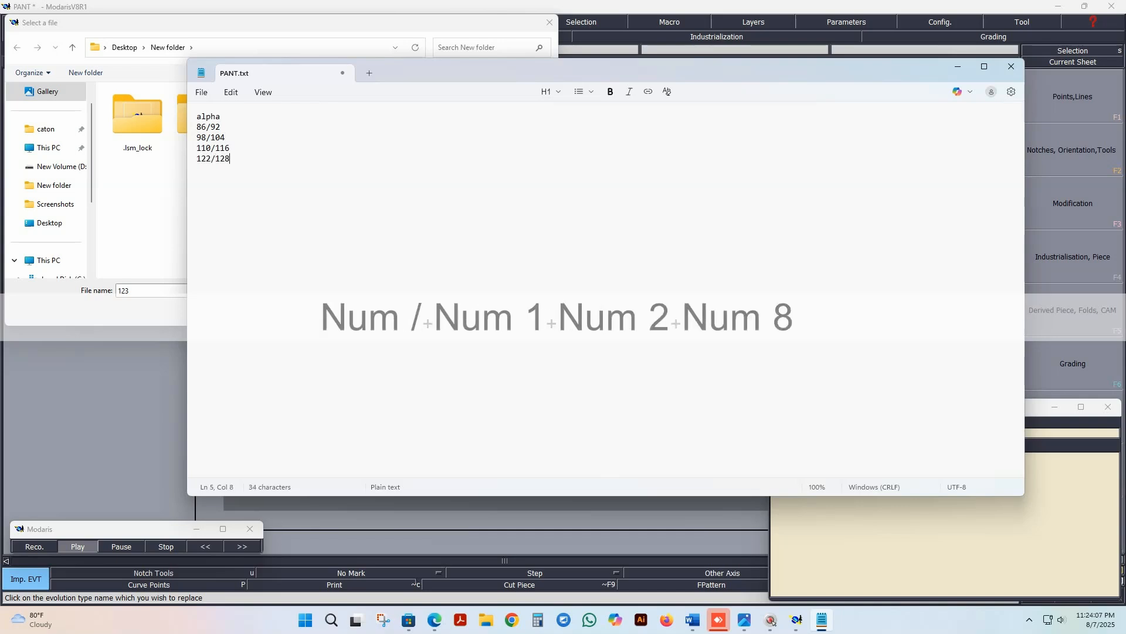
{"action": "key", "text": "Return"}
{"action": "type", "text": "1"}
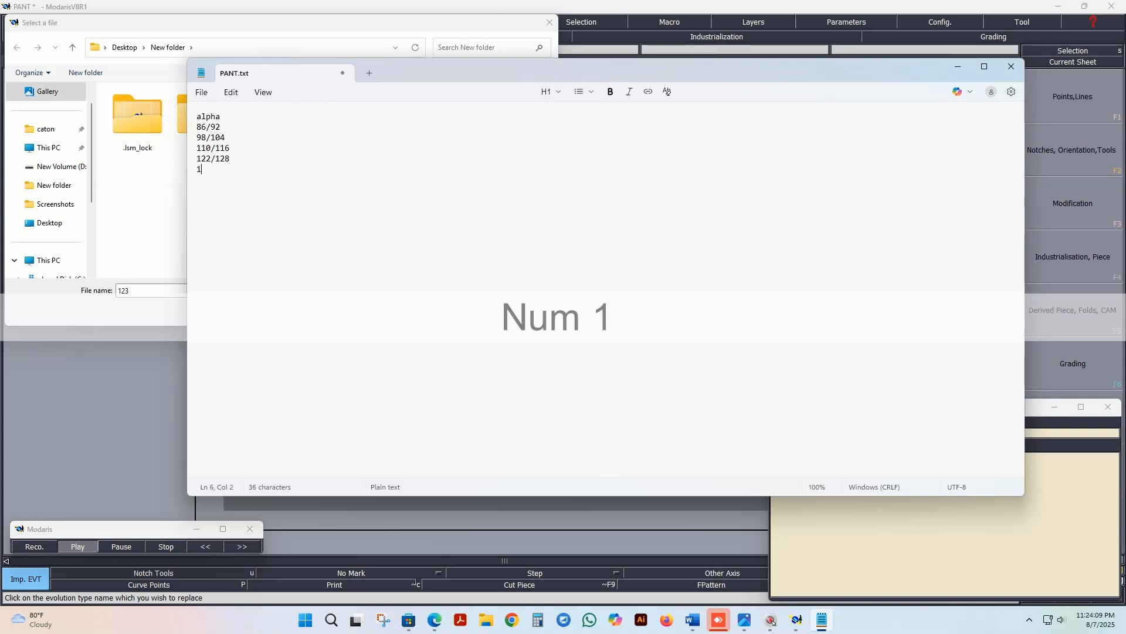
{"action": "type", "text": "34/140"}
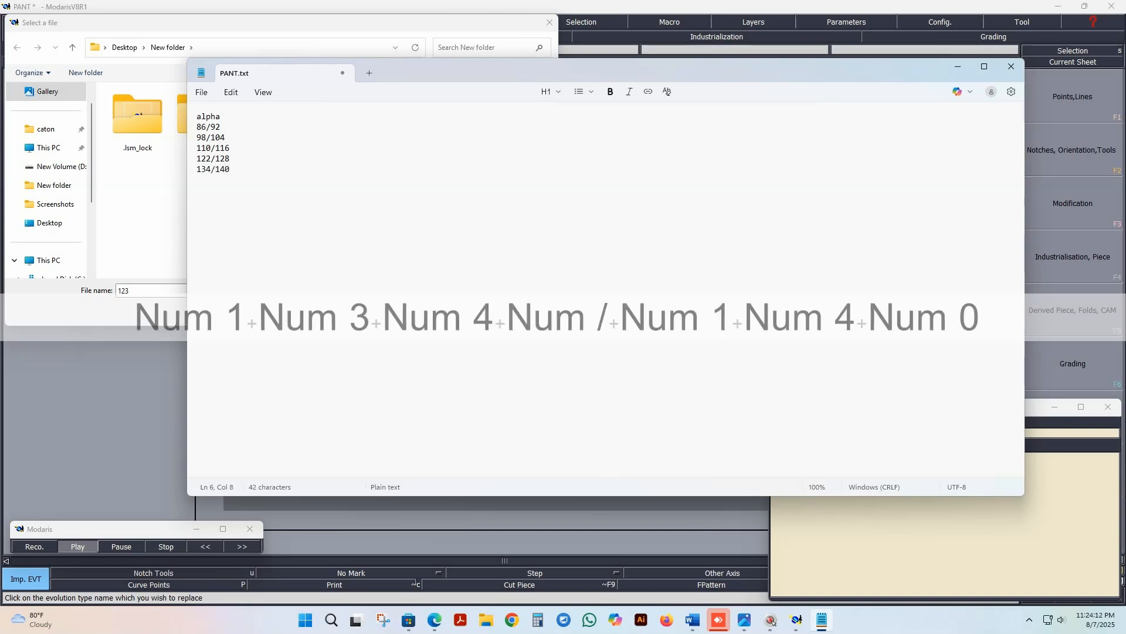
{"action": "key", "text": "Return"}
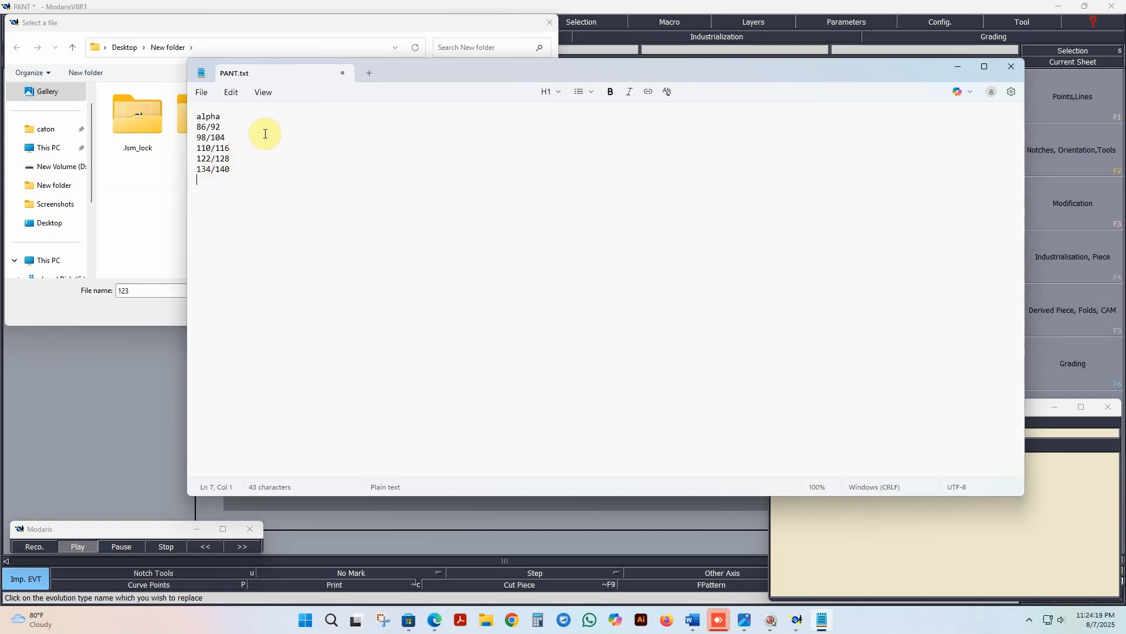
Step: Mark 110/116 as the base size with a leading asterisk, and save and close the PANT text file
{"action": "left_click", "coordinate": [198, 147]}
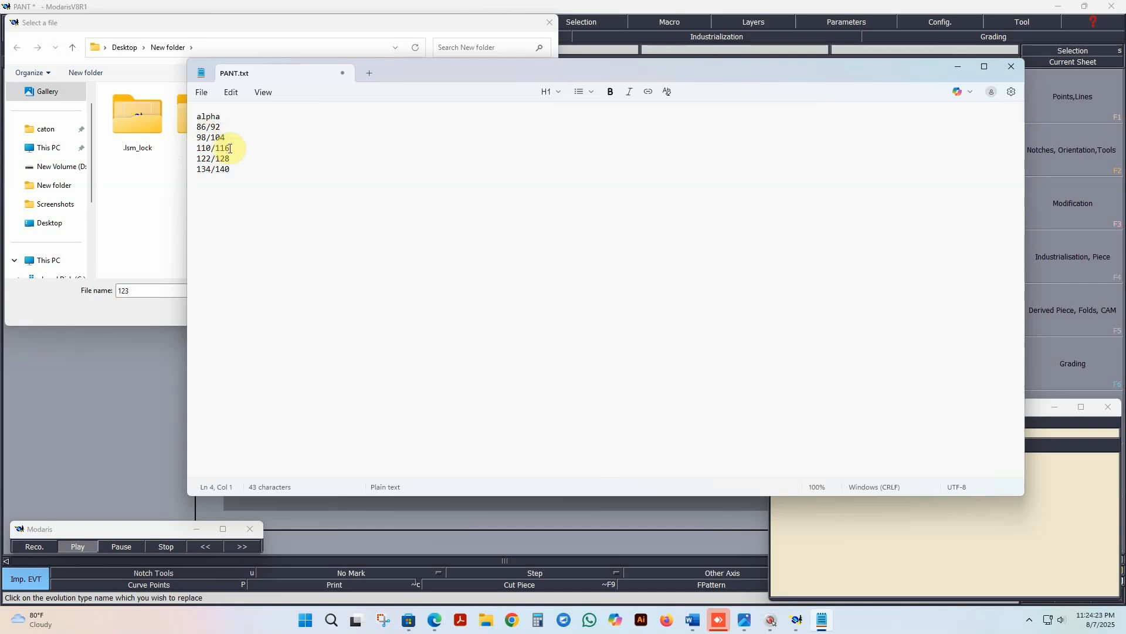
{"action": "type", "text": "*"}
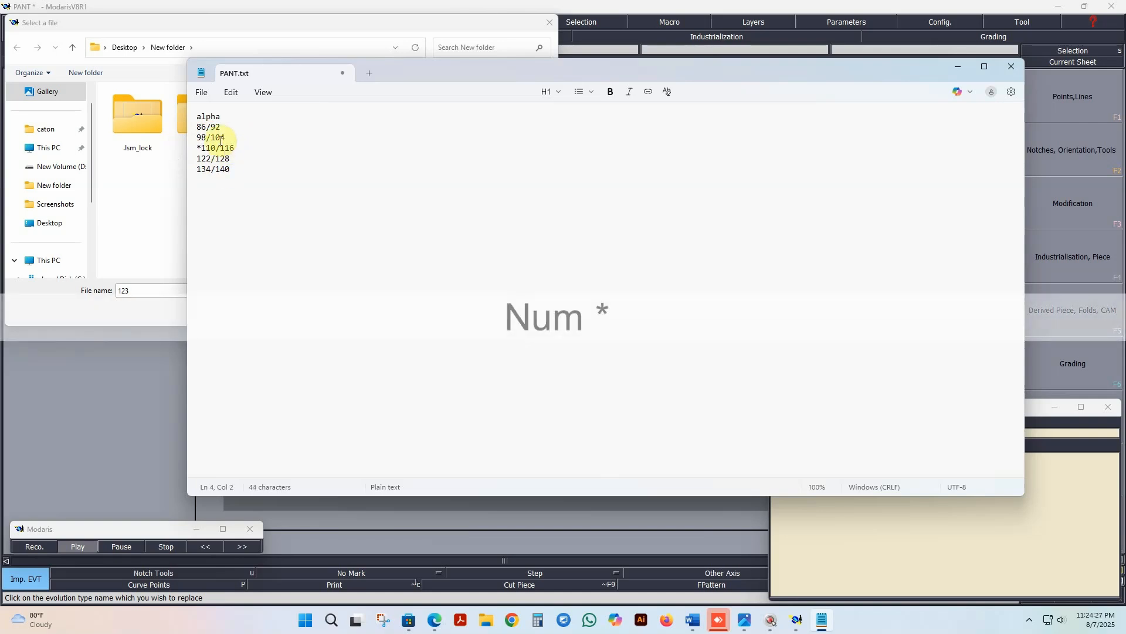
{"action": "left_click", "coordinate": [202, 94]}
{"action": "left_click", "coordinate": [216, 210]}
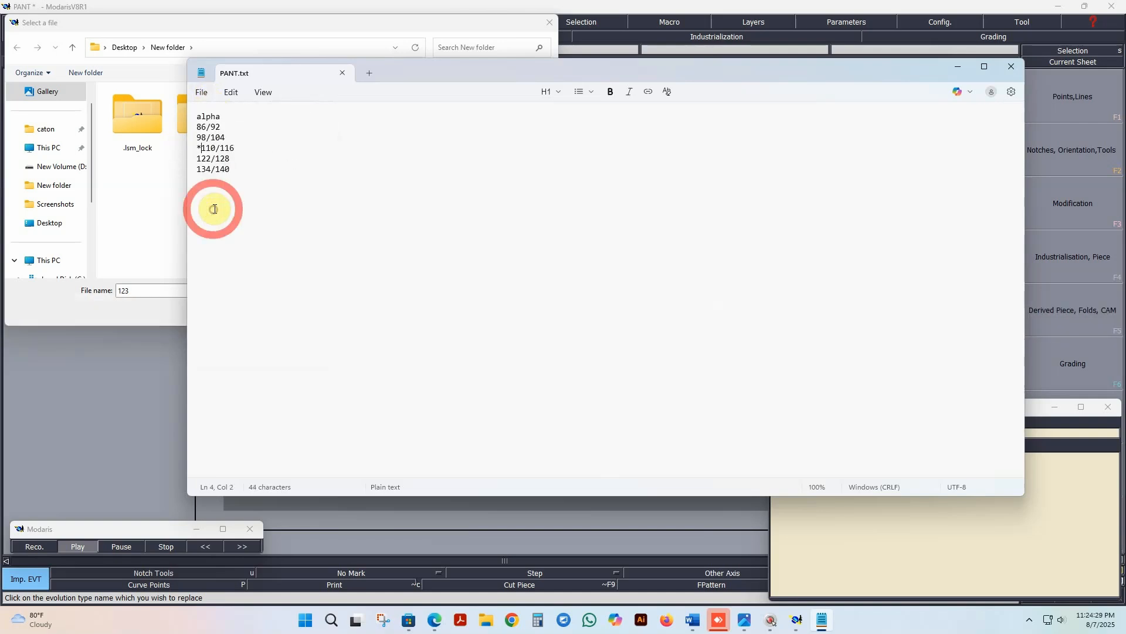
{"action": "left_click", "coordinate": [202, 94]}
{"action": "left_click", "coordinate": [215, 211]}
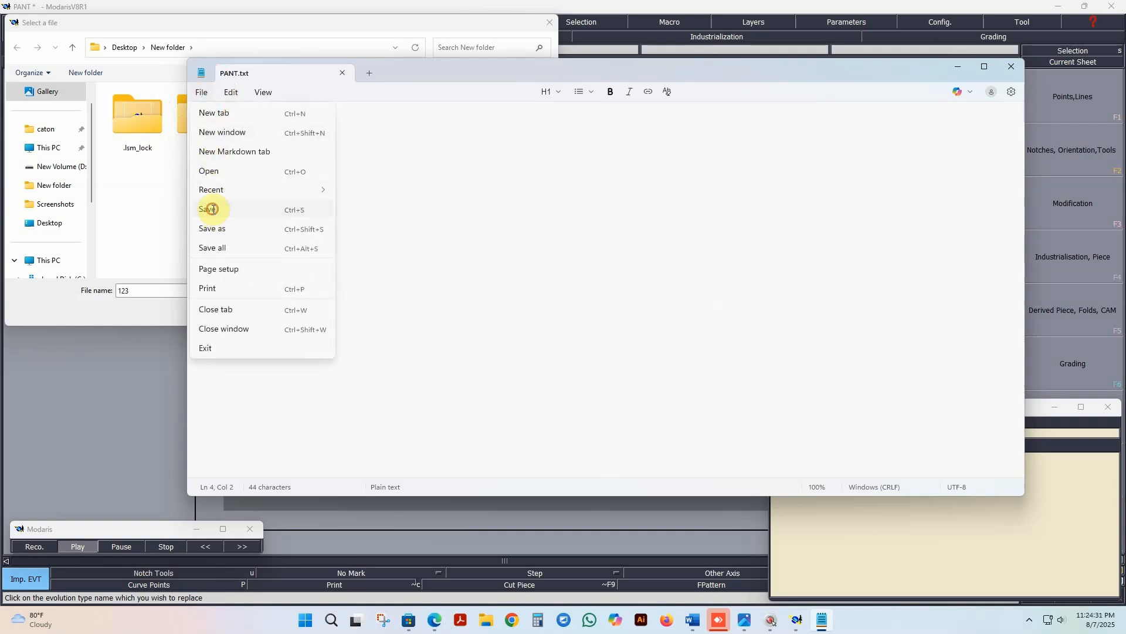
{"action": "left_click", "coordinate": [1012, 66]}
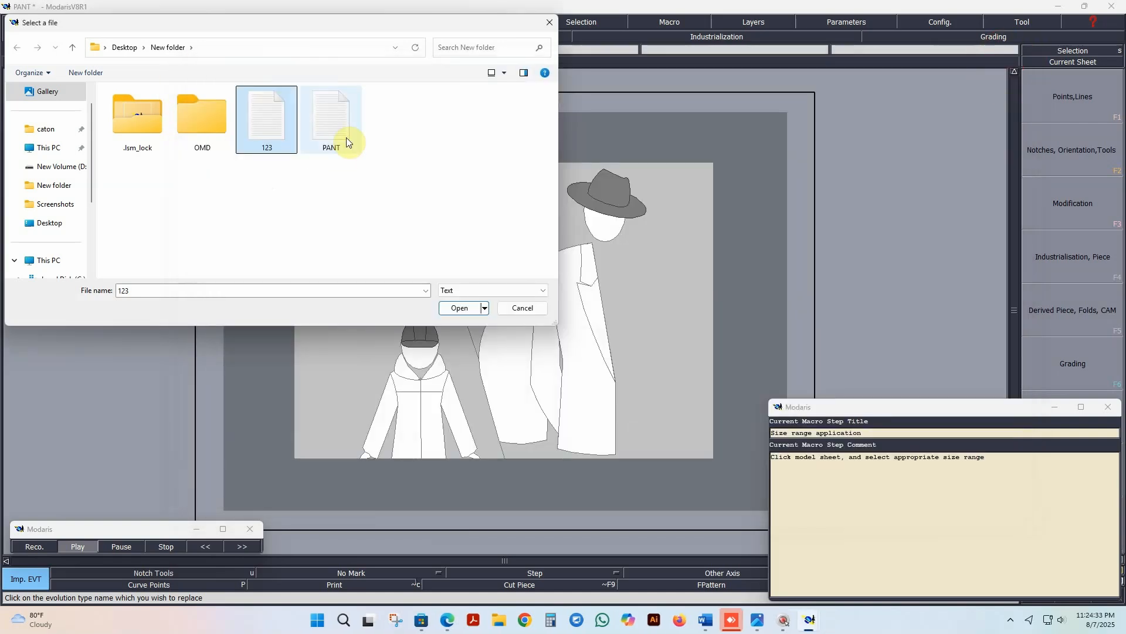
Step: Load the PANT text file as the model's size range and end the Model Creation macro
{"action": "left_click", "coordinate": [331, 118]}
{"action": "left_click", "coordinate": [459, 307]}
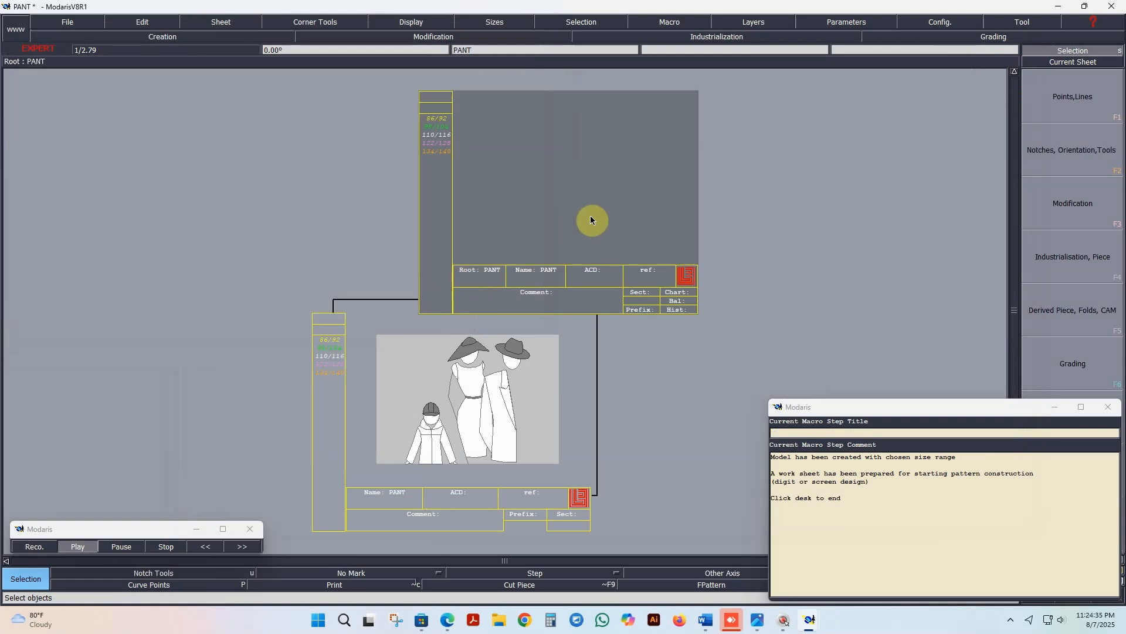
{"action": "left_click", "coordinate": [546, 196]}
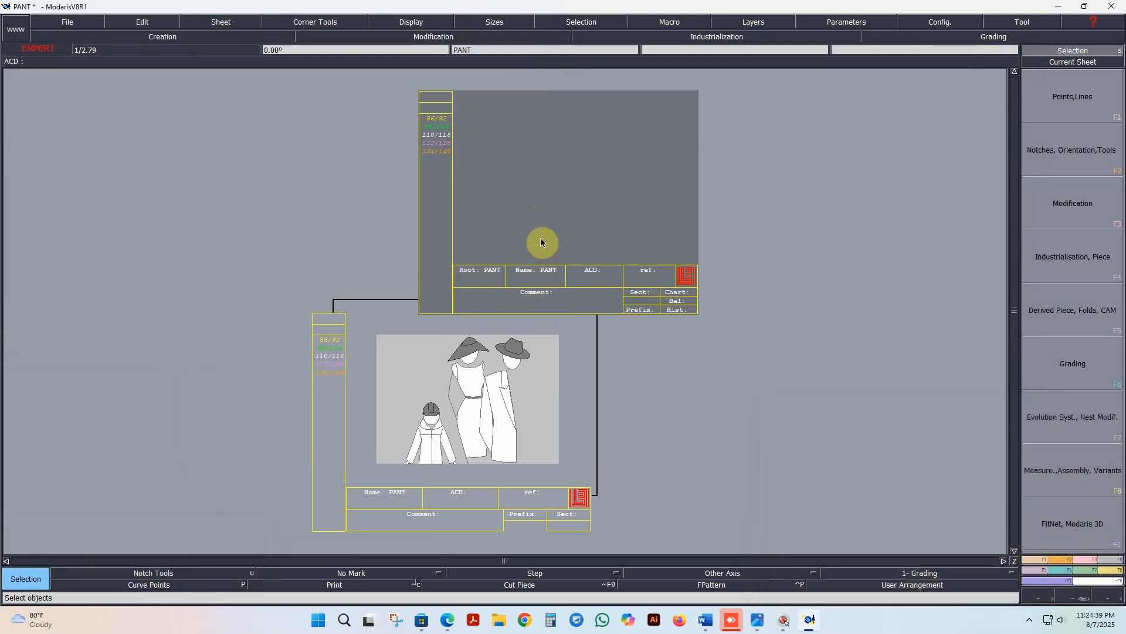
Step: Arrange all the sheets automatically on the desk and view the PANT work sheet close up
{"action": "key", "text": "j"}
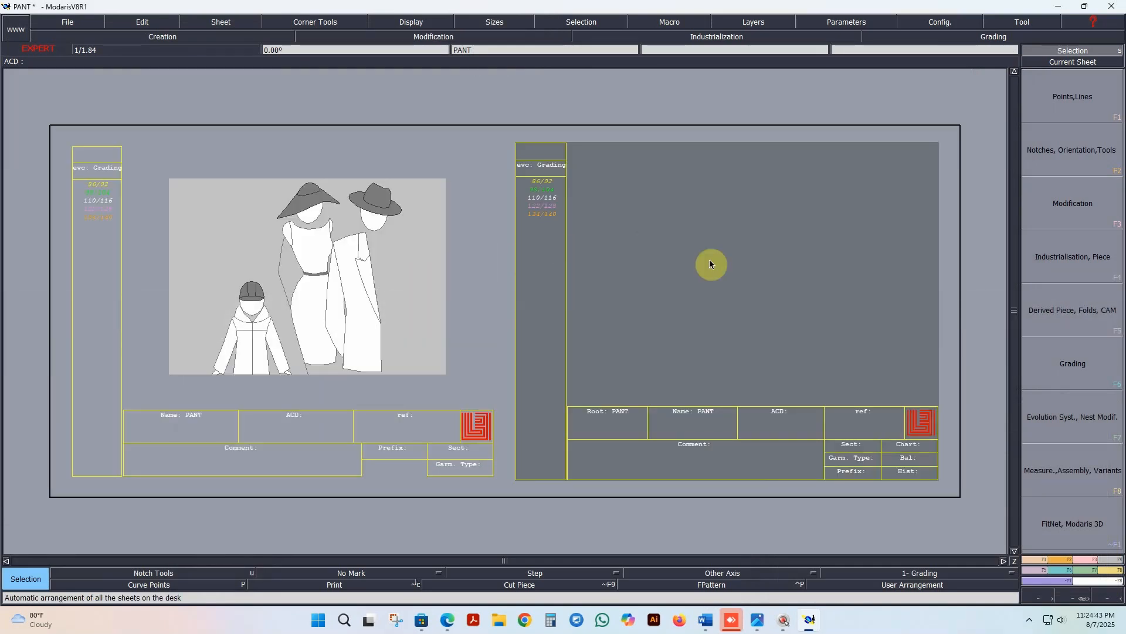
{"action": "scroll", "coordinate": [347, 271], "scroll_direction": "down", "scroll_amount": 5}
{"action": "scroll", "coordinate": [546, 249], "scroll_direction": "up", "scroll_amount": 5}
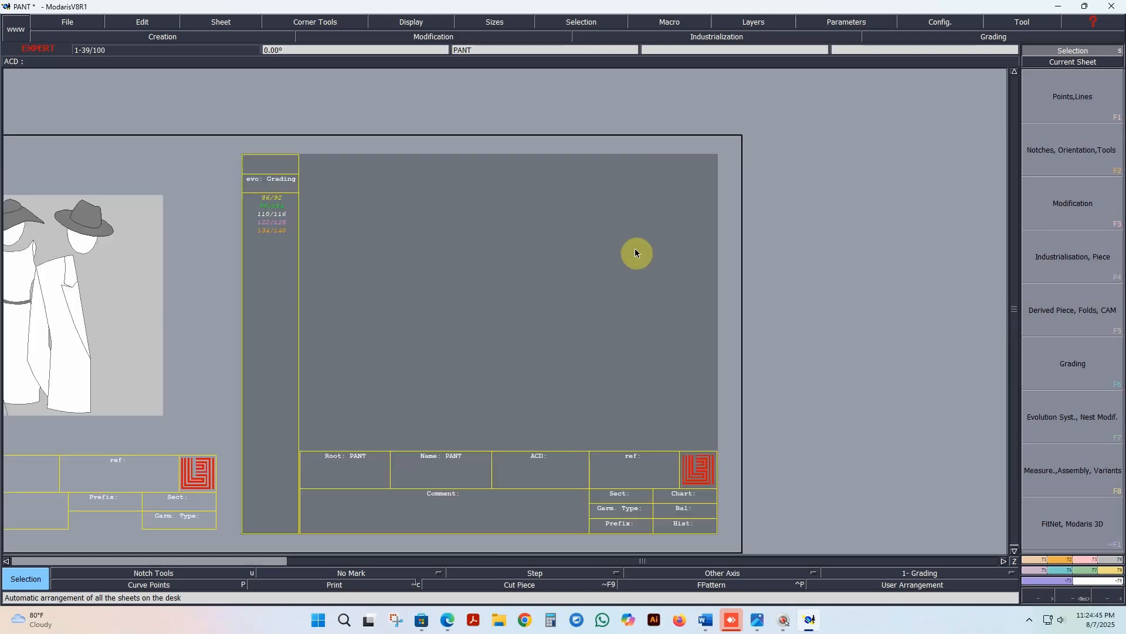
{"action": "scroll", "coordinate": [531, 334], "scroll_direction": "up", "scroll_amount": 2}
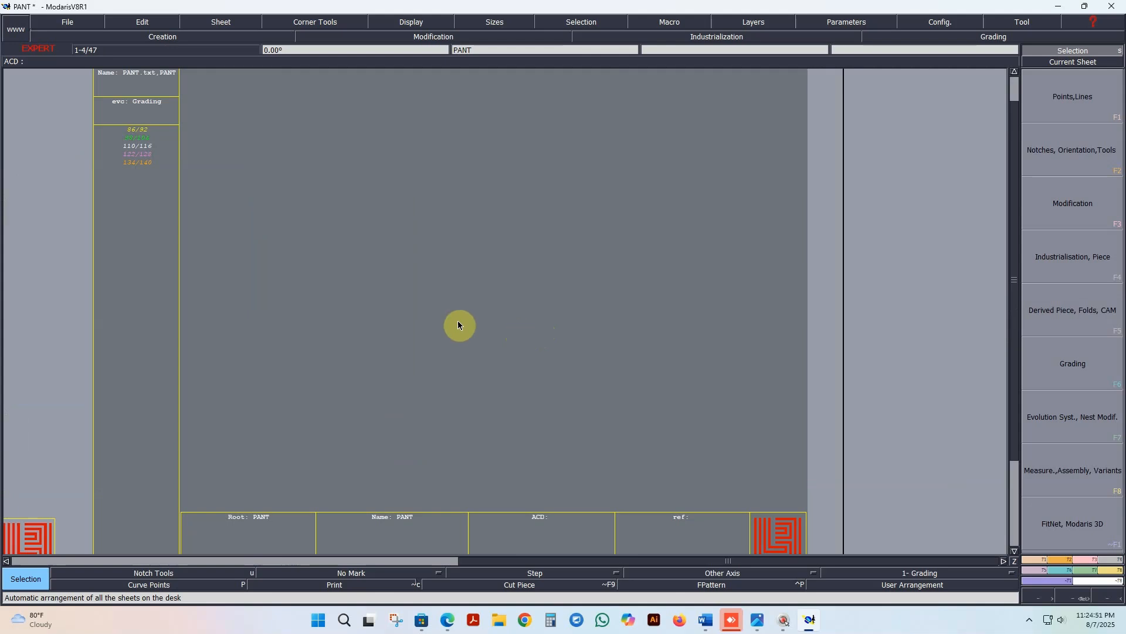
Step: Save the PANT model in the save directory, continuing past the detected anomalies
{"action": "left_click", "coordinate": [67, 21]}
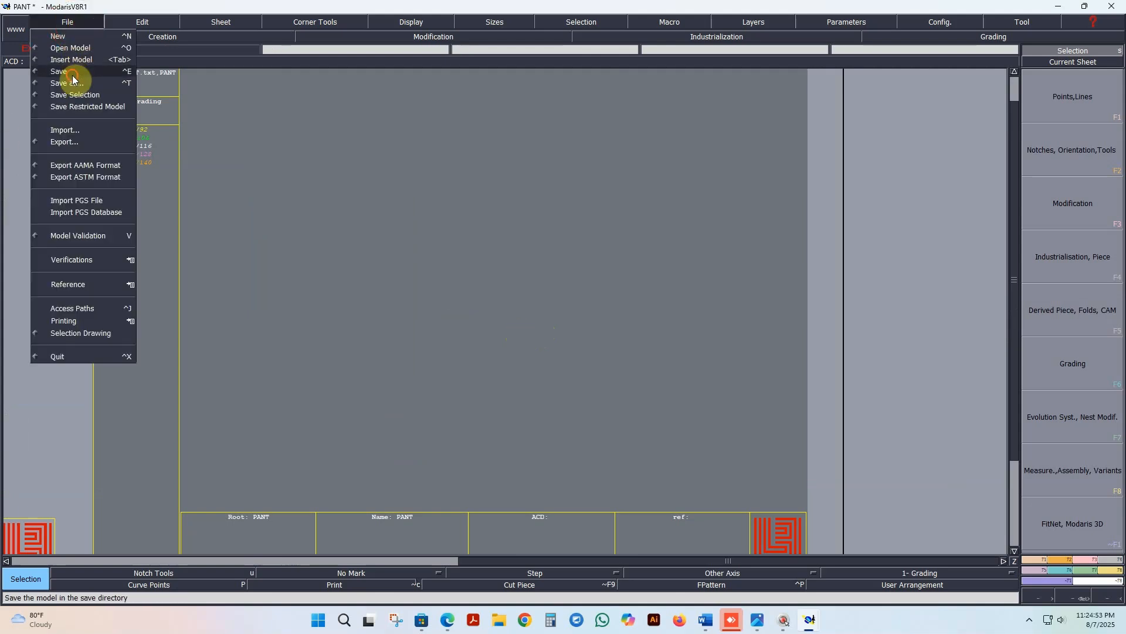
{"action": "left_click", "coordinate": [69, 60]}
{"action": "left_click", "coordinate": [63, 24]}
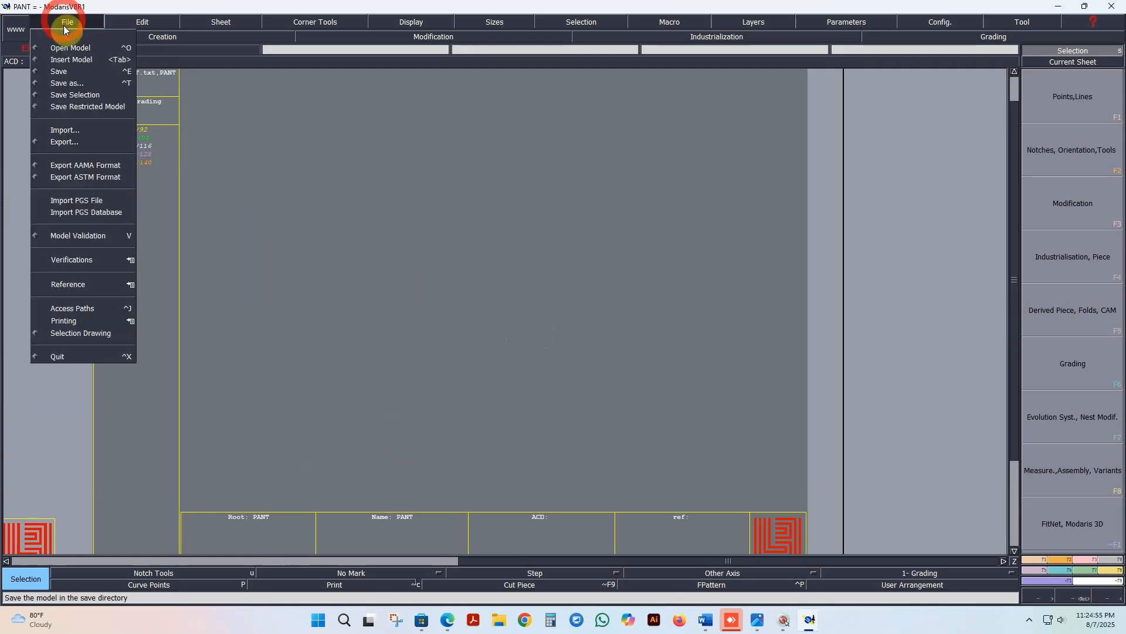
{"action": "left_click", "coordinate": [68, 73]}
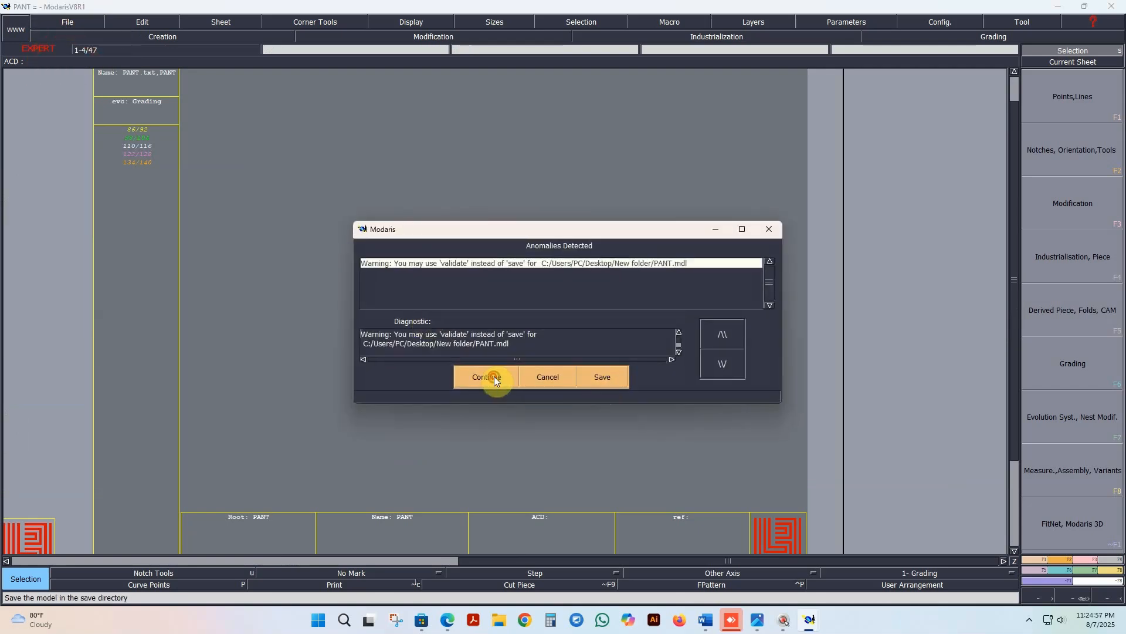
{"action": "left_click", "coordinate": [492, 374]}
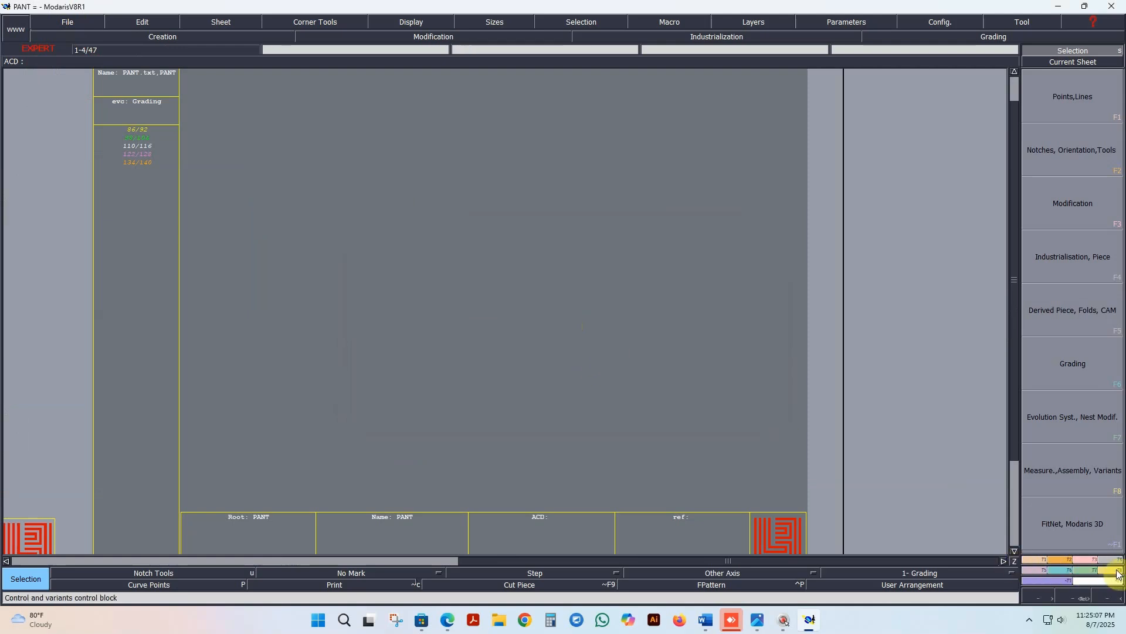
Step: Create a measurement chart under PANT in the Charts Manager and open it
{"action": "key", "text": "F8"}
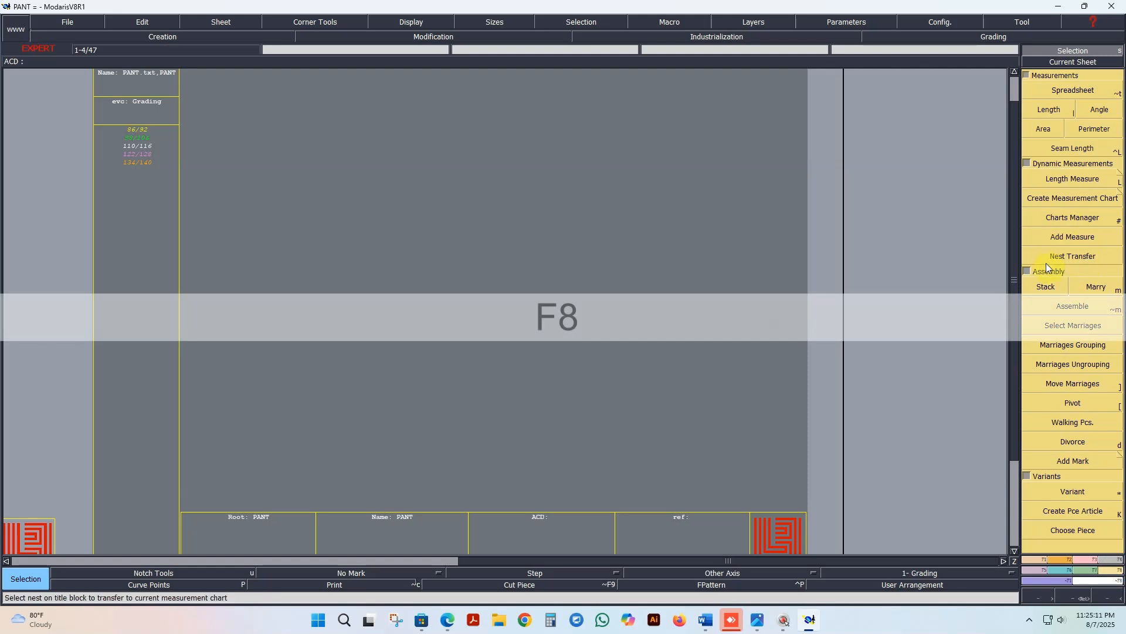
{"action": "left_click", "coordinate": [1068, 219]}
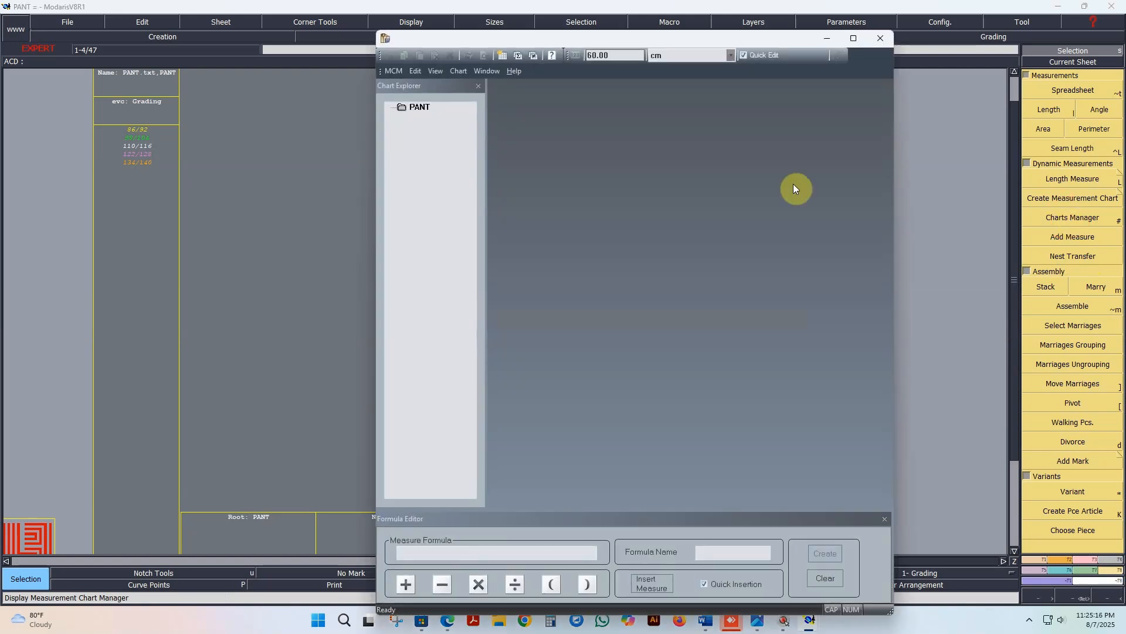
{"action": "right_click", "coordinate": [415, 108]}
{"action": "left_click", "coordinate": [448, 115]}
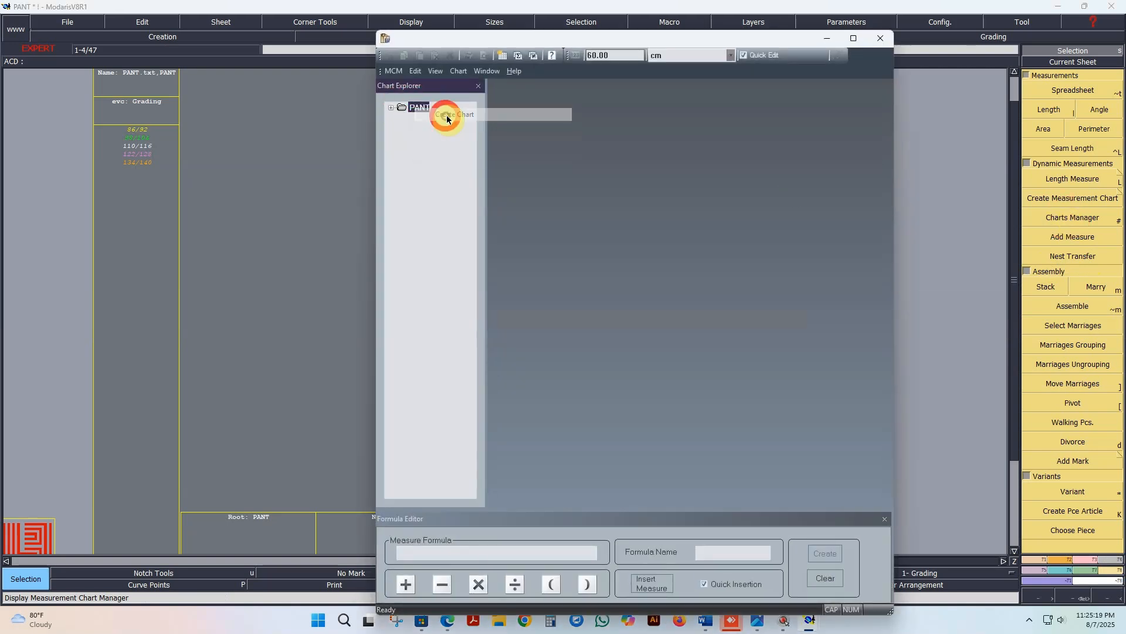
{"action": "left_click", "coordinate": [391, 109]}
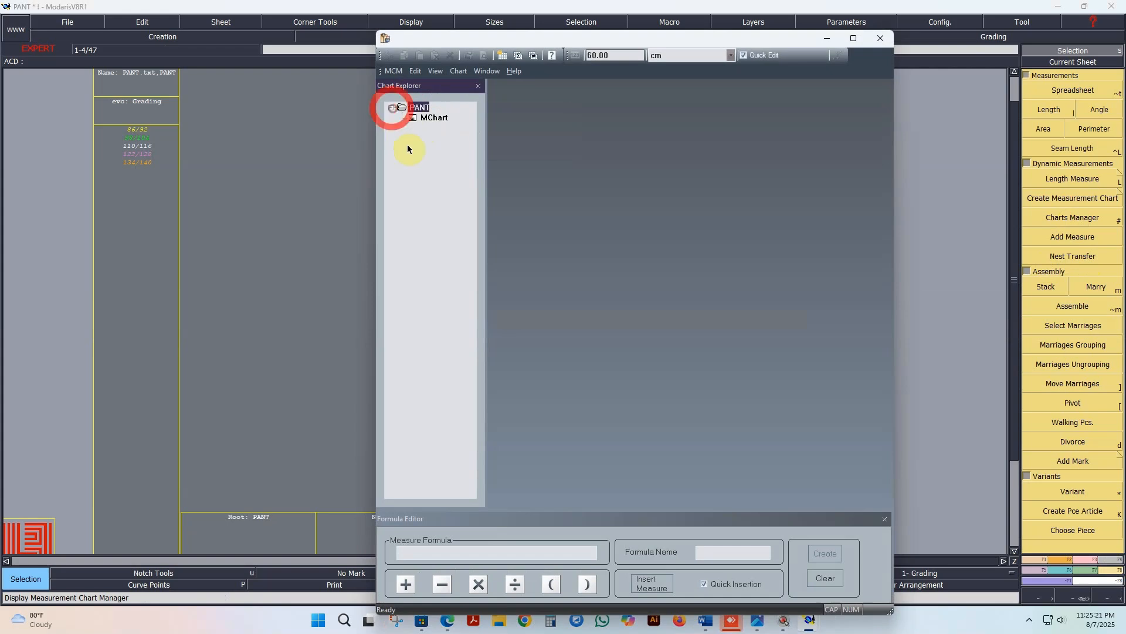
{"action": "double_click", "coordinate": [440, 119]}
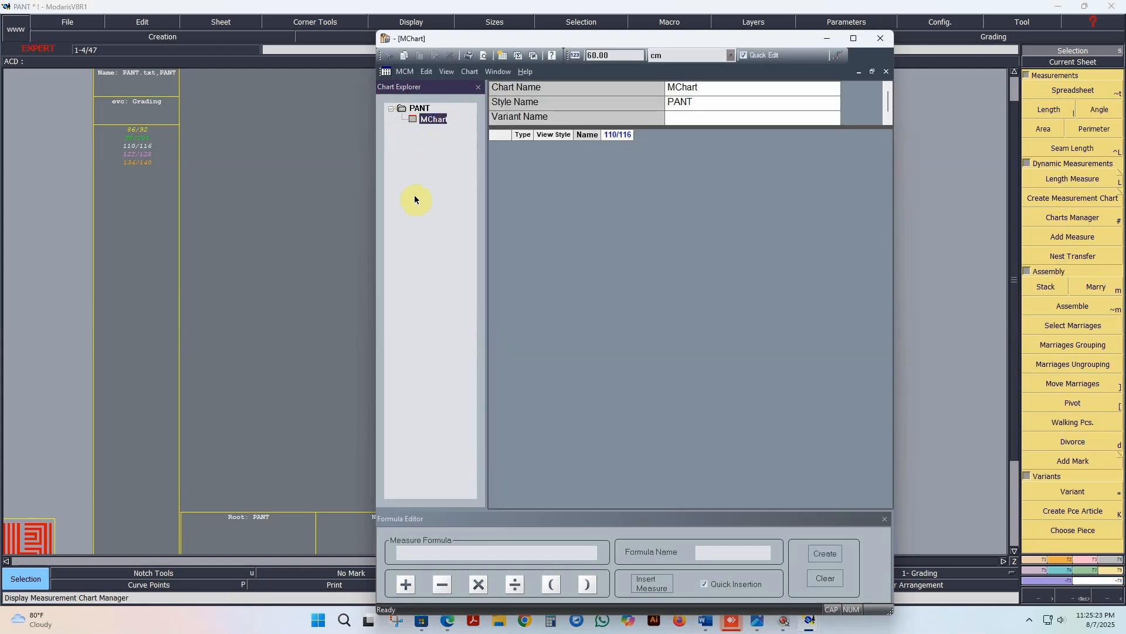
Step: Transfer the complete size range from 86/92 to 134/140 into the MChart measurement chart
{"action": "left_click_drag", "start_coordinate": [81, 116], "coordinate": [187, 202]}
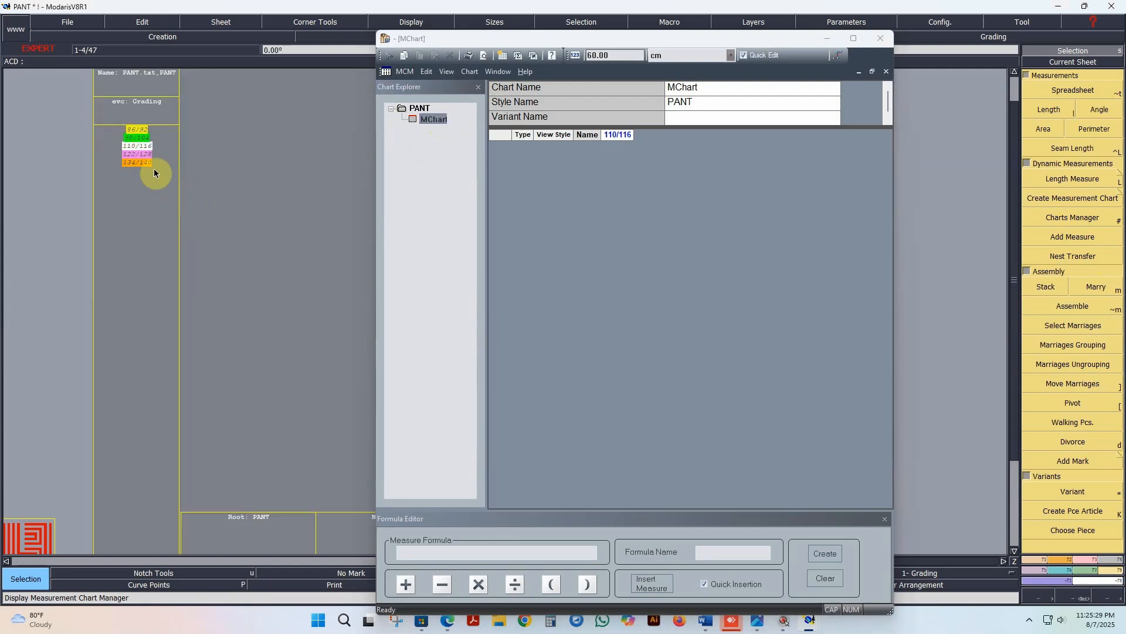
{"action": "left_click", "coordinate": [1078, 256]}
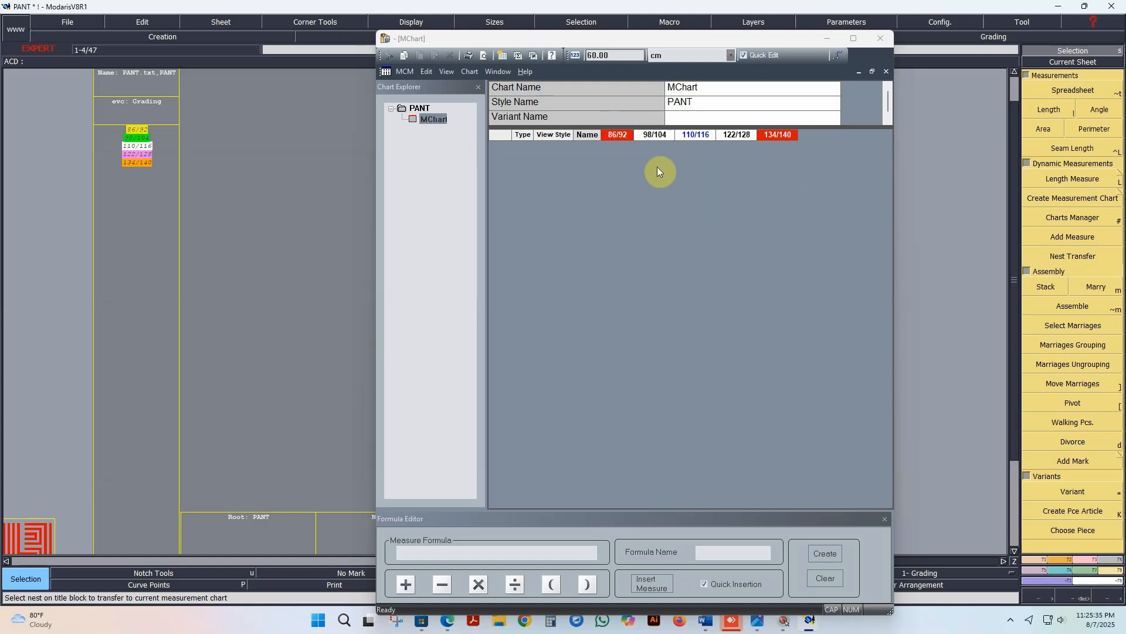
Step: Add six constant measure rows with the value 60.00 cm to the measurement chart
{"action": "left_click_drag", "start_coordinate": [629, 54], "coordinate": [573, 62]}
{"action": "left_click", "coordinate": [636, 56]}
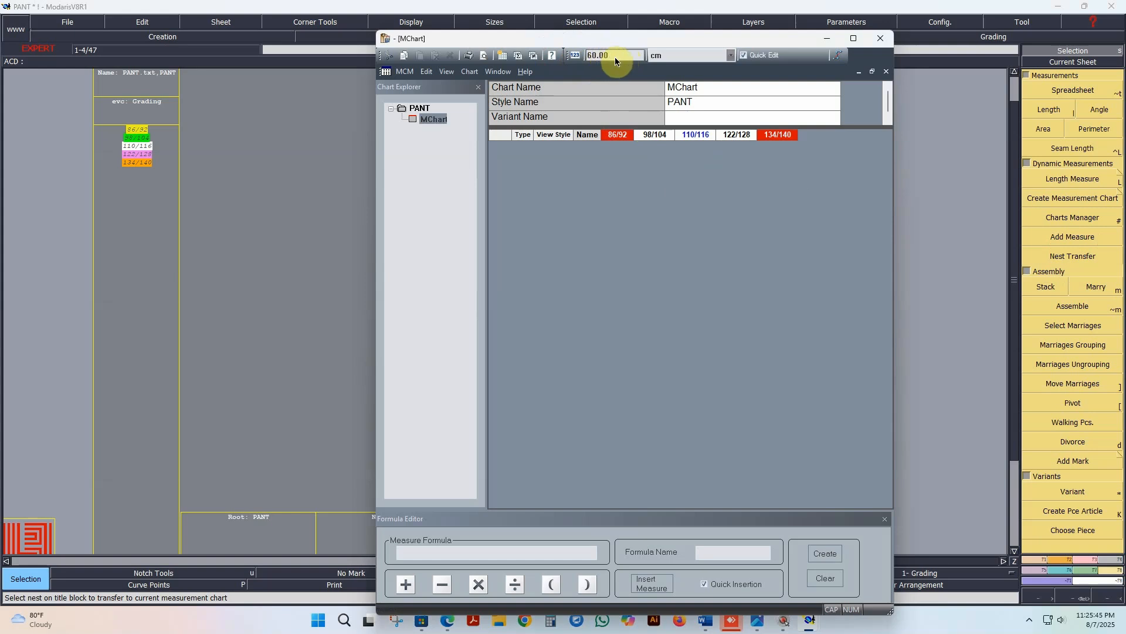
{"action": "mouse_move", "coordinate": [616, 56]}
{"action": "left_mouse_down"}
{"action": "mouse_move", "coordinate": [575, 61]}
{"action": "mouse_move", "coordinate": [589, 63]}
{"action": "left_mouse_up"}
{"action": "left_click", "coordinate": [587, 63]}
{"action": "left_click", "coordinate": [617, 59]}
{"action": "key", "text": "Return"}
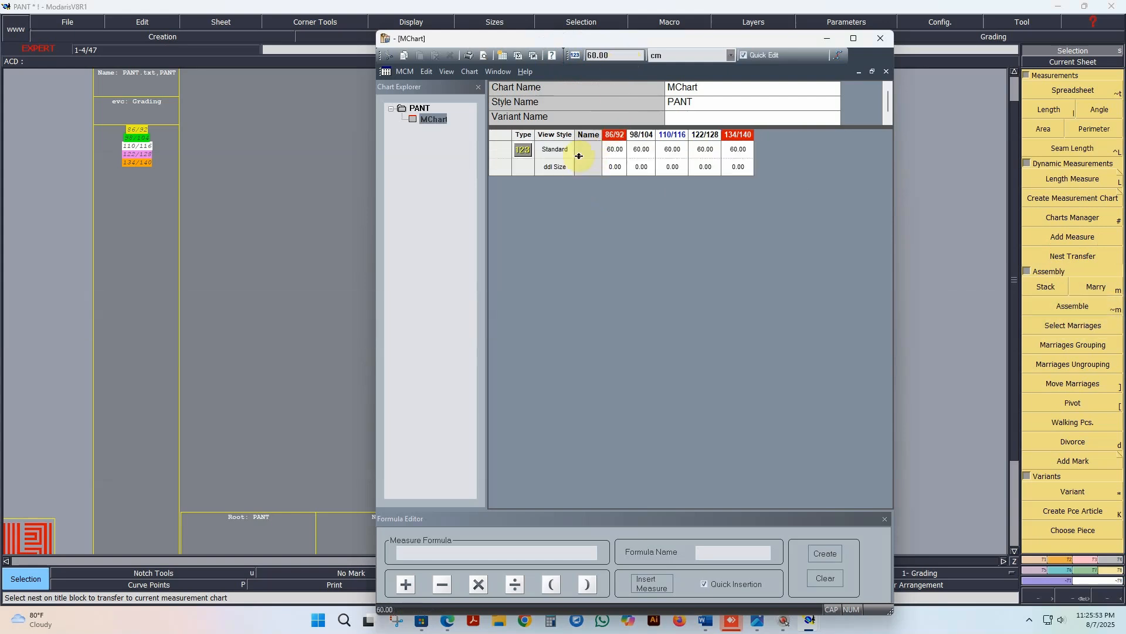
{"action": "key", "text": "Return"}
{"action": "key", "text": "Return"}
{"action": "key", "text": "Return"}
{"action": "key", "text": "Return"}
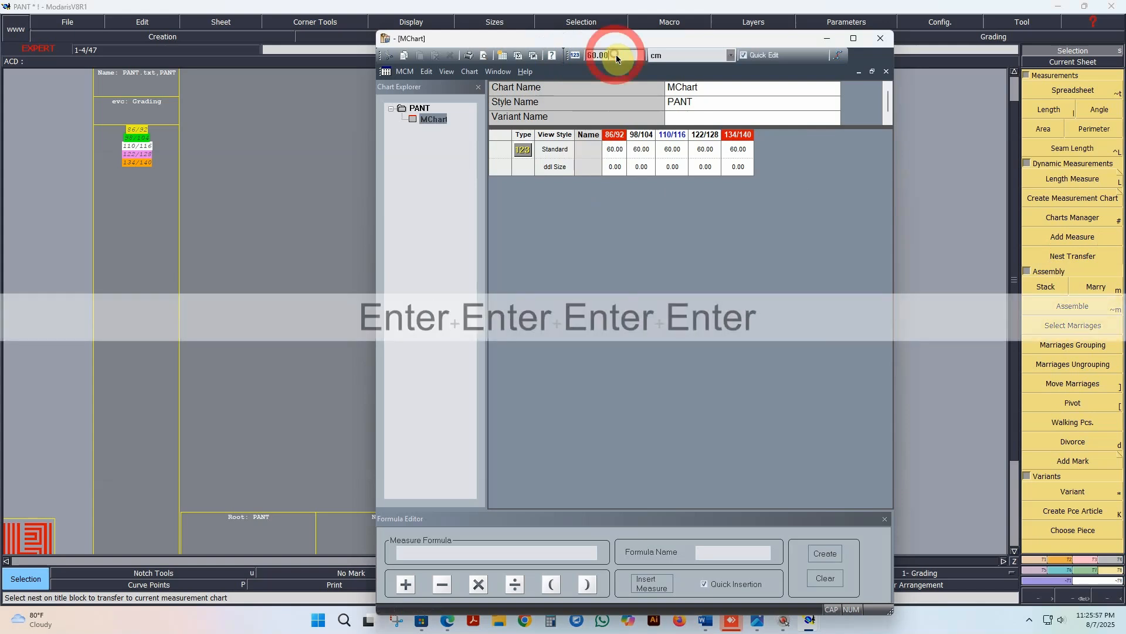
{"action": "key", "text": "Return"}
{"action": "key", "text": "Return"}
{"action": "key", "text": "Return"}
{"action": "key", "text": "Return"}
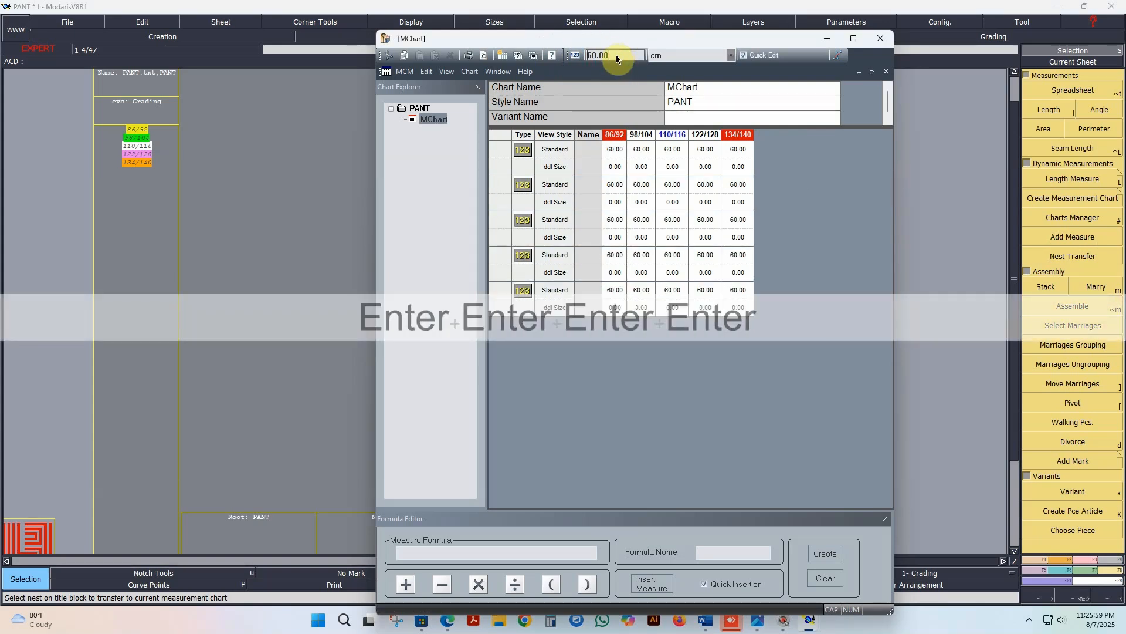
{"action": "key", "text": "Return"}
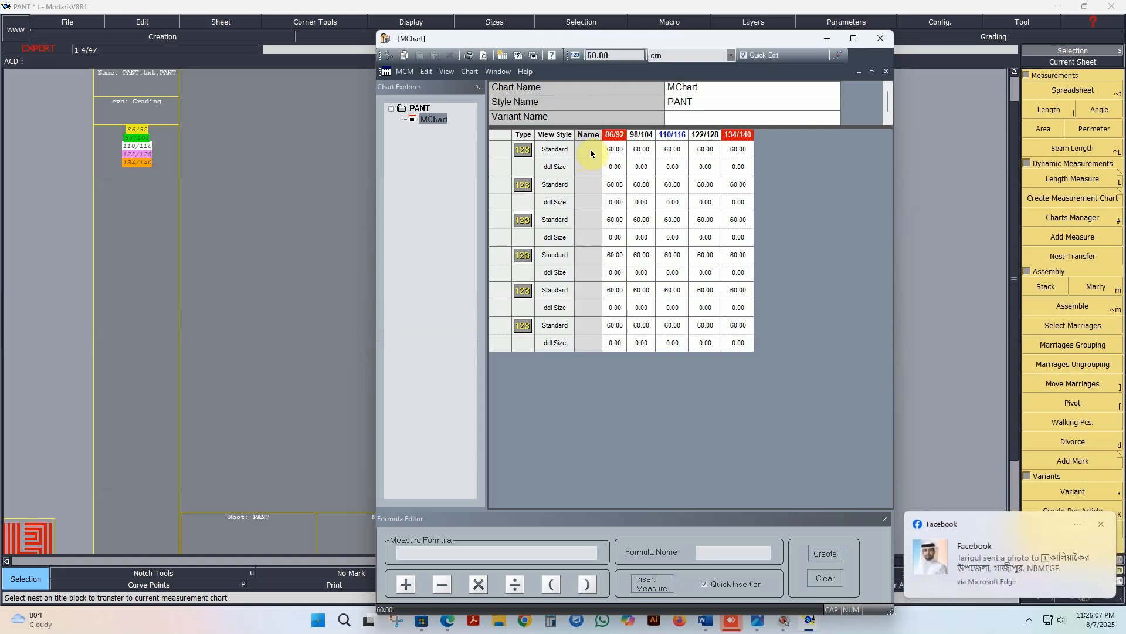
{"action": "left_click", "coordinate": [1100, 524]}
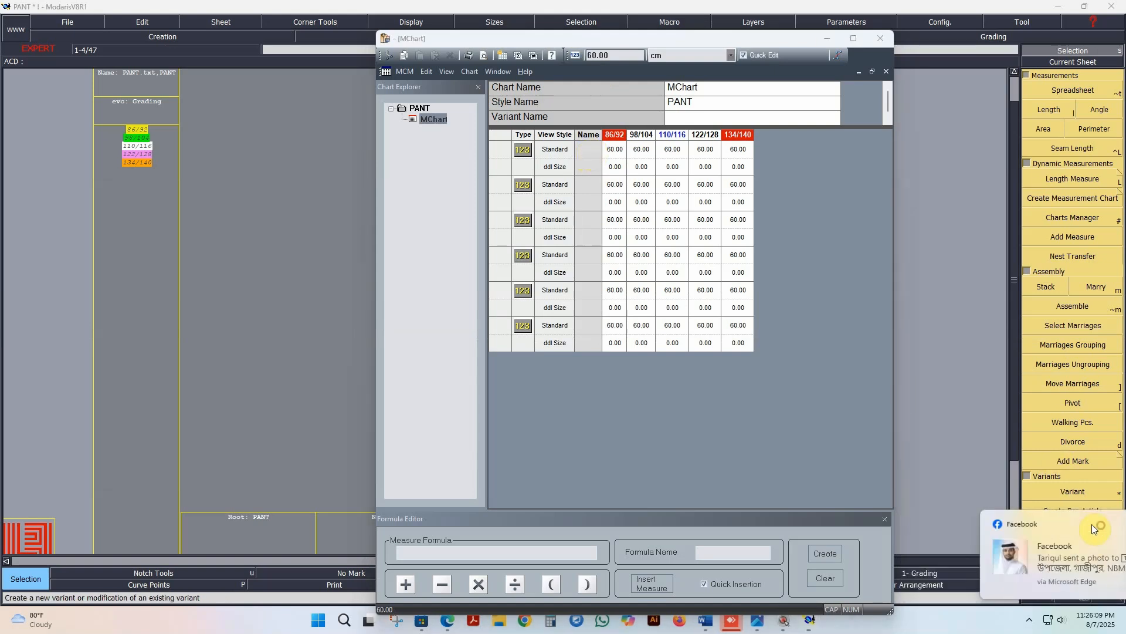
Step: Name the chart's first measure row Waist and widen the Name column
{"action": "double_click", "coordinate": [587, 151]}
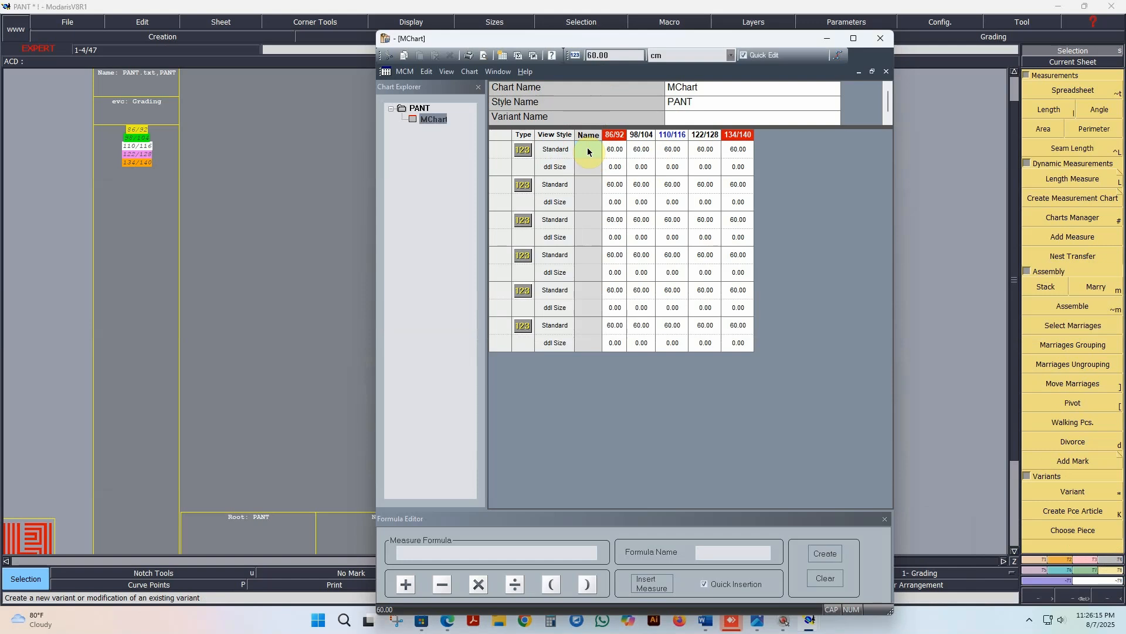
{"action": "left_click", "coordinate": [588, 152]}
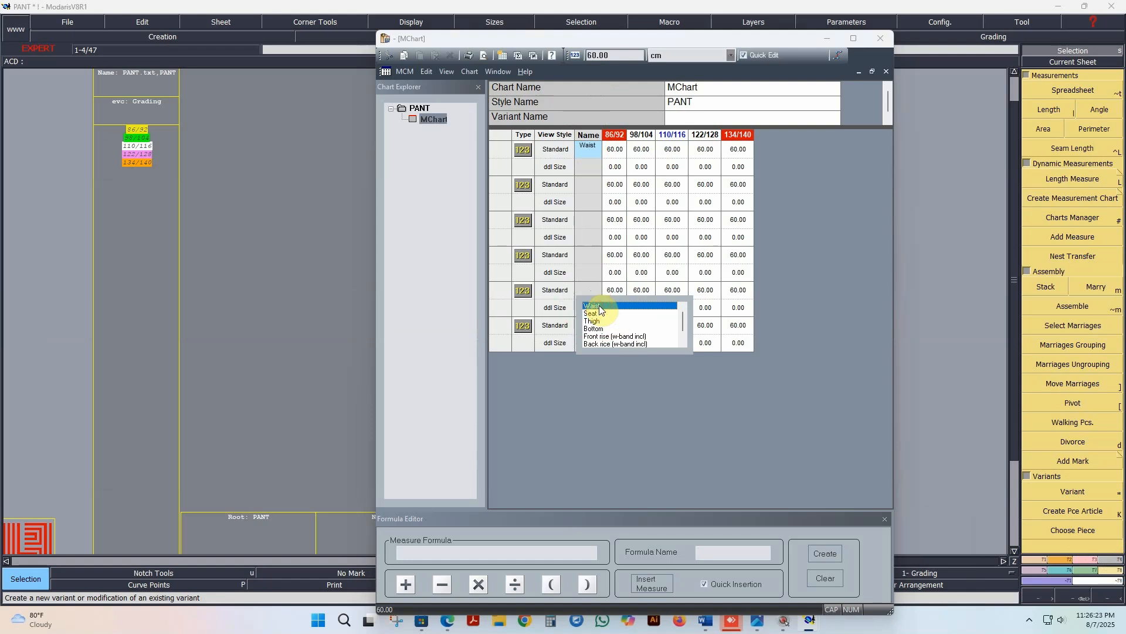
{"action": "left_click", "coordinate": [598, 306]}
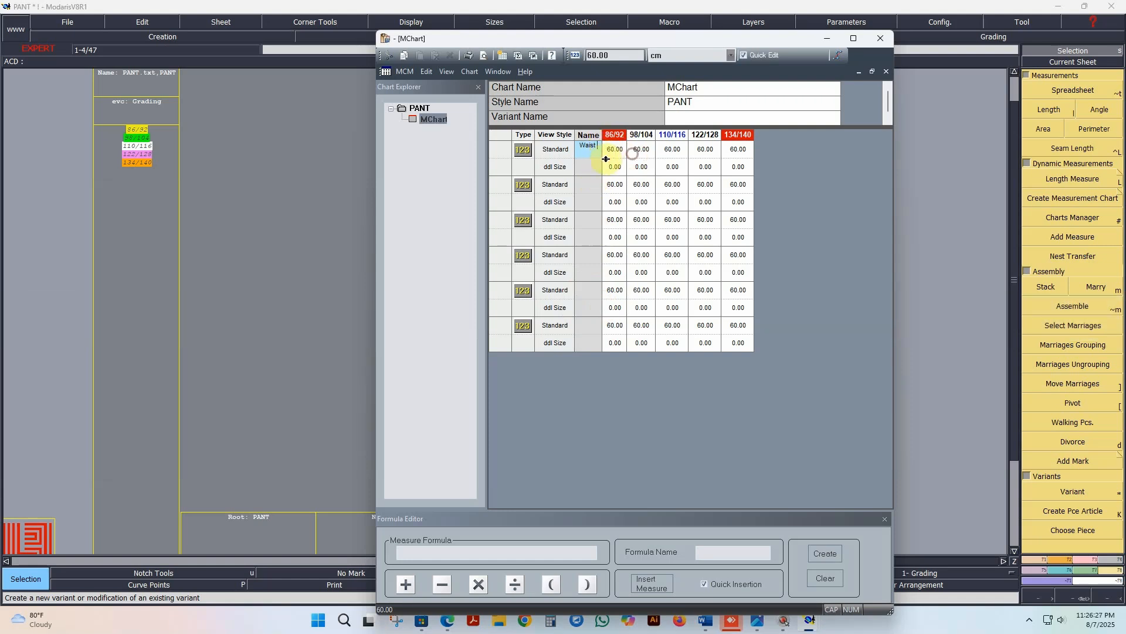
{"action": "left_click_drag", "start_coordinate": [606, 159], "coordinate": [685, 159]}
Step: Assign the predefined names Seat, Thigh and Bottom to the second, third and fourth measure rows
{"action": "left_click", "coordinate": [625, 185]}
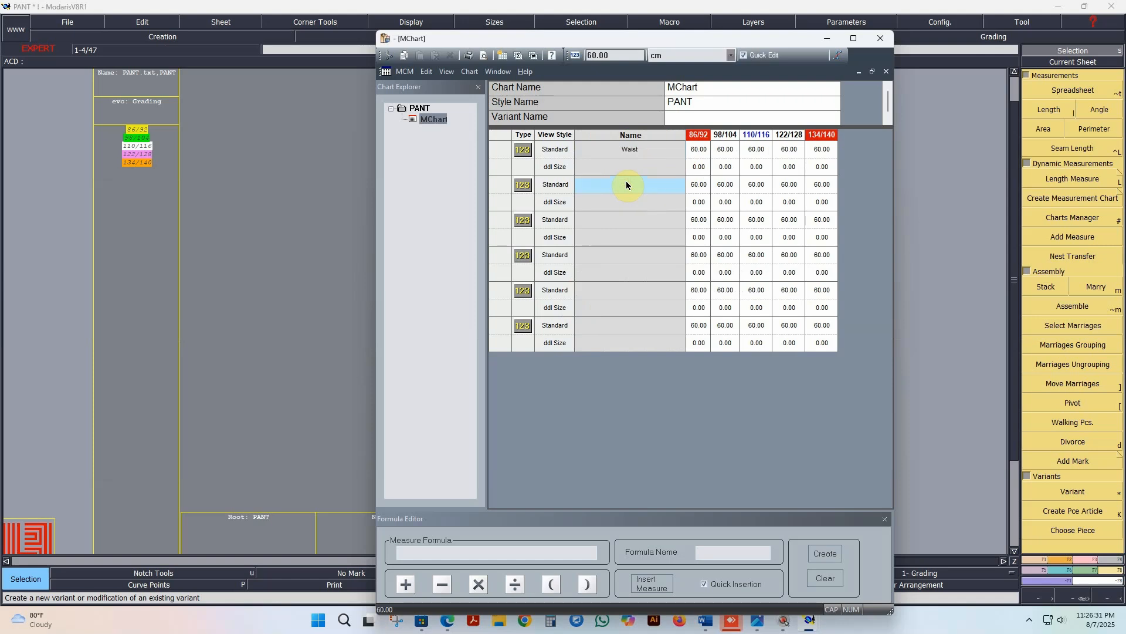
{"action": "left_click", "coordinate": [626, 185]}
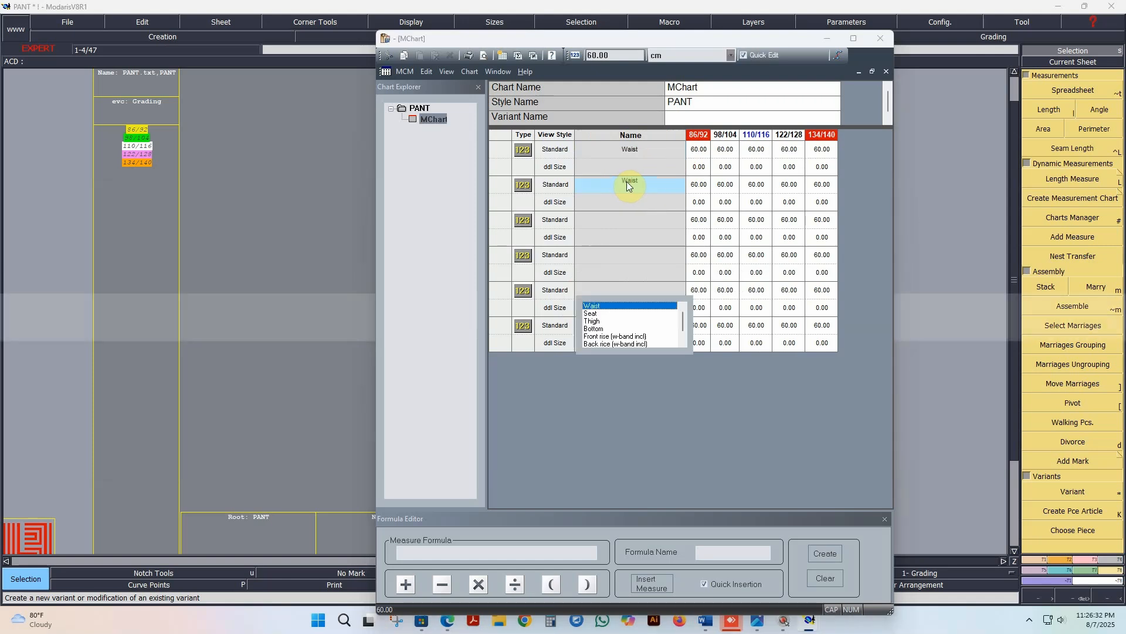
{"action": "left_click", "coordinate": [595, 313]}
{"action": "left_click", "coordinate": [638, 218]}
{"action": "left_click", "coordinate": [638, 221]}
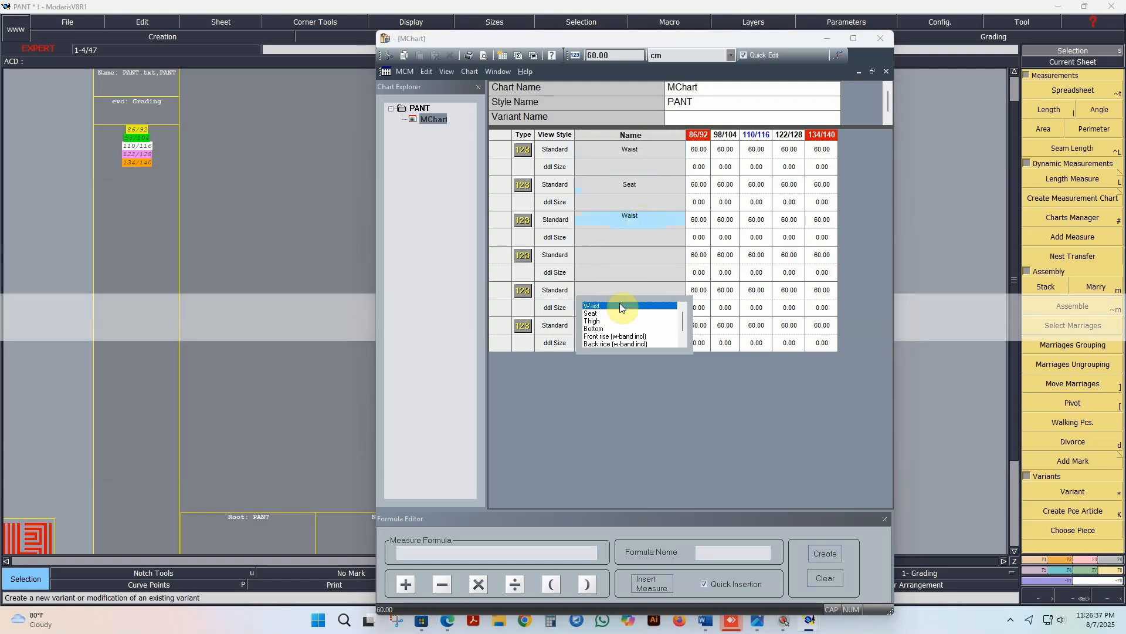
{"action": "left_click", "coordinate": [597, 320]}
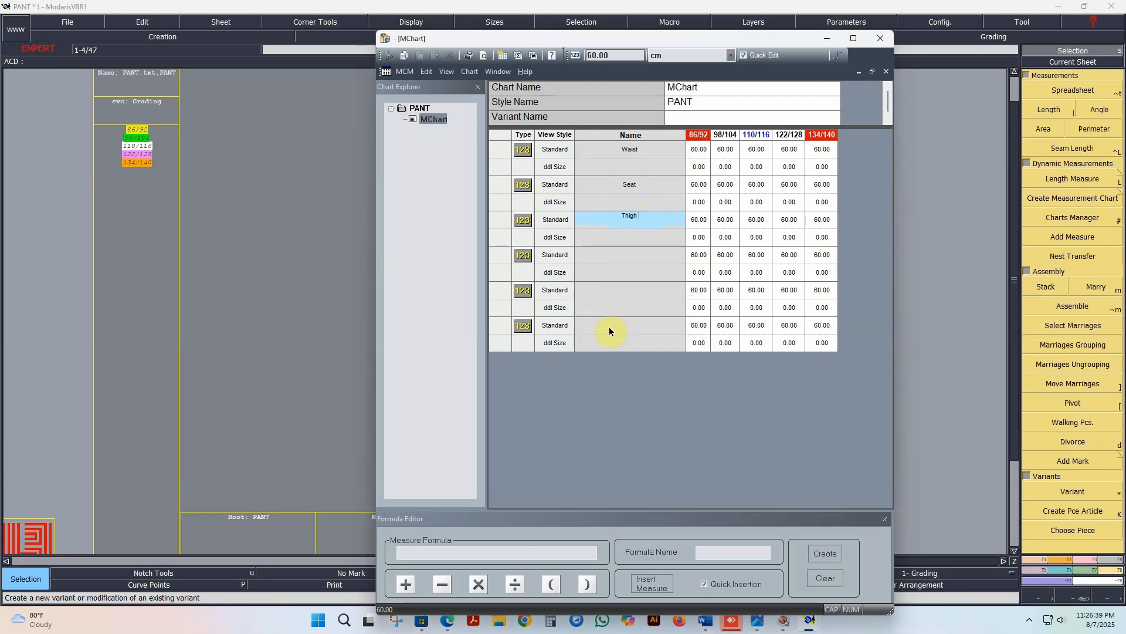
{"action": "left_click", "coordinate": [641, 252]}
{"action": "left_click", "coordinate": [642, 254]}
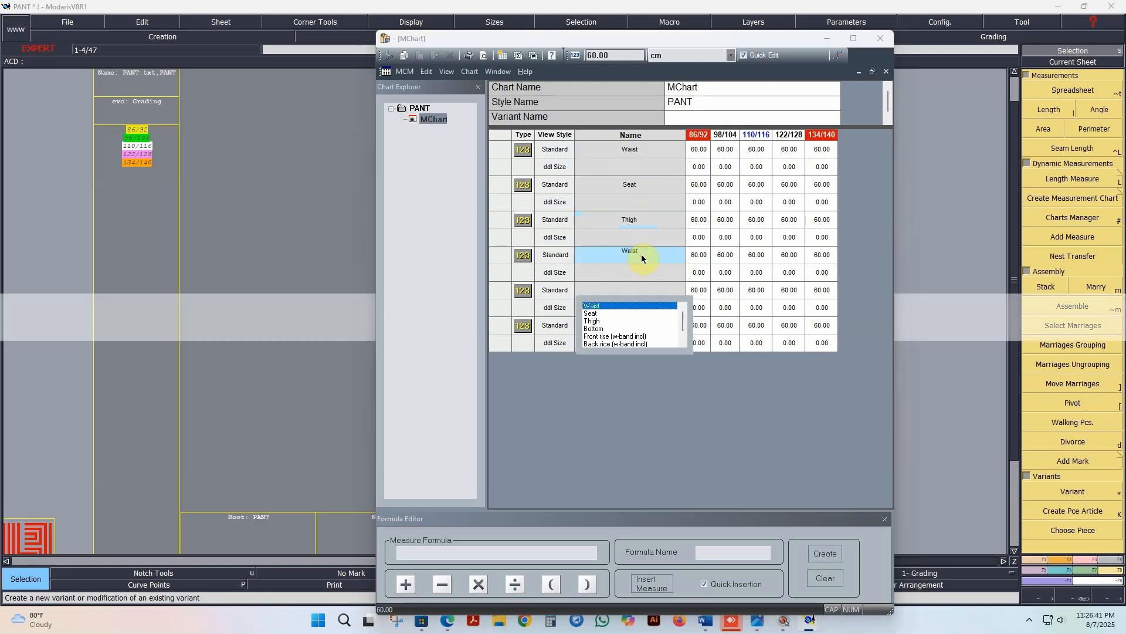
{"action": "left_click", "coordinate": [596, 329]}
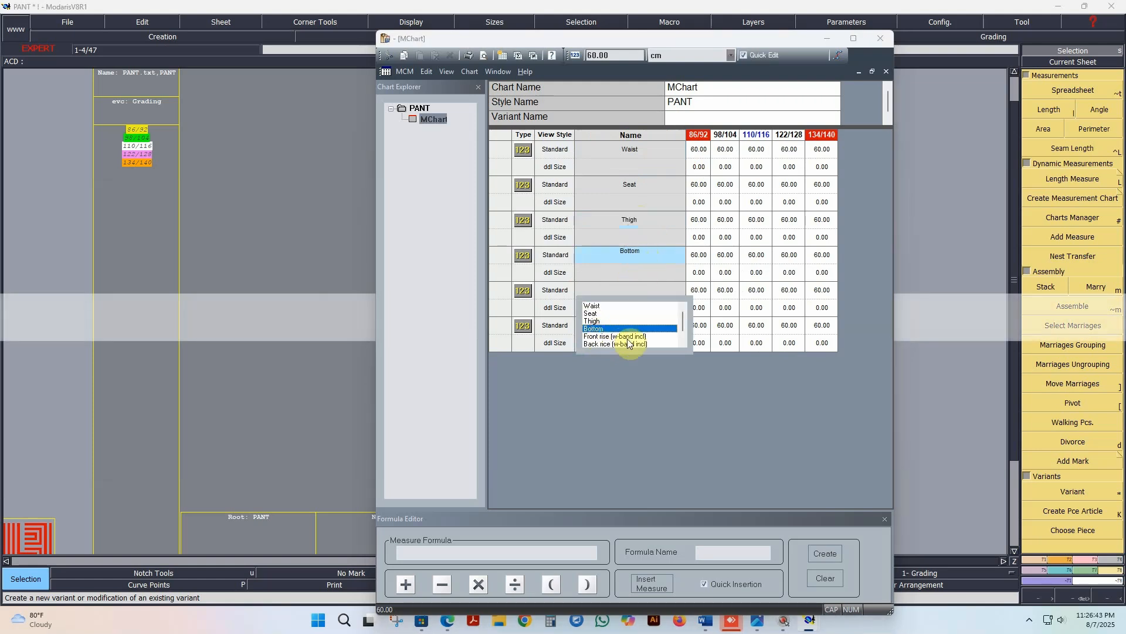
Step: Name the fifth measure row Front rise (w-band incl) and the sixth Back rice (w-band incl)
{"action": "left_click", "coordinate": [641, 290]}
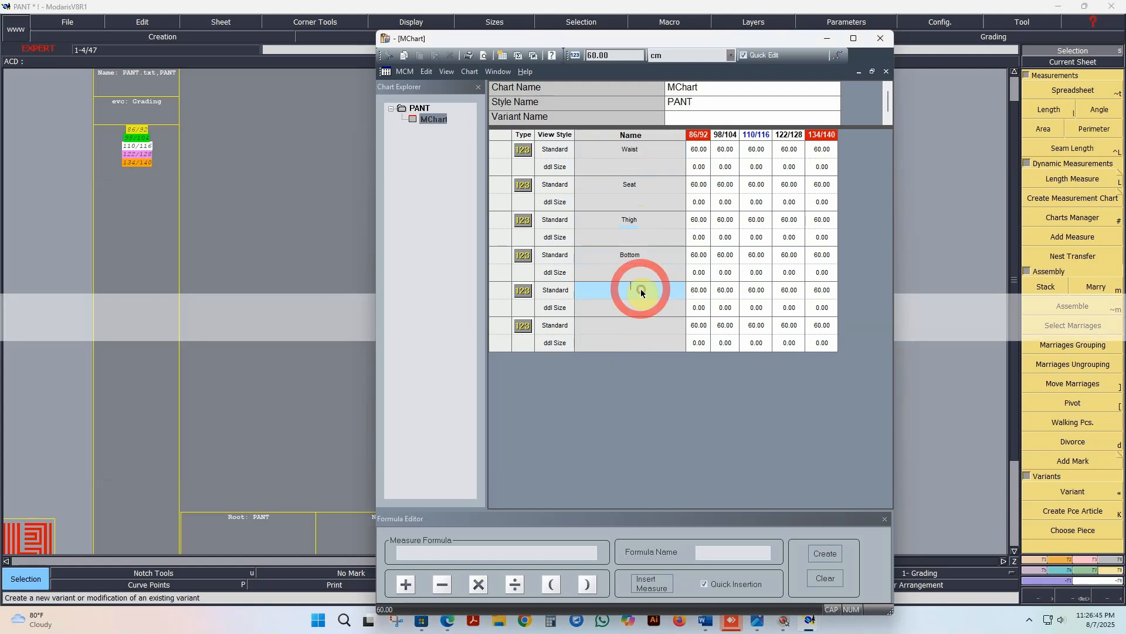
{"action": "left_click", "coordinate": [640, 289]}
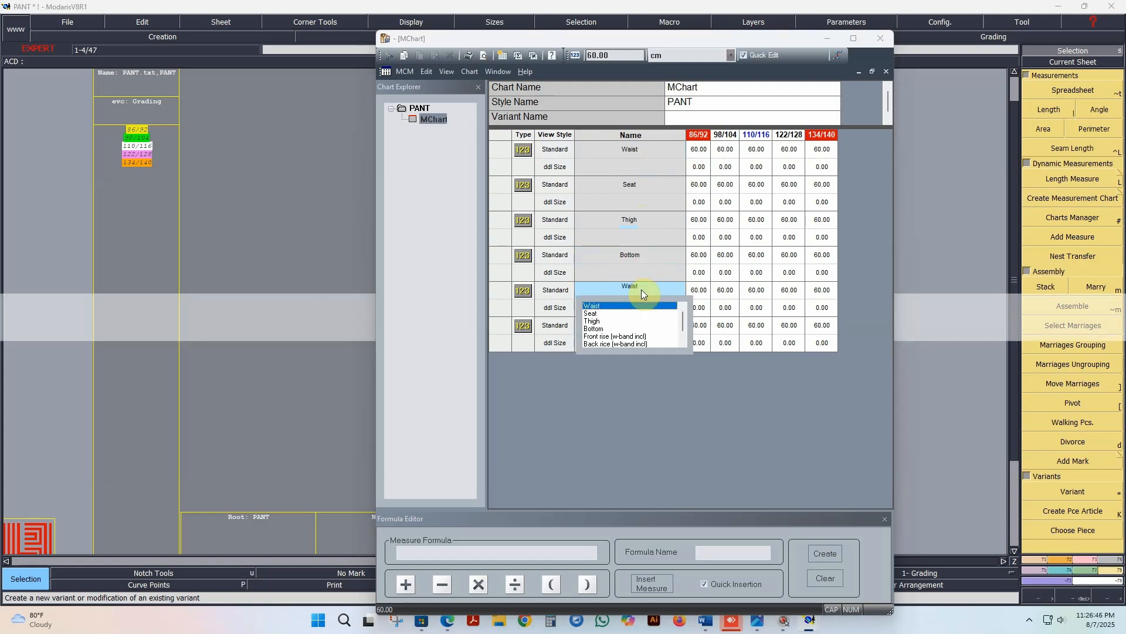
{"action": "left_click", "coordinate": [624, 337]}
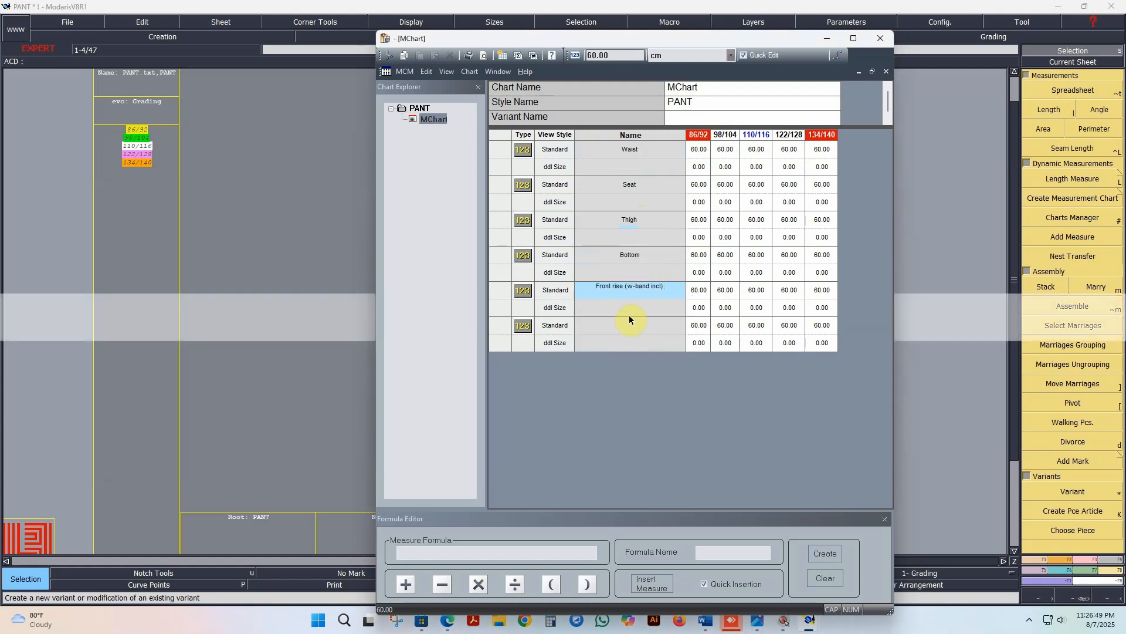
{"action": "left_click", "coordinate": [639, 324]}
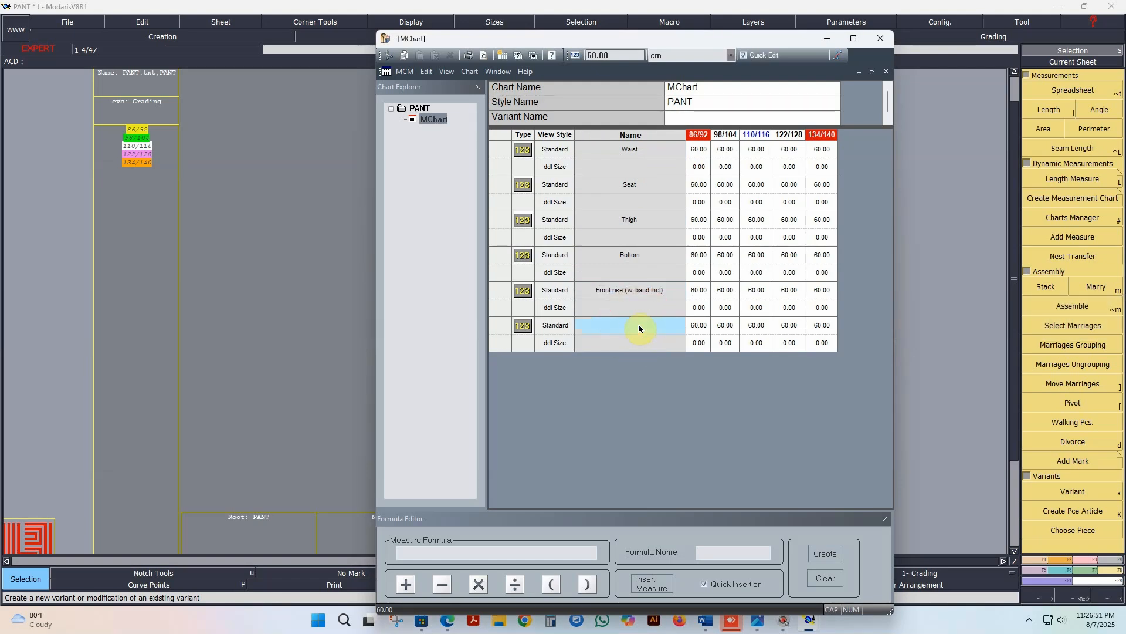
{"action": "left_click", "coordinate": [639, 324]}
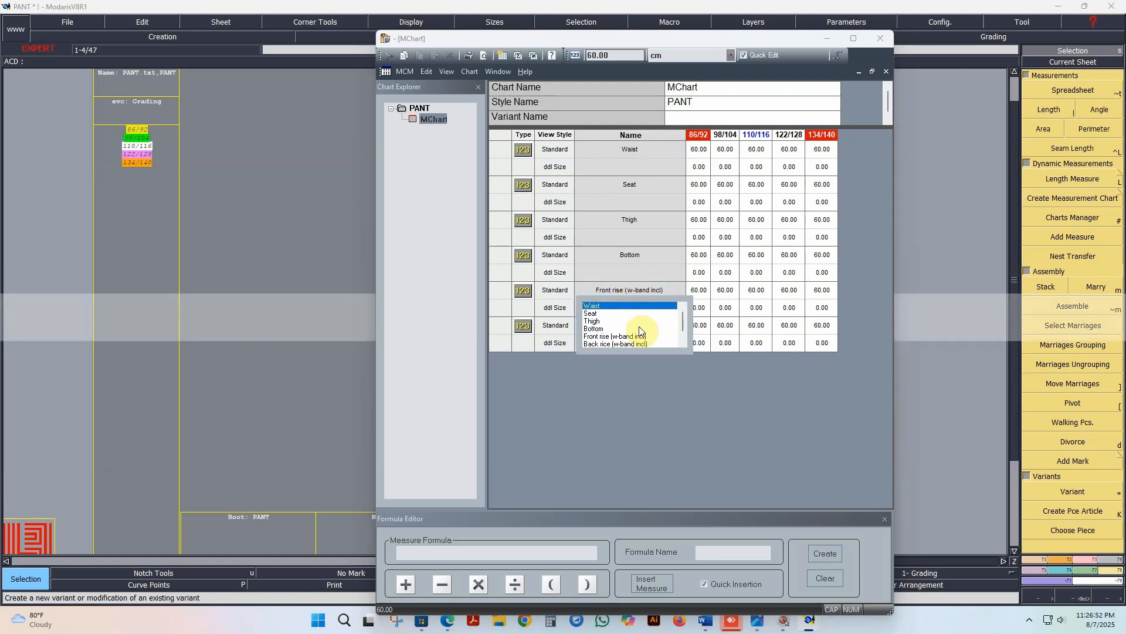
{"action": "left_click", "coordinate": [659, 360]}
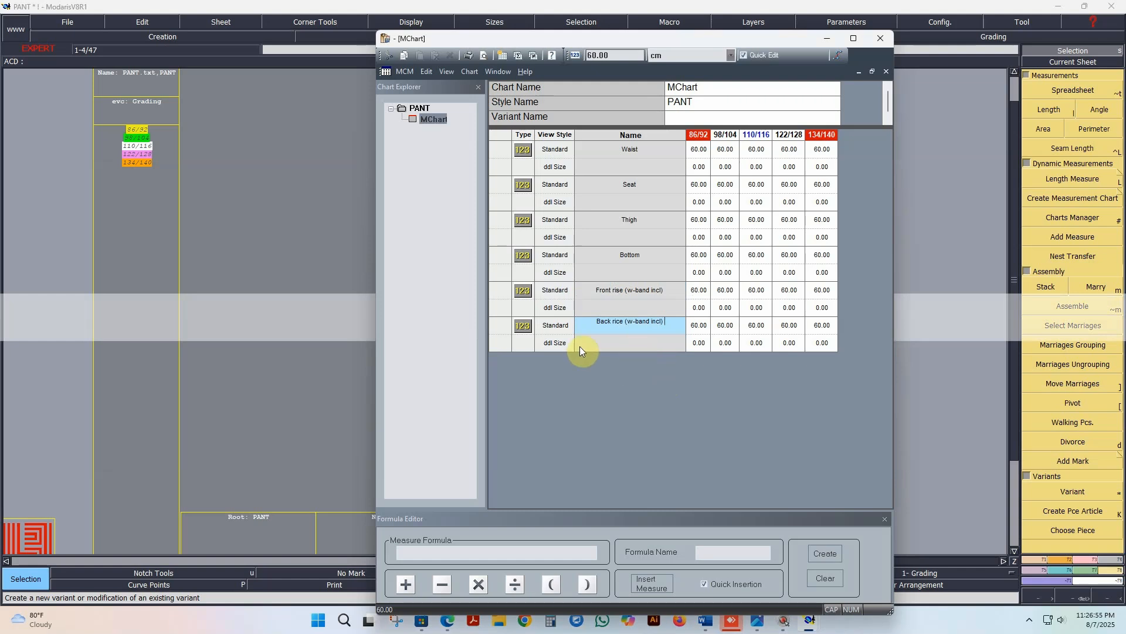
Step: Add two more constant measure rows with the value 60.00 cm below the Back rice row
{"action": "left_click", "coordinate": [500, 329]}
{"action": "left_click", "coordinate": [626, 56]}
{"action": "key", "text": "Return"}
{"action": "key", "text": "Return"}
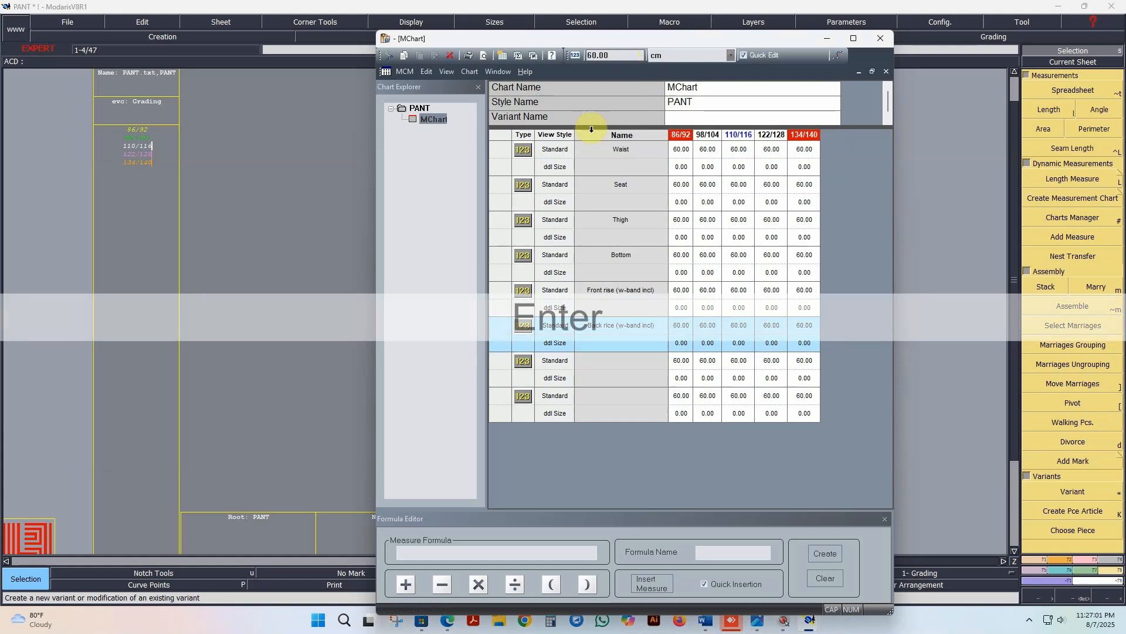
Step: Name the seventh measure row Inside seam and the eighth Waist rid height
{"action": "left_click", "coordinate": [647, 362]}
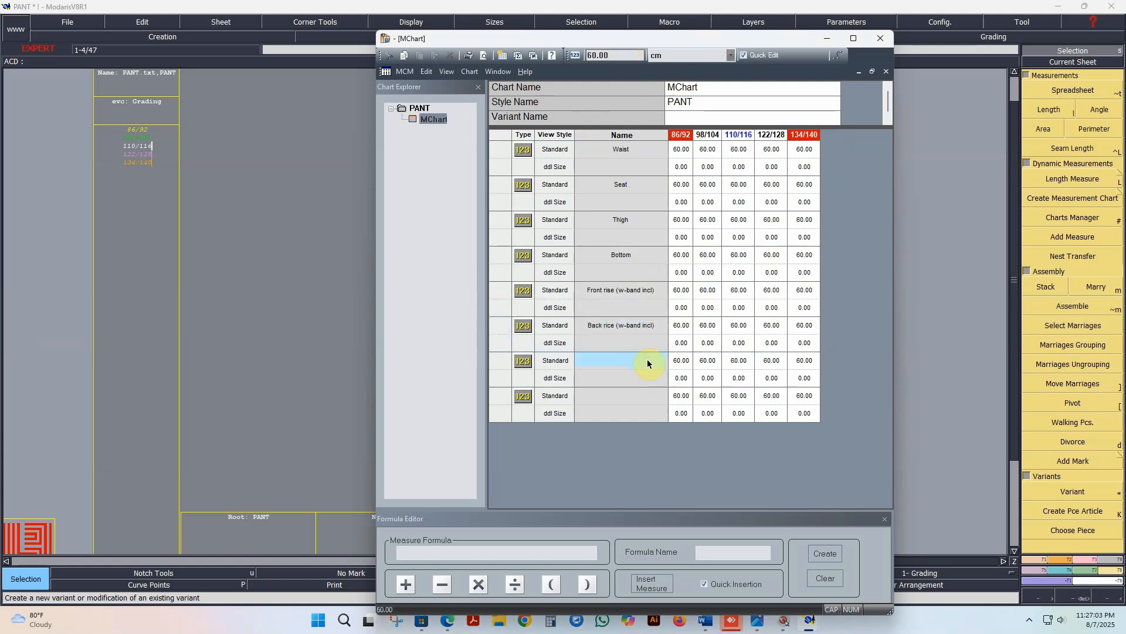
{"action": "key", "text": "Down"}
{"action": "left_click", "coordinate": [682, 345]}
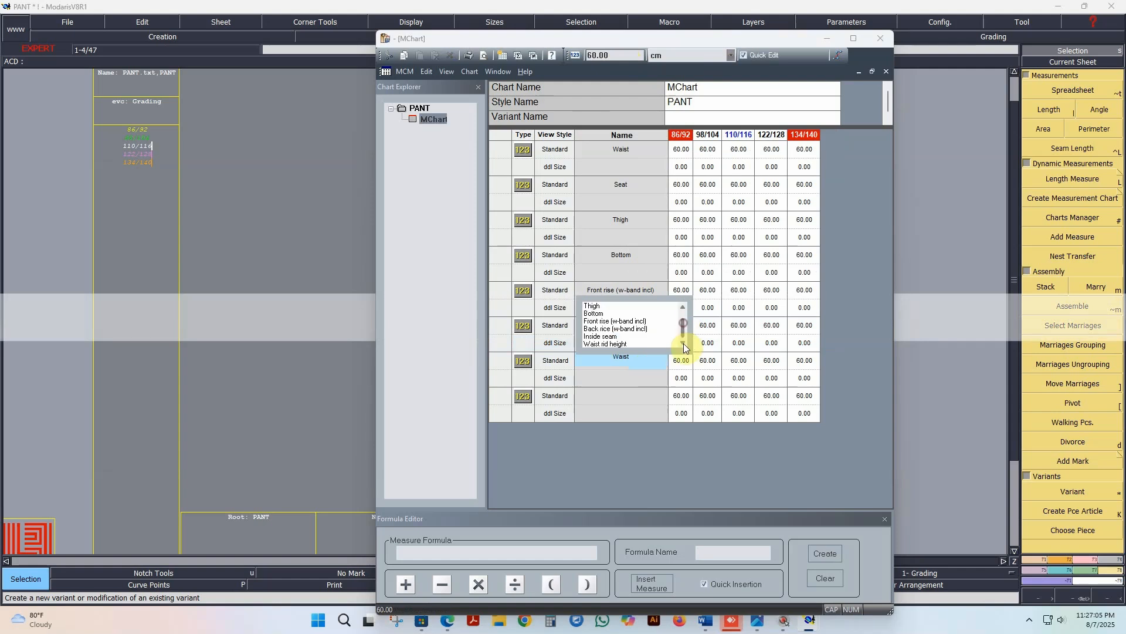
{"action": "left_click", "coordinate": [608, 336]}
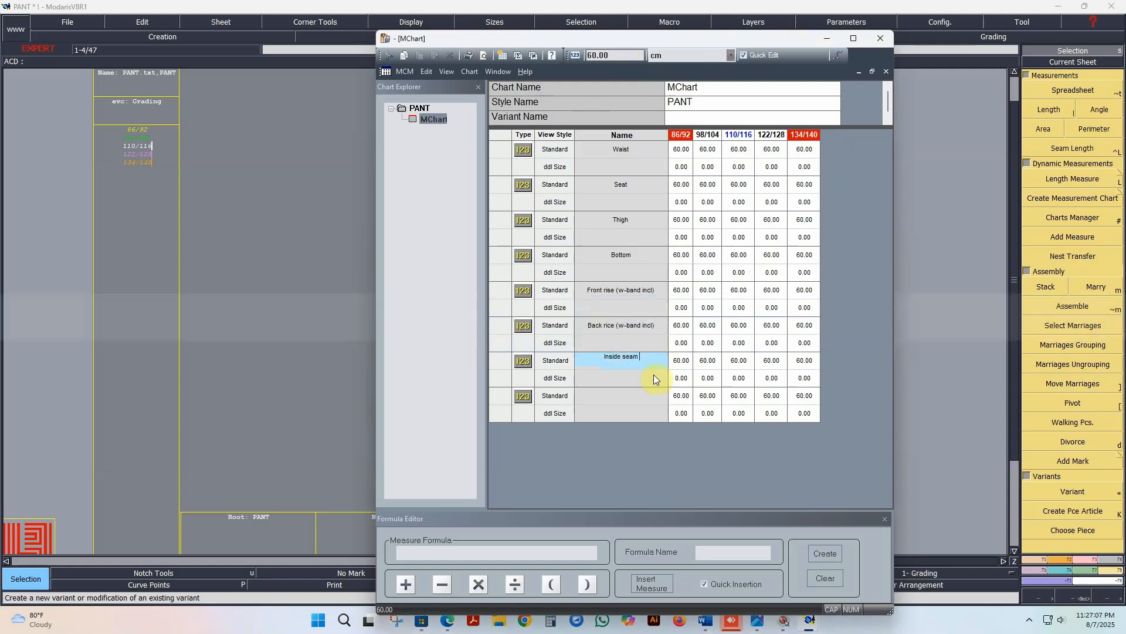
{"action": "left_click", "coordinate": [637, 397]}
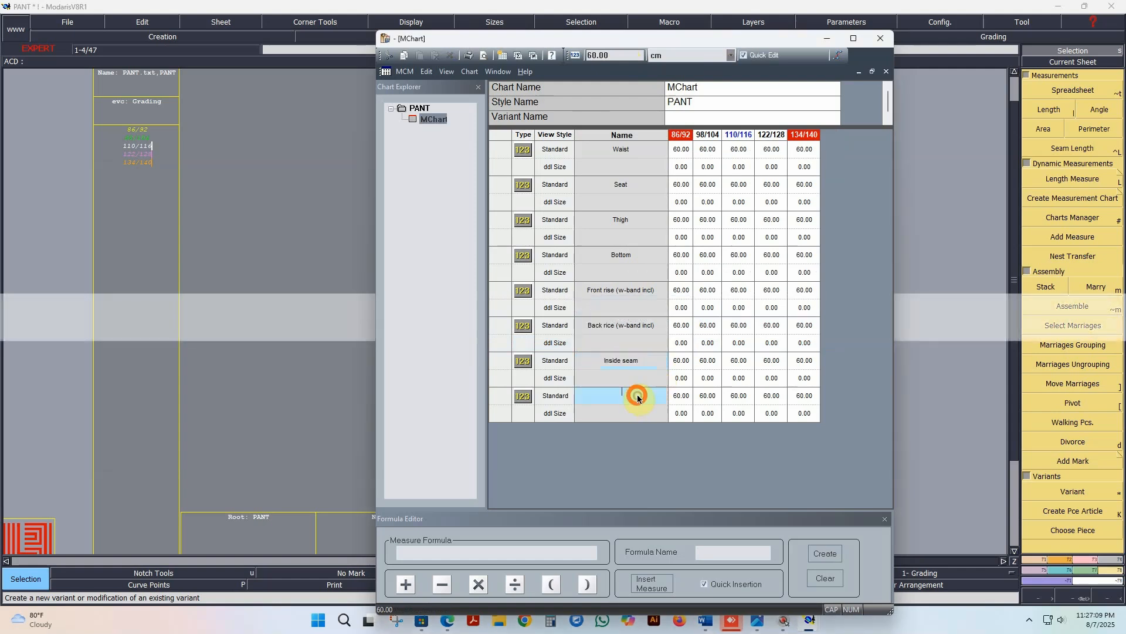
{"action": "left_click", "coordinate": [638, 396]}
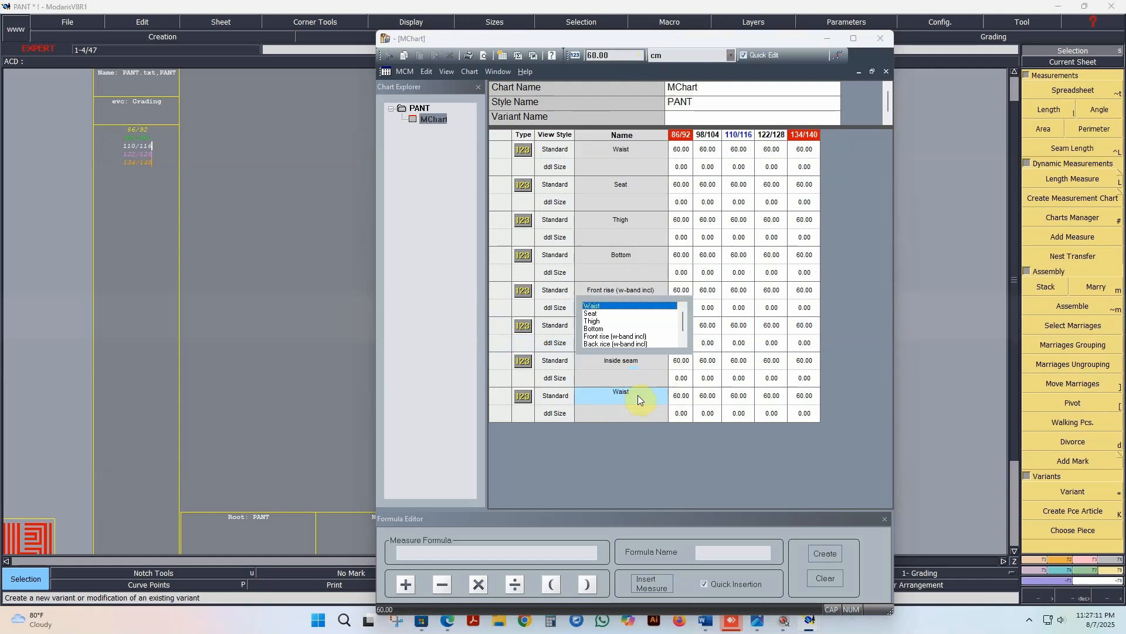
{"action": "left_click_drag", "start_coordinate": [683, 324], "coordinate": [684, 349]}
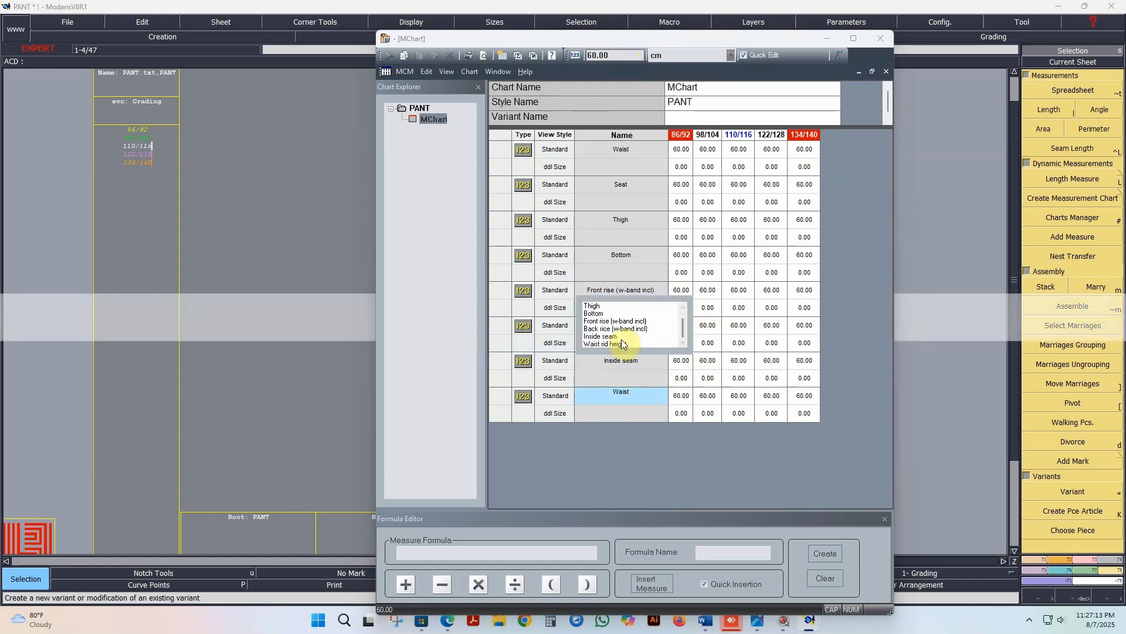
{"action": "left_click", "coordinate": [679, 378]}
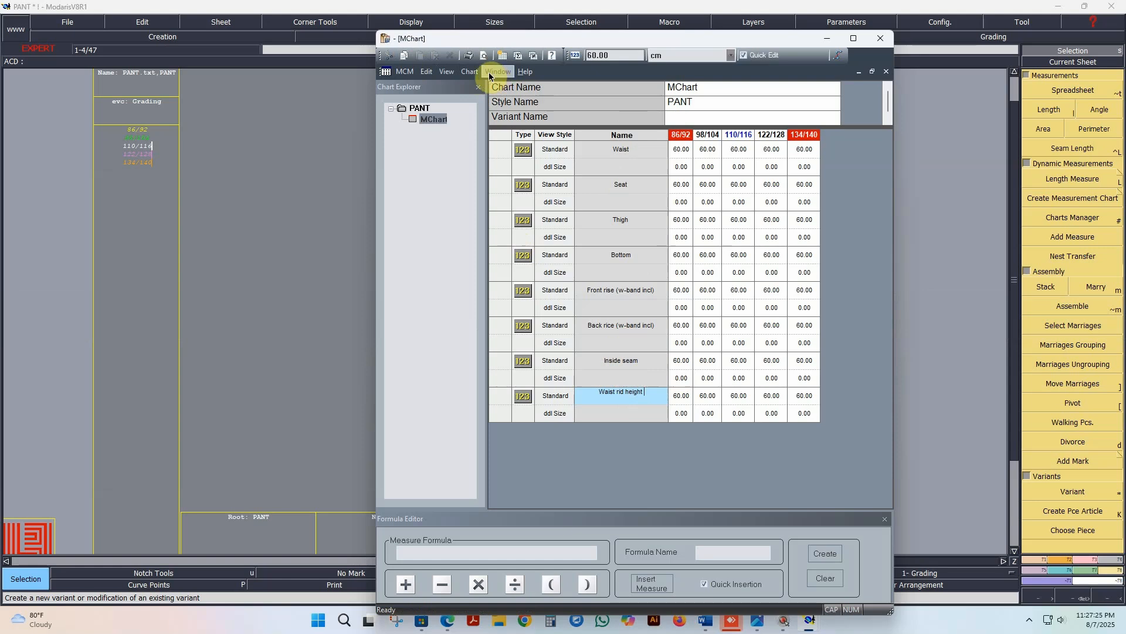
Step: Save the measurement chart as an MCM template named PANT in the Desktop's New folder
{"action": "left_click", "coordinate": [470, 71]}
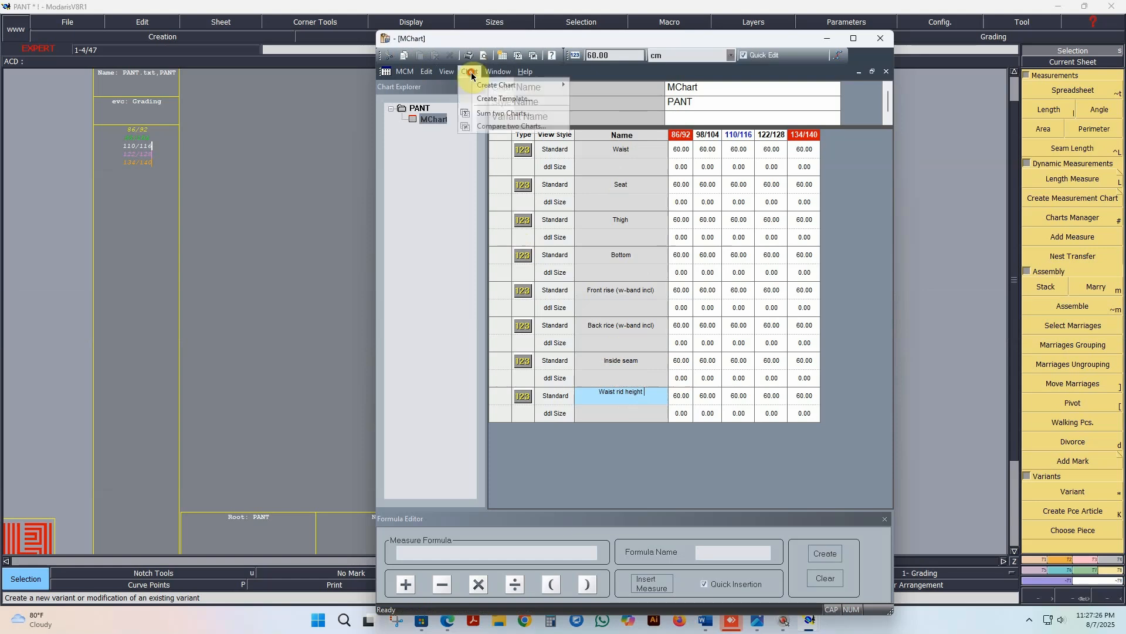
{"action": "left_click", "coordinate": [510, 99]}
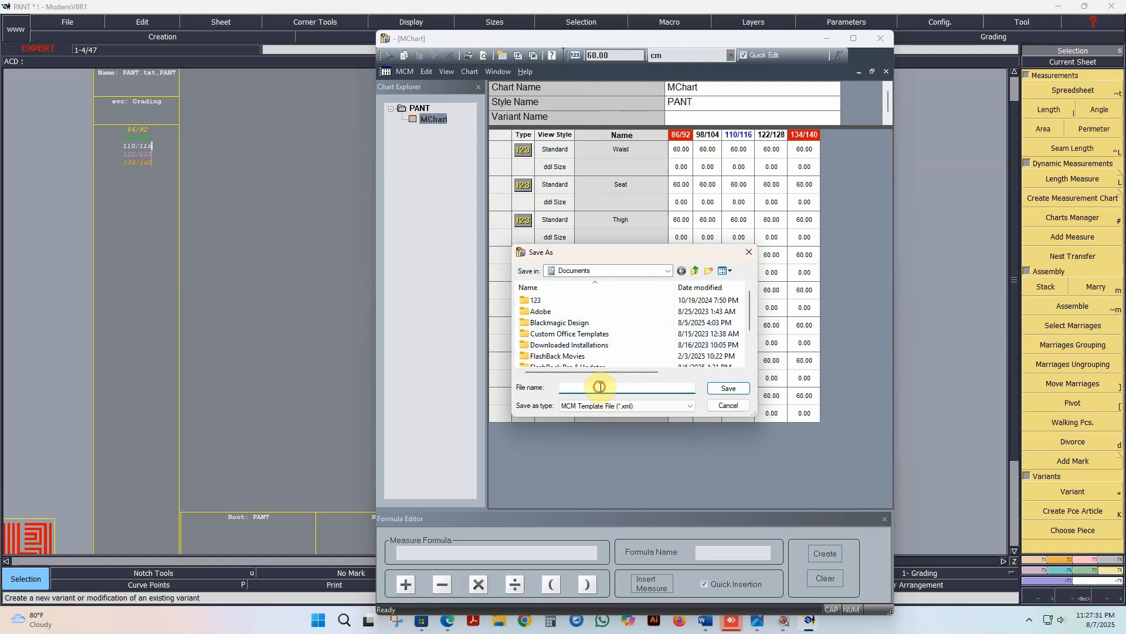
{"action": "left_click", "coordinate": [608, 270]}
{"action": "left_click", "coordinate": [578, 330]}
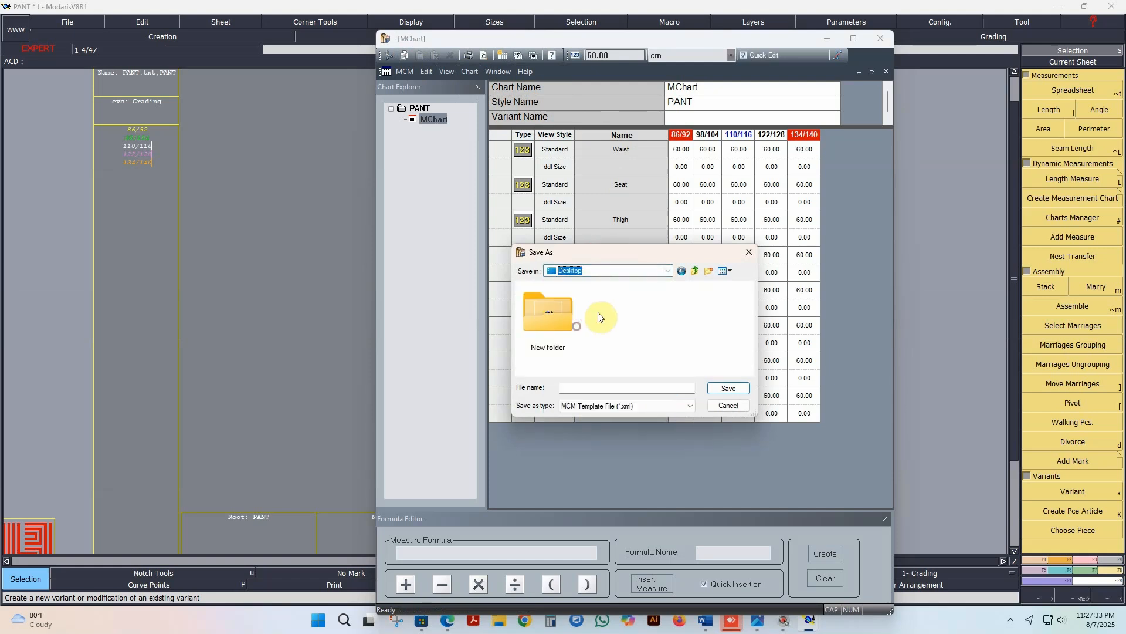
{"action": "double_click", "coordinate": [550, 322]}
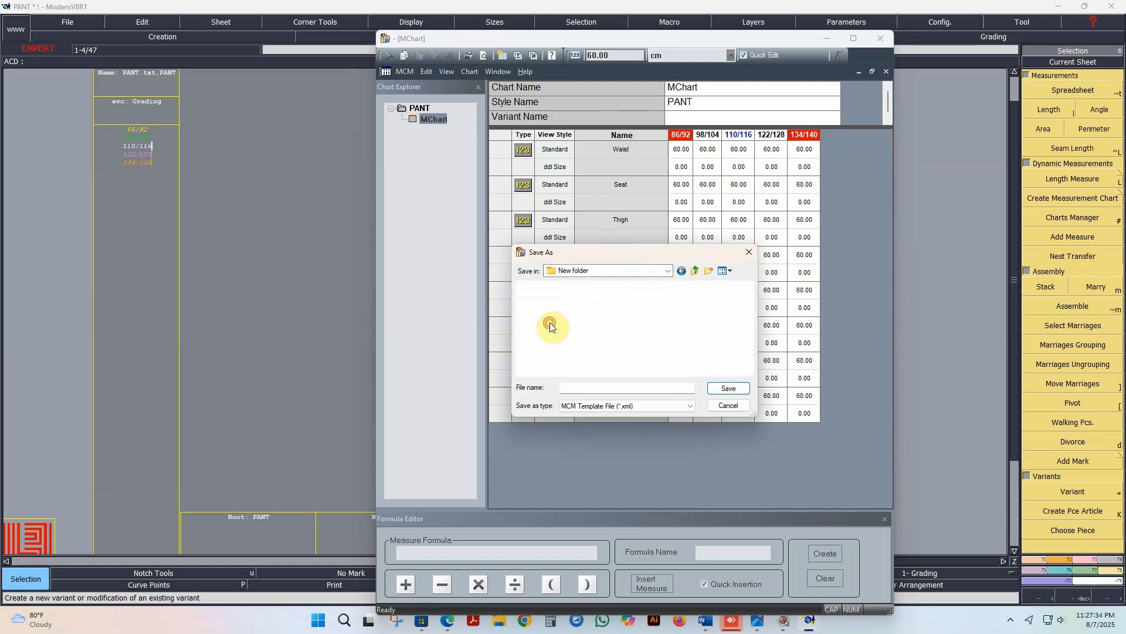
{"action": "left_click", "coordinate": [602, 385]}
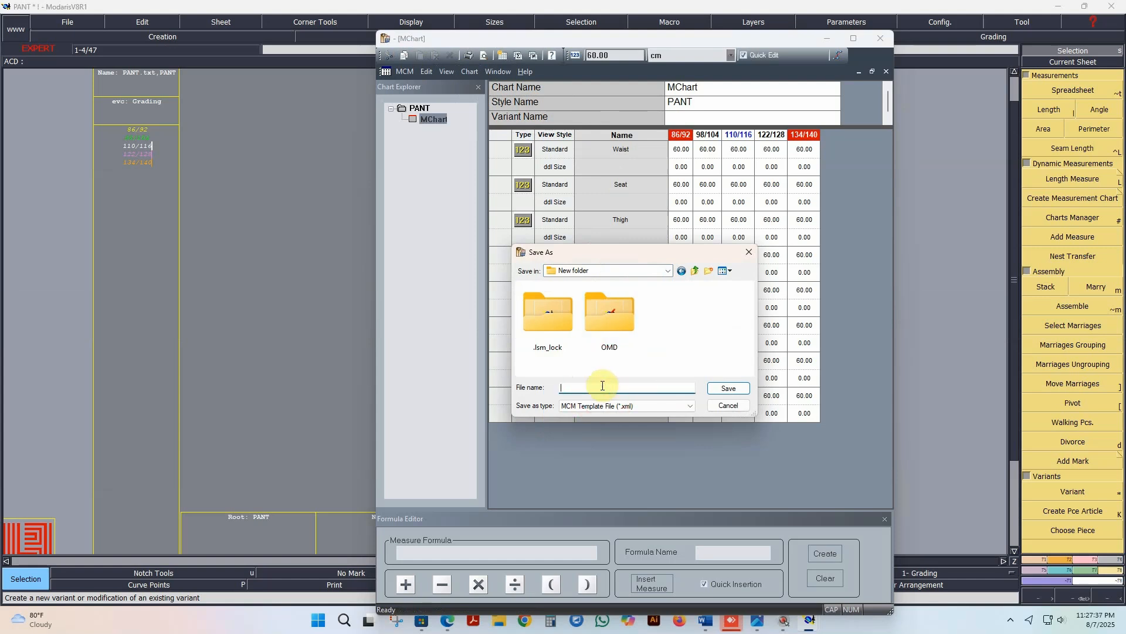
{"action": "type", "text": "PANT"}
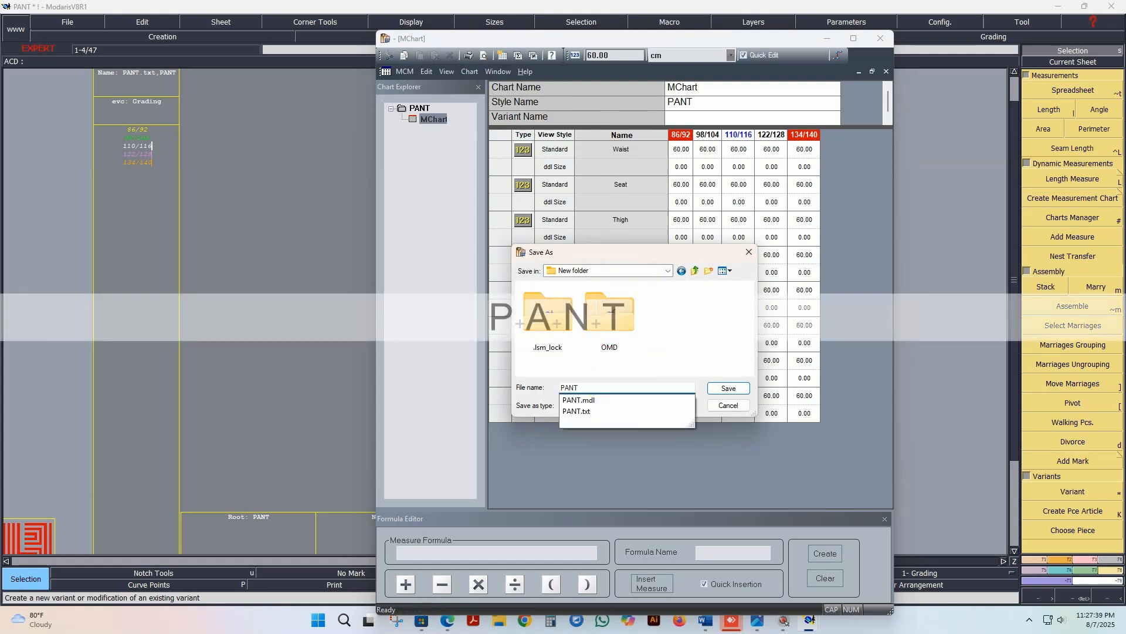
{"action": "key", "text": "Return"}
{"action": "left_click", "coordinate": [601, 387]}
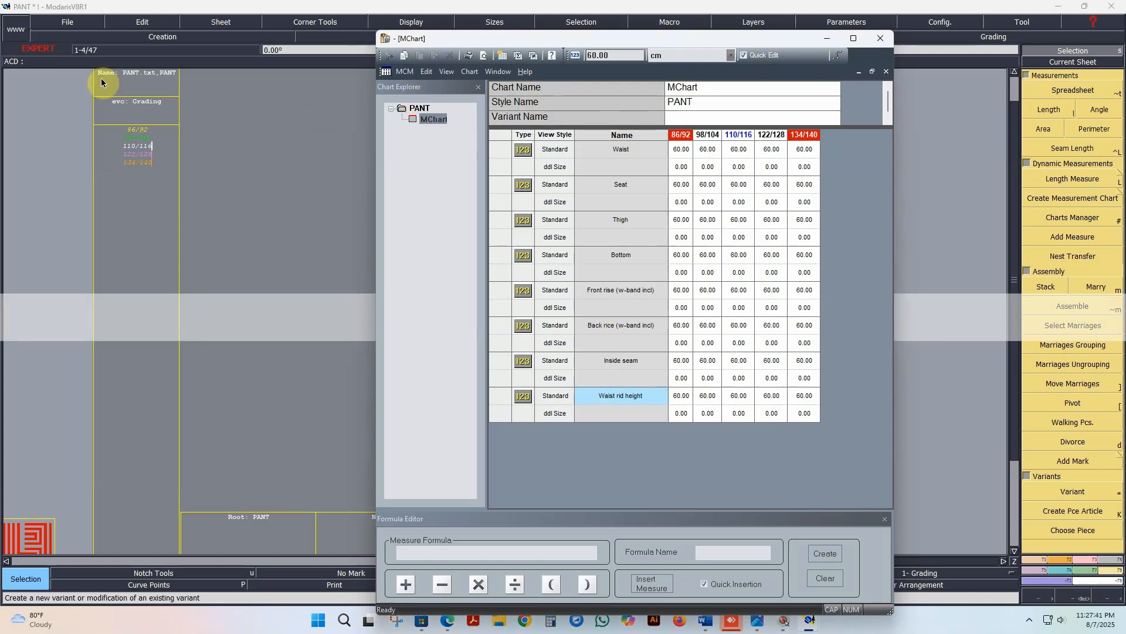
Step: Save the PANT model, shrinking the chart window to uncover the warning dialog and continuing past it
{"action": "left_click", "coordinate": [68, 22]}
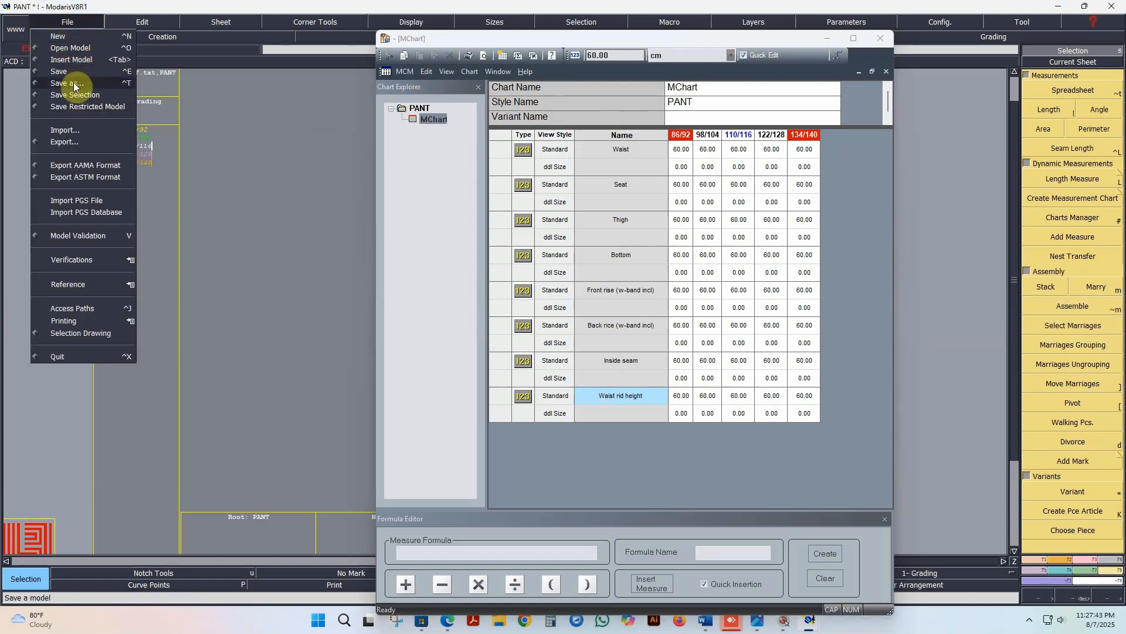
{"action": "left_click", "coordinate": [75, 71]}
{"action": "left_click_drag", "start_coordinate": [373, 230], "coordinate": [540, 263]}
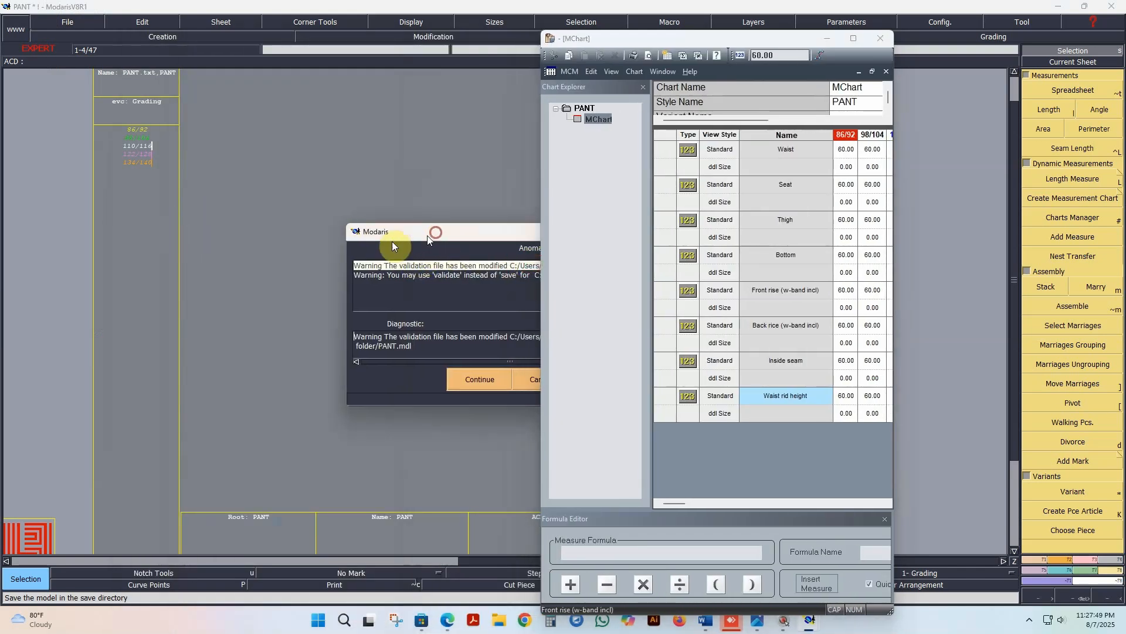
{"action": "left_click_drag", "start_coordinate": [437, 233], "coordinate": [191, 223]}
{"action": "left_click", "coordinate": [242, 368]}
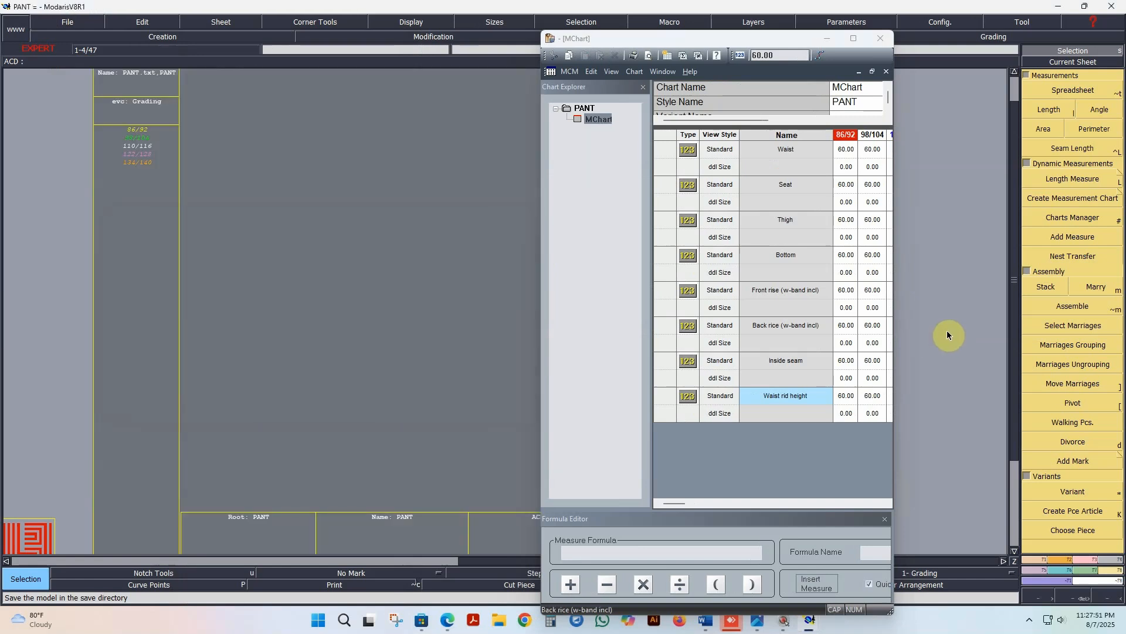
Step: Widen the chart window to include all size columns through 134/140 and save the model again, accepting the warning
{"action": "left_click", "coordinate": [895, 299]}
{"action": "left_click_drag", "start_coordinate": [898, 296], "coordinate": [1001, 302]}
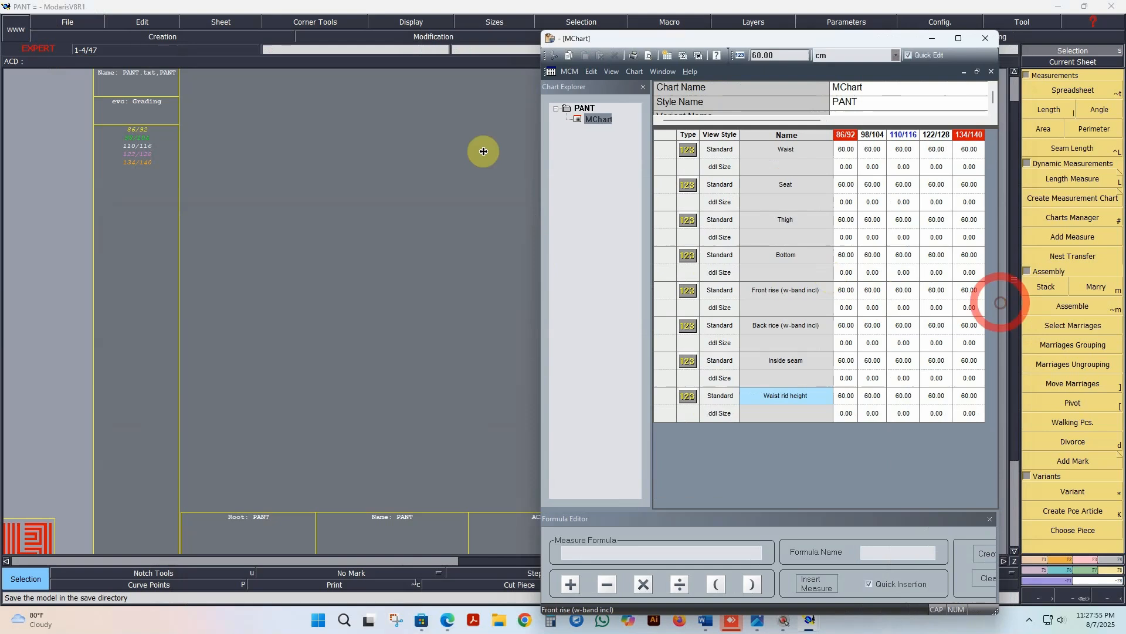
{"action": "left_click", "coordinate": [80, 25]}
{"action": "left_click", "coordinate": [70, 76]}
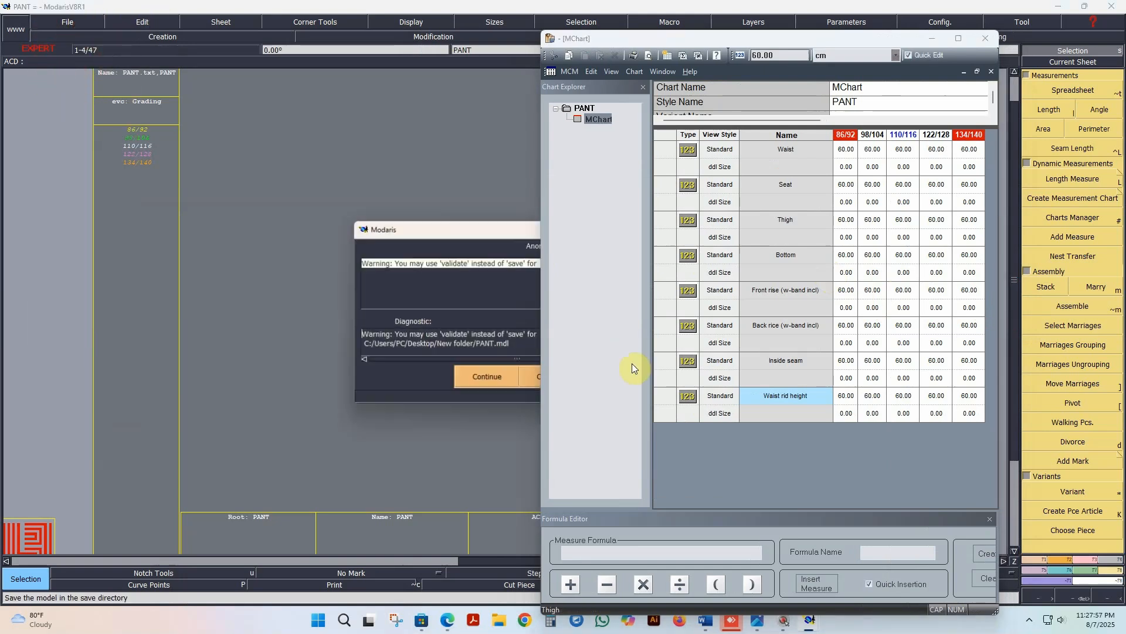
{"action": "left_click", "coordinate": [496, 375]}
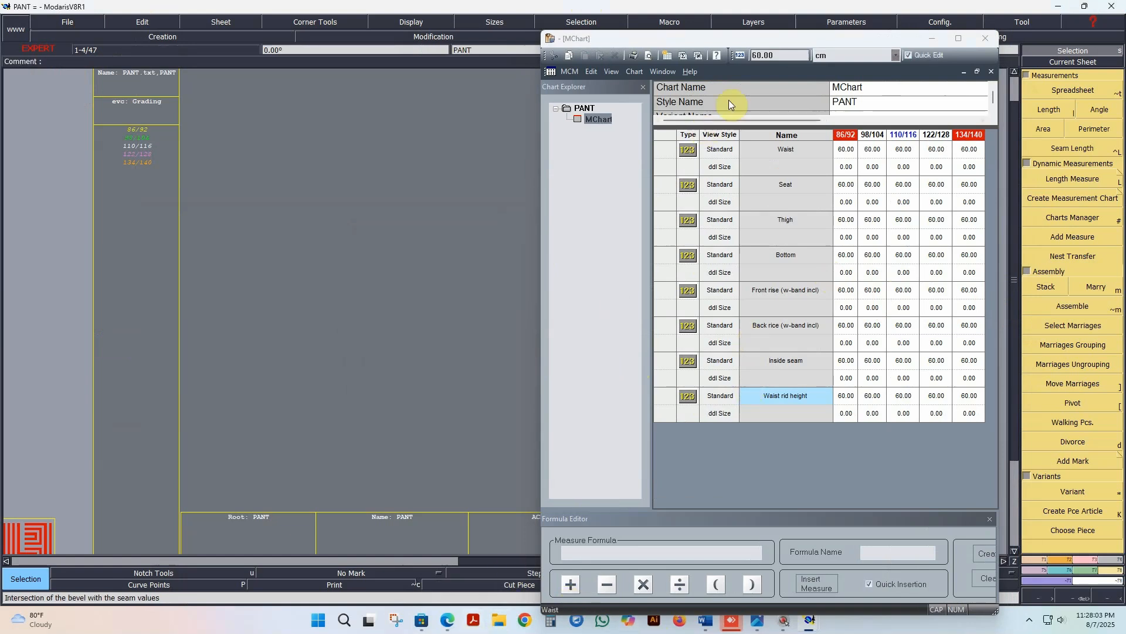
Step: Reposition the chart window with a narrower Chart Explorer and save the PANT model once more
{"action": "left_click_drag", "start_coordinate": [727, 36], "coordinate": [677, 41]}
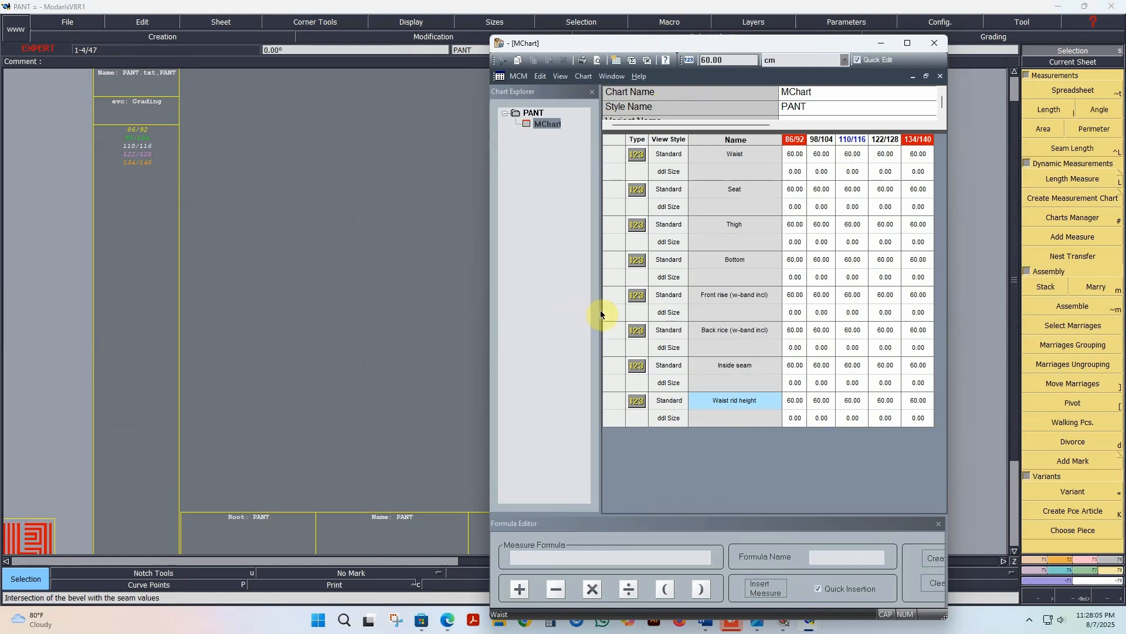
{"action": "left_click_drag", "start_coordinate": [601, 315], "coordinate": [558, 313]}
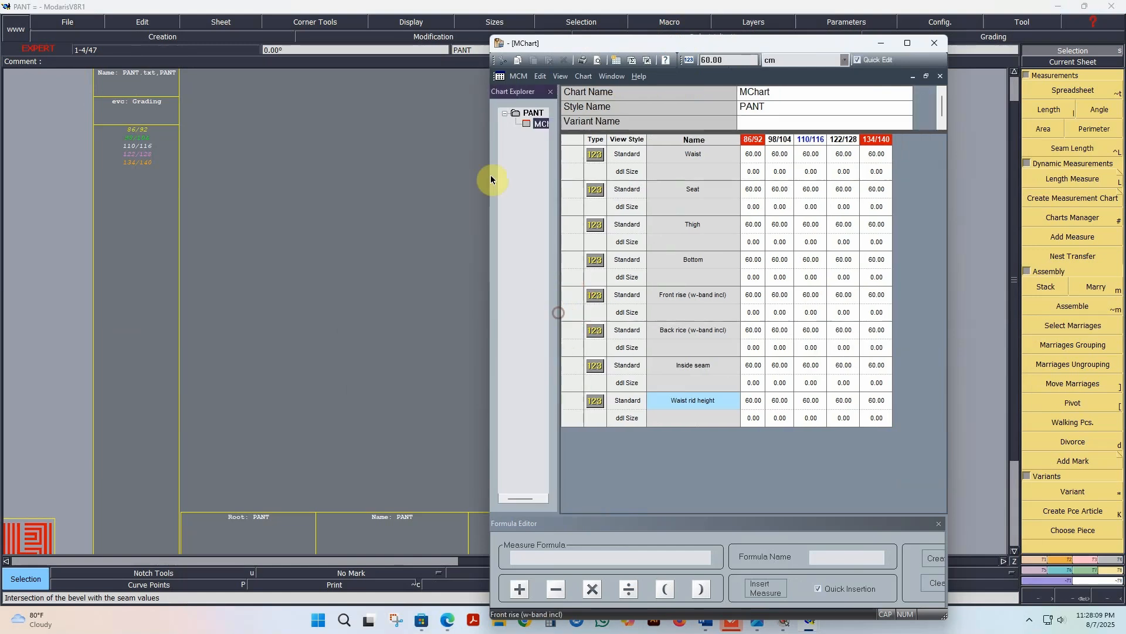
{"action": "left_click", "coordinate": [68, 22]}
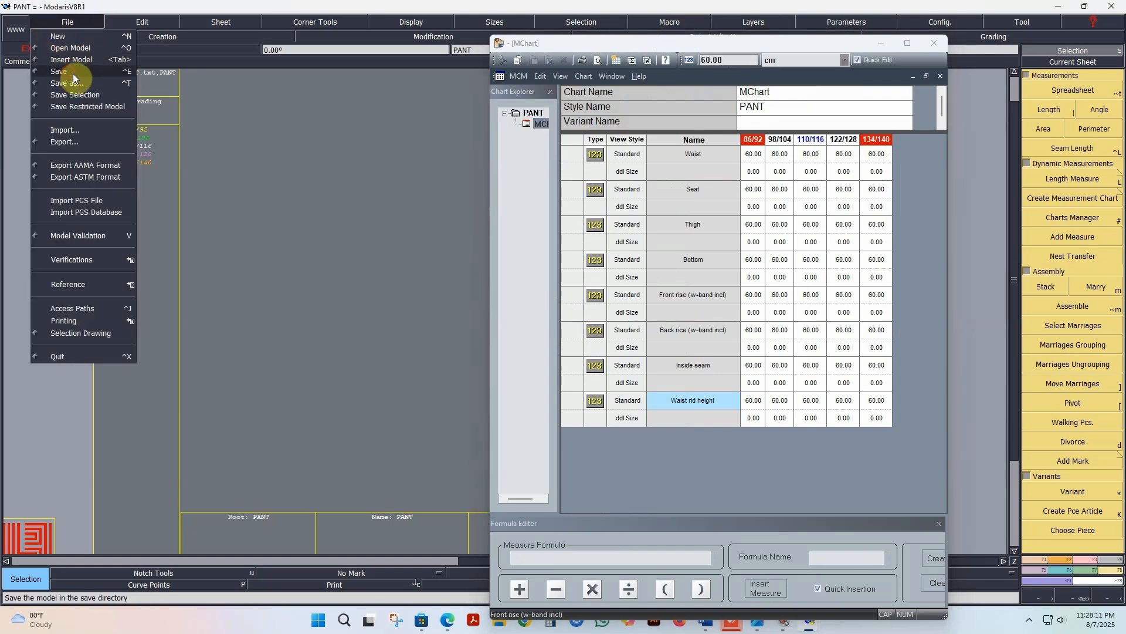
{"action": "left_click", "coordinate": [59, 71]}
{"action": "left_click", "coordinate": [474, 379]}
Step: Set the Waist measure to 35 for size 86/92 and its increment to 1.5 for every following size
{"action": "left_click", "coordinate": [753, 155]}
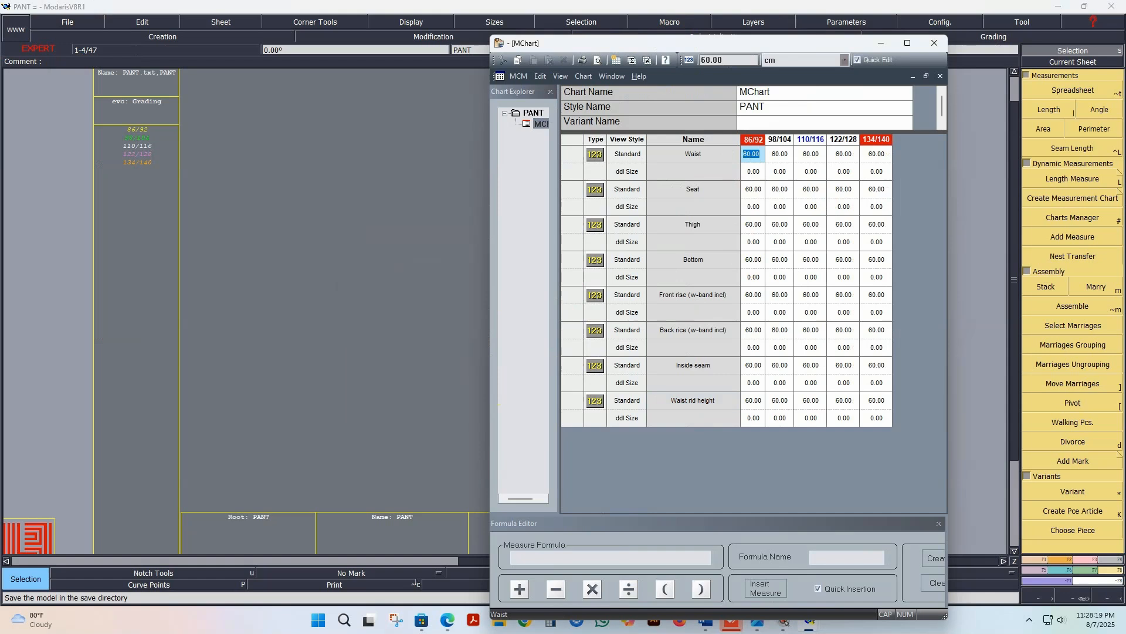
{"action": "type", "text": "35"}
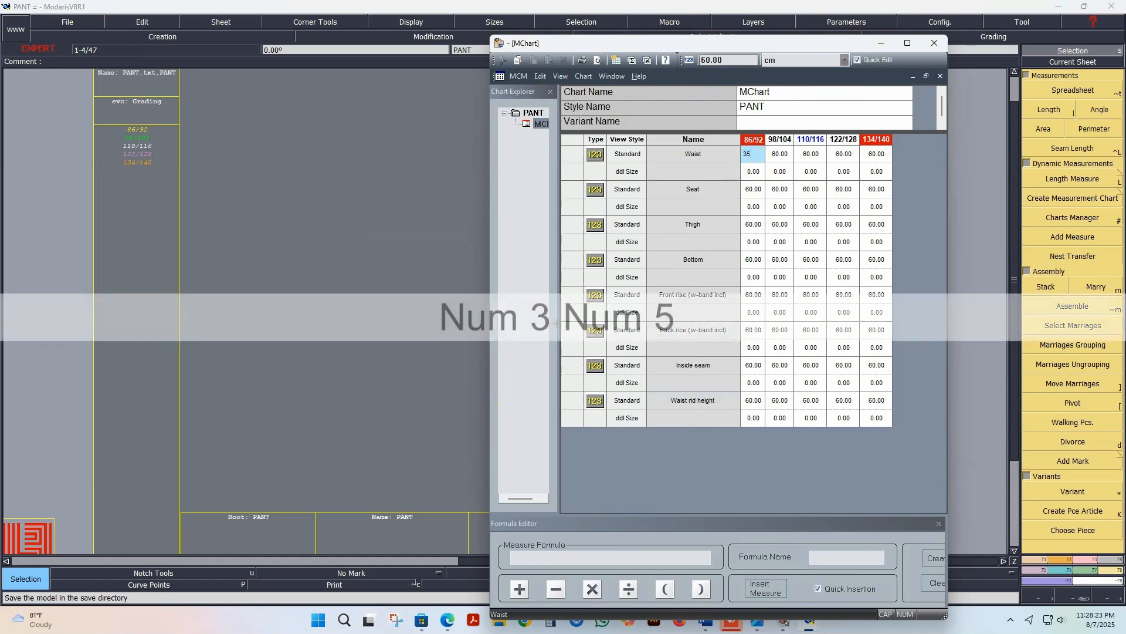
{"action": "key", "text": "Return"}
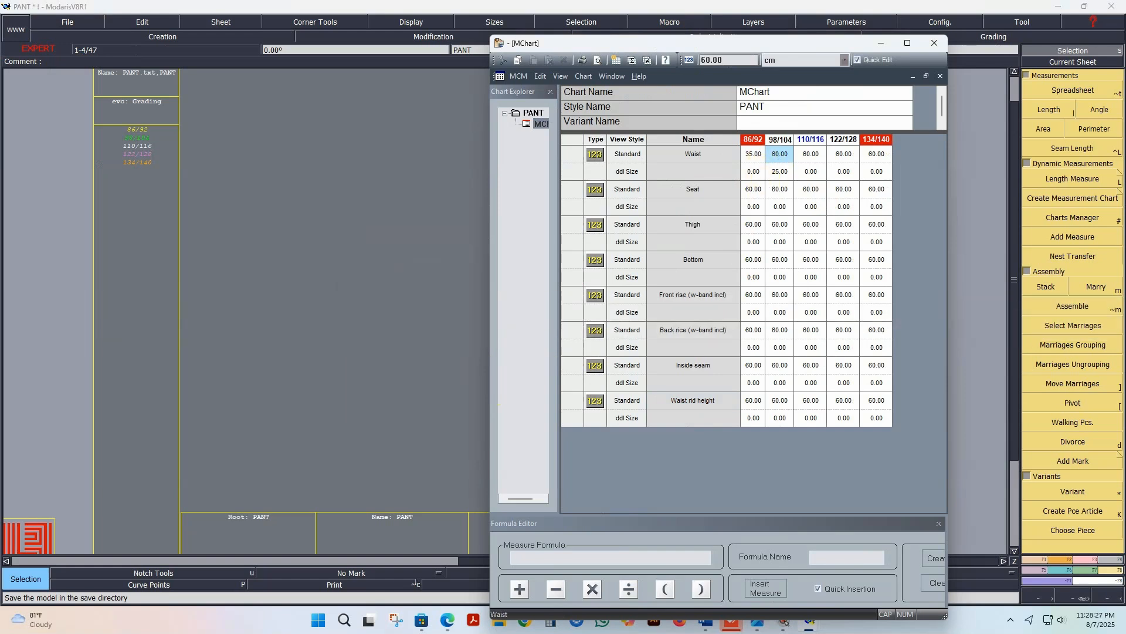
{"action": "left_click_drag", "start_coordinate": [754, 171], "coordinate": [871, 172]}
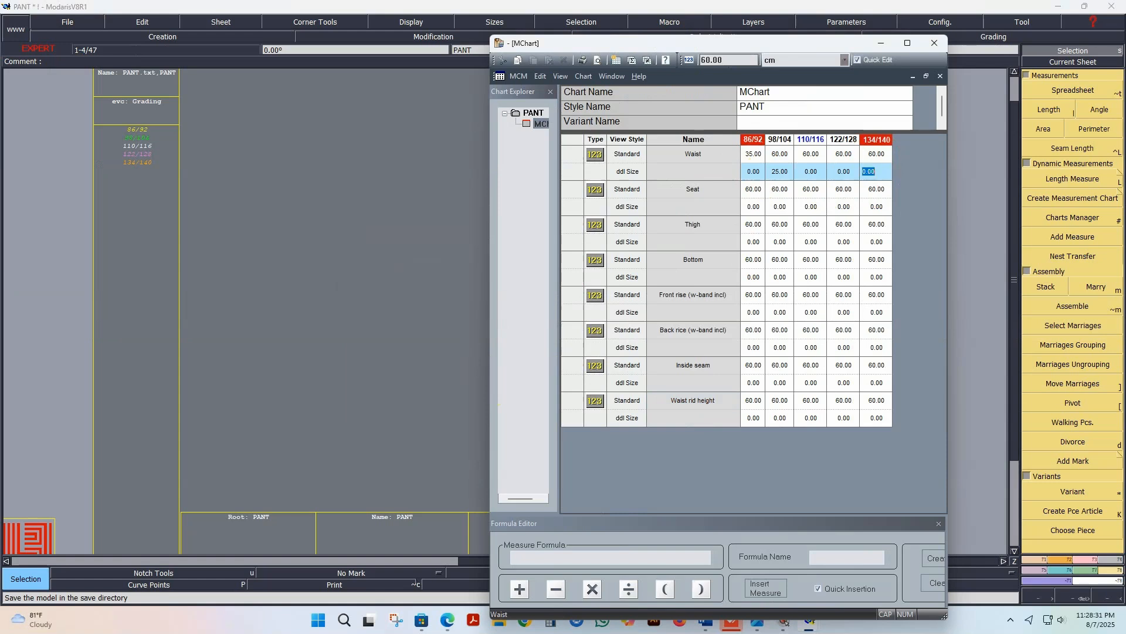
{"action": "type", "text": "1.5"}
{"action": "key", "text": "Return"}
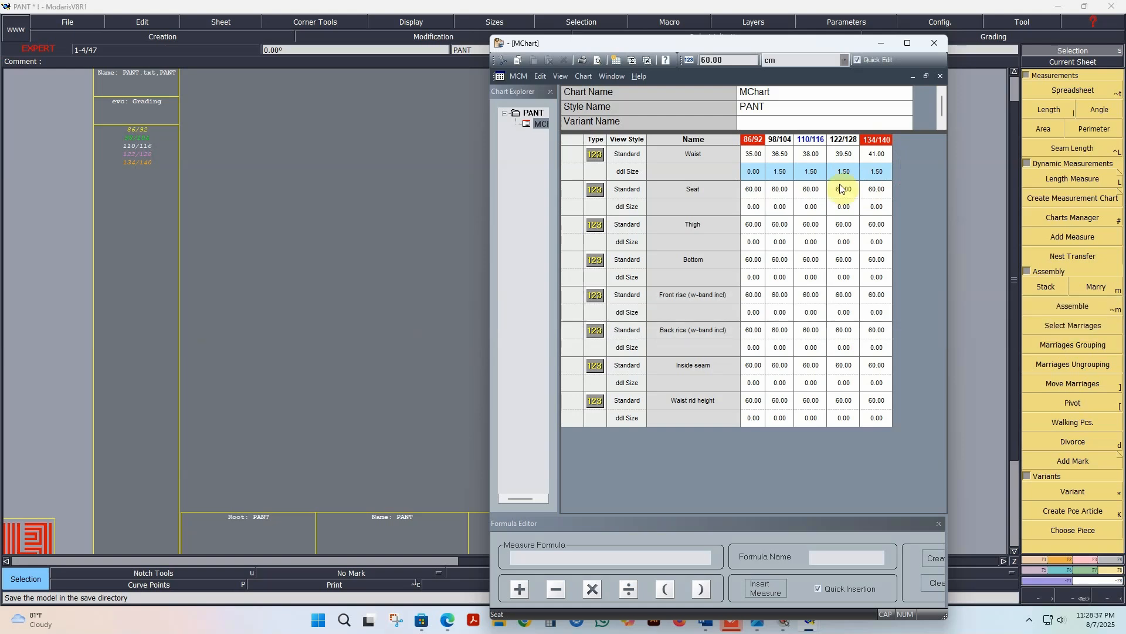
Step: Set the Seat measure to 35 for size 86/92 and its increment to 2 for every following size
{"action": "left_click", "coordinate": [753, 189]}
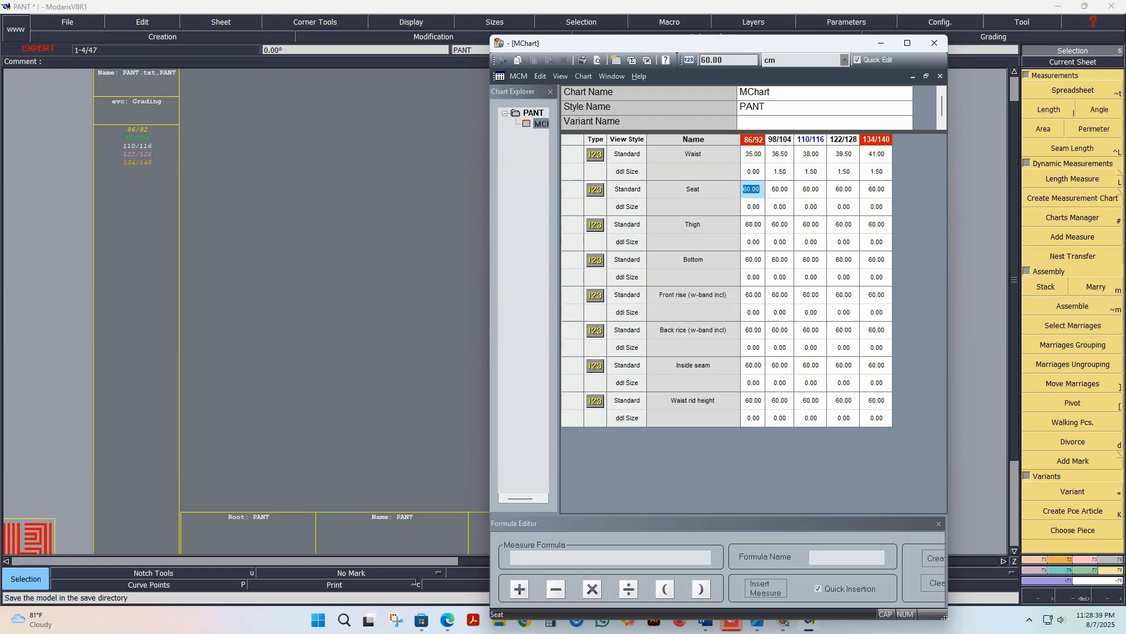
{"action": "type", "text": "35"}
{"action": "key", "text": "Return"}
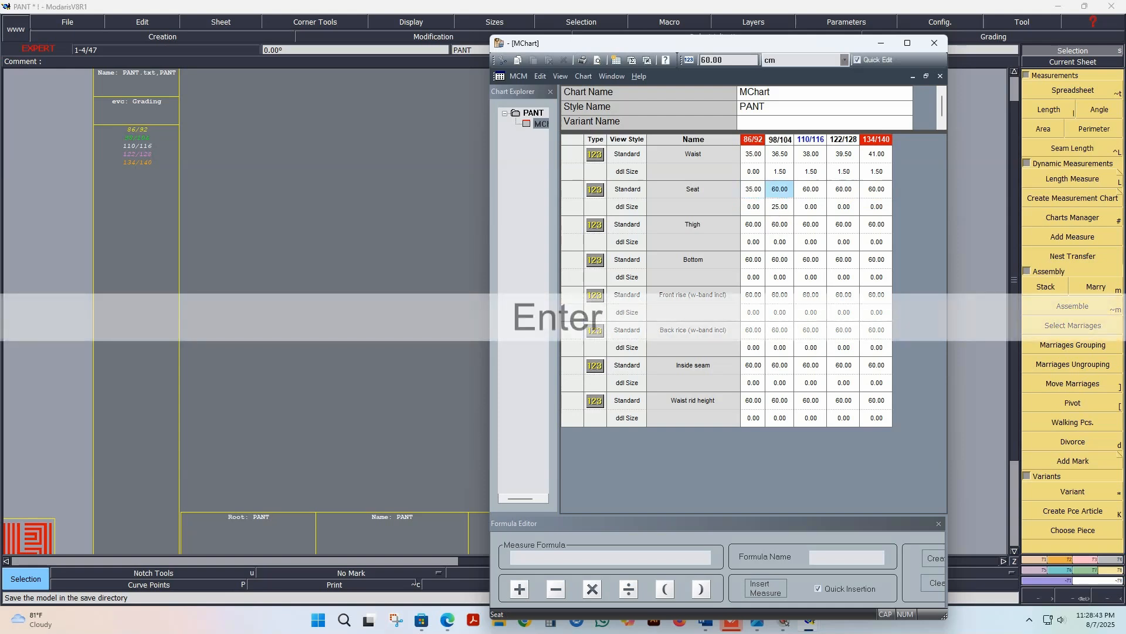
{"action": "left_click_drag", "start_coordinate": [753, 207], "coordinate": [877, 206]}
{"action": "left_click", "coordinate": [866, 211]}
{"action": "left_click", "coordinate": [870, 206]}
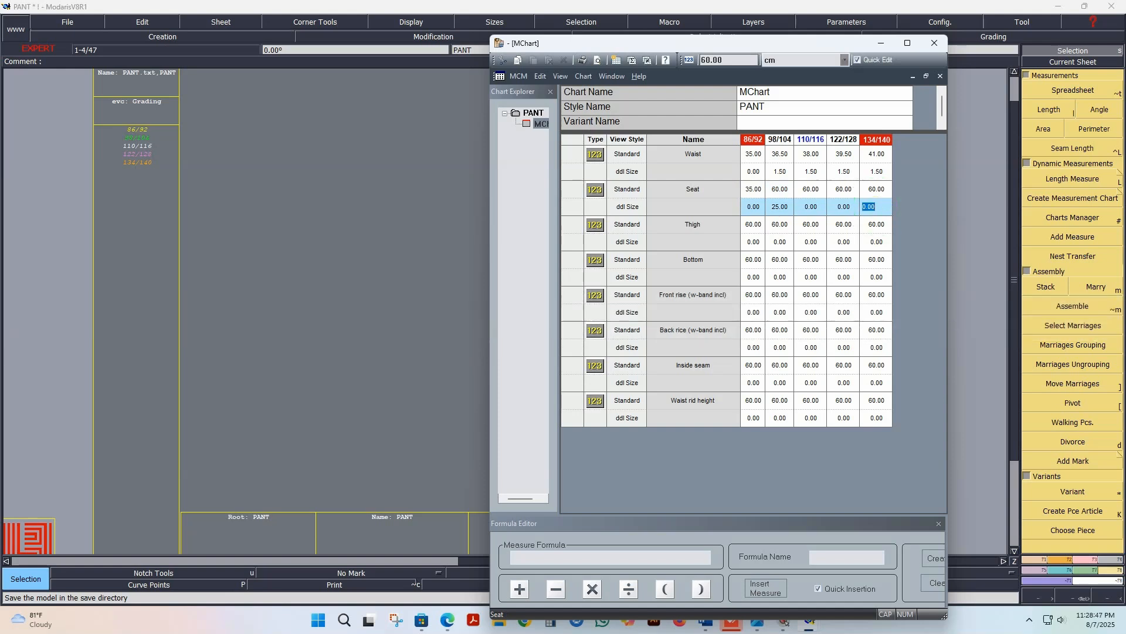
{"action": "type", "text": "2"}
{"action": "key", "text": "Return"}
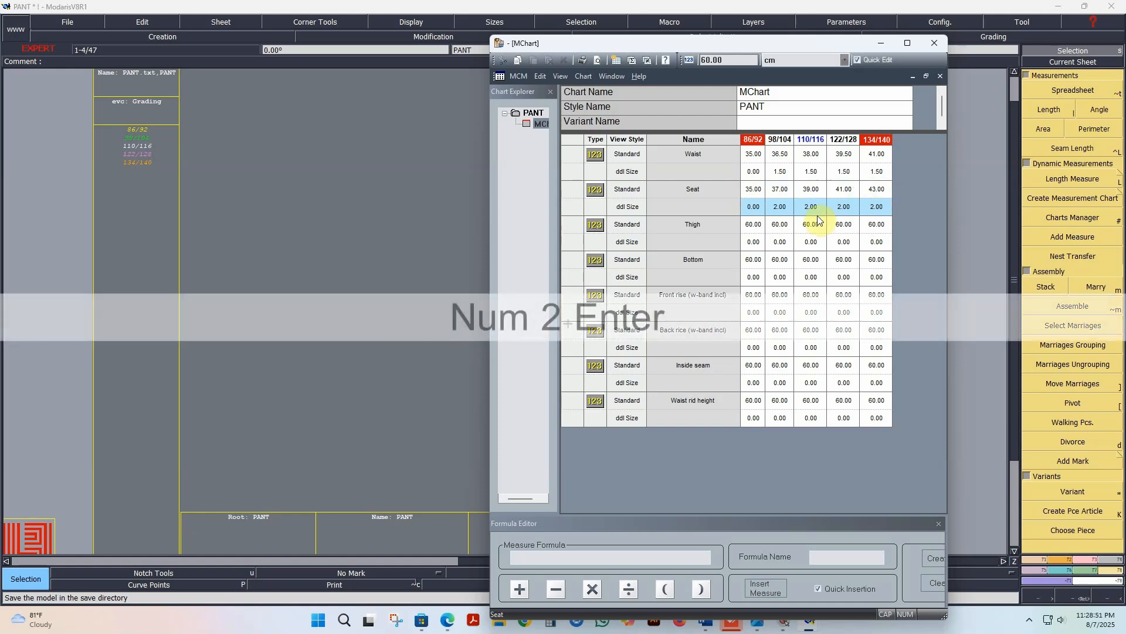
Step: Set the Thigh measure to 20.5 for size 86/92 and its increment to 1.5 for every following size
{"action": "left_click", "coordinate": [754, 228]}
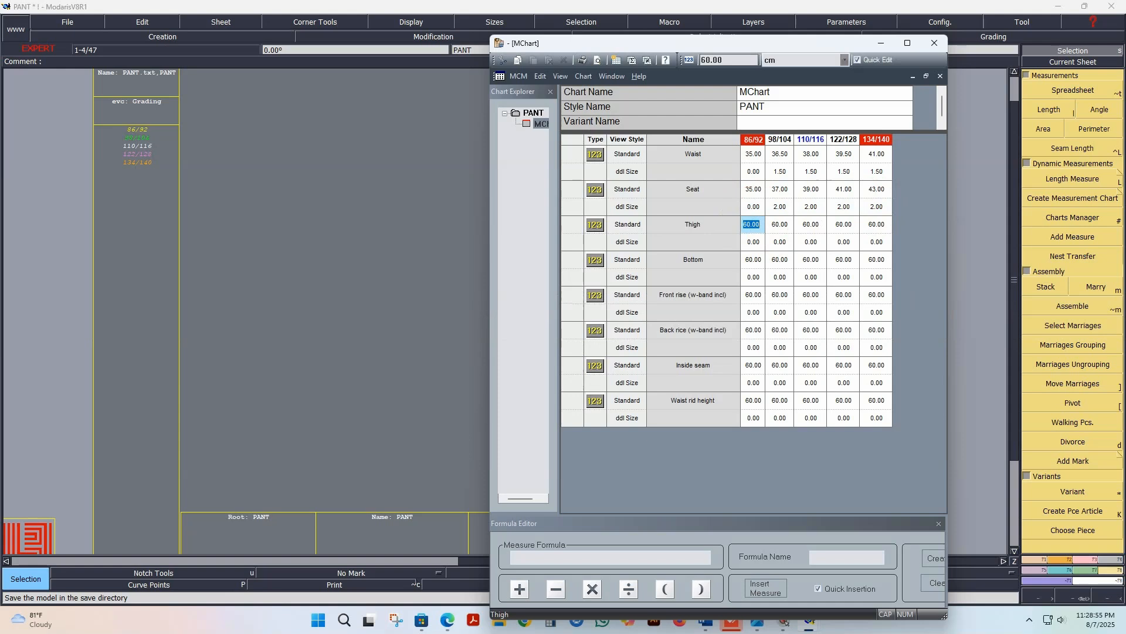
{"action": "type", "text": "20.5"}
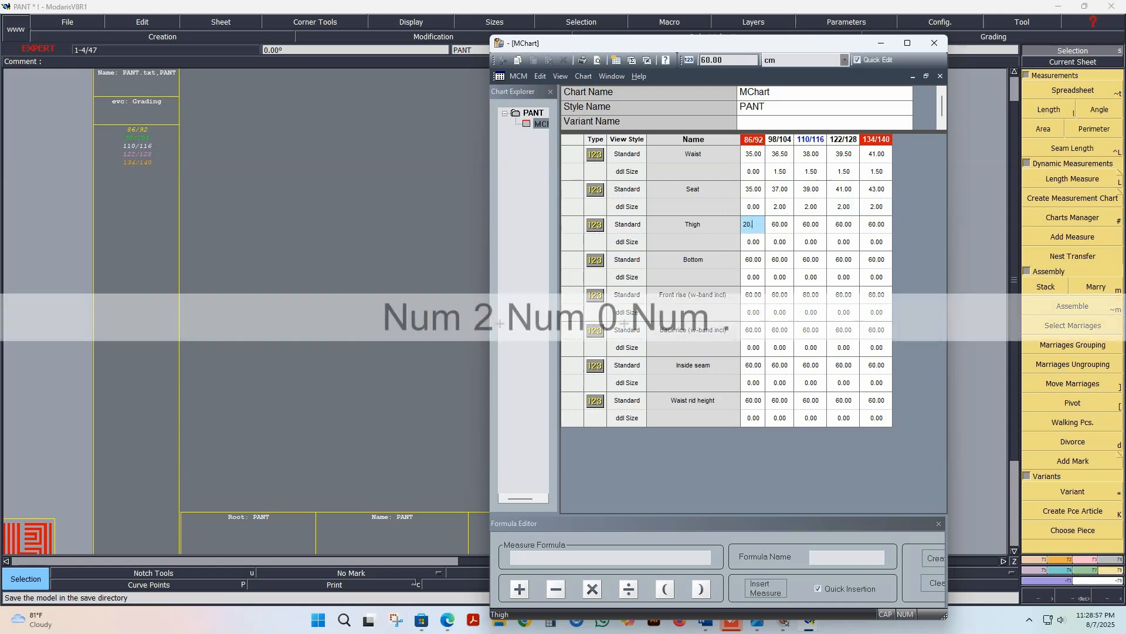
{"action": "key", "text": "Return"}
{"action": "left_click_drag", "start_coordinate": [753, 242], "coordinate": [870, 242]}
{"action": "left_click", "coordinate": [873, 241]}
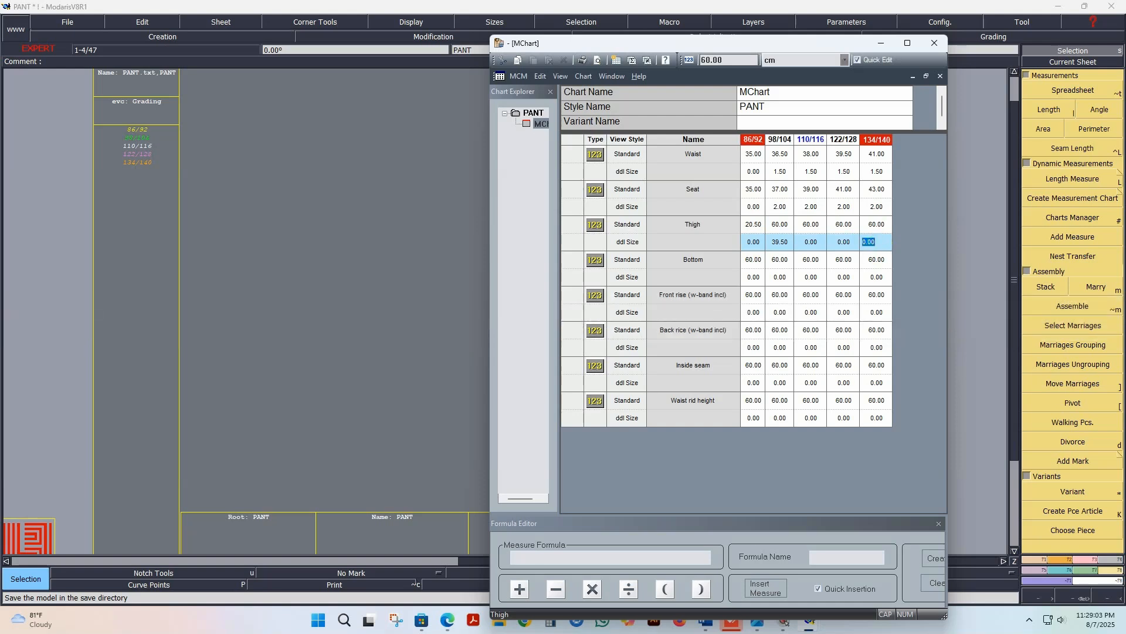
{"action": "type", "text": "1.5"}
{"action": "key", "text": "Return"}
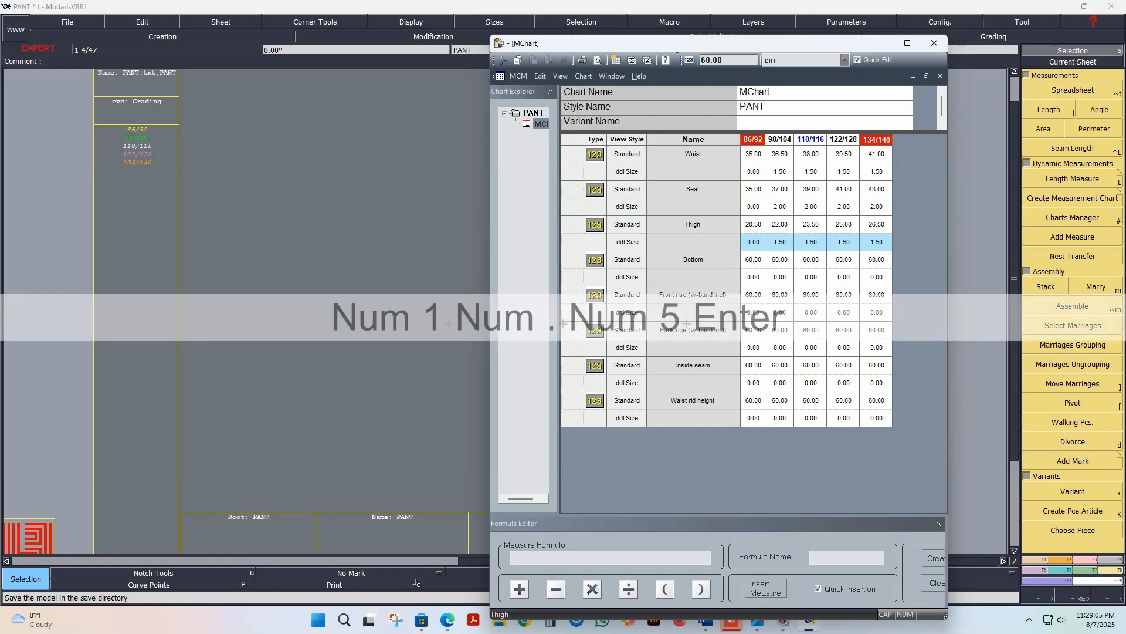
Step: Set the Bottom measure to 19.5 for size 86/92 and its increment to 1 for every following size
{"action": "left_click", "coordinate": [752, 259]}
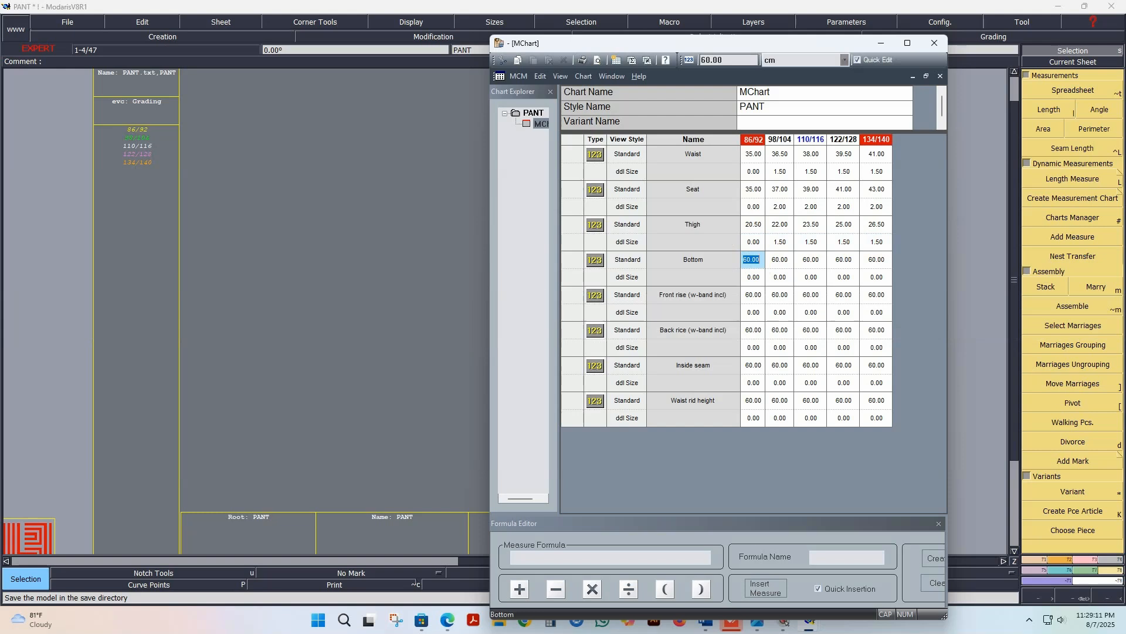
{"action": "type", "text": "19.5"}
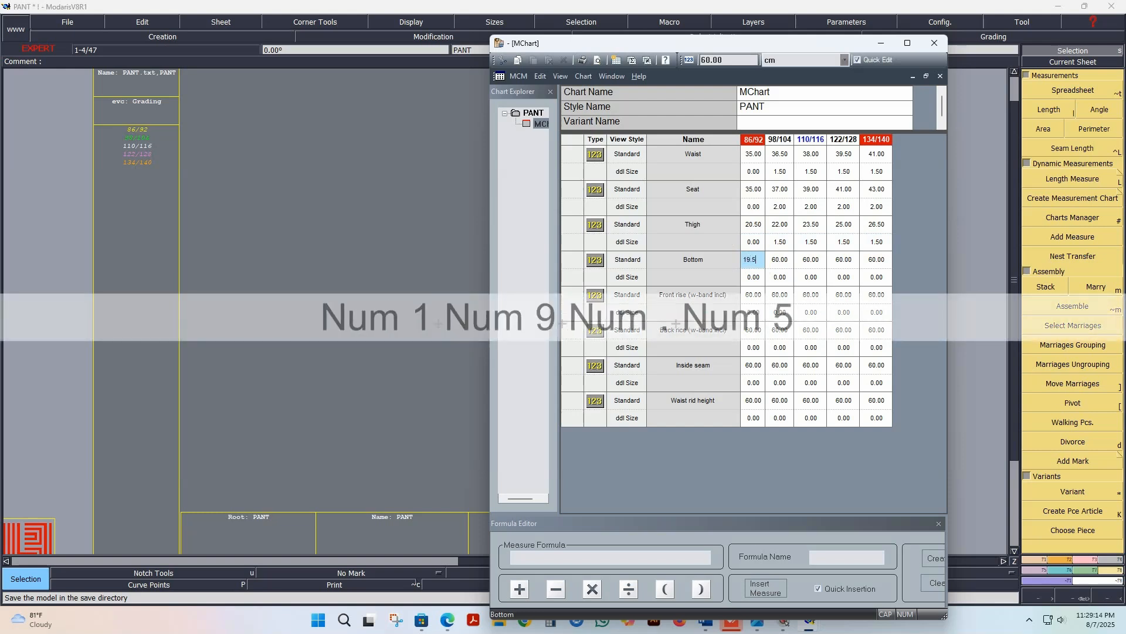
{"action": "key", "text": "Return"}
{"action": "left_click_drag", "start_coordinate": [753, 277], "coordinate": [872, 279]}
{"action": "double_click", "coordinate": [873, 278]}
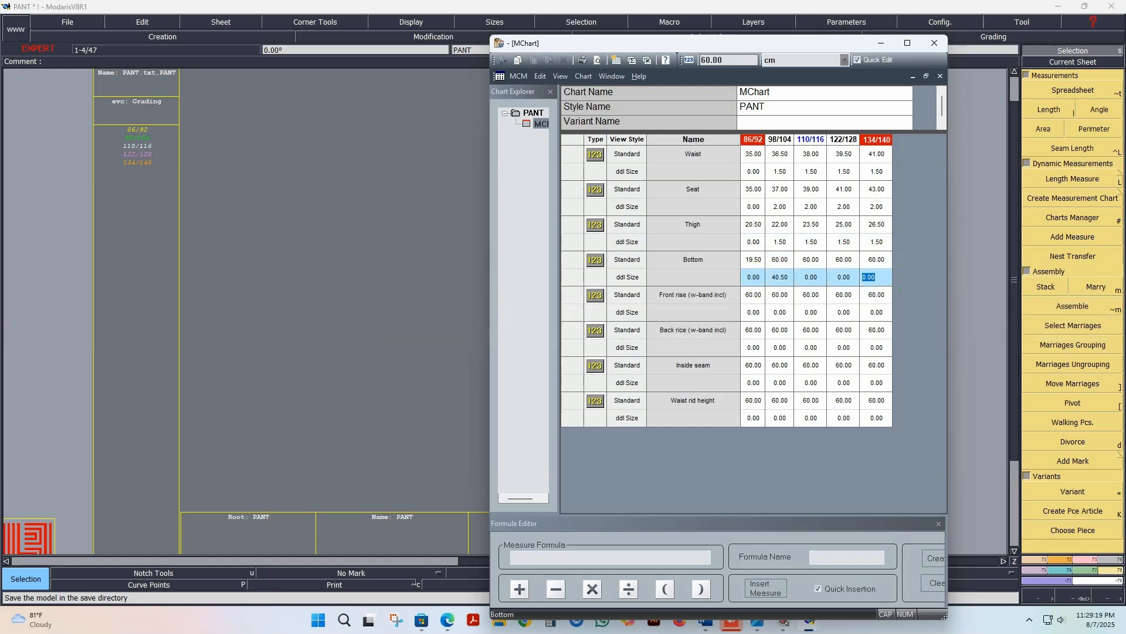
{"action": "type", "text": "1"}
{"action": "key", "text": "Return"}
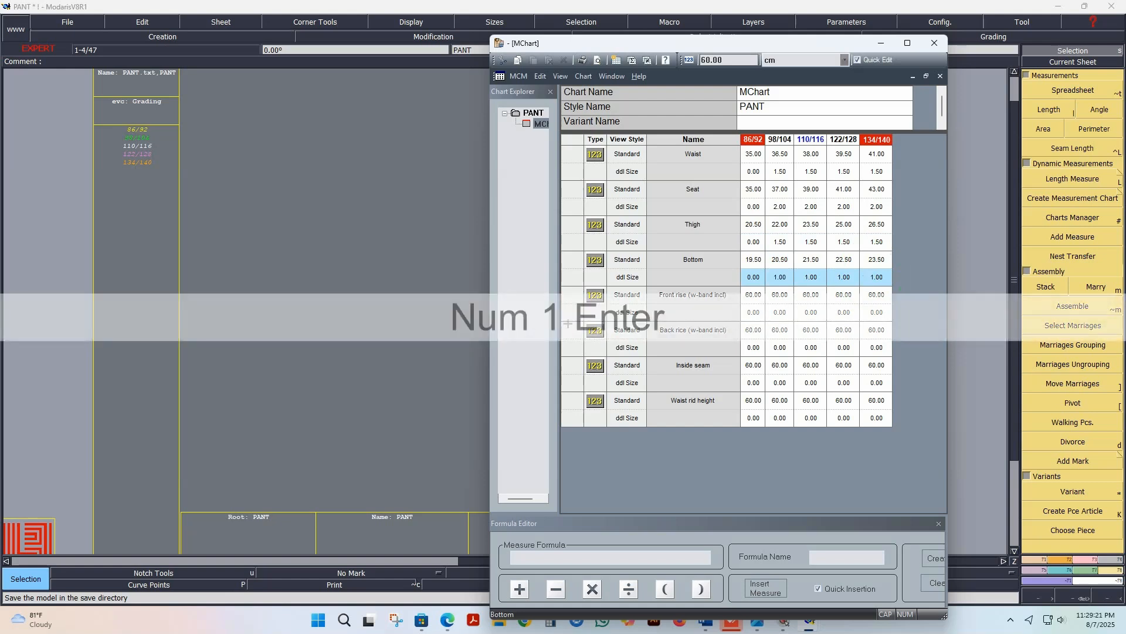
Step: Save the PANT model with the Waist, Seat, Thigh and Bottom values, continuing past the warning
{"action": "left_click", "coordinate": [64, 23]}
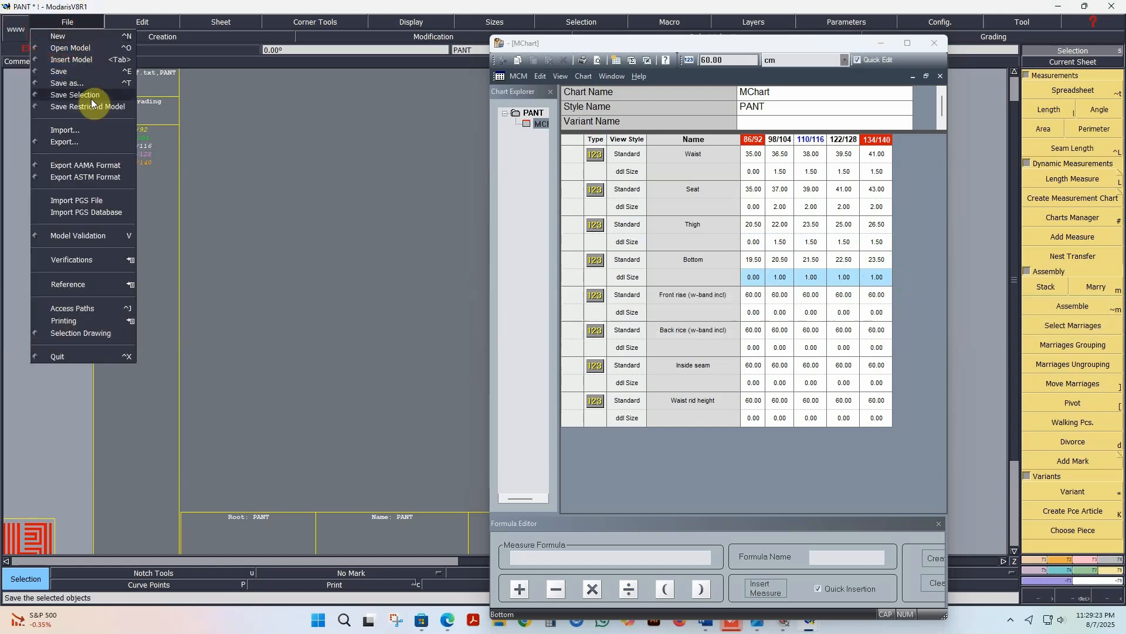
{"action": "left_click", "coordinate": [82, 69]}
{"action": "left_click", "coordinate": [478, 378]}
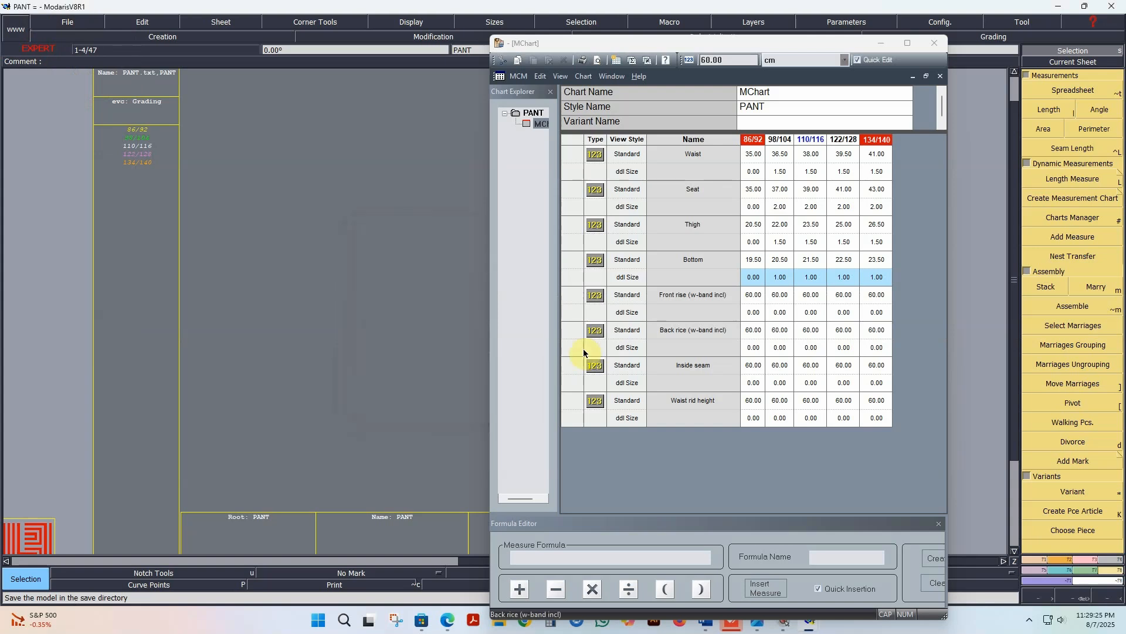
Step: Set the Front rise (w-band incl) measure to 17 for size 86/92 and its increment to 1.5 for every following size
{"action": "left_click", "coordinate": [762, 300]}
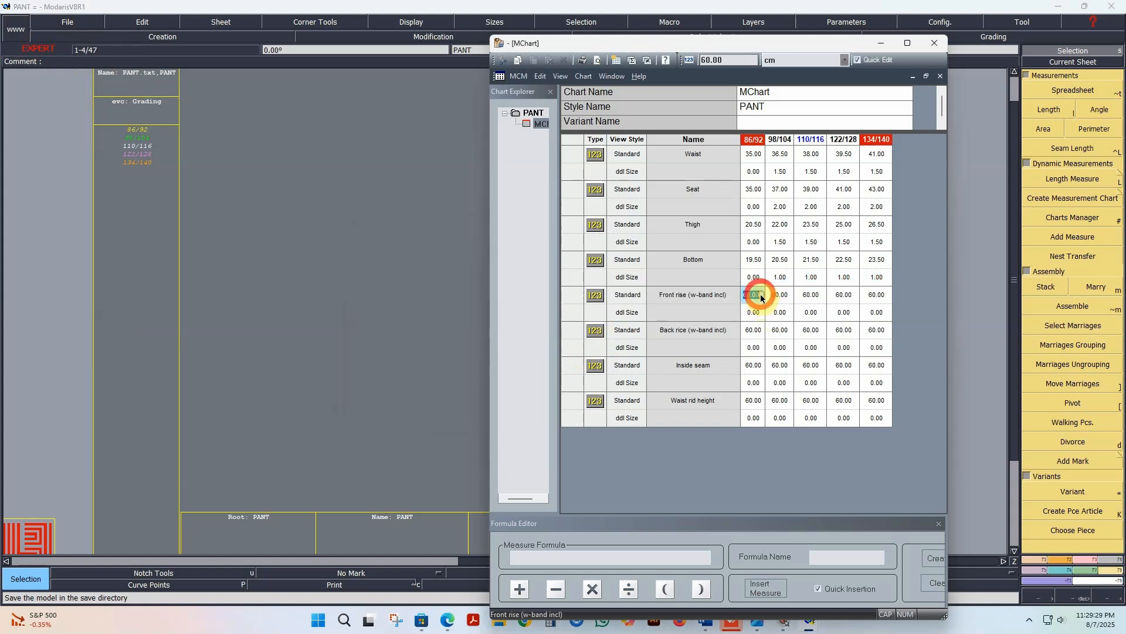
{"action": "type", "text": "17"}
{"action": "key", "text": "KP_Enter"}
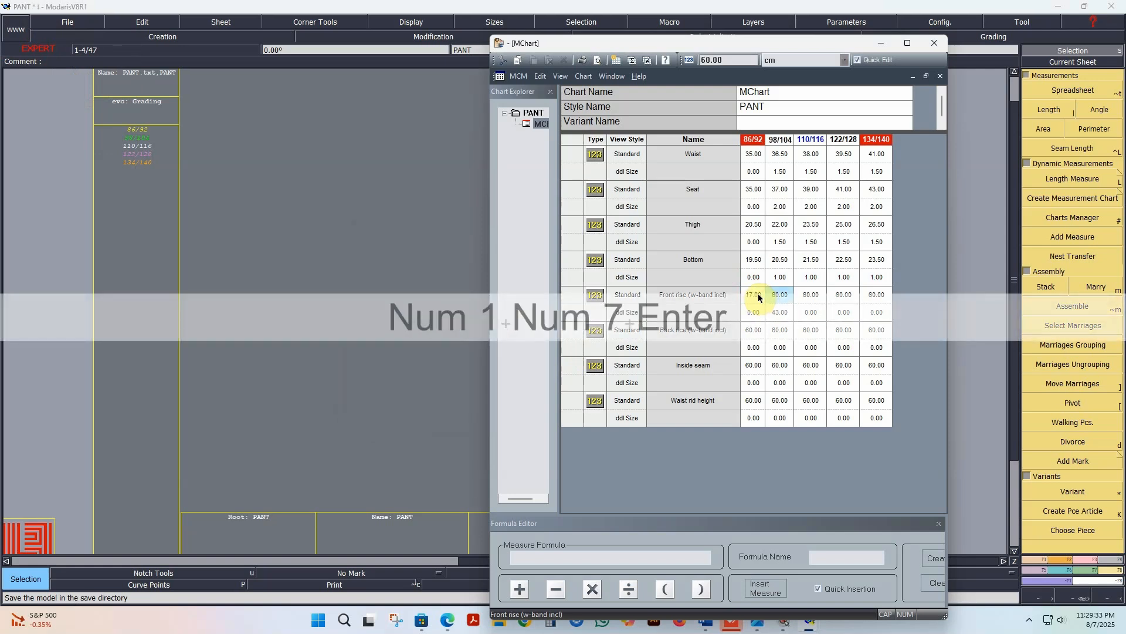
{"action": "left_click_drag", "start_coordinate": [756, 312], "coordinate": [878, 315]}
{"action": "left_click", "coordinate": [878, 315]}
{"action": "type", "text": "1.5"}
{"action": "key", "text": "KP_Enter"}
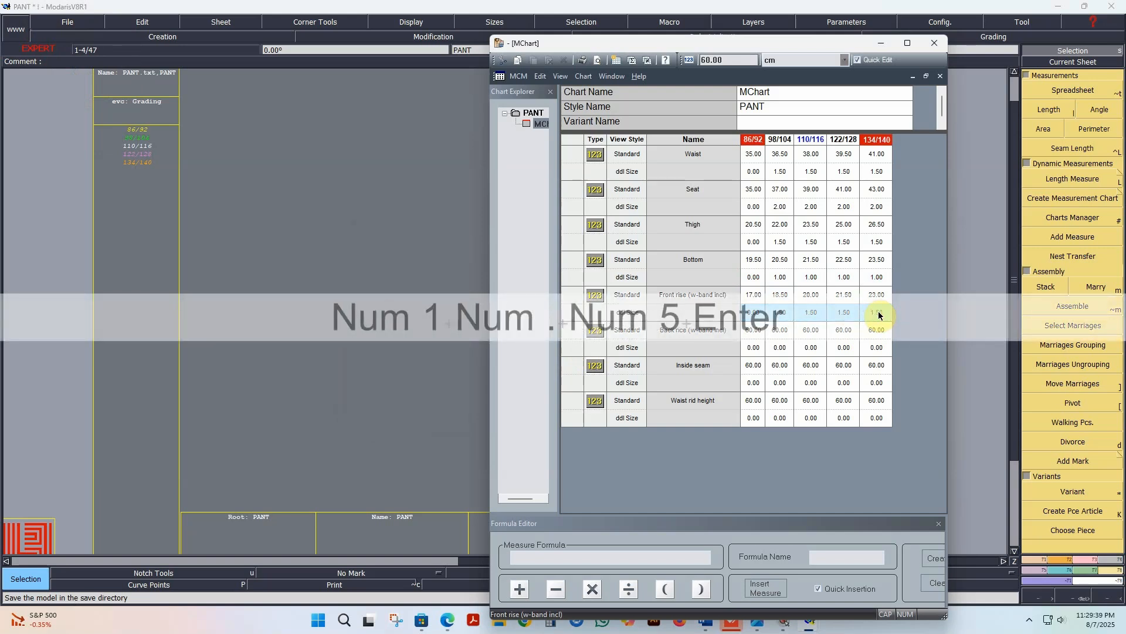
Step: Set the Back rice (w-band incl) measure to 22 for size 86/92 and its increment to 1.5 for every following size
{"action": "left_click", "coordinate": [759, 334]}
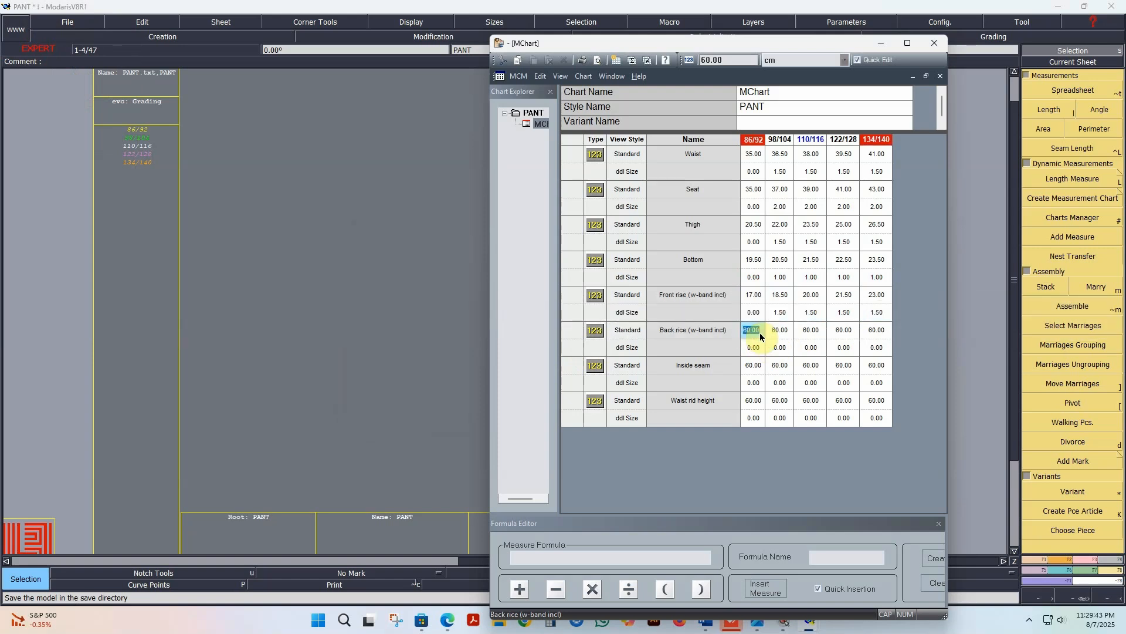
{"action": "type", "text": "22"}
{"action": "key", "text": "KP_Enter"}
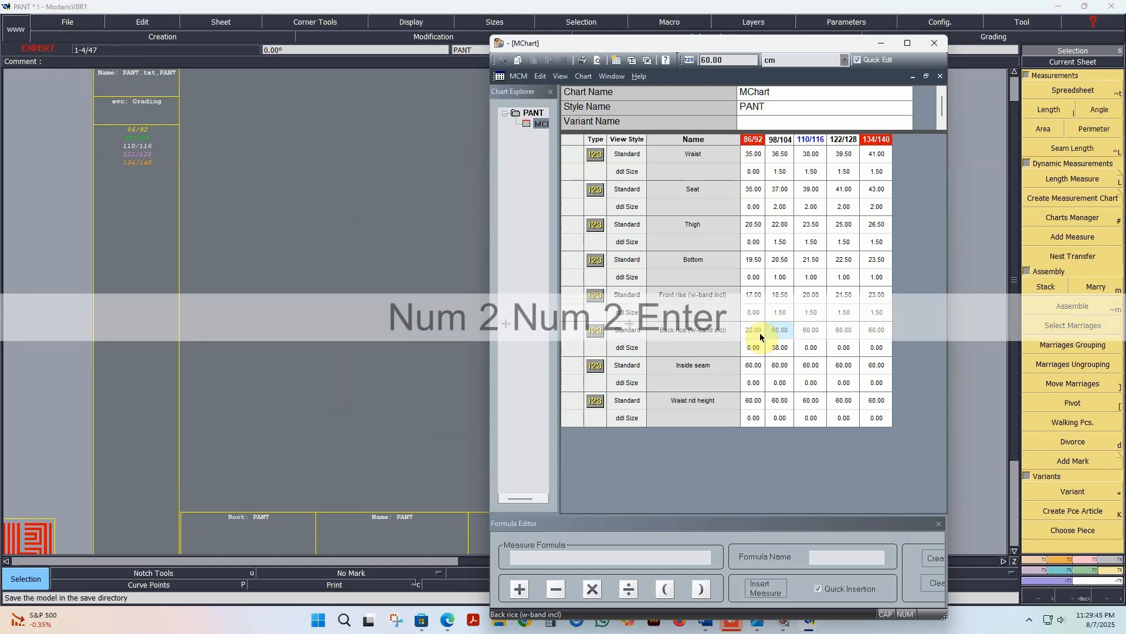
{"action": "left_click_drag", "start_coordinate": [759, 354], "coordinate": [878, 355]}
{"action": "type", "text": "1.5"}
{"action": "key", "text": "KP_Enter"}
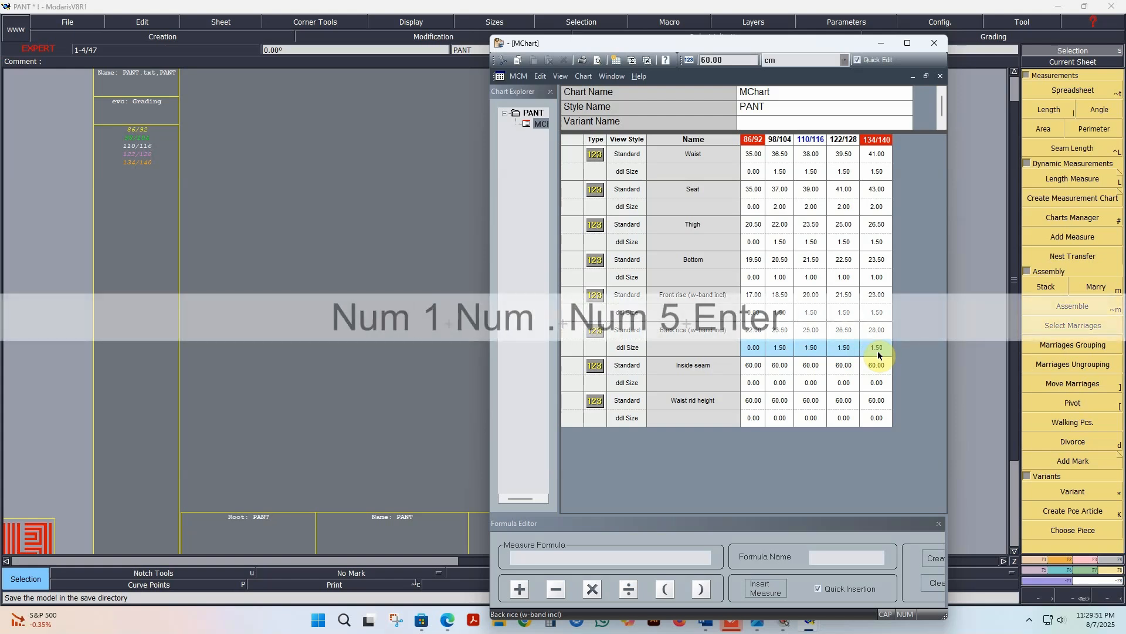
Step: Set the Inside seam measure to 7 for size 86/92 and its increment to 2 for every following size
{"action": "left_click", "coordinate": [754, 366]}
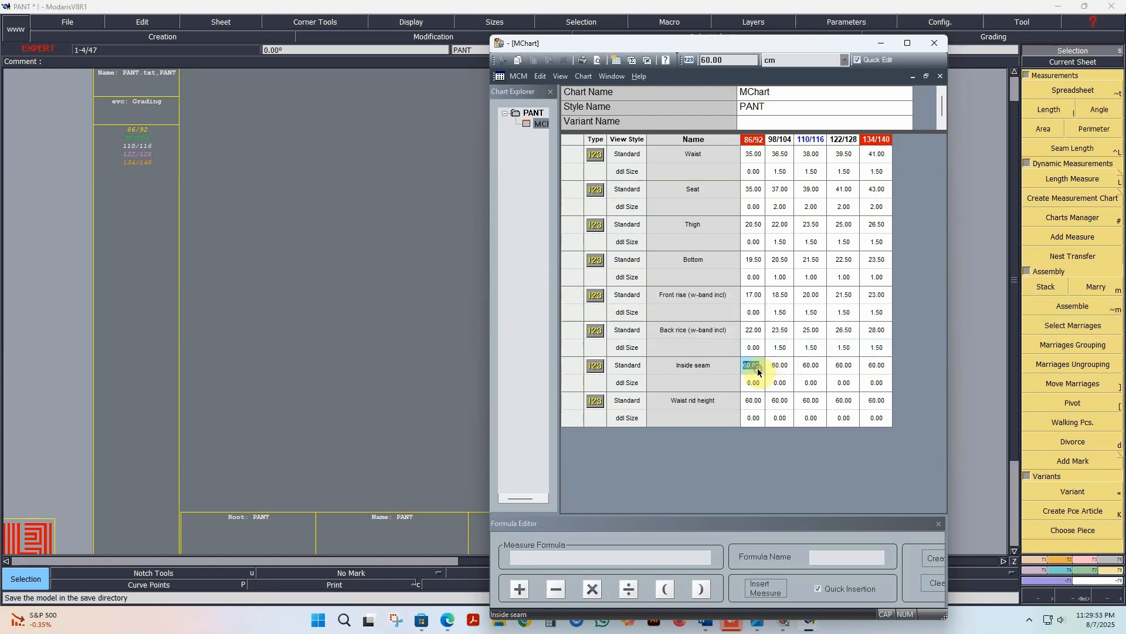
{"action": "type", "text": "7"}
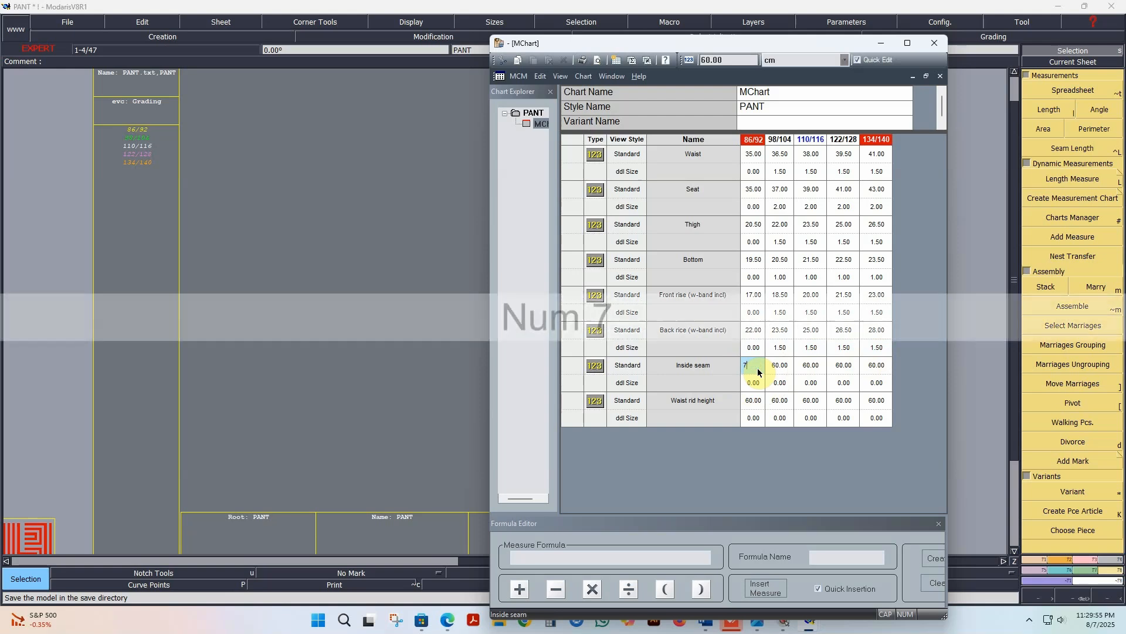
{"action": "key", "text": "KP_Enter"}
{"action": "left_click", "coordinate": [754, 382]}
{"action": "left_click_drag", "start_coordinate": [755, 382], "coordinate": [880, 383]}
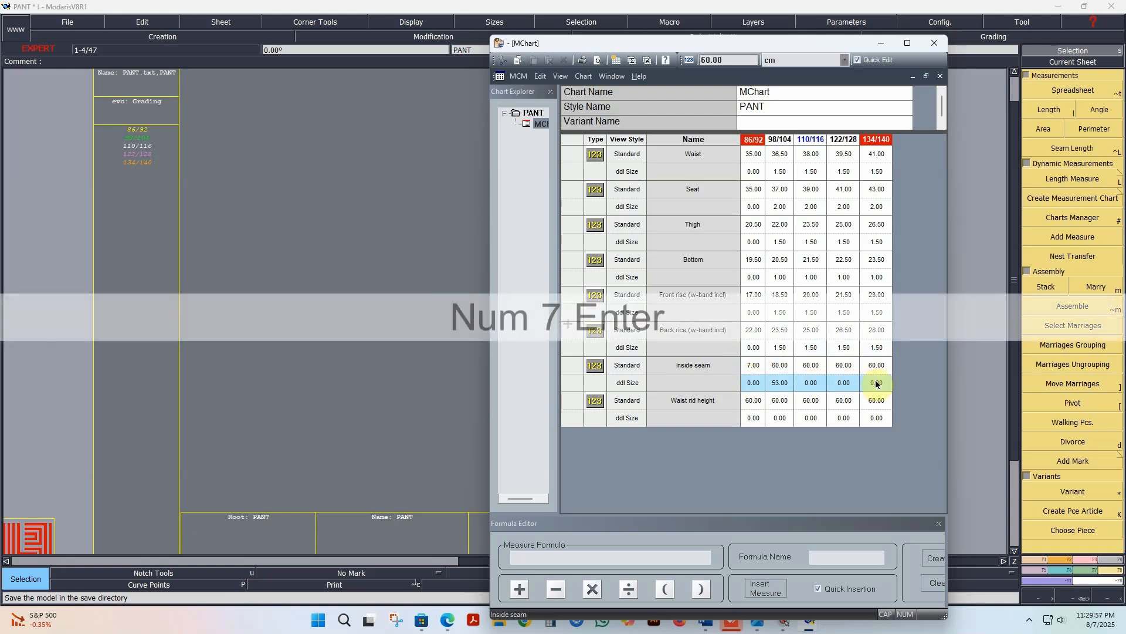
{"action": "left_click", "coordinate": [880, 383]}
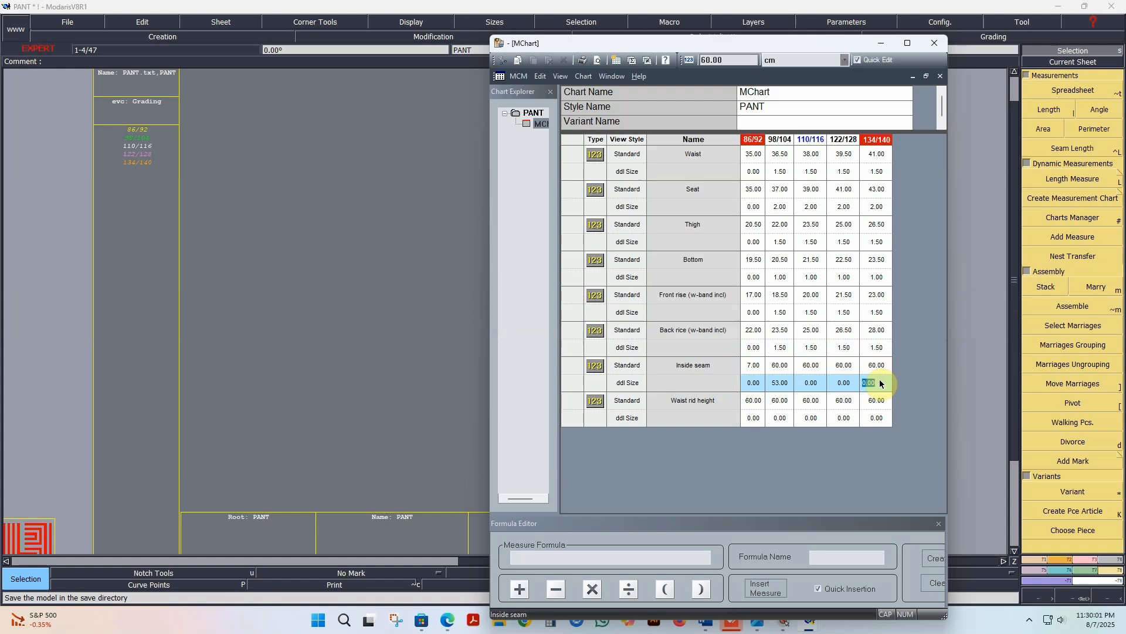
{"action": "type", "text": "2"}
{"action": "key", "text": "KP_Enter"}
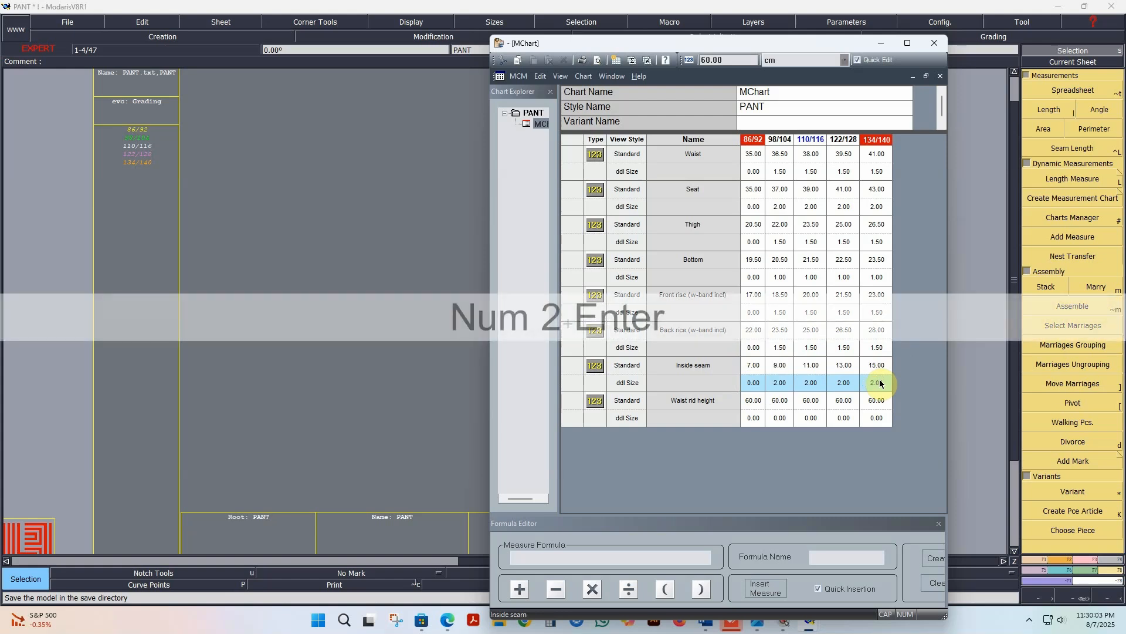
Step: Set the Waist rid height measure to 3 for size 86/92
{"action": "double_click", "coordinate": [755, 403]}
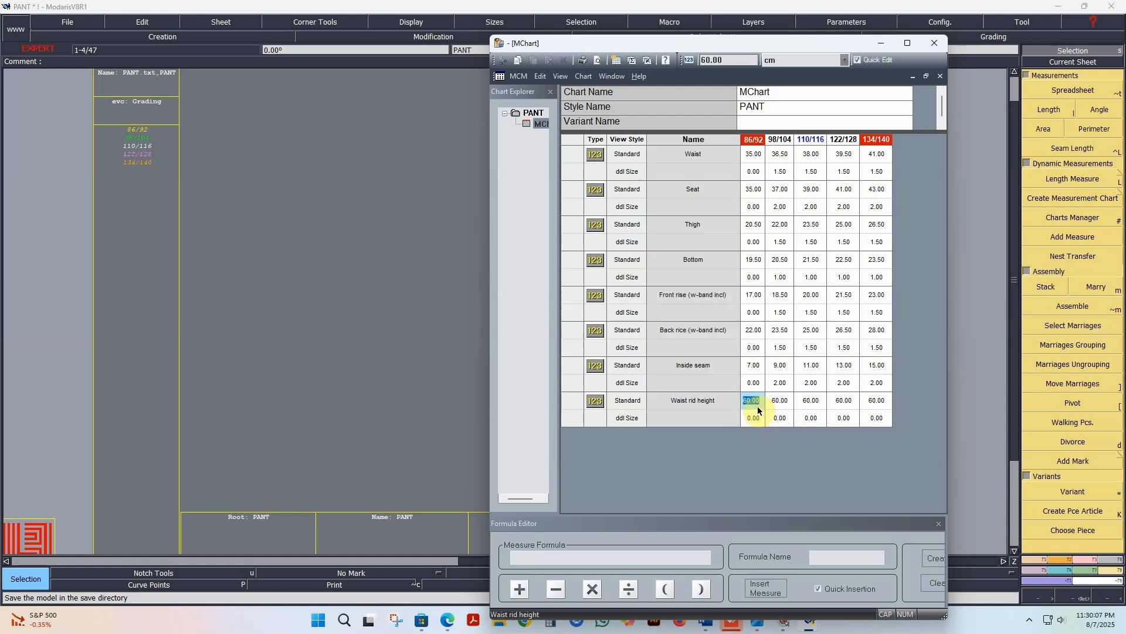
{"action": "type", "text": "3"}
{"action": "key", "text": "KP_Enter"}
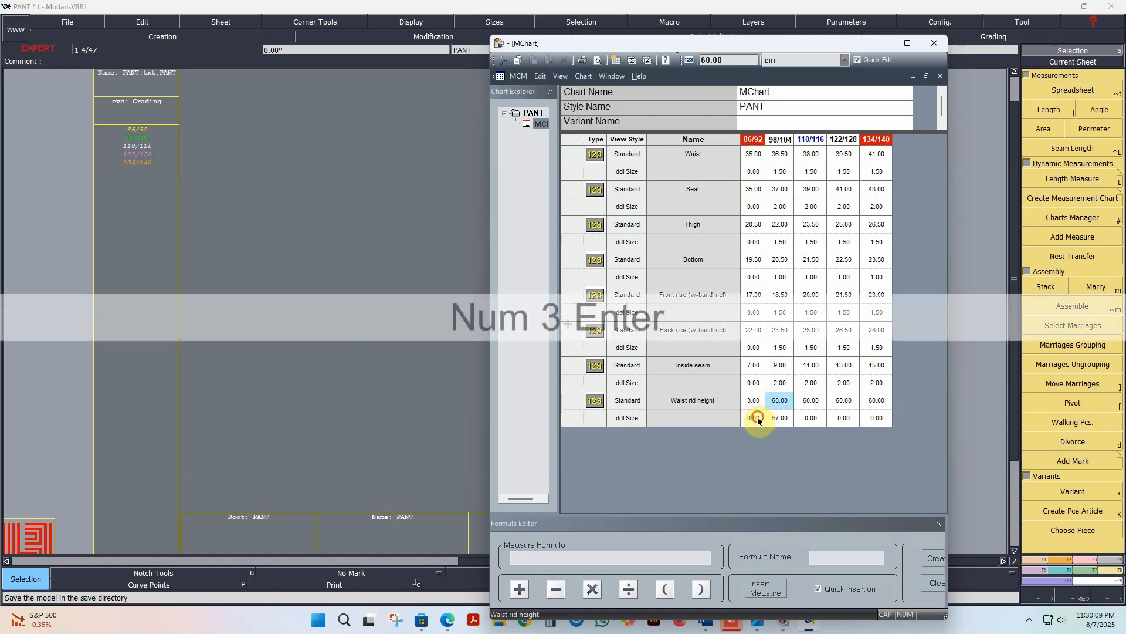
Step: Set the Waist rid height increment to 3 for every size following 86/92
{"action": "left_click_drag", "start_coordinate": [757, 420], "coordinate": [876, 418]}
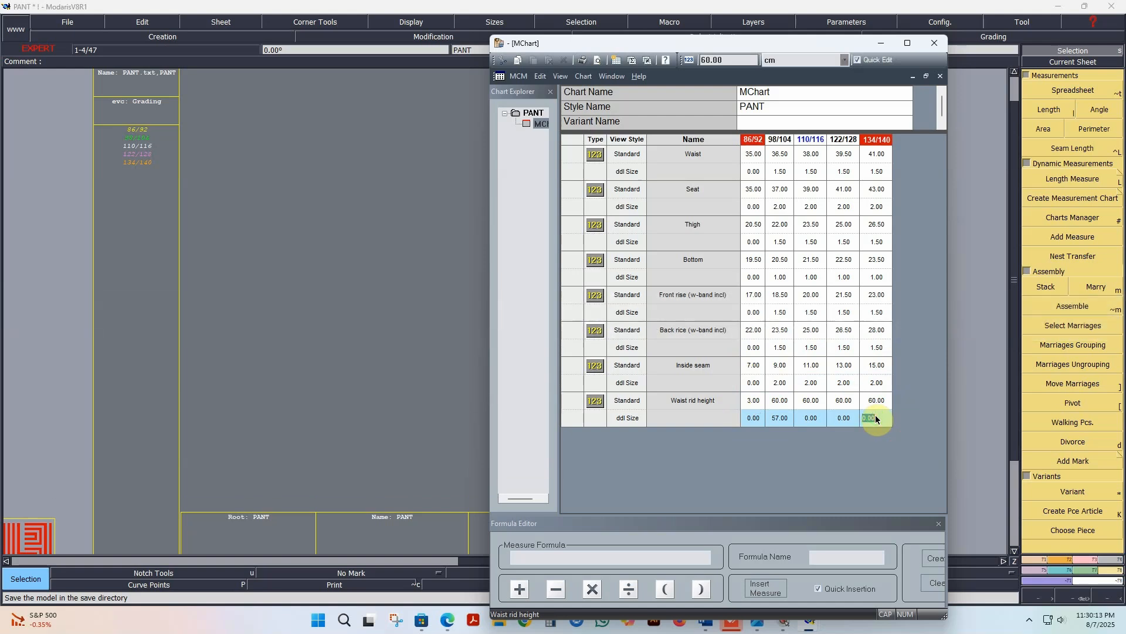
{"action": "type", "text": "3"}
{"action": "key", "text": "KP_Enter"}
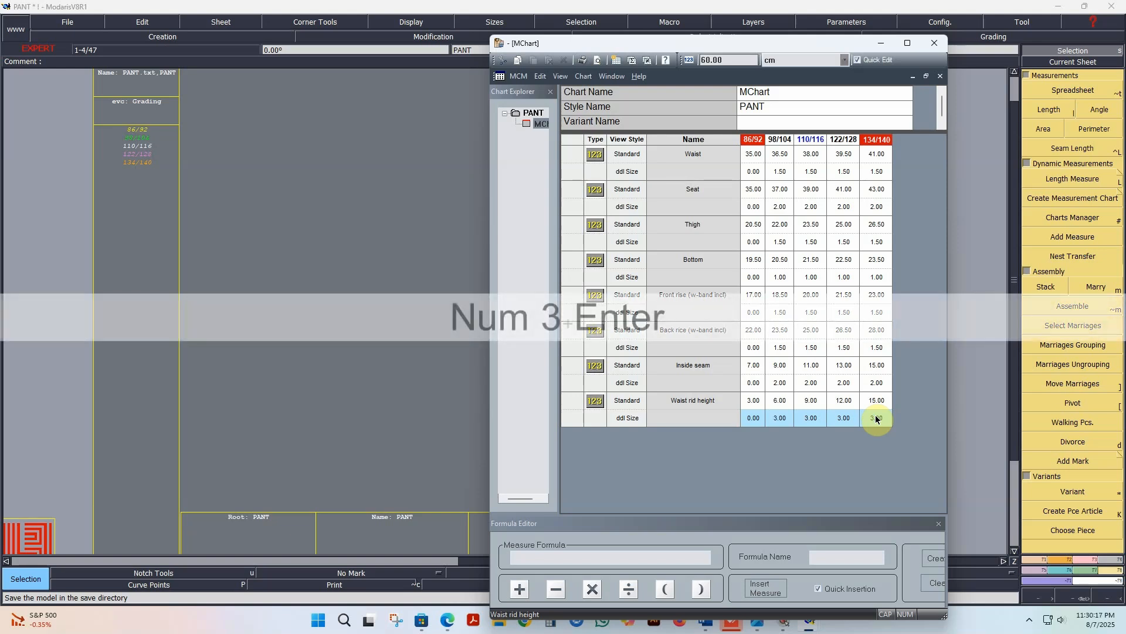
Step: Set the Waist rid height increment to 0 for sizes 98/104 through 134/140
{"action": "left_click_drag", "start_coordinate": [780, 420], "coordinate": [870, 423]}
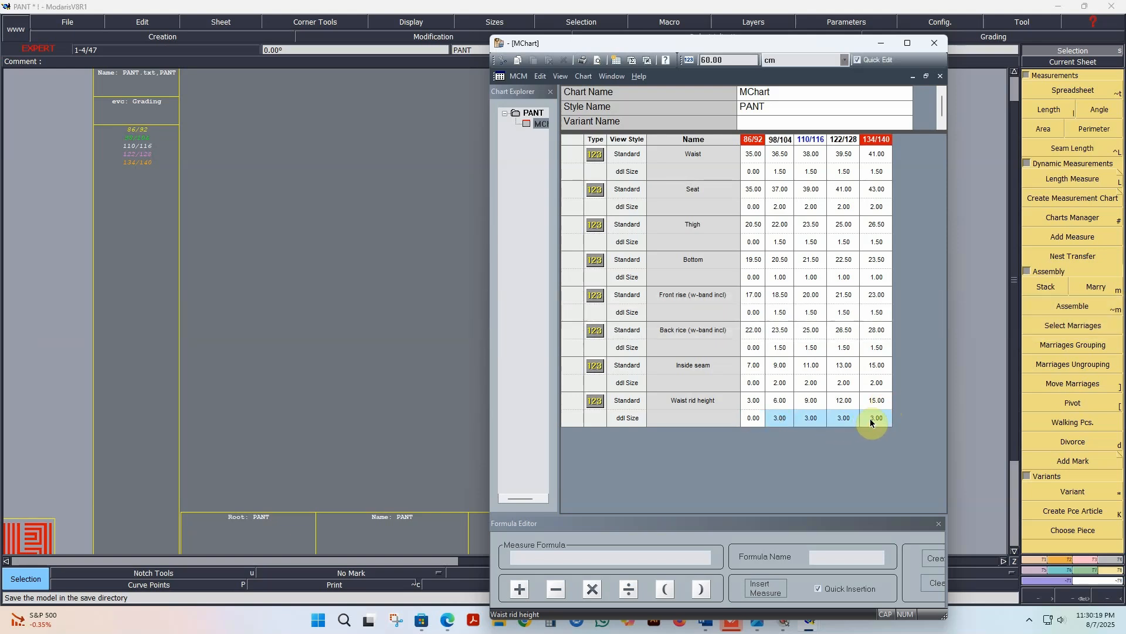
{"action": "type", "text": "0"}
{"action": "key", "text": "KP_Enter"}
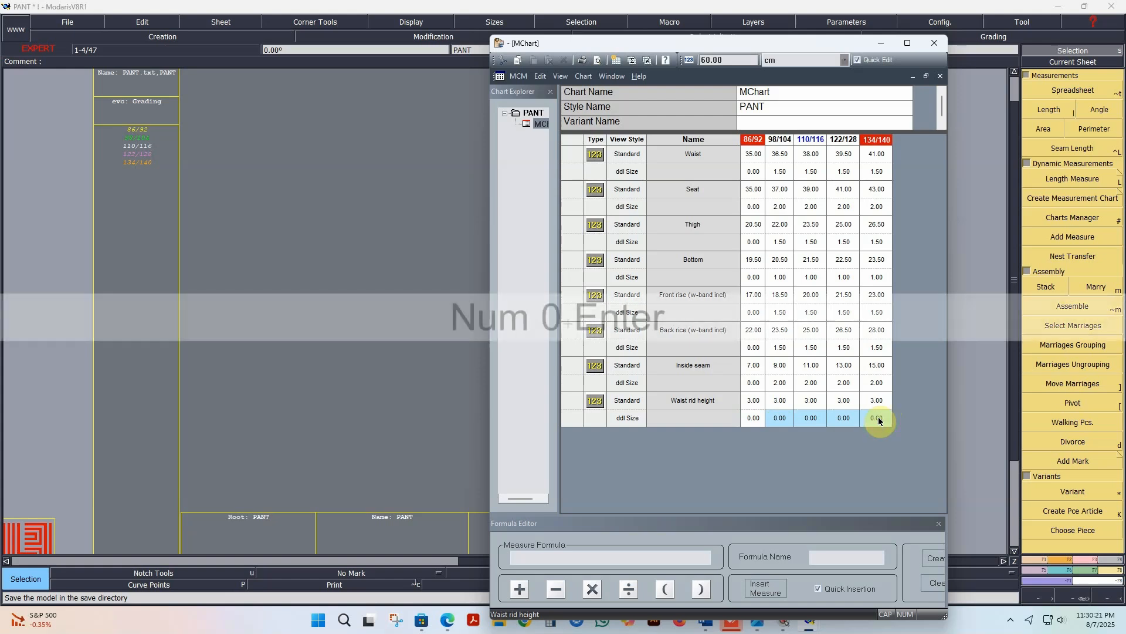
Step: Add a new measure below Waist rid height in the chart and name it OUT SEAM
{"action": "left_click", "coordinate": [574, 406]}
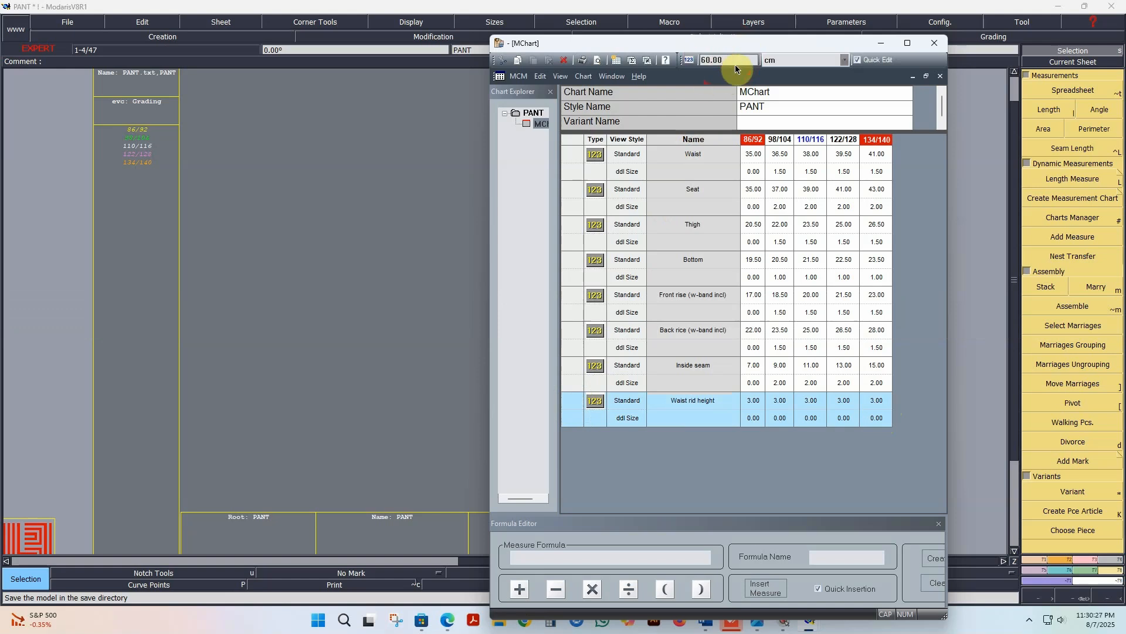
{"action": "key", "text": "Return"}
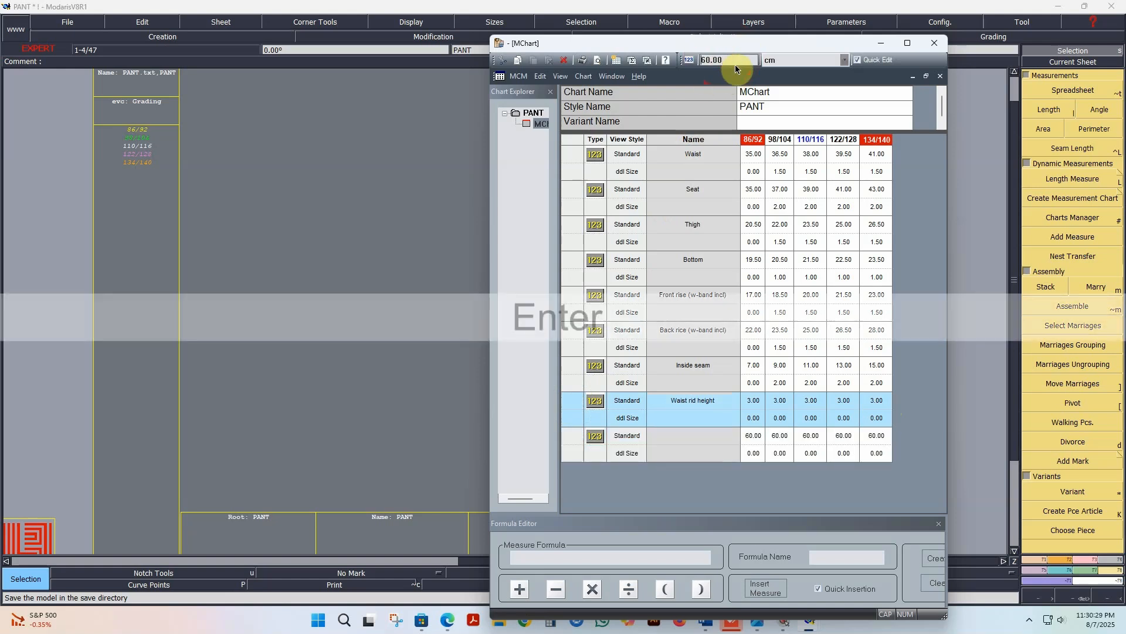
{"action": "left_click", "coordinate": [695, 437]}
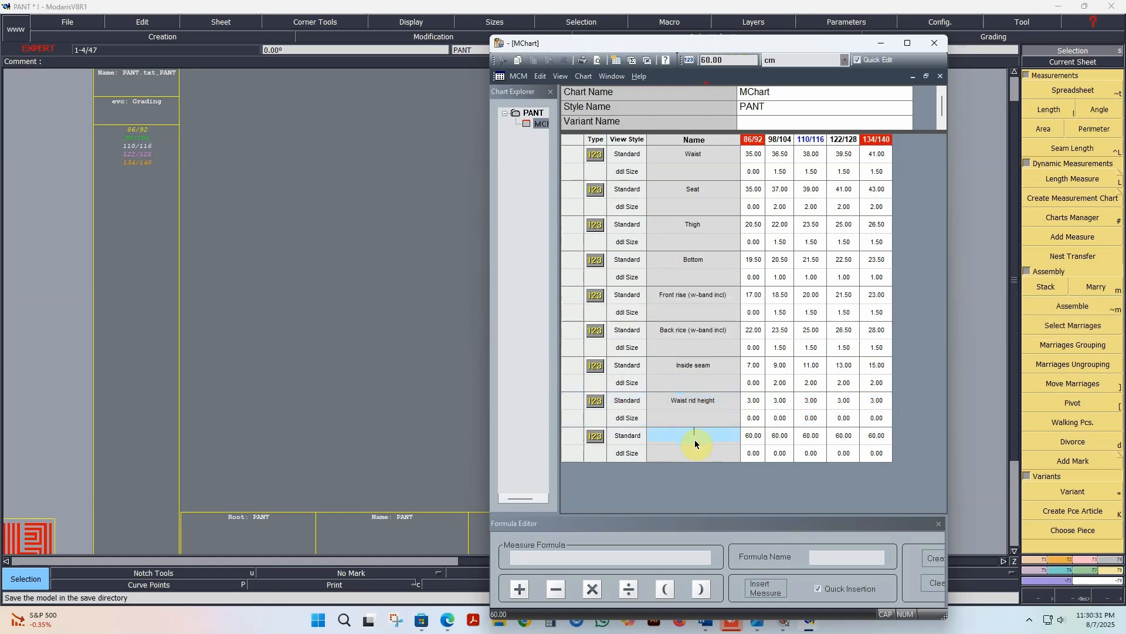
{"action": "type", "text": "OUT"}
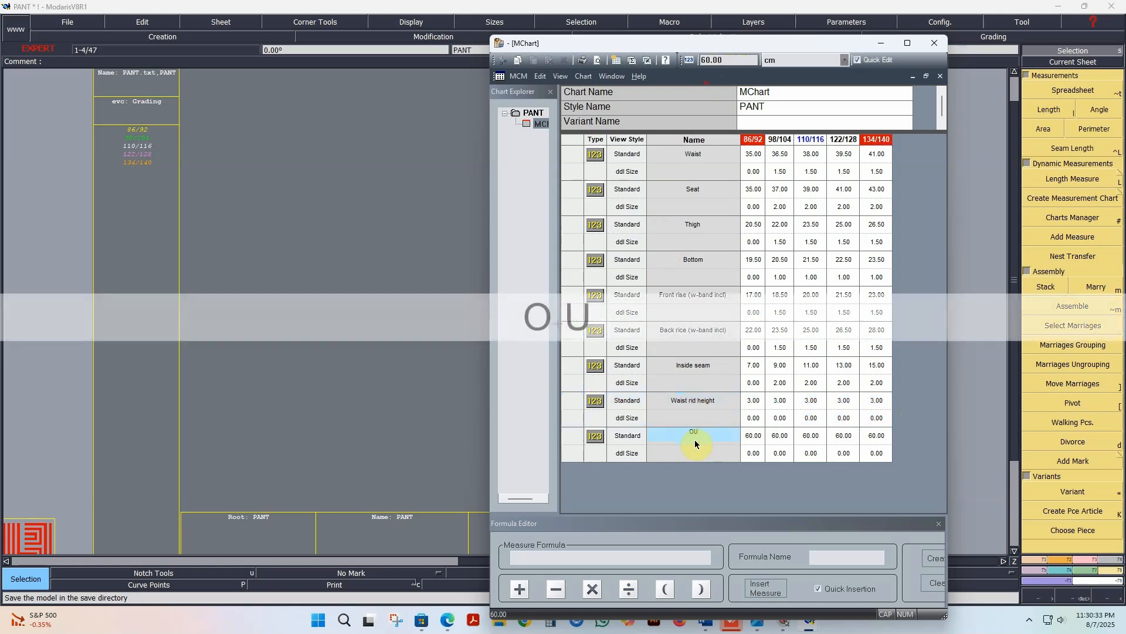
{"action": "type", "text": "RM"}
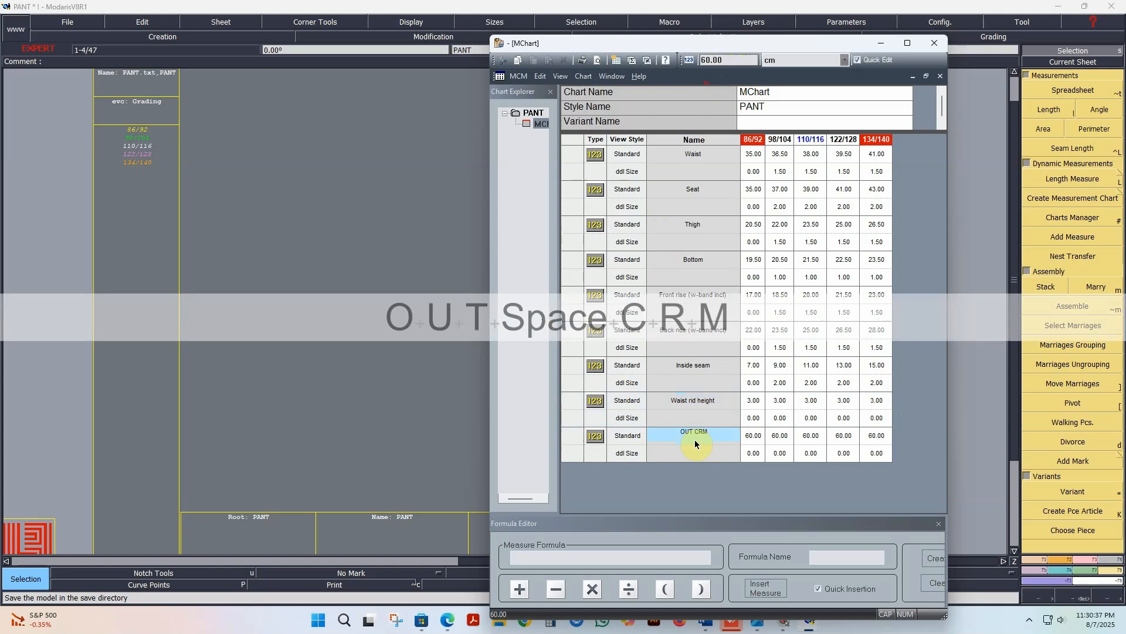
{"action": "key", "text": "BackSpace"}
{"action": "key", "text": "BackSpace"}
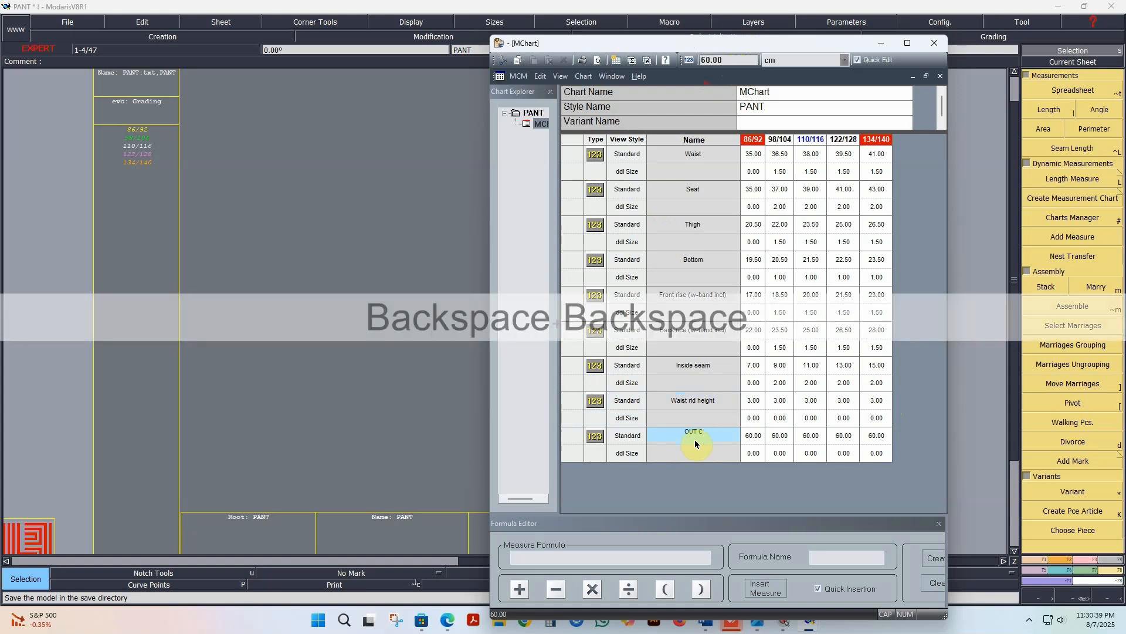
{"action": "key", "text": "BackSpace"}
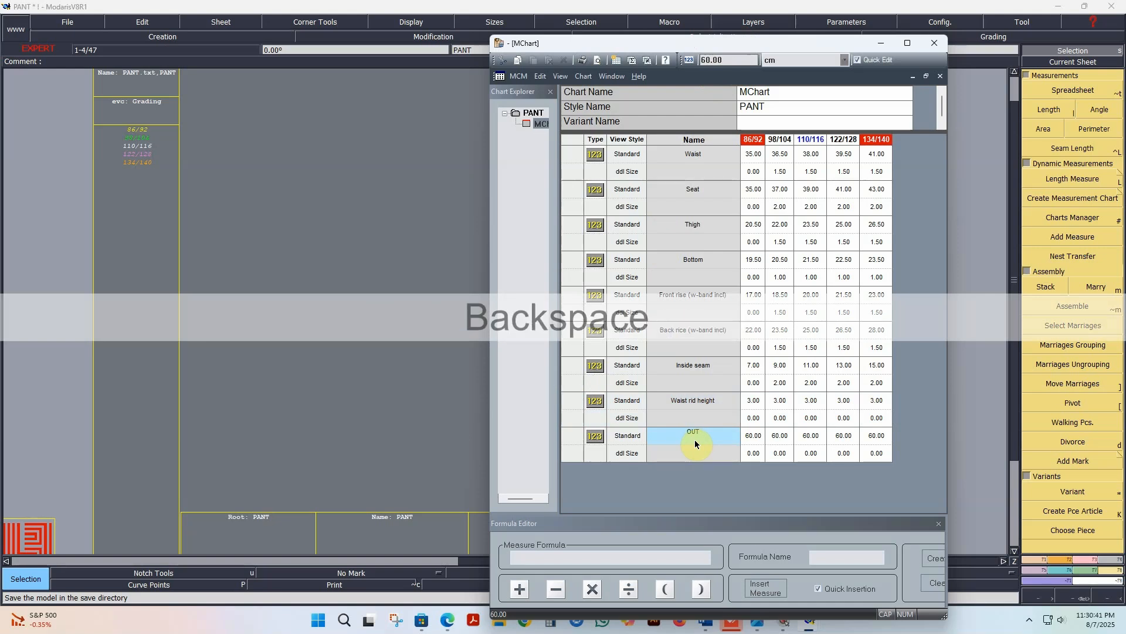
{"action": "type", "text": "SEAM"}
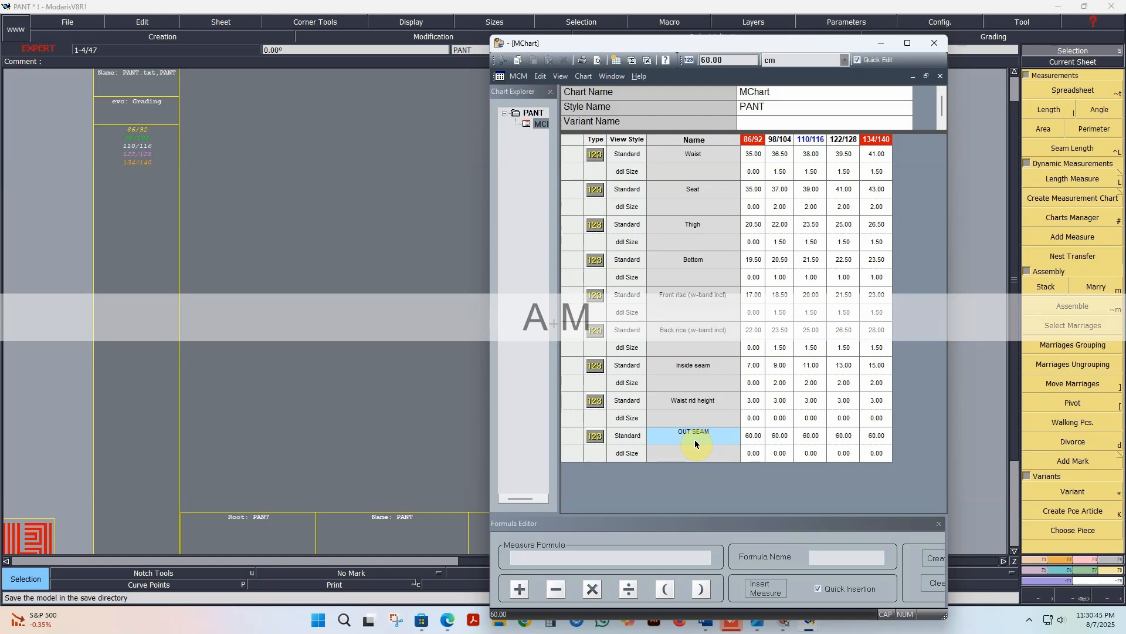
{"action": "key", "text": "Return"}
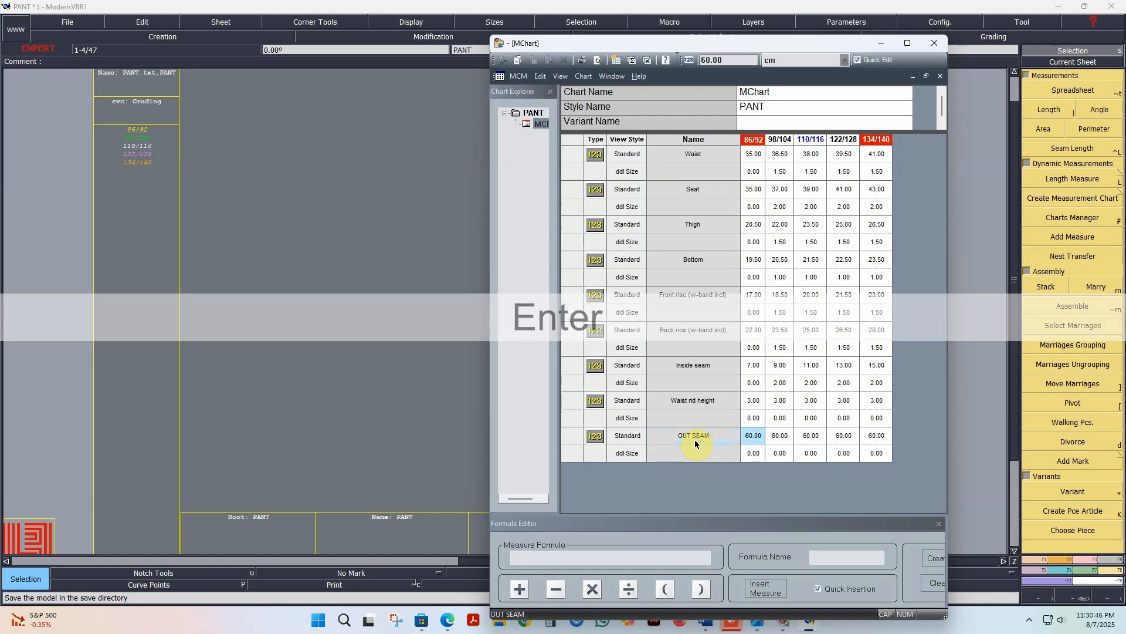
Step: Set the OUT SEAM measure to 24 for size 86/92 and 27.5 for size 98/104
{"action": "double_click", "coordinate": [753, 436]}
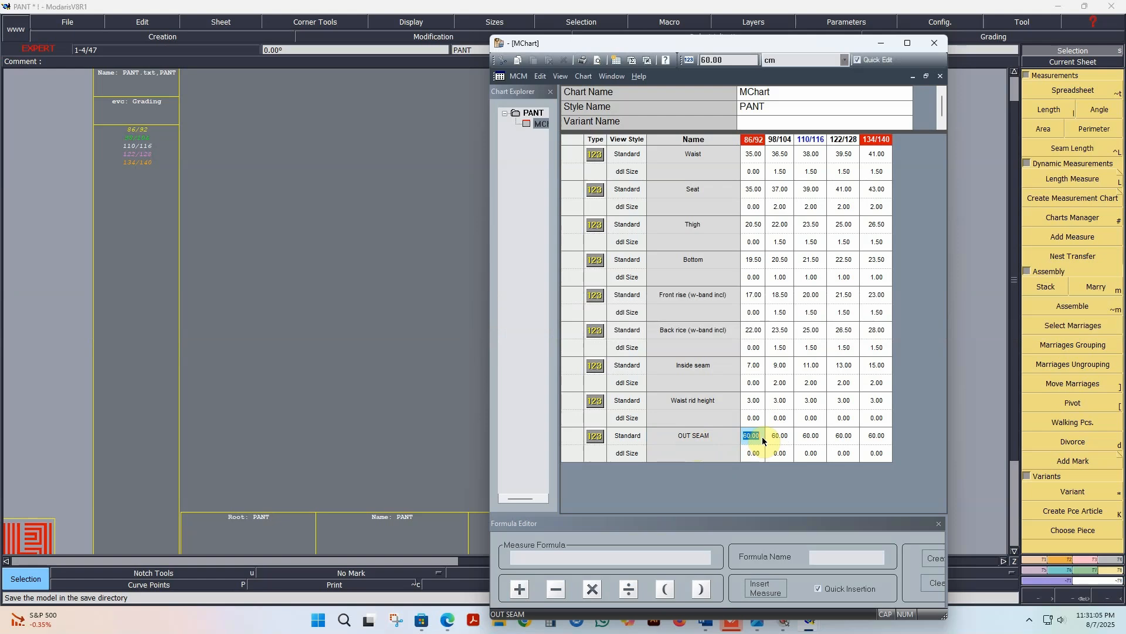
{"action": "type", "text": "24"}
{"action": "key", "text": "Return"}
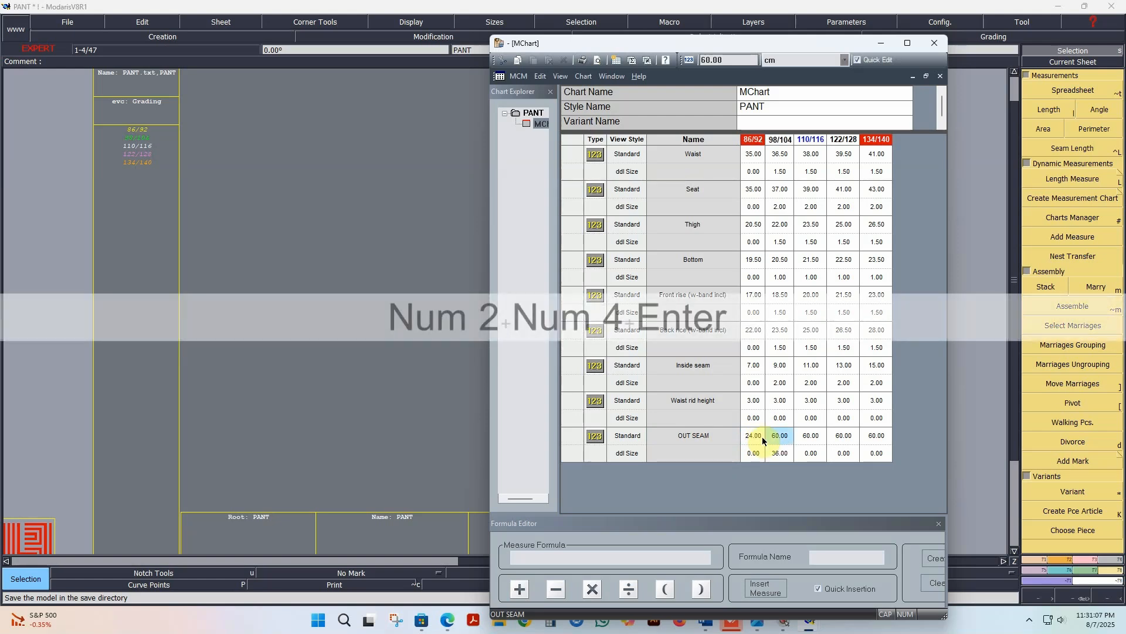
{"action": "left_click_drag", "start_coordinate": [753, 453], "coordinate": [881, 457]}
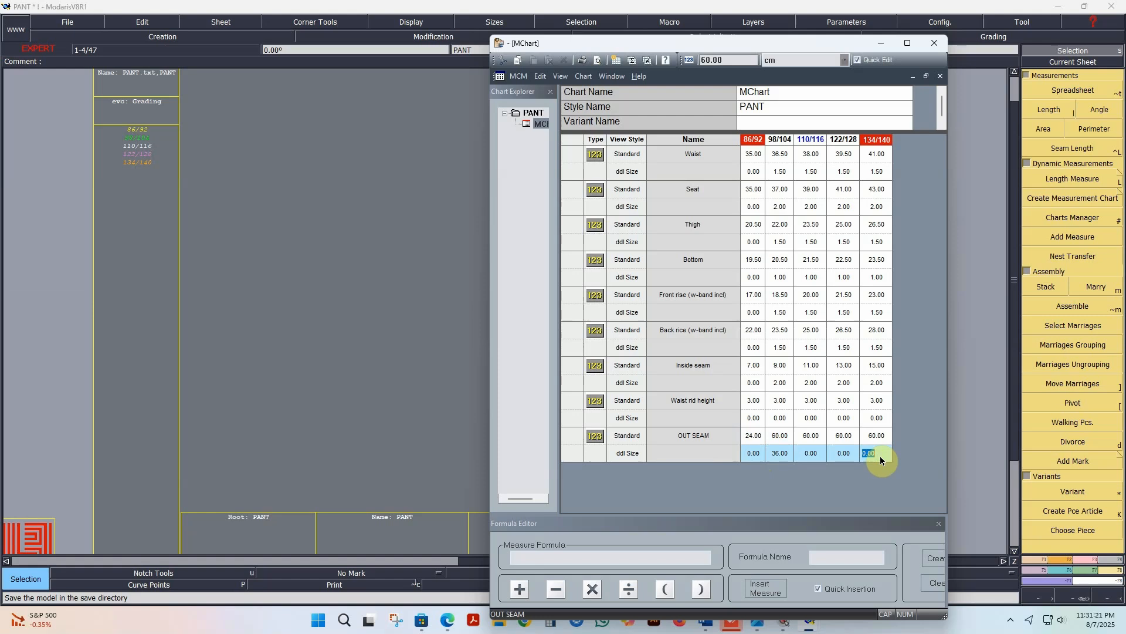
{"action": "left_click", "coordinate": [787, 438]}
{"action": "type", "text": "27.5"}
{"action": "key", "text": "Return"}
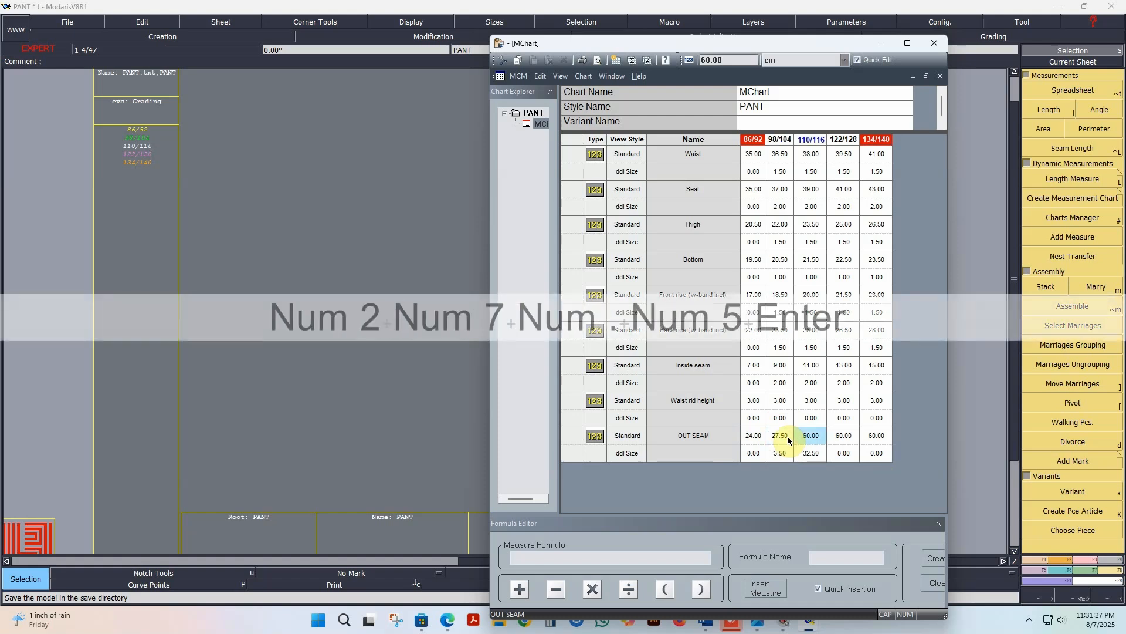
Step: Set the OUT SEAM increment to 3.5 for sizes 110/116 through 134/140
{"action": "left_click_drag", "start_coordinate": [805, 454], "coordinate": [873, 458]}
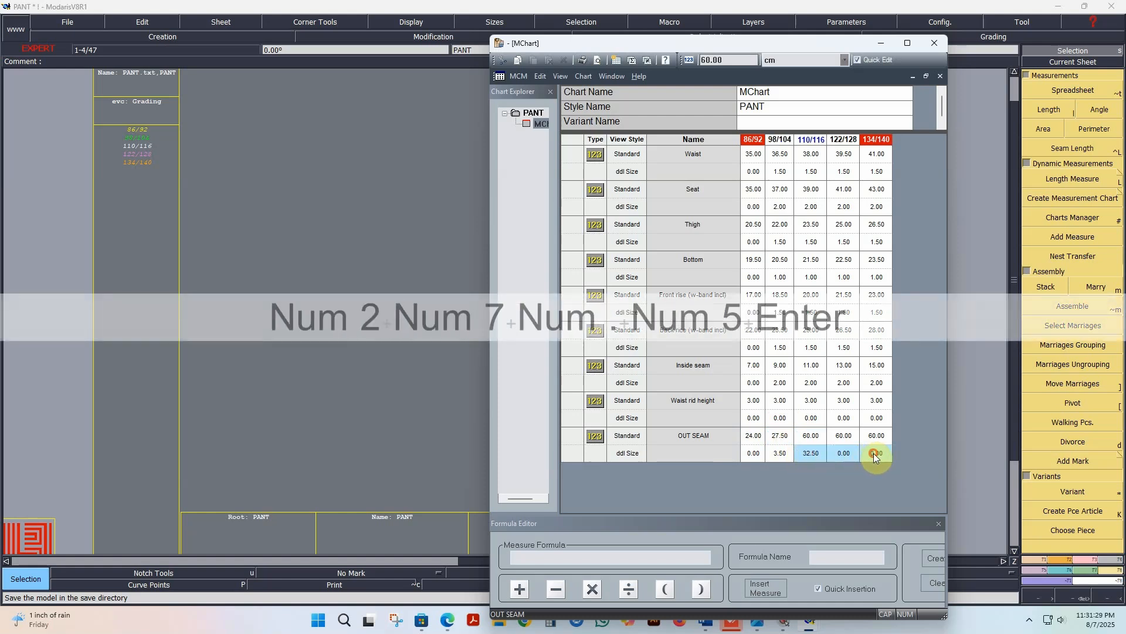
{"action": "type", "text": "3.5"}
{"action": "key", "text": "Return"}
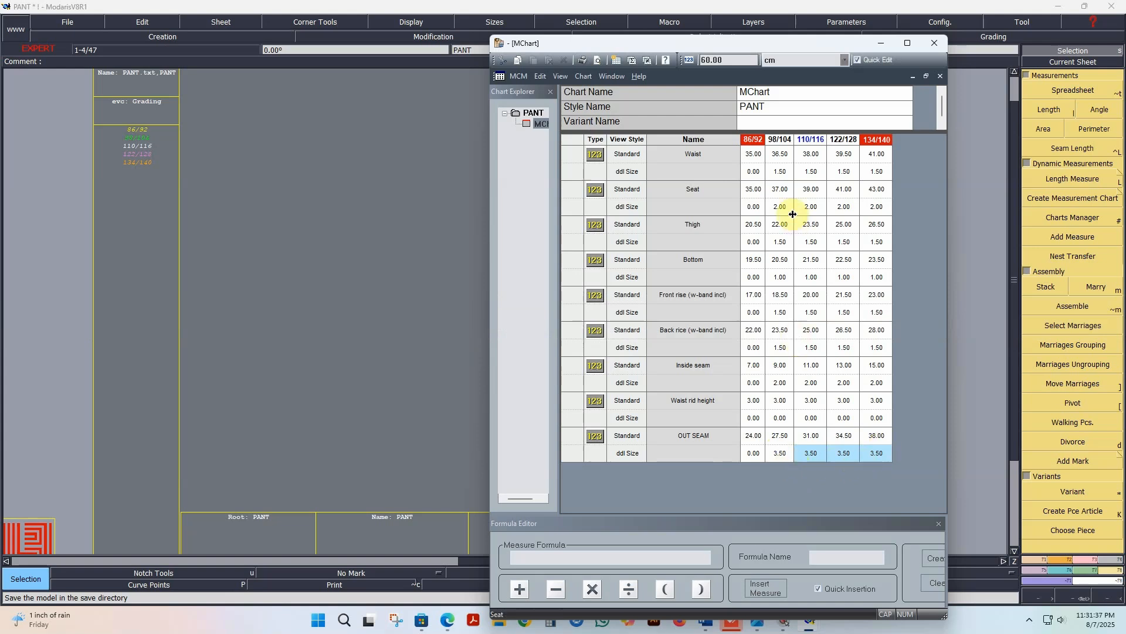
Step: Save the model over the existing PANT file in New folder and continue past the anomaly warnings
{"action": "left_click", "coordinate": [883, 44]}
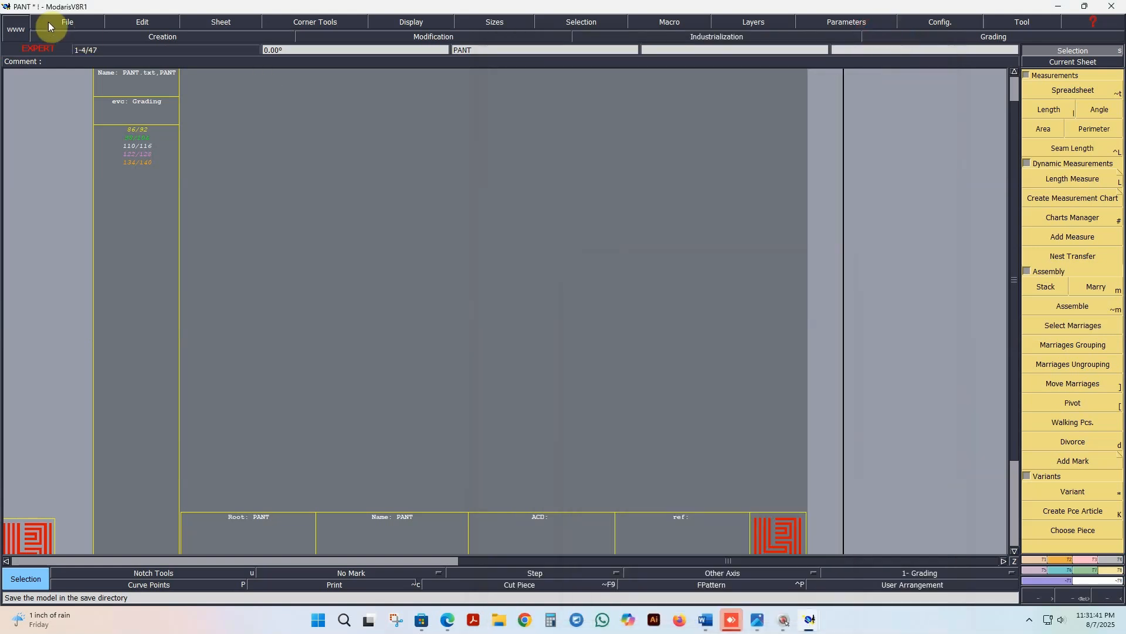
{"action": "left_click", "coordinate": [61, 24]}
{"action": "left_click", "coordinate": [65, 83]}
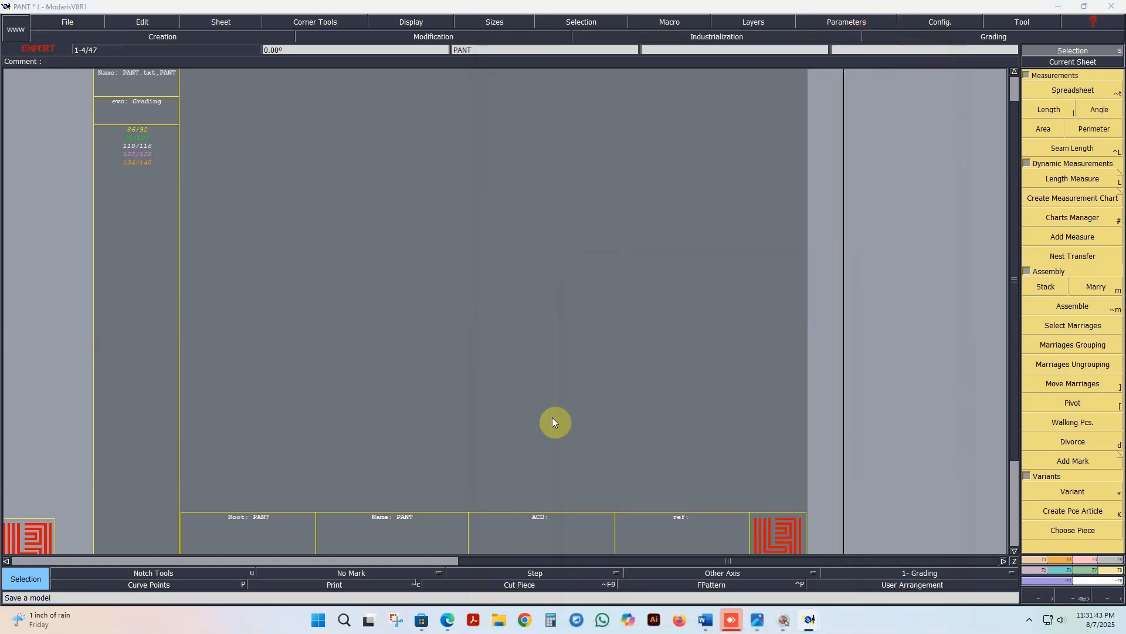
{"action": "left_click", "coordinate": [331, 117]}
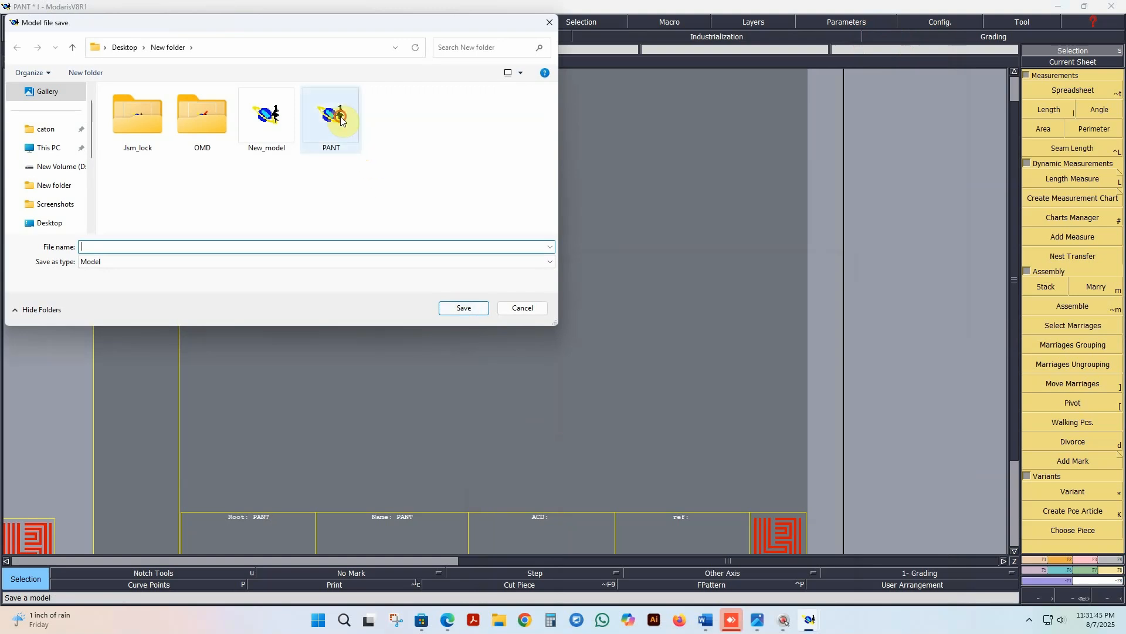
{"action": "left_click", "coordinate": [464, 308]}
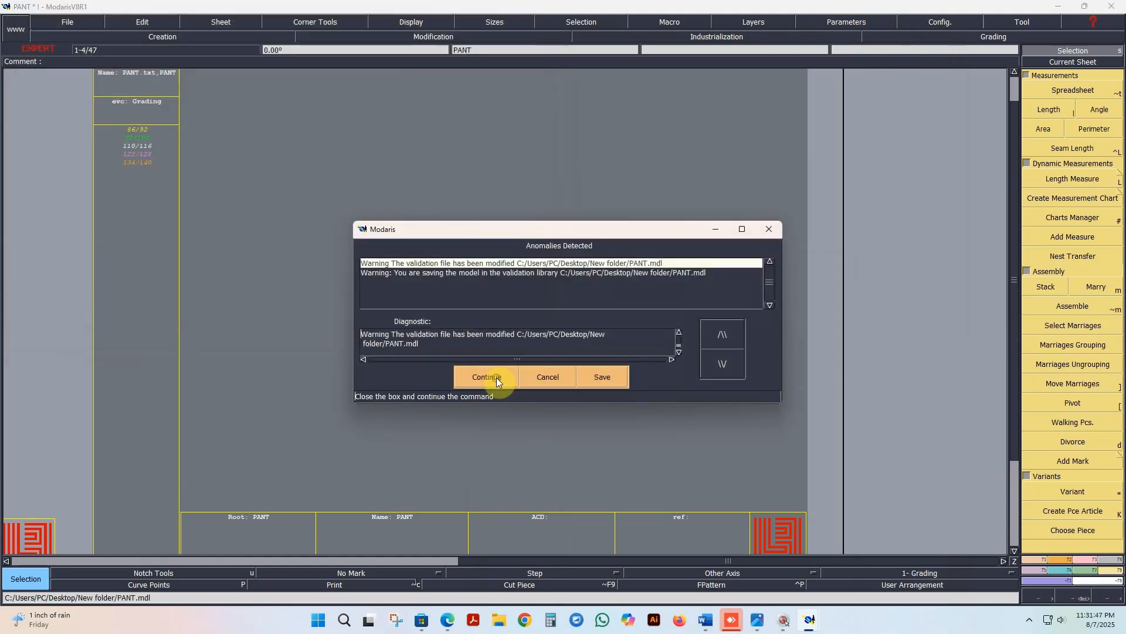
{"action": "left_click", "coordinate": [498, 382]}
Step: Reopen the measurement chart and save it as a template over the existing PANT.xml file
{"action": "mouse_move", "coordinate": [810, 620]}
{"action": "left_click", "coordinate": [856, 561]}
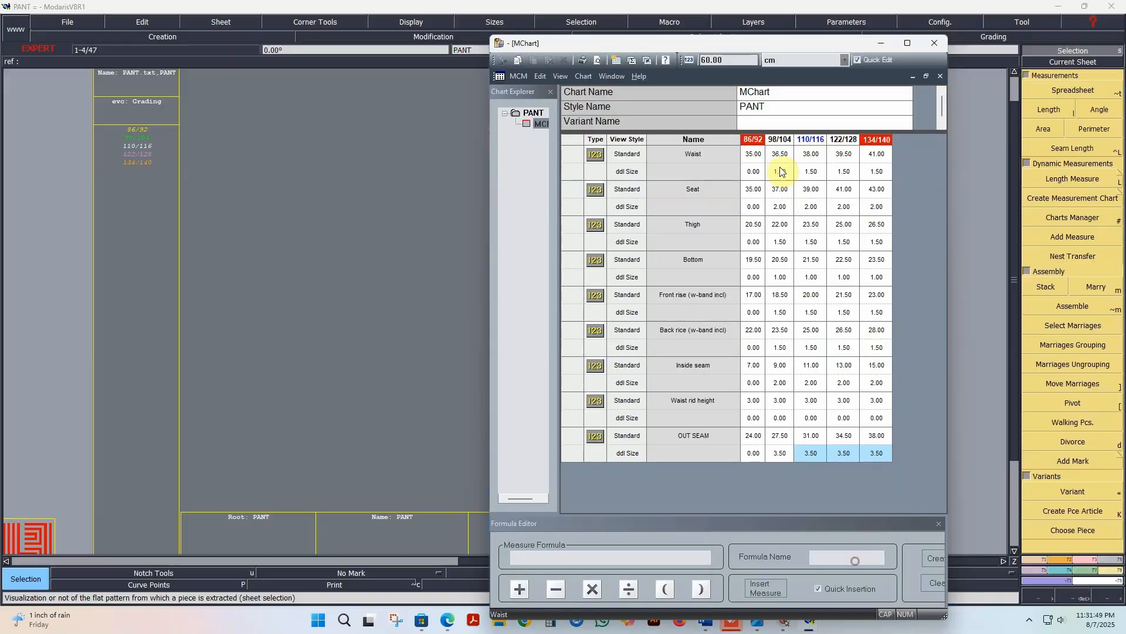
{"action": "left_click", "coordinate": [583, 76]}
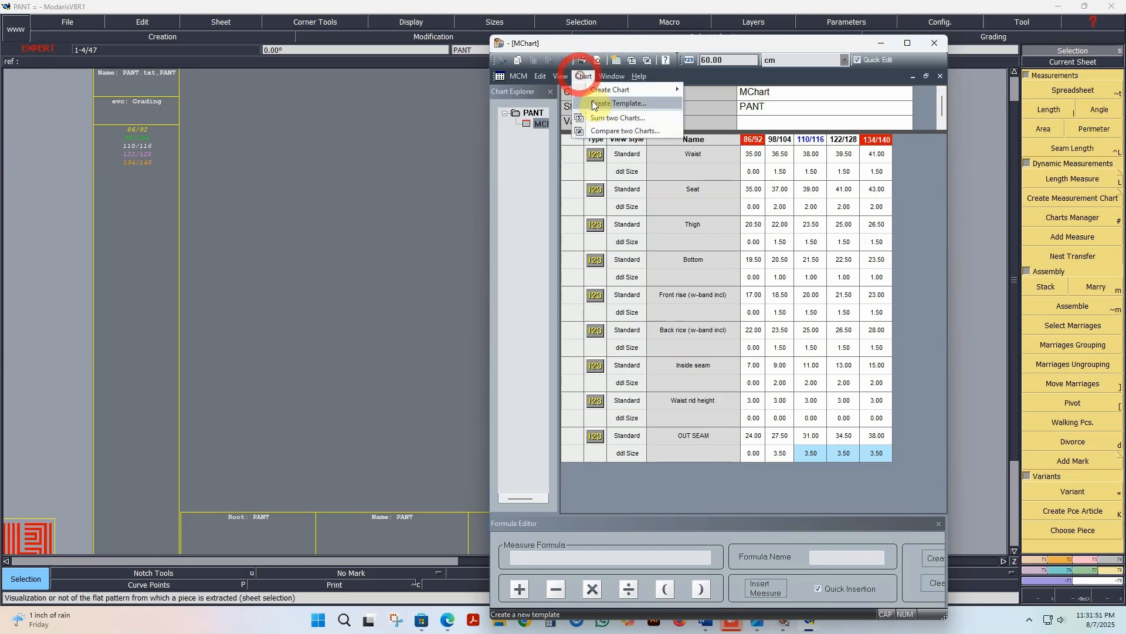
{"action": "left_click", "coordinate": [615, 104]}
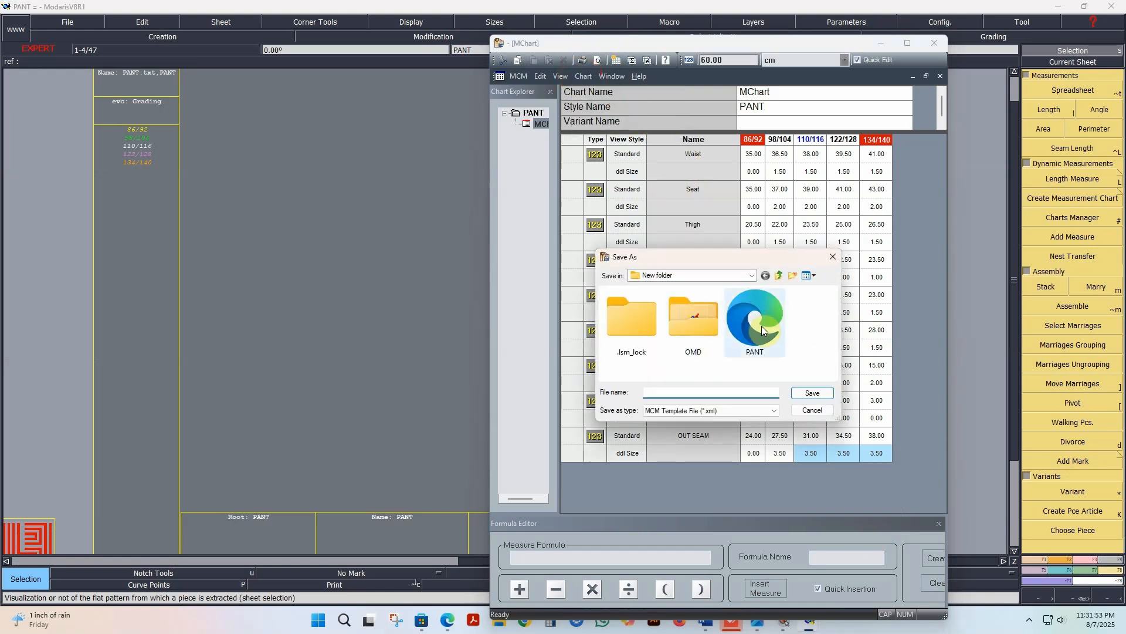
{"action": "left_click", "coordinate": [758, 325]}
{"action": "left_click", "coordinate": [813, 393]}
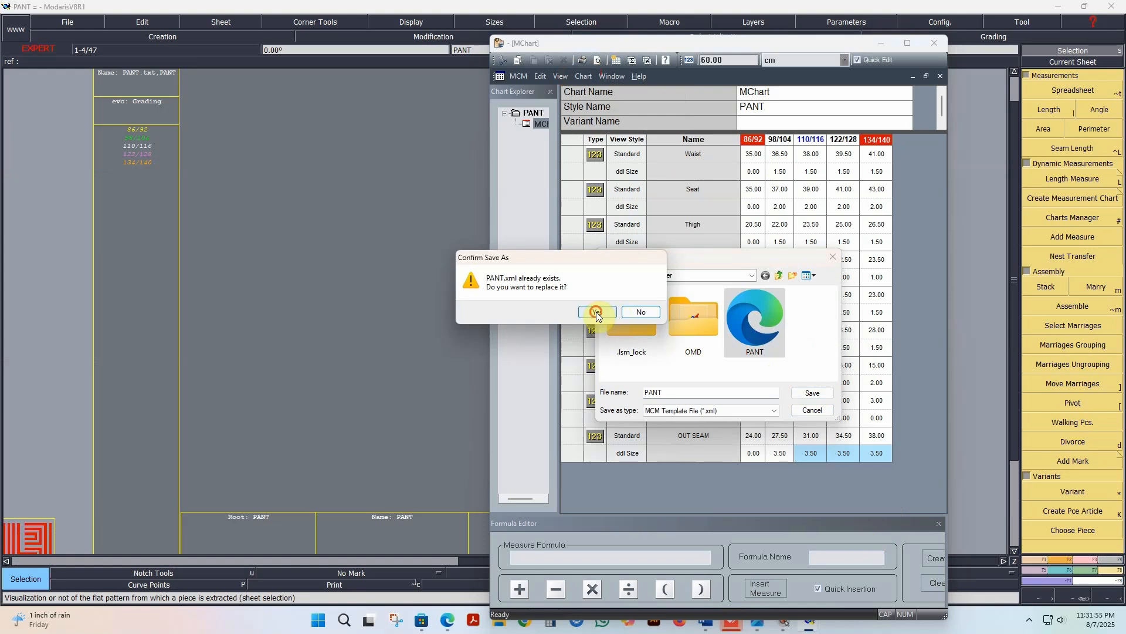
{"action": "left_click", "coordinate": [597, 313]}
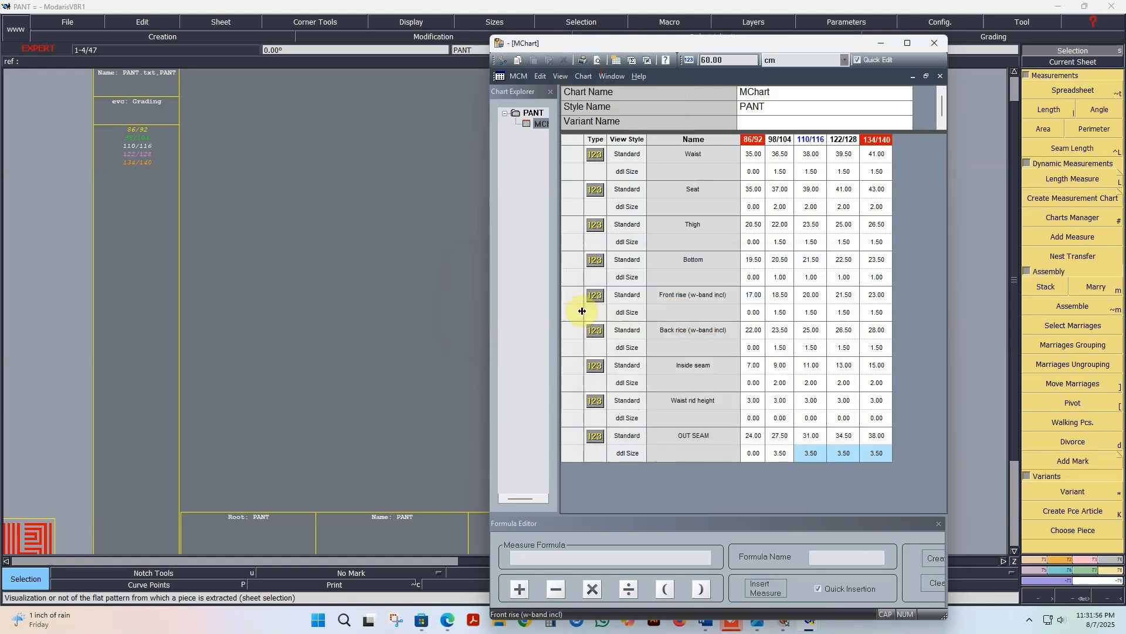
Step: Minimize the measurement chart window and save the PANT model again
{"action": "left_click", "coordinate": [883, 45]}
{"action": "left_click", "coordinate": [73, 21]}
{"action": "left_click", "coordinate": [75, 73]}
{"action": "left_click", "coordinate": [486, 376]}
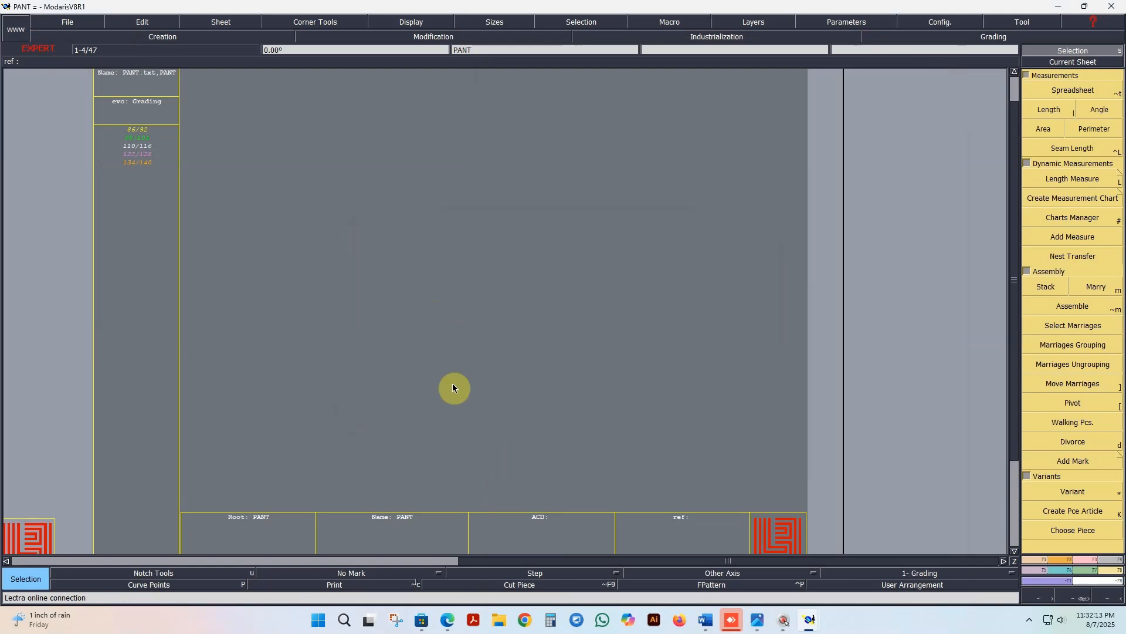
{"action": "key", "text": "Tab"}
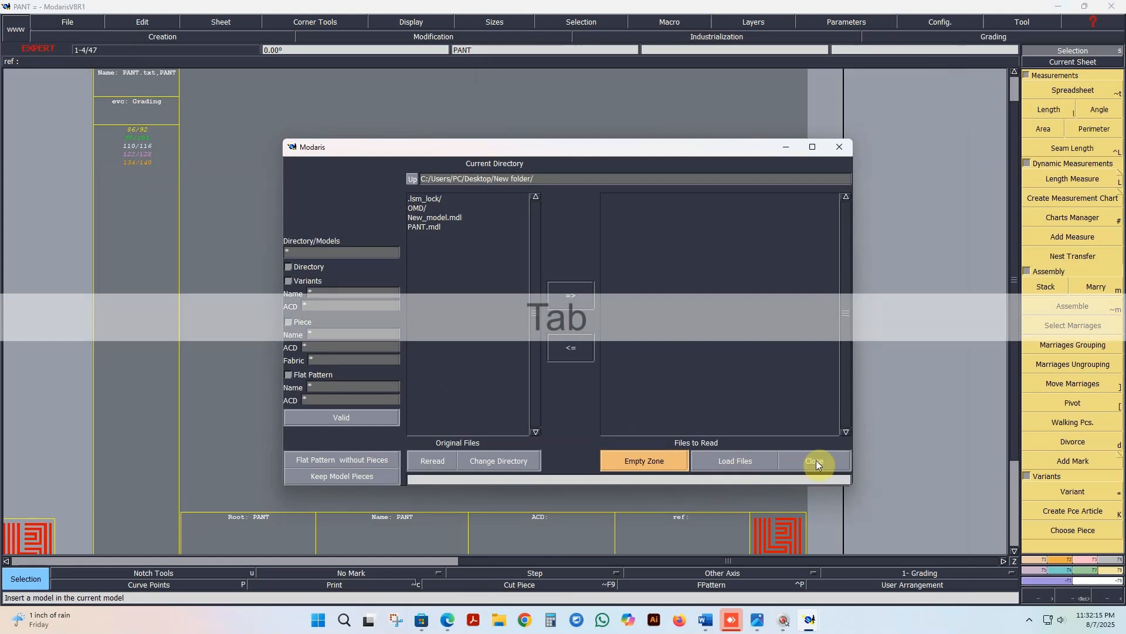
{"action": "left_click", "coordinate": [816, 461]}
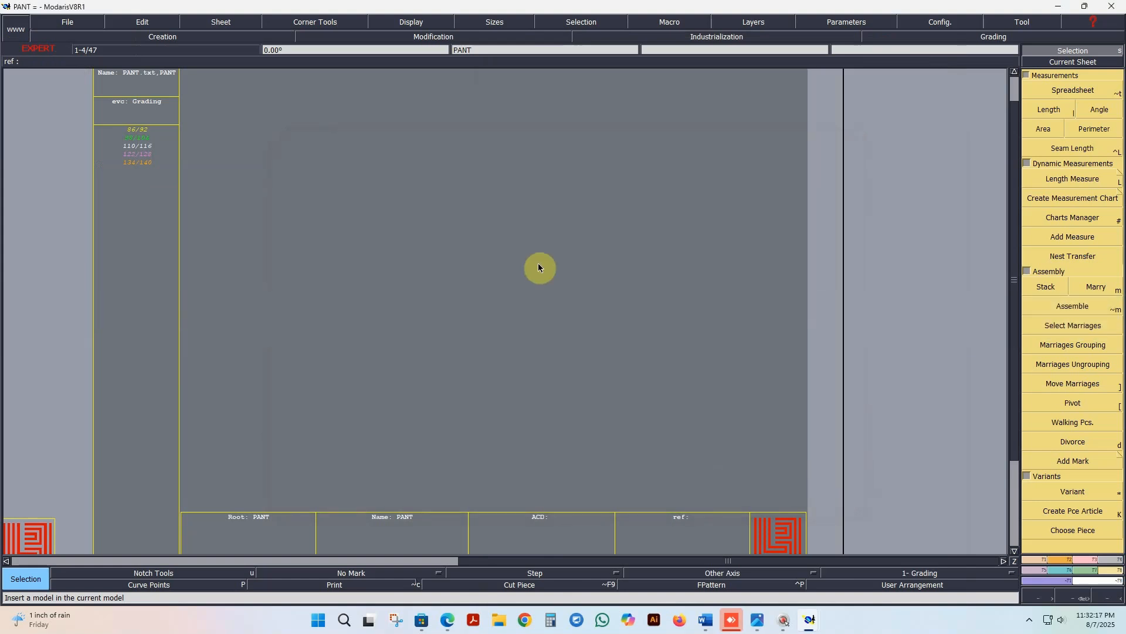
Step: Create a starting point near the left side of the empty PANT sheet, using the points and lines tools
{"action": "key", "text": "Caps_Lock"}
{"action": "key", "text": "p"}
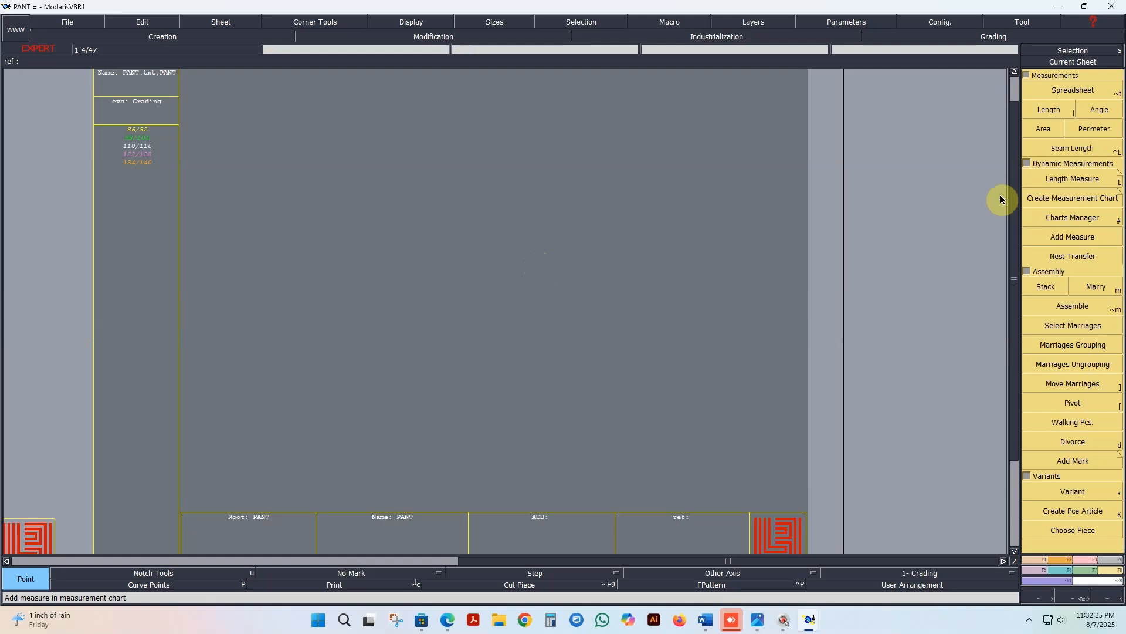
{"action": "left_click", "coordinate": [1033, 560]}
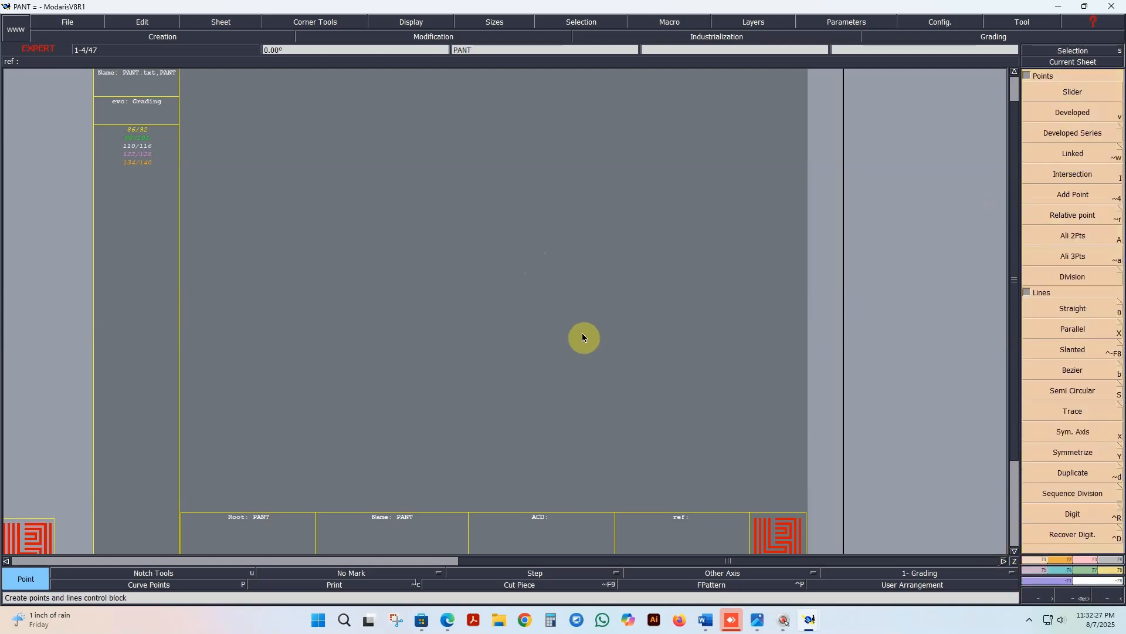
{"action": "key", "text": "p"}
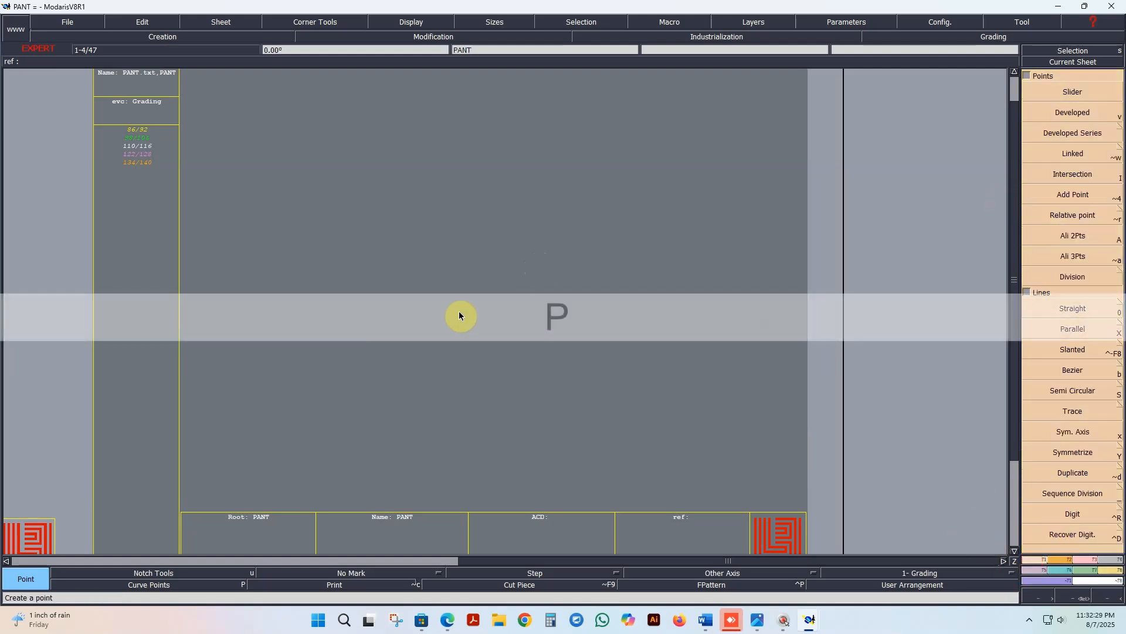
{"action": "left_click", "coordinate": [237, 264]}
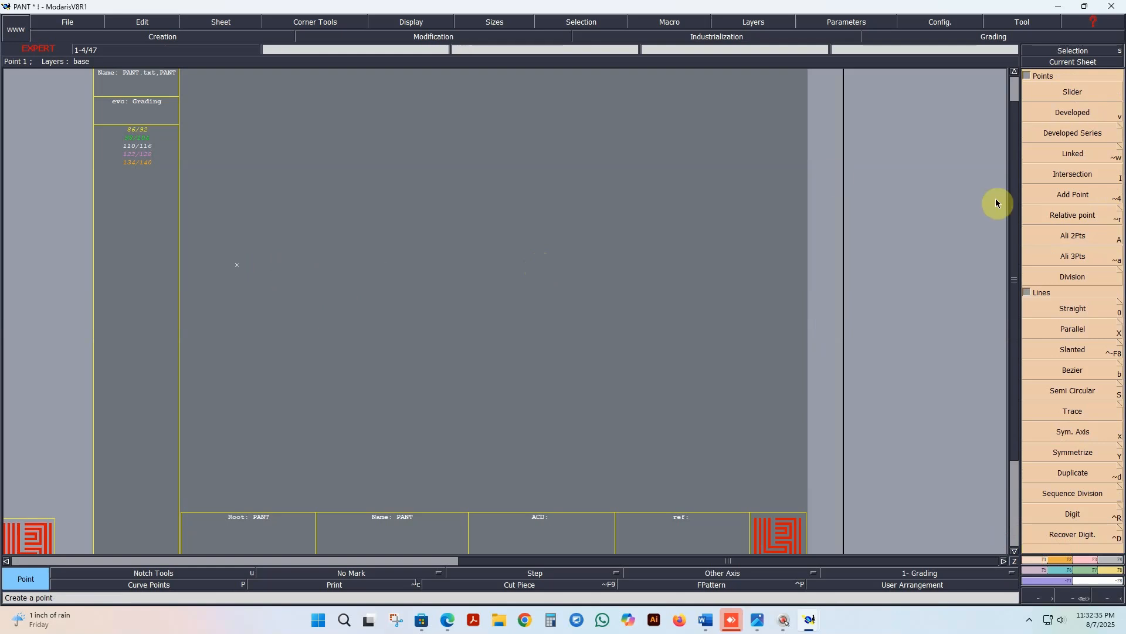
Step: Create a linked point about 21.7 cm to the right of the starting point and align the two horizontally
{"action": "left_click", "coordinate": [1085, 155]}
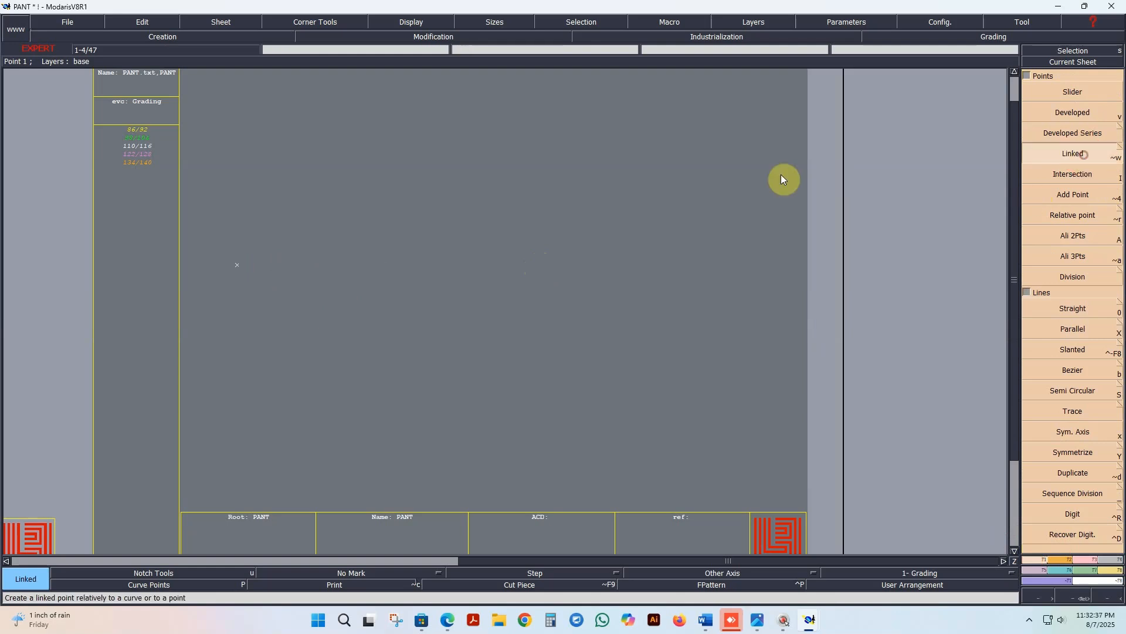
{"action": "left_click", "coordinate": [237, 265]}
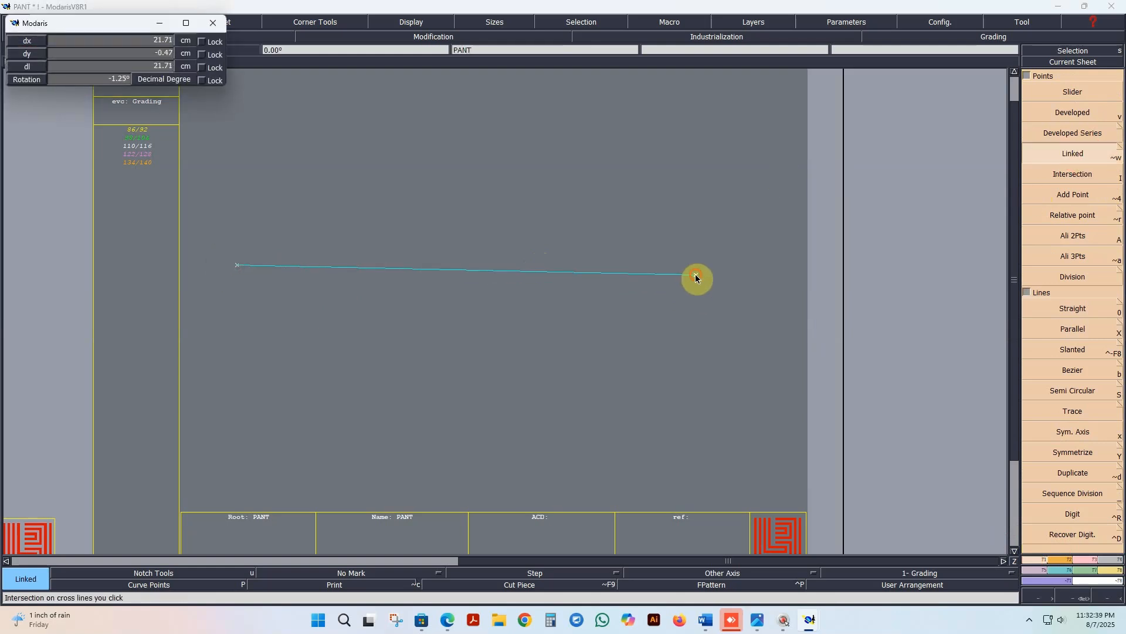
{"action": "left_click", "coordinate": [695, 275]}
{"action": "left_click", "coordinate": [1086, 237]}
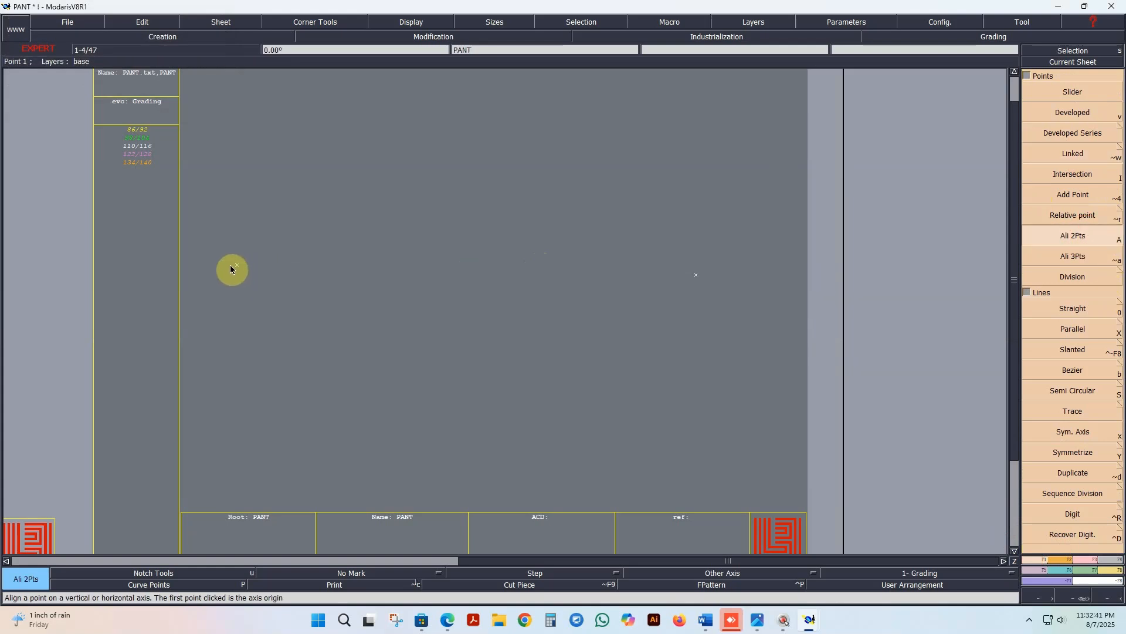
{"action": "left_click", "coordinate": [688, 277]}
Step: Connect the two aligned points with a straight horizontal line
{"action": "left_click", "coordinate": [1075, 305]}
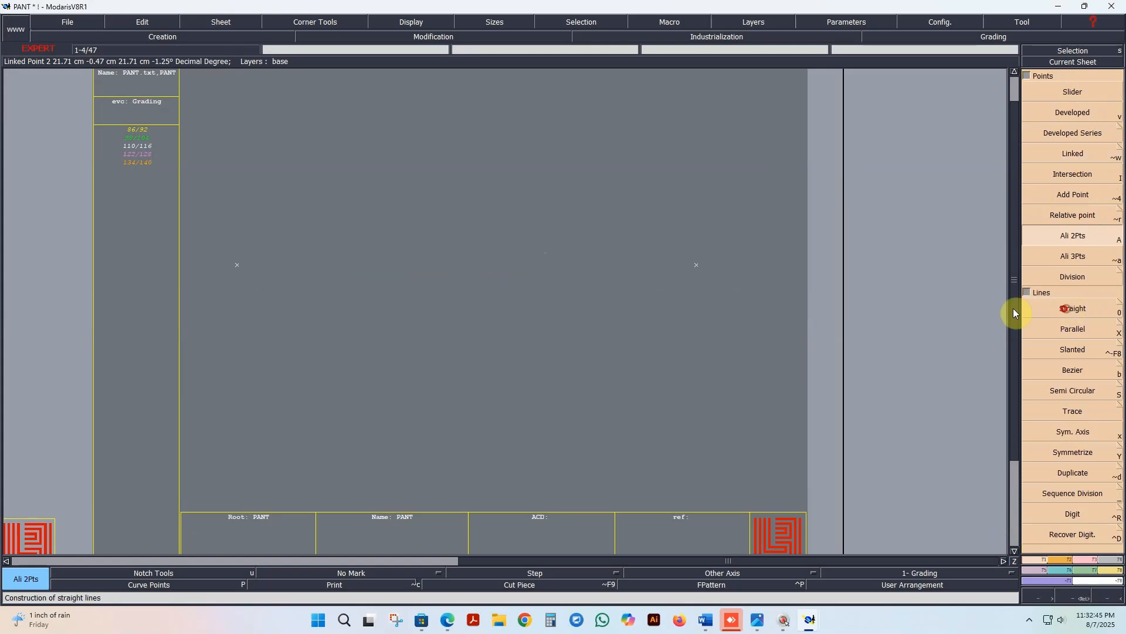
{"action": "left_click", "coordinate": [697, 265]}
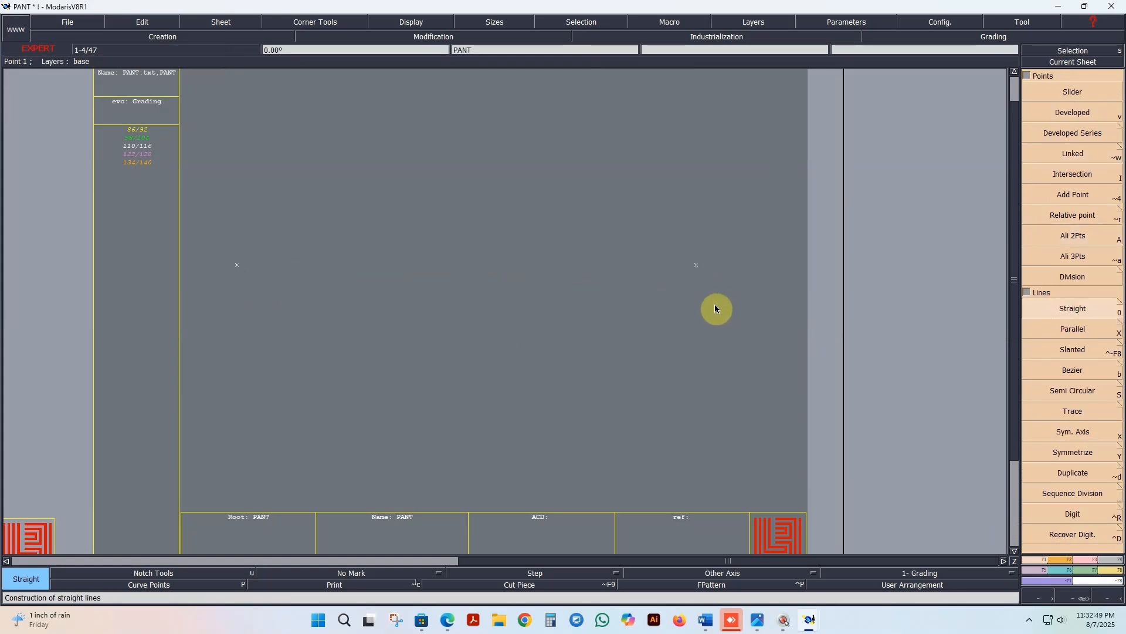
{"action": "left_click", "coordinate": [696, 270]}
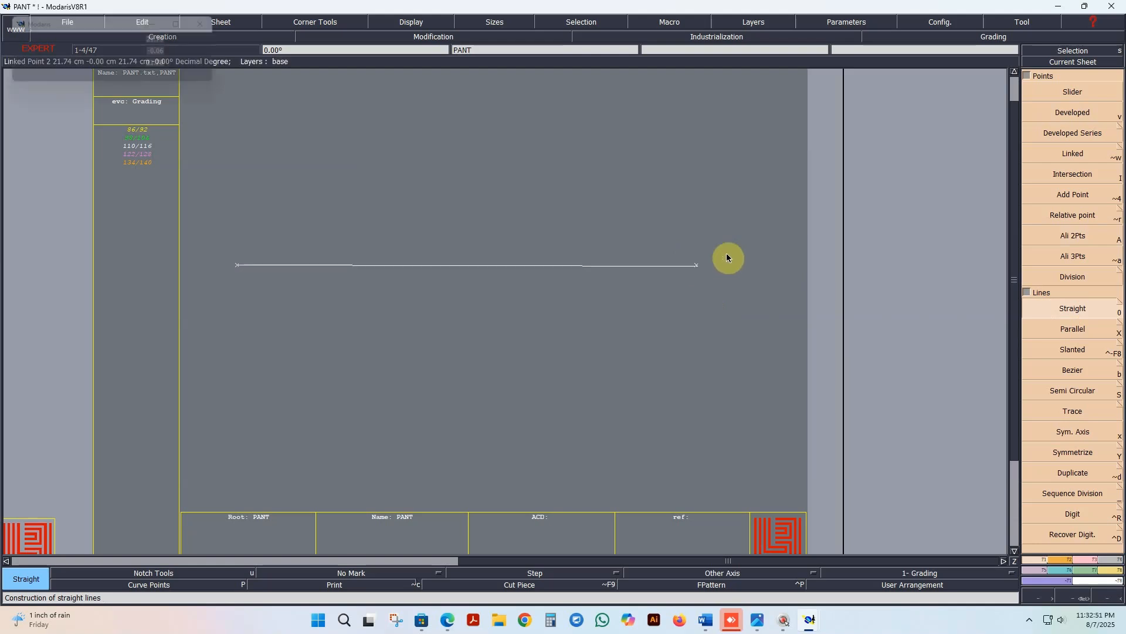
Step: Create a linked point directly above the horizontal line's left end and join them with a straight vertical line
{"action": "scroll", "coordinate": [679, 288], "scroll_direction": "down", "scroll_amount": 2}
{"action": "scroll", "coordinate": [585, 235], "scroll_direction": "up", "scroll_amount": 1}
{"action": "scroll", "coordinate": [586, 233], "scroll_direction": "up", "scroll_amount": 1}
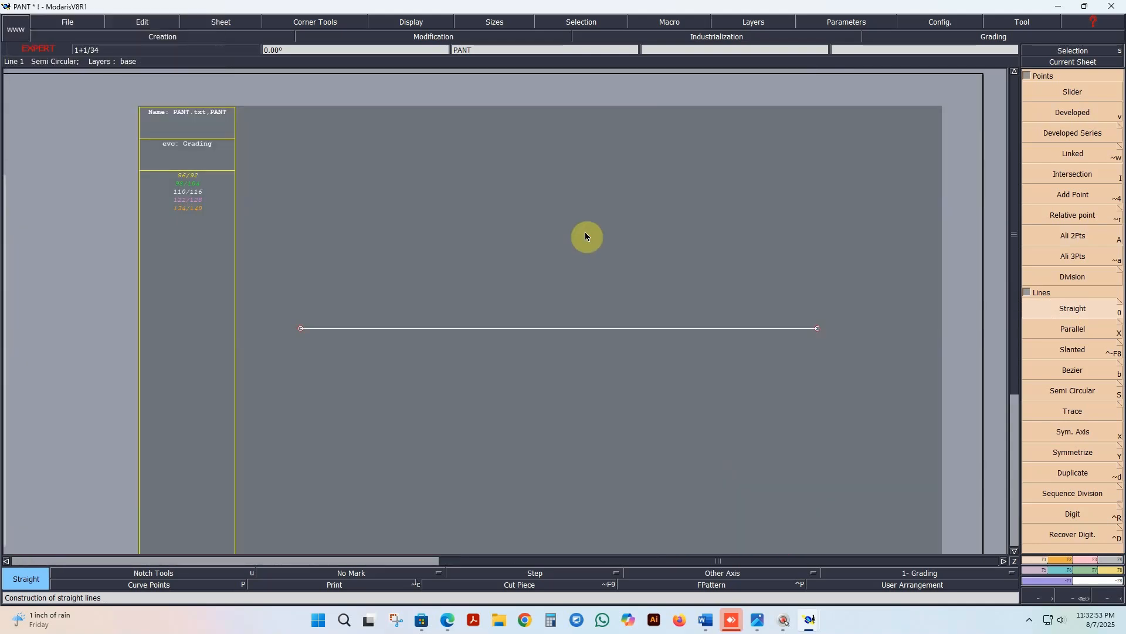
{"action": "left_click", "coordinate": [1081, 153]}
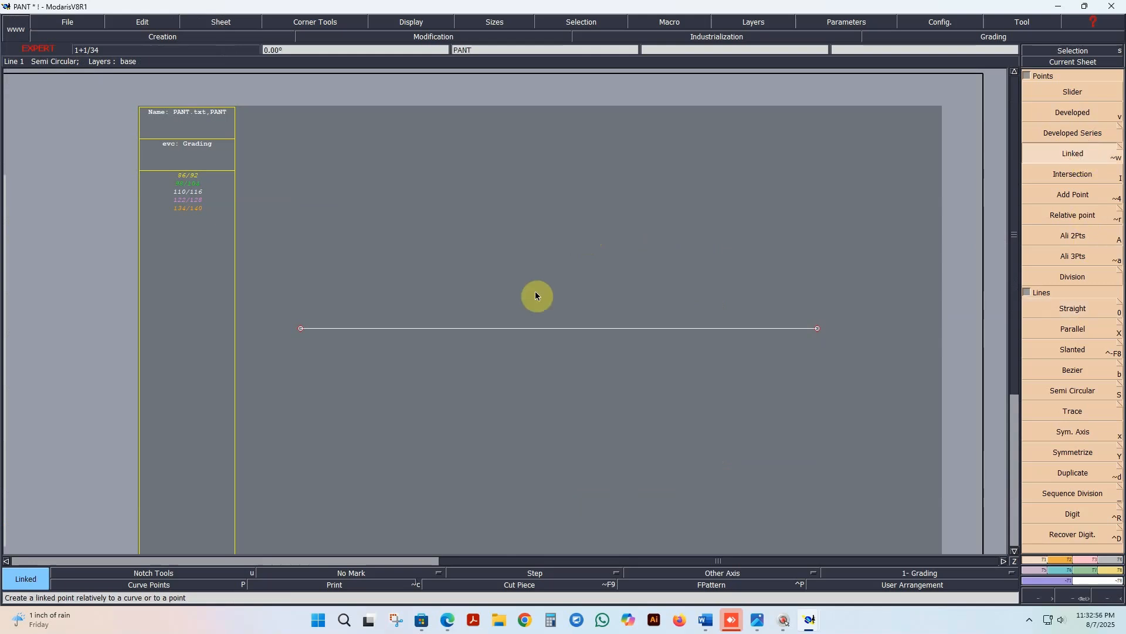
{"action": "left_click", "coordinate": [301, 328]}
{"action": "left_click", "coordinate": [340, 133]}
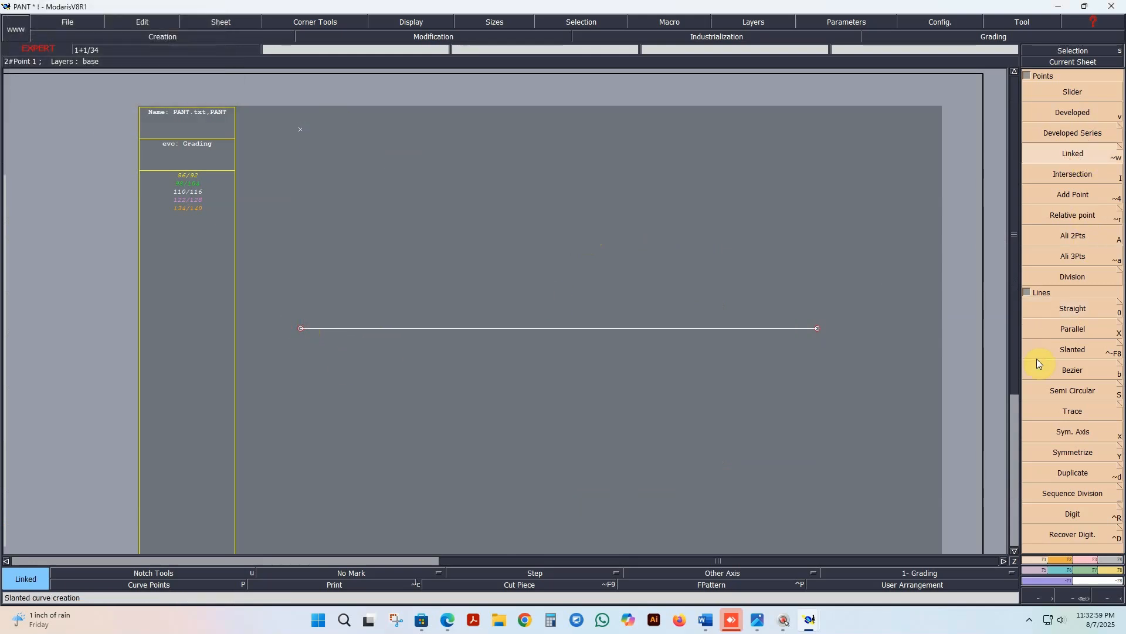
{"action": "left_click", "coordinate": [1073, 308]}
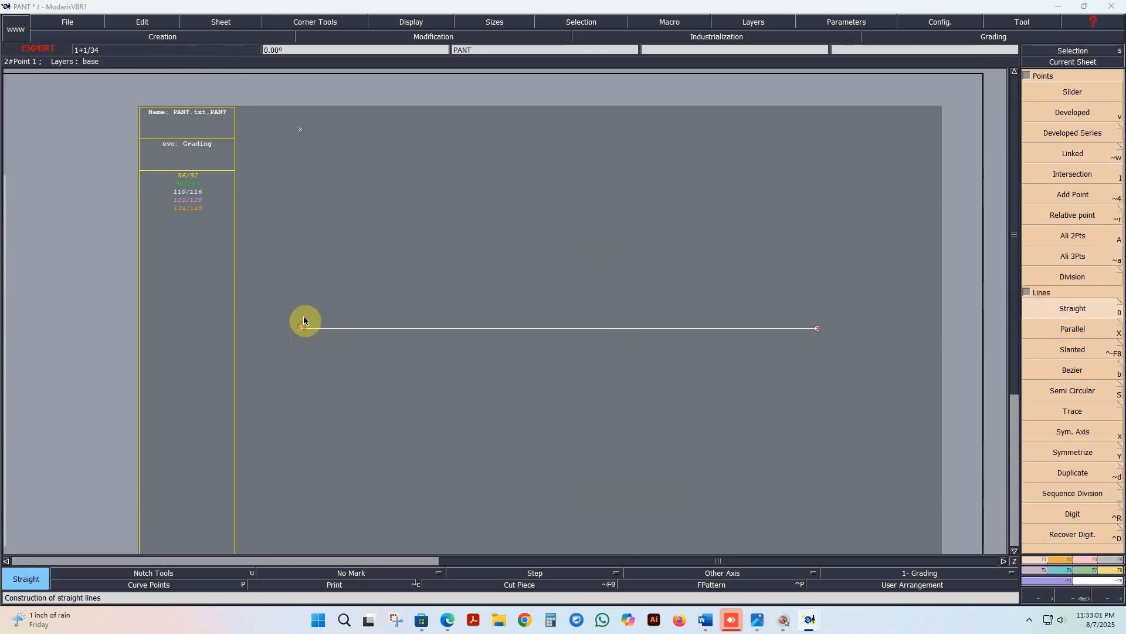
{"action": "left_click", "coordinate": [302, 328]}
{"action": "left_click", "coordinate": [300, 129]}
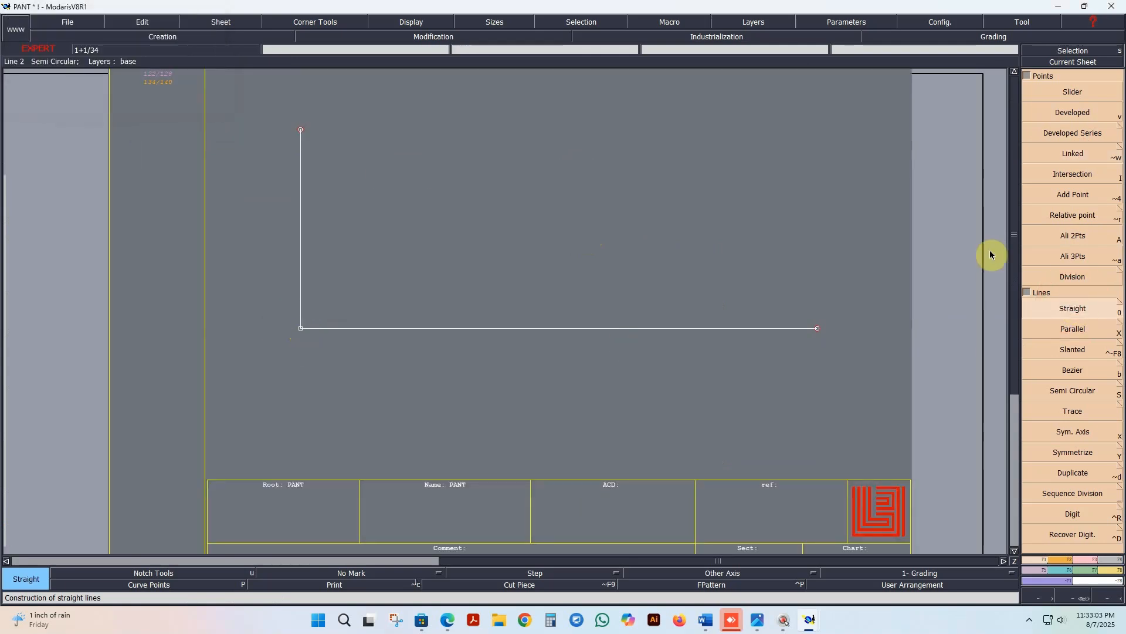
Step: Create a linked point about 8.2 cm directly below the horizontal line's left end and join them with a straight line
{"action": "left_click", "coordinate": [1073, 153]}
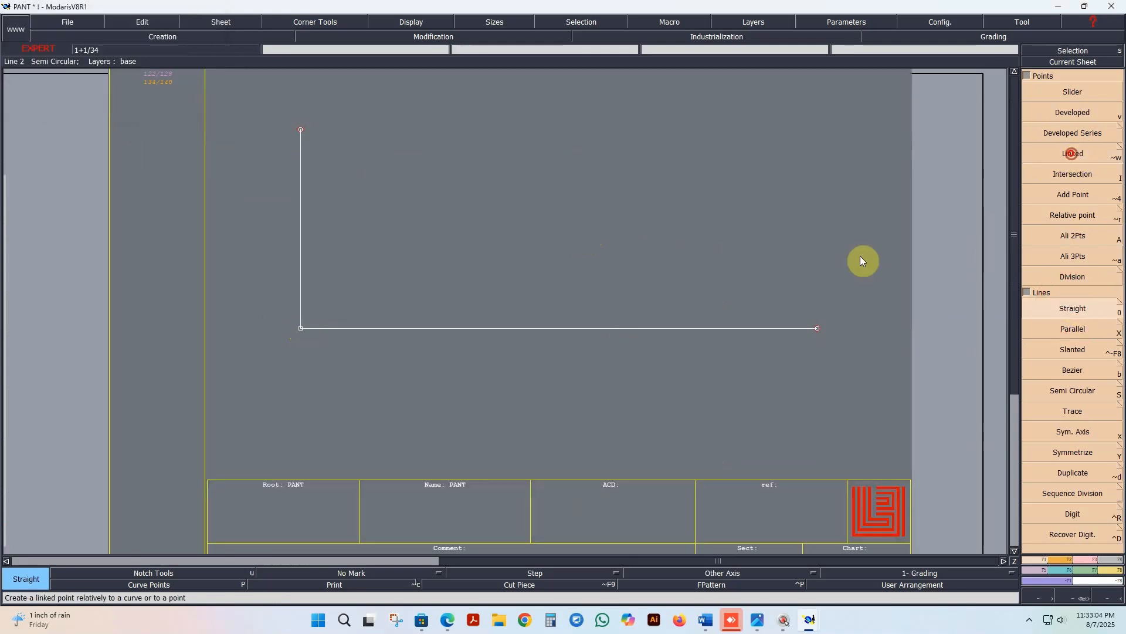
{"action": "left_click", "coordinate": [299, 328]}
{"action": "key", "text": "space"}
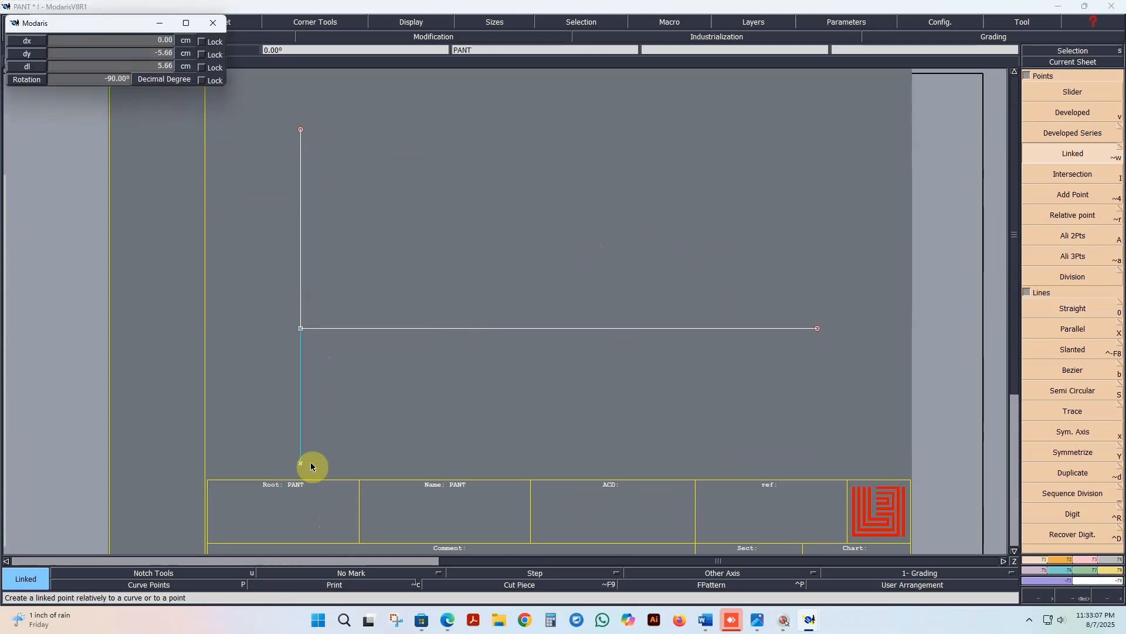
{"action": "left_click", "coordinate": [307, 526]}
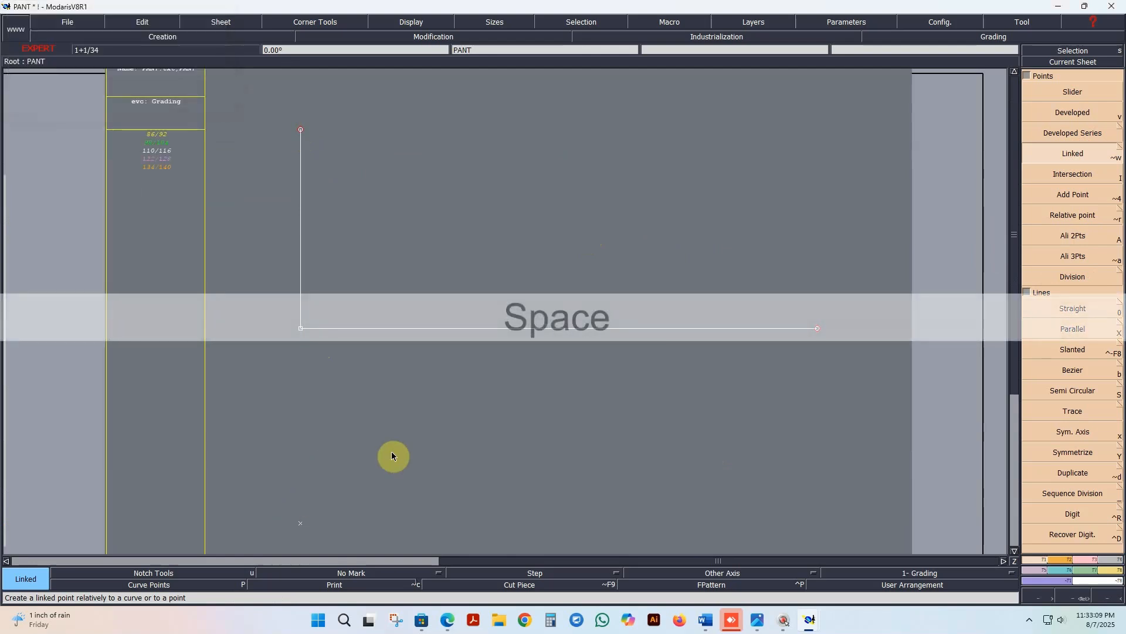
{"action": "left_click", "coordinate": [1086, 316]}
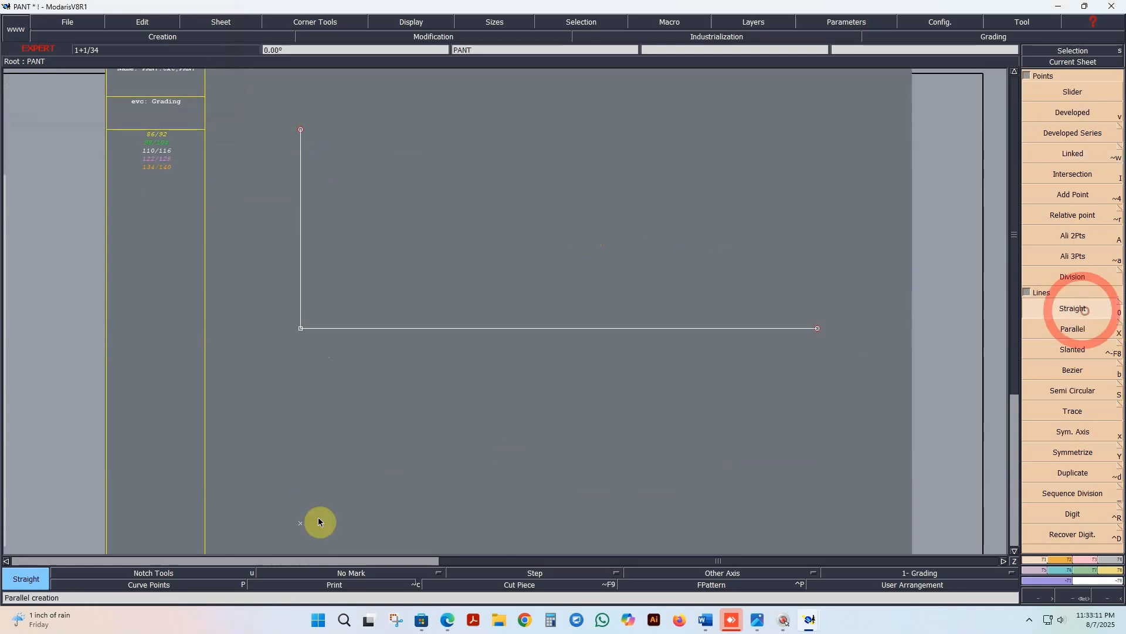
{"action": "left_click", "coordinate": [301, 522]}
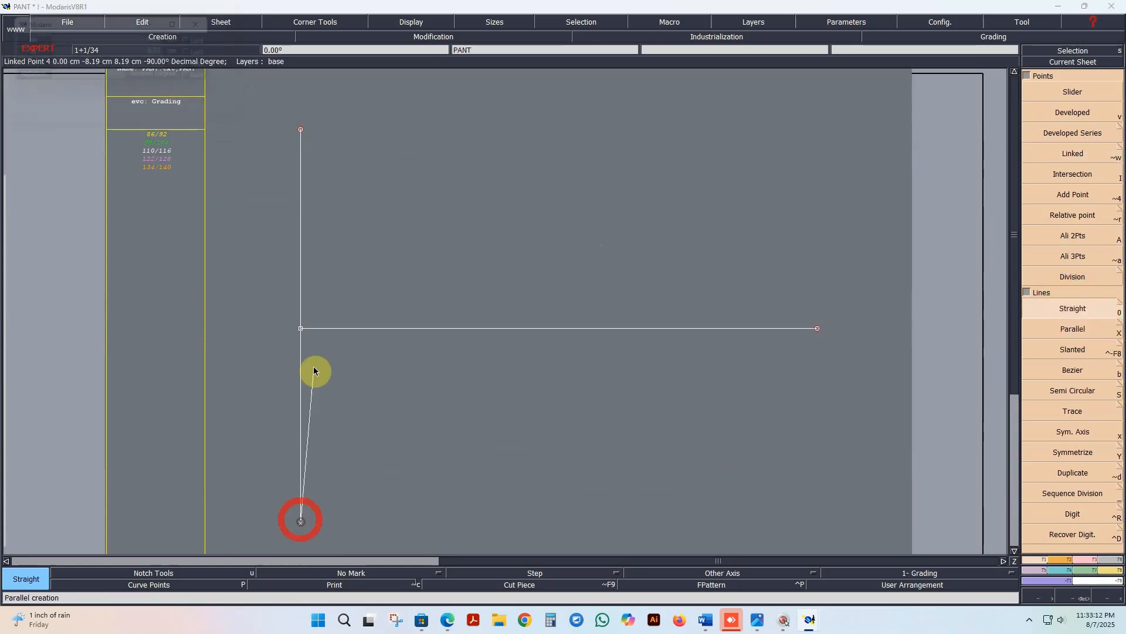
{"action": "left_click", "coordinate": [300, 331]}
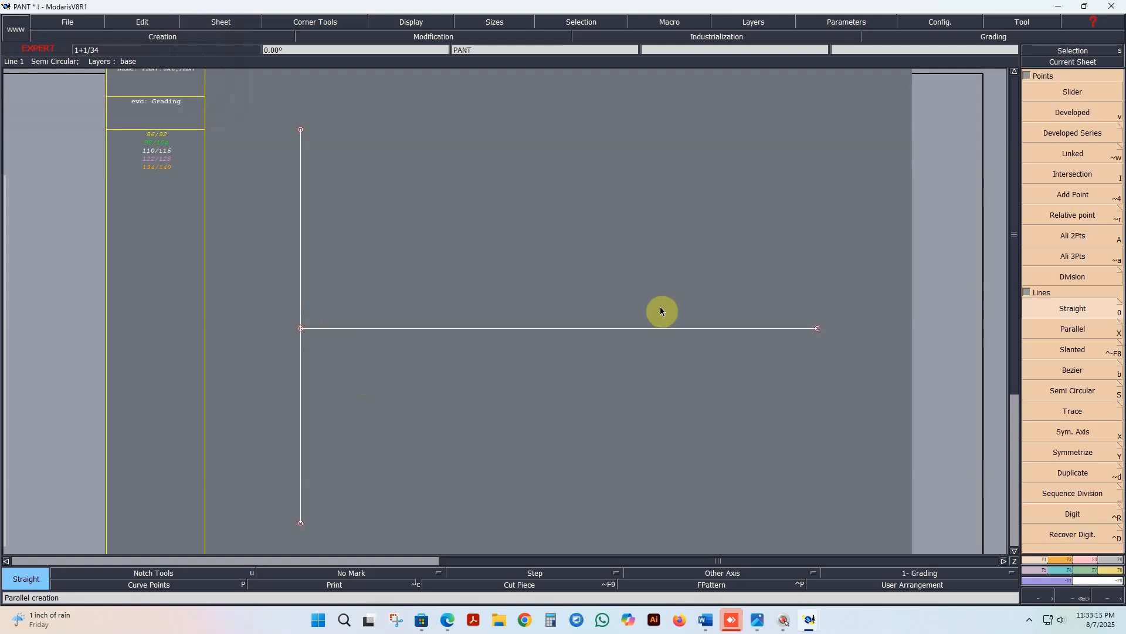
Step: Create a linked point horizontally to the left of the lines' intersection and join them with a straight line
{"action": "scroll", "coordinate": [661, 307], "scroll_direction": "down", "scroll_amount": 3}
{"action": "scroll", "coordinate": [547, 337], "scroll_direction": "up", "scroll_amount": 2}
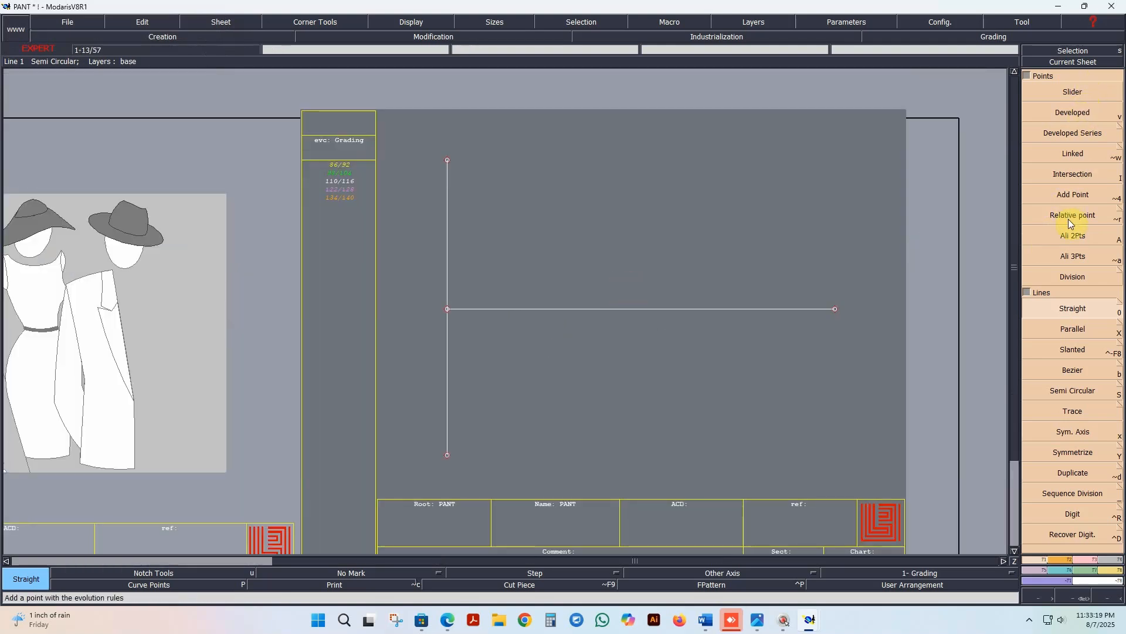
{"action": "left_click", "coordinate": [1074, 155]}
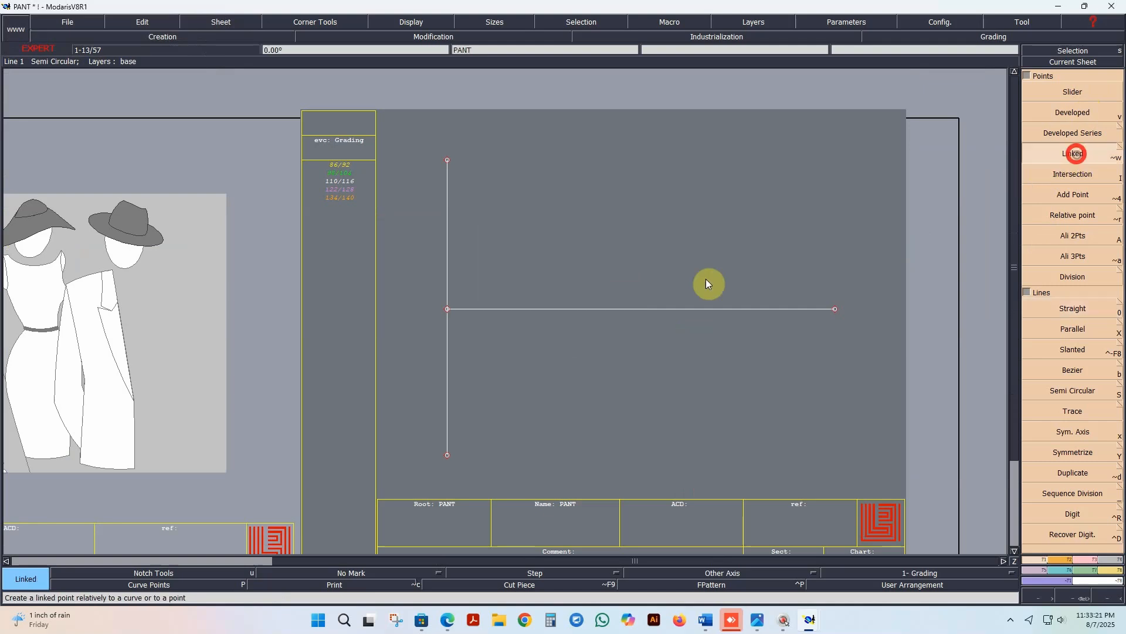
{"action": "left_click", "coordinate": [448, 309]}
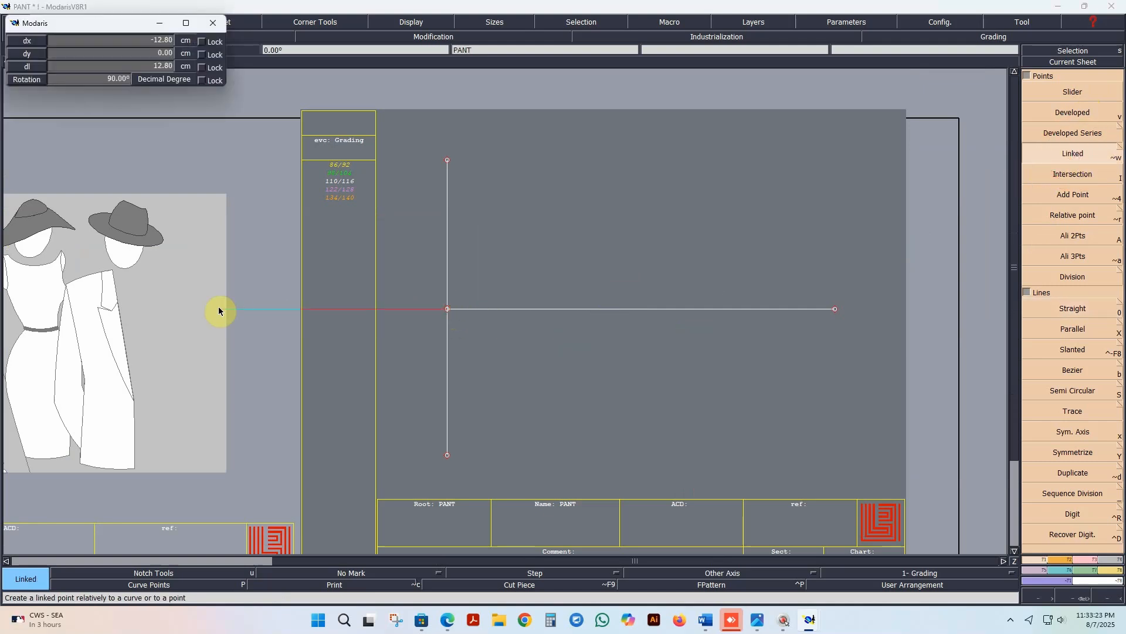
{"action": "left_click", "coordinate": [200, 309]}
{"action": "left_click", "coordinate": [1094, 310]}
{"action": "left_click", "coordinate": [447, 308]}
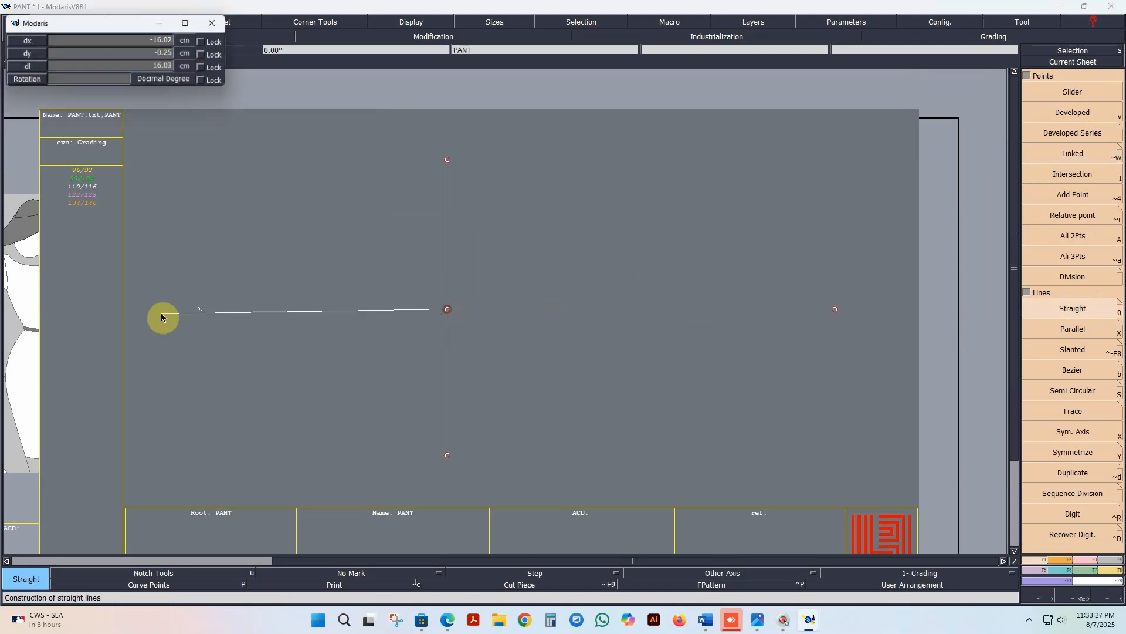
{"action": "left_click", "coordinate": [199, 308]}
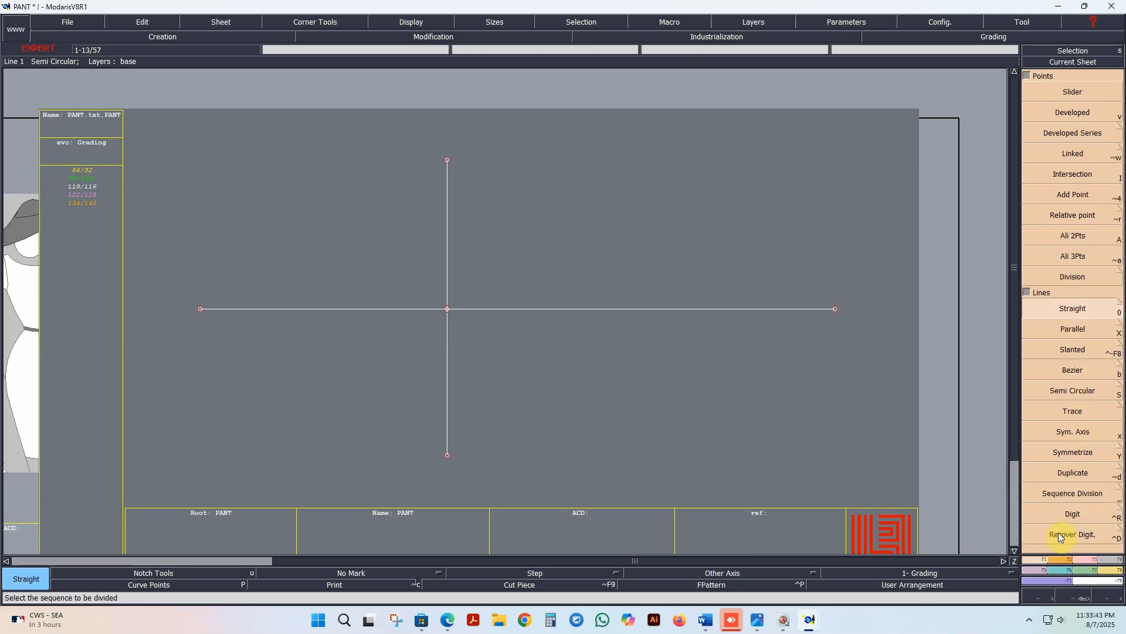
Step: Reshape the vertical lines, moving the upper end farther up and the lower end to about 12.2 cm below the intersection
{"action": "left_click", "coordinate": [1090, 559]}
{"action": "left_click", "coordinate": [1085, 269]}
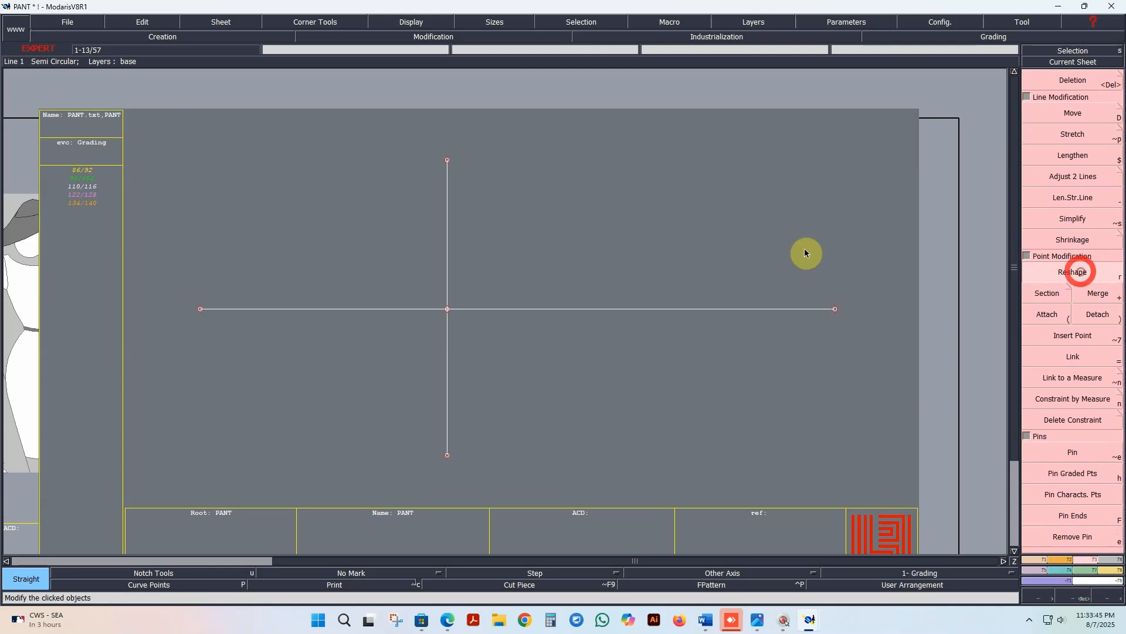
{"action": "left_click_drag", "start_coordinate": [448, 159], "coordinate": [463, 79]}
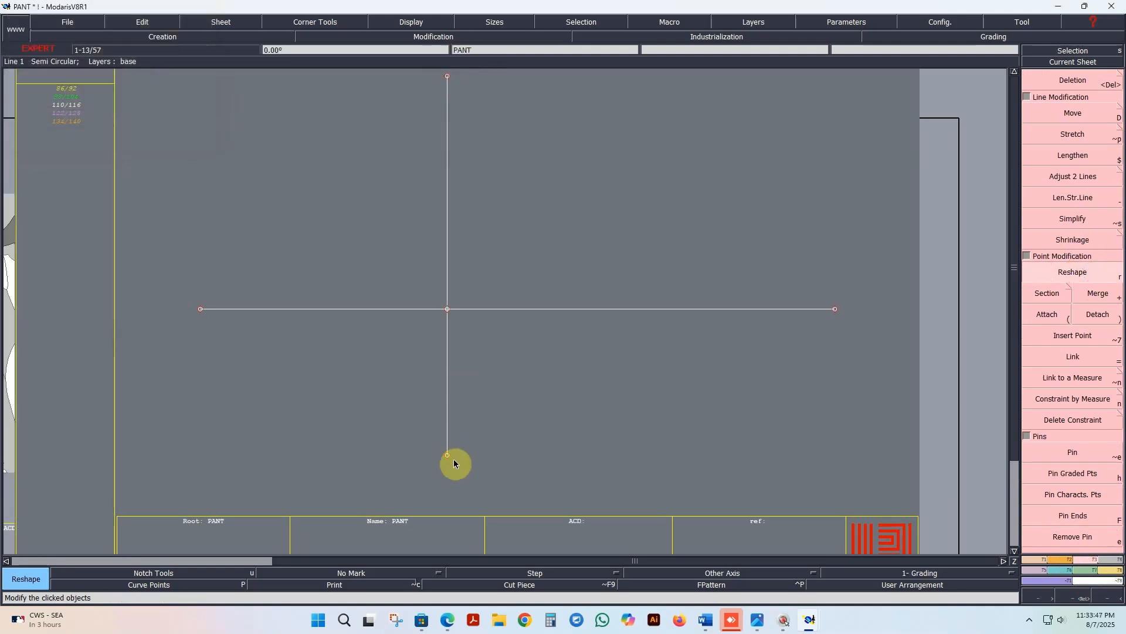
{"action": "left_click_drag", "start_coordinate": [447, 454], "coordinate": [445, 525]}
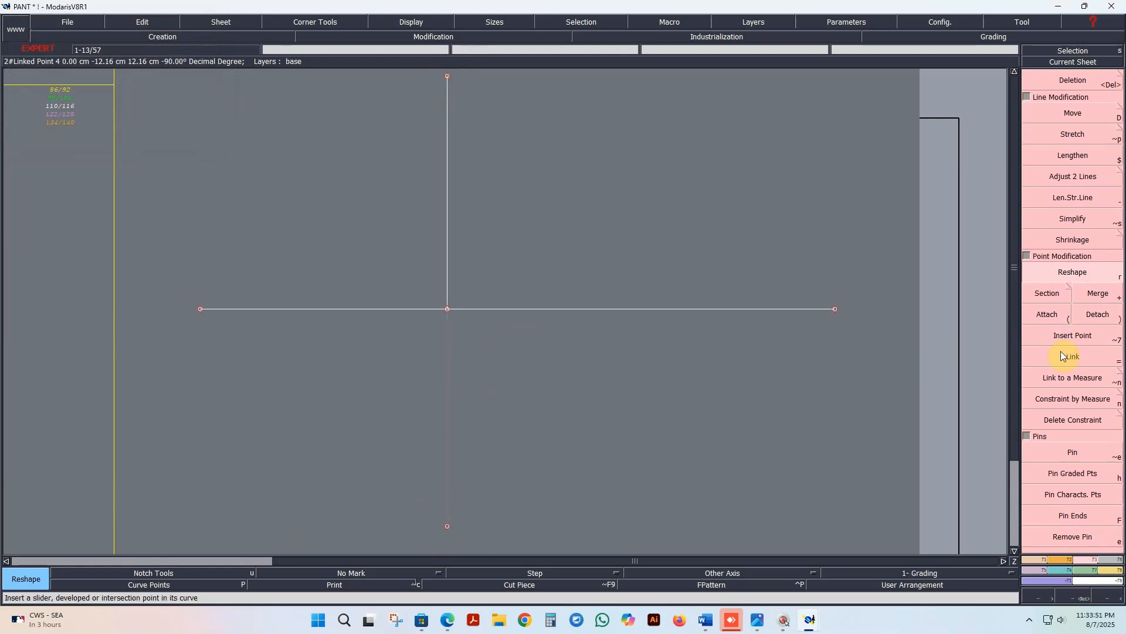
Step: Create developed points from the intersection on the upper and lower vertical lines, each short of the line's outer end
{"action": "left_click", "coordinate": [1072, 404]}
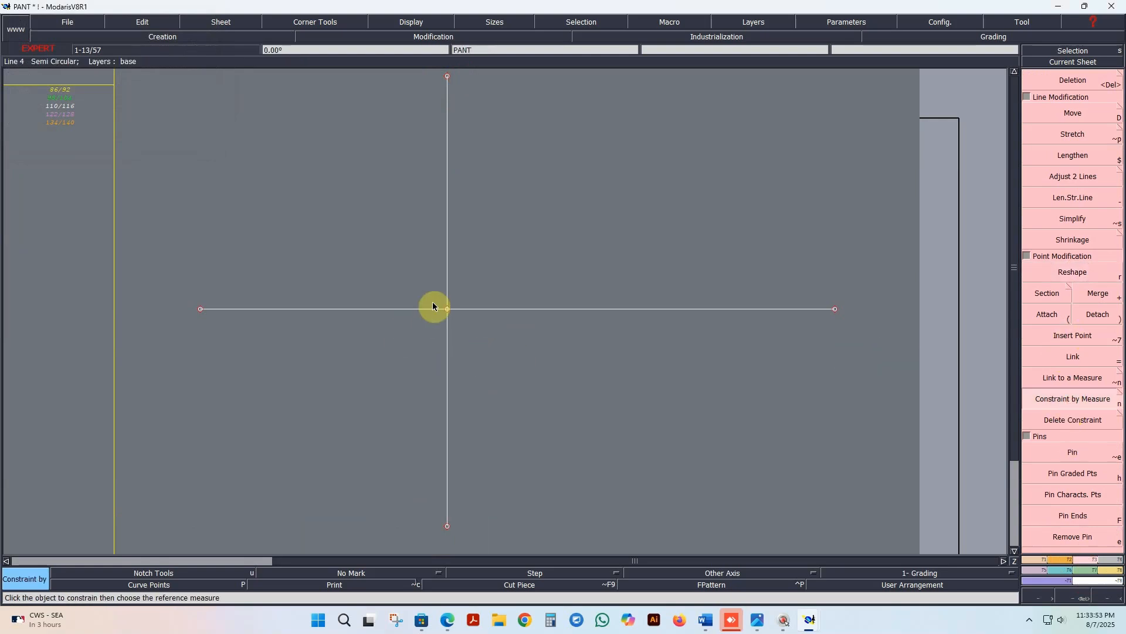
{"action": "left_click", "coordinate": [1056, 559]}
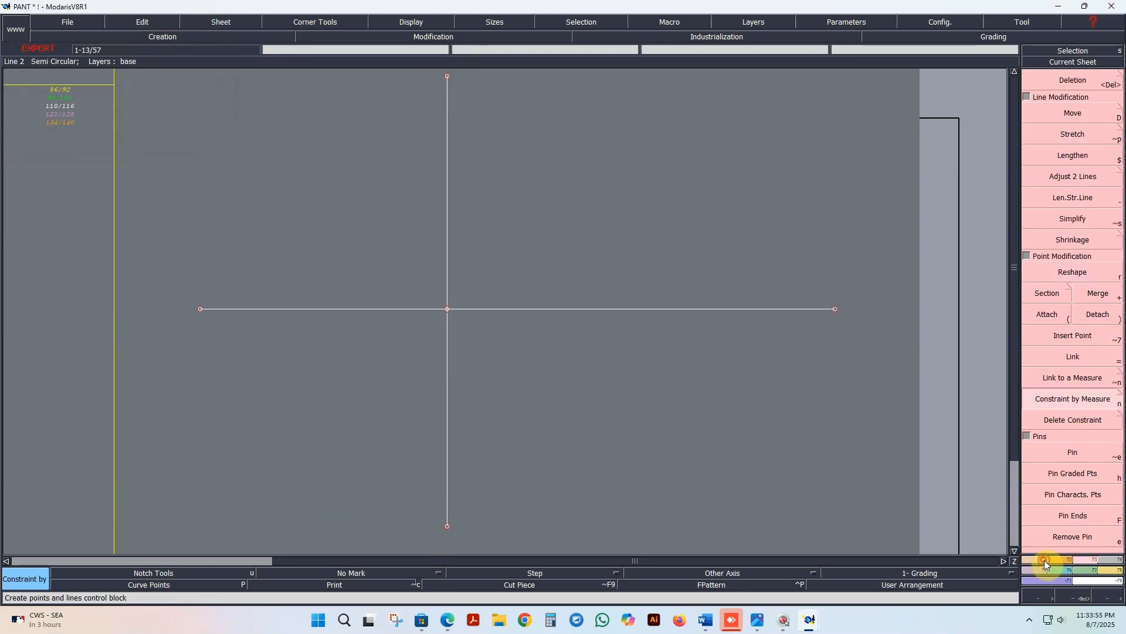
{"action": "left_click", "coordinate": [1075, 116]}
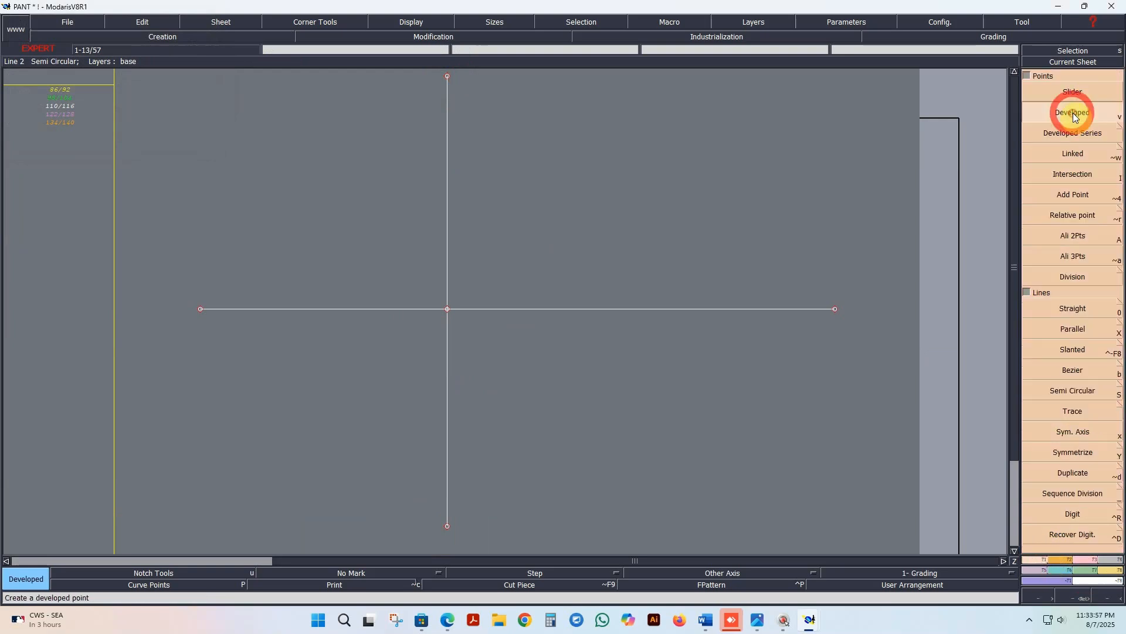
{"action": "left_click", "coordinate": [447, 309]}
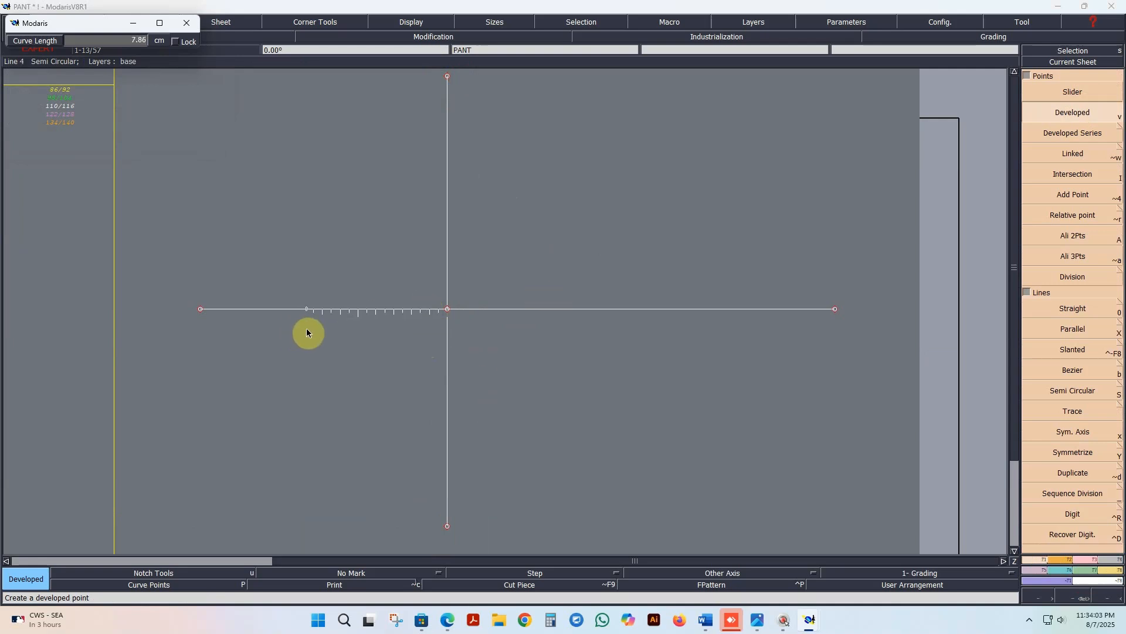
{"action": "key", "text": "space"}
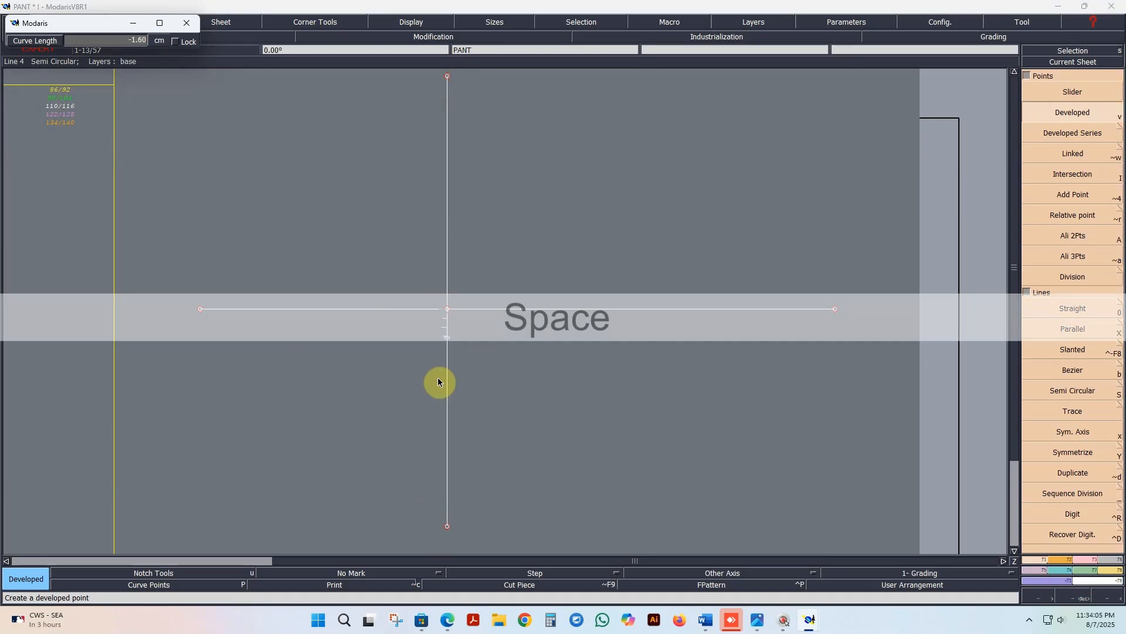
{"action": "left_click", "coordinate": [489, 126]}
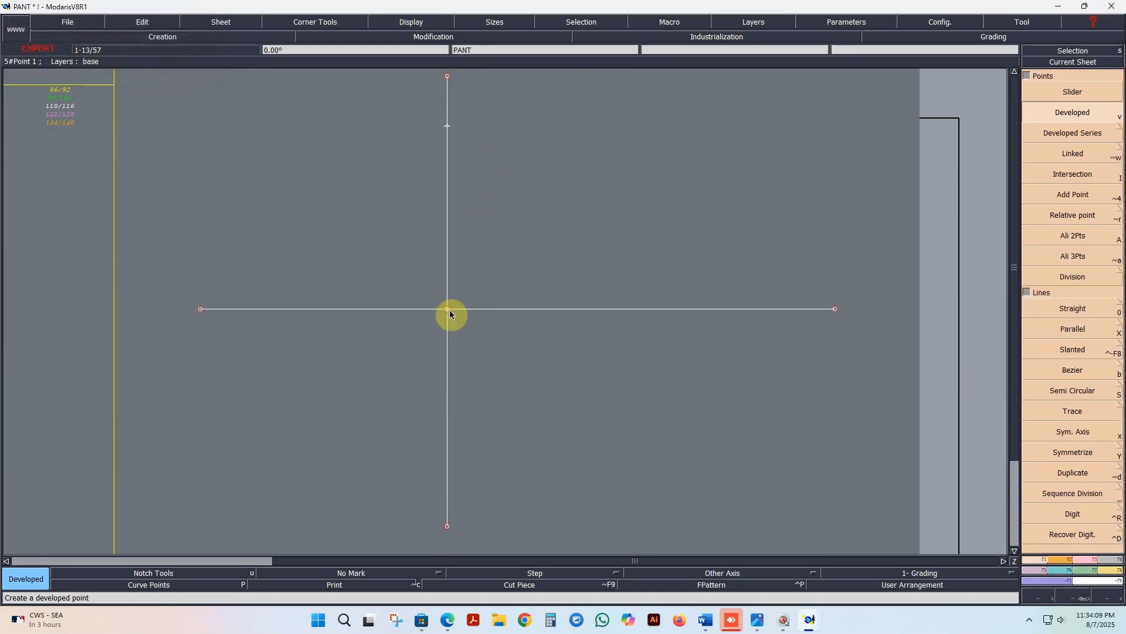
{"action": "left_click", "coordinate": [447, 310]}
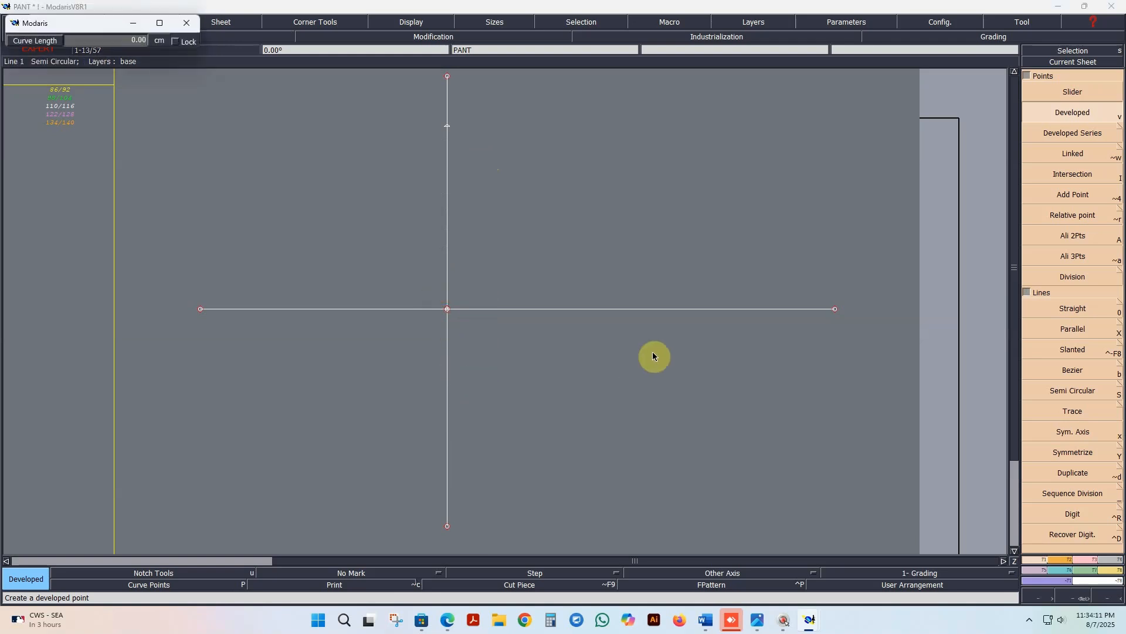
{"action": "key", "text": "space"}
{"action": "left_click", "coordinate": [457, 444]}
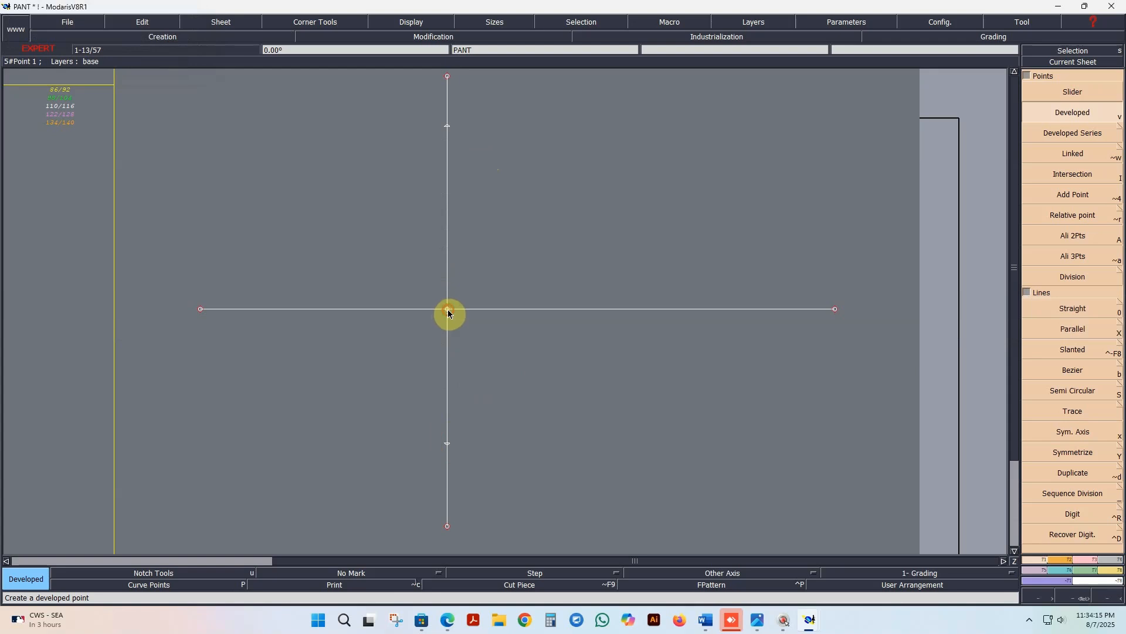
Step: Create a developed point on the right horizontal line about 14.2 cm from the intersection
{"action": "left_click", "coordinate": [447, 309]}
{"action": "key", "text": "space"}
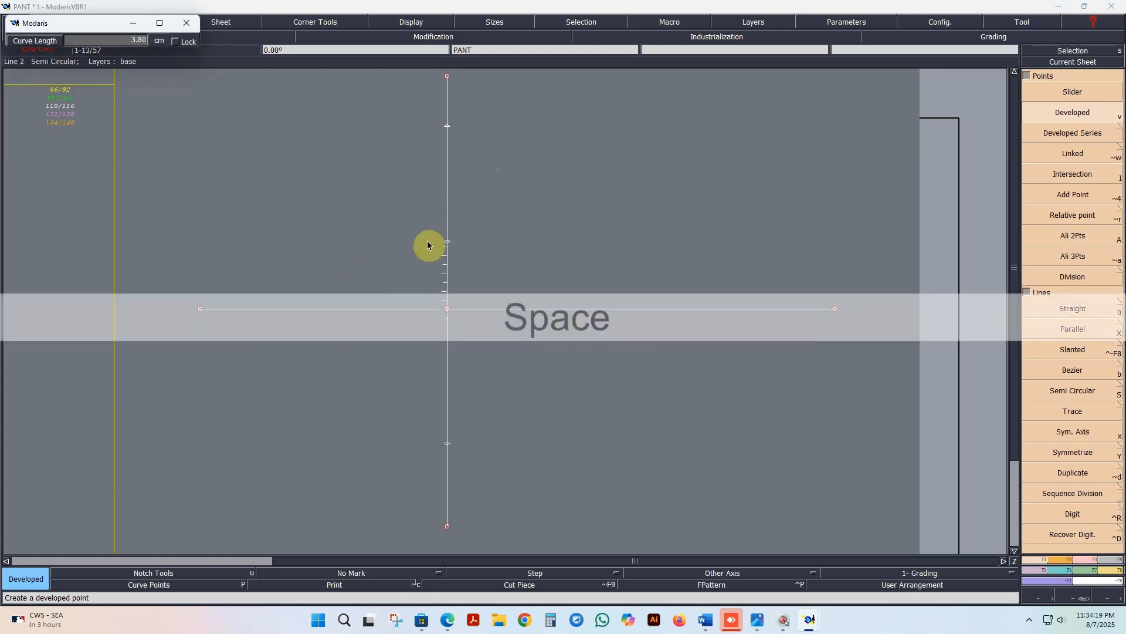
{"action": "left_click", "coordinate": [700, 321]}
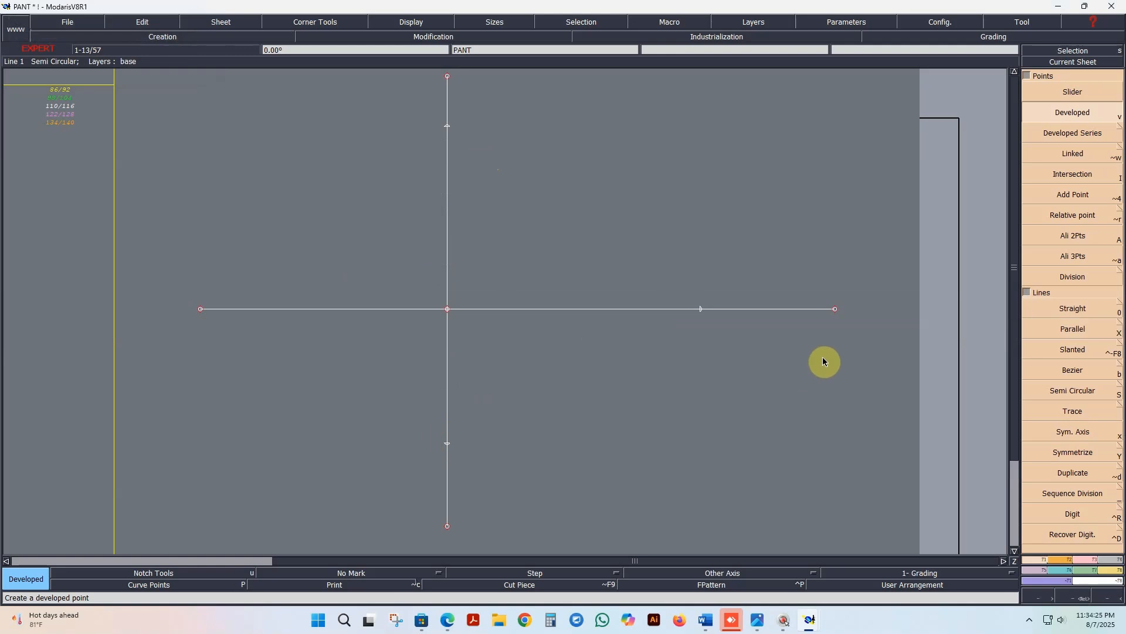
Step: Constrain the developed point on the right horizontal line by the Inside seam measure
{"action": "left_click", "coordinate": [1081, 560]}
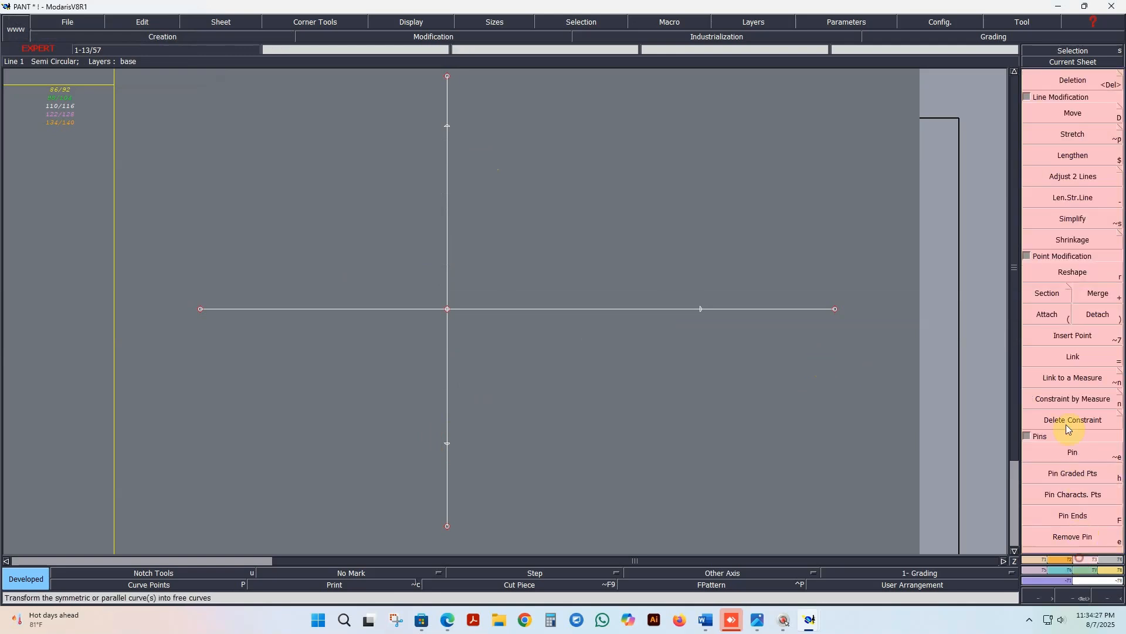
{"action": "left_click", "coordinate": [1066, 402]}
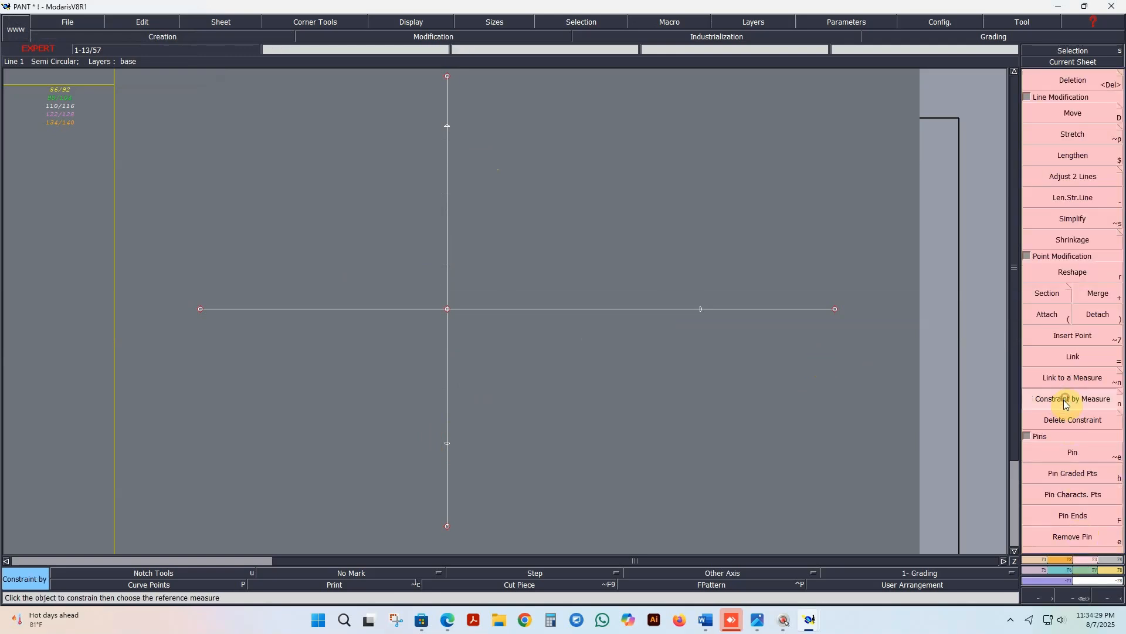
{"action": "left_click", "coordinate": [712, 319]}
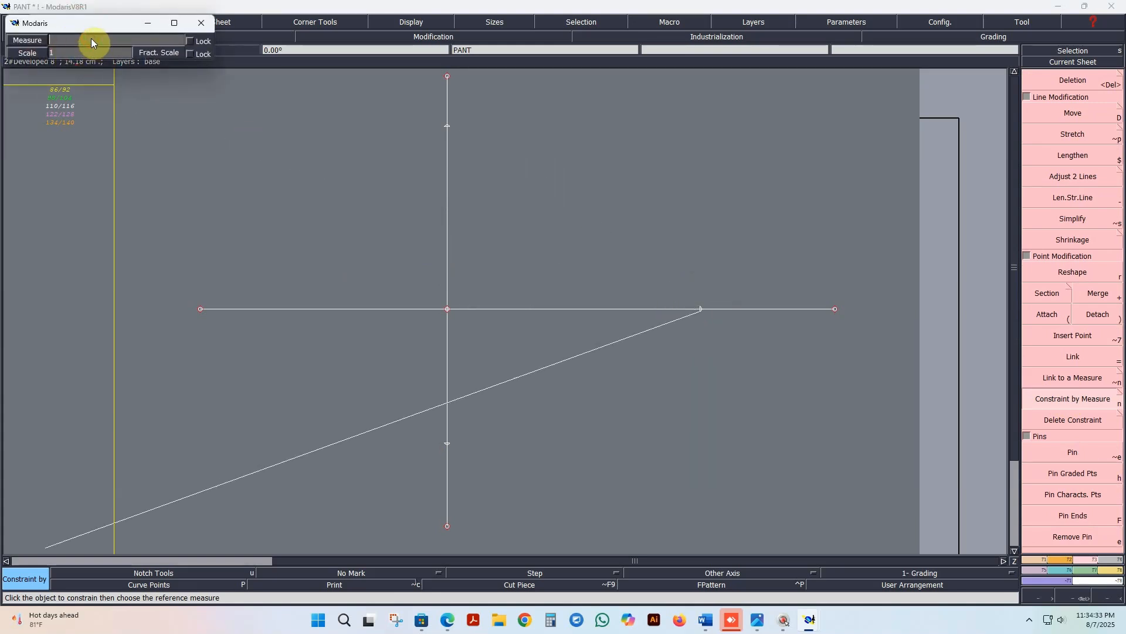
{"action": "key", "text": "Tab"}
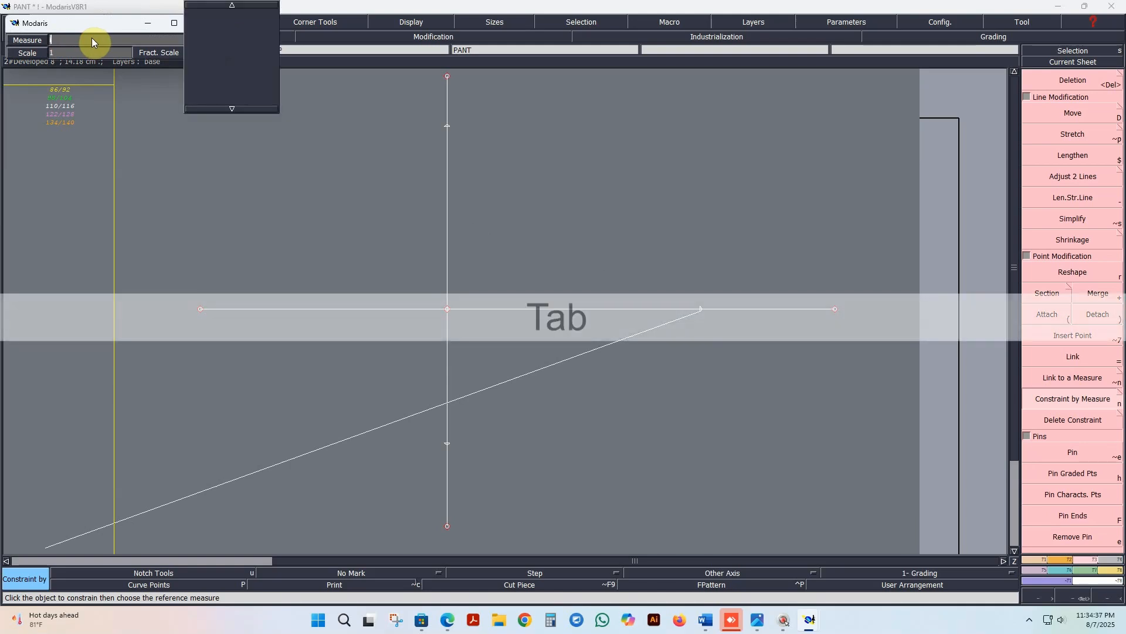
{"action": "key", "text": "BackSpace"}
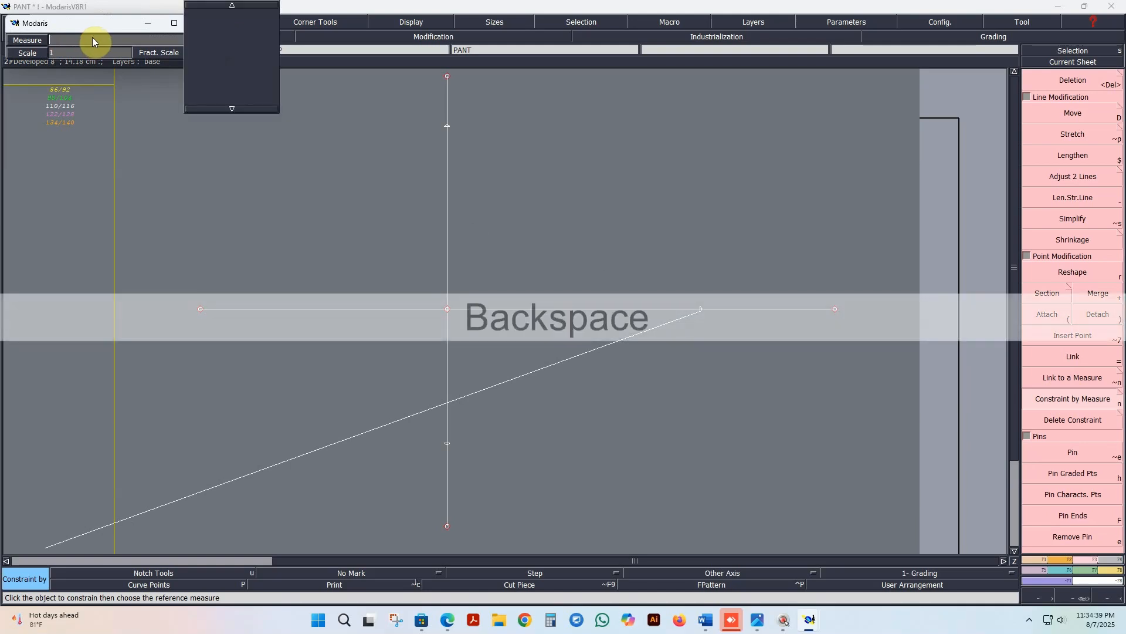
{"action": "key", "text": "Caps_Lock"}
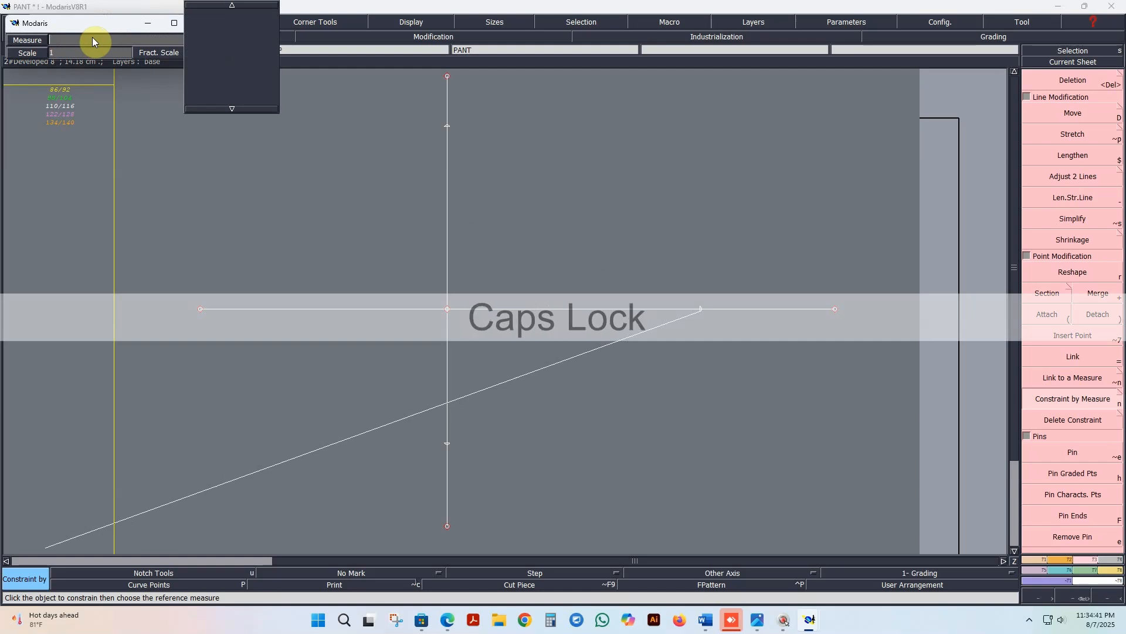
{"action": "type", "text": "I"}
{"action": "key", "text": "Tab"}
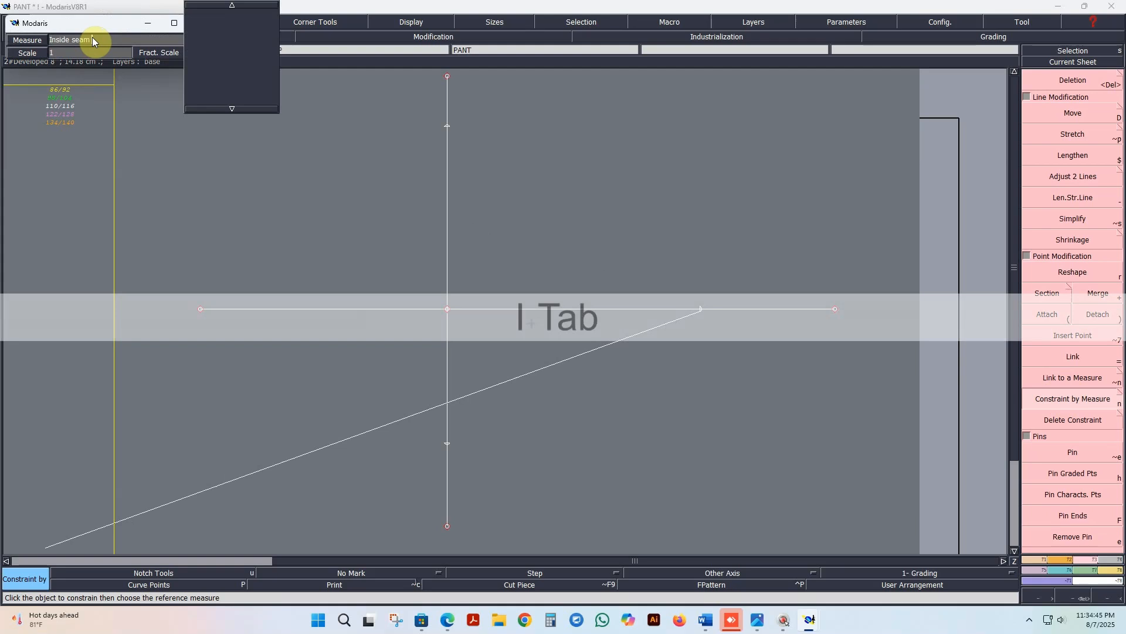
{"action": "key", "text": "Return"}
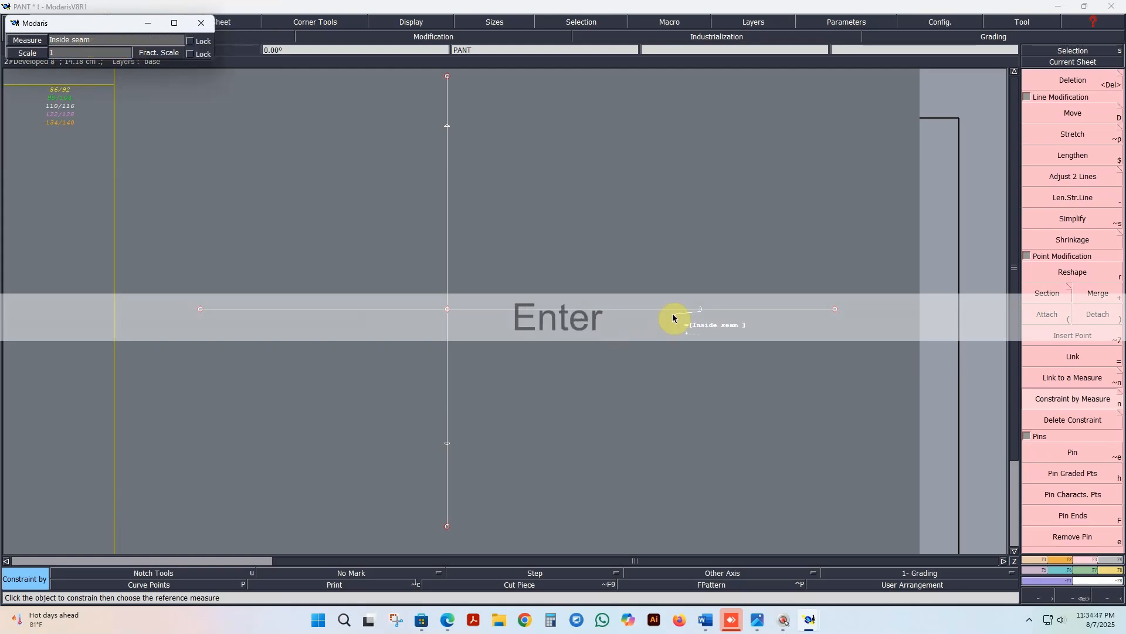
{"action": "left_click", "coordinate": [645, 311]}
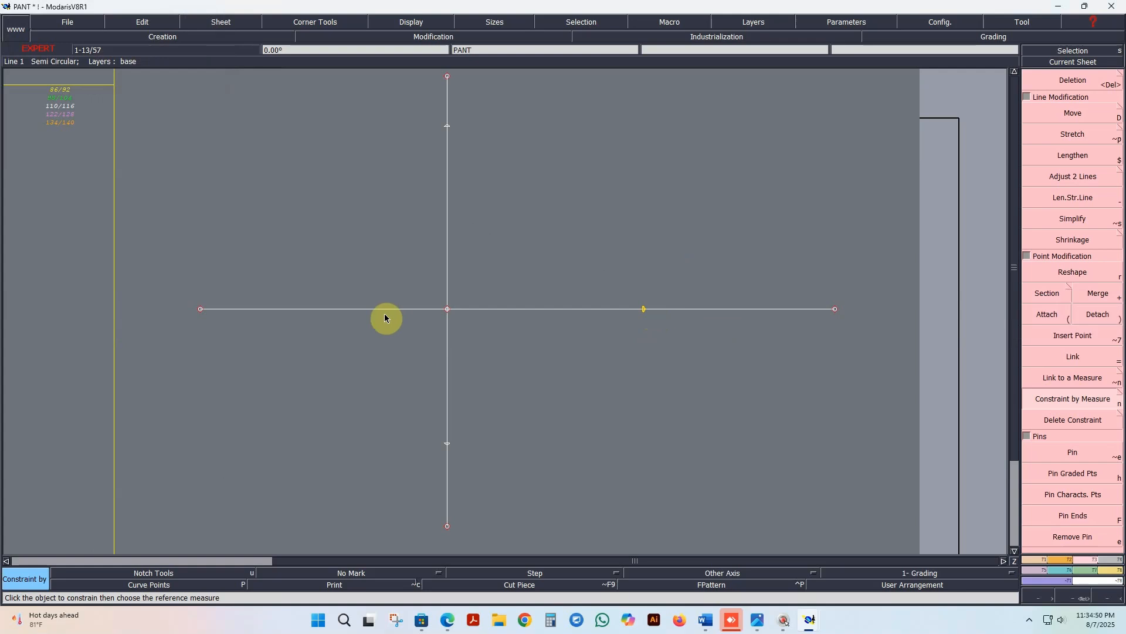
Step: Create linked points directly above the Inside seam point and about 7.6 cm directly below it
{"action": "left_click", "coordinate": [1041, 564]}
{"action": "left_click", "coordinate": [1093, 156]}
{"action": "left_click", "coordinate": [642, 311]}
{"action": "left_click", "coordinate": [674, 118]}
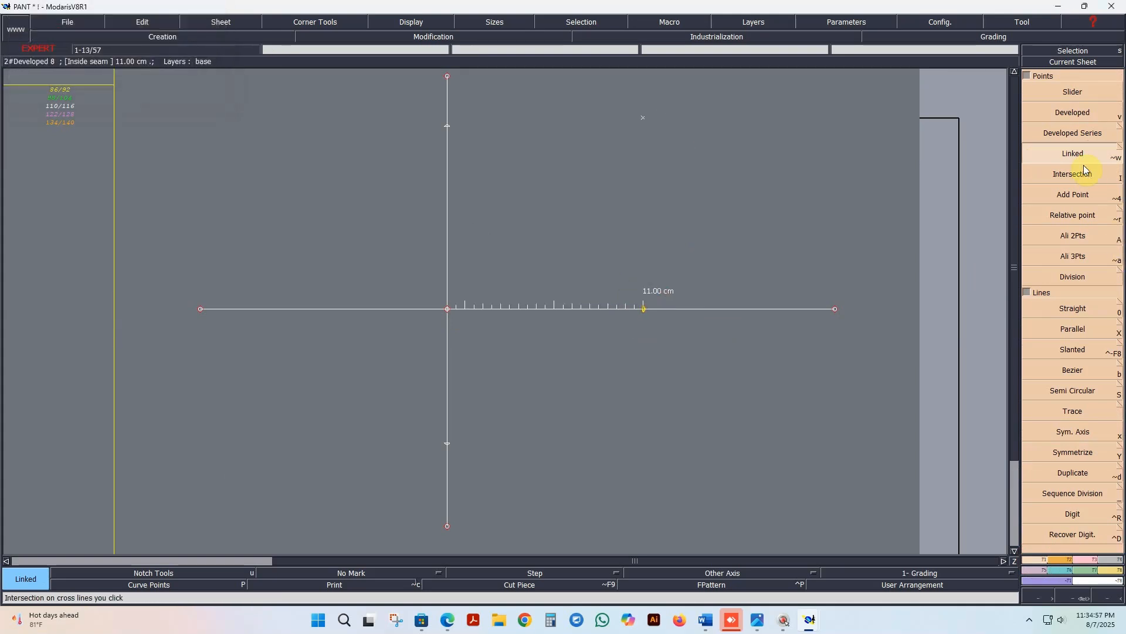
{"action": "left_click", "coordinate": [645, 317]}
{"action": "left_click", "coordinate": [645, 447]}
Step: Join the Inside seam point to the linked points above and below it with straight vertical lines
{"action": "left_click", "coordinate": [1073, 308]}
{"action": "left_click", "coordinate": [643, 309]}
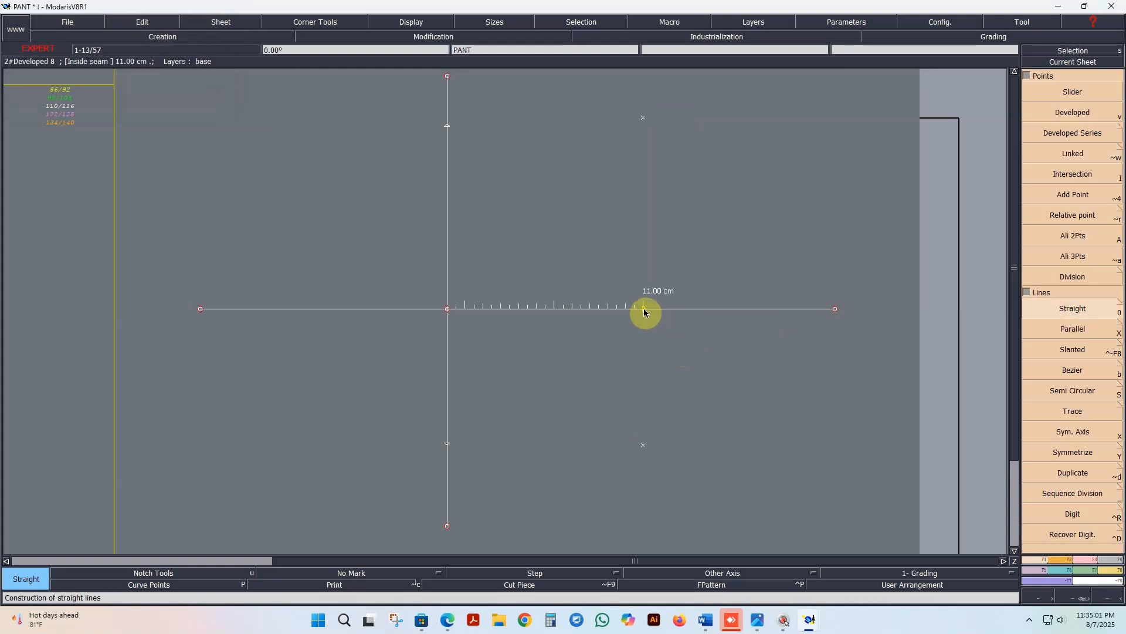
{"action": "left_click", "coordinate": [644, 118]}
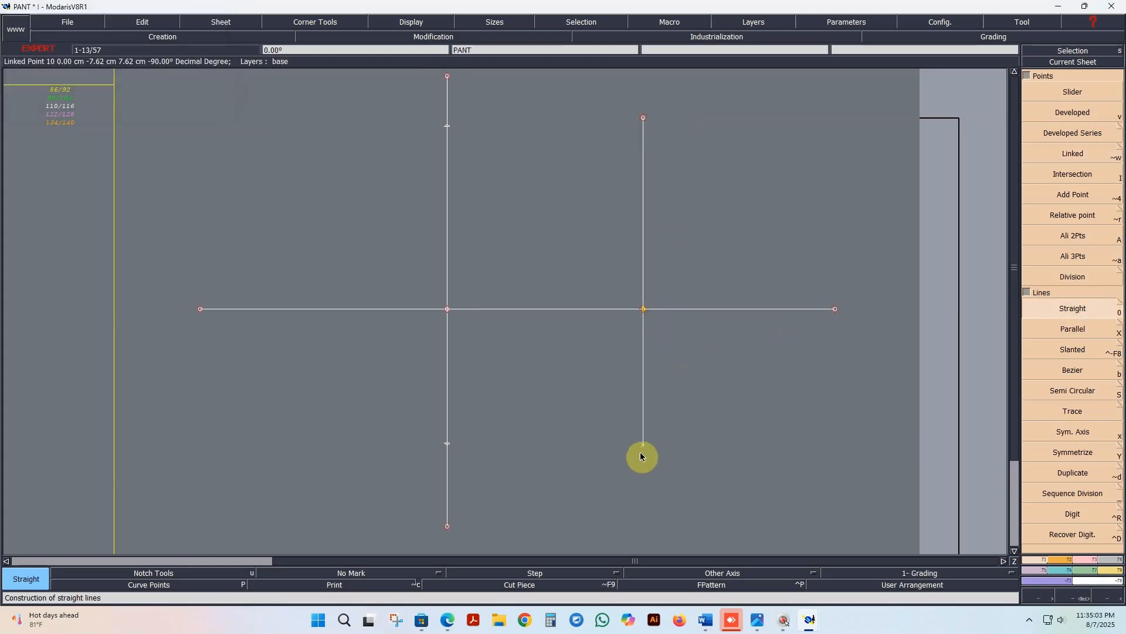
{"action": "left_click", "coordinate": [645, 447]}
{"action": "left_click", "coordinate": [643, 309]}
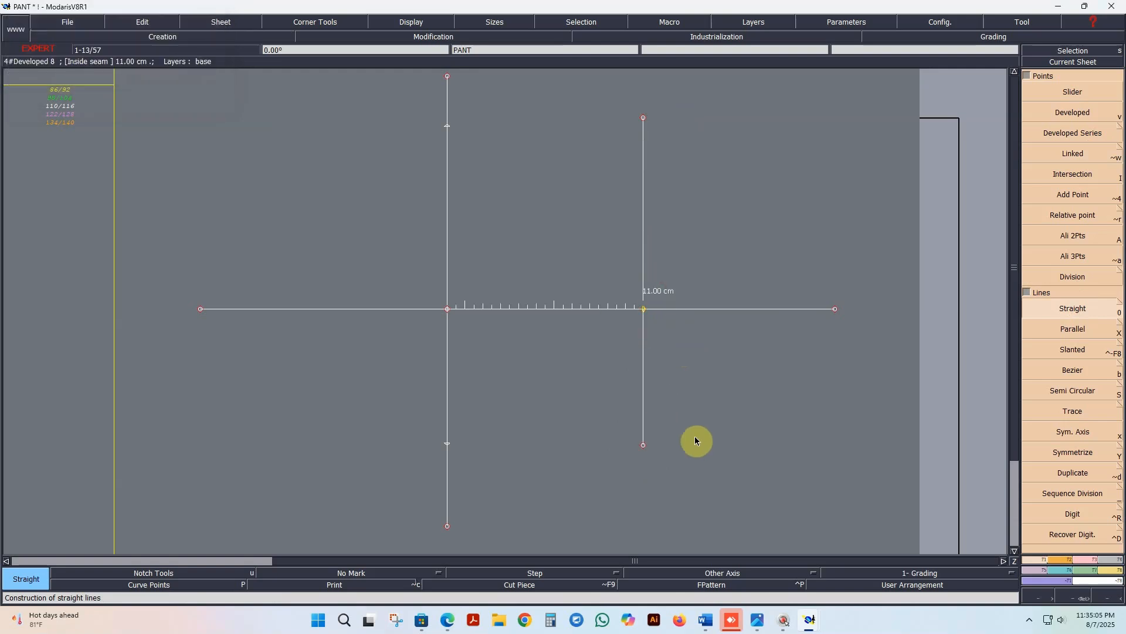
Step: Create a developed point from the Inside seam point on the lower vertical line, just above its lower end
{"action": "left_click", "coordinate": [1081, 133]}
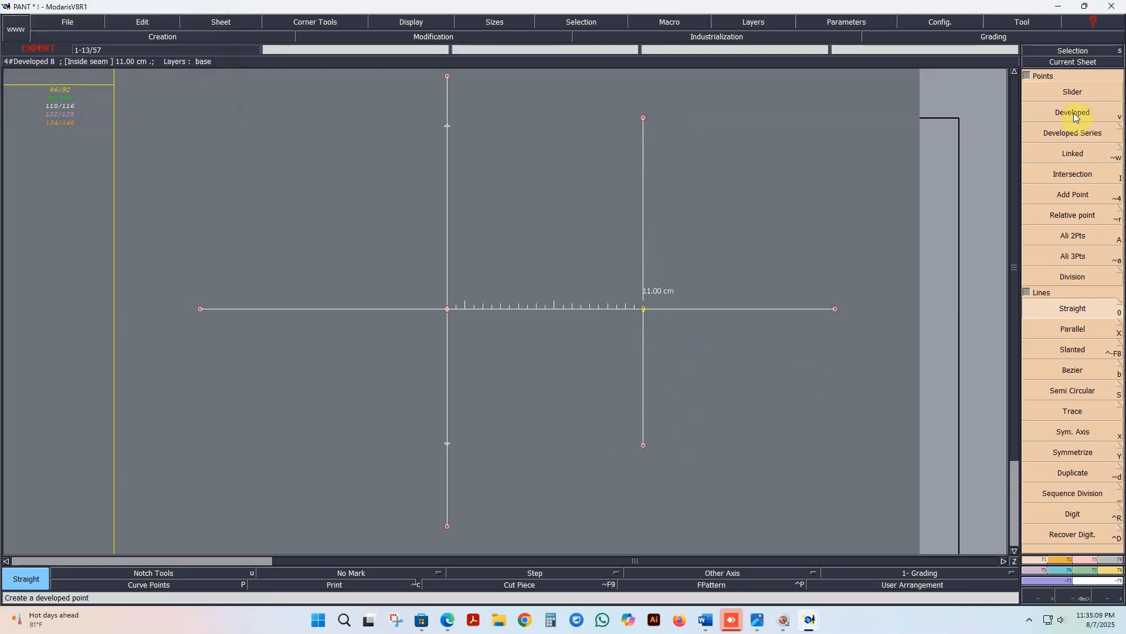
{"action": "left_click", "coordinate": [1075, 113]}
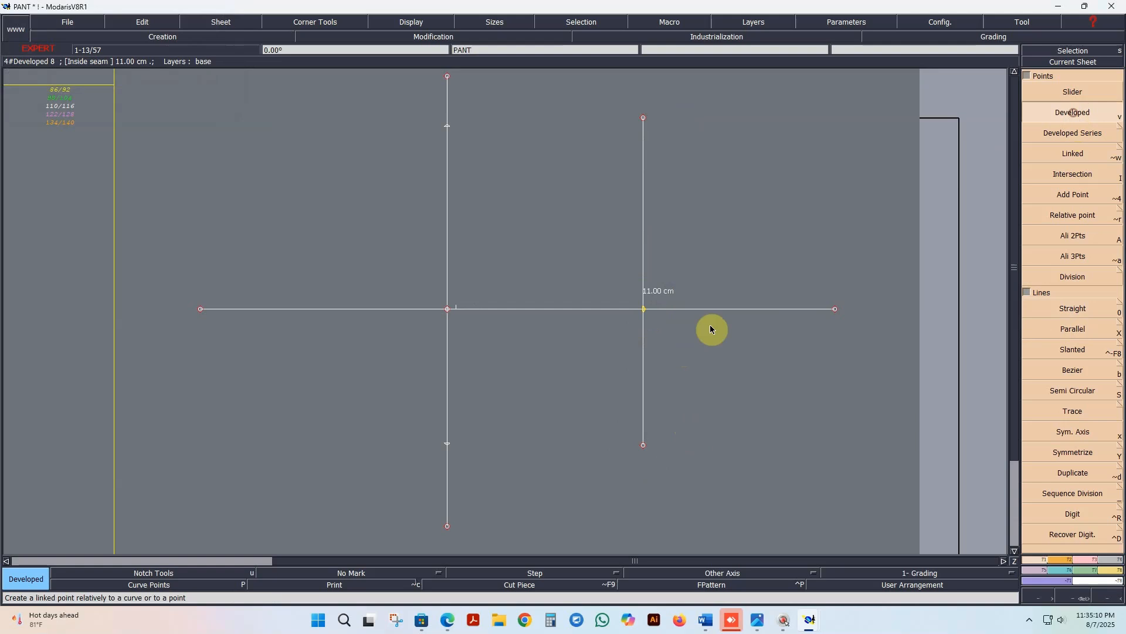
{"action": "left_click", "coordinate": [643, 309]}
{"action": "left_click", "coordinate": [664, 437]}
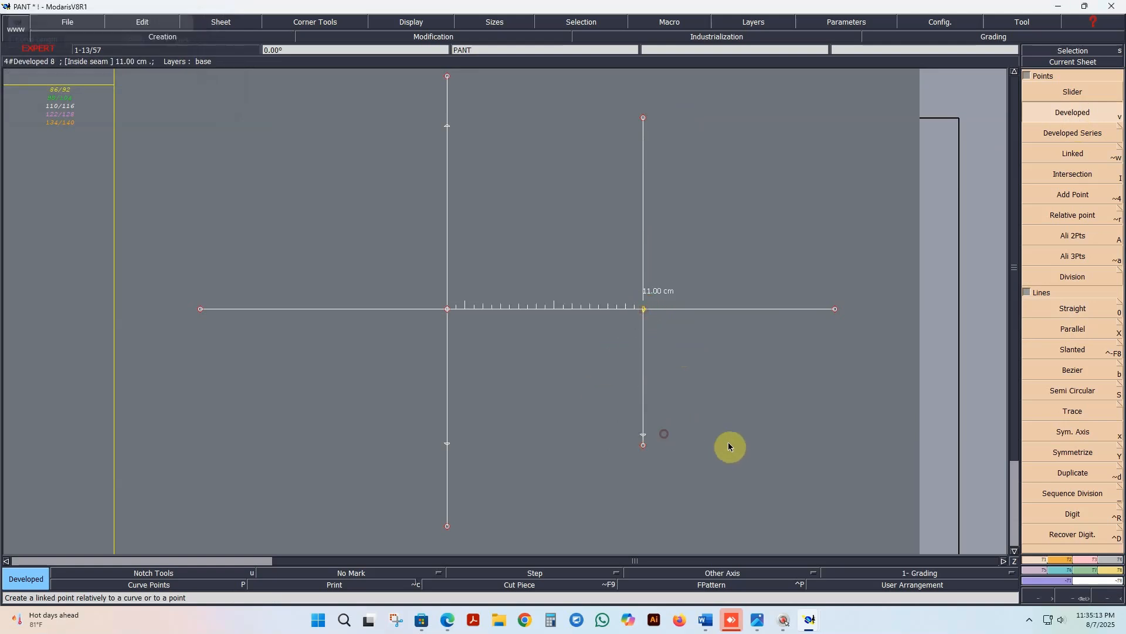
{"action": "left_click", "coordinate": [1066, 457]}
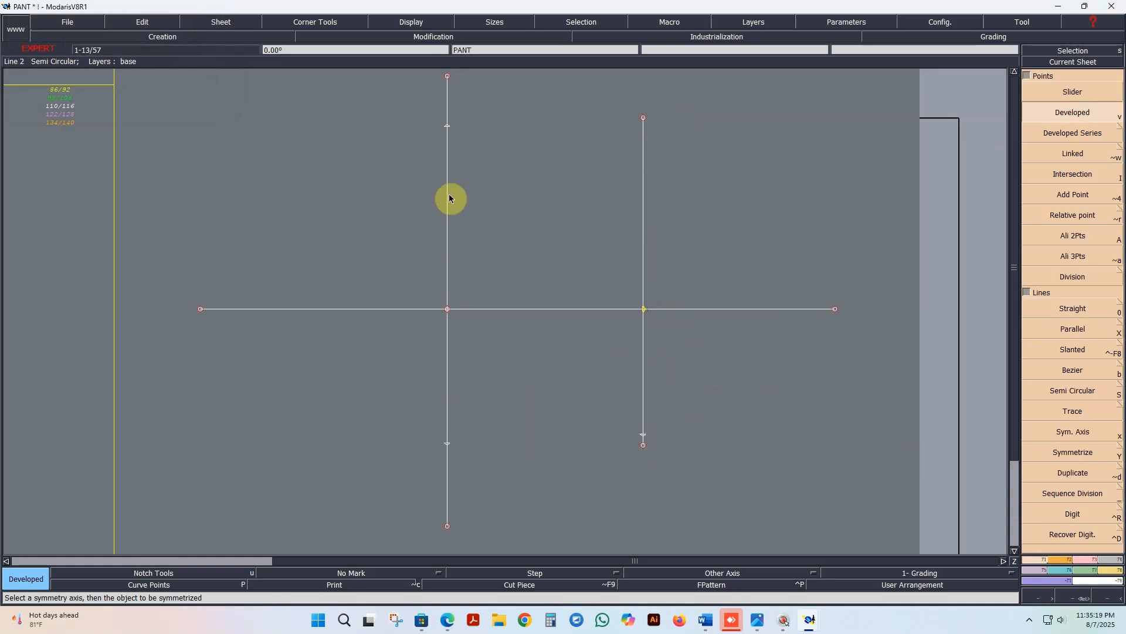
Step: Constrain the developed point near the top of the left vertical line by the Thigh measure at a scale of 1/2
{"action": "left_click", "coordinate": [1085, 561]}
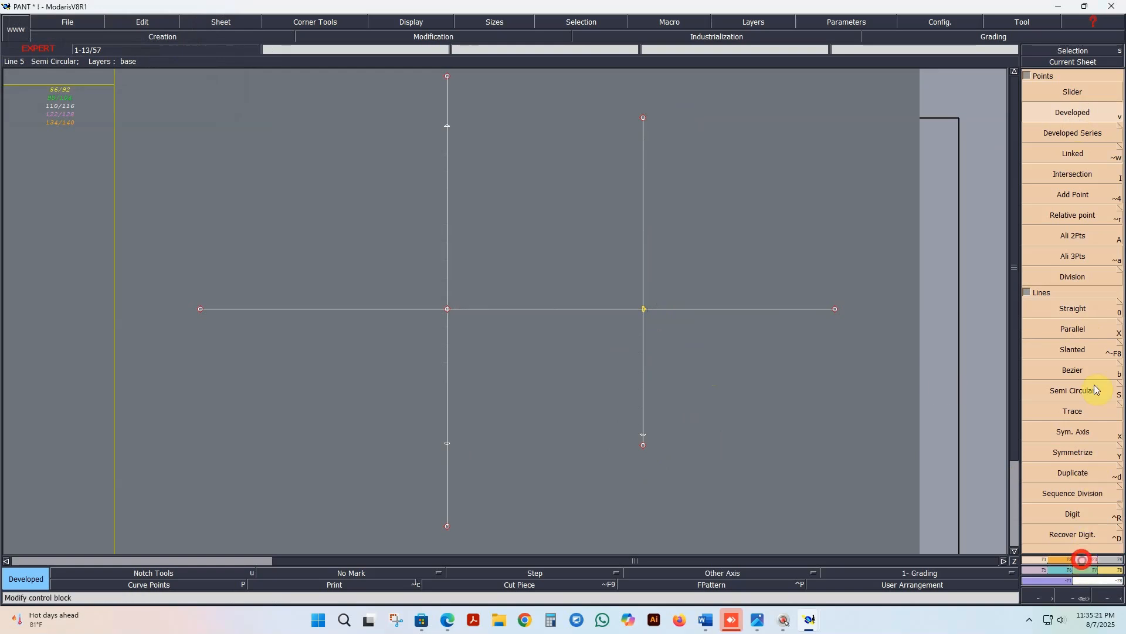
{"action": "left_click", "coordinate": [1079, 393]}
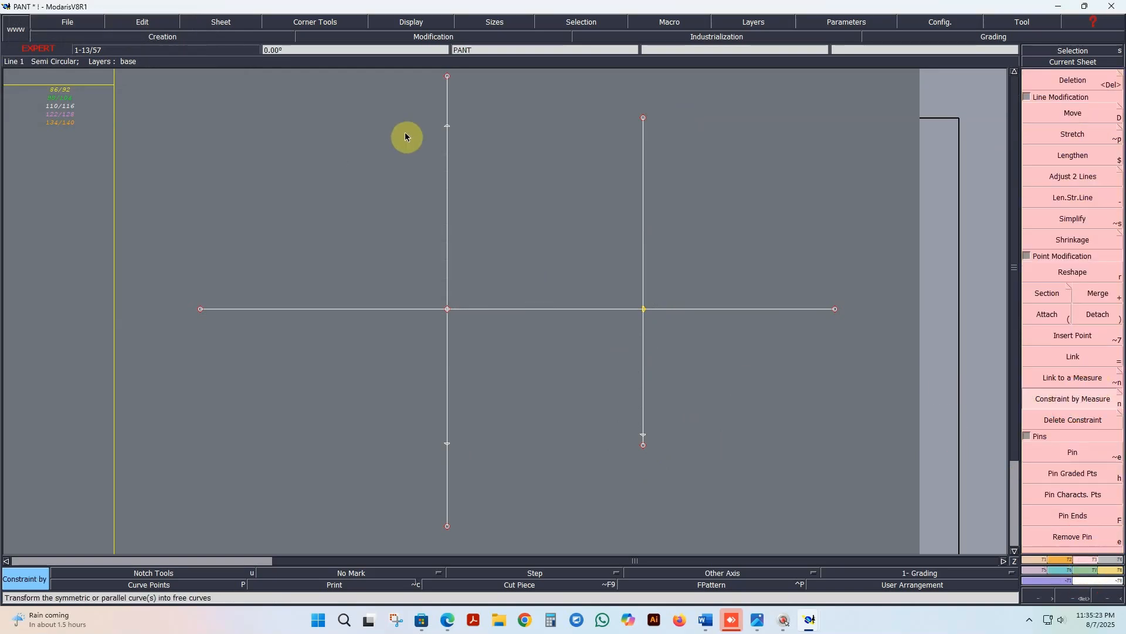
{"action": "left_click", "coordinate": [445, 131]}
{"action": "left_click", "coordinate": [71, 52]}
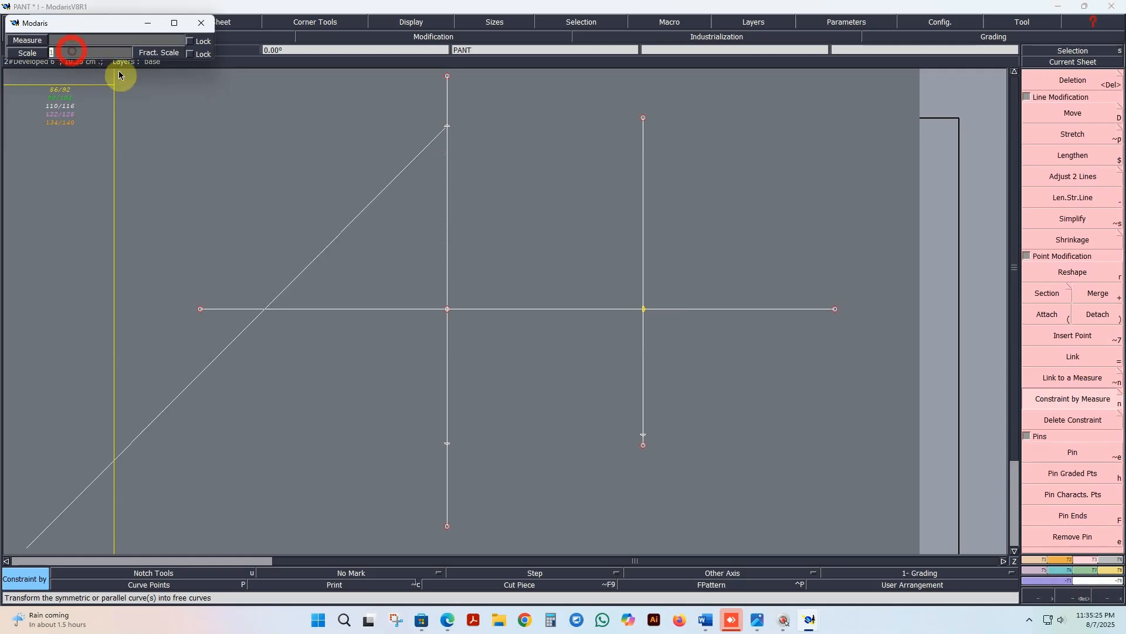
{"action": "type", "text": ".5"}
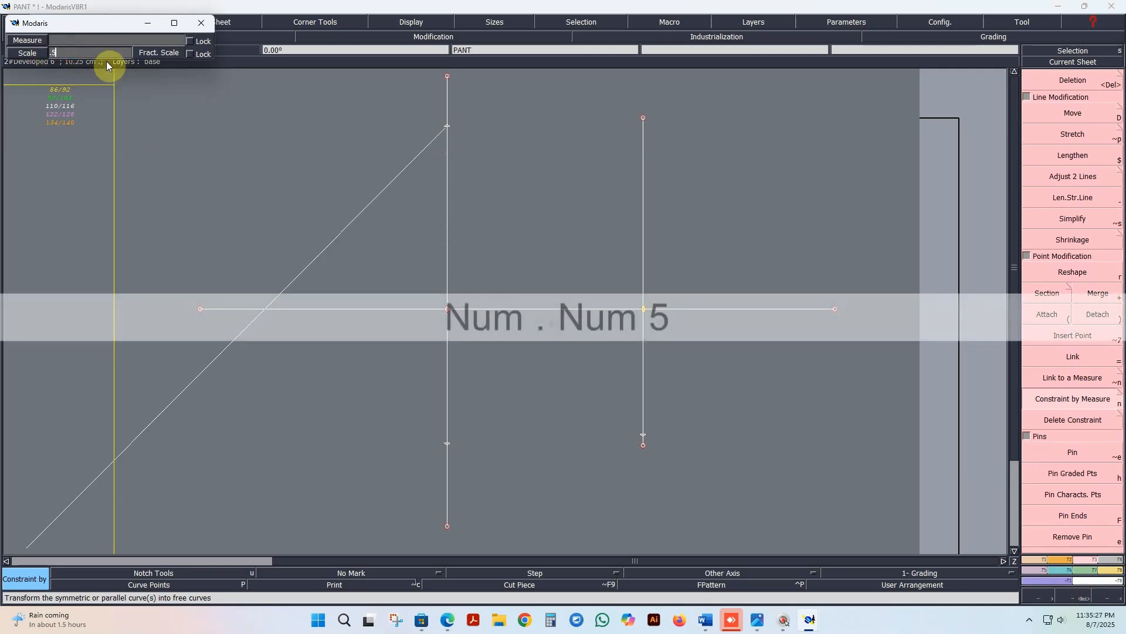
{"action": "key", "text": "Return"}
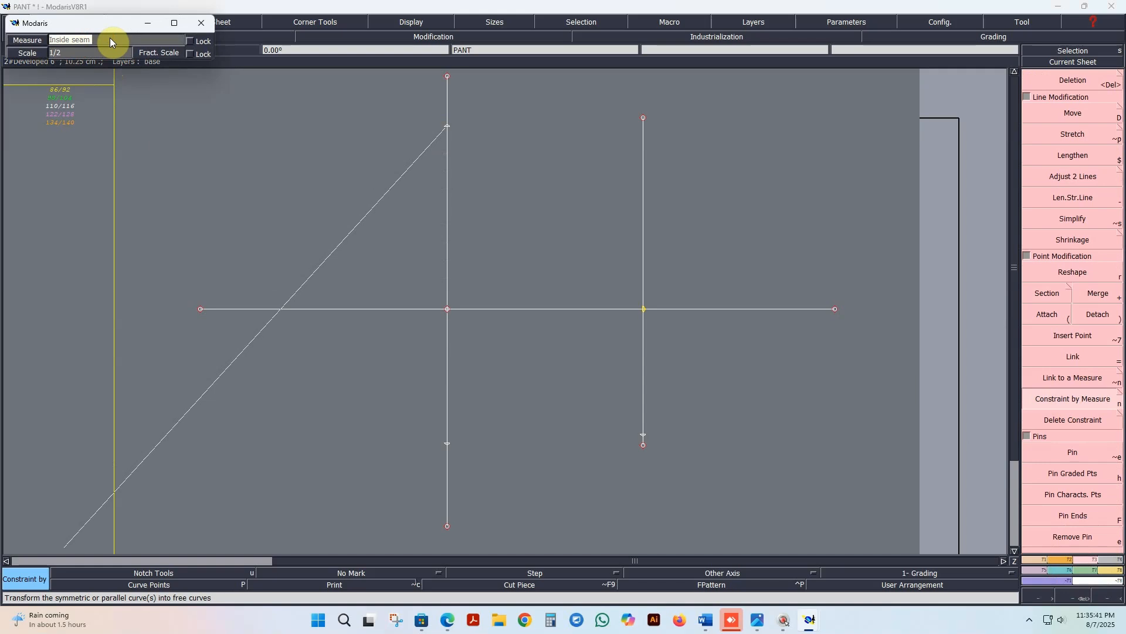
{"action": "type", "text": "T"}
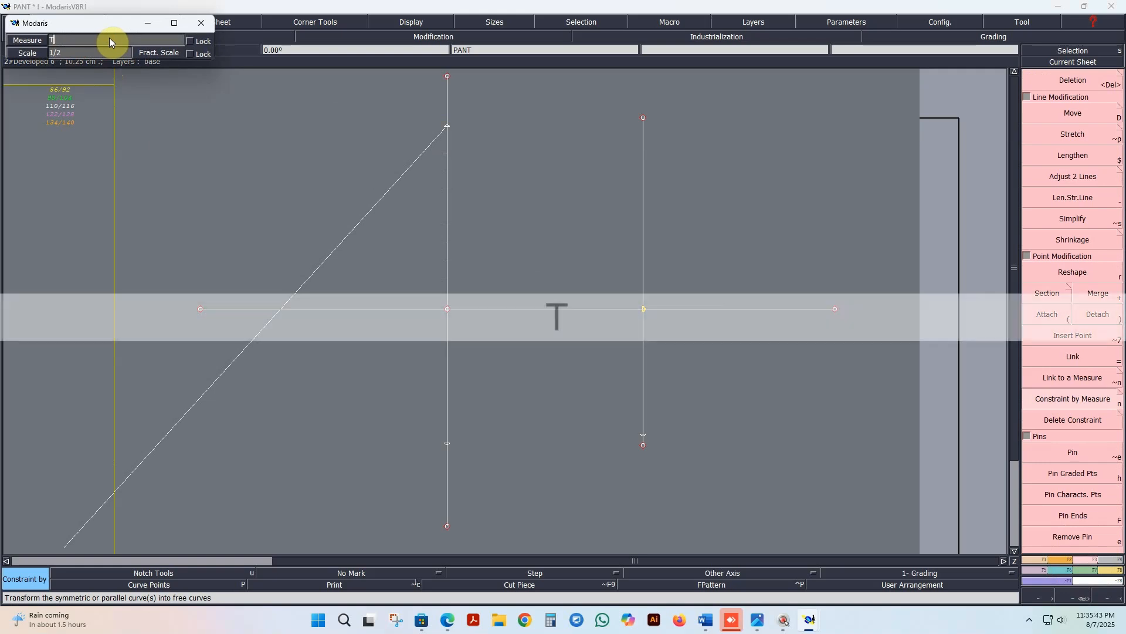
{"action": "key", "text": "Tab"}
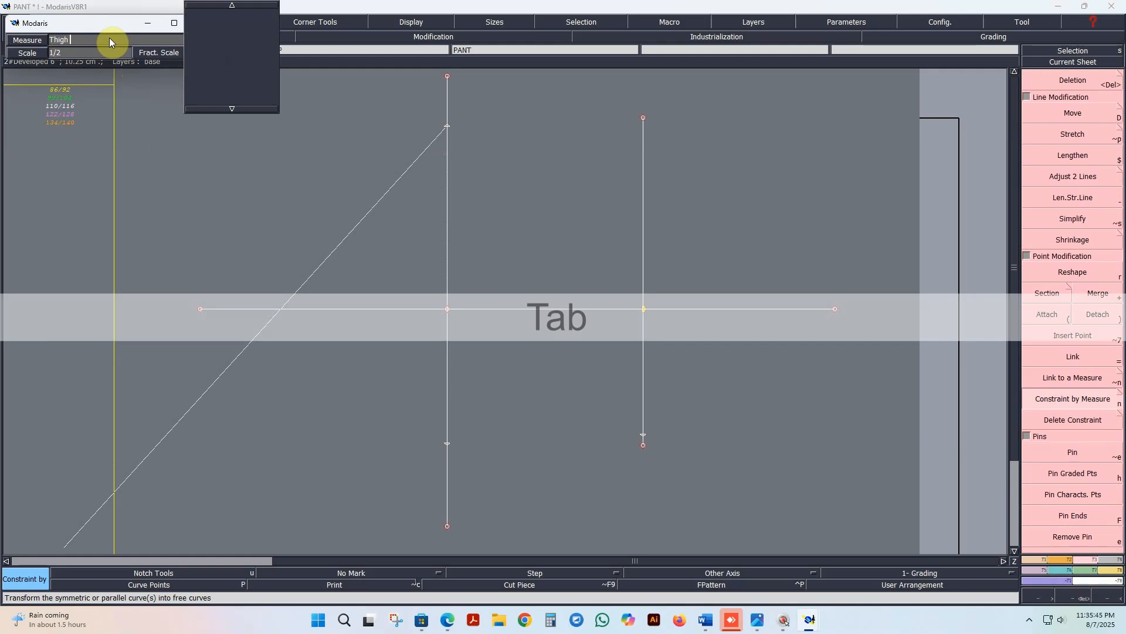
{"action": "key", "text": "Return"}
{"action": "left_click", "coordinate": [264, 183]}
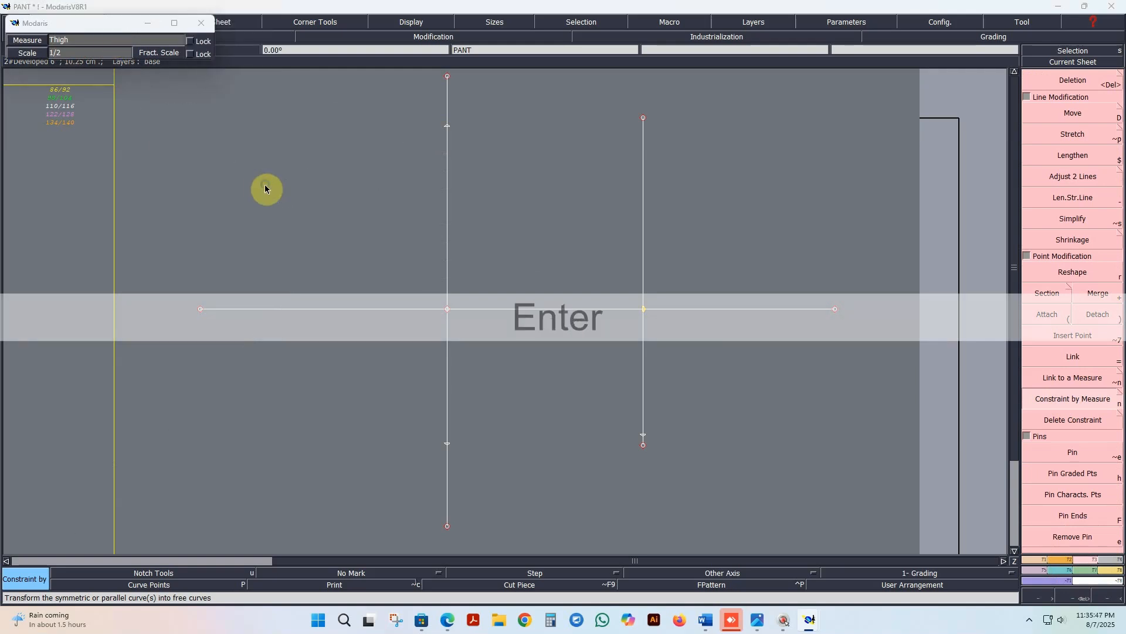
Step: Name the new half-thigh measure THAI 1/2
{"action": "type", "text": "THAI"}
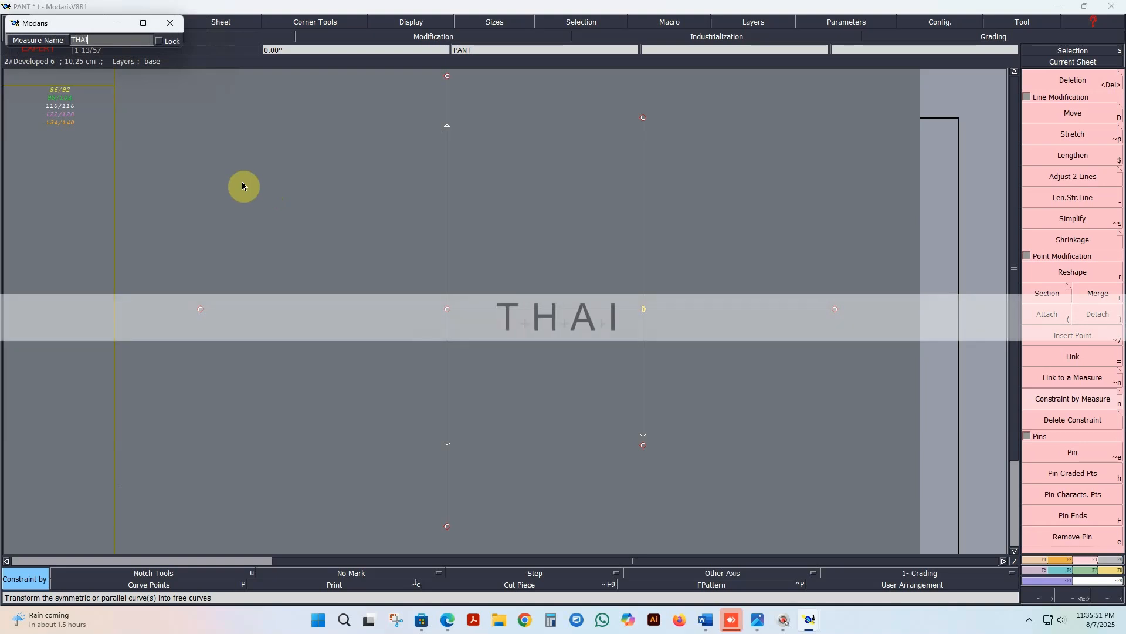
{"action": "type", "text": " 1/2"}
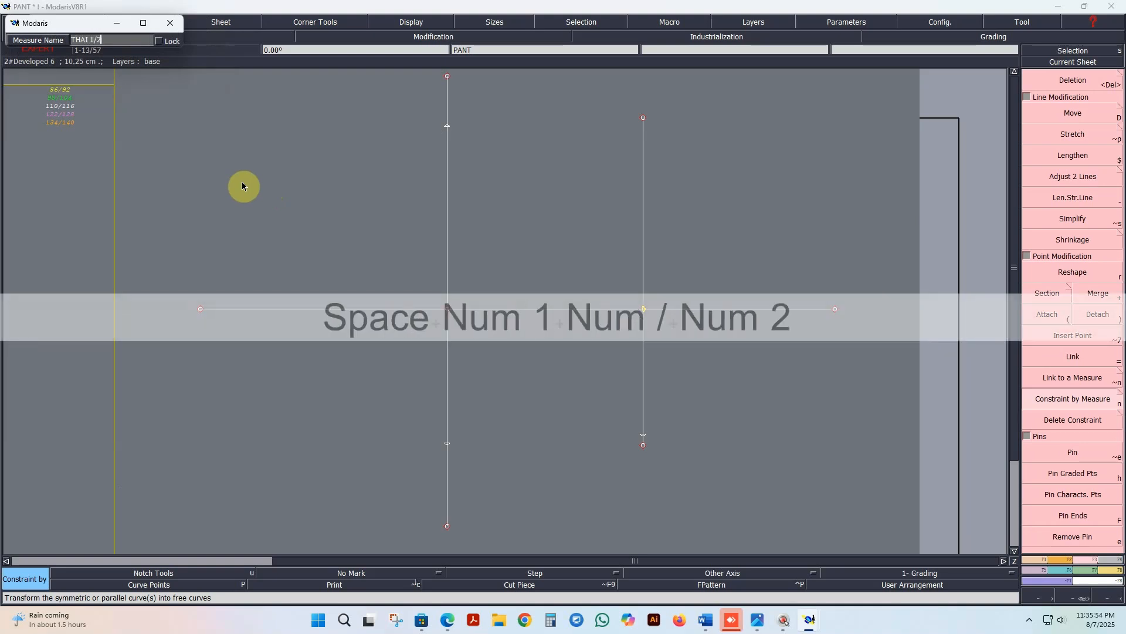
{"action": "key", "text": "Return"}
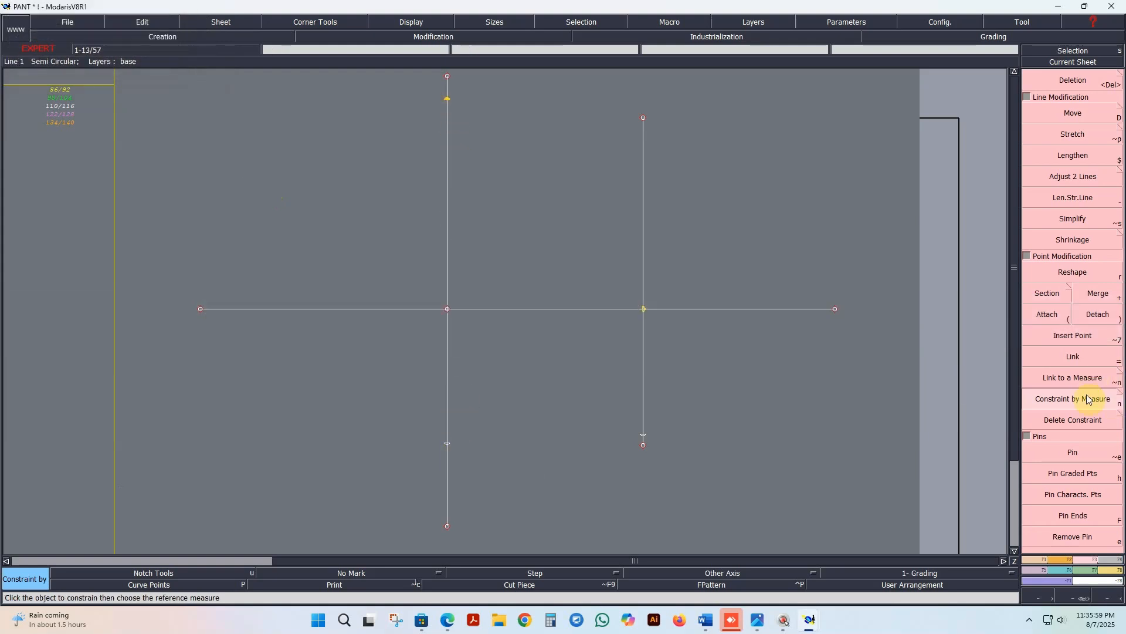
Step: Link the lower developed point on the left vertical line to the THAI 1/2 point at its upper end
{"action": "left_click", "coordinate": [1079, 359]}
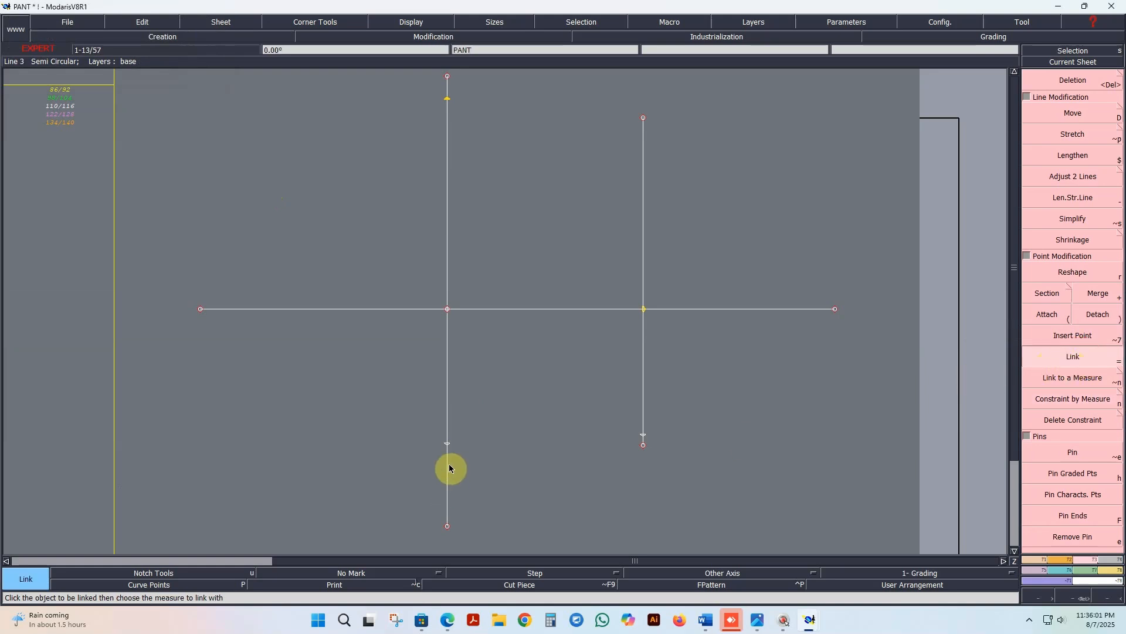
{"action": "left_click", "coordinate": [447, 444]}
{"action": "left_click", "coordinate": [451, 106]}
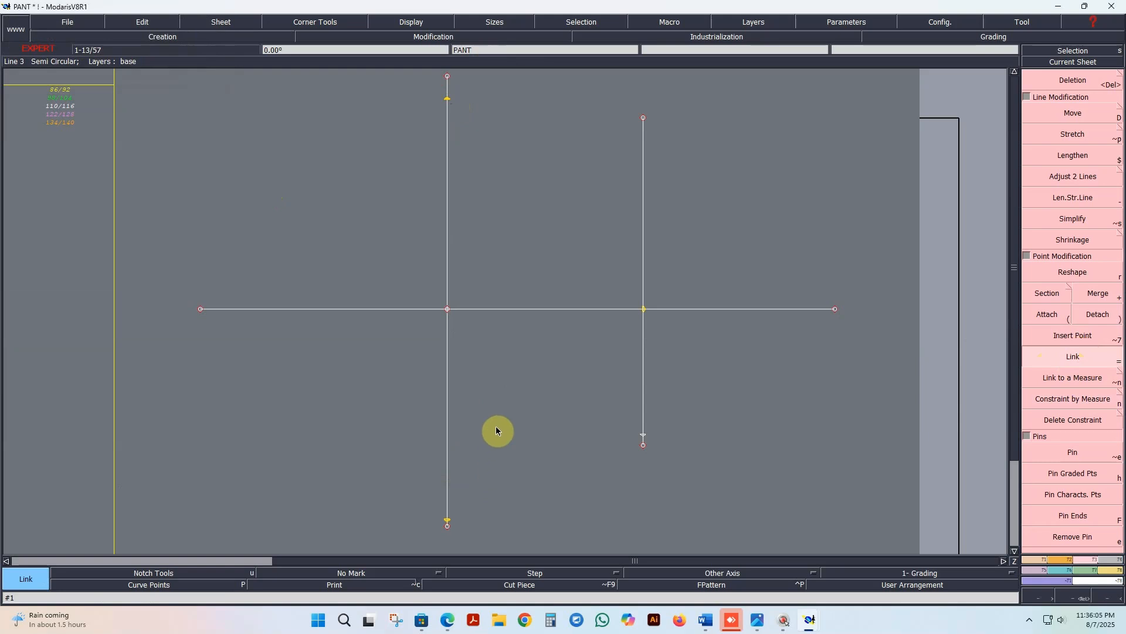
Step: Reshape the lower ends of both vertical lines straight downward, well past their developed points, to about the same level
{"action": "scroll", "coordinate": [495, 432], "scroll_direction": "down", "scroll_amount": 2}
{"action": "left_click", "coordinate": [1071, 271]}
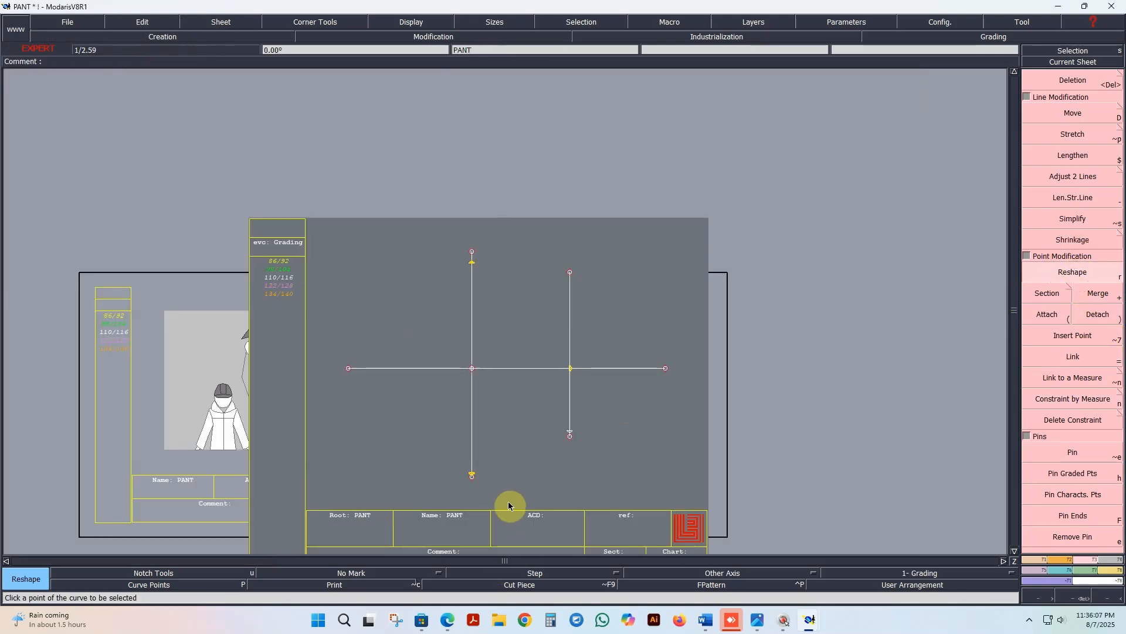
{"action": "left_click", "coordinate": [470, 480]}
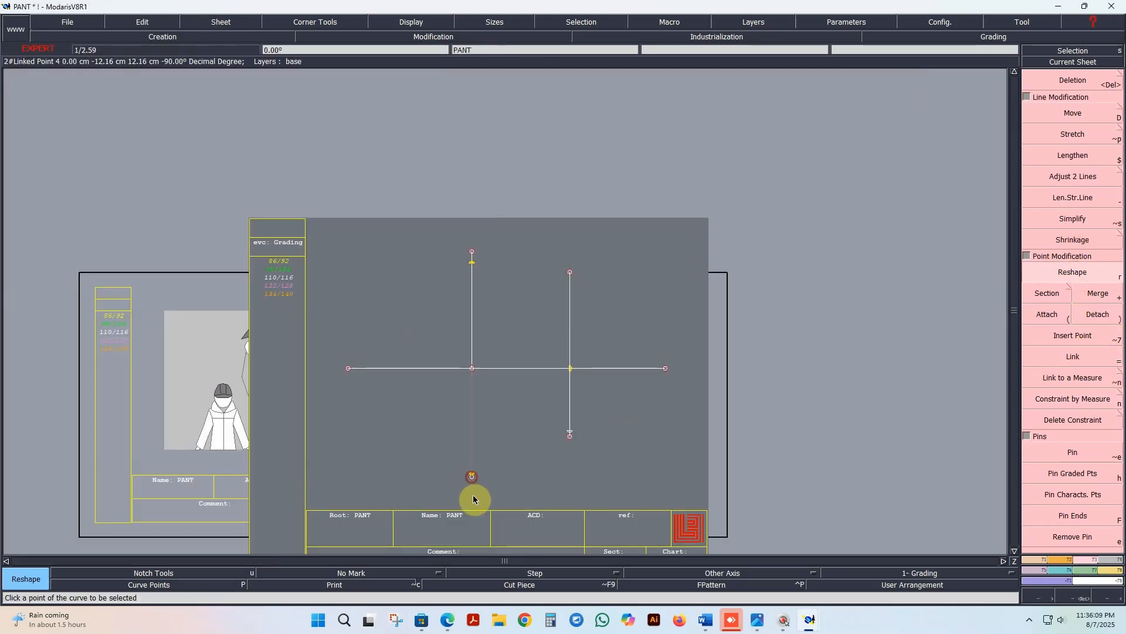
{"action": "left_click", "coordinate": [473, 530]}
{"action": "left_click", "coordinate": [569, 435]}
{"action": "left_click", "coordinate": [569, 535]}
Step: Reshape the upper ends of both vertical lines upward and the horizontal line's left end outward to lengthen them
{"action": "left_click", "coordinate": [570, 273]}
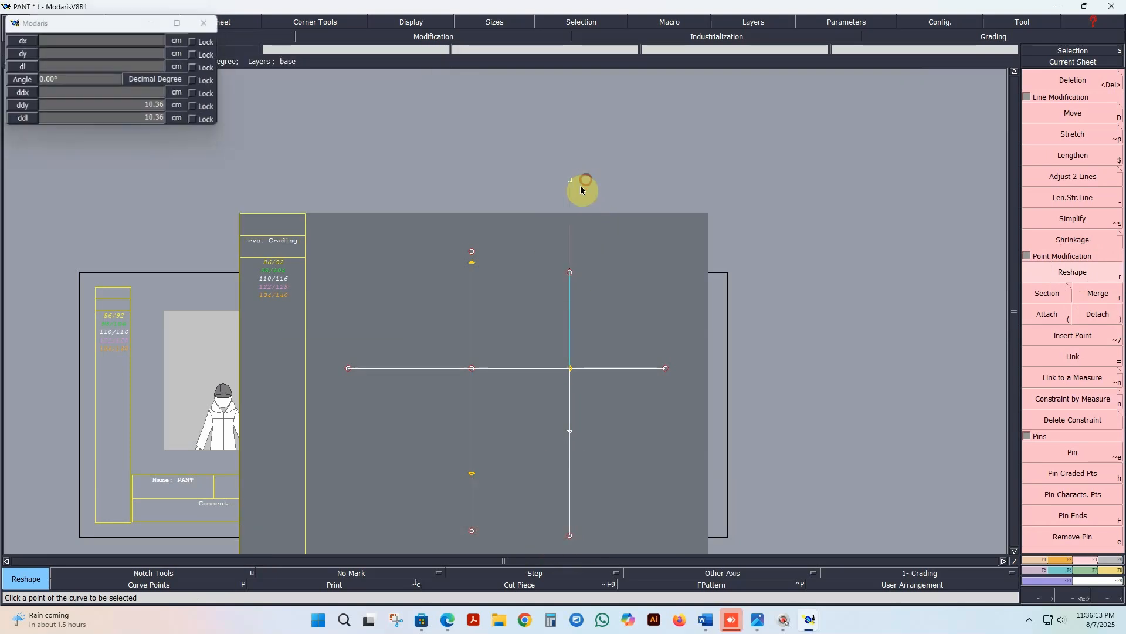
{"action": "left_click", "coordinate": [571, 181]}
{"action": "left_click", "coordinate": [472, 252]}
{"action": "left_click", "coordinate": [472, 178]}
{"action": "left_click", "coordinate": [348, 368]}
{"action": "left_click", "coordinate": [250, 368]}
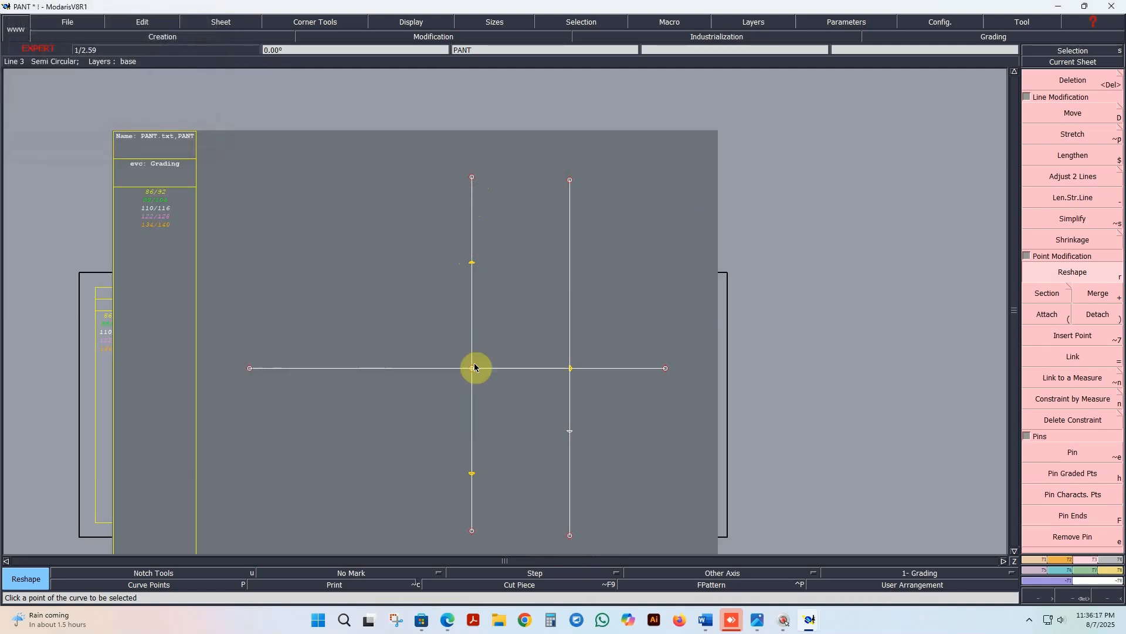
{"action": "left_click", "coordinate": [473, 179]}
{"action": "left_click", "coordinate": [474, 179]}
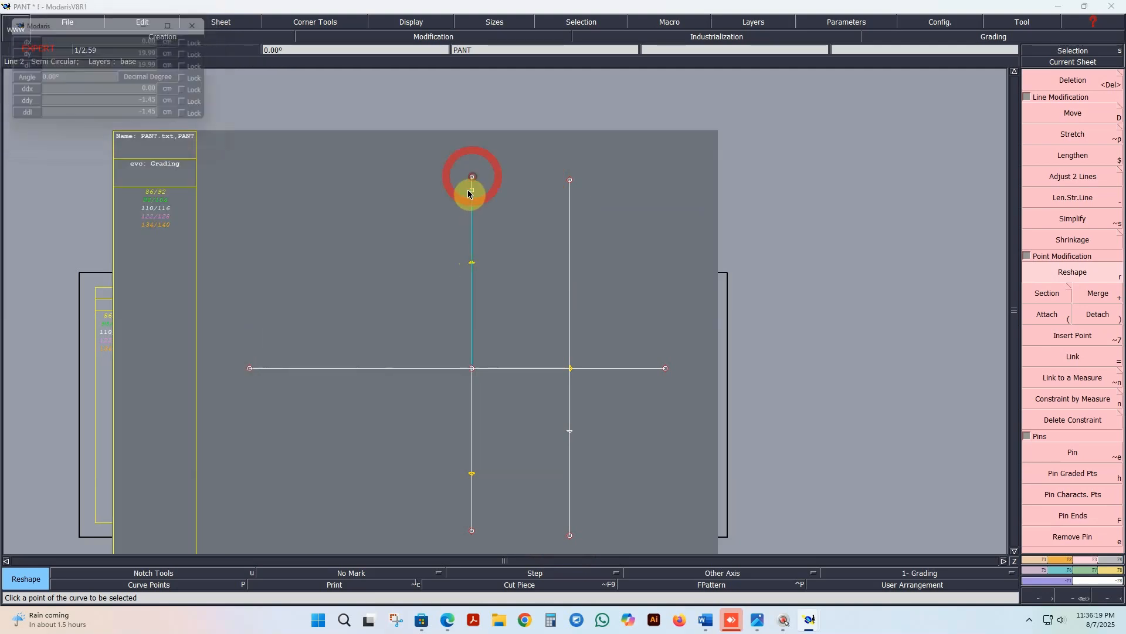
Step: Link the developed point on the lower right vertical line to the THAI 1/2 point on the lower left vertical line
{"action": "scroll", "coordinate": [510, 434], "scroll_direction": "up", "scroll_amount": 1}
{"action": "left_click", "coordinate": [598, 430]}
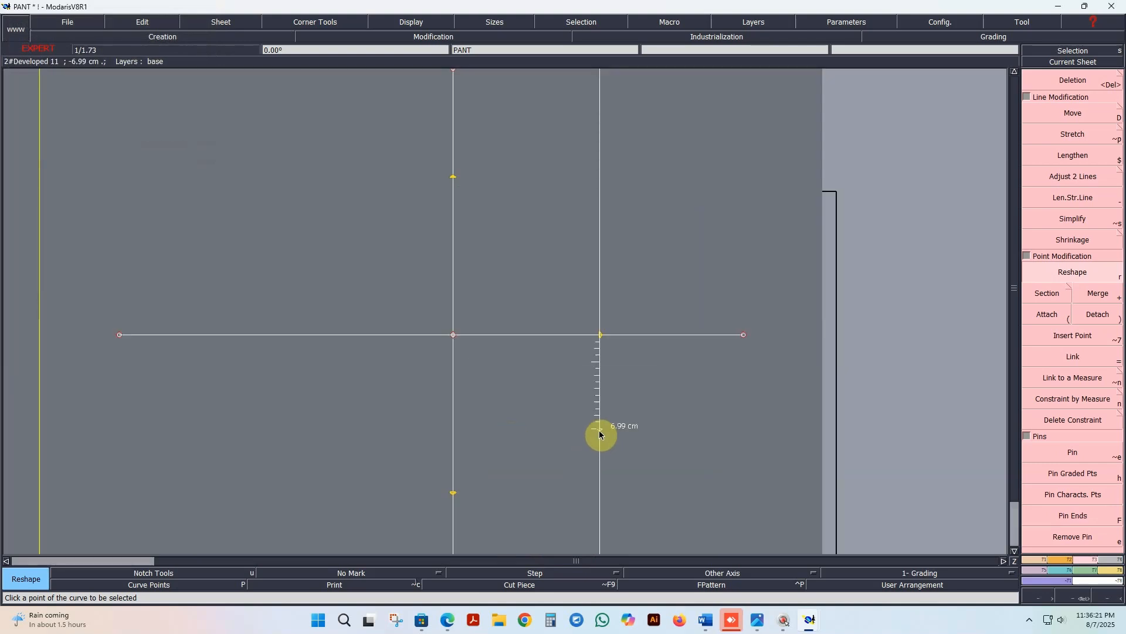
{"action": "scroll", "coordinate": [486, 437], "scroll_direction": "down", "scroll_amount": 1}
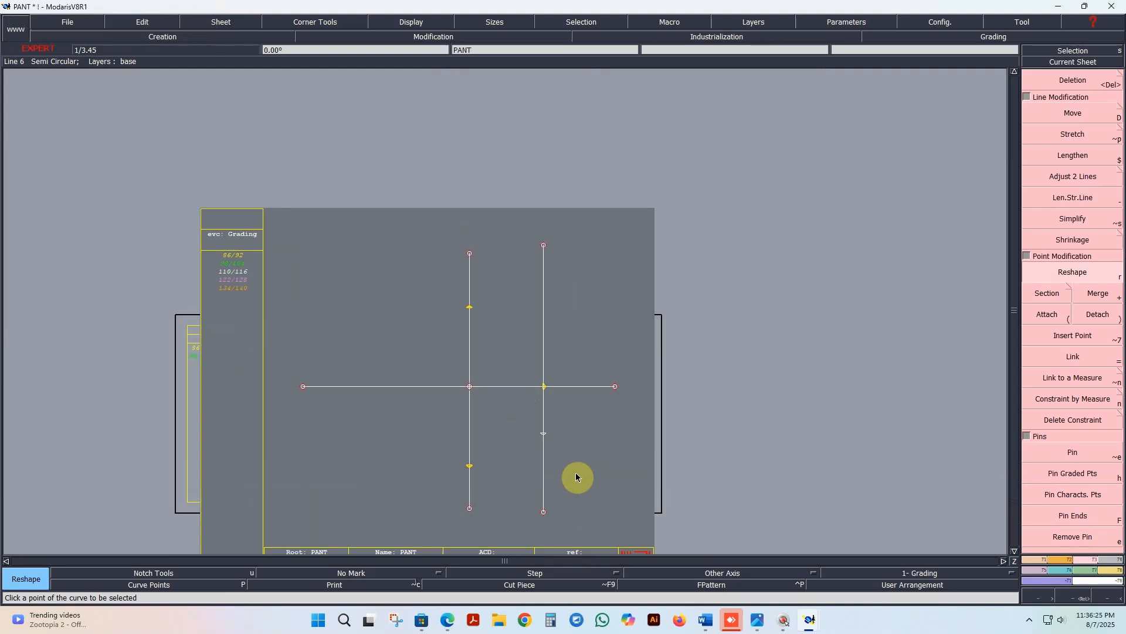
{"action": "left_click", "coordinate": [1073, 356]}
{"action": "left_click", "coordinate": [543, 434]}
{"action": "left_click", "coordinate": [470, 466]}
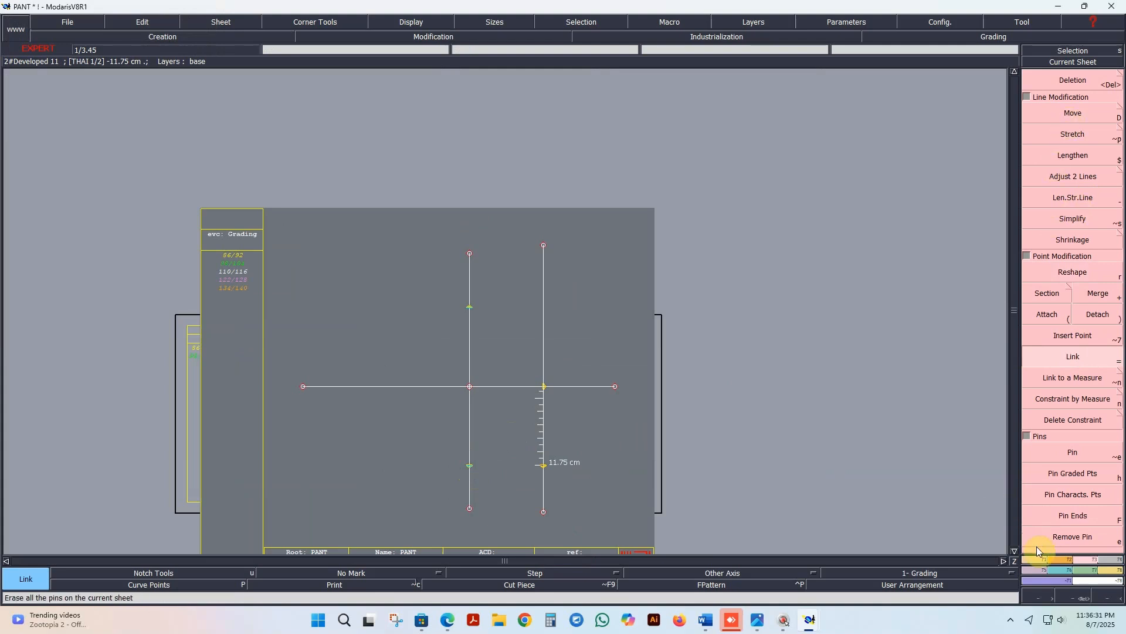
Step: Create a developed point from the linked lower point on the right vertical line and reposition it above the horizontal line
{"action": "left_click", "coordinate": [1044, 563]}
{"action": "left_click", "coordinate": [1073, 112]}
{"action": "left_click", "coordinate": [545, 467]}
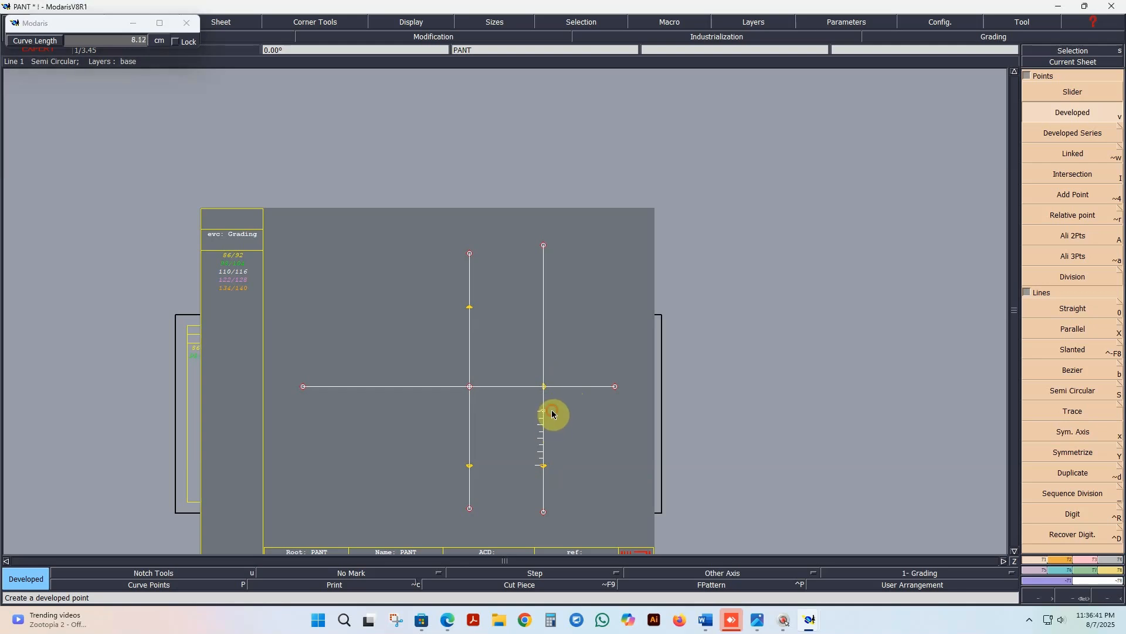
{"action": "left_click", "coordinate": [551, 413]}
{"action": "left_click", "coordinate": [1088, 560]}
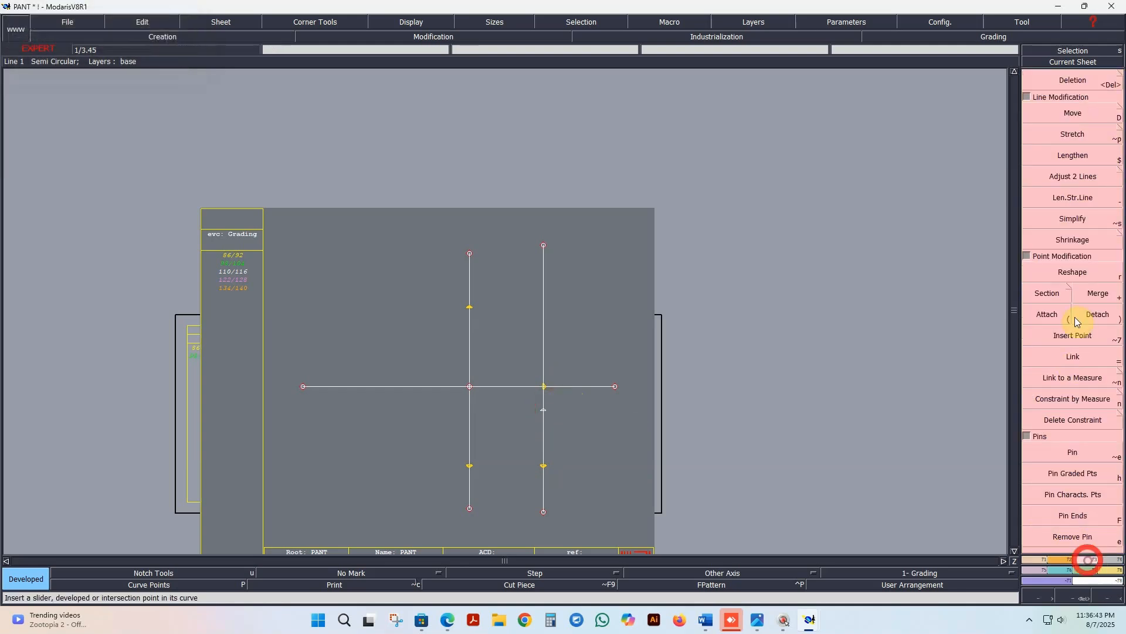
{"action": "left_click", "coordinate": [1072, 272]}
{"action": "left_click", "coordinate": [542, 409]}
{"action": "left_click", "coordinate": [550, 311]}
Step: Check the measure names in the PANT chart and constrain the upper point on the right vertical line by the Bottom measure
{"action": "left_click", "coordinate": [1073, 401]}
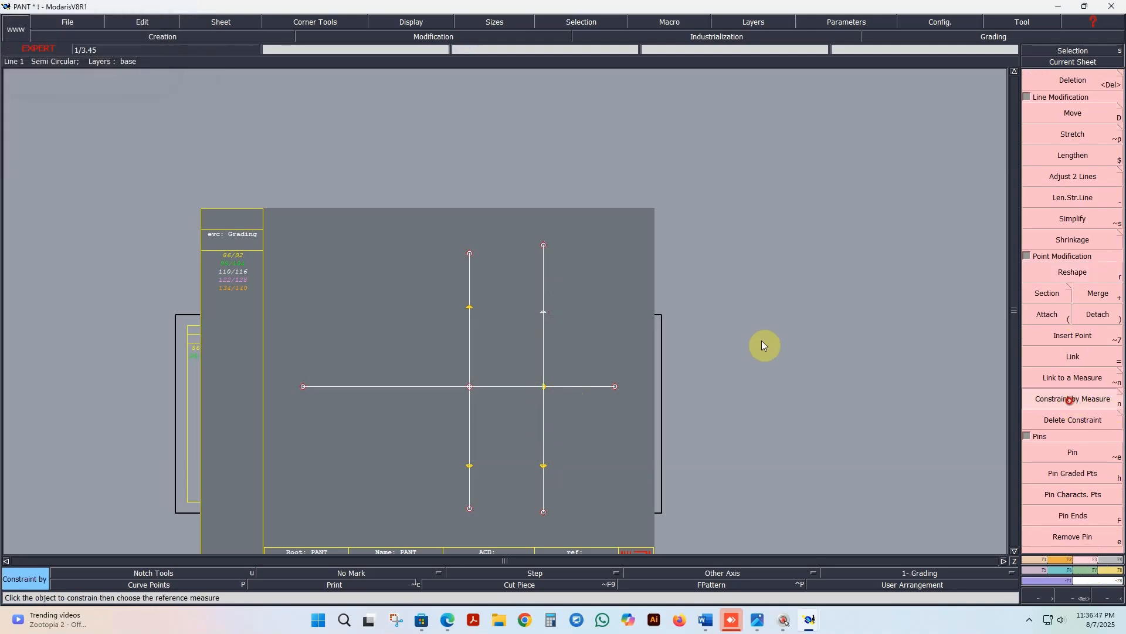
{"action": "left_click", "coordinate": [545, 313]}
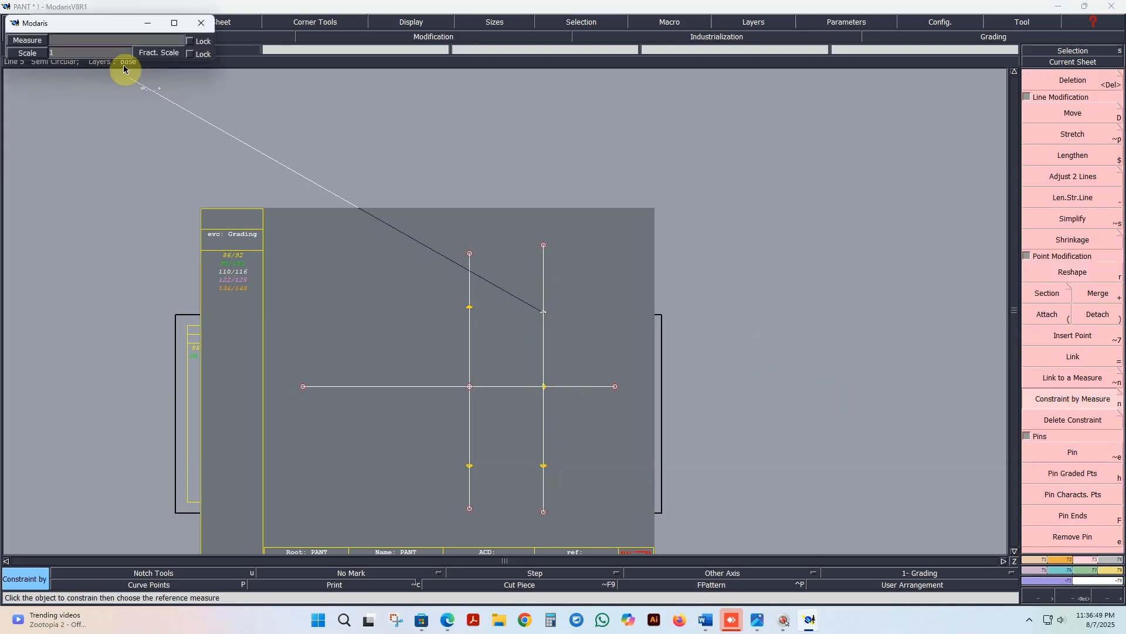
{"action": "left_click", "coordinate": [118, 41]}
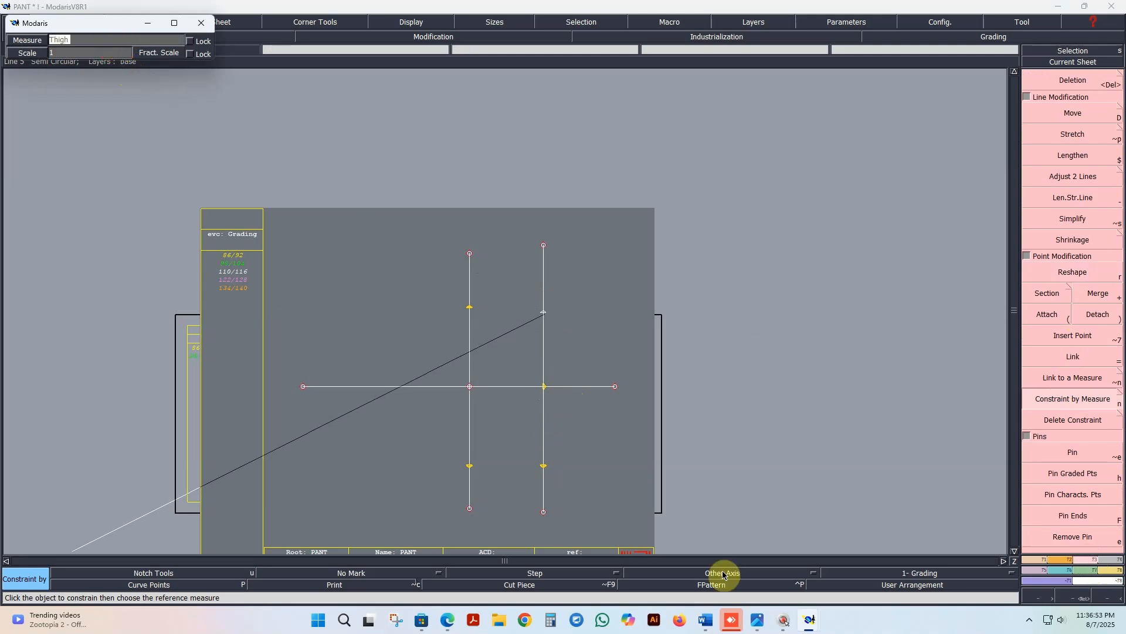
{"action": "mouse_move", "coordinate": [816, 621]}
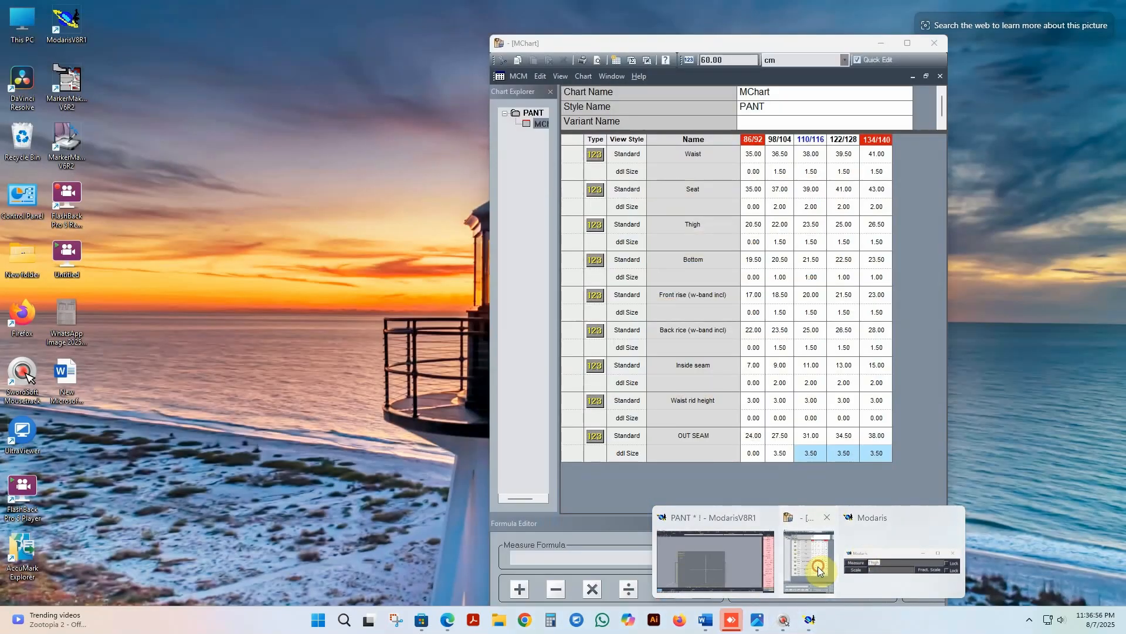
{"action": "left_click", "coordinate": [812, 563]}
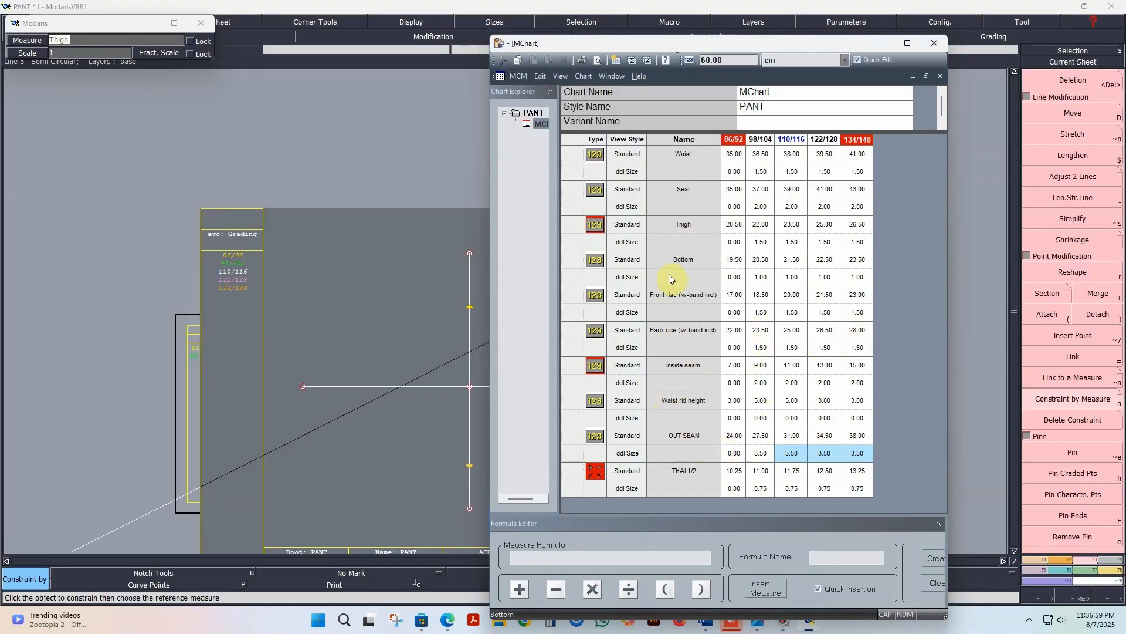
{"action": "left_click", "coordinate": [877, 43]}
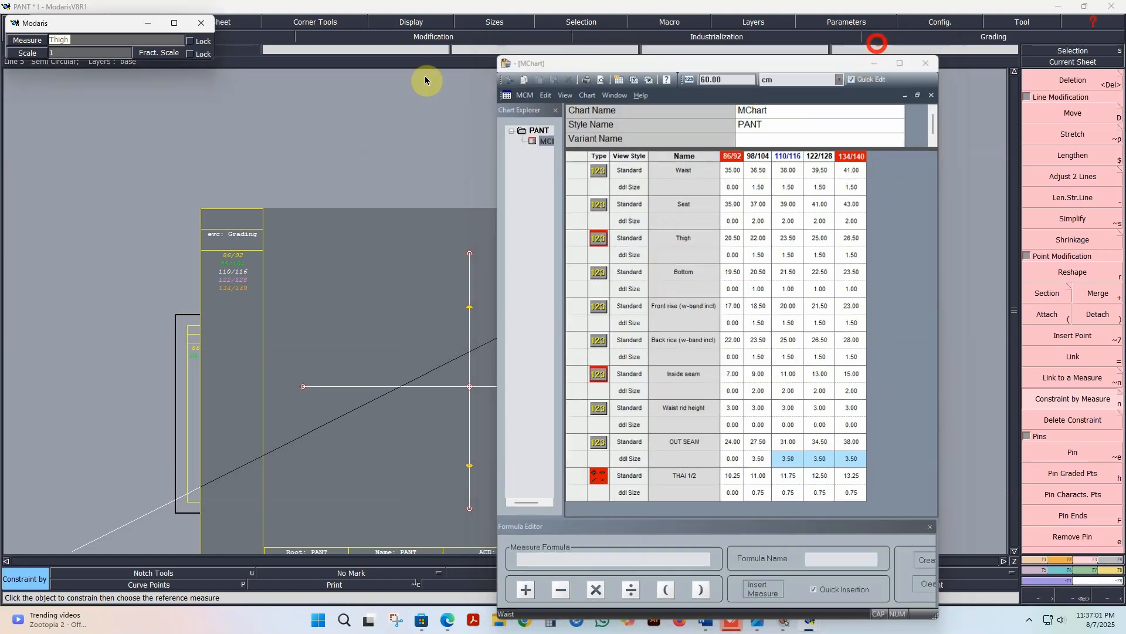
{"action": "type", "text": "B"}
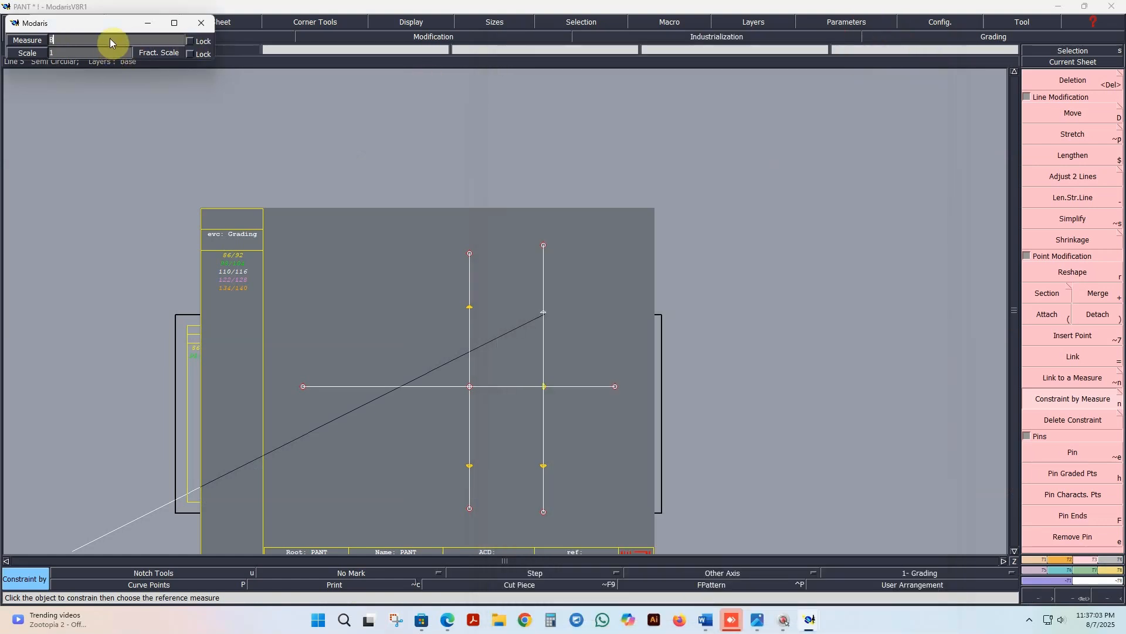
{"action": "key", "text": "Tab"}
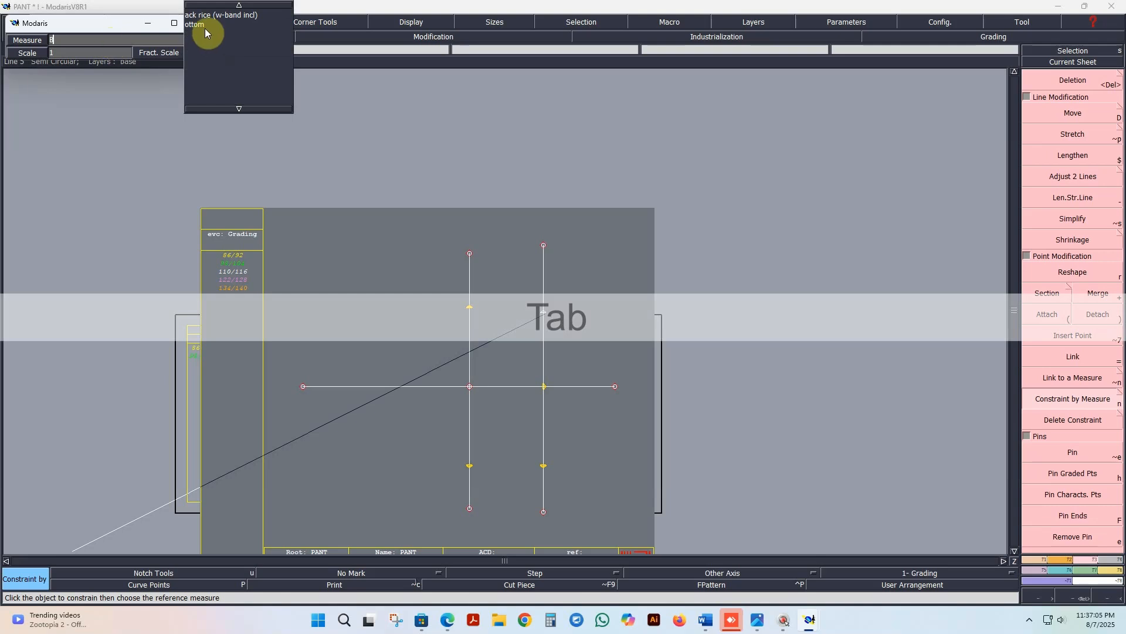
{"action": "key", "text": "Return"}
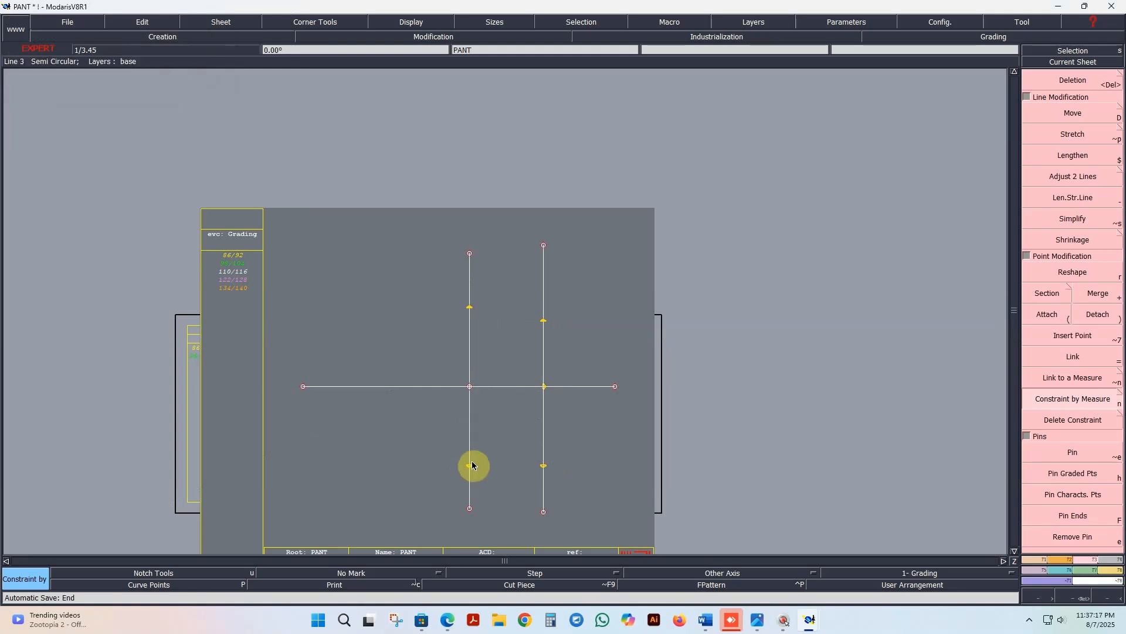
{"action": "scroll", "coordinate": [534, 351], "scroll_direction": "down", "scroll_amount": 2}
{"action": "scroll", "coordinate": [522, 428], "scroll_direction": "up", "scroll_amount": 2}
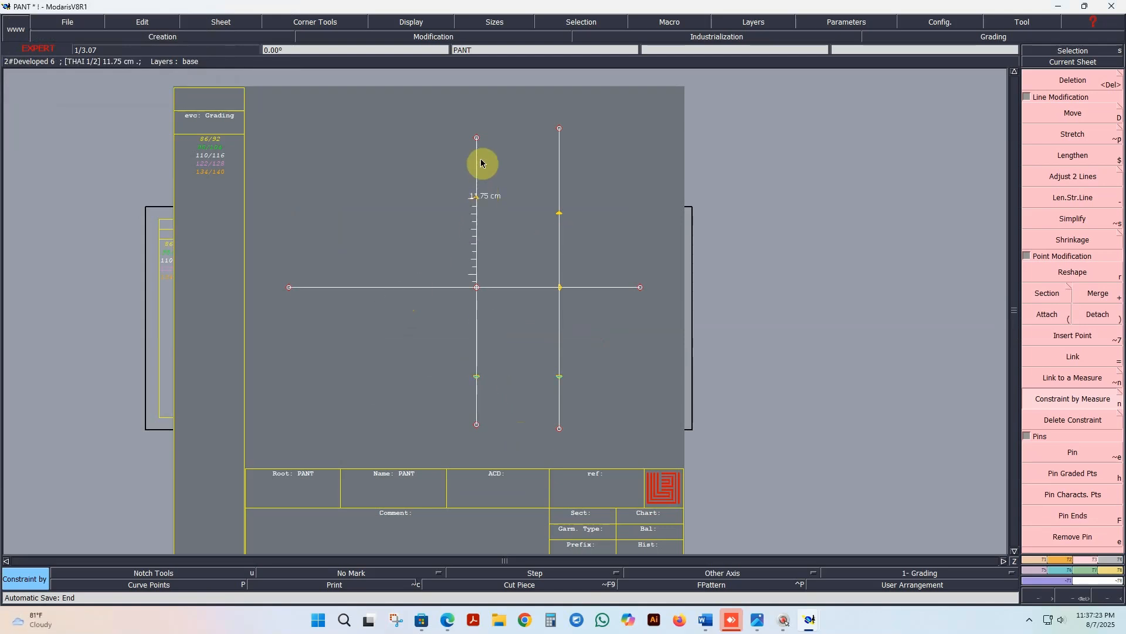
{"action": "scroll", "coordinate": [472, 200], "scroll_direction": "up", "scroll_amount": 1}
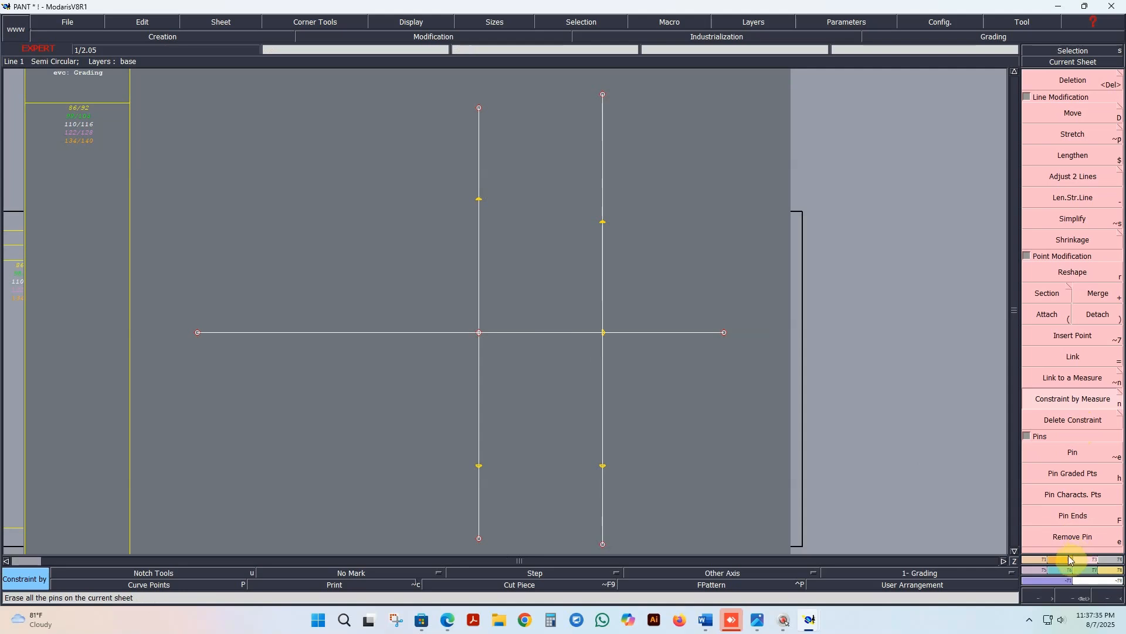
{"action": "mouse_move", "coordinate": [807, 627]}
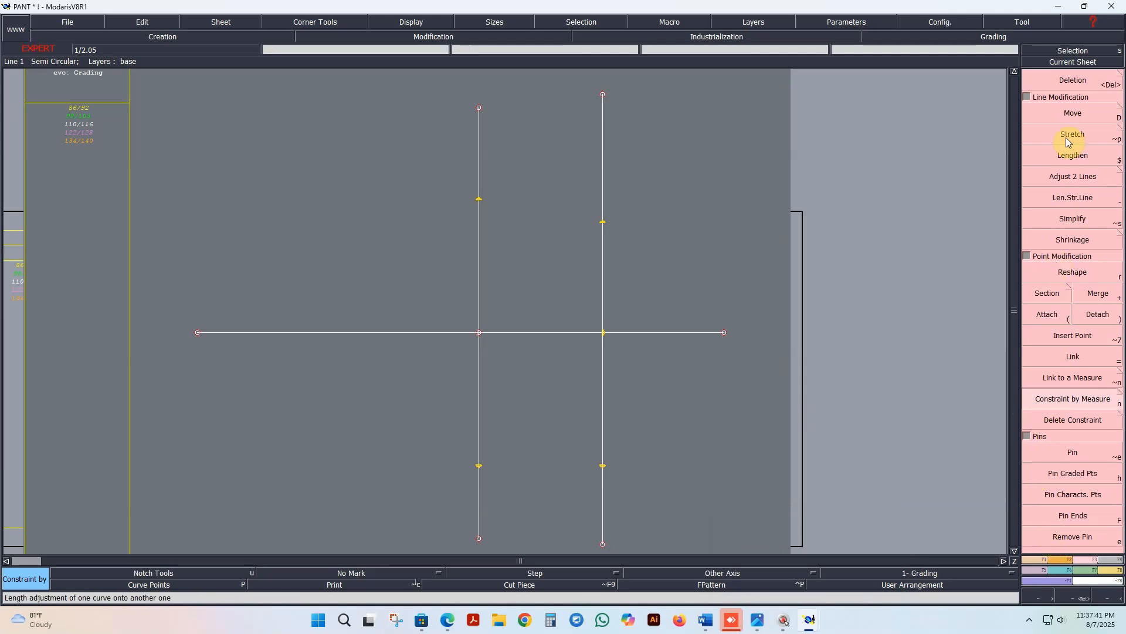
Step: Create developed points about 3.71 cm above the upper THAI 1/2 point and 5.76 cm above the Bottom point on the two vertical lines
{"action": "left_click", "coordinate": [1055, 559]}
{"action": "left_click", "coordinate": [1080, 116]}
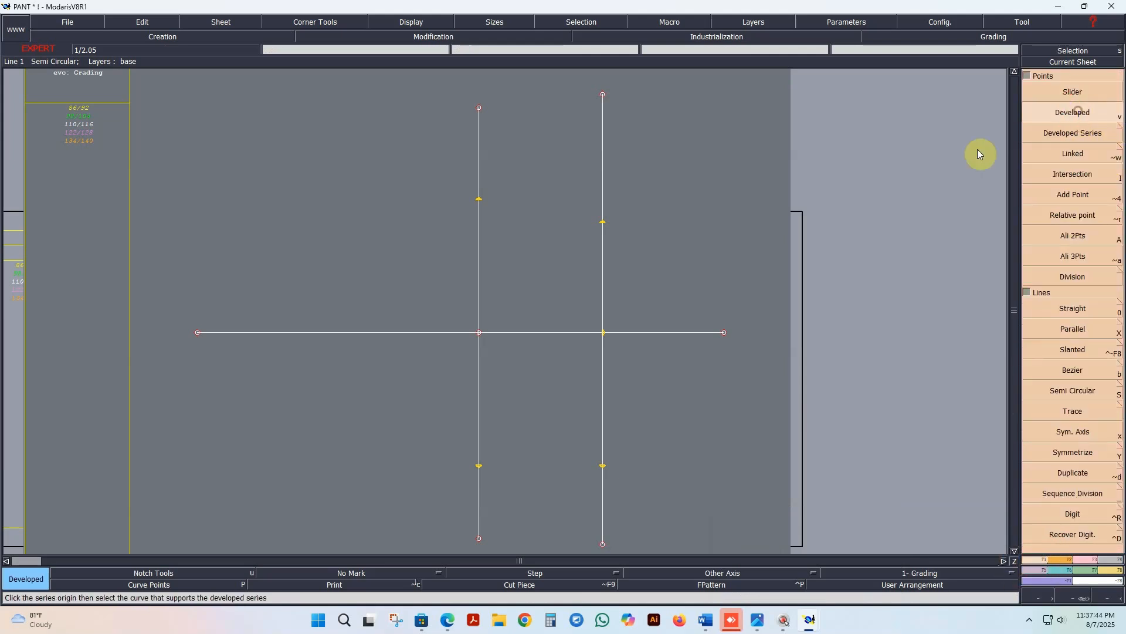
{"action": "left_click", "coordinate": [479, 200]}
{"action": "left_click", "coordinate": [484, 162]}
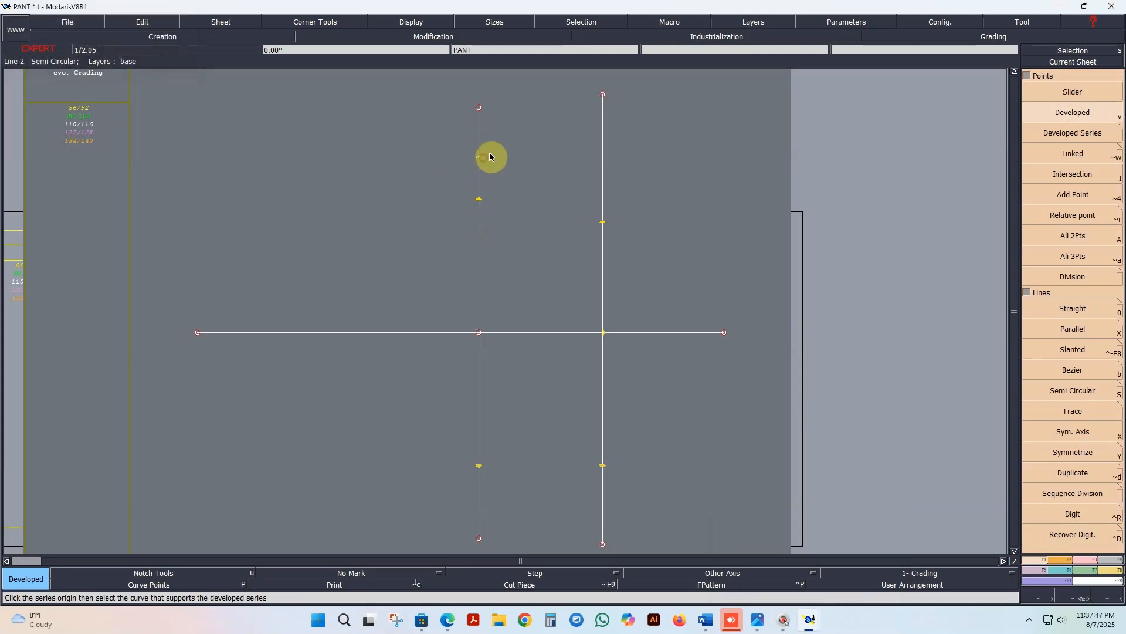
{"action": "left_click", "coordinate": [604, 223]}
{"action": "left_click", "coordinate": [609, 159]}
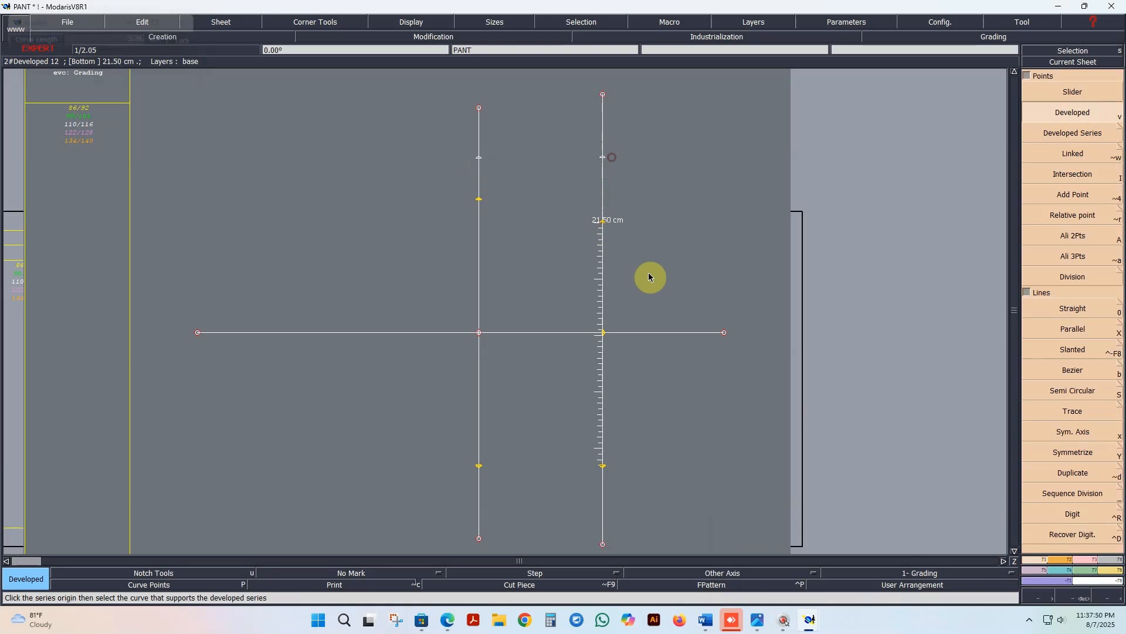
Step: Create developed points about 3.08 cm below the Bottom point and 2.43 cm below the upper THAI 1/2 point on the vertical lines
{"action": "left_click", "coordinate": [604, 226]}
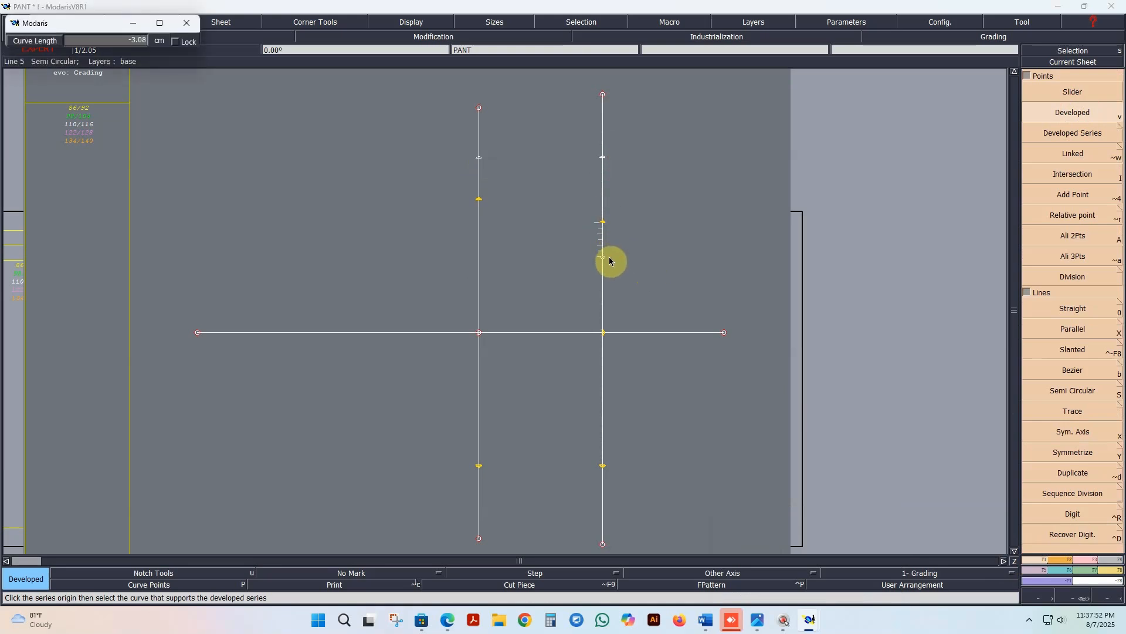
{"action": "left_click", "coordinate": [480, 201]}
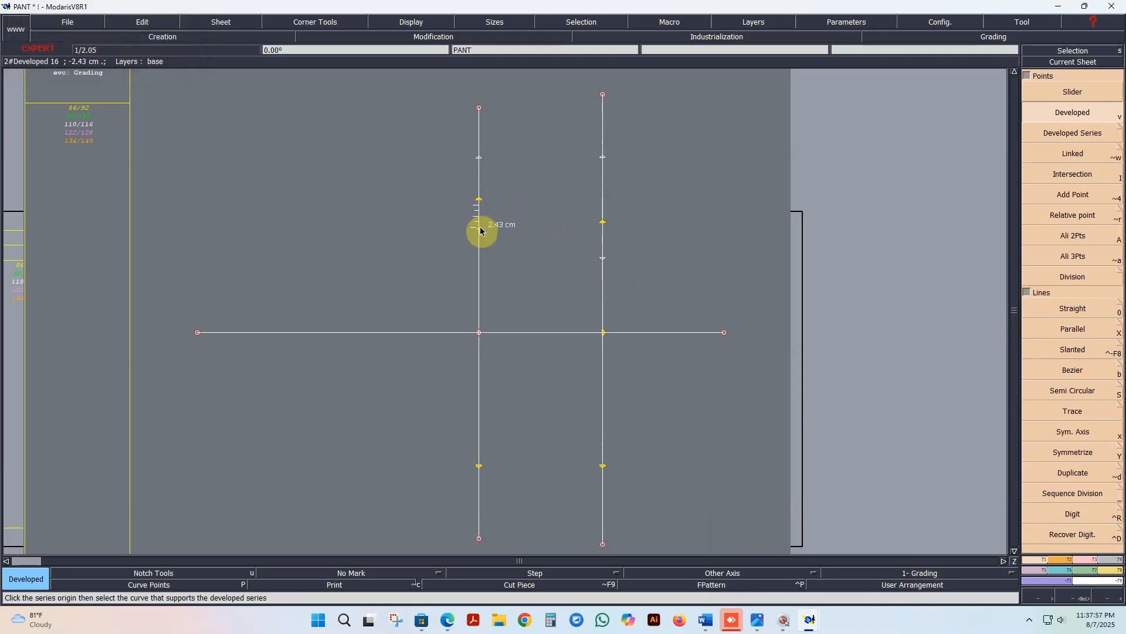
{"action": "left_click", "coordinate": [480, 196]}
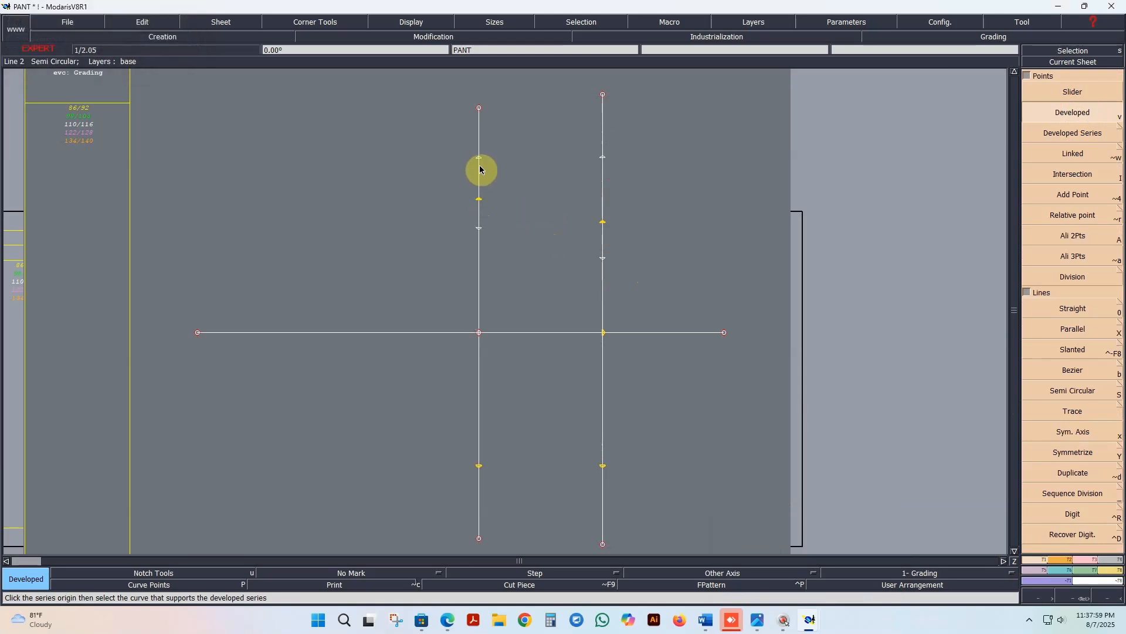
Step: Constrain the developed point above the THAI 1/2 point on the left vertical line with a measure of 1.25
{"action": "left_click", "coordinate": [1074, 562]}
{"action": "left_click", "coordinate": [1072, 404]}
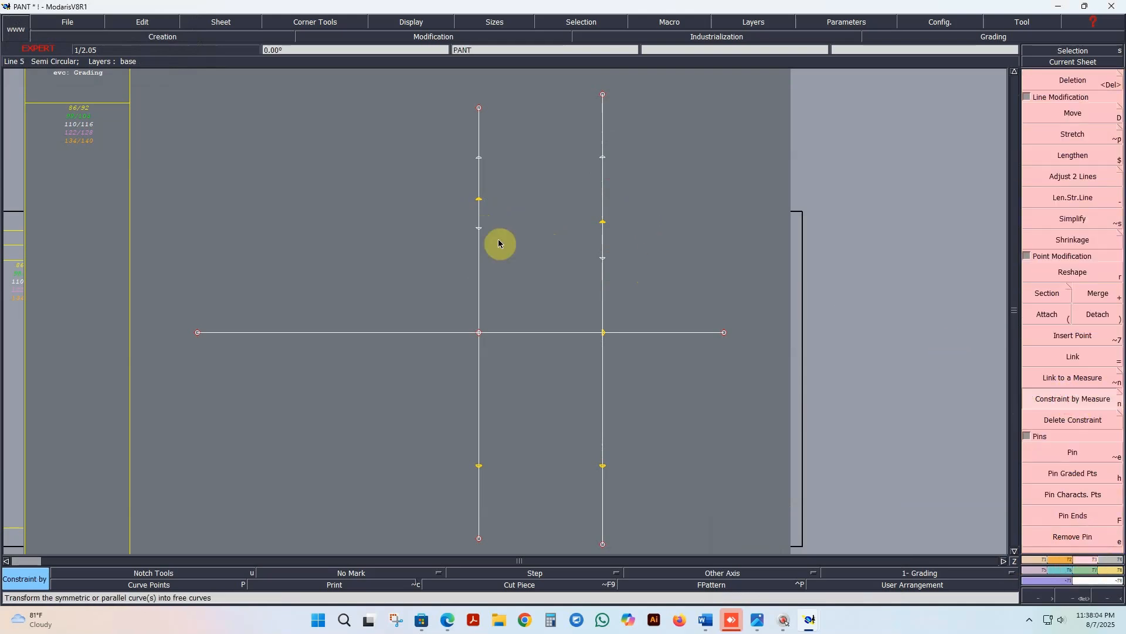
{"action": "left_click", "coordinate": [479, 158]}
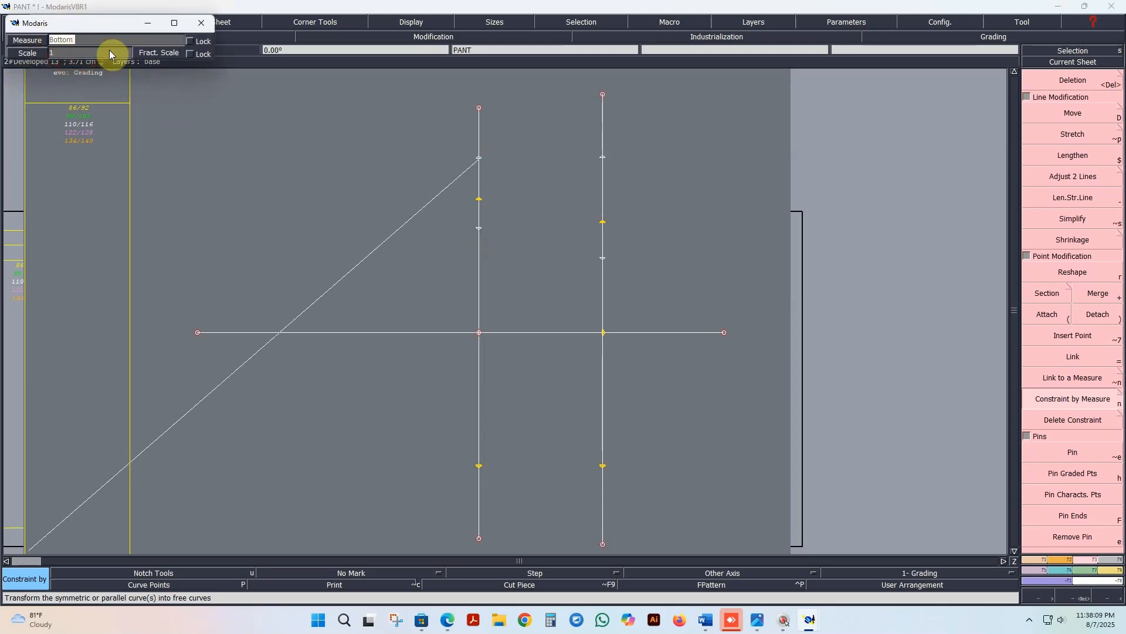
{"action": "type", "text": "1."}
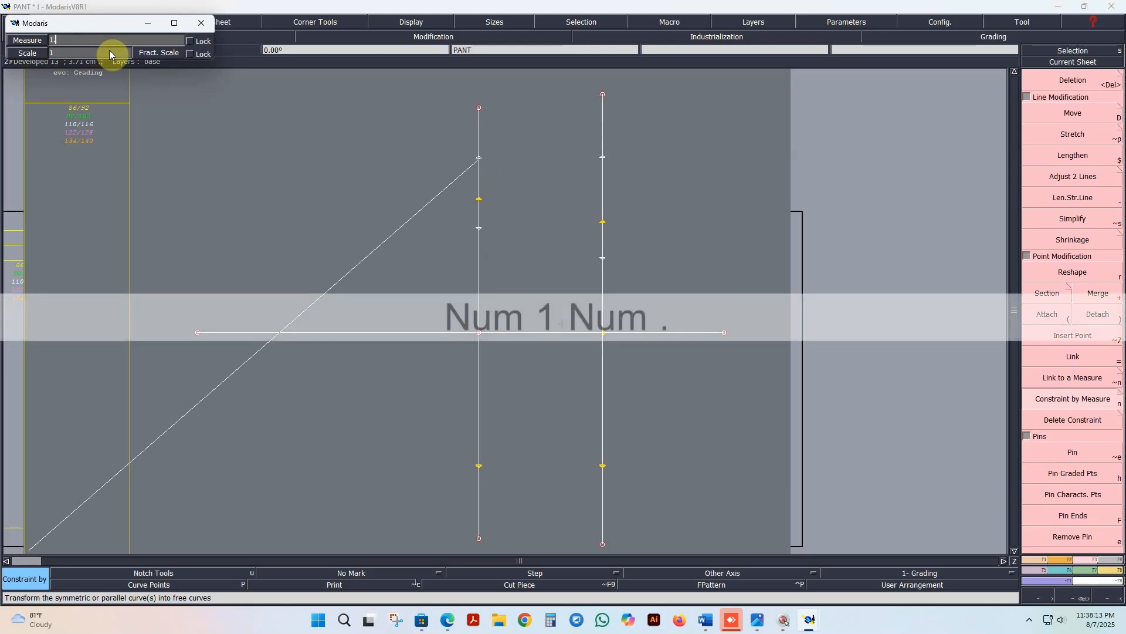
{"action": "type", "text": "25"}
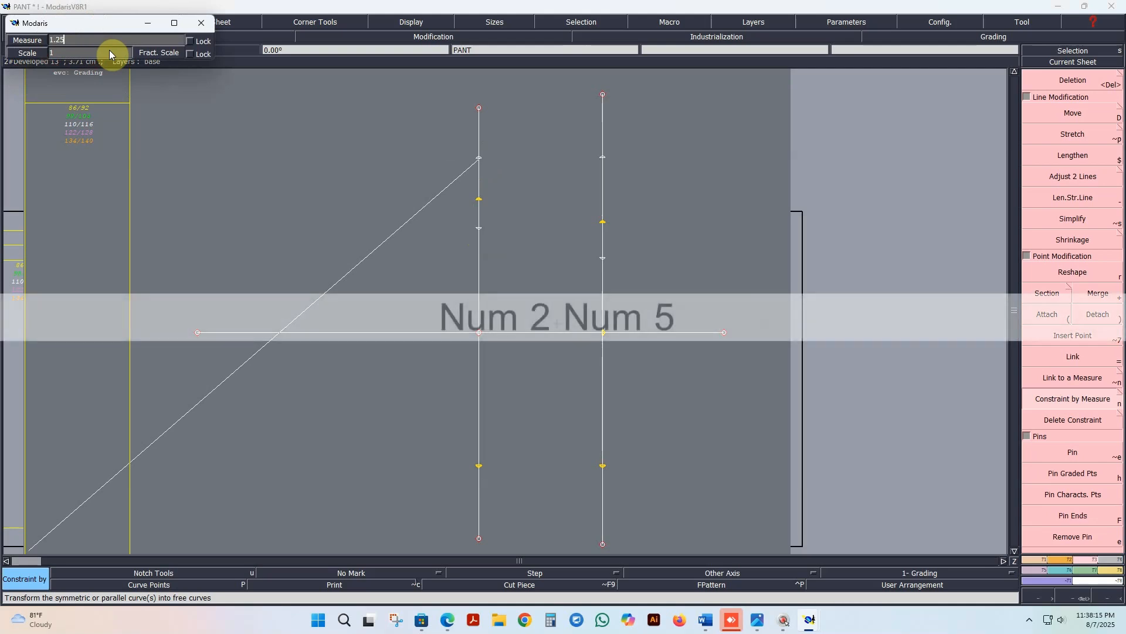
{"action": "key", "text": "Return"}
Step: Name the new constraint measure BK+FR THAI FROWED
{"action": "left_click", "coordinate": [540, 154]}
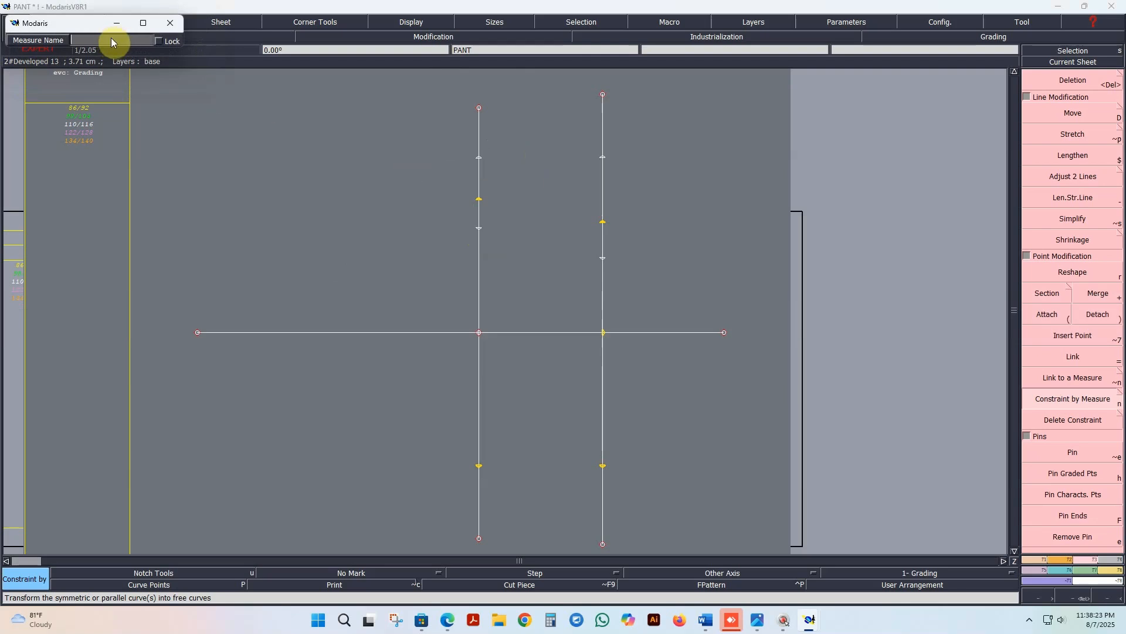
{"action": "type", "text": "BK"}
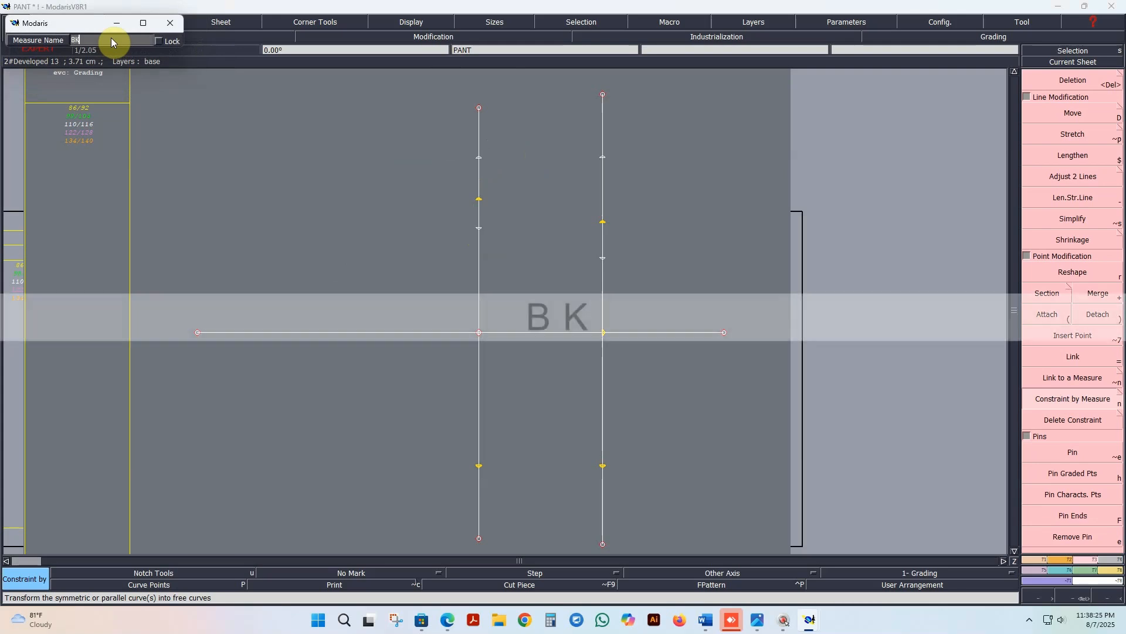
{"action": "type", "text": "+FR "}
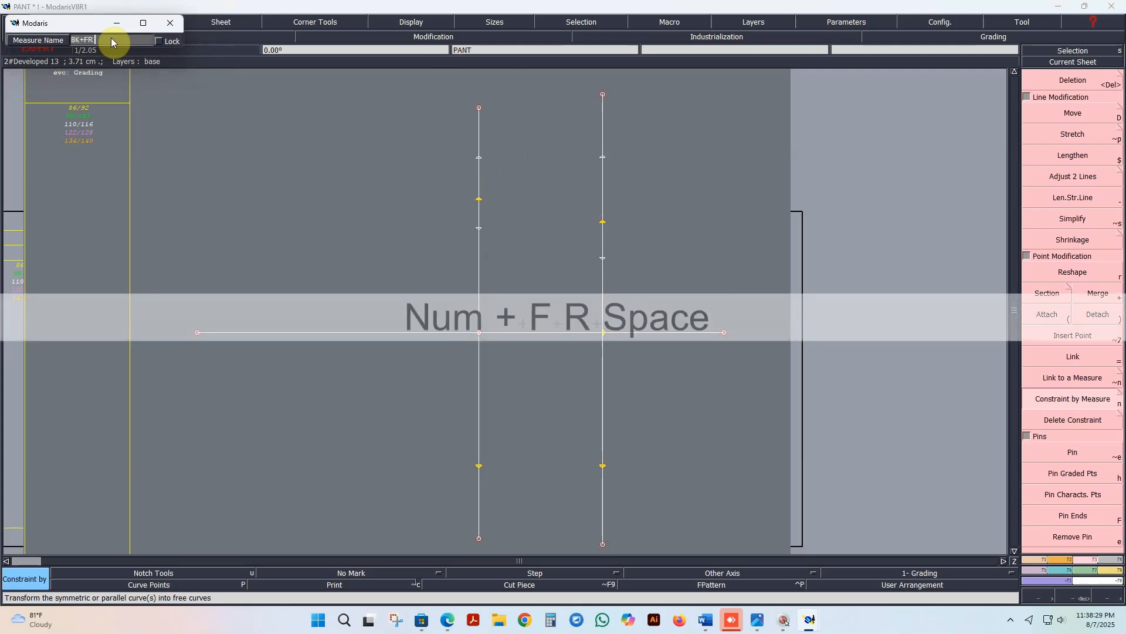
{"action": "type", "text": "T"}
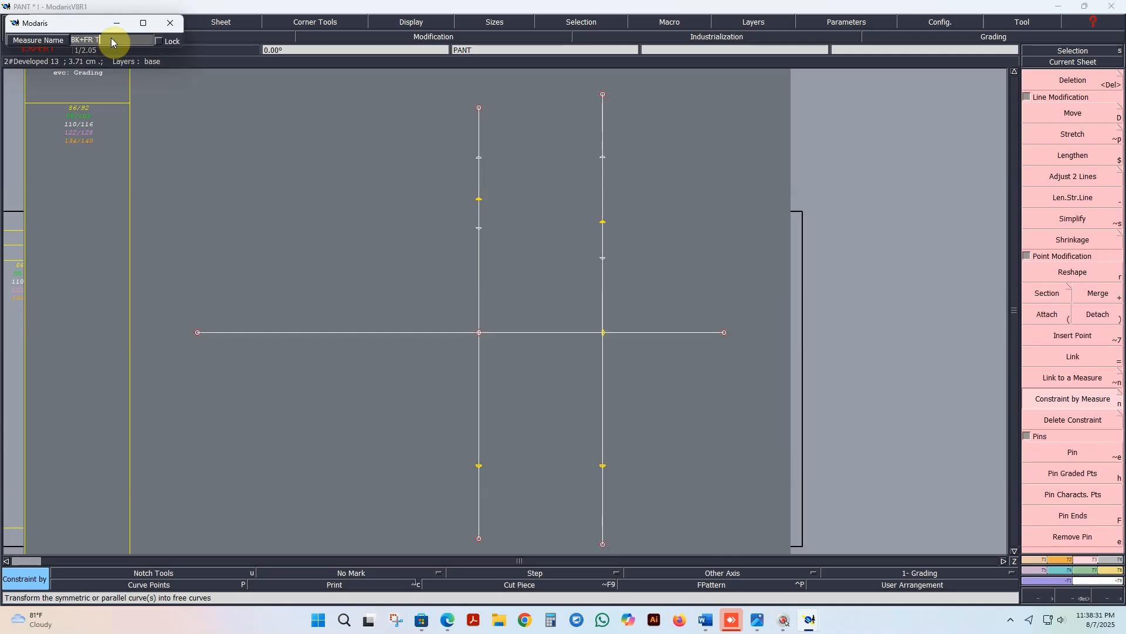
{"action": "type", "text": "HAI"}
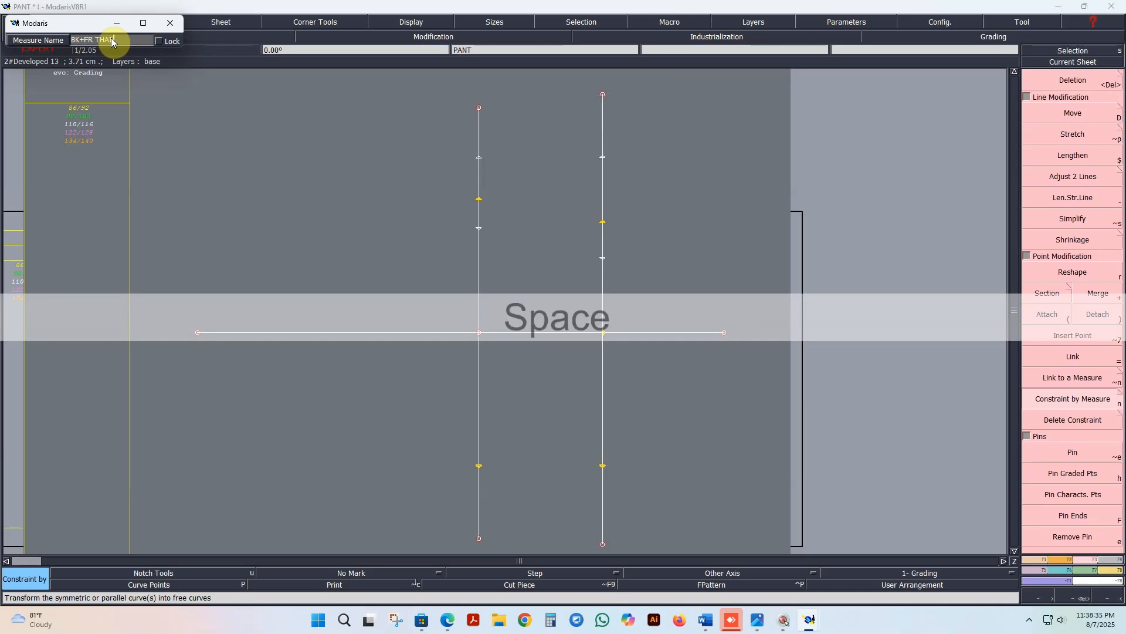
{"action": "type", "text": " FROWED"}
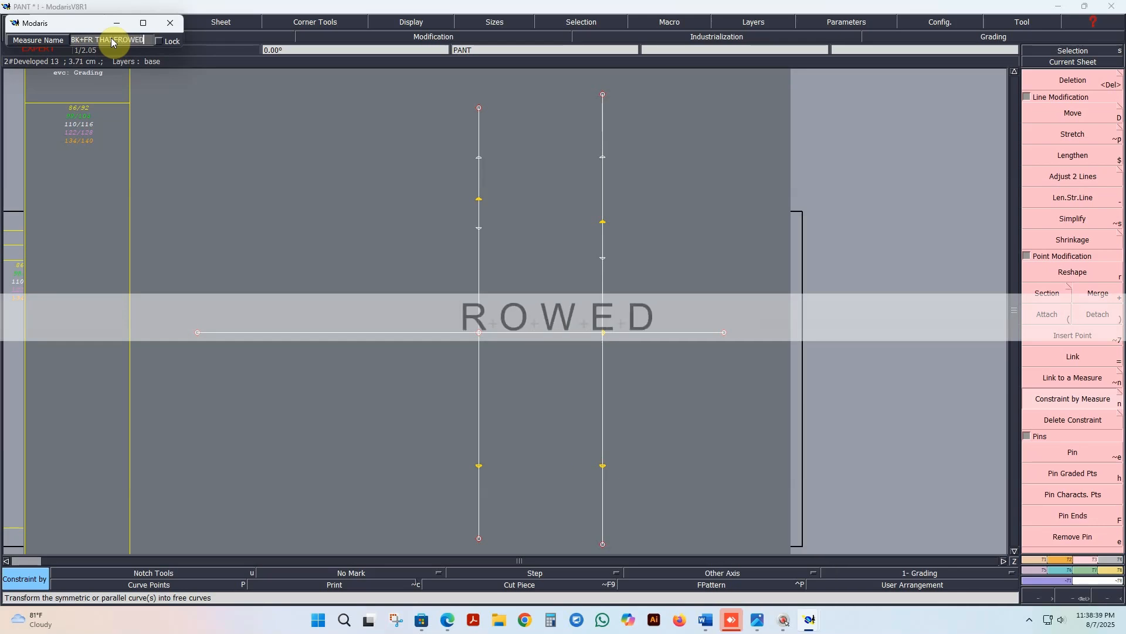
{"action": "key", "text": "Return"}
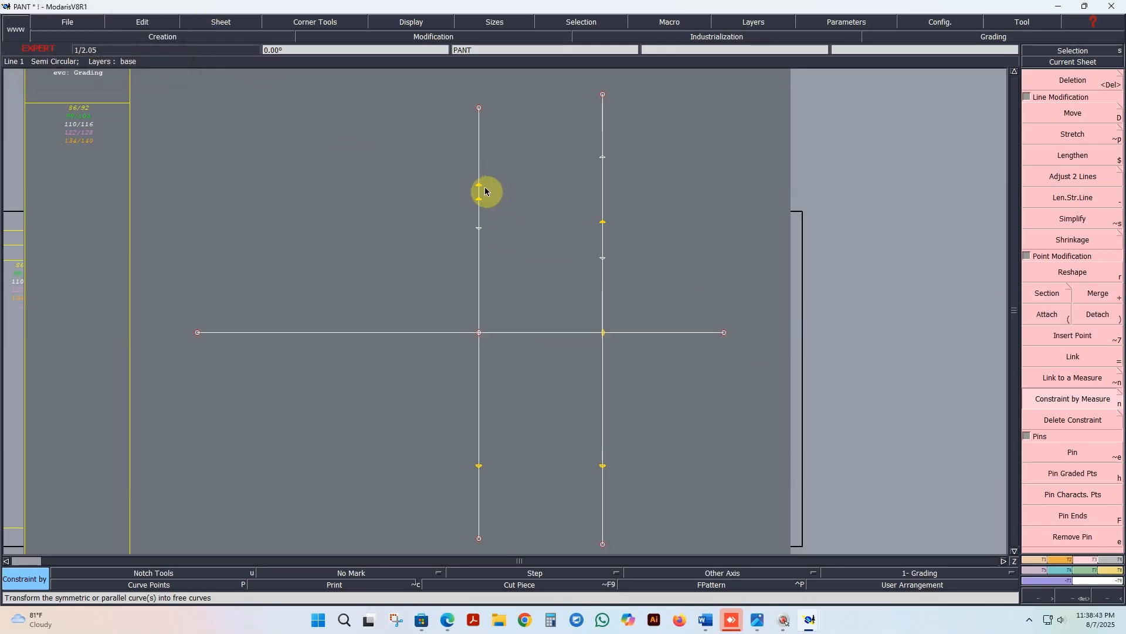
Step: Link the point below the upper THAI 1/2 point on the left vertical line to the BK+FR THAI FROWED point above it
{"action": "scroll", "coordinate": [526, 206], "scroll_direction": "up", "scroll_amount": 1}
{"action": "left_click", "coordinate": [455, 201]}
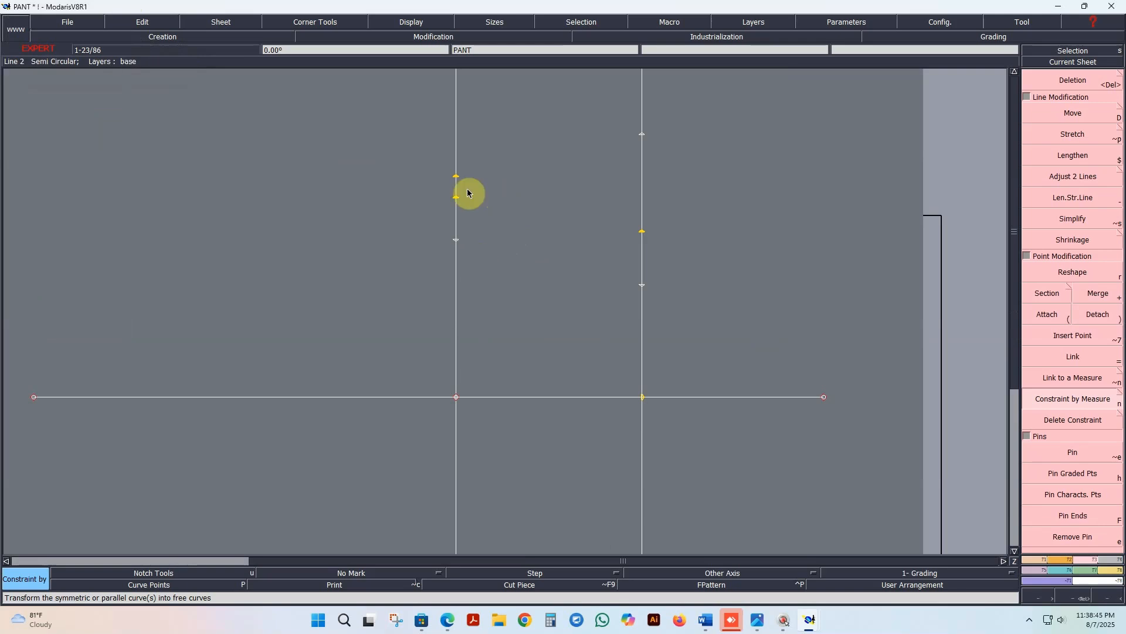
{"action": "left_click", "coordinate": [1097, 400]}
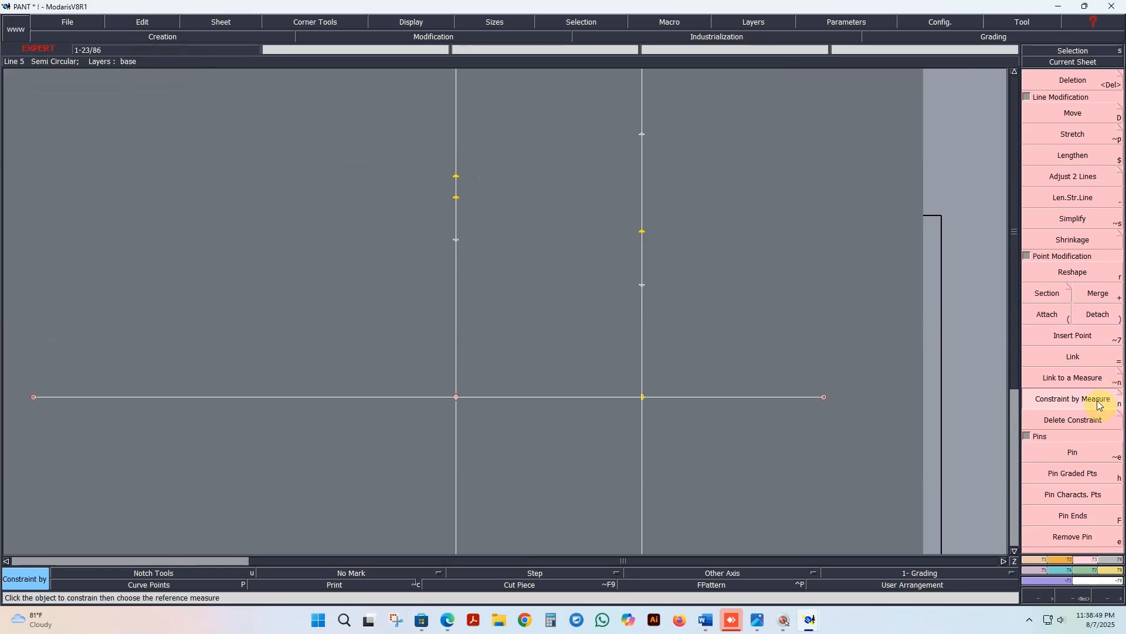
{"action": "left_click", "coordinate": [1073, 356]}
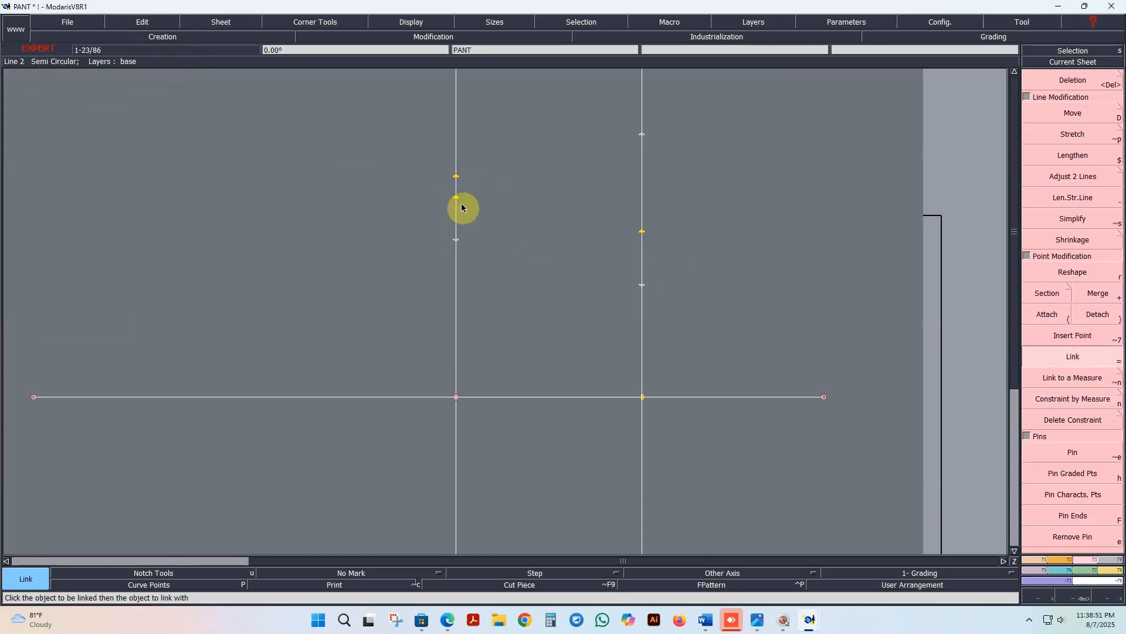
{"action": "left_click", "coordinate": [459, 241]}
{"action": "left_click", "coordinate": [456, 177]}
Step: Link the points below and above the Bottom point on the right vertical line to the corresponding points on the left vertical line
{"action": "left_click", "coordinate": [643, 235]}
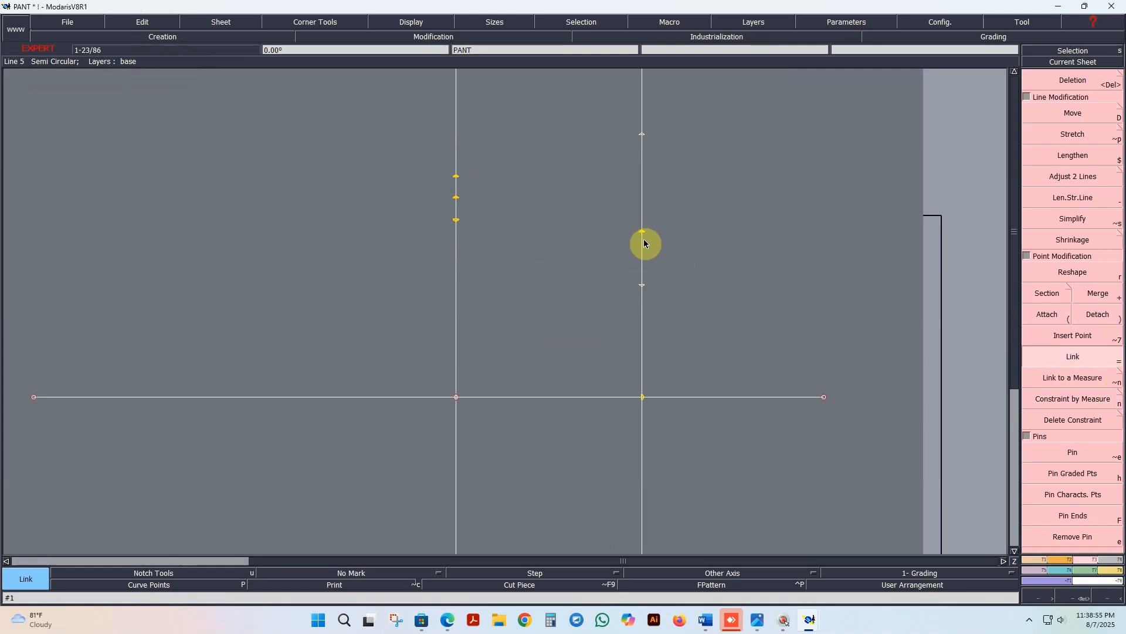
{"action": "left_click", "coordinate": [644, 286]}
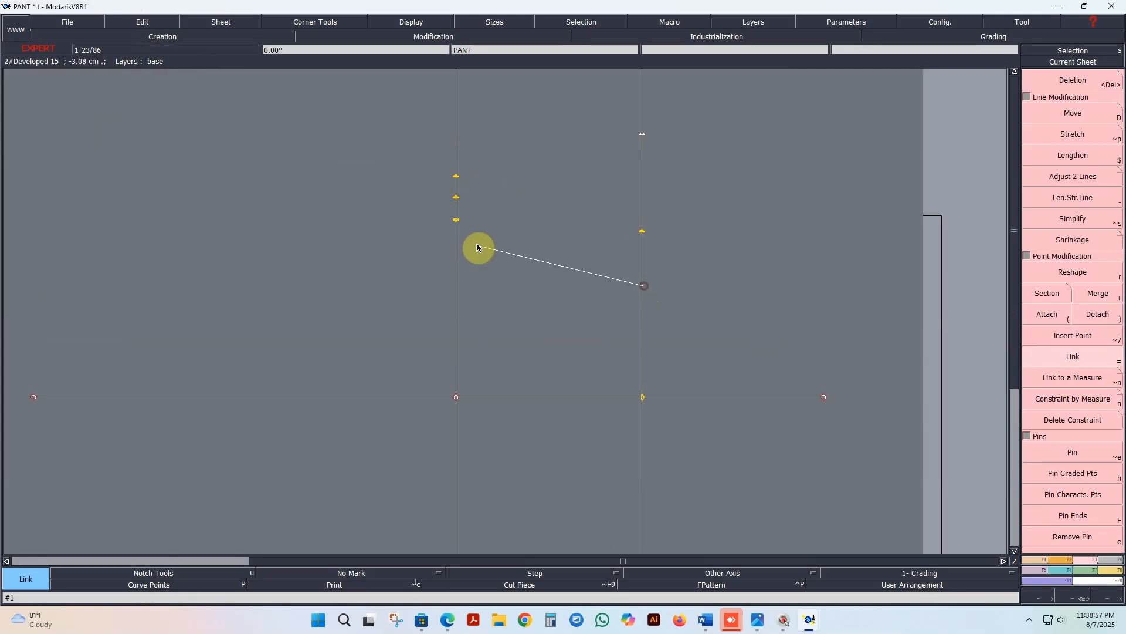
{"action": "left_click", "coordinate": [457, 222]}
{"action": "left_click", "coordinate": [641, 136]}
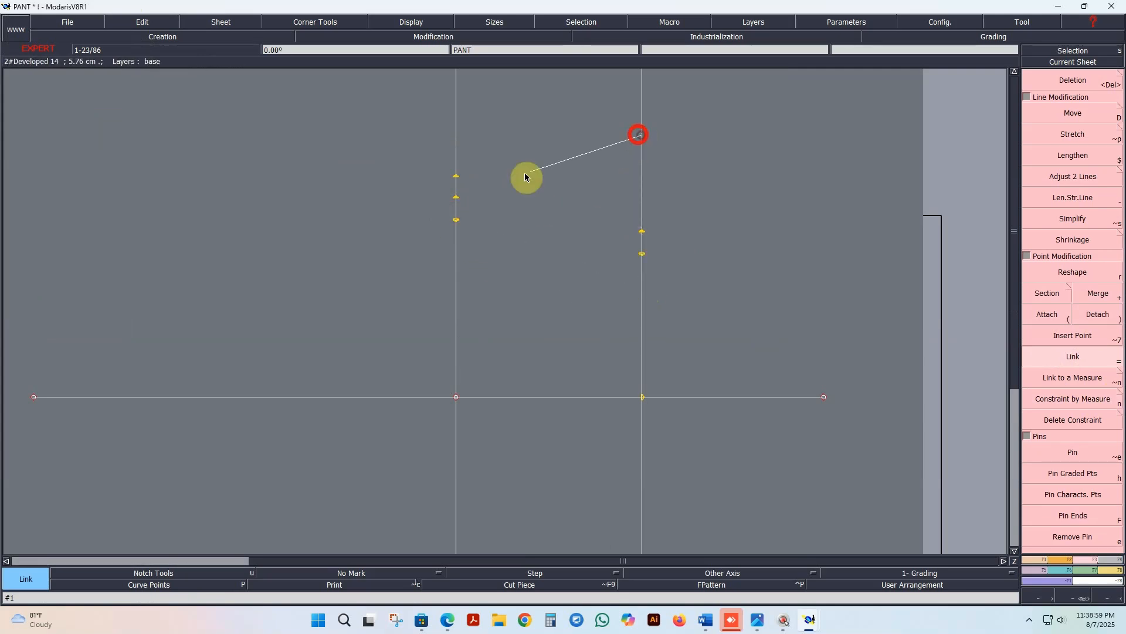
{"action": "left_click", "coordinate": [457, 176]}
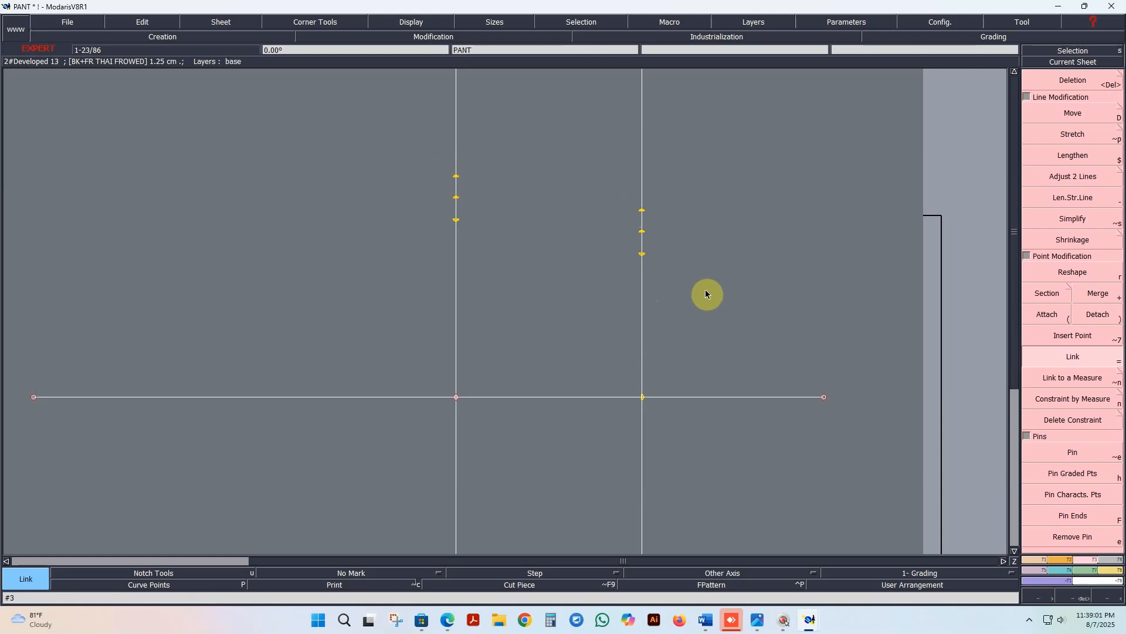
Step: Create a developed point on the horizontal line about 8.55 cm left of its intersection with the left vertical line
{"action": "scroll", "coordinate": [714, 263], "scroll_direction": "down", "scroll_amount": 1}
{"action": "scroll", "coordinate": [678, 352], "scroll_direction": "up", "scroll_amount": 1}
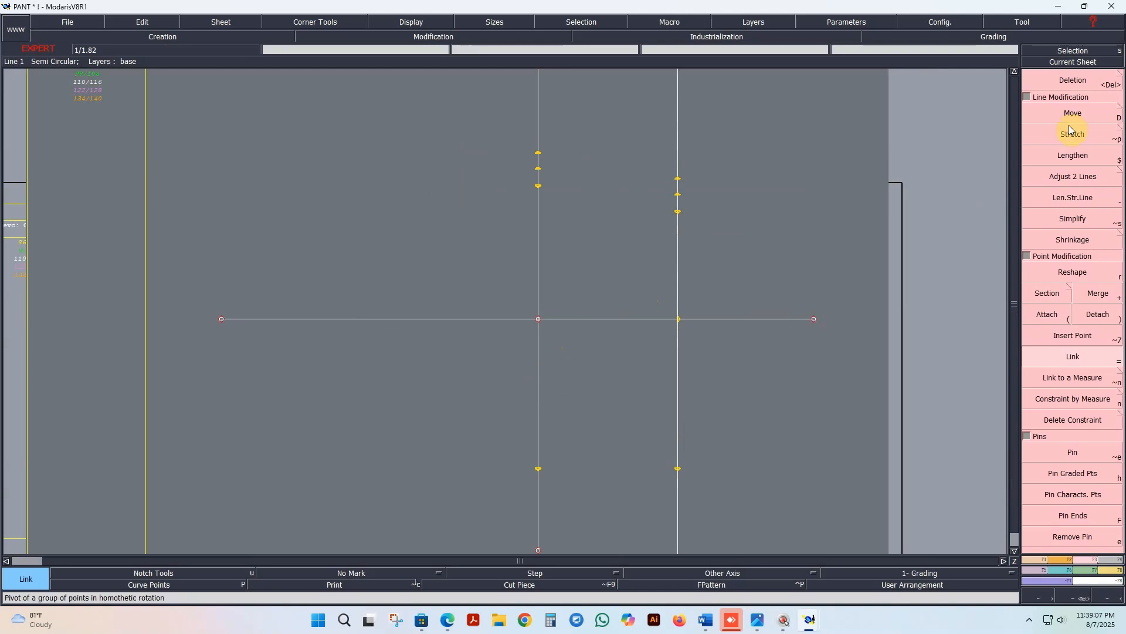
{"action": "left_click", "coordinate": [1043, 560]}
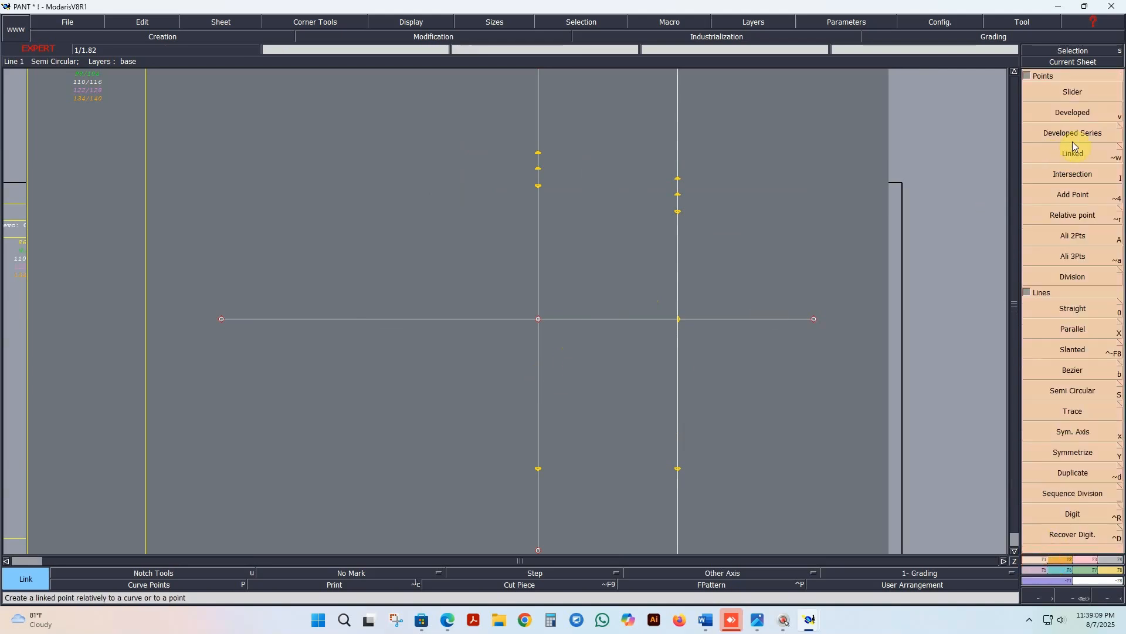
{"action": "left_click", "coordinate": [1073, 112]}
{"action": "left_click", "coordinate": [538, 320]}
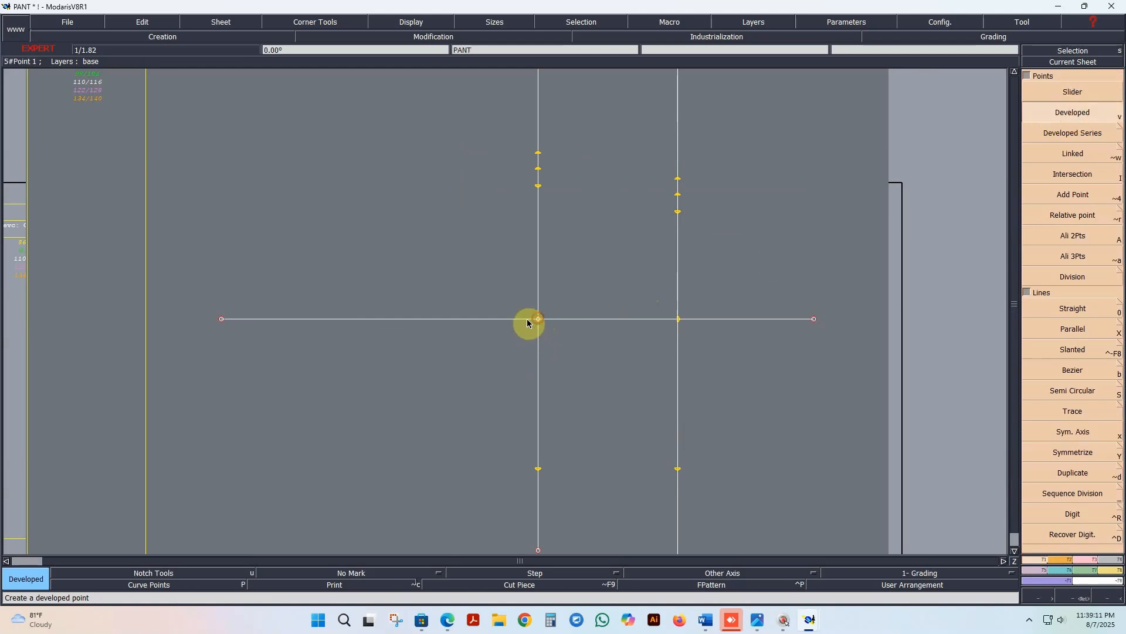
{"action": "left_click", "coordinate": [429, 336]}
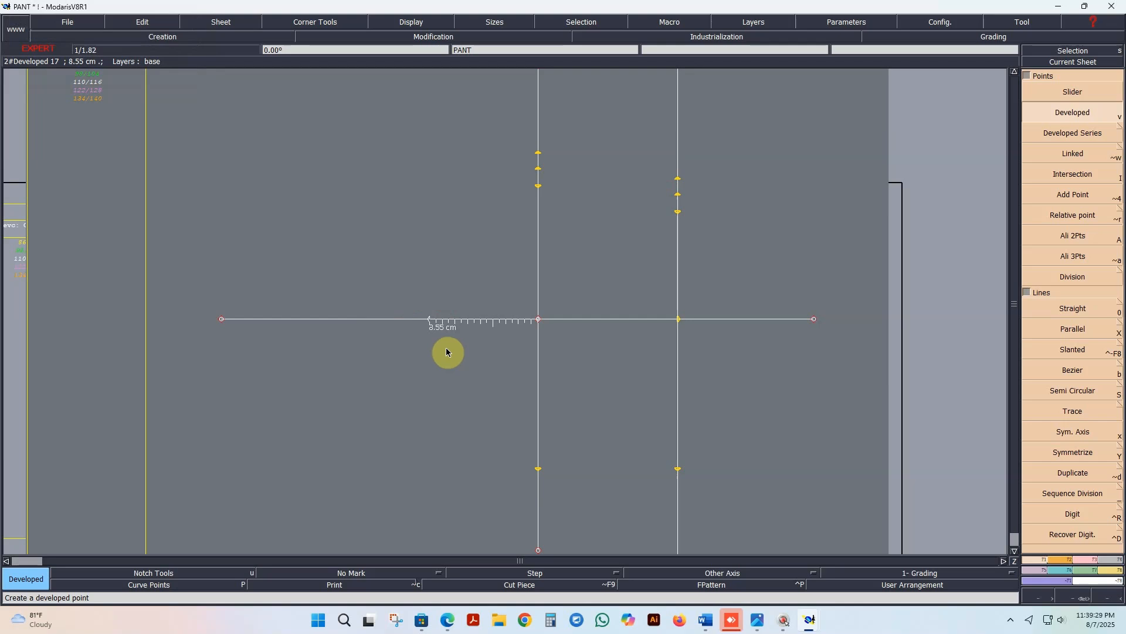
Step: Reshape the developed point on the horizontal line to about 7 cm left of the line's intersection with the left vertical line
{"action": "left_click", "coordinate": [445, 352]}
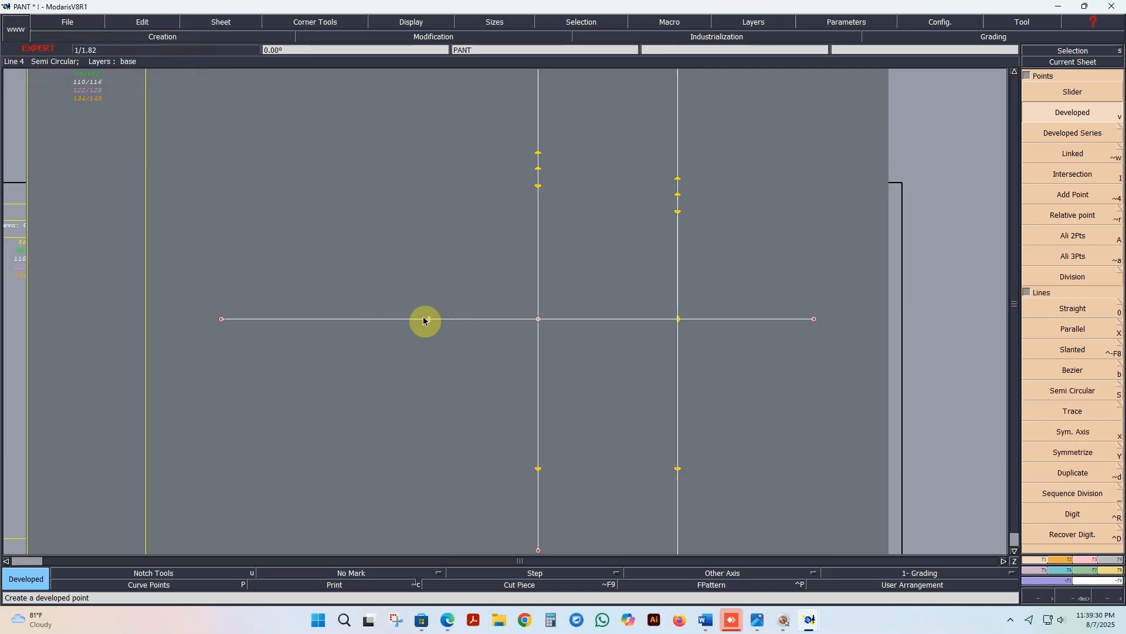
{"action": "left_click", "coordinate": [1099, 559]}
{"action": "left_click", "coordinate": [1070, 274]}
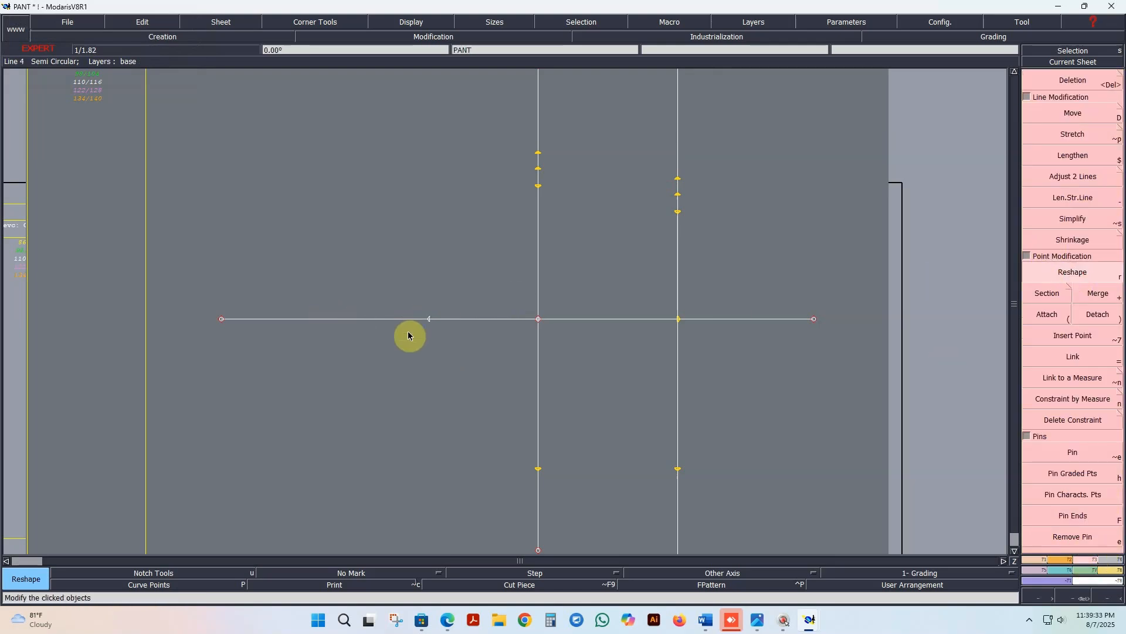
{"action": "left_click", "coordinate": [431, 320]}
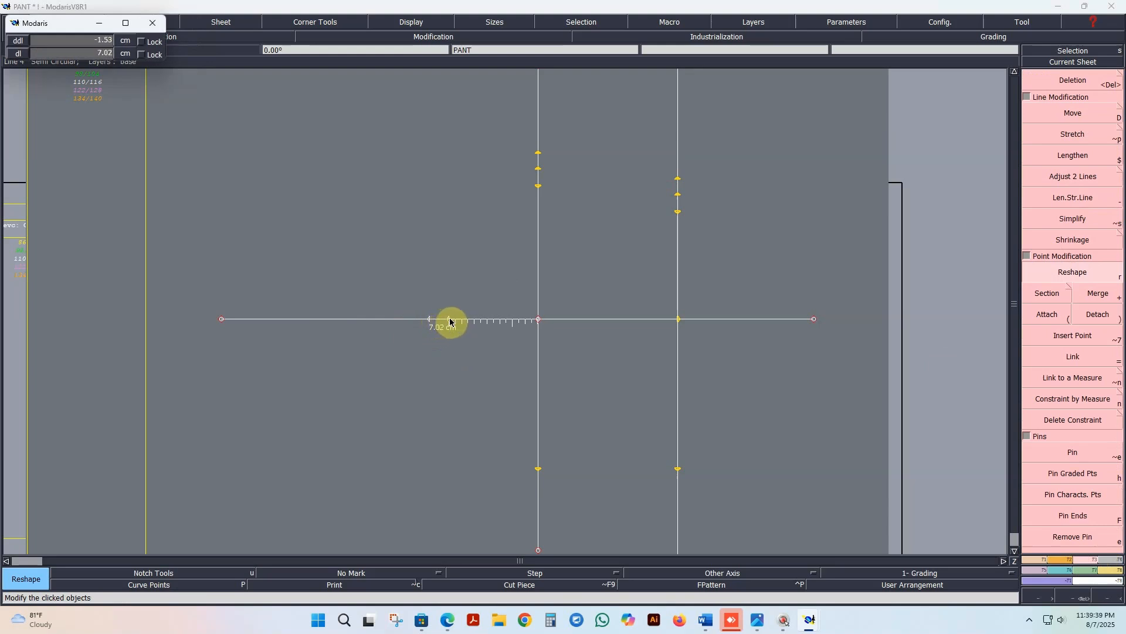
{"action": "left_click", "coordinate": [448, 320]}
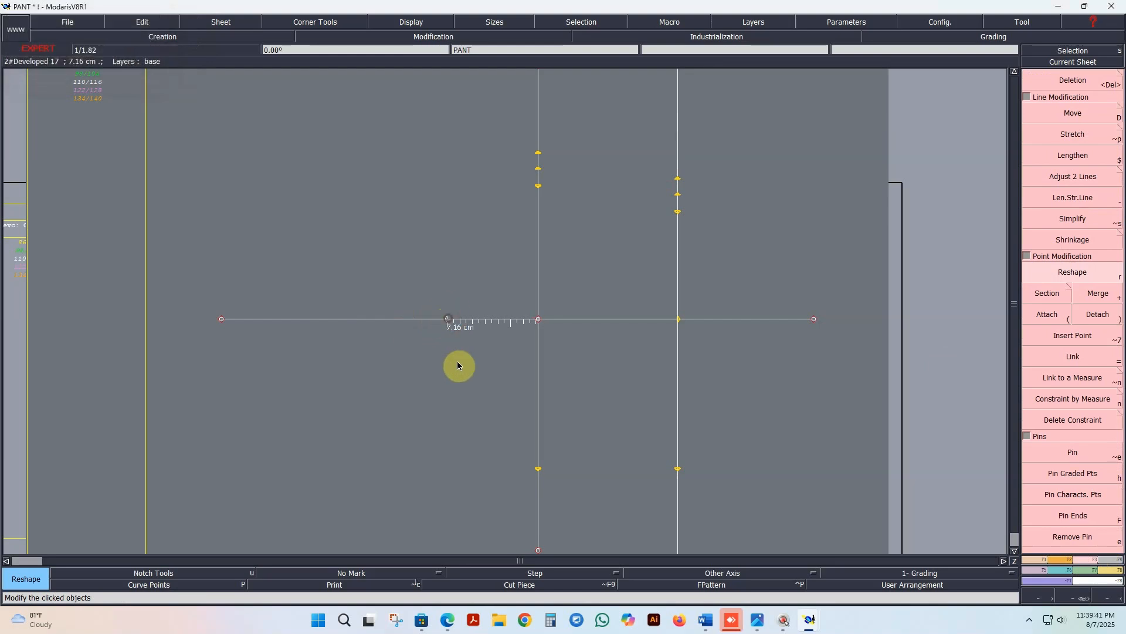
{"action": "left_click", "coordinate": [448, 320]}
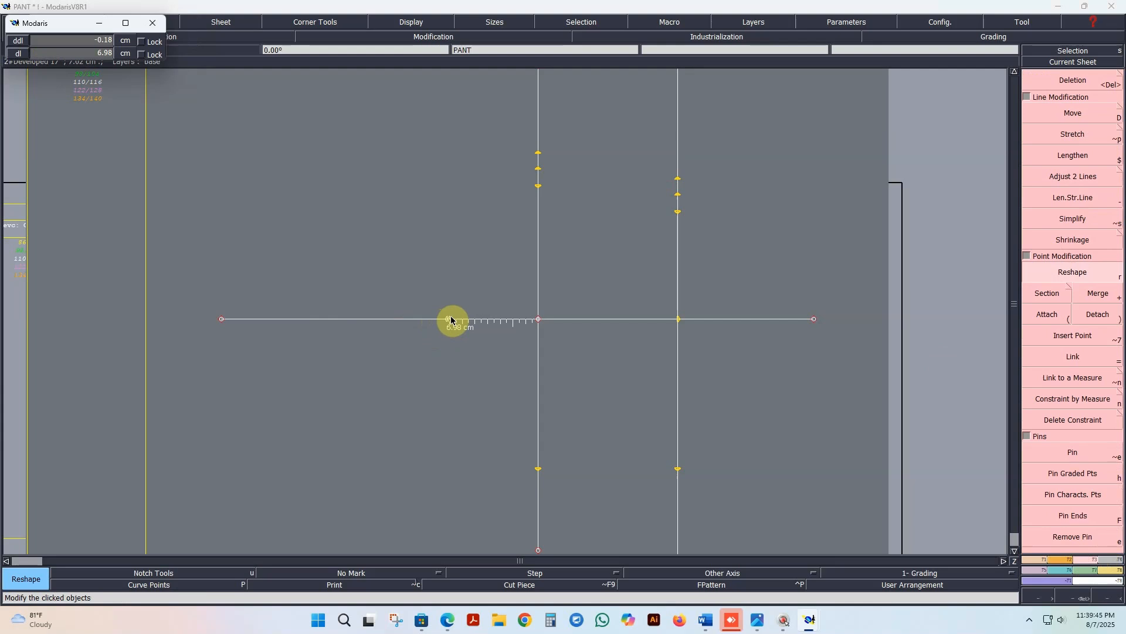
{"action": "left_click", "coordinate": [450, 320]}
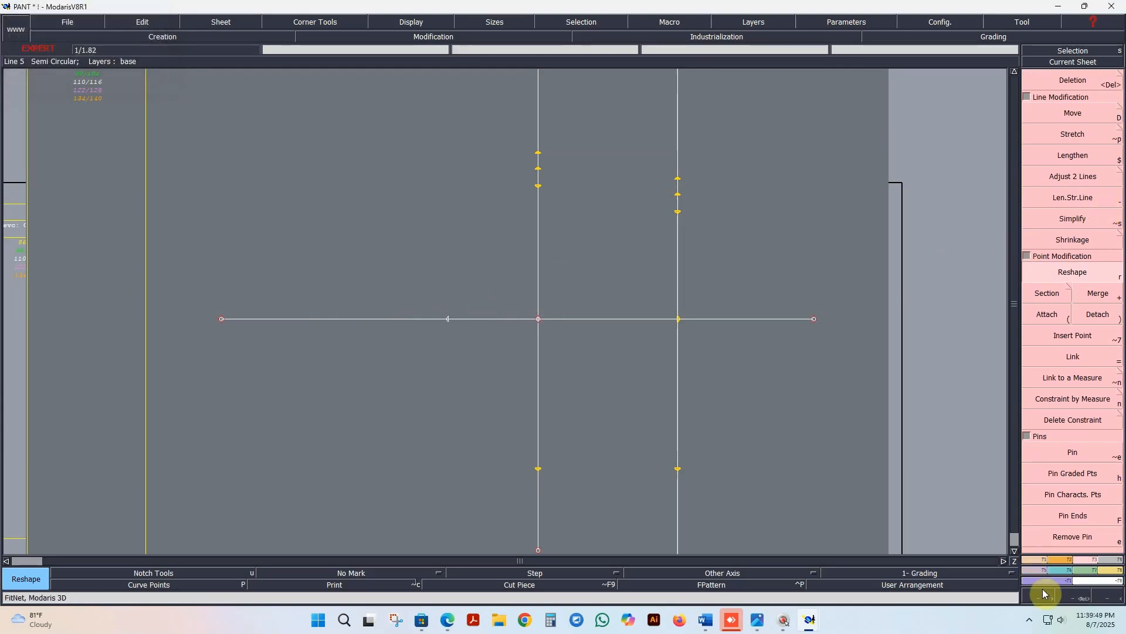
Step: Create two linked points from the developed point, one vertically above it and one about 14 cm vertically below it
{"action": "left_click", "coordinate": [1044, 562]}
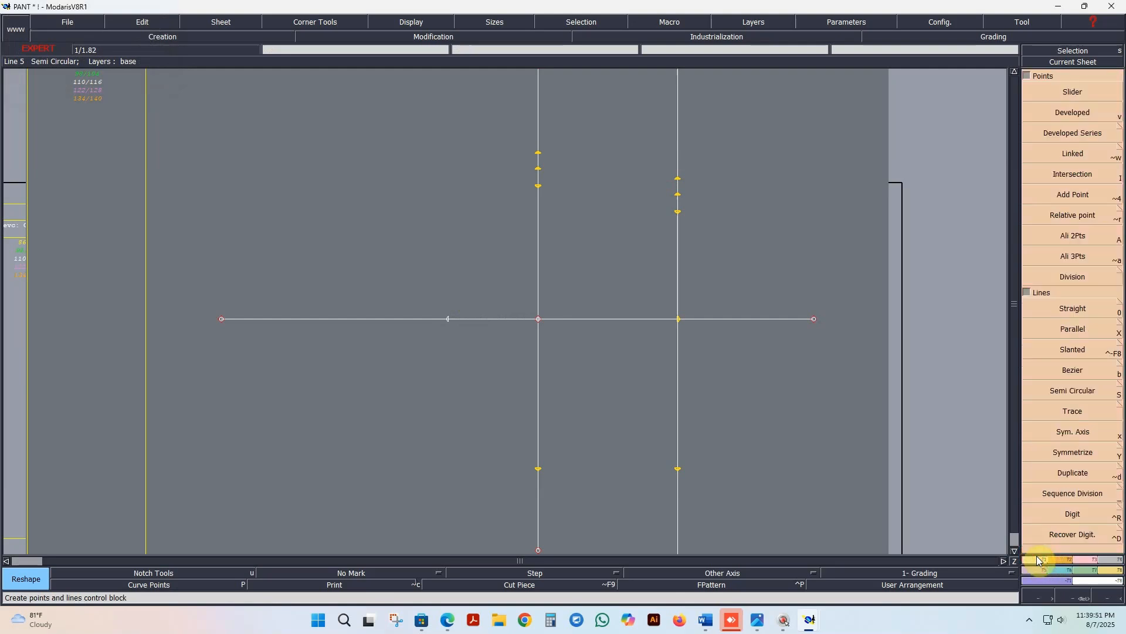
{"action": "left_click", "coordinate": [1073, 155]}
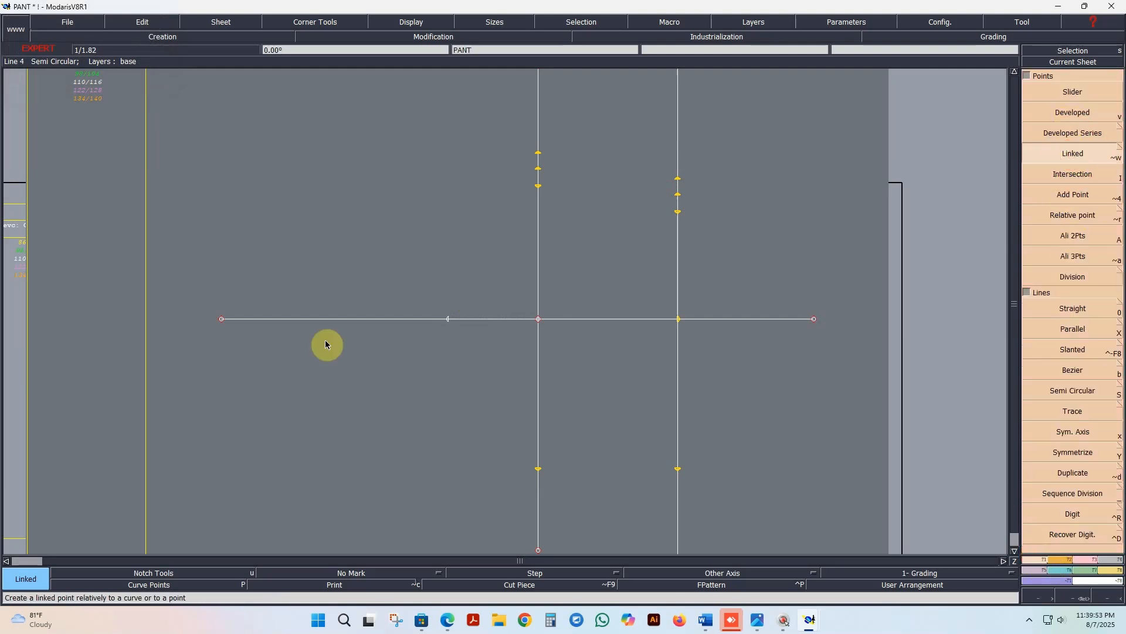
{"action": "left_click", "coordinate": [449, 319]}
{"action": "left_click", "coordinate": [448, 141]}
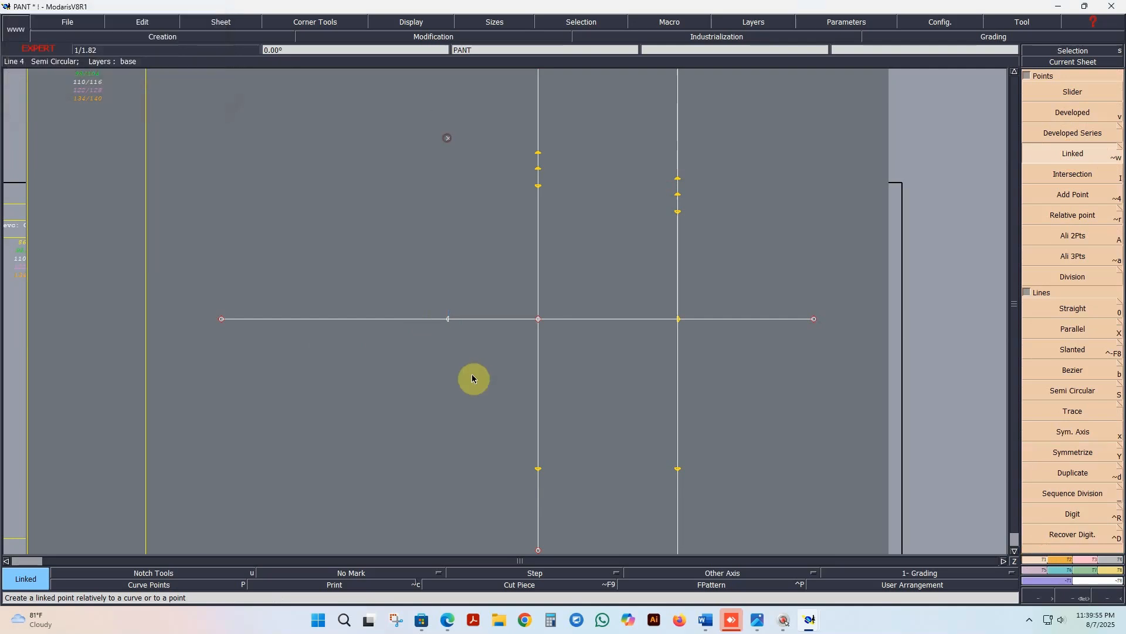
{"action": "left_click", "coordinate": [449, 322]}
{"action": "left_click", "coordinate": [440, 494]}
Step: Draw a straight vertical line from the lower linked point through the developed point to the upper linked point
{"action": "left_click", "coordinate": [1072, 308]}
{"action": "left_click", "coordinate": [448, 494]}
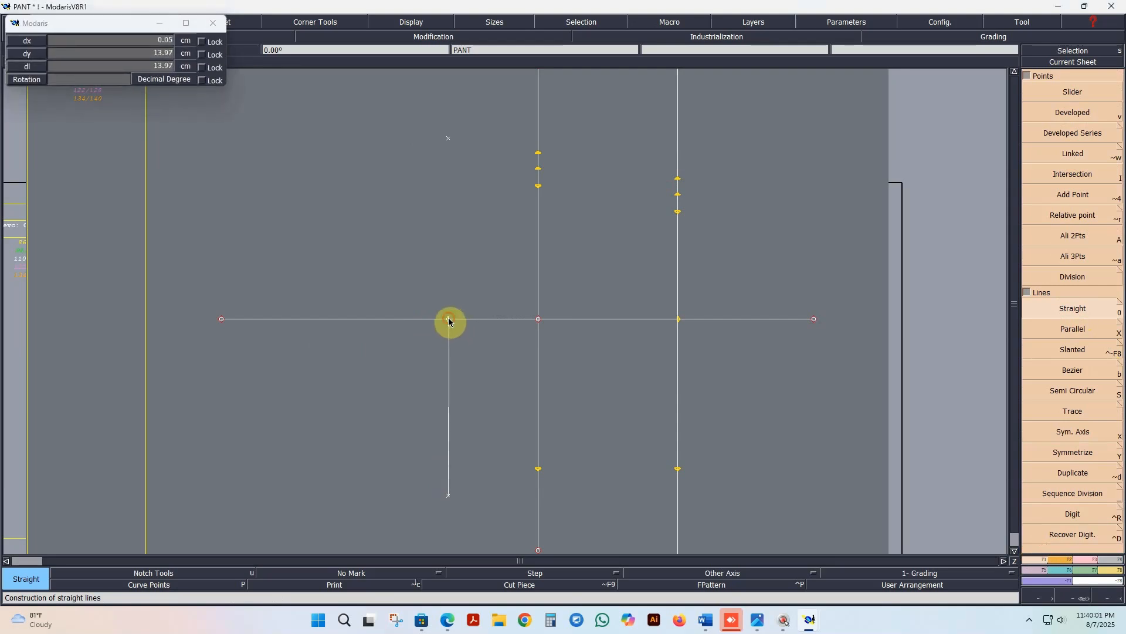
{"action": "left_click", "coordinate": [447, 319]}
{"action": "left_click", "coordinate": [449, 140]}
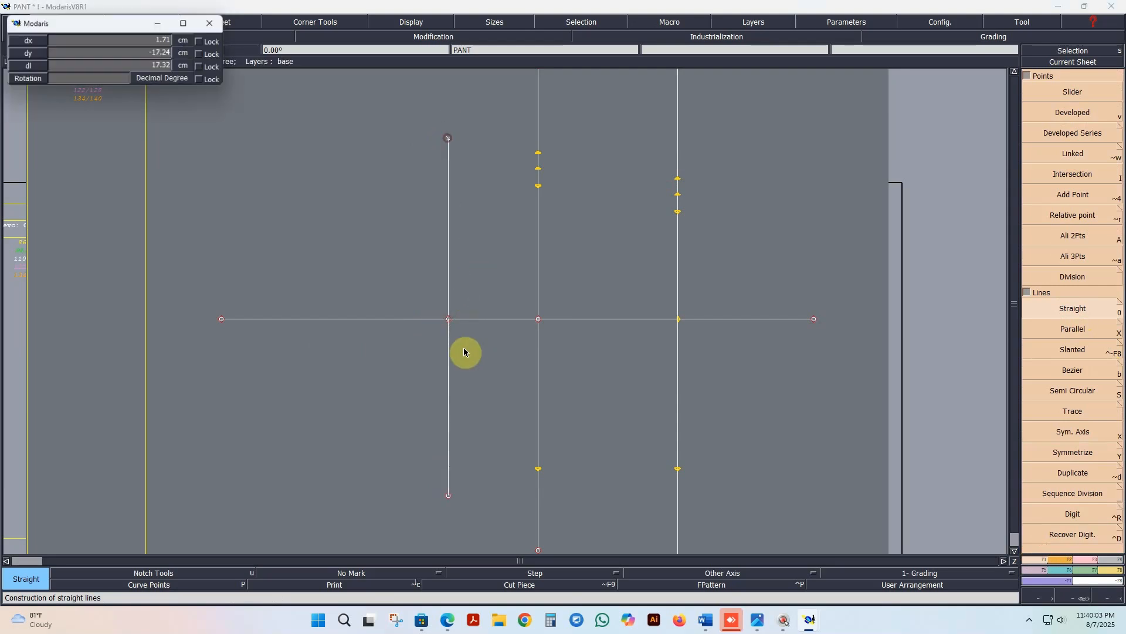
{"action": "left_click", "coordinate": [450, 319]}
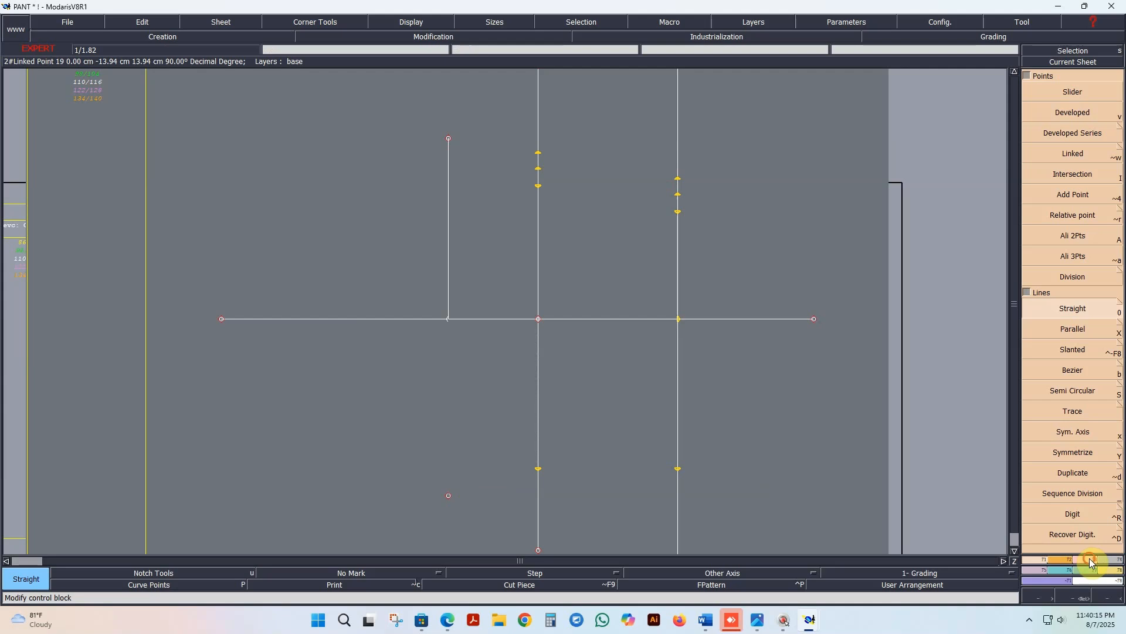
Step: Link the new line's lower end to the yellow point below the horizontal line on the neighbouring vertical line
{"action": "left_click", "coordinate": [1090, 558]}
{"action": "left_click", "coordinate": [1089, 358]}
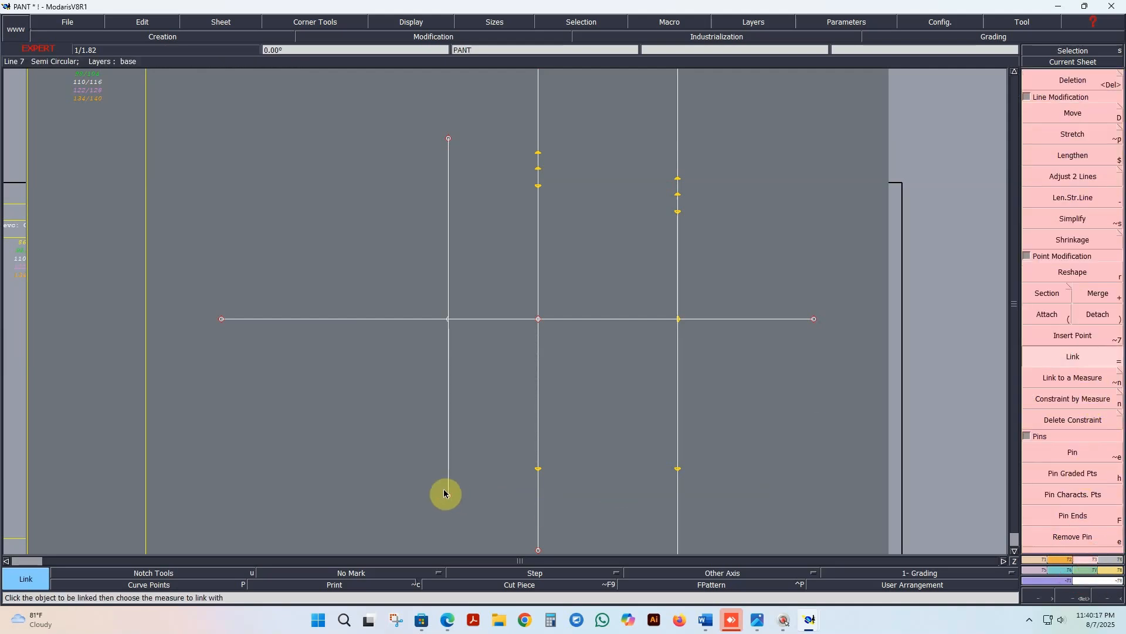
{"action": "left_click", "coordinate": [448, 495]}
{"action": "left_click", "coordinate": [538, 469]}
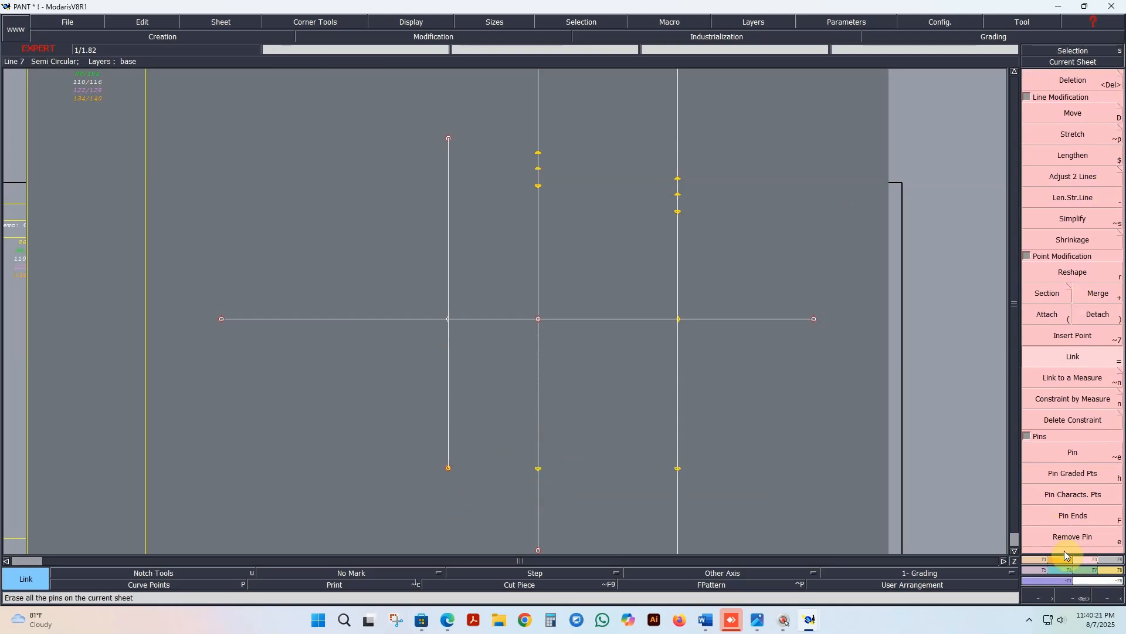
Step: Create a developed point on the new vertical line about 10 cm above its linked lower end
{"action": "left_click", "coordinate": [1039, 561]}
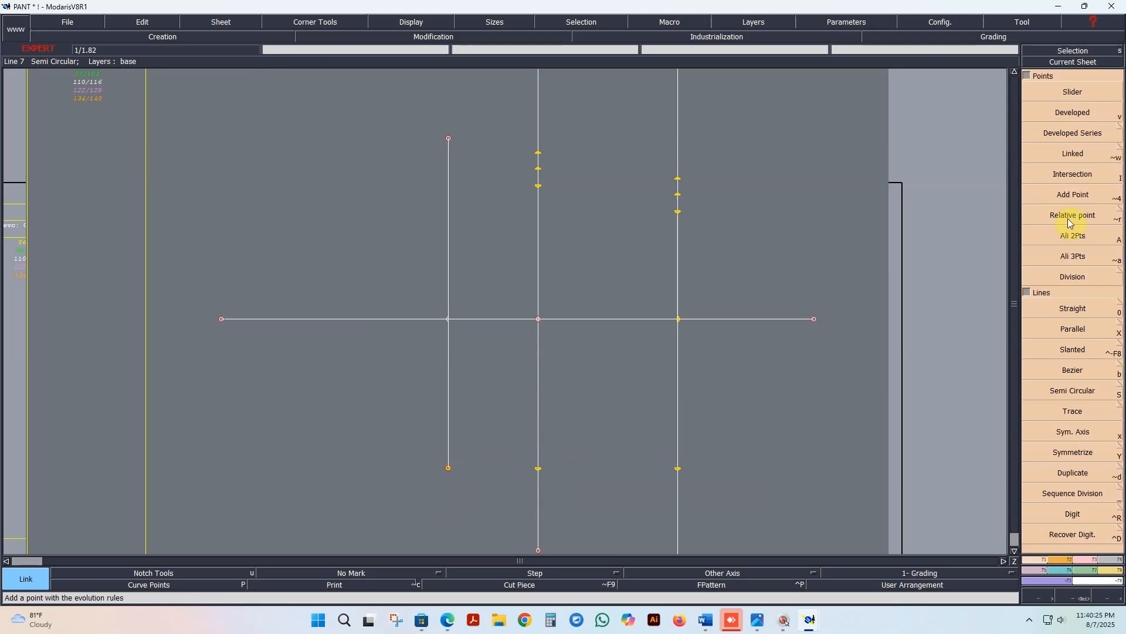
{"action": "left_click", "coordinate": [1073, 112]}
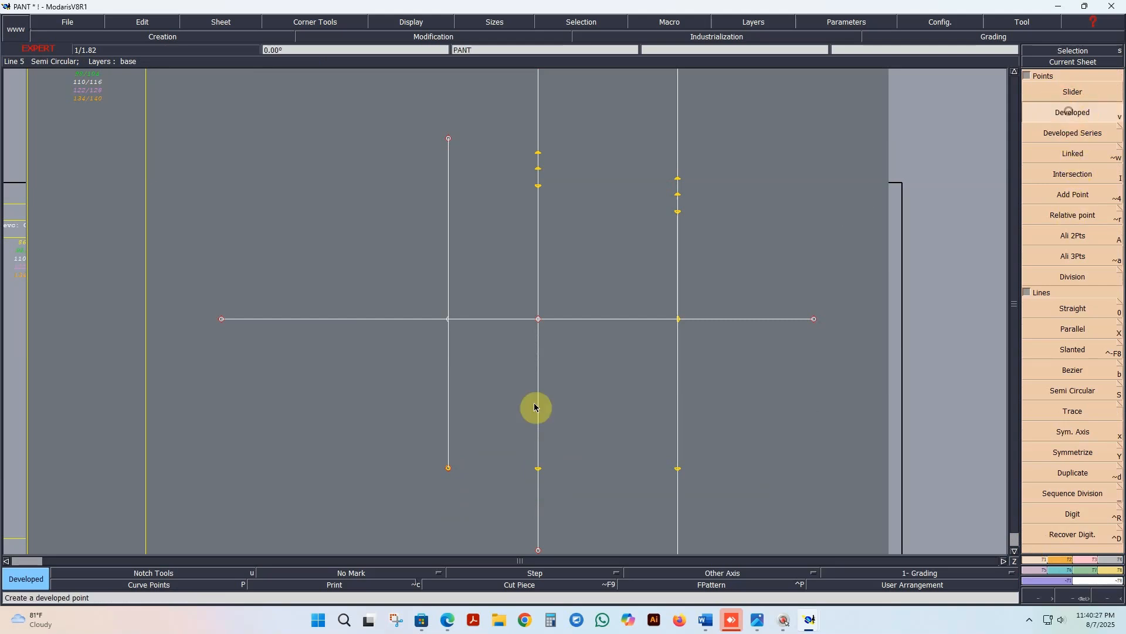
{"action": "left_click", "coordinate": [449, 468]}
{"action": "left_click", "coordinate": [448, 469]}
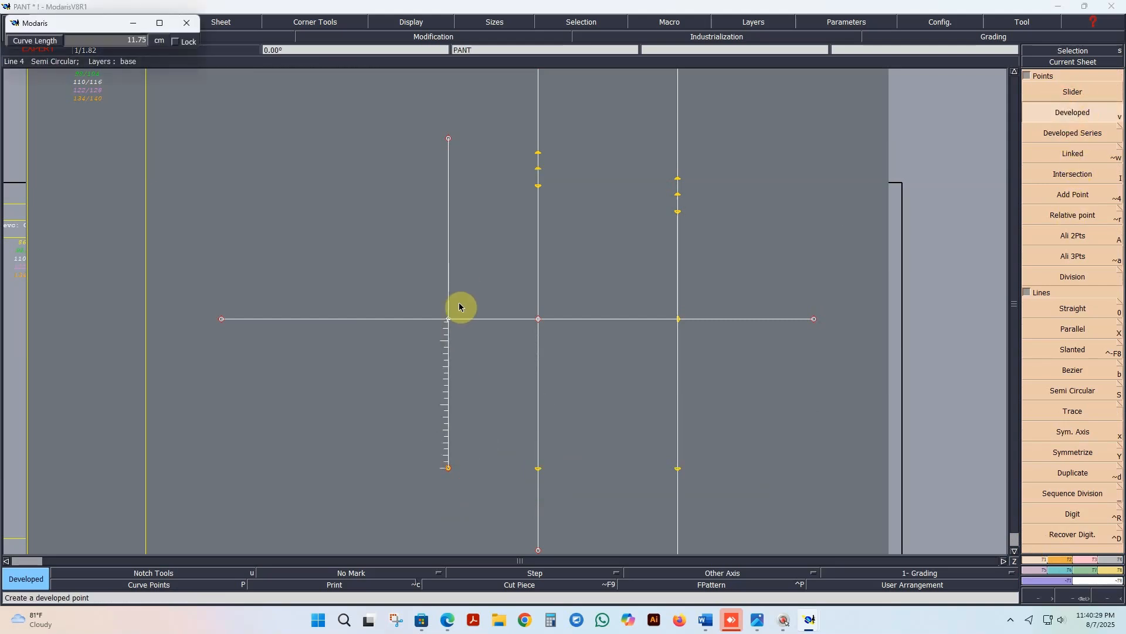
{"action": "left_click", "coordinate": [463, 341]}
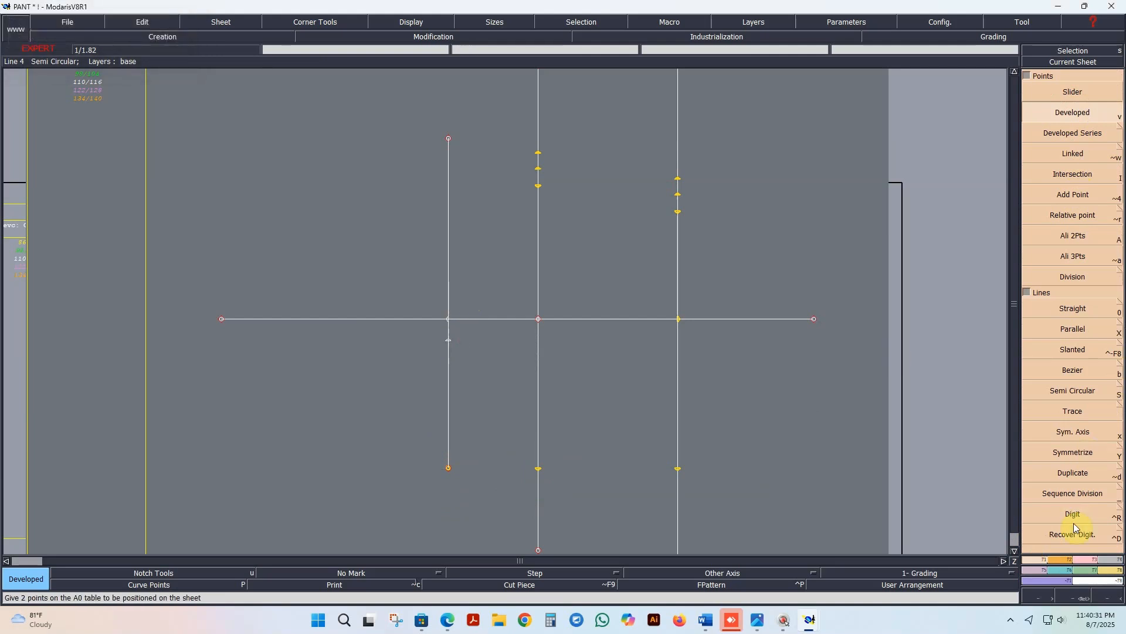
Step: Reshape the new developed point upward to about 20.93 cm from the line's lower end
{"action": "left_click", "coordinate": [1085, 559]}
{"action": "left_click", "coordinate": [1073, 271]}
{"action": "left_click", "coordinate": [450, 340]}
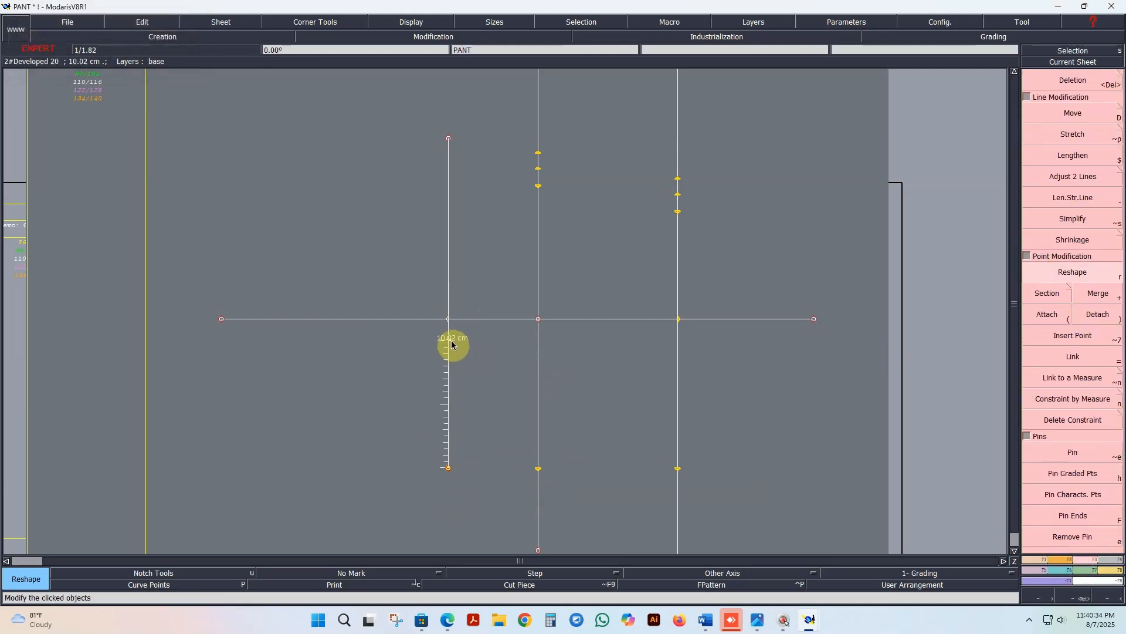
{"action": "left_click", "coordinate": [466, 205]}
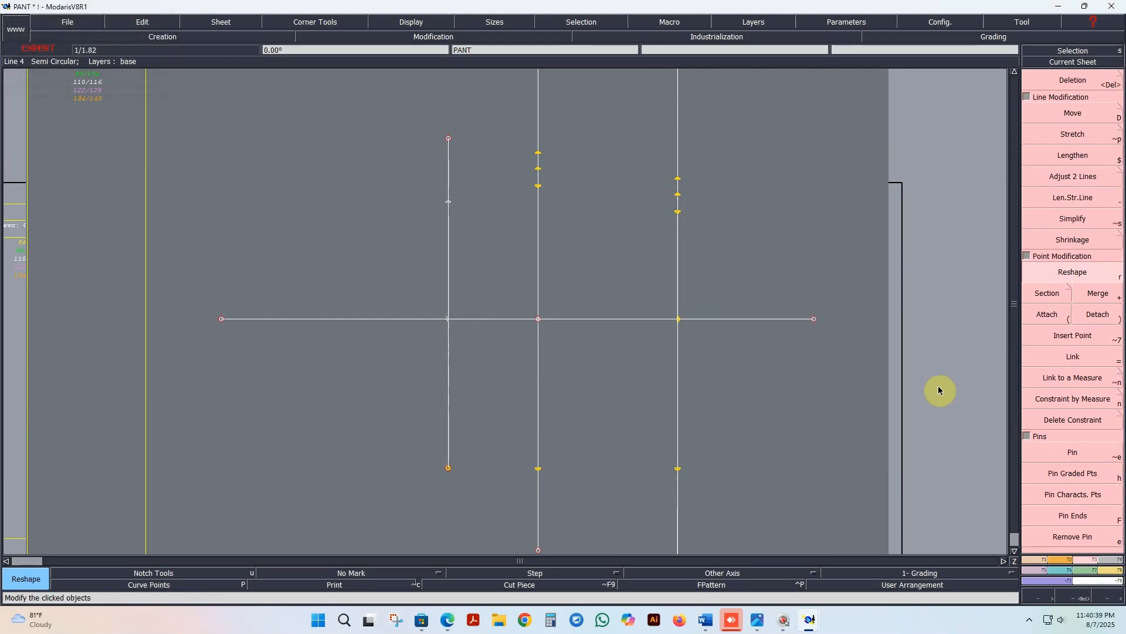
Step: Constrain the reshaped point by the Seat measure at a scale of 1/2
{"action": "left_click", "coordinate": [1068, 403]}
{"action": "left_click", "coordinate": [448, 202]}
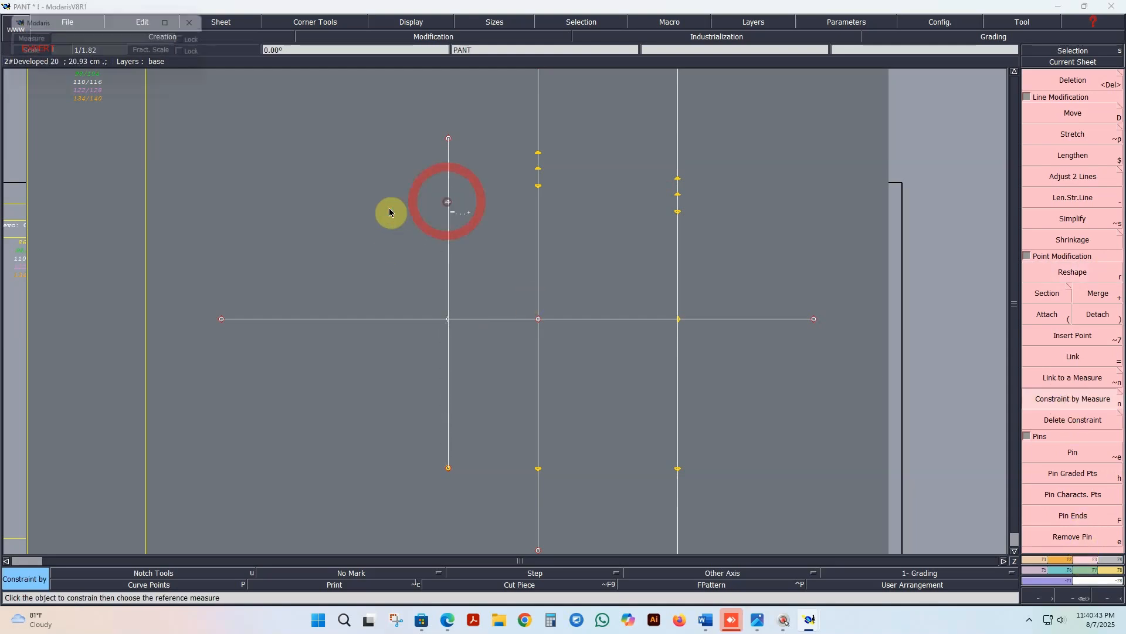
{"action": "left_click", "coordinate": [121, 39]}
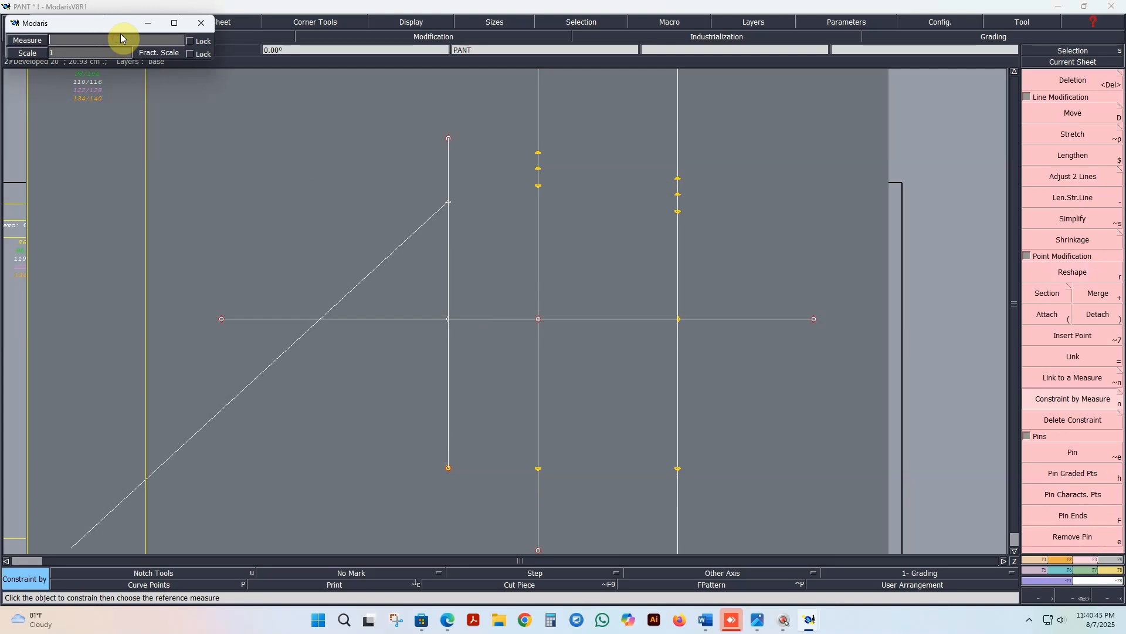
{"action": "type", "text": "S"}
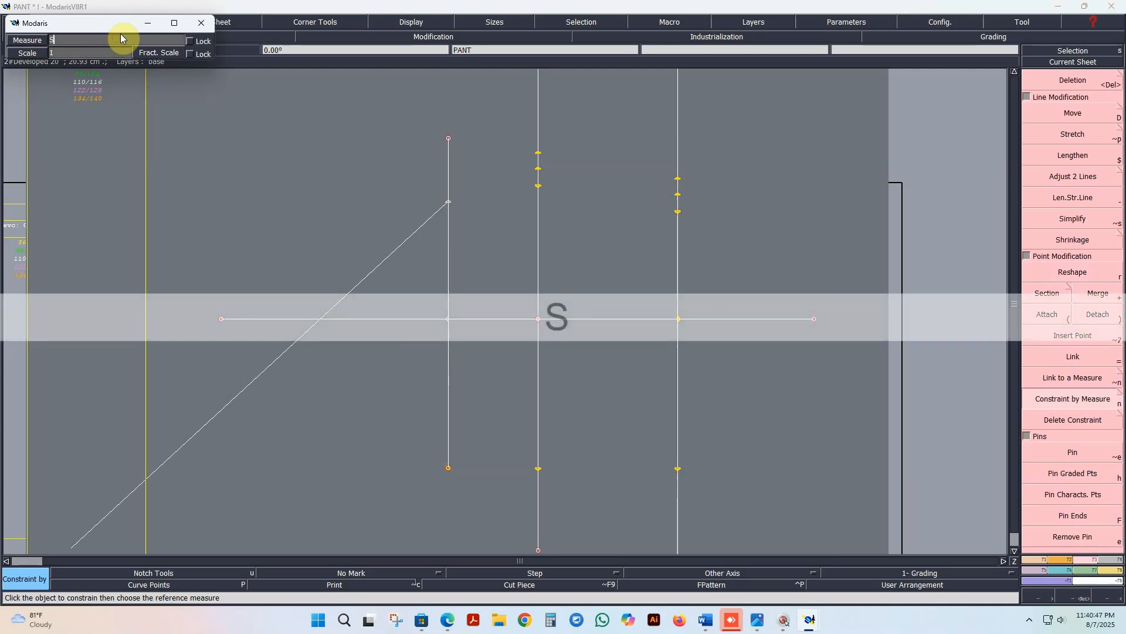
{"action": "key", "text": "Tab"}
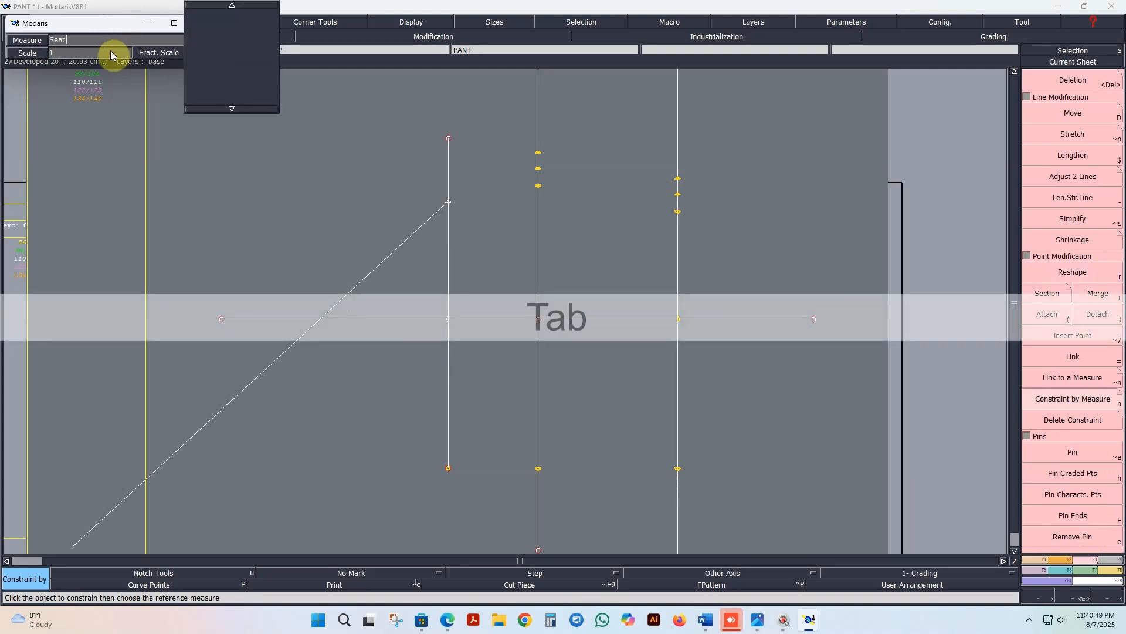
{"action": "left_click", "coordinate": [79, 53]}
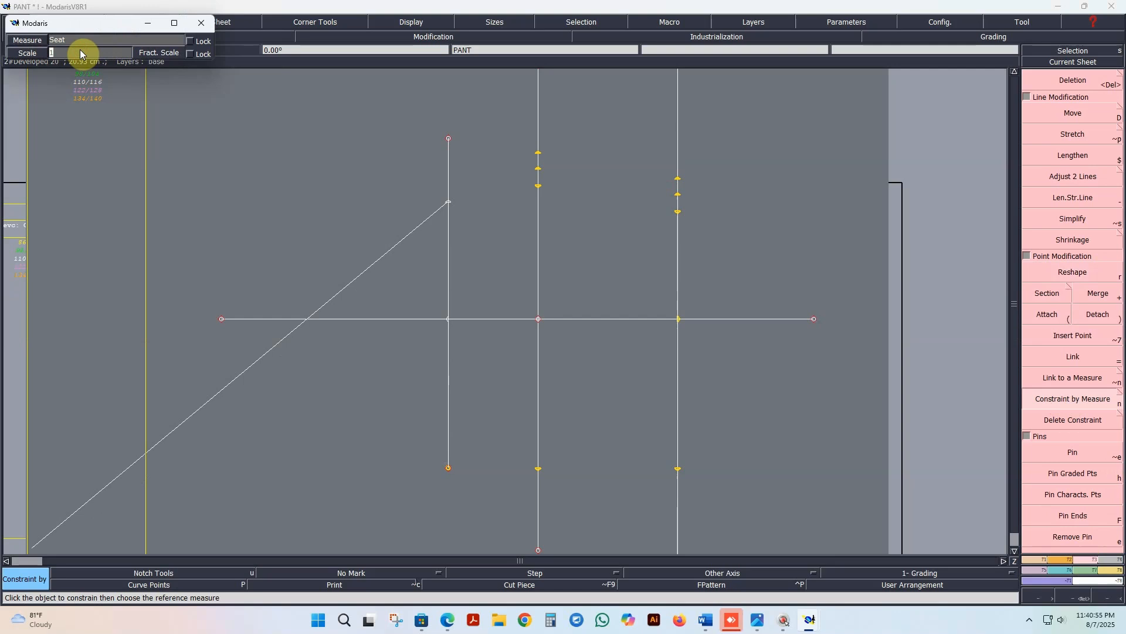
{"action": "type", "text": ".5"}
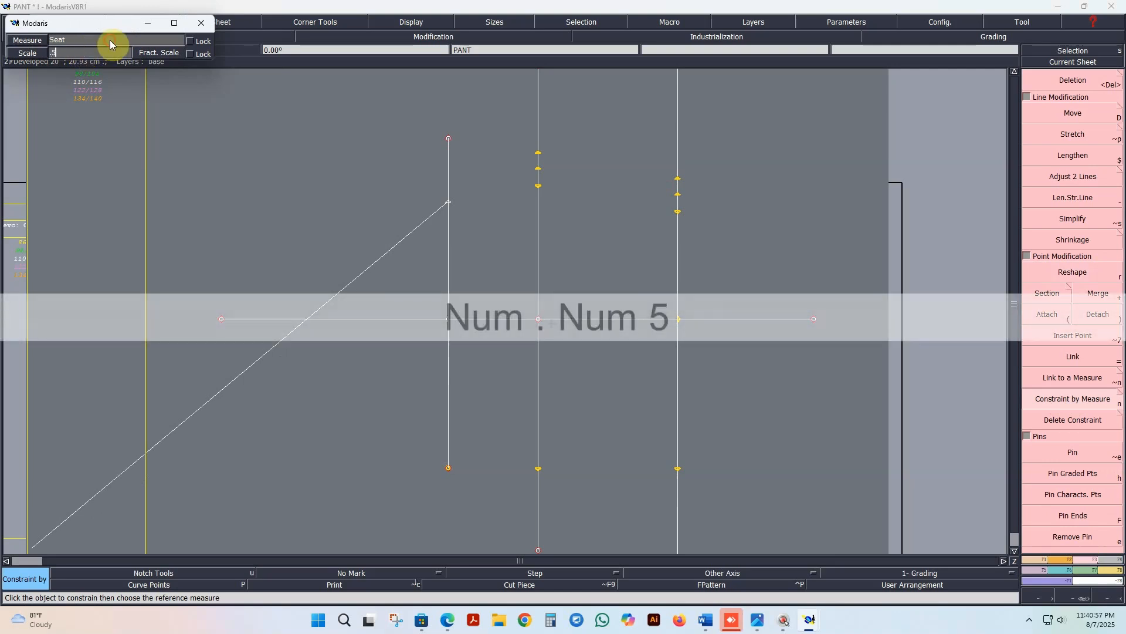
{"action": "key", "text": "Return"}
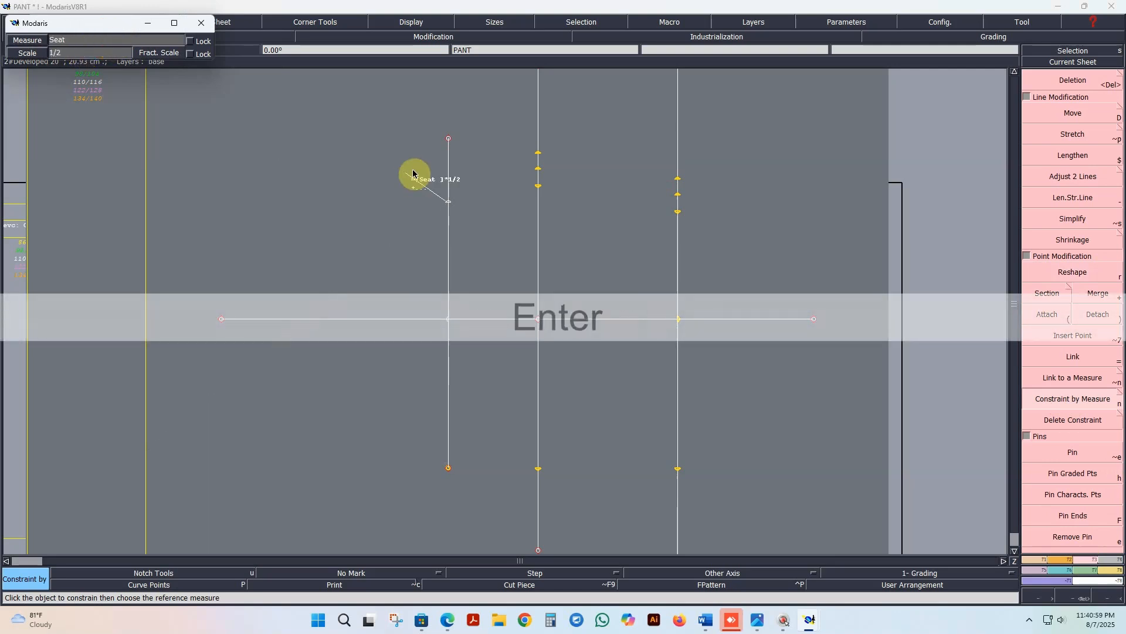
{"action": "left_click", "coordinate": [480, 173]}
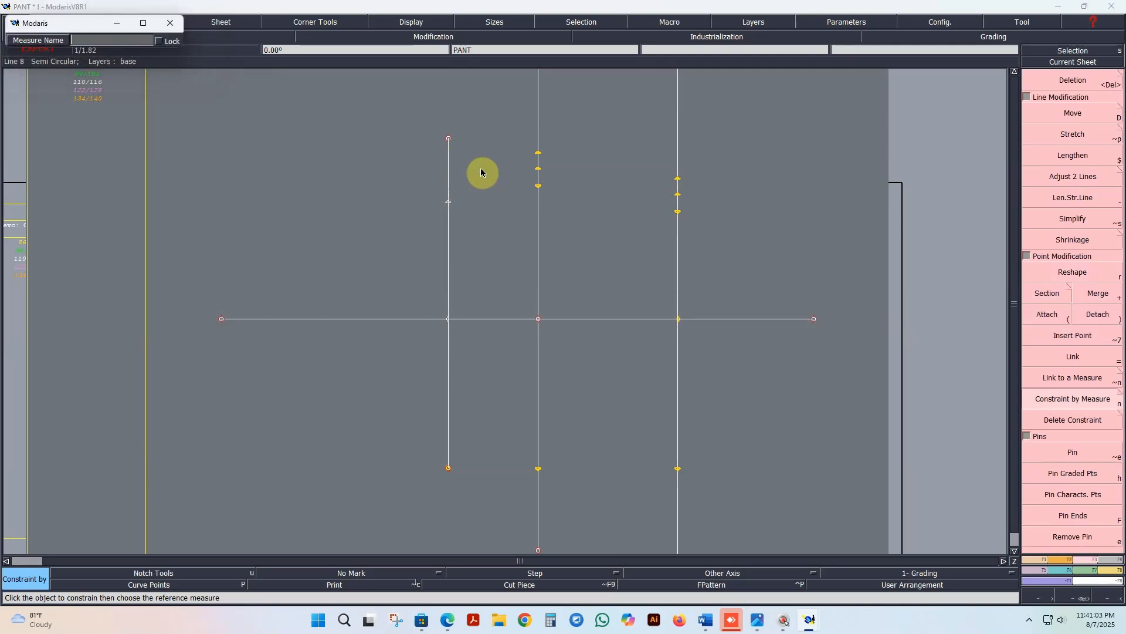
Step: Name the new constraint measure SET 1/2
{"action": "type", "text": "S"}
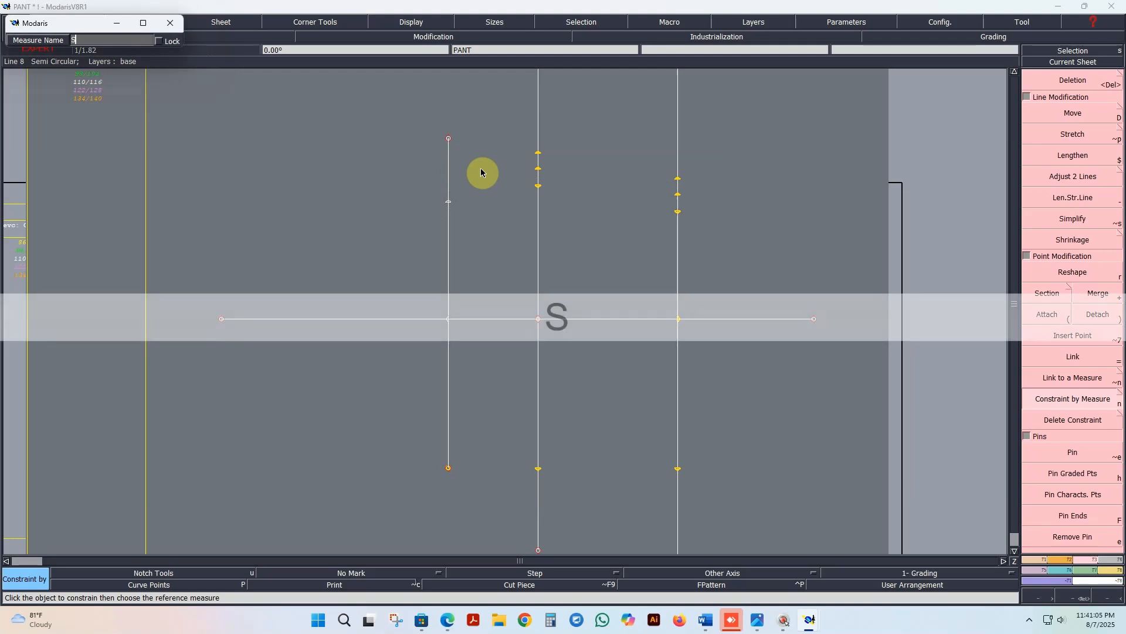
{"action": "type", "text": "ET"}
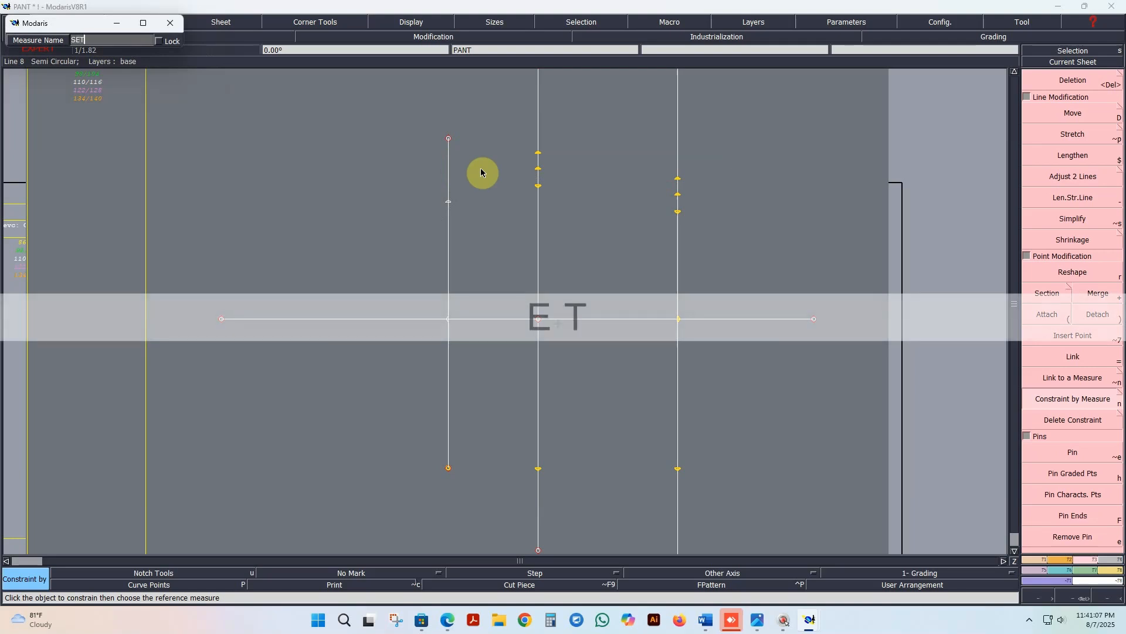
{"action": "type", "text": " 1"}
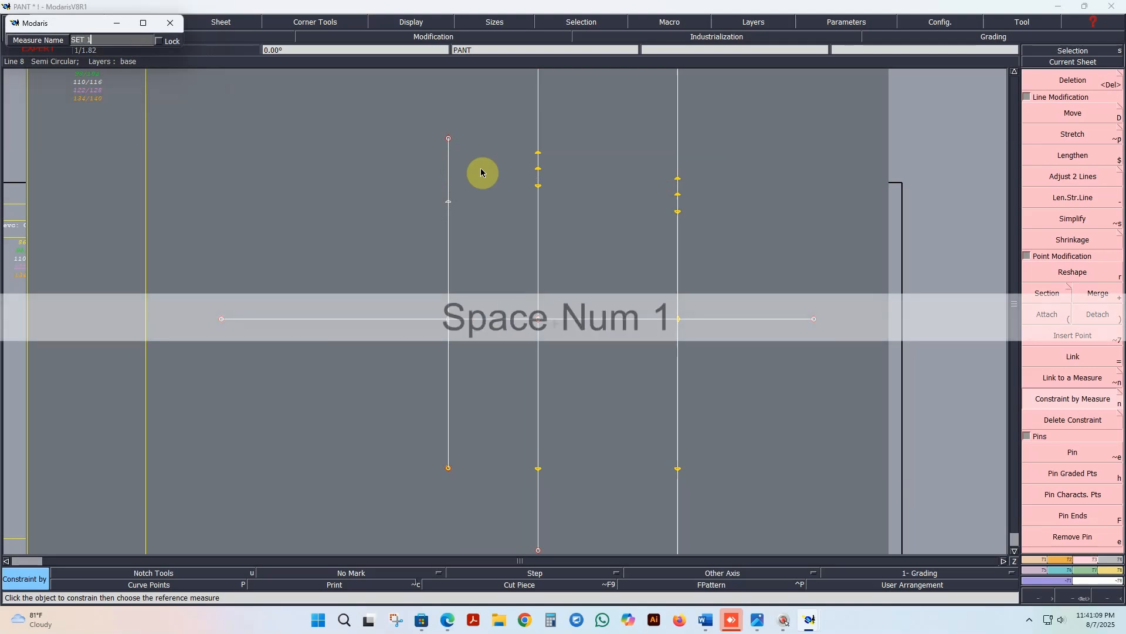
{"action": "type", "text": "/2"}
{"action": "key", "text": "Return"}
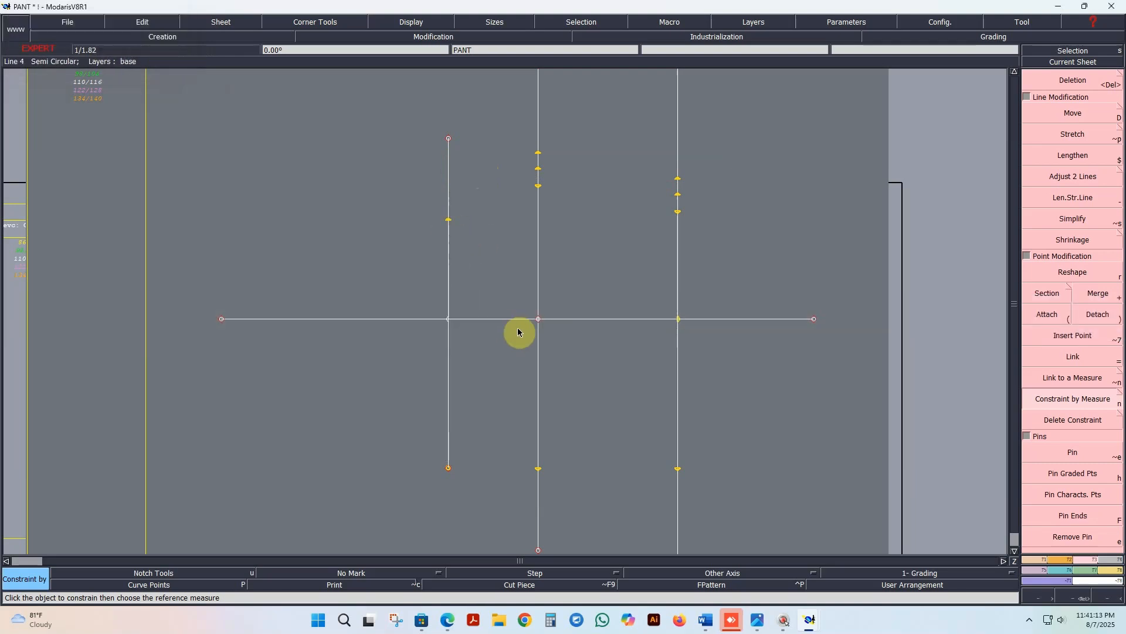
Step: Create a linked point about 14.5 cm horizontally left of the SET 1/2 point and join the two with a straight line
{"action": "left_click", "coordinate": [1037, 561]}
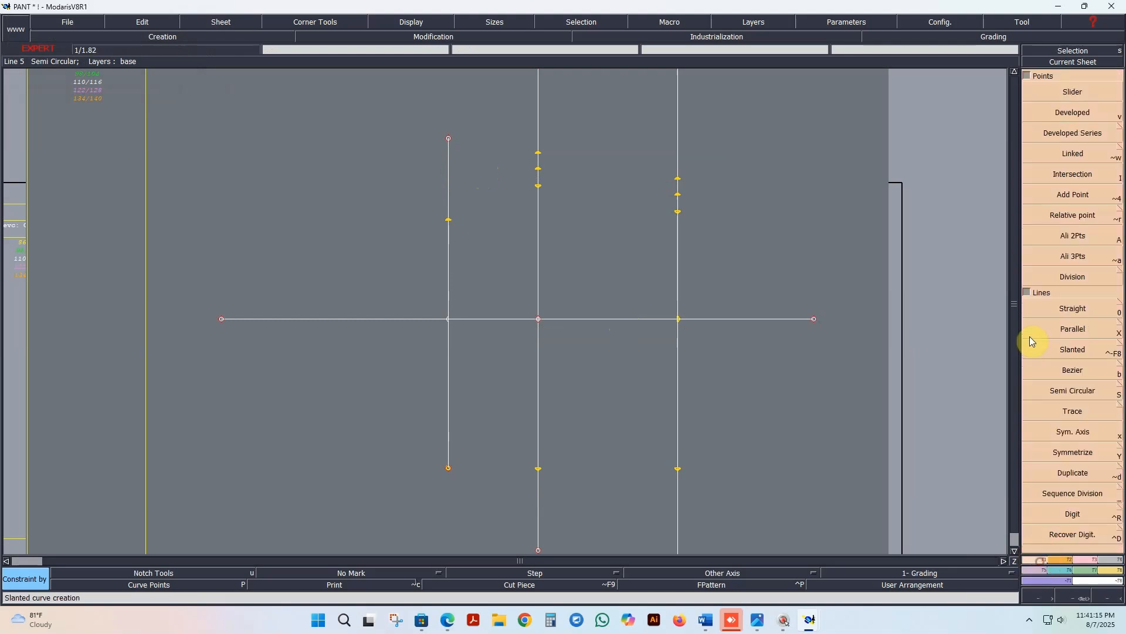
{"action": "left_click", "coordinate": [1073, 154]}
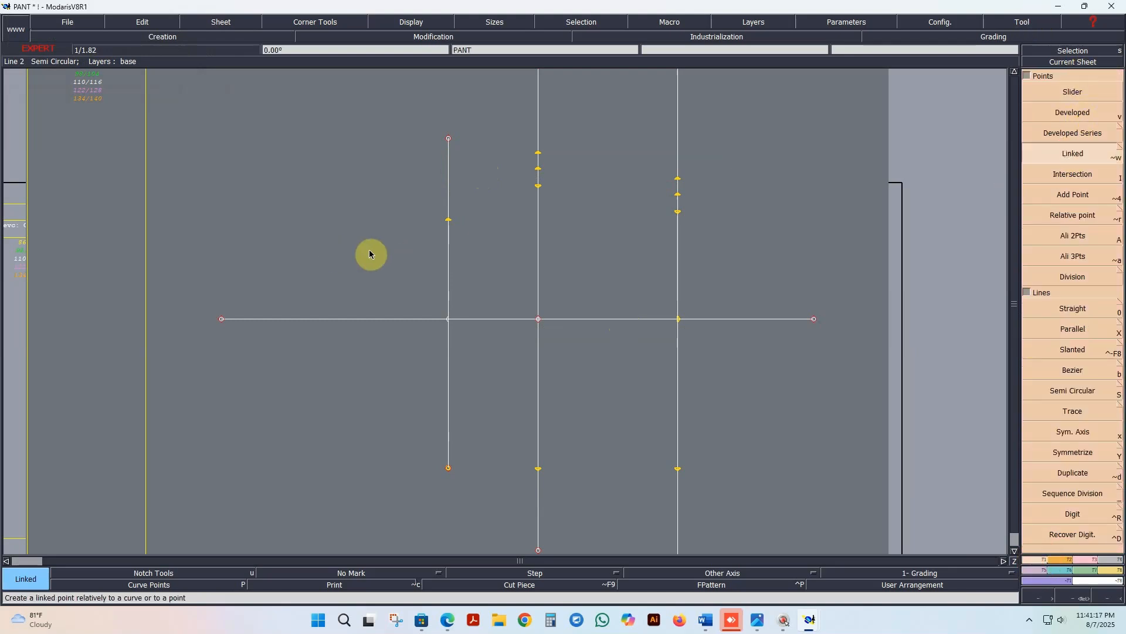
{"action": "left_click", "coordinate": [447, 221]}
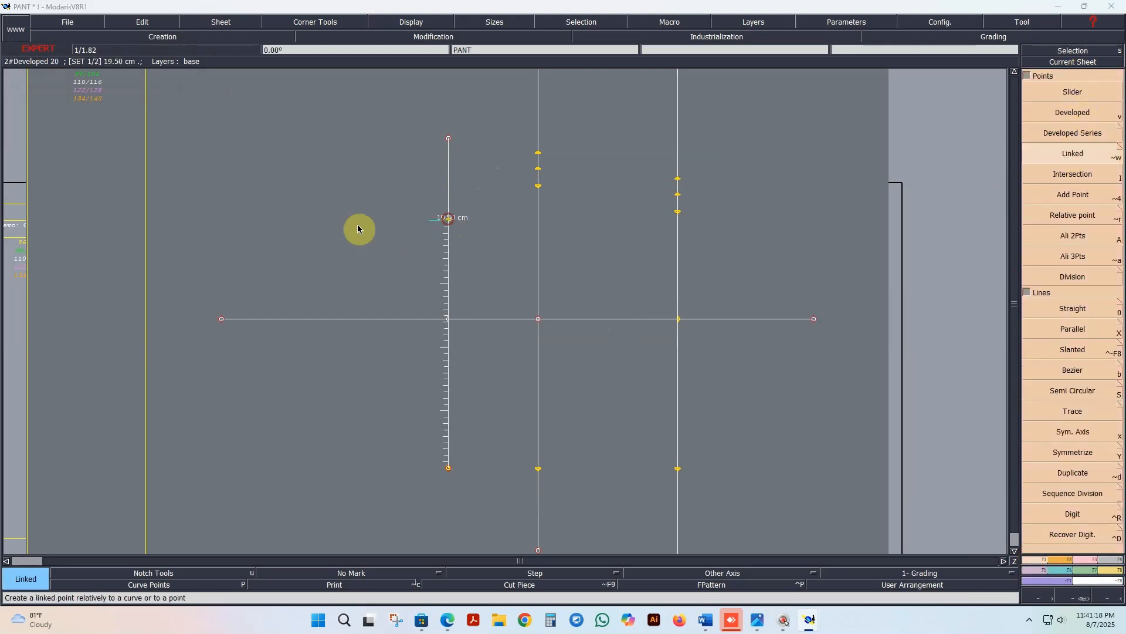
{"action": "left_click", "coordinate": [265, 230]}
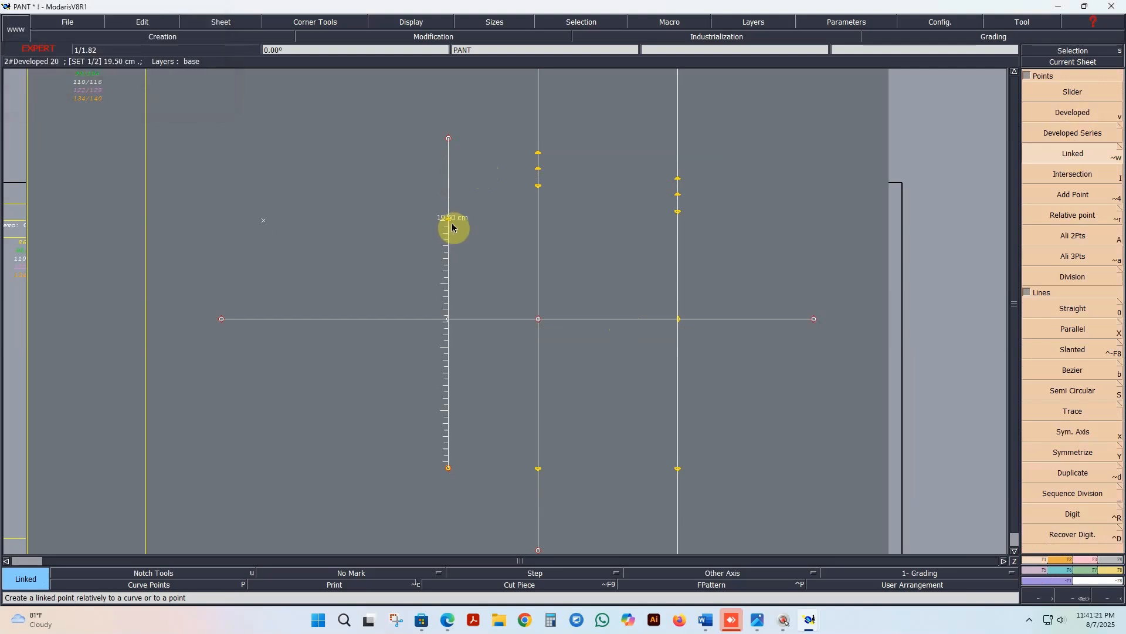
{"action": "left_click", "coordinate": [1070, 309]}
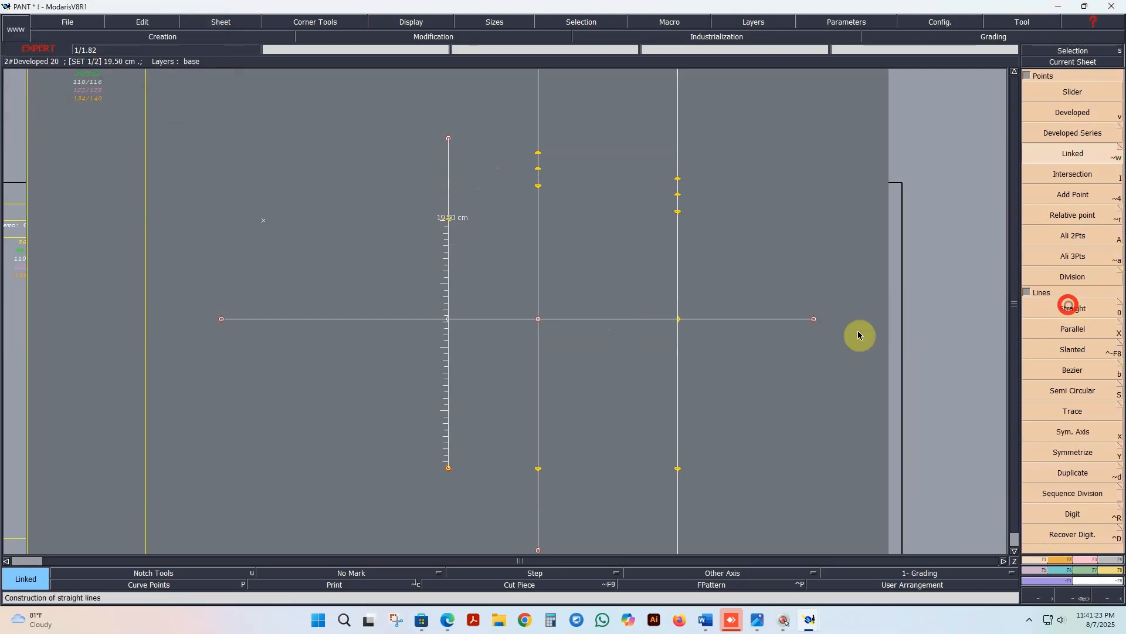
{"action": "left_click", "coordinate": [447, 221]}
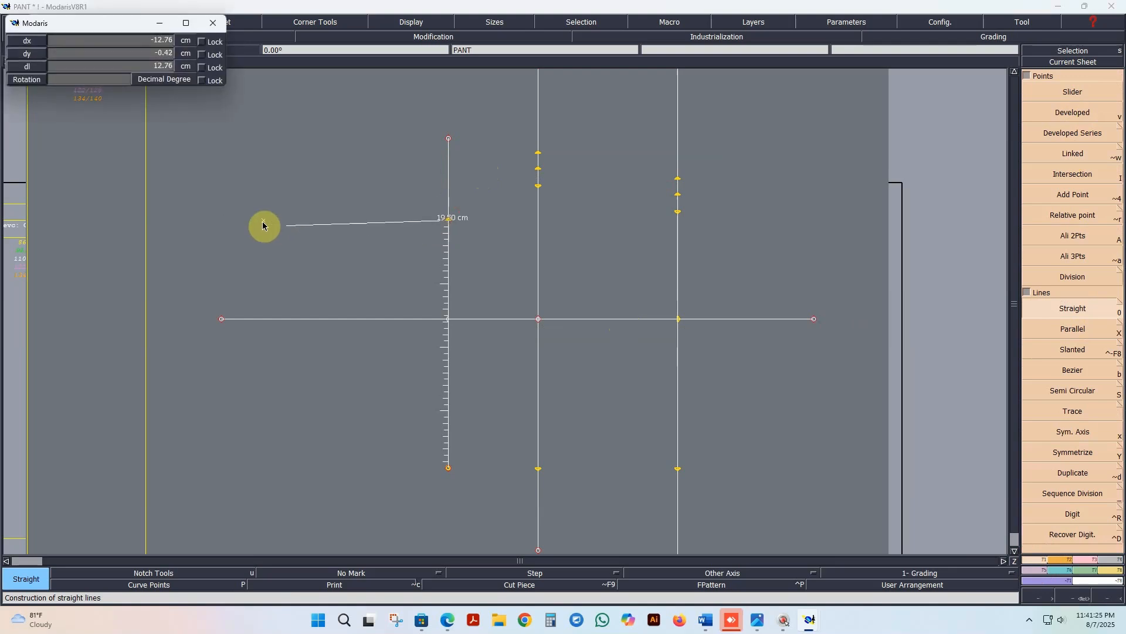
{"action": "left_click", "coordinate": [264, 221]}
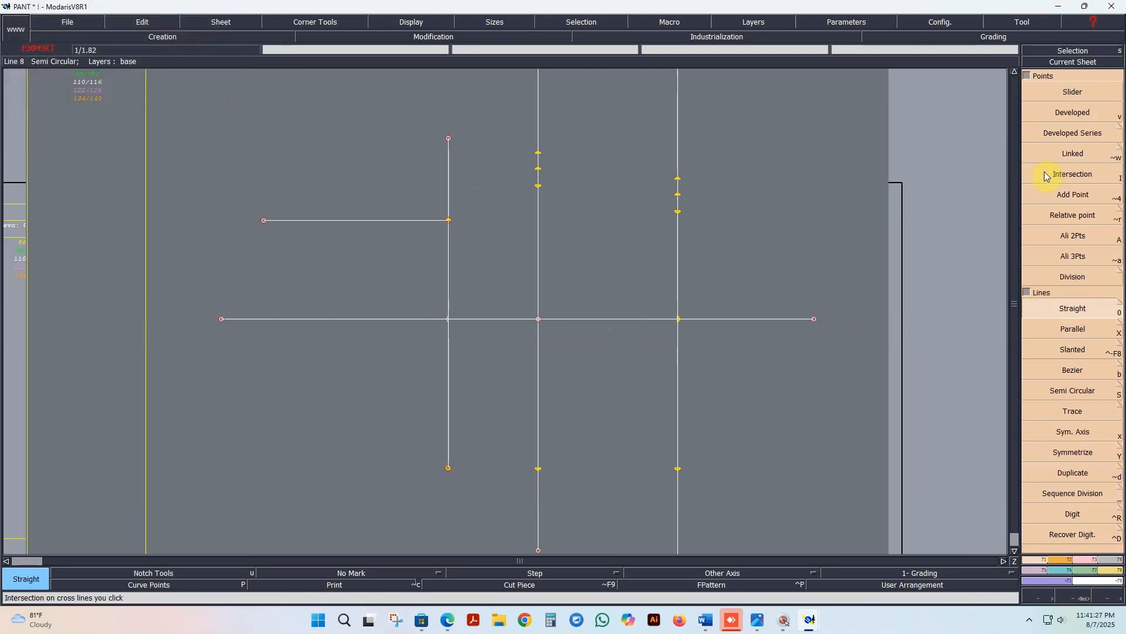
Step: Create a linked point about 2.7 cm straight below the new horizontal line's left end and connect them with a straight line
{"action": "left_click", "coordinate": [1058, 162]}
{"action": "left_click", "coordinate": [263, 220]}
{"action": "left_click", "coordinate": [260, 254]}
{"action": "key", "text": "Return"}
{"action": "left_click", "coordinate": [1073, 309]}
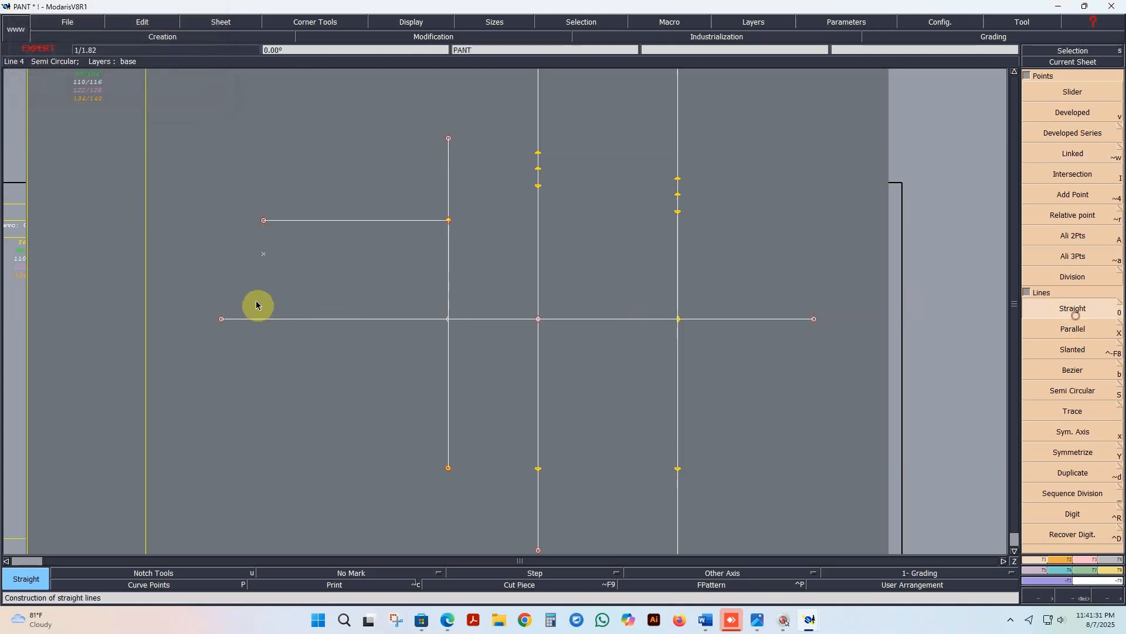
{"action": "left_click", "coordinate": [264, 254]}
{"action": "left_click", "coordinate": [263, 220]}
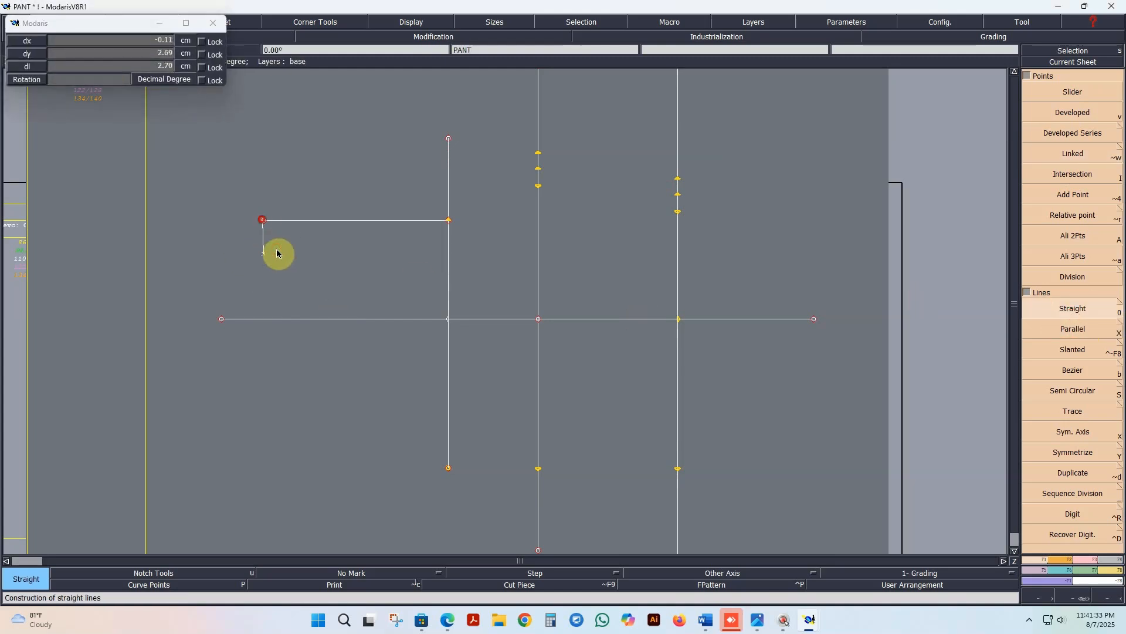
Step: Create a second linked point about 20.2 cm horizontally left of the SET 1/2 point and join them with a straight line
{"action": "left_click", "coordinate": [1058, 156]}
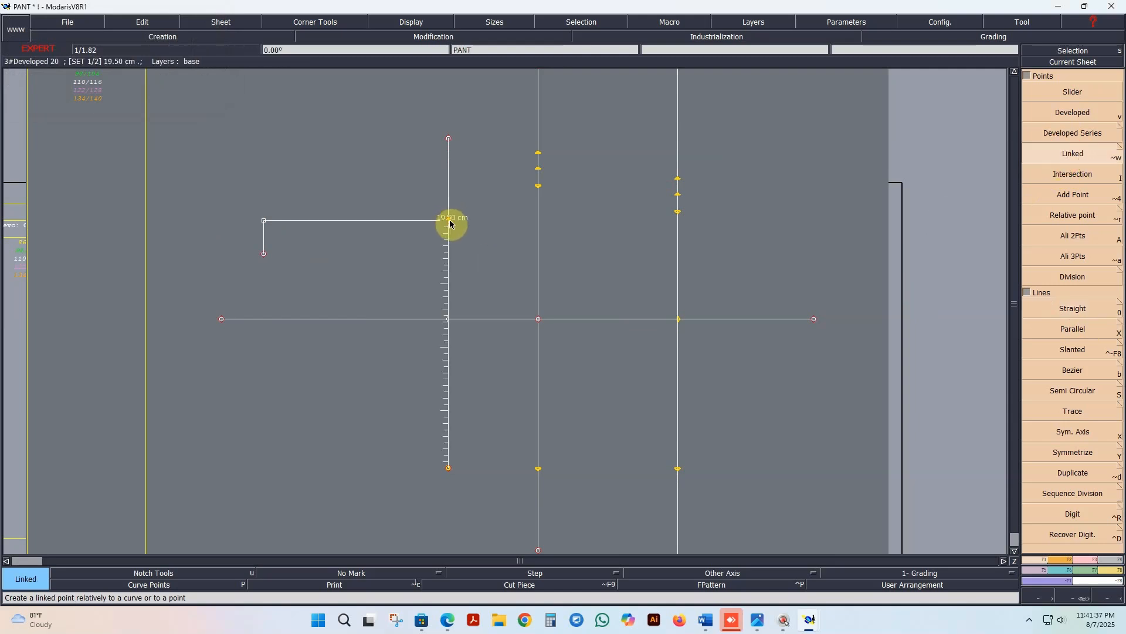
{"action": "left_click", "coordinate": [449, 221]}
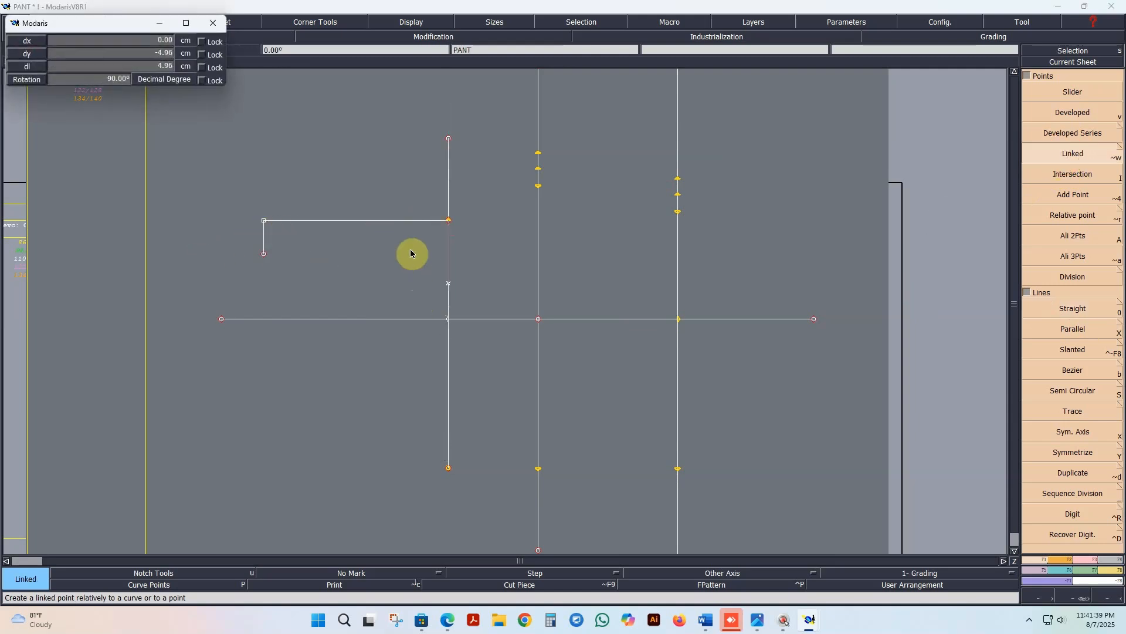
{"action": "key", "text": "space"}
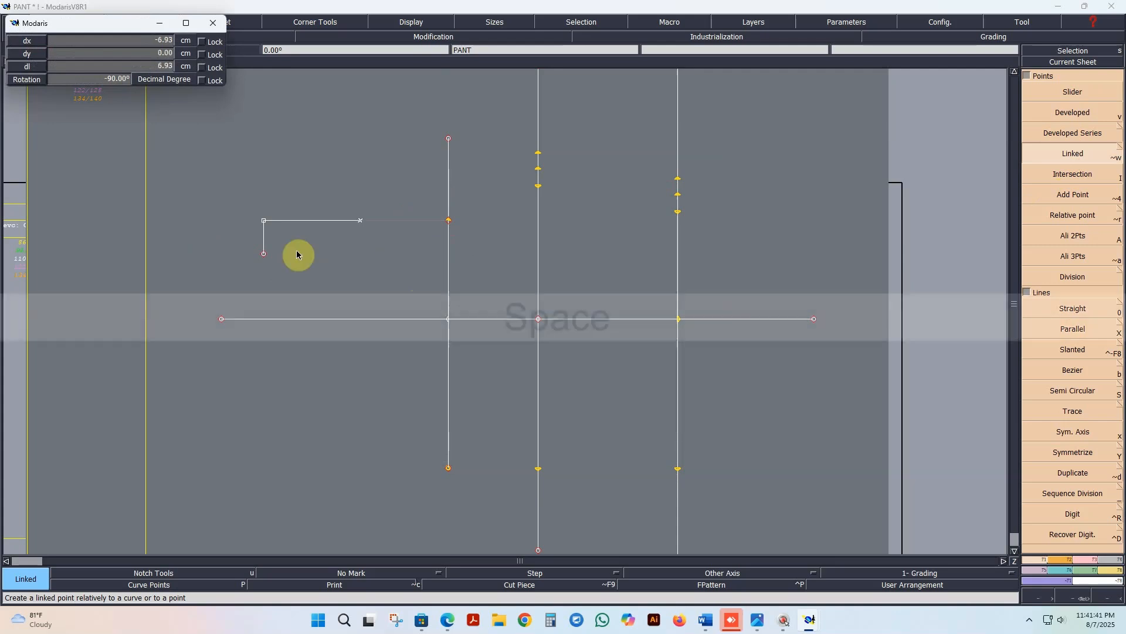
{"action": "left_click", "coordinate": [192, 244]}
{"action": "left_click", "coordinate": [1077, 306]}
{"action": "left_click", "coordinate": [449, 221]}
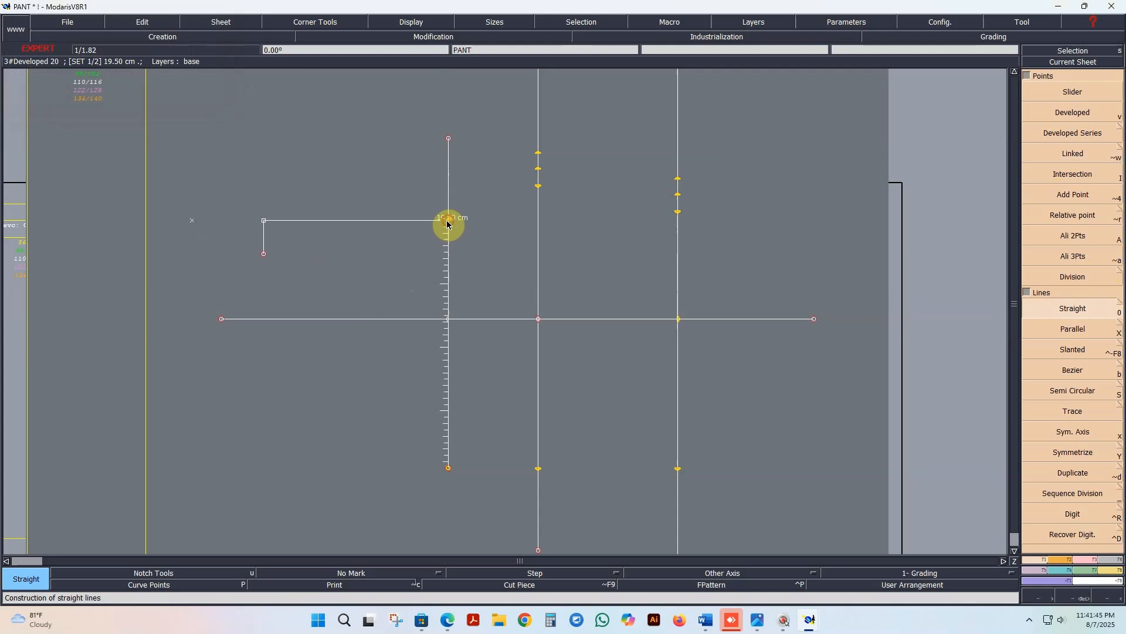
{"action": "left_click", "coordinate": [191, 221]}
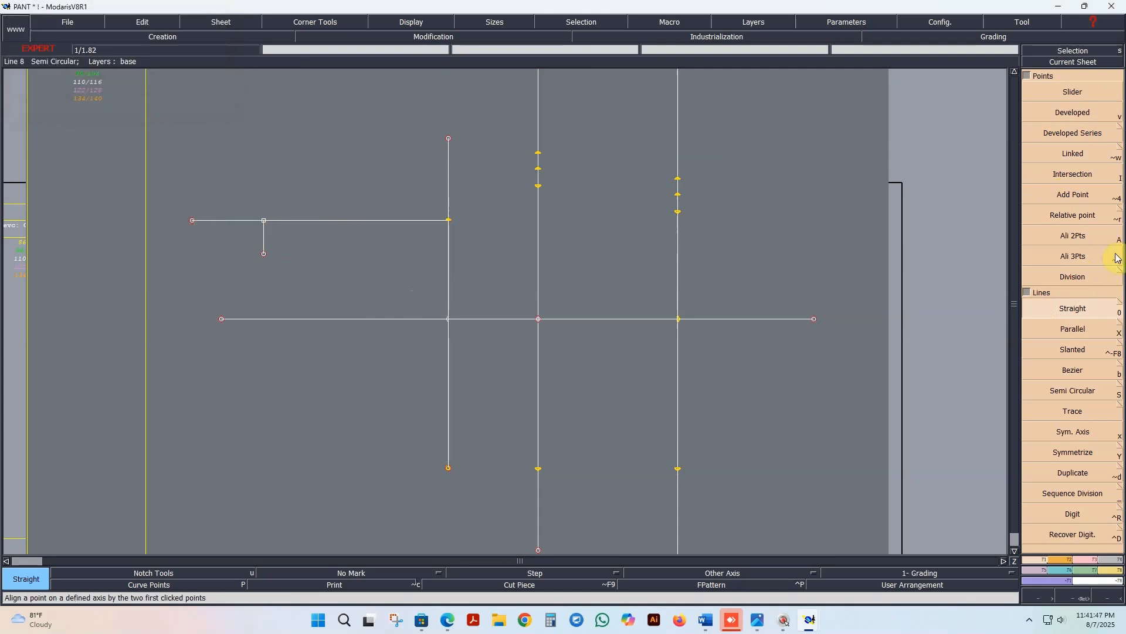
Step: Create a linked point about 4.4 cm straight below the longer horizontal line's left end and connect them with a straight line
{"action": "left_click", "coordinate": [1063, 154]}
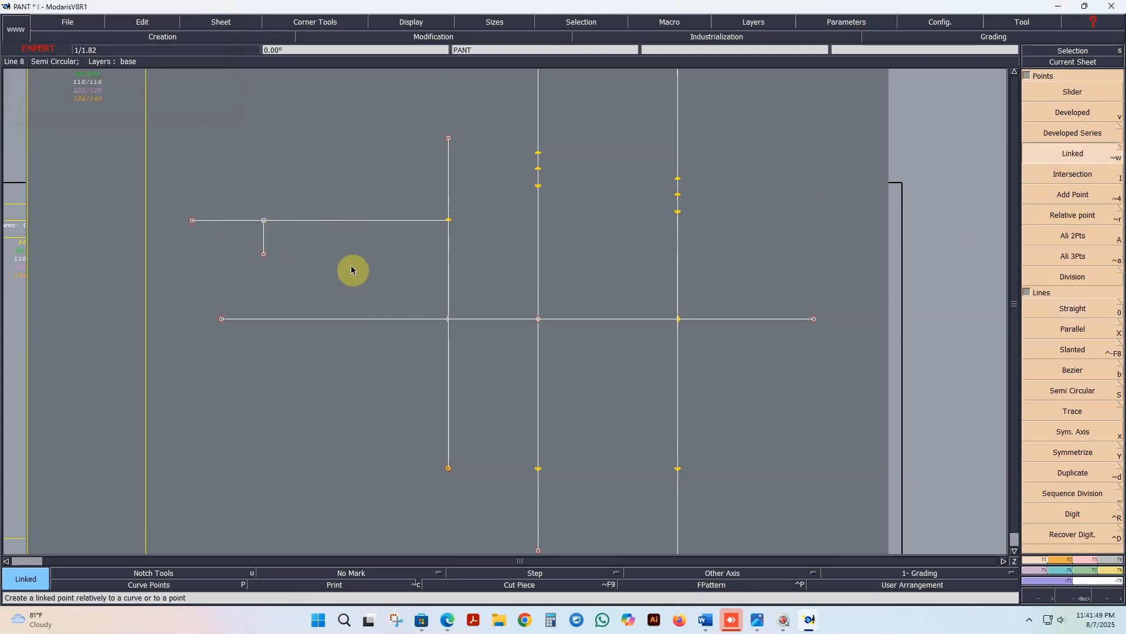
{"action": "left_click", "coordinate": [192, 221]}
{"action": "left_click", "coordinate": [190, 276]}
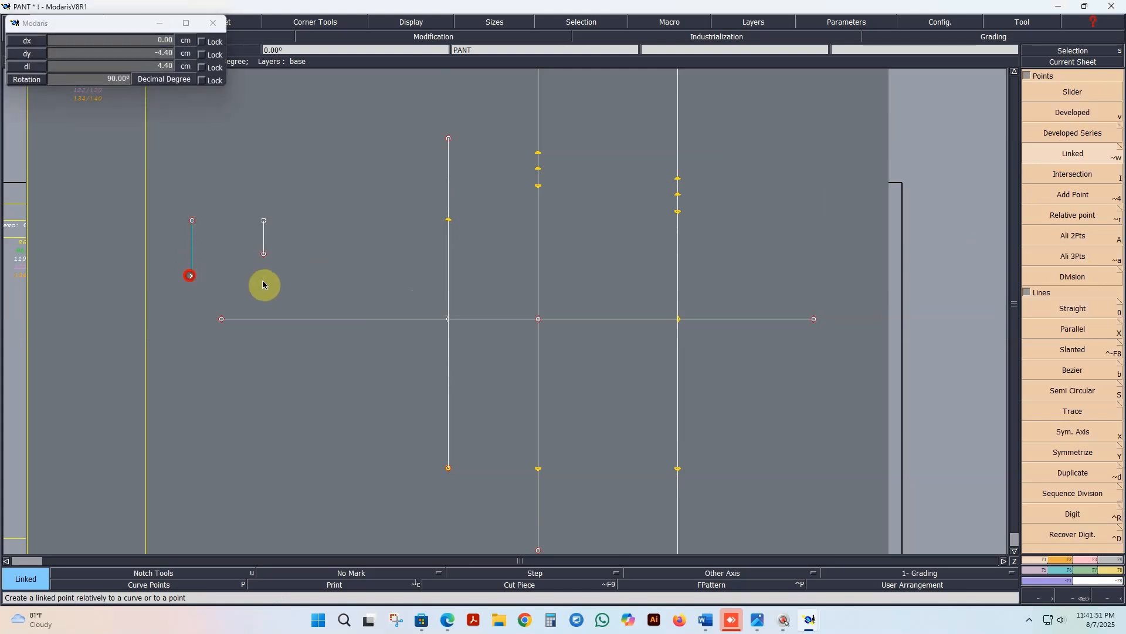
{"action": "left_click", "coordinate": [1073, 308]}
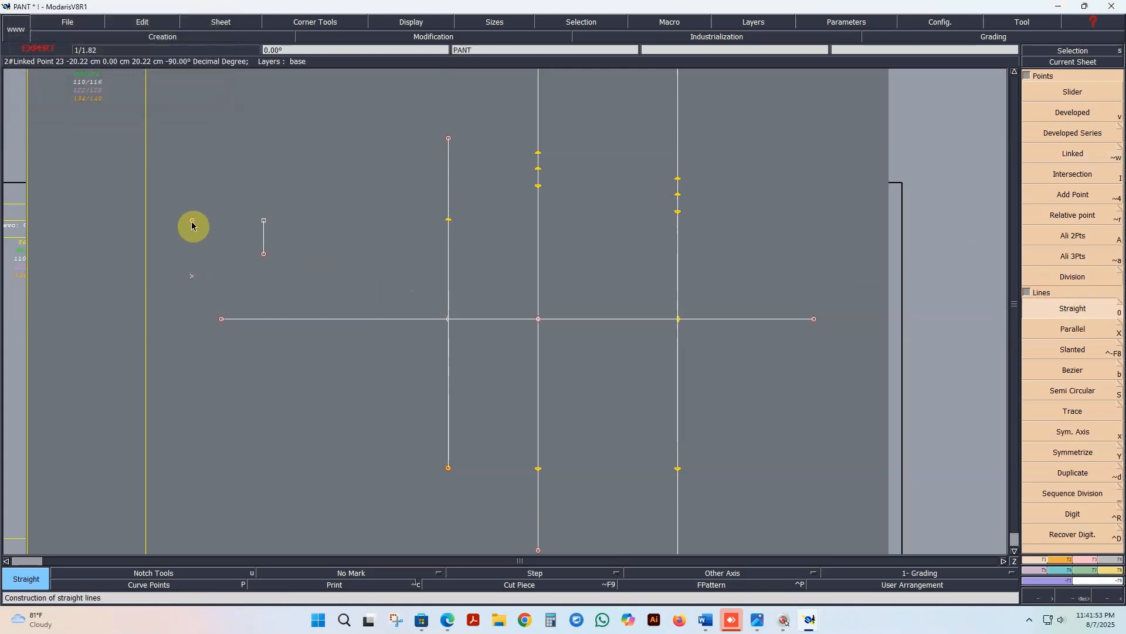
{"action": "left_click", "coordinate": [192, 221]}
{"action": "left_click", "coordinate": [192, 275]}
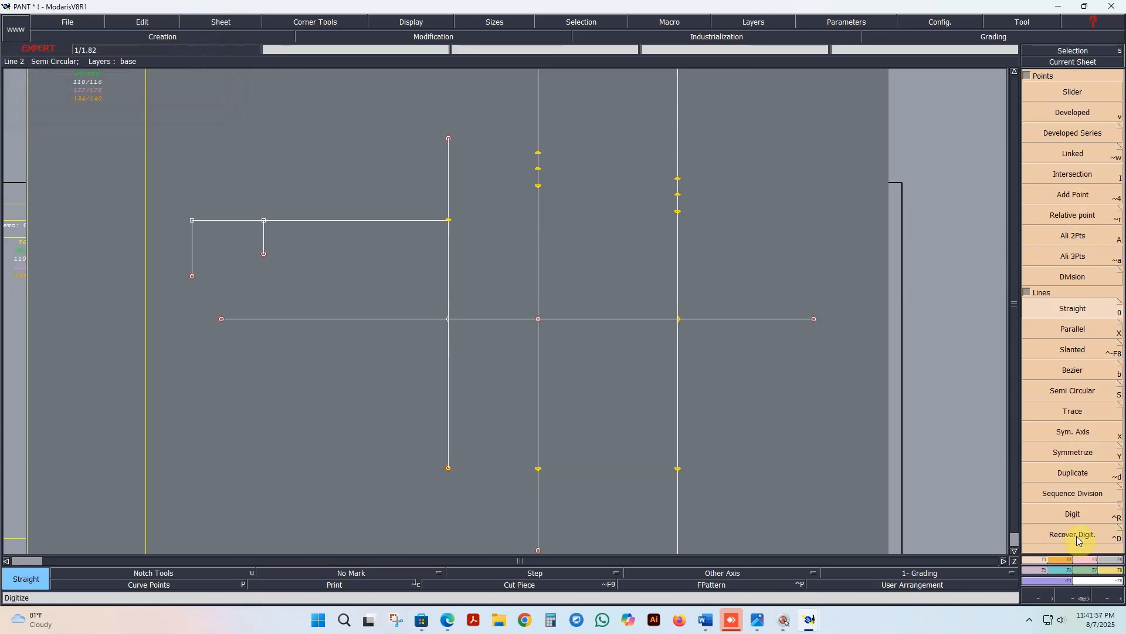
Step: Draw a Bezier curve from the lower 1.25 cm point through the SET 1/2 point to the shorter vertical line's lower end
{"action": "left_click", "coordinate": [213, 320]}
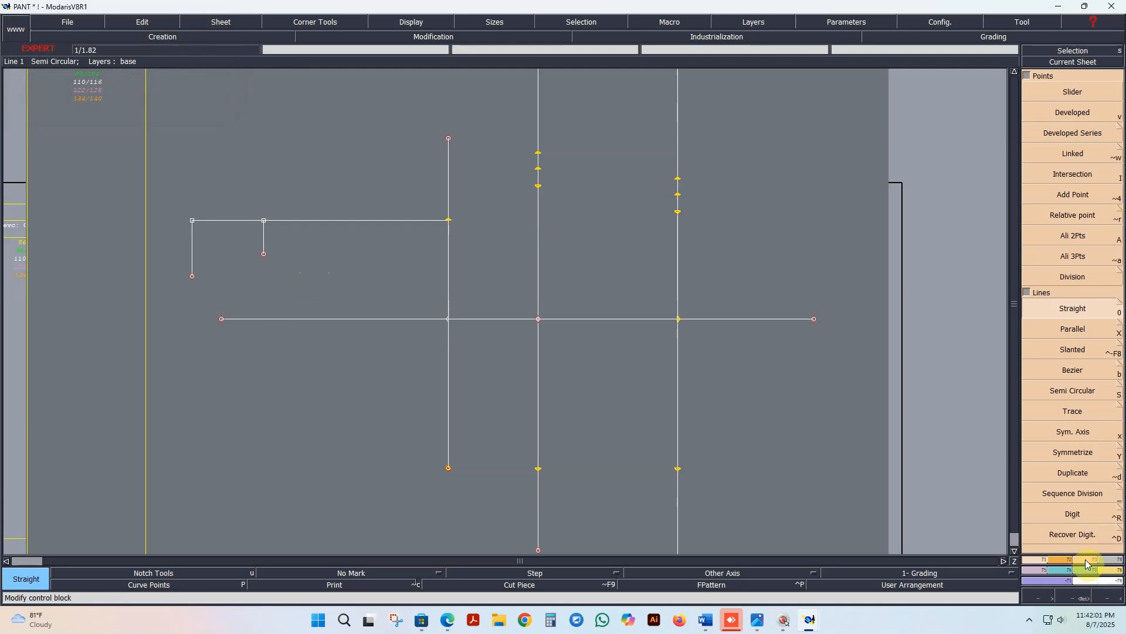
{"action": "left_click", "coordinate": [1073, 370]}
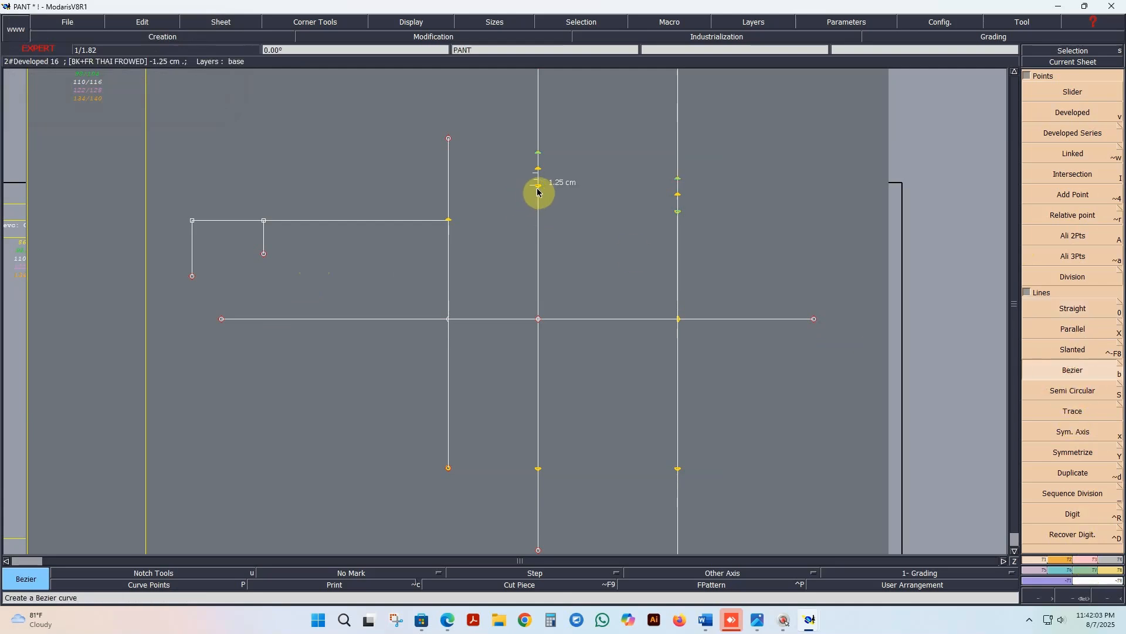
{"action": "left_click", "coordinate": [538, 186]}
{"action": "left_click", "coordinate": [449, 220]}
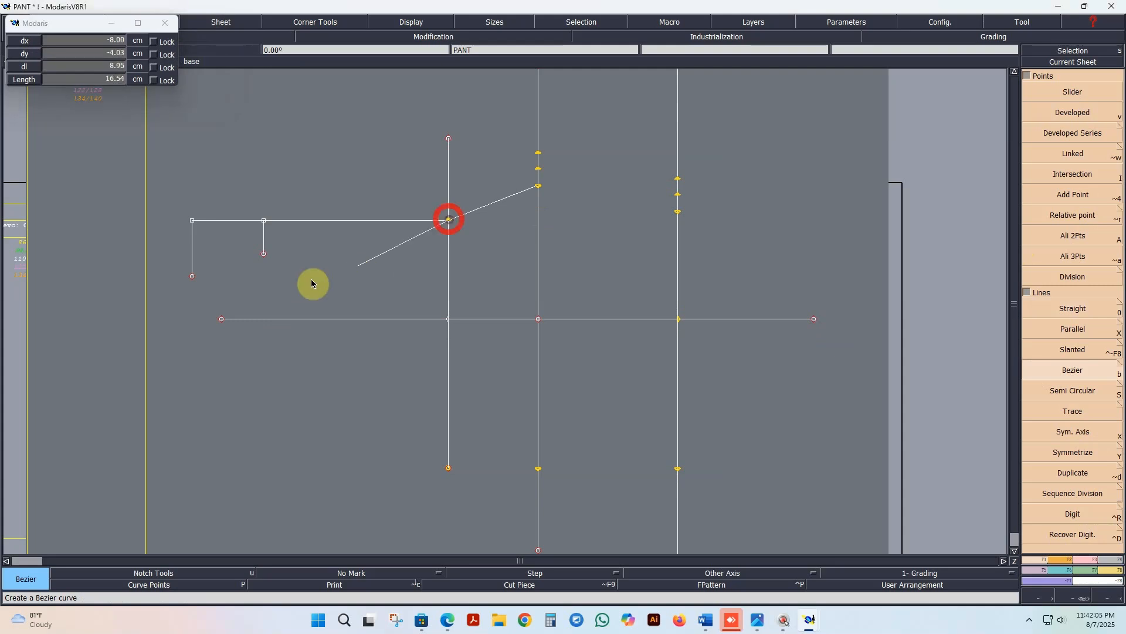
{"action": "left_click", "coordinate": [264, 255]}
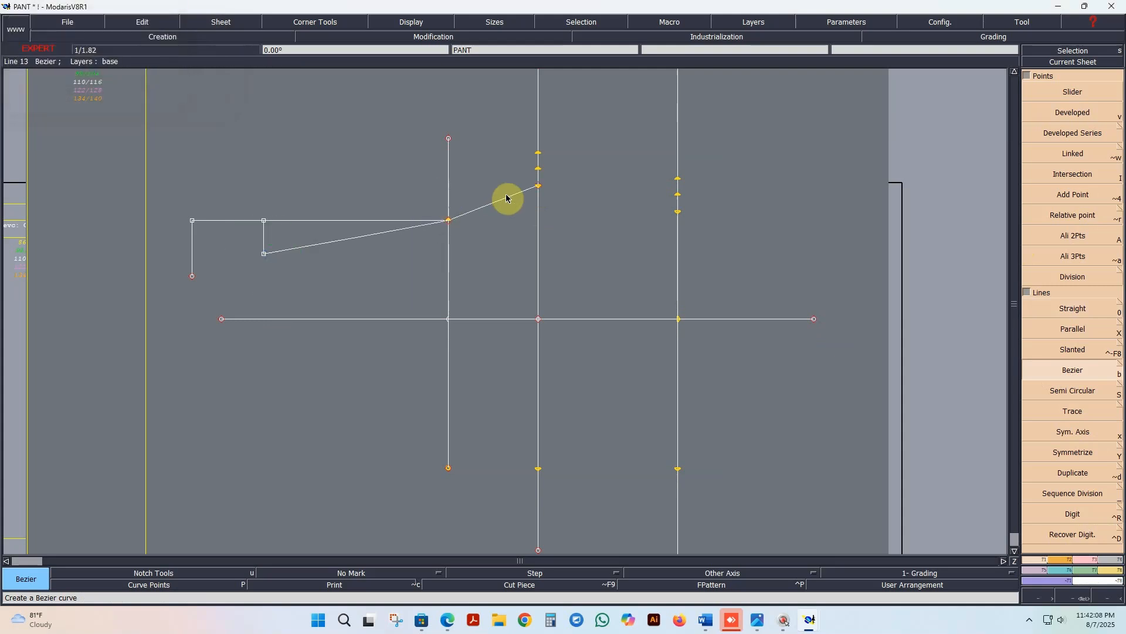
Step: Draw a second Bezier curve from the upper 1.25 cm point through the SET 1/2 point to the longer vertical line's lower end
{"action": "left_click", "coordinate": [539, 153]}
{"action": "left_click", "coordinate": [450, 221]}
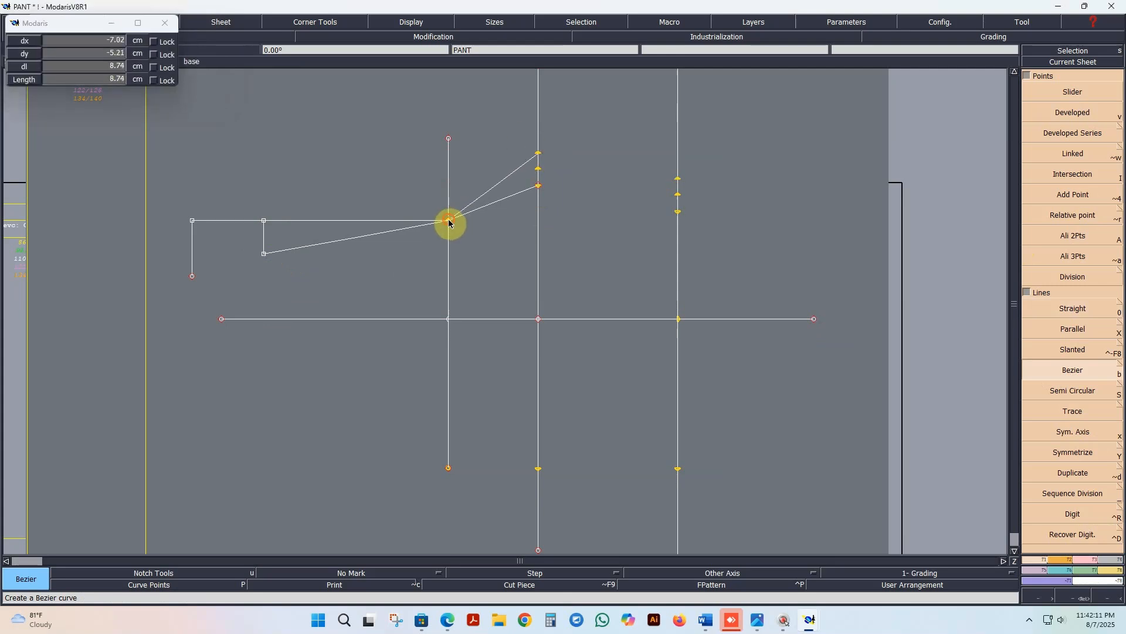
{"action": "left_click", "coordinate": [192, 276]}
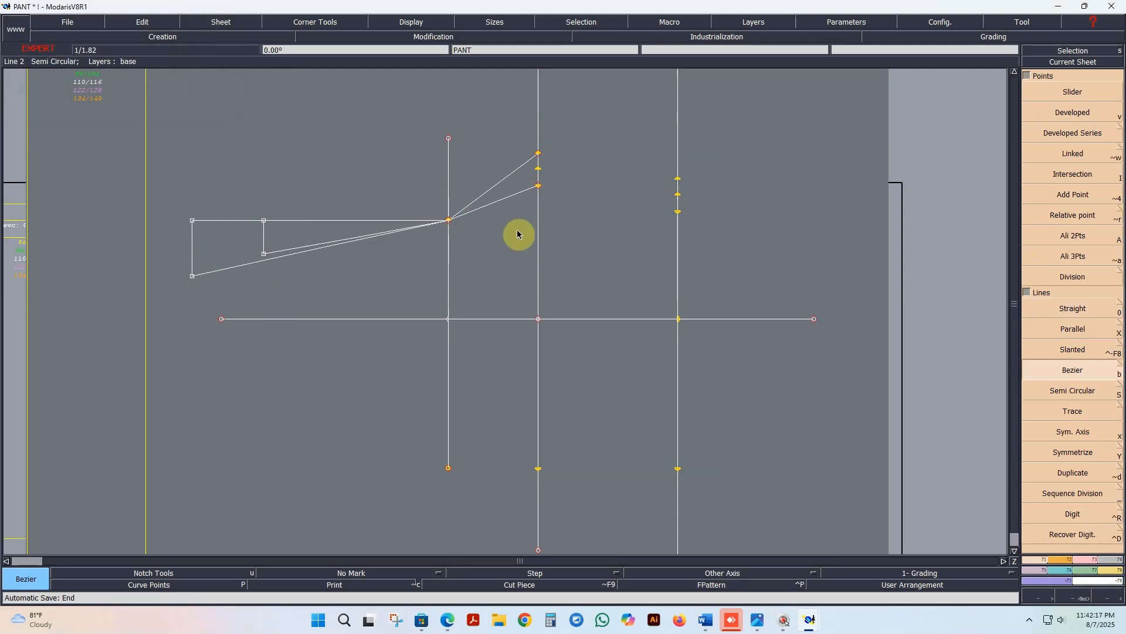
Step: Display the curve handles and reshape both Bezier curves so they leave their upper points almost vertically downward
{"action": "left_click", "coordinate": [412, 22]}
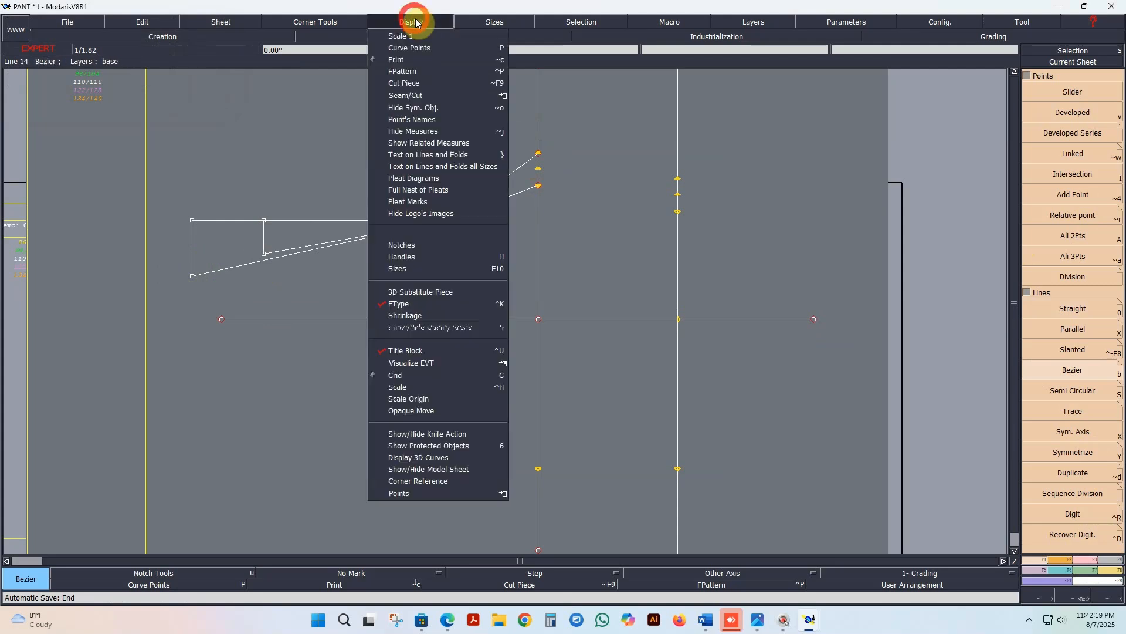
{"action": "left_click", "coordinate": [405, 249]}
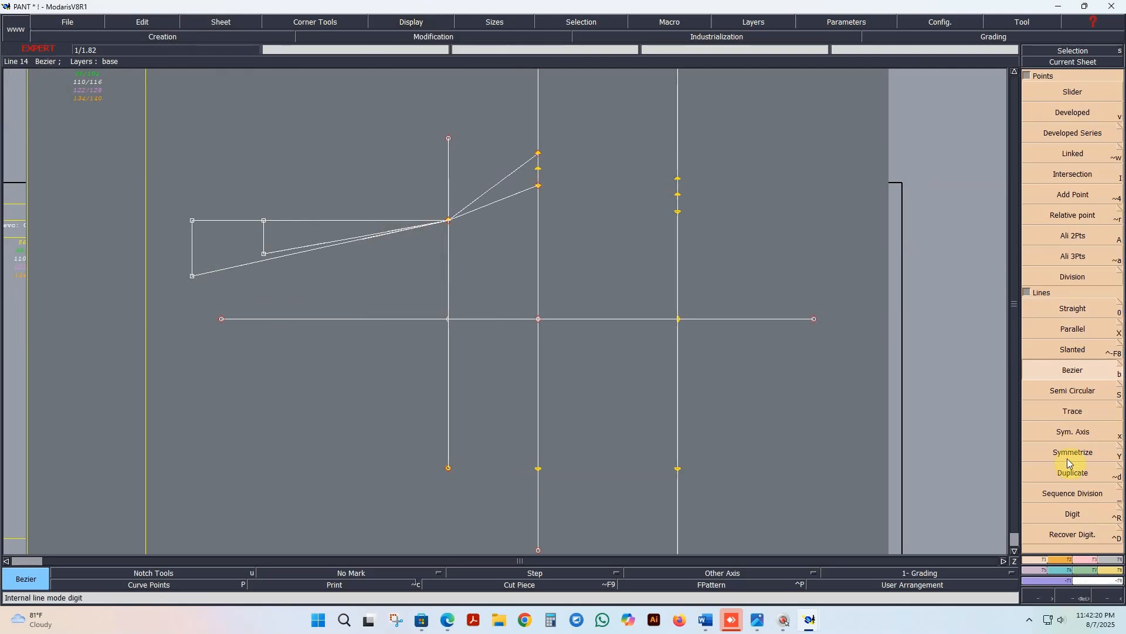
{"action": "left_click", "coordinate": [1090, 559]}
{"action": "left_click", "coordinate": [1084, 268]}
{"action": "scroll", "coordinate": [470, 232], "scroll_direction": "up", "scroll_amount": 1}
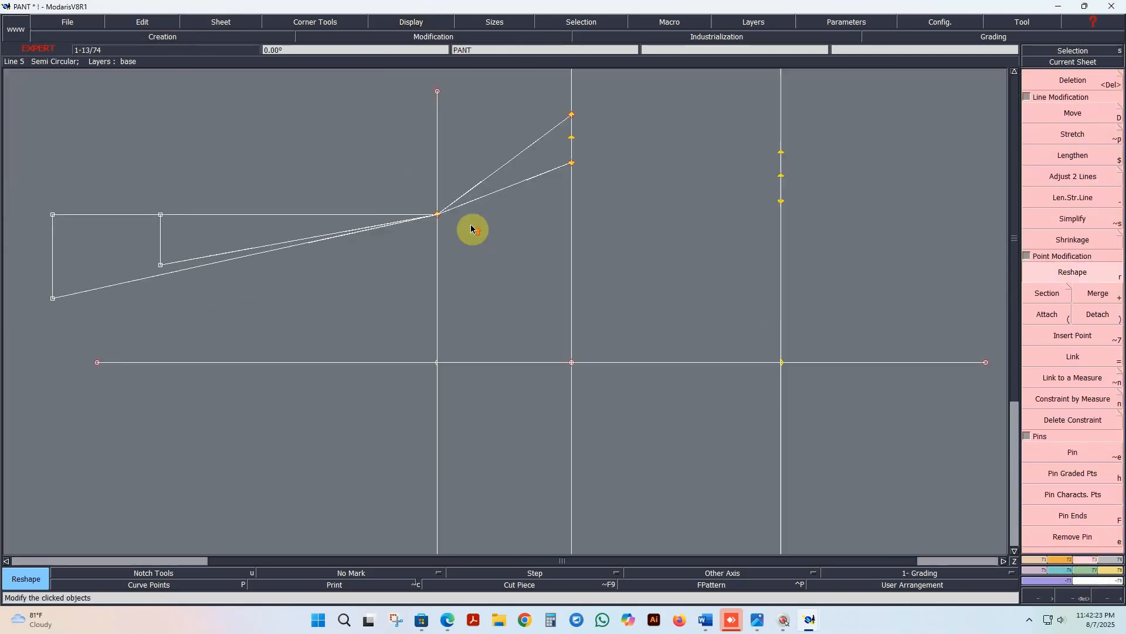
{"action": "left_click", "coordinate": [527, 149]}
{"action": "left_click", "coordinate": [569, 185]}
{"action": "left_click", "coordinate": [538, 174]}
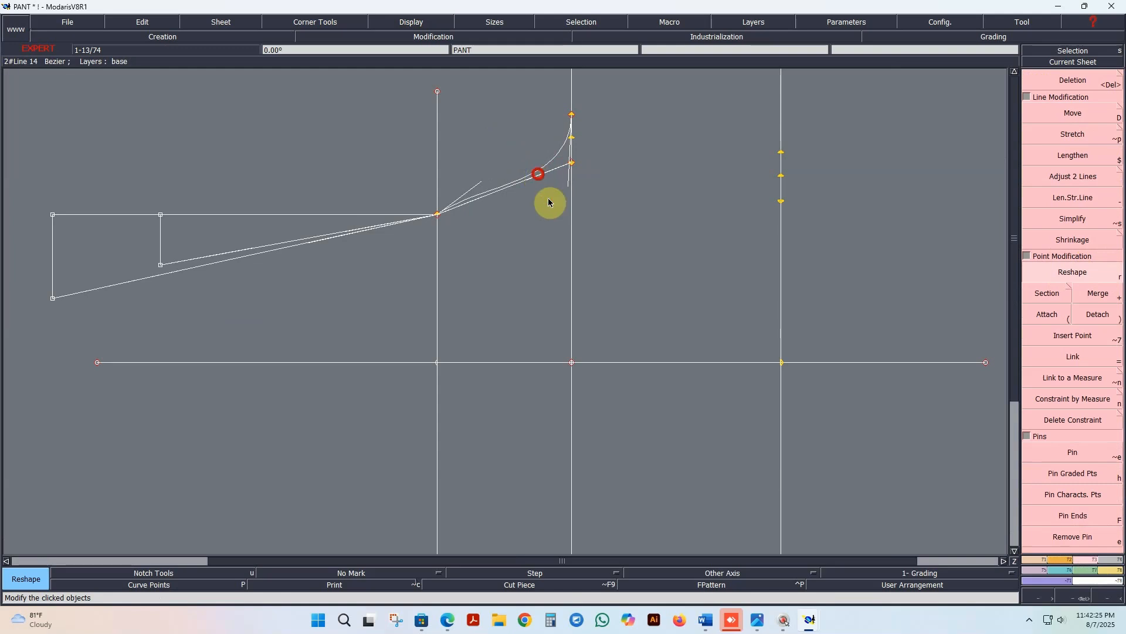
{"action": "left_click", "coordinate": [572, 230]}
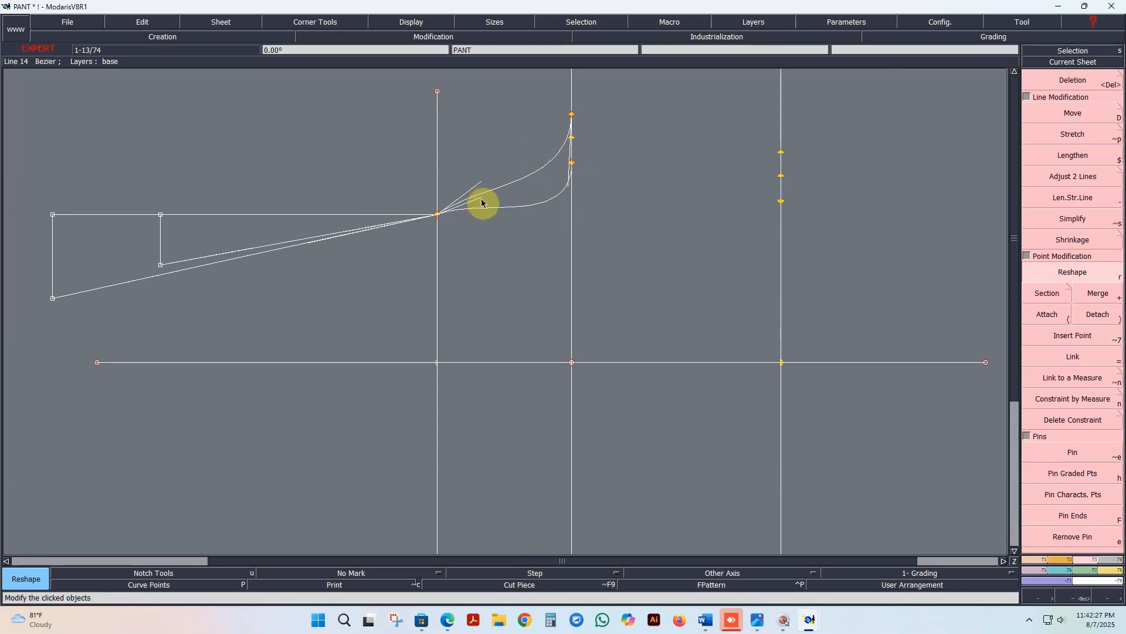
Step: Flatten both curves' handles beside the SET 1/2 point and shorten the lower curve's vertical handle
{"action": "left_click", "coordinate": [481, 199]}
{"action": "left_click", "coordinate": [488, 218]}
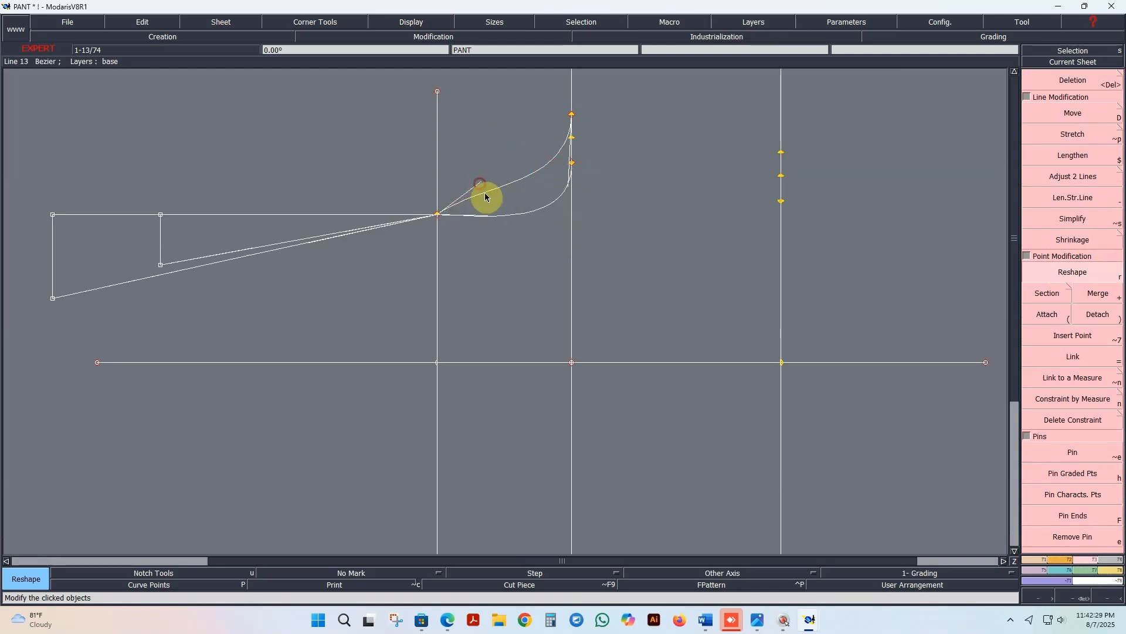
{"action": "left_click", "coordinate": [481, 183]}
{"action": "left_click", "coordinate": [517, 203]}
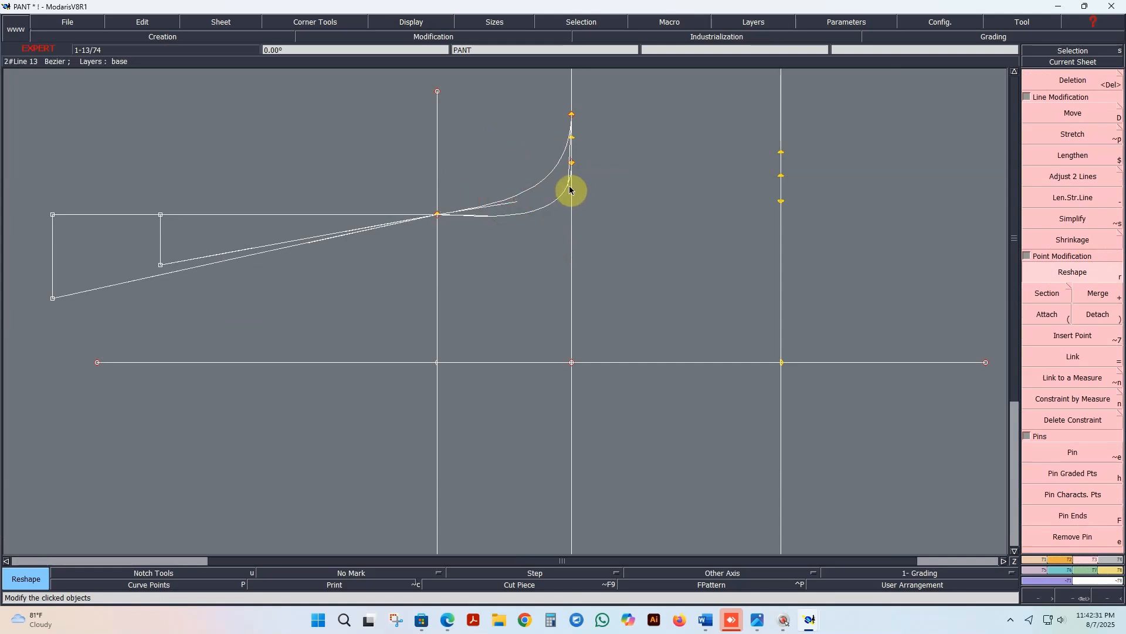
{"action": "left_click", "coordinate": [569, 188]}
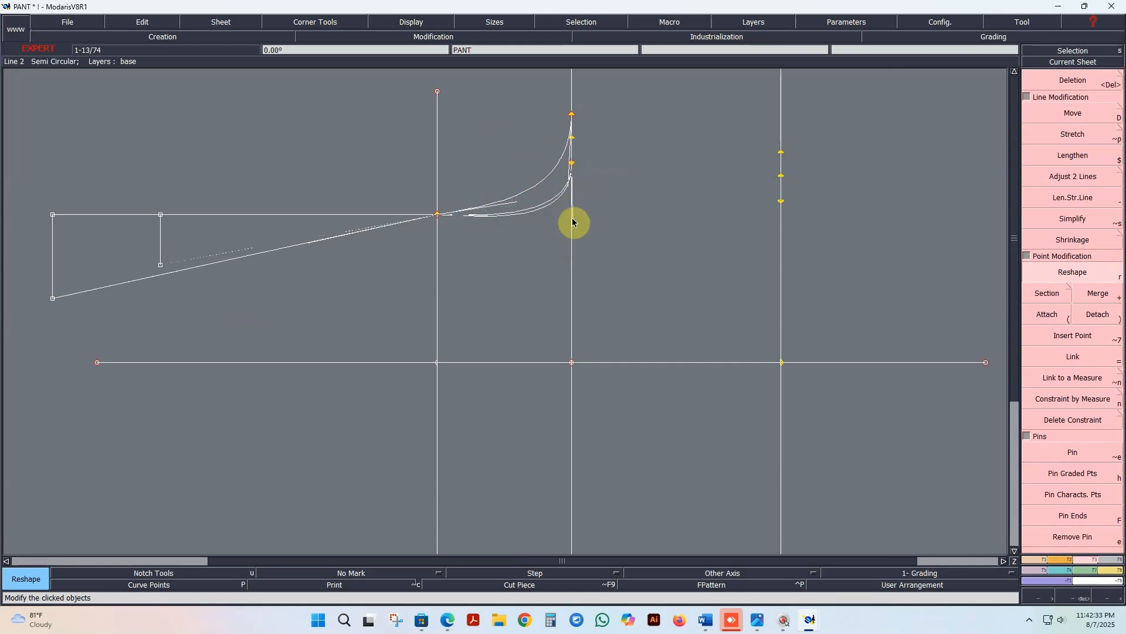
{"action": "left_click", "coordinate": [570, 206]}
Step: Raise the lower ends of both short vertical lines, placing the inner one about 0.58 cm below the horizontal line
{"action": "left_click", "coordinate": [160, 264]}
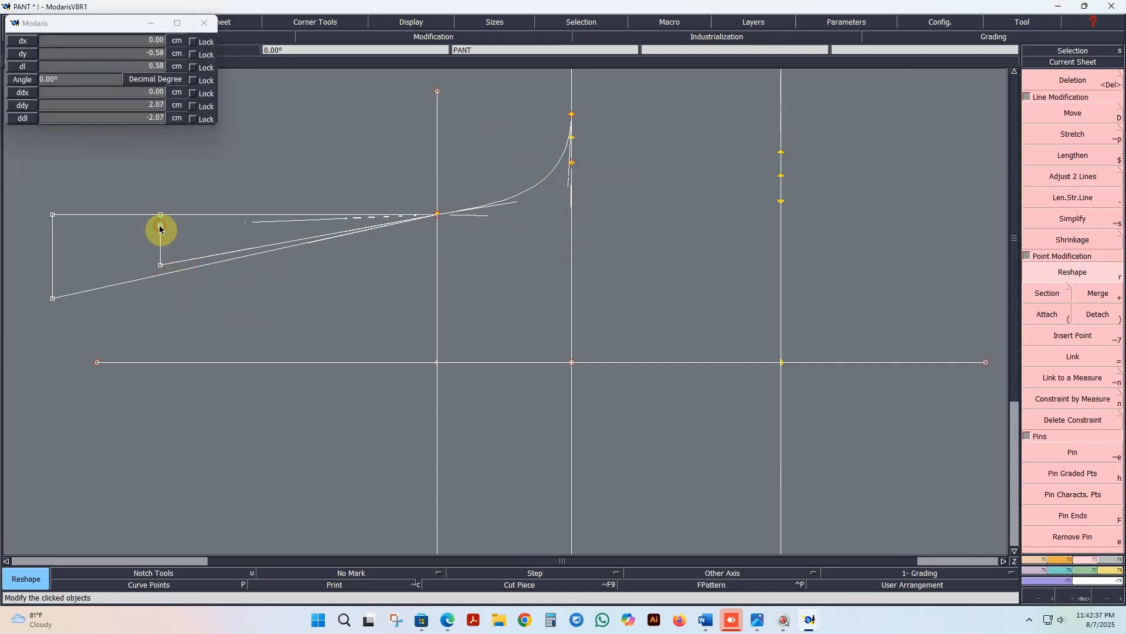
{"action": "left_click", "coordinate": [159, 226]}
{"action": "left_click", "coordinate": [53, 298]}
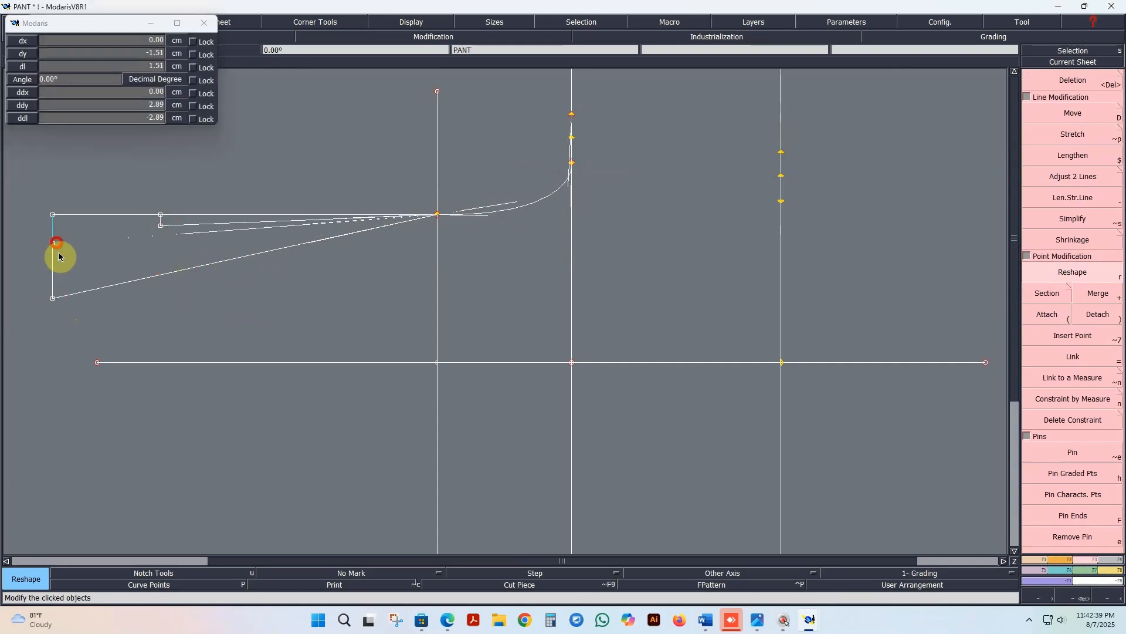
{"action": "left_click", "coordinate": [54, 244]}
{"action": "left_click", "coordinate": [52, 242]}
{"action": "left_click", "coordinate": [54, 265]}
Step: Refine the lower curve's shape by adjusting its flat handle beside the SET 1/2 point and making its other handle nearly vertical
{"action": "left_click", "coordinate": [484, 219]}
{"action": "left_click_drag", "start_coordinate": [485, 220], "coordinate": [470, 222]}
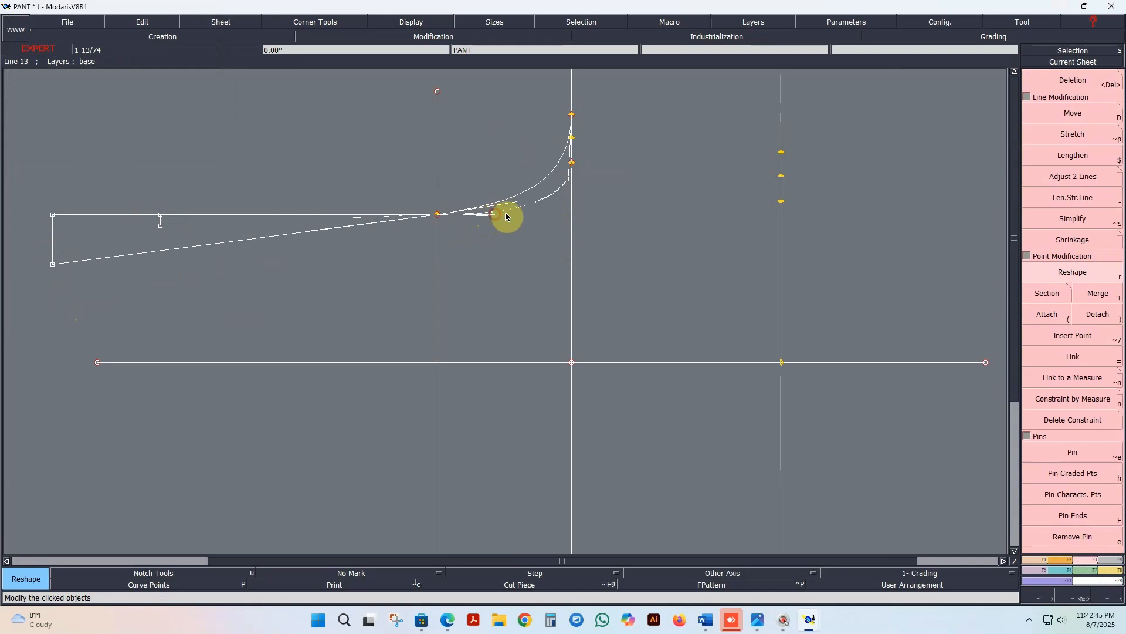
{"action": "left_click", "coordinate": [505, 216]}
{"action": "left_click", "coordinate": [569, 204]}
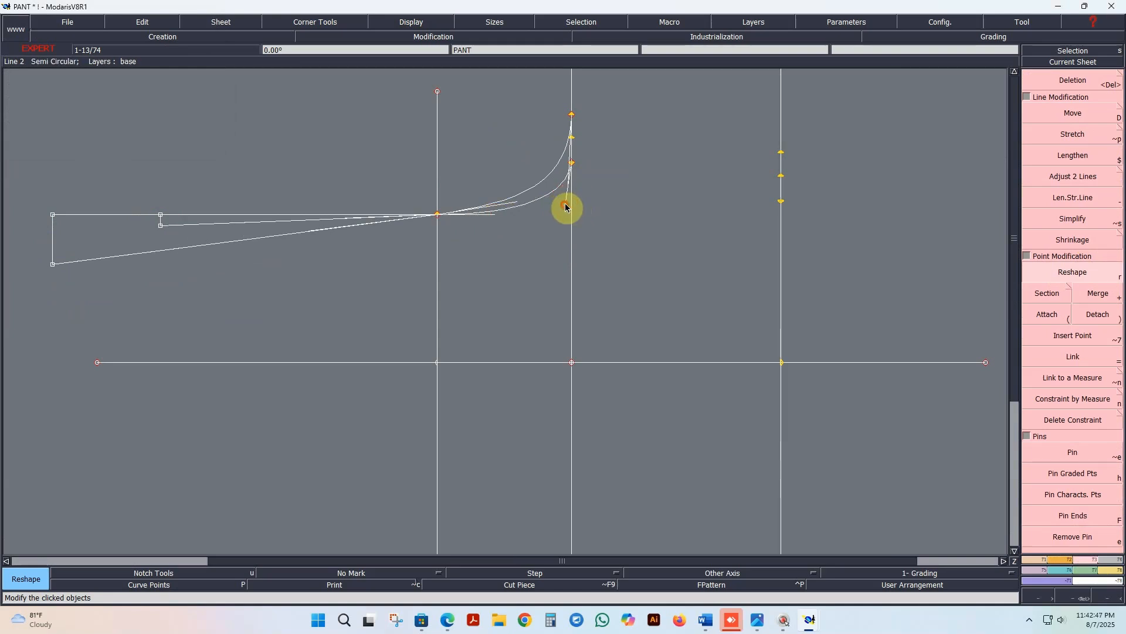
{"action": "left_click", "coordinate": [568, 208]}
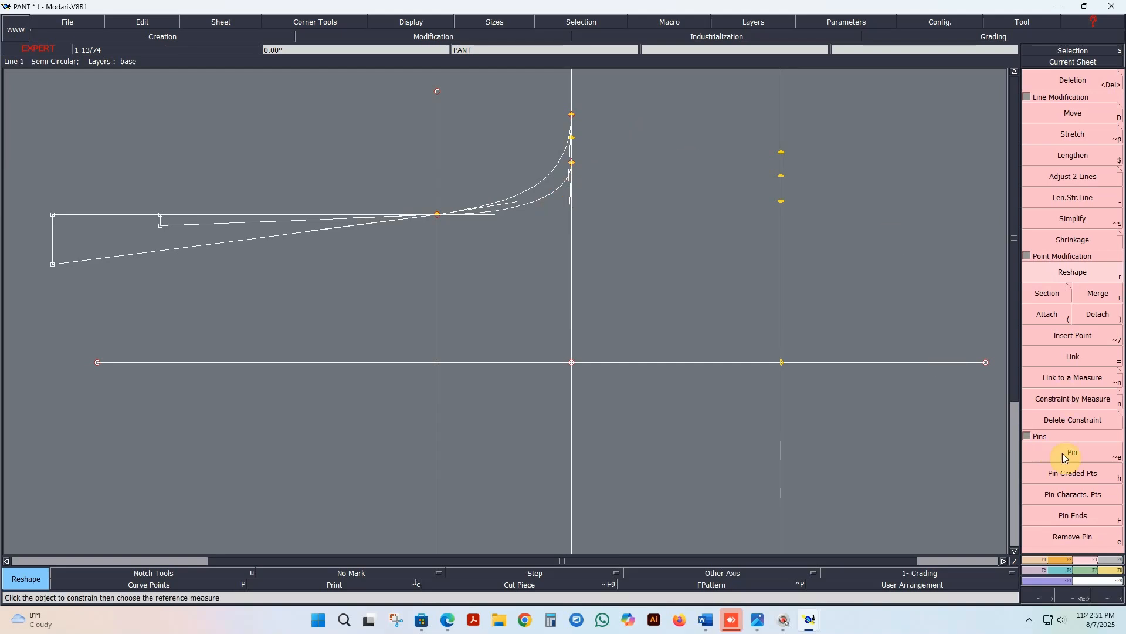
{"action": "key", "text": "F1"}
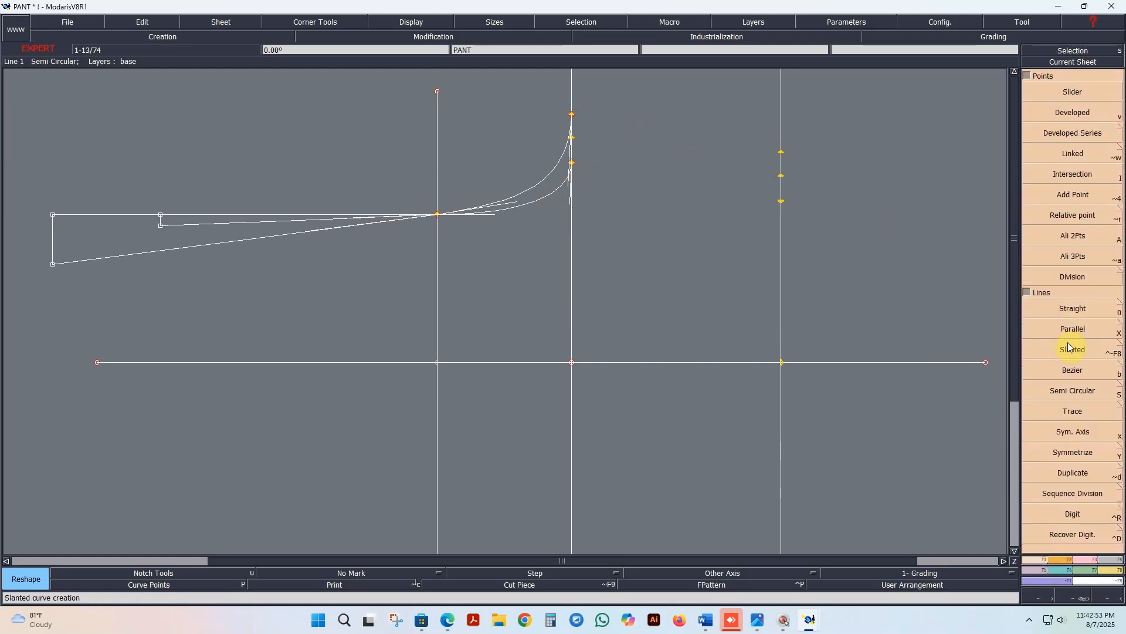
{"action": "left_click", "coordinate": [1072, 373]}
{"action": "left_click", "coordinate": [781, 201]}
{"action": "left_click", "coordinate": [572, 163]}
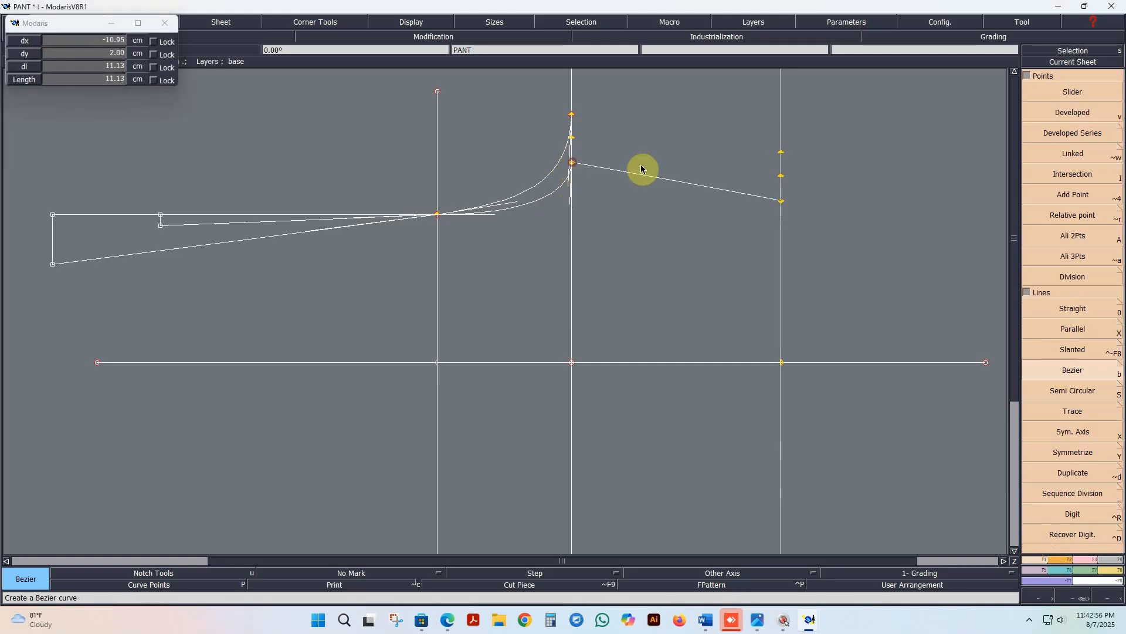
{"action": "middle_click", "coordinate": [691, 170]}
{"action": "key", "text": "ctrl+z"}
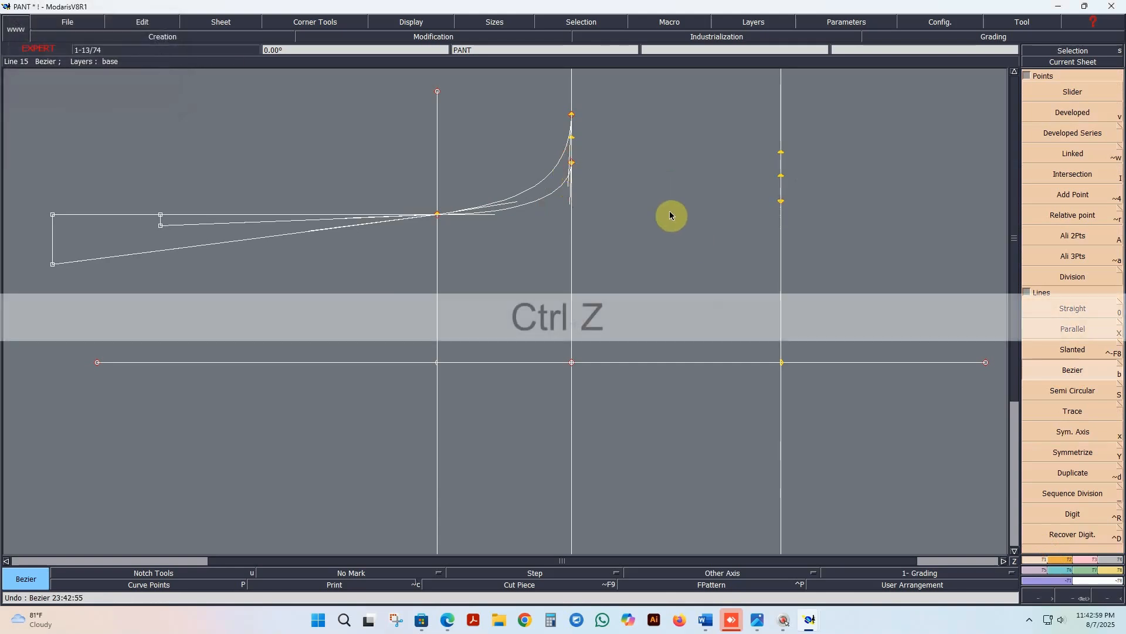
Step: Draw two straight two-point Bezier lines between the second and third vertical lines, joining their lower 1.25 cm points and their upper ones
{"action": "left_click", "coordinate": [781, 202]}
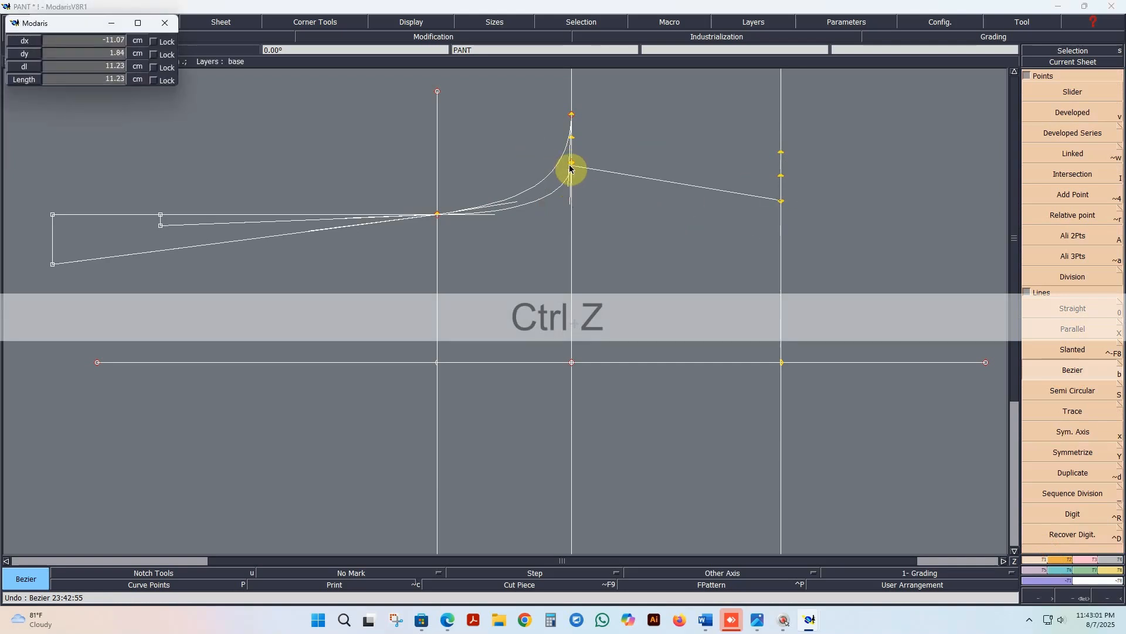
{"action": "middle_click", "coordinate": [572, 164]}
{"action": "left_click", "coordinate": [781, 152]}
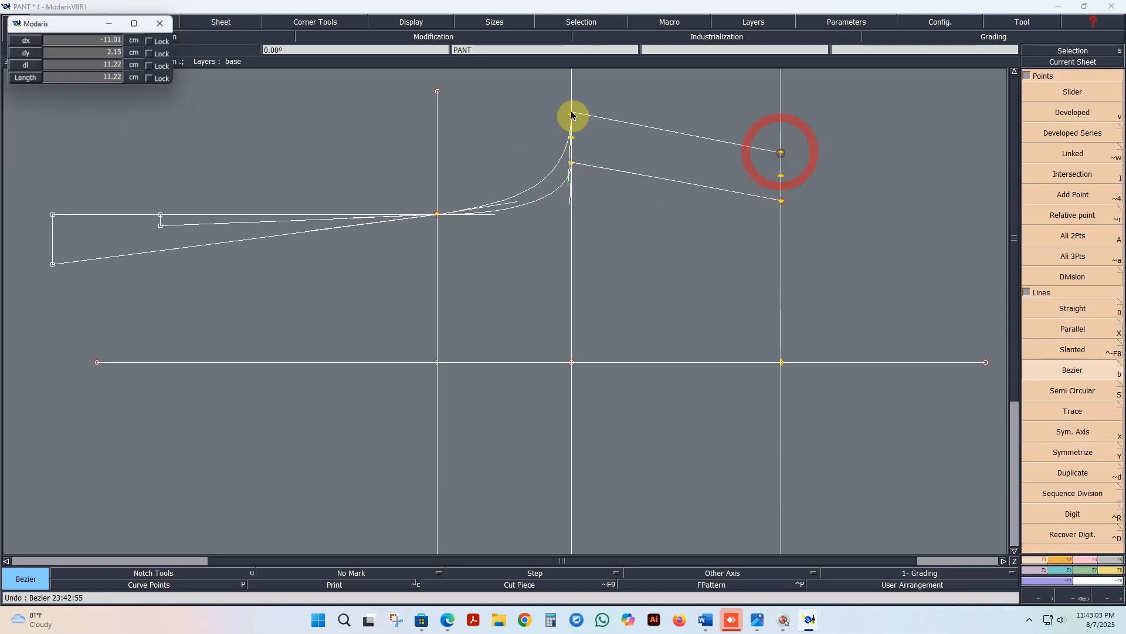
{"action": "middle_click", "coordinate": [572, 117]}
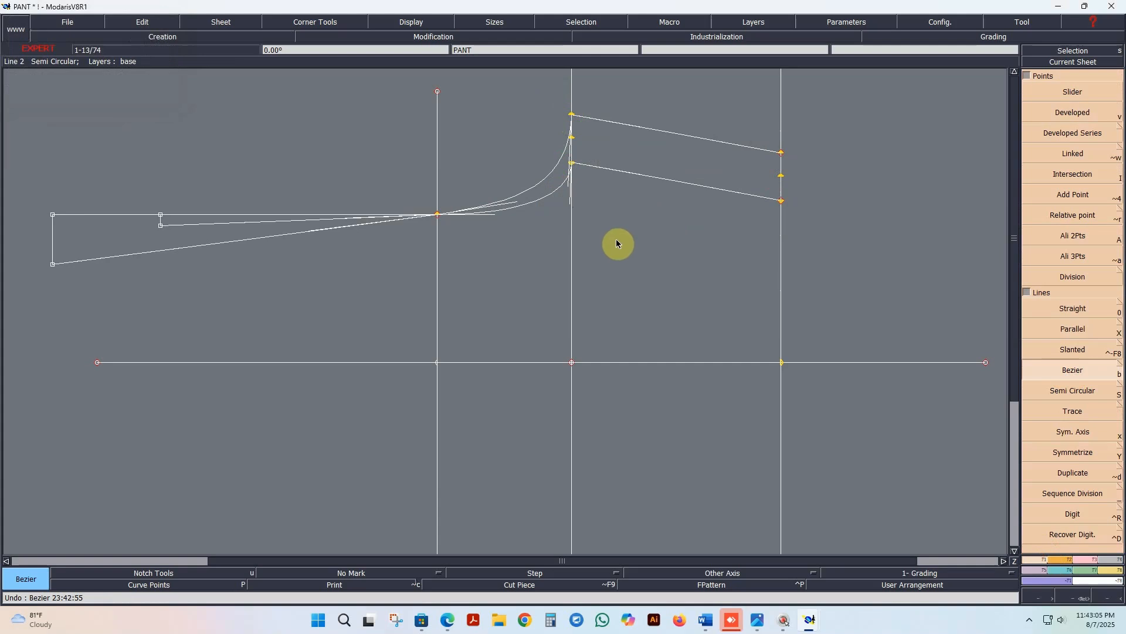
Step: Hide the curve handles and add developed points about 25.1 cm along the upper curve and 18.6 cm along the lower curve, measured from their crotch ends
{"action": "scroll", "coordinate": [616, 240], "scroll_direction": "down", "scroll_amount": 1}
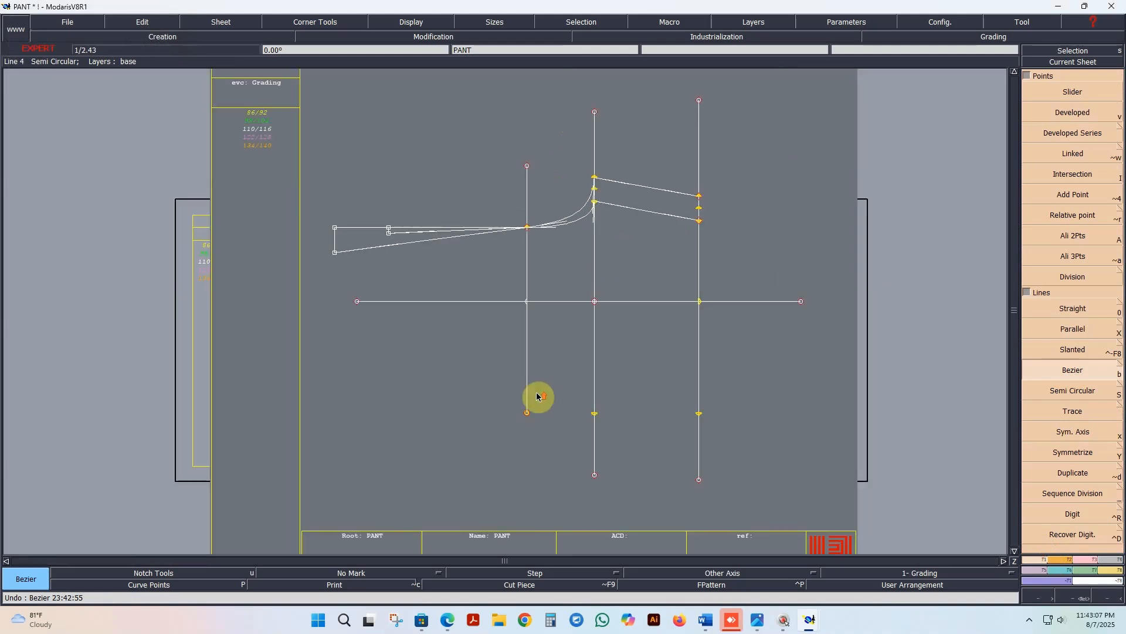
{"action": "scroll", "coordinate": [538, 393], "scroll_direction": "up", "scroll_amount": 1}
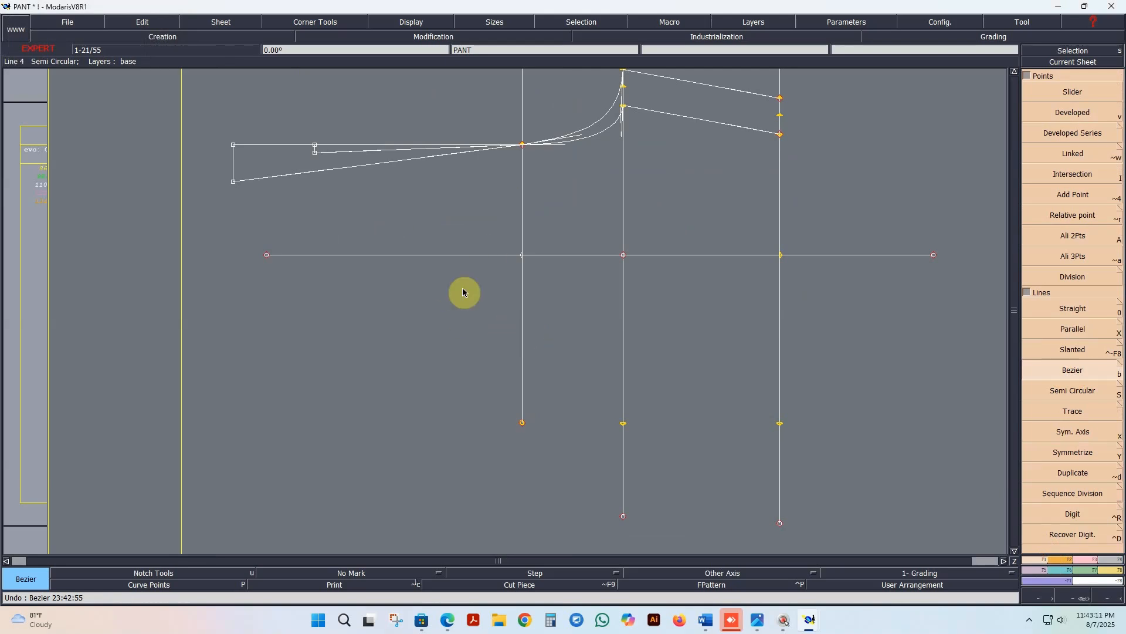
{"action": "scroll", "coordinate": [466, 284], "scroll_direction": "down", "scroll_amount": 1}
{"action": "scroll", "coordinate": [470, 244], "scroll_direction": "up", "scroll_amount": 1}
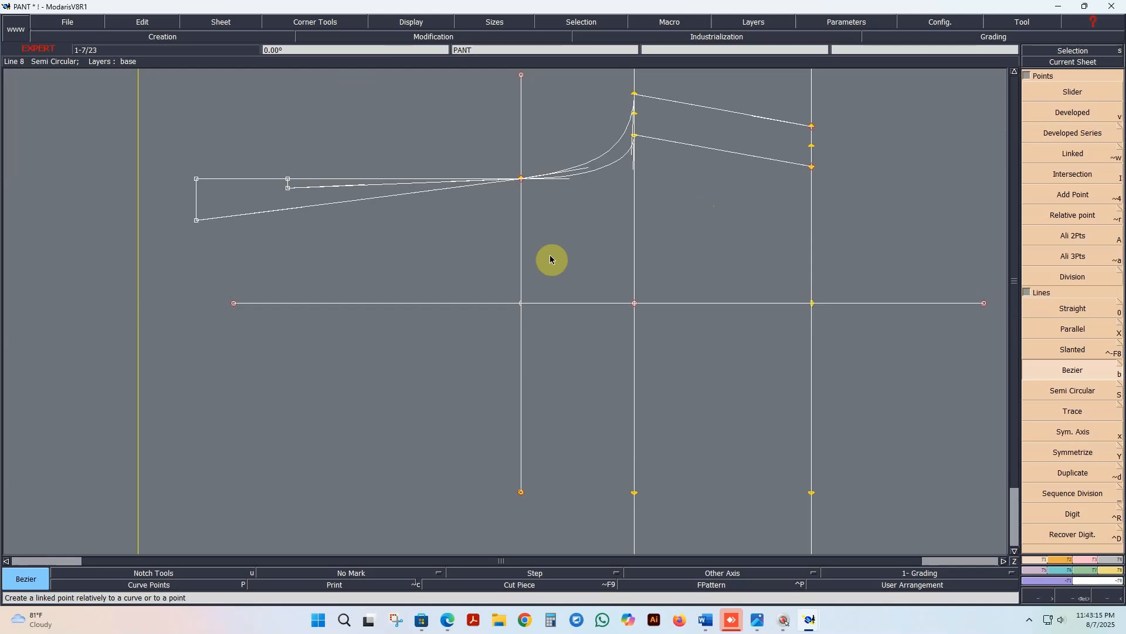
{"action": "key", "text": "h"}
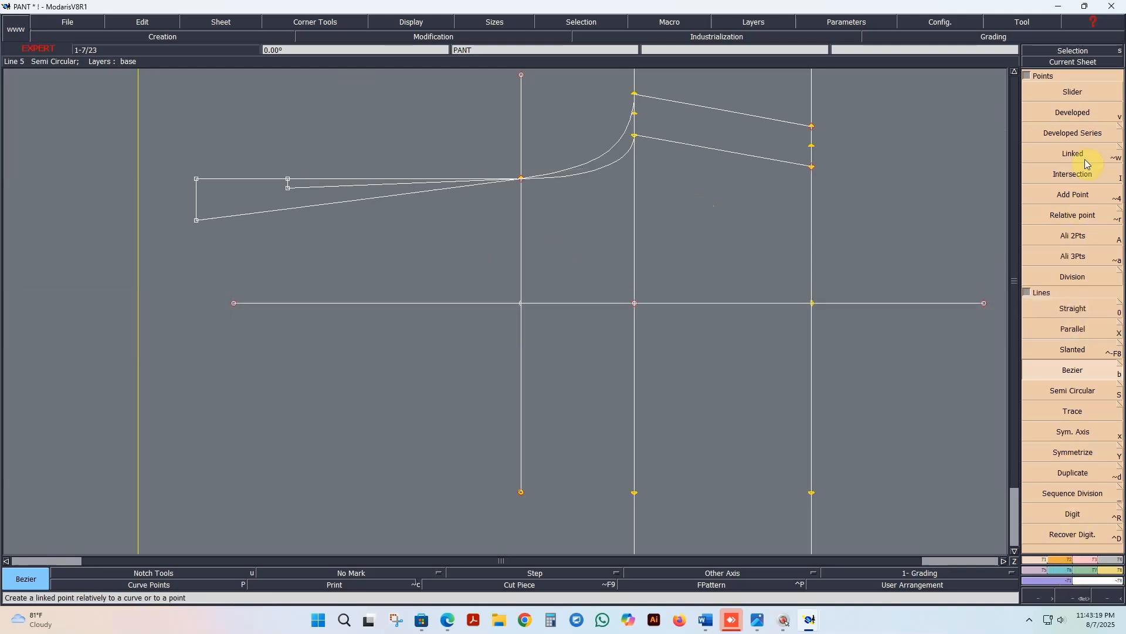
{"action": "left_click", "coordinate": [1067, 116]}
{"action": "left_click", "coordinate": [635, 94]}
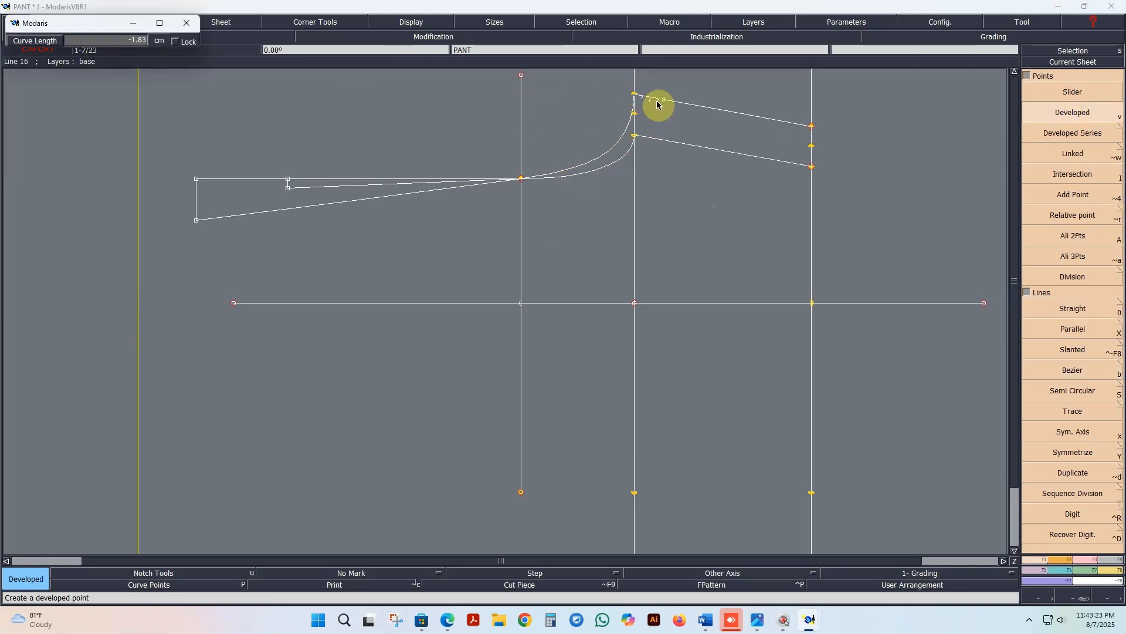
{"action": "key", "text": "space"}
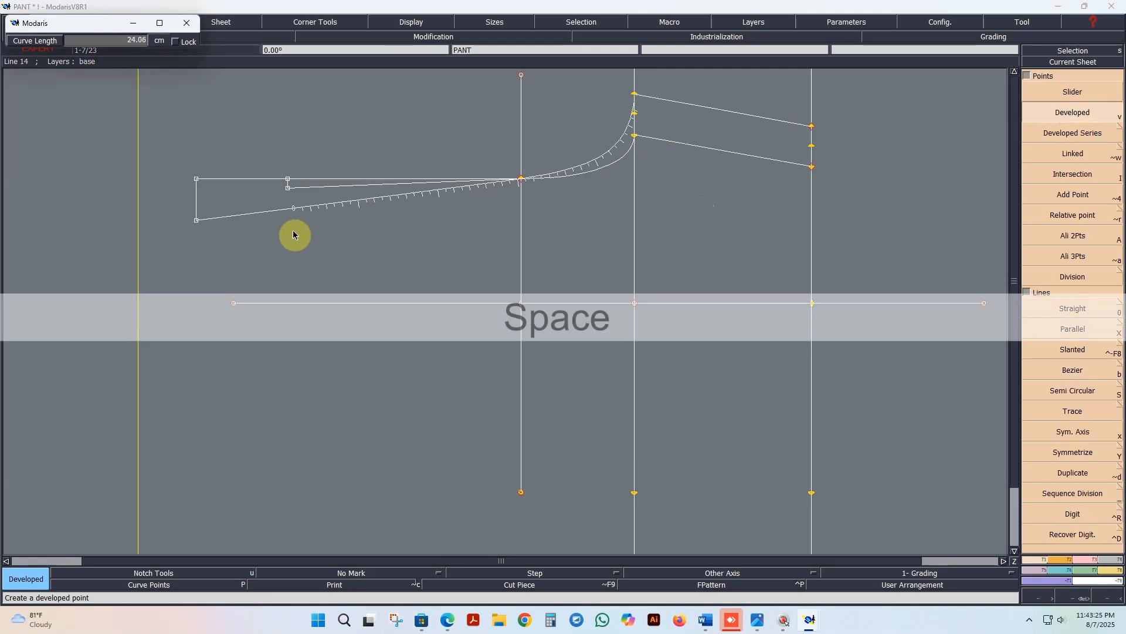
{"action": "left_click", "coordinate": [280, 234]}
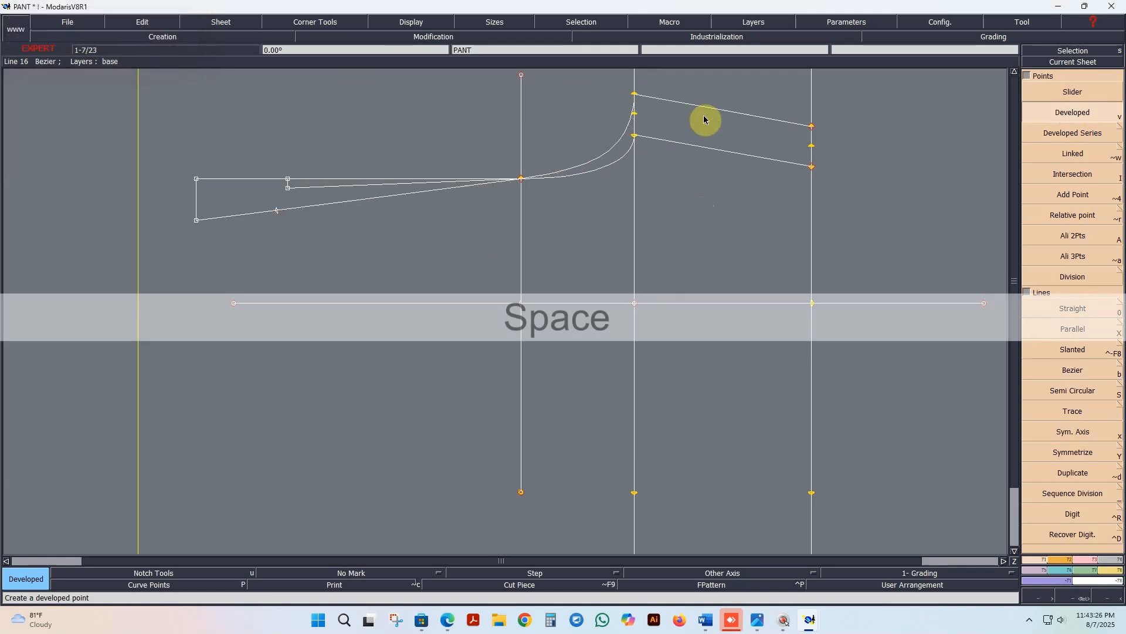
{"action": "left_click", "coordinate": [635, 136]}
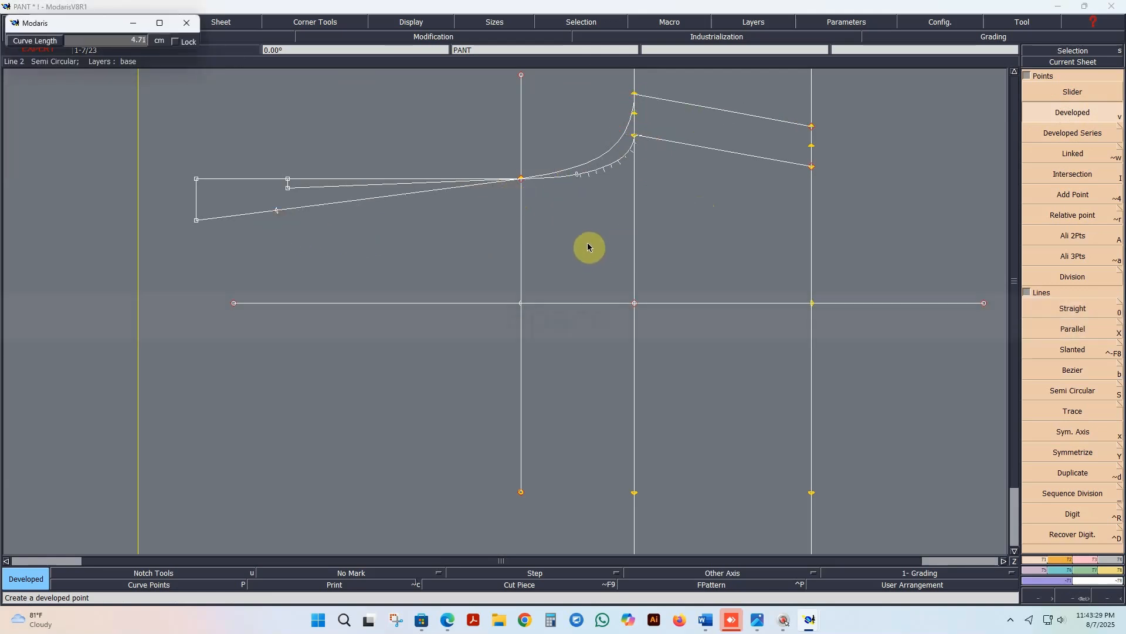
{"action": "key", "text": "space"}
{"action": "left_click", "coordinate": [354, 217]}
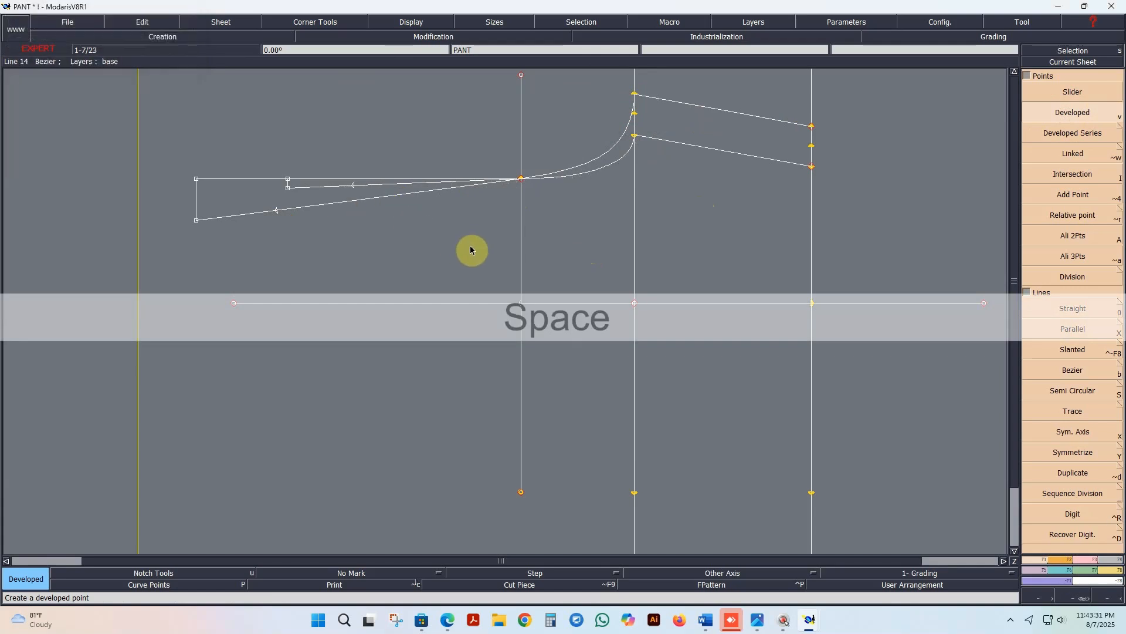
Step: Constrain the lower curve's developed point by the measure Front rise (w-band incl) at scale 1
{"action": "left_click", "coordinate": [1088, 565]}
{"action": "left_click", "coordinate": [1087, 398]}
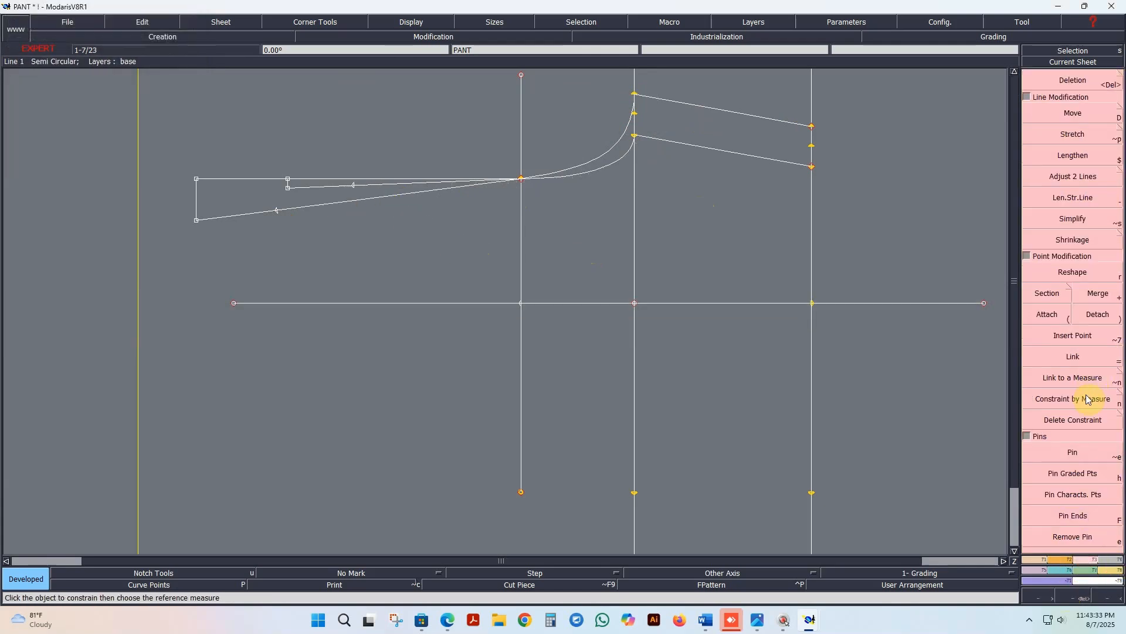
{"action": "left_click", "coordinate": [354, 192]}
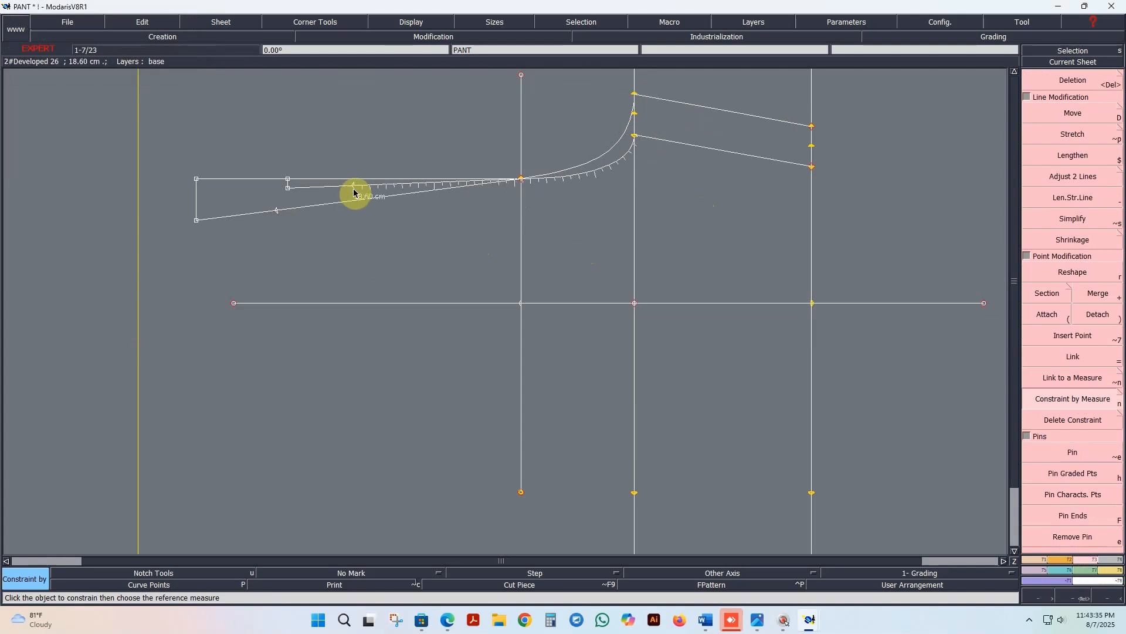
{"action": "left_click", "coordinate": [108, 44]}
{"action": "type", "text": "F"}
{"action": "key", "text": "Tab"}
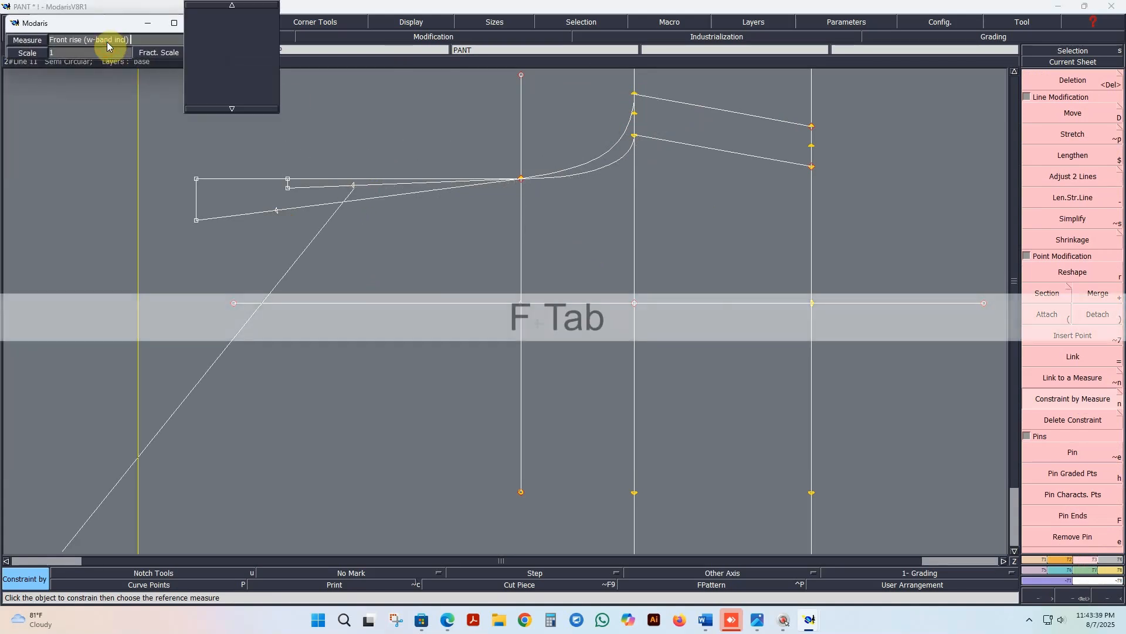
{"action": "key", "text": "Return"}
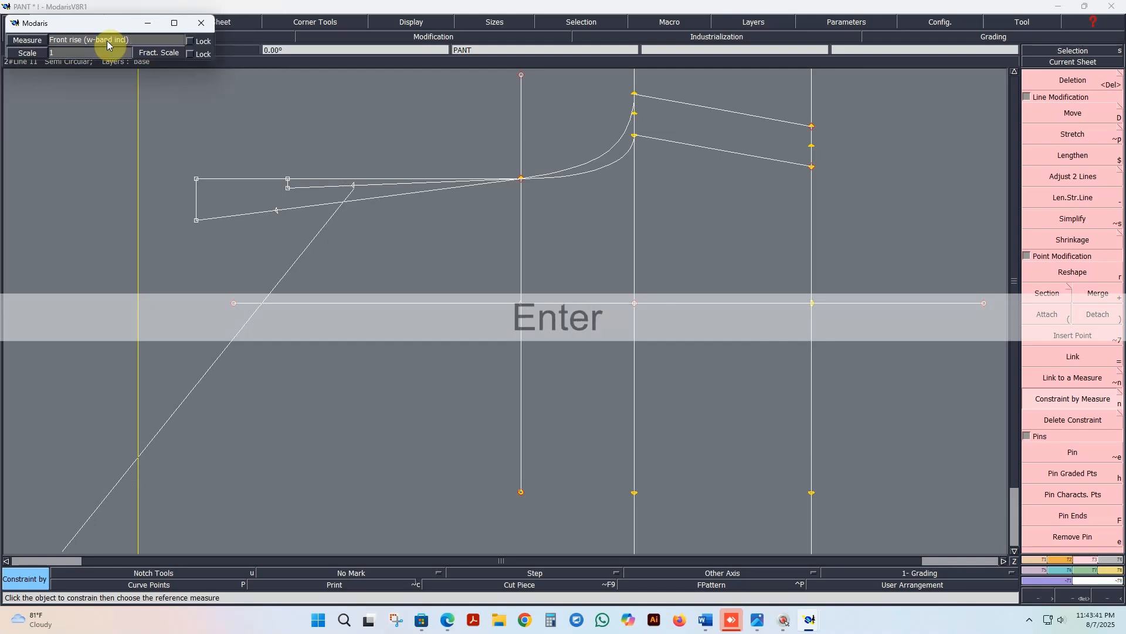
{"action": "left_click", "coordinate": [421, 142]}
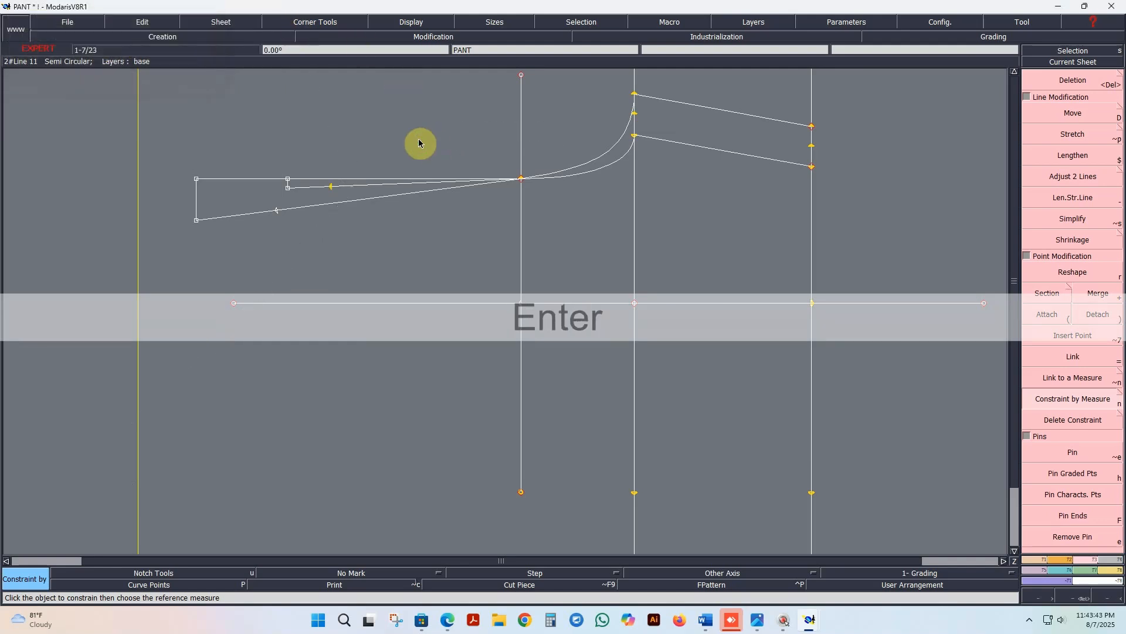
Step: Constrain the longer curve's developed point by the measure Back rice (w-band incl) at scale 1
{"action": "left_click", "coordinate": [277, 211]}
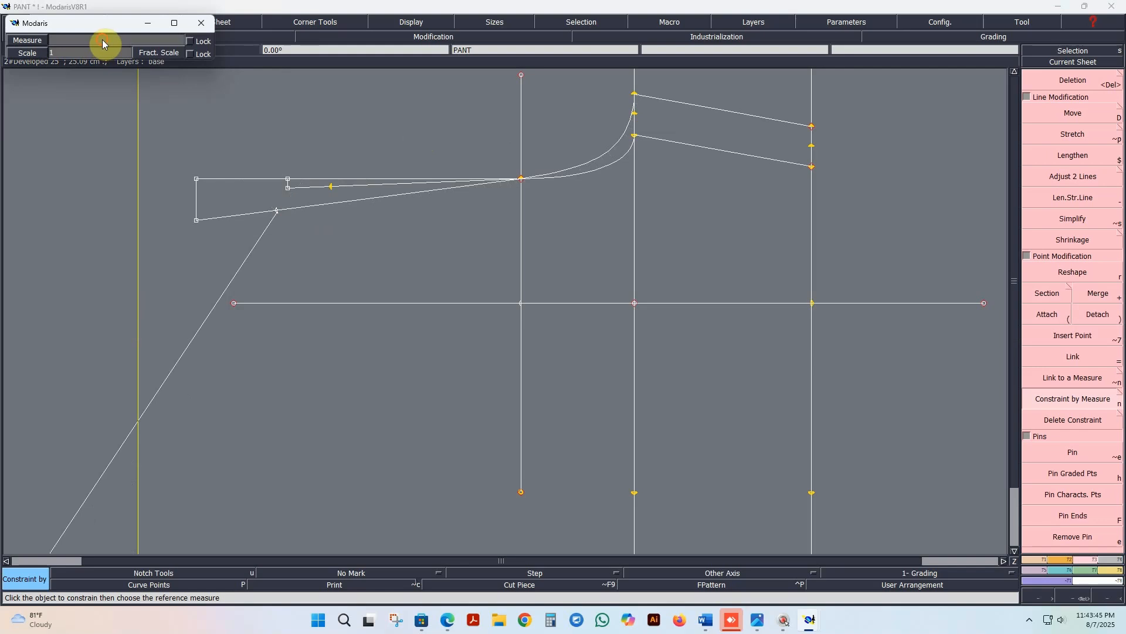
{"action": "left_click", "coordinate": [102, 40]}
{"action": "type", "text": "B"}
{"action": "key", "text": "Tab"}
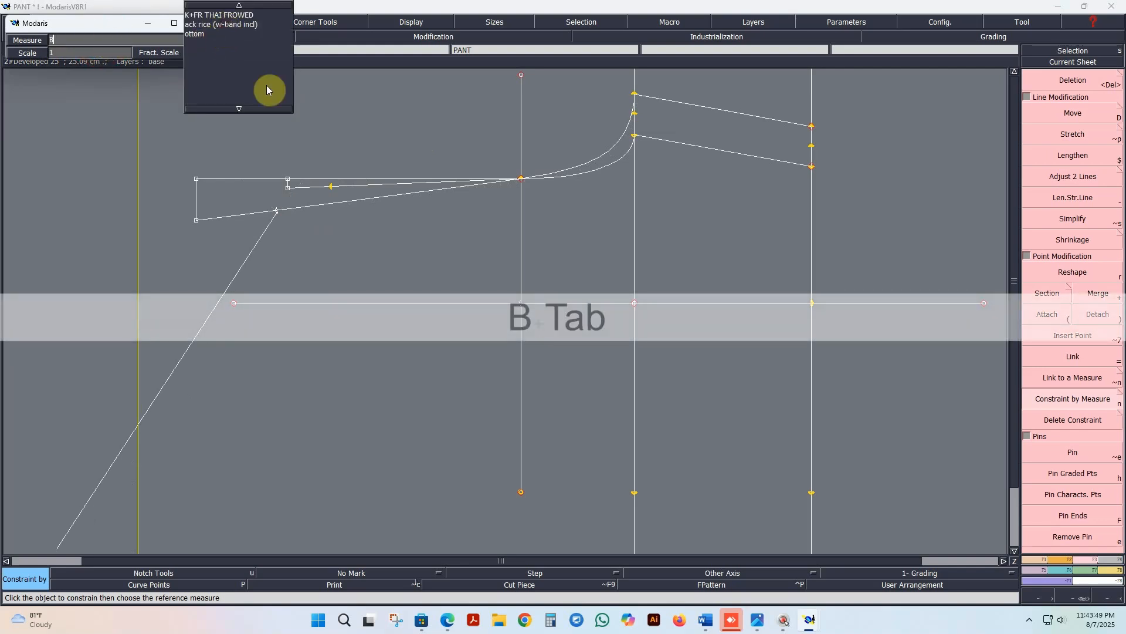
{"action": "key", "text": "Return"}
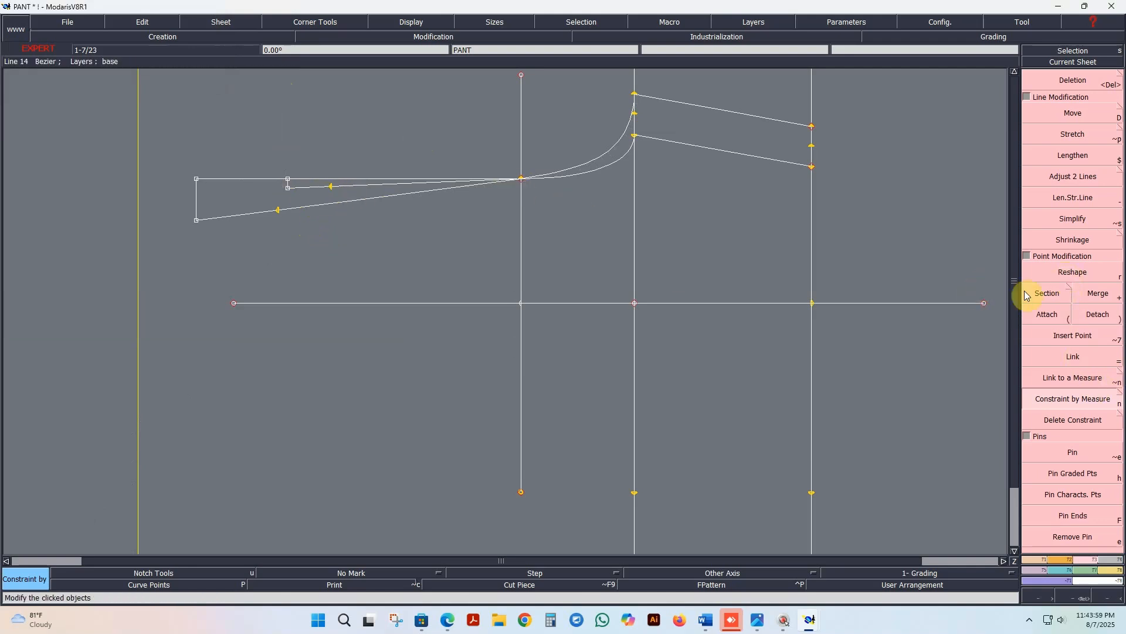
Step: Move both short vertical lines outward, the inner one about 15.5 cm from the SET 1/2 point with its lower end about 0.77 cm down
{"action": "left_click", "coordinate": [1037, 272]}
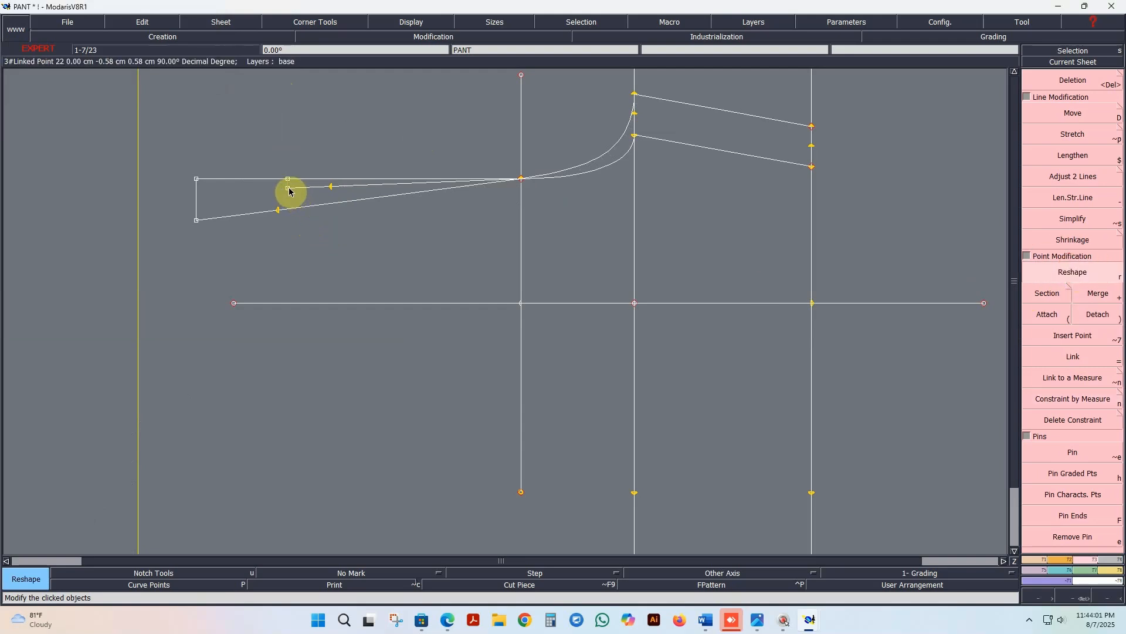
{"action": "left_click", "coordinate": [282, 191]}
{"action": "left_click", "coordinate": [270, 197]}
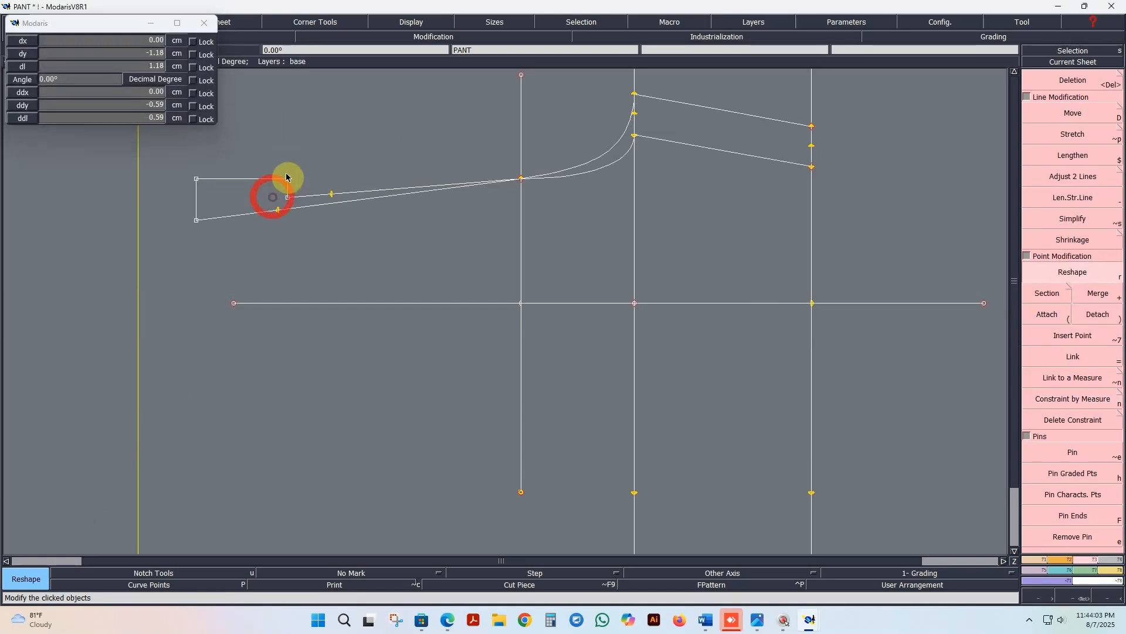
{"action": "left_click", "coordinate": [287, 179]}
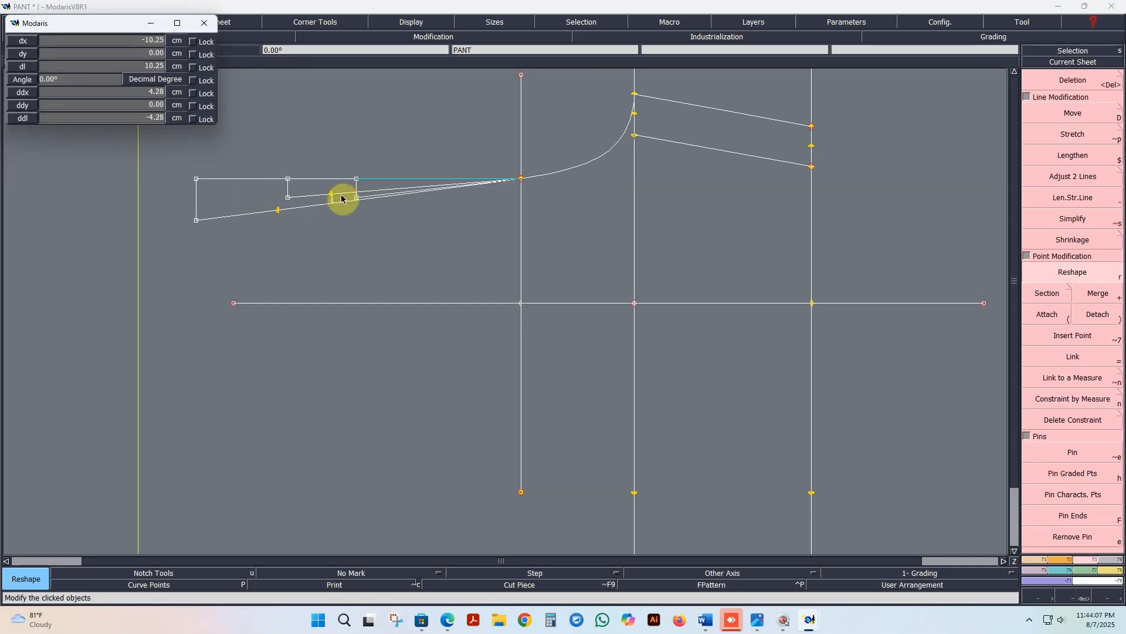
{"action": "left_click", "coordinate": [197, 183]}
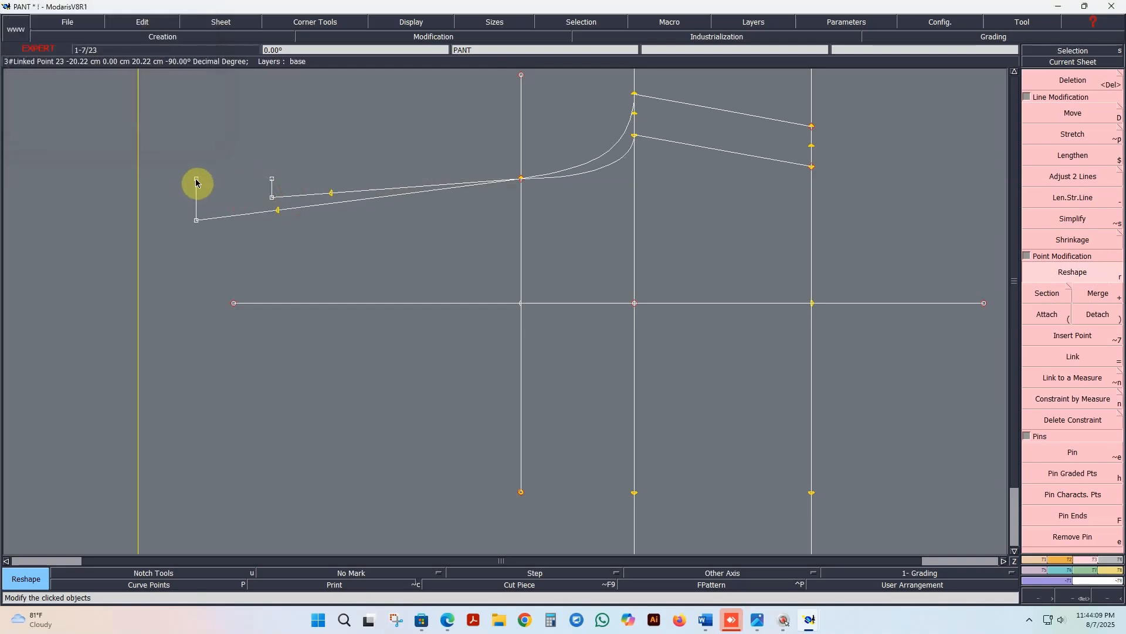
{"action": "left_click", "coordinate": [196, 179]}
{"action": "left_click", "coordinate": [178, 183]}
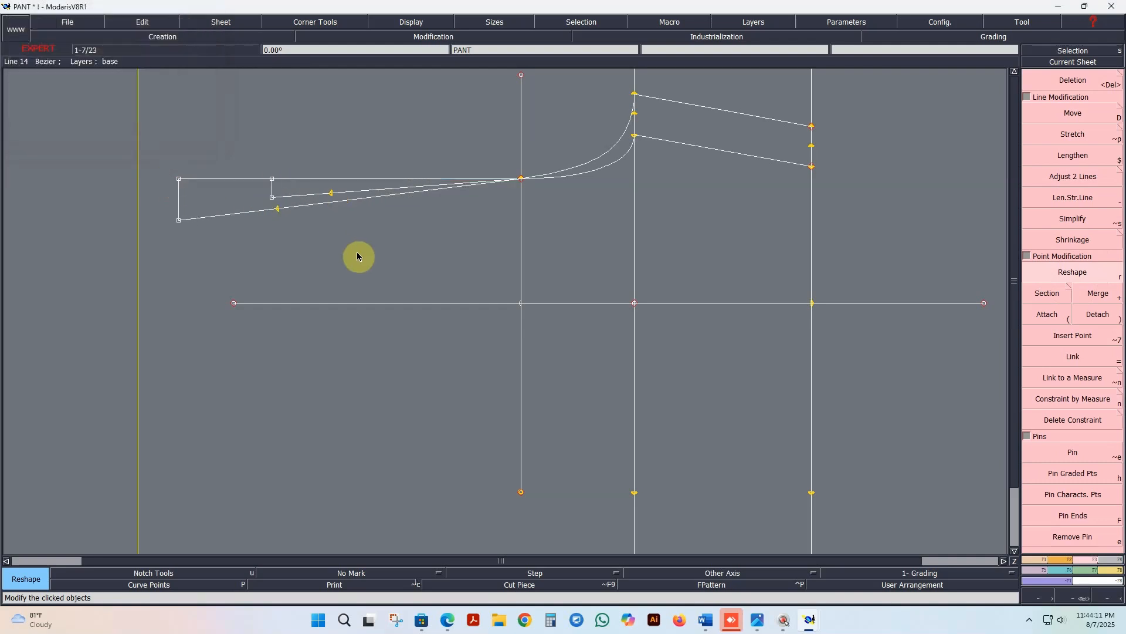
{"action": "left_click", "coordinate": [272, 200]}
{"action": "left_click", "coordinate": [271, 191]}
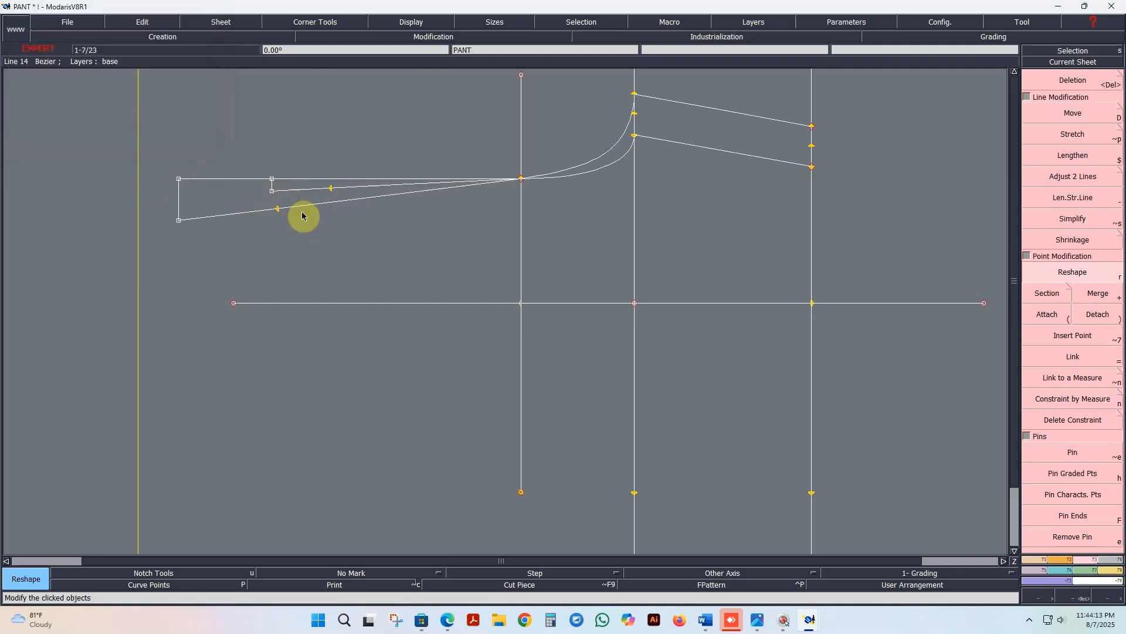
Step: Link the inner short line's upper point to the front rise point and the outer short line's upper point to the back rise point
{"action": "left_click", "coordinate": [1034, 359]}
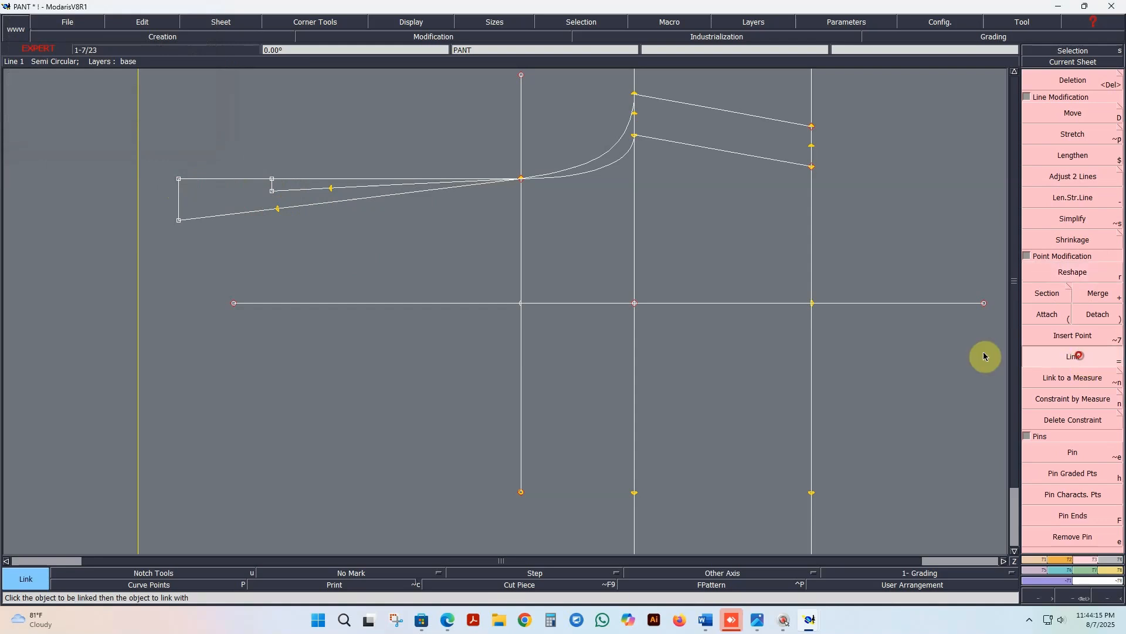
{"action": "left_click", "coordinate": [271, 180]}
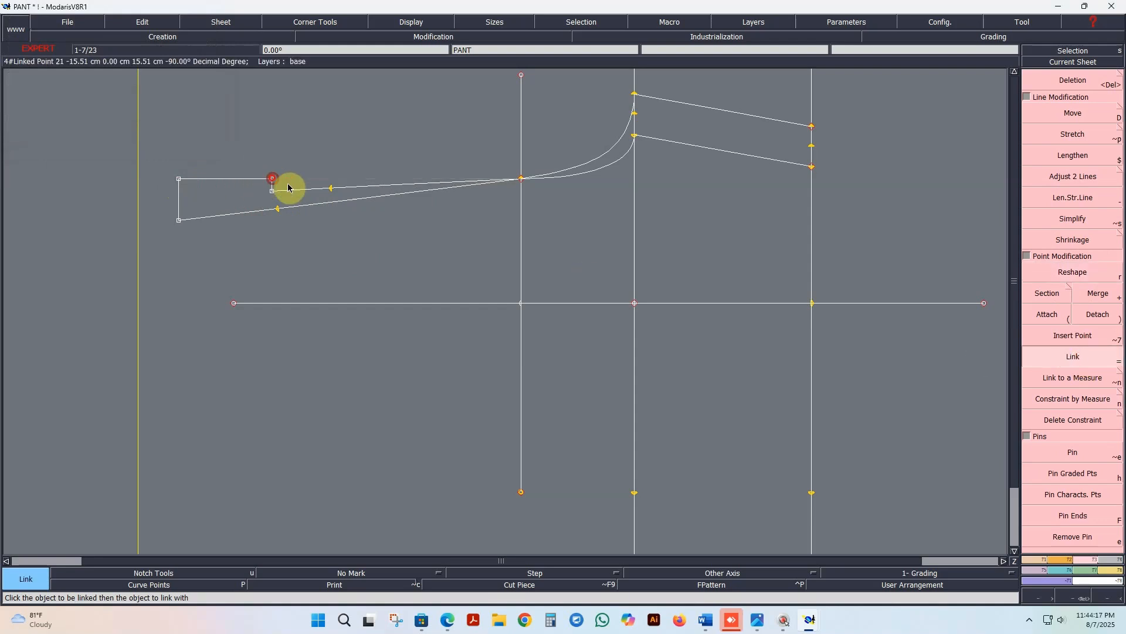
{"action": "left_click", "coordinate": [332, 187]}
{"action": "left_click", "coordinate": [183, 180]}
{"action": "left_click", "coordinate": [276, 210]}
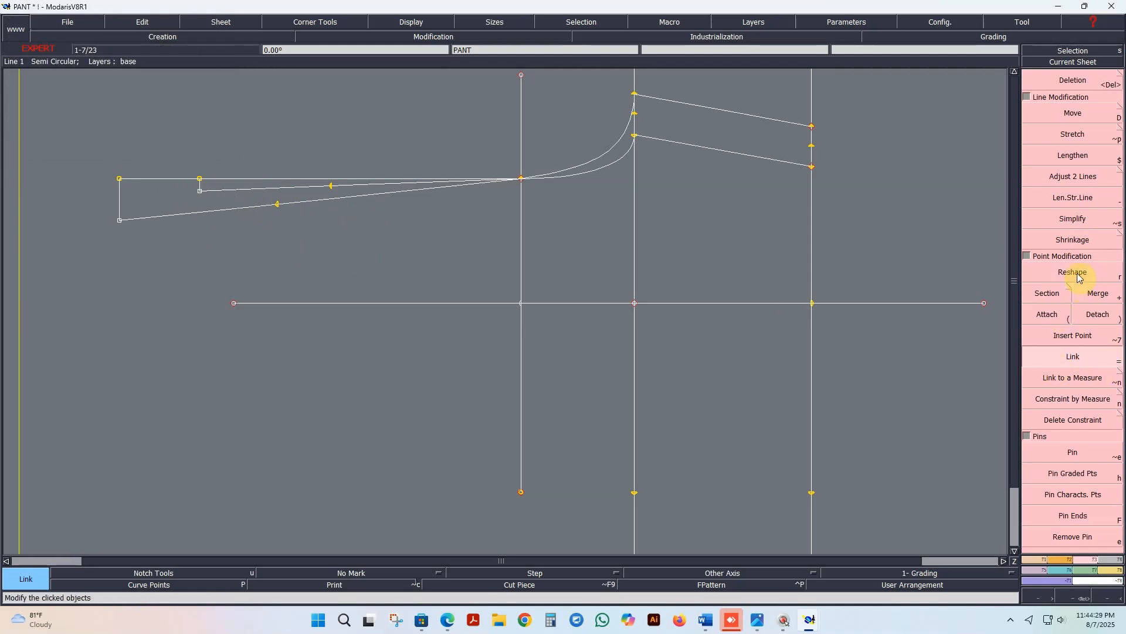
Step: Reshape the inner short vertical line by raising its lower end slightly, bringing it closer to the horizontal line
{"action": "left_click", "coordinate": [1078, 275]}
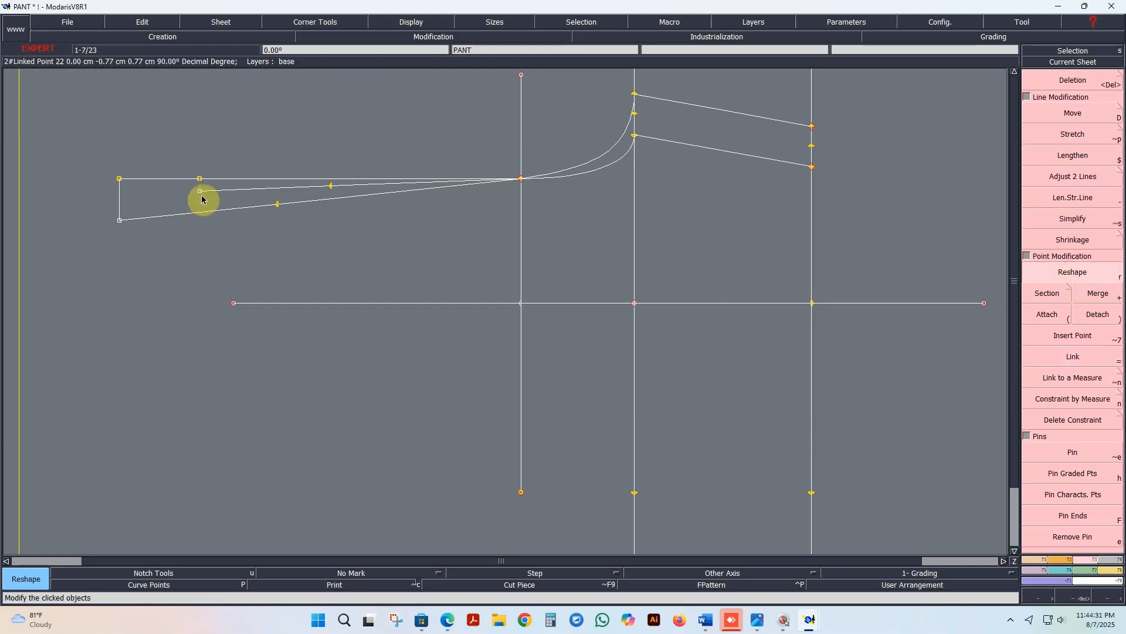
{"action": "left_click_drag", "start_coordinate": [202, 195], "coordinate": [201, 191]}
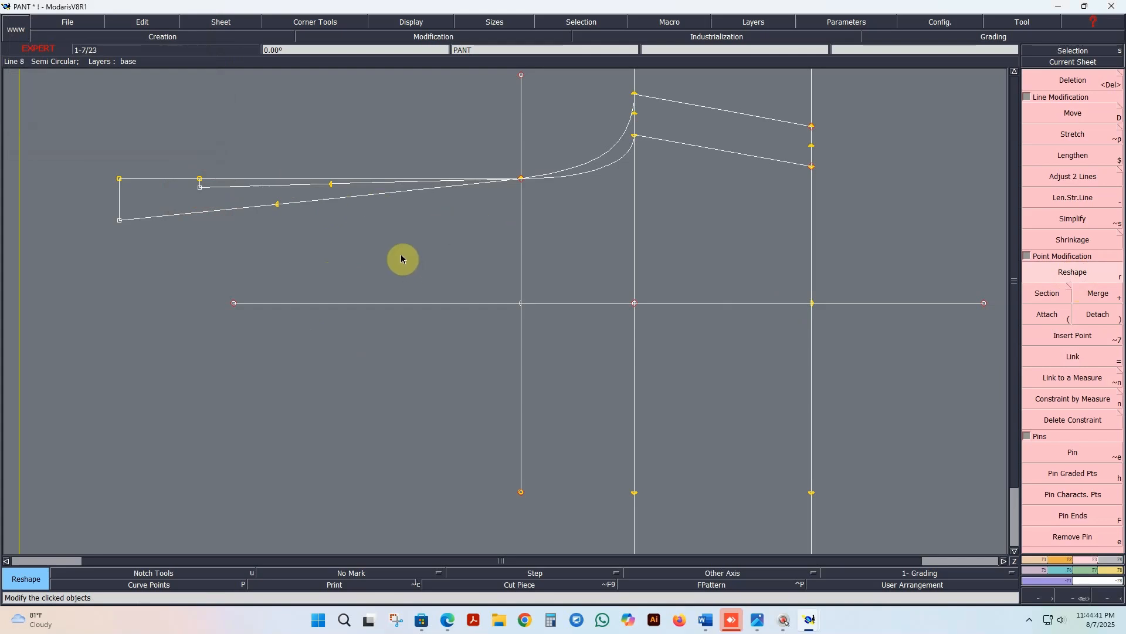
{"action": "mouse_move", "coordinate": [277, 207]}
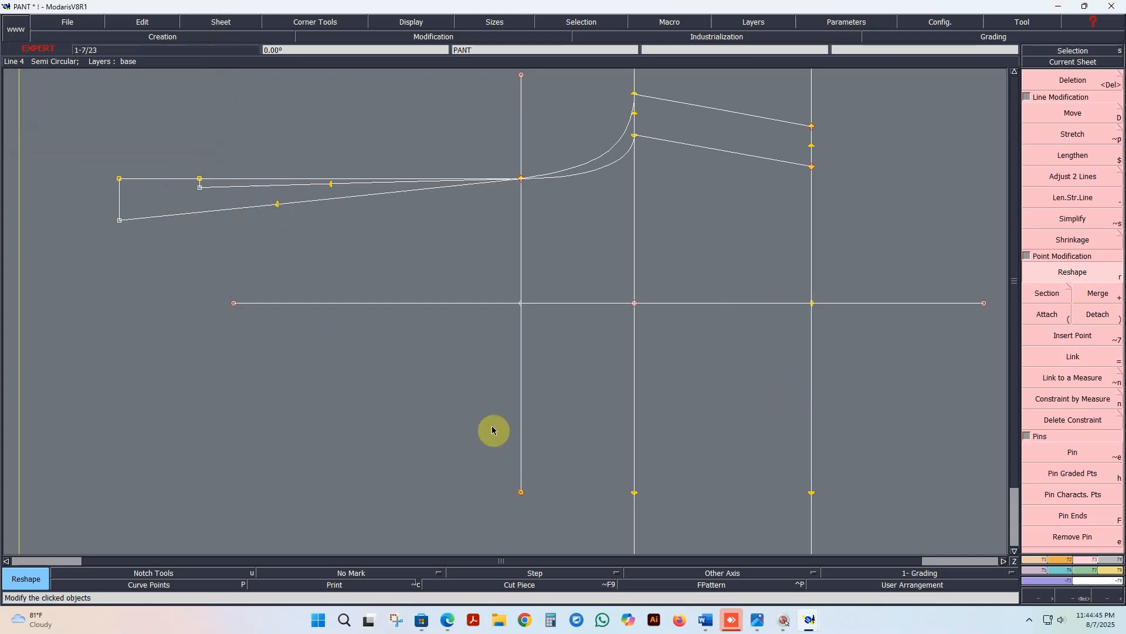
Step: Construct two similar-sized circles, one centred on the Back rice (w-band incl) point and one on the Front rise (w-band incl) point
{"action": "left_click", "coordinate": [1070, 559]}
{"action": "left_click", "coordinate": [1049, 449]}
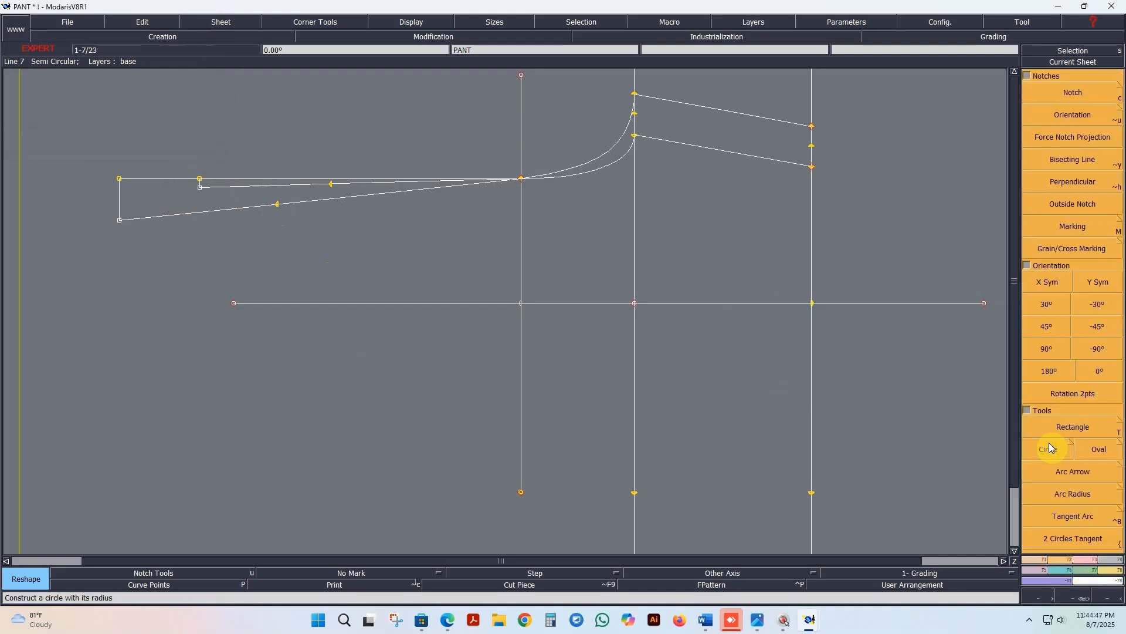
{"action": "left_click", "coordinate": [277, 204]}
{"action": "left_click", "coordinate": [303, 405]}
{"action": "left_click", "coordinate": [332, 183]}
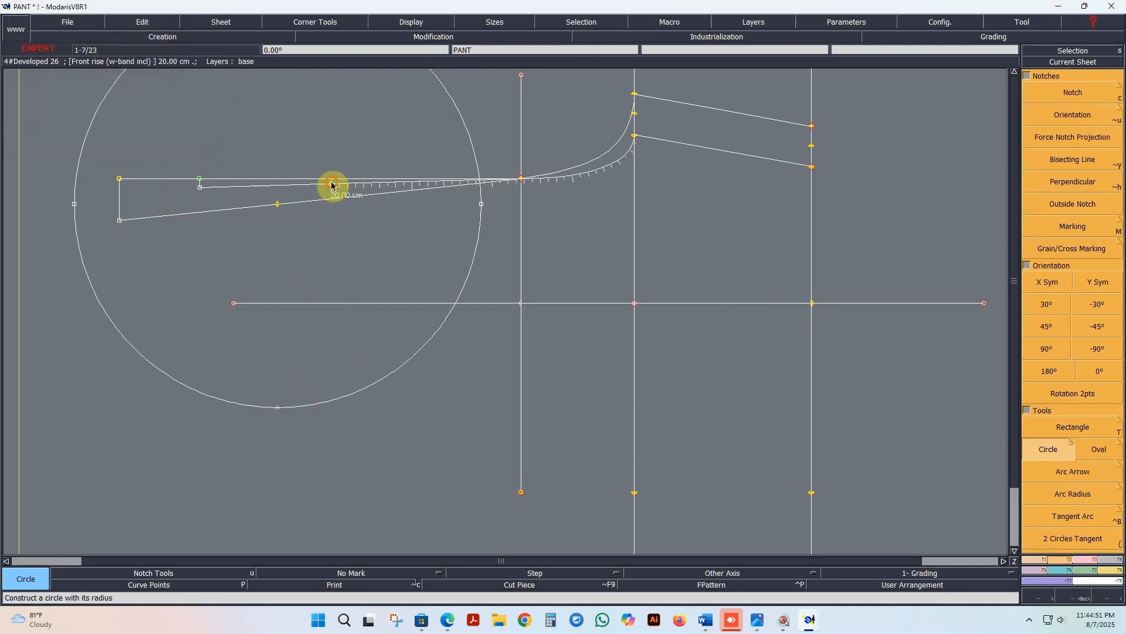
{"action": "left_click", "coordinate": [380, 407]}
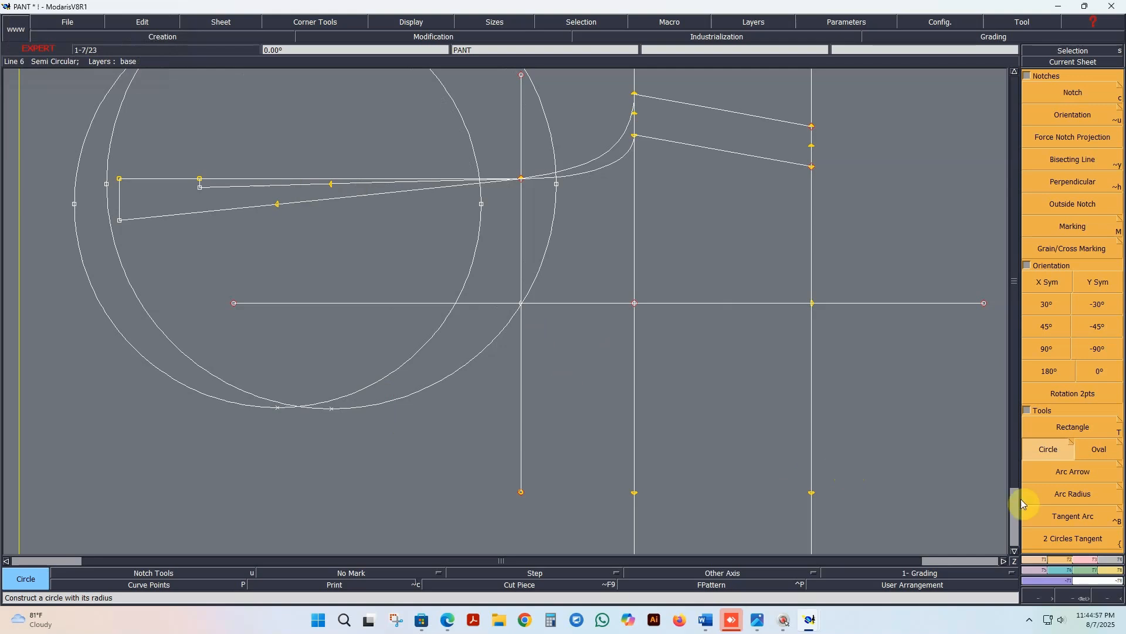
Step: Try constraining the radius point of the back rise circle with the measure Waist rid height, and clear the entered name
{"action": "left_click", "coordinate": [1083, 557]}
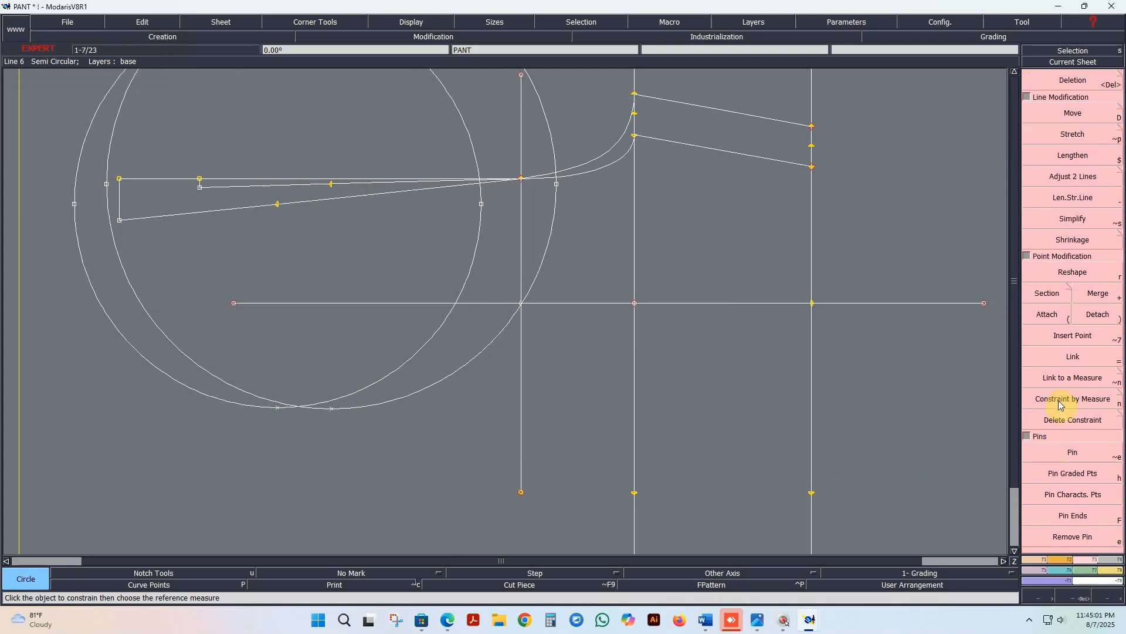
{"action": "left_click", "coordinate": [1063, 401]}
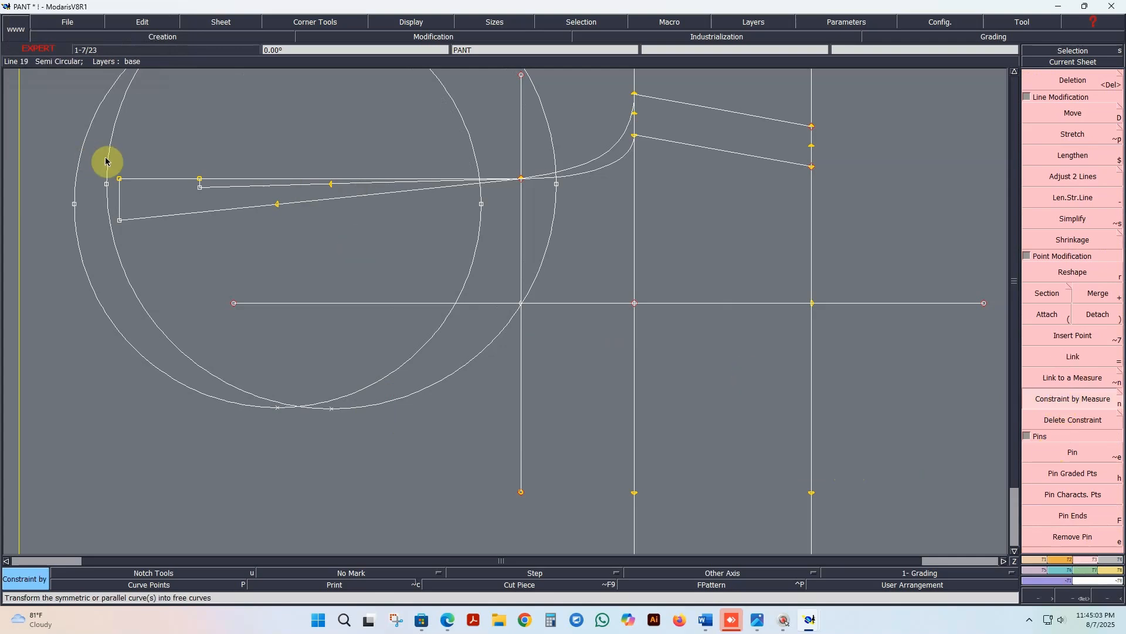
{"action": "left_click", "coordinate": [76, 205]}
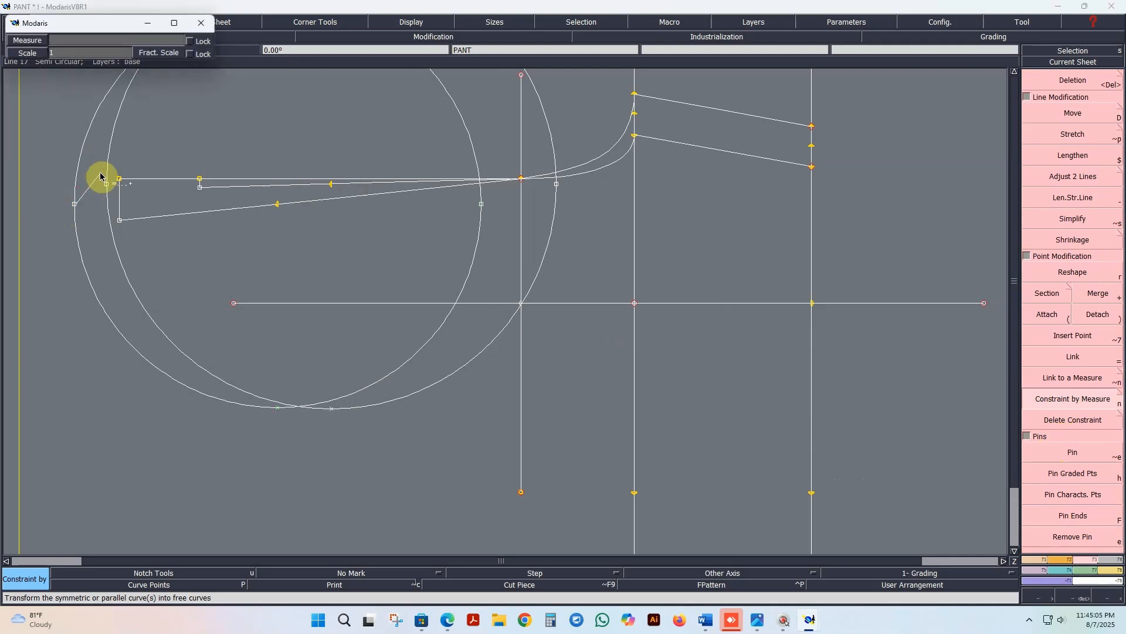
{"action": "left_click", "coordinate": [115, 42]}
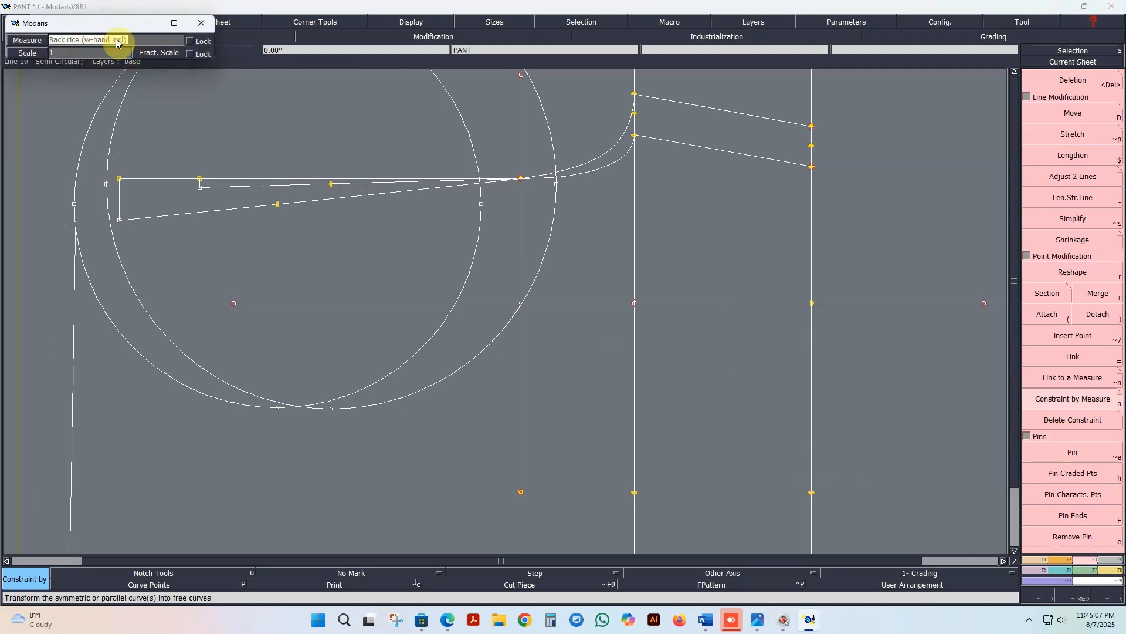
{"action": "type", "text": "Waist"}
{"action": "key", "text": "Tab"}
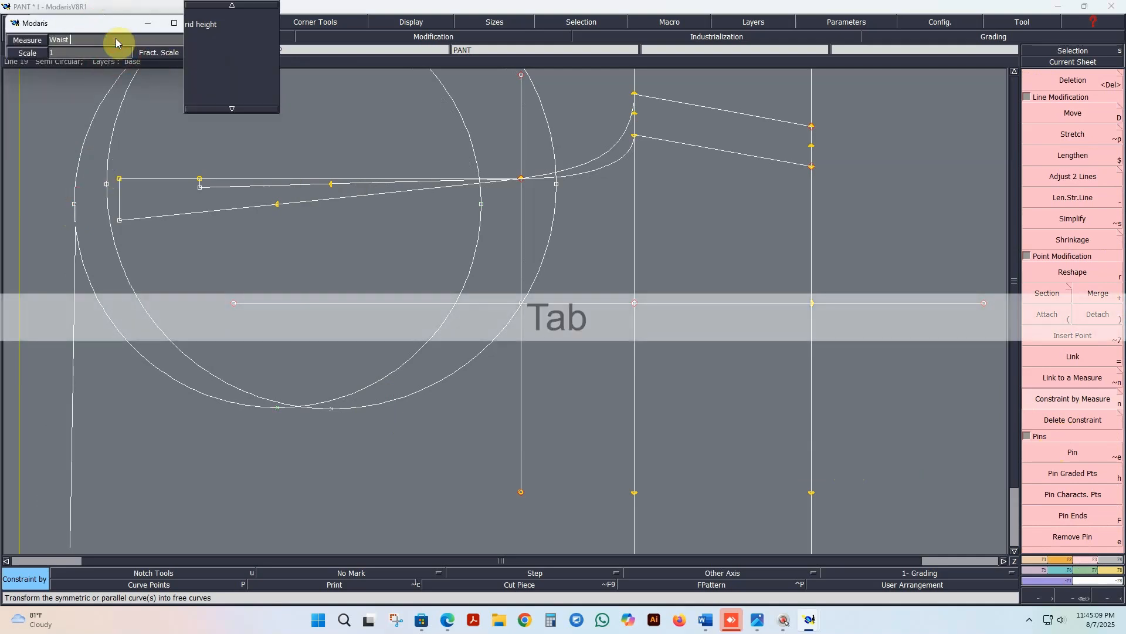
{"action": "left_click", "coordinate": [208, 25]}
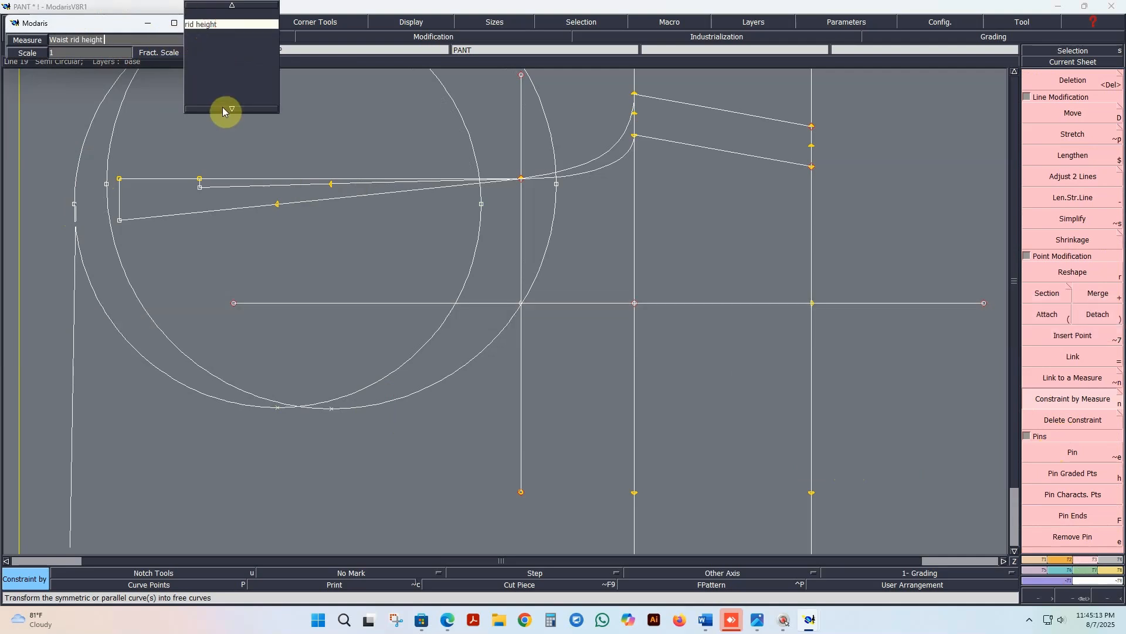
{"action": "key", "text": "BackSpace"}
{"action": "key", "text": "BackSpace"}
{"action": "key", "text": "BackSpace"}
{"action": "key", "text": "BackSpace"}
{"action": "key", "text": "BackSpace"}
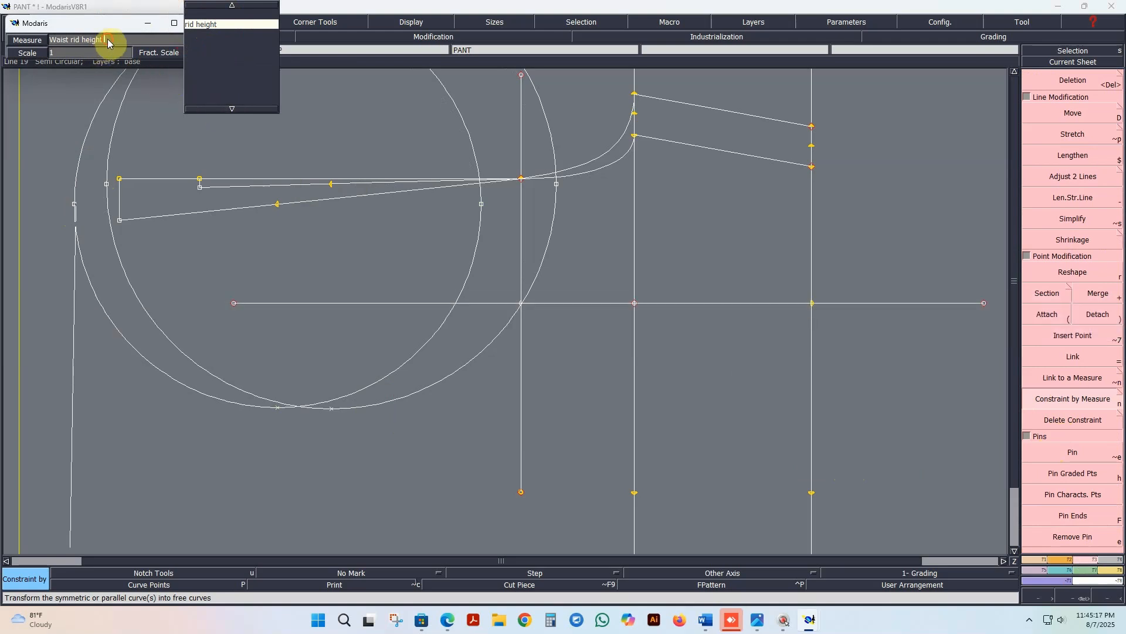
{"action": "key", "text": "BackSpace"}
{"action": "key", "text": "BackSpace"}
{"action": "key", "text": "BackSpace"}
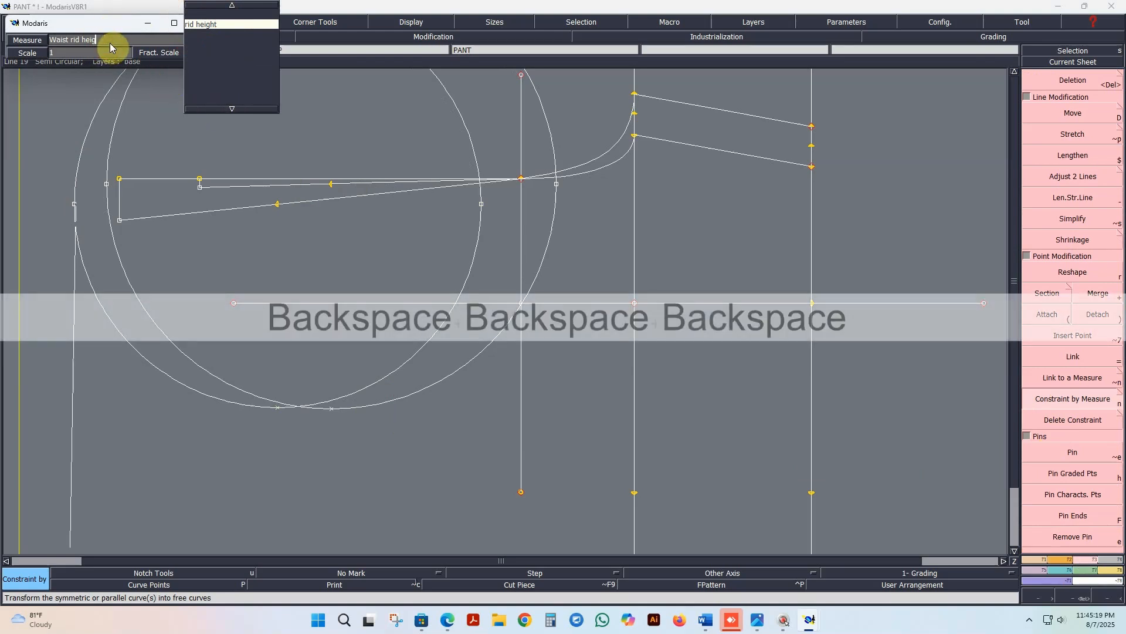
{"action": "key", "text": "BackSpace"}
{"action": "key", "text": "BackSpace"}
{"action": "key", "text": "BackSpace"}
{"action": "key", "text": "BackSpace"}
{"action": "key", "text": "BackSpace"}
{"action": "key", "text": "BackSpace"}
{"action": "key", "text": "BackSpace"}
{"action": "key", "text": "BackSpace"}
{"action": "key", "text": "BackSpace"}
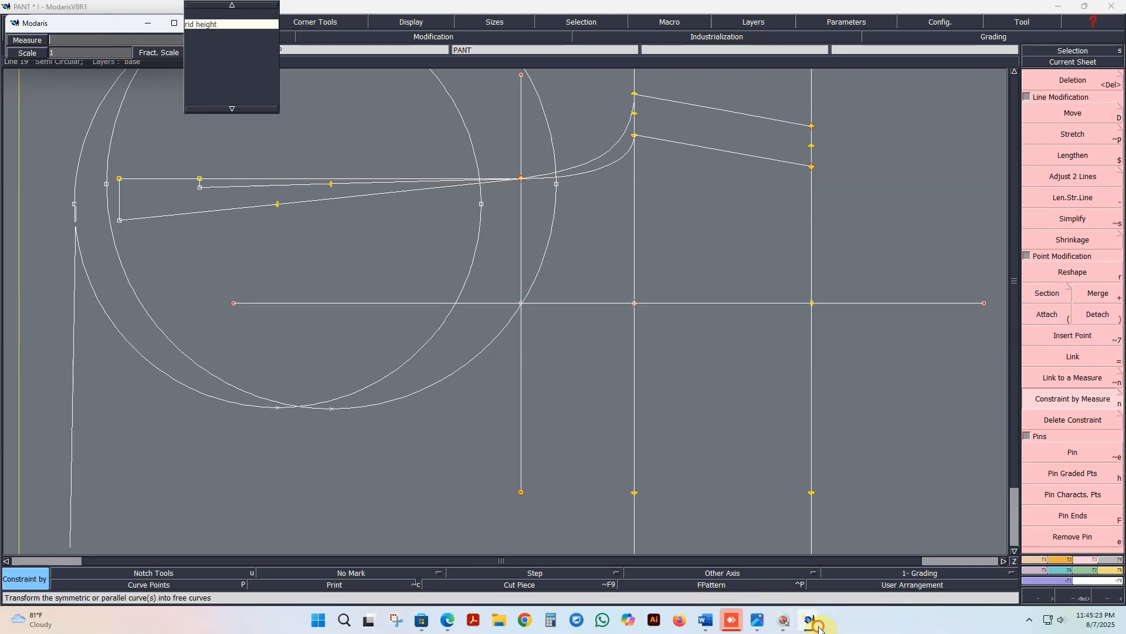
Step: Look up the name of the waist measure in the PANT measurement chart
{"action": "mouse_move", "coordinate": [815, 623]}
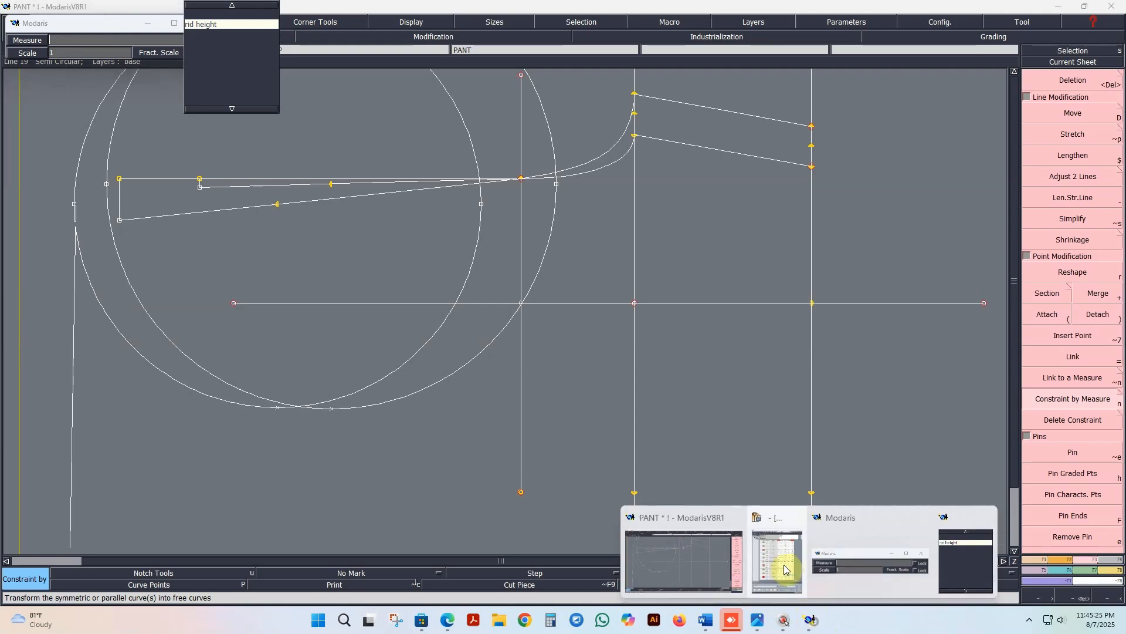
{"action": "left_click", "coordinate": [784, 569]}
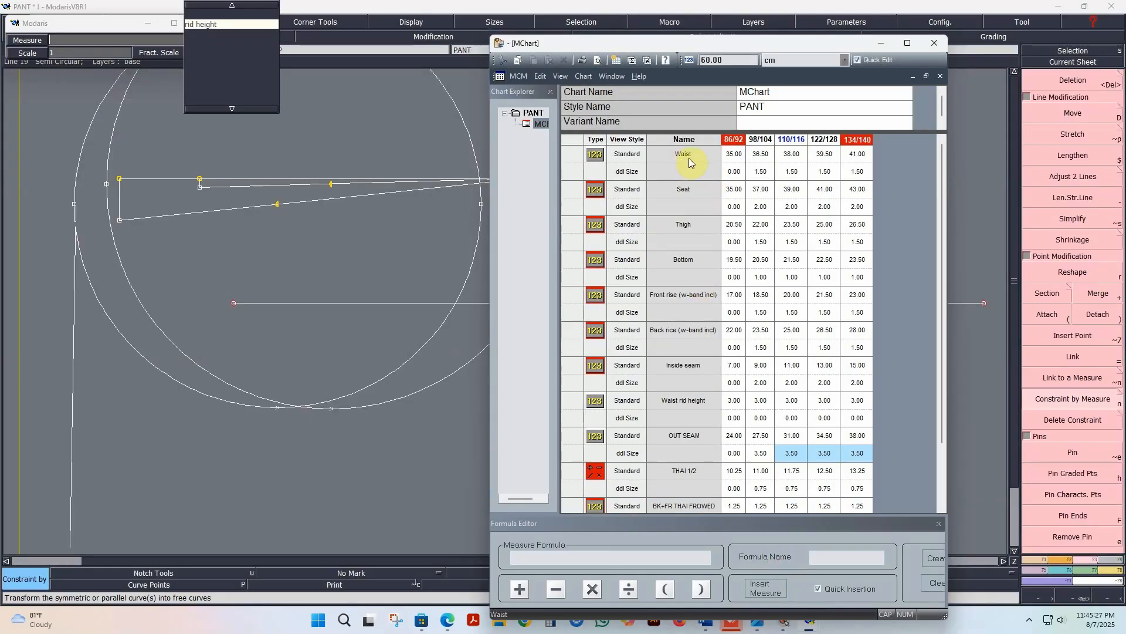
{"action": "left_click", "coordinate": [879, 43]}
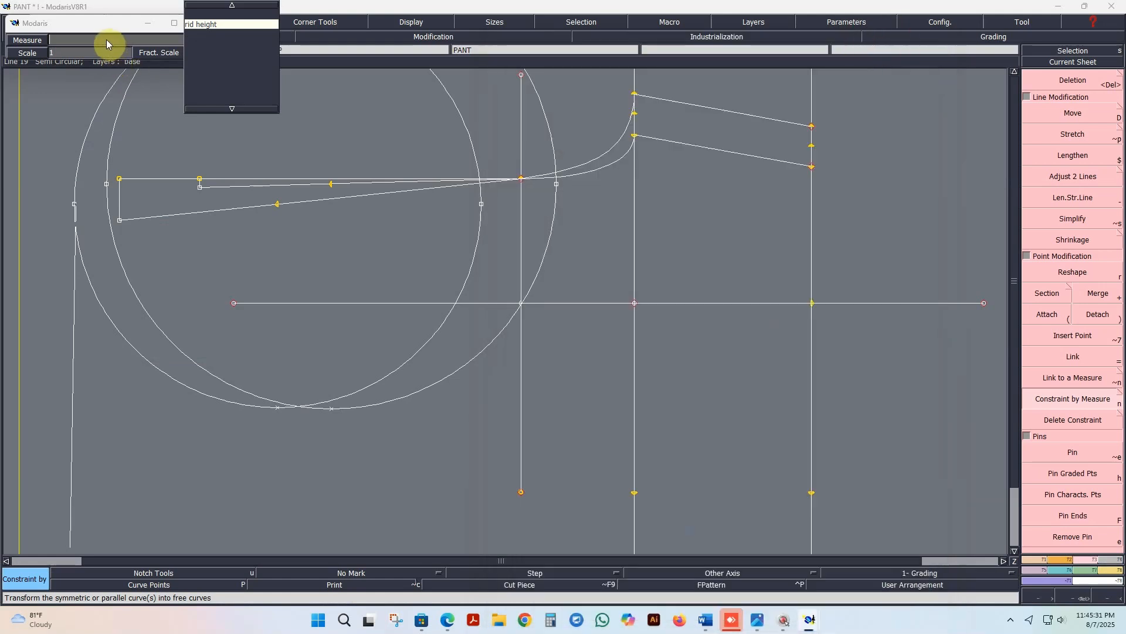
Step: Move the measure dialog clear of the popup list and try Inside seam as the back rise circle's measure
{"action": "key", "text": "super+Tab"}
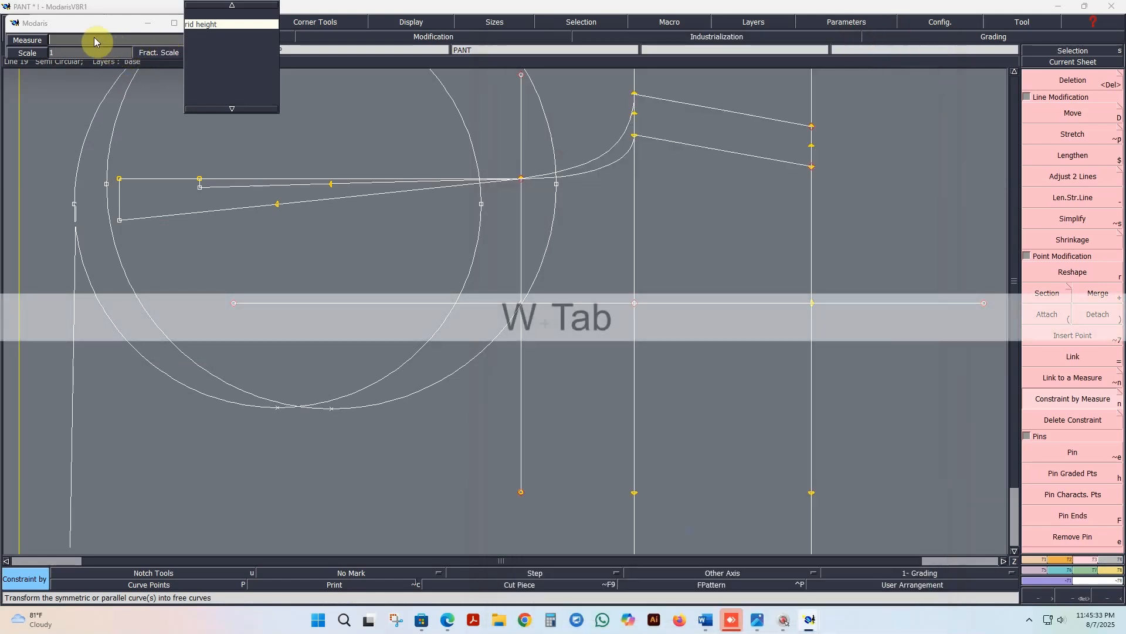
{"action": "left_click", "coordinate": [93, 40]}
{"action": "key", "text": "Tab"}
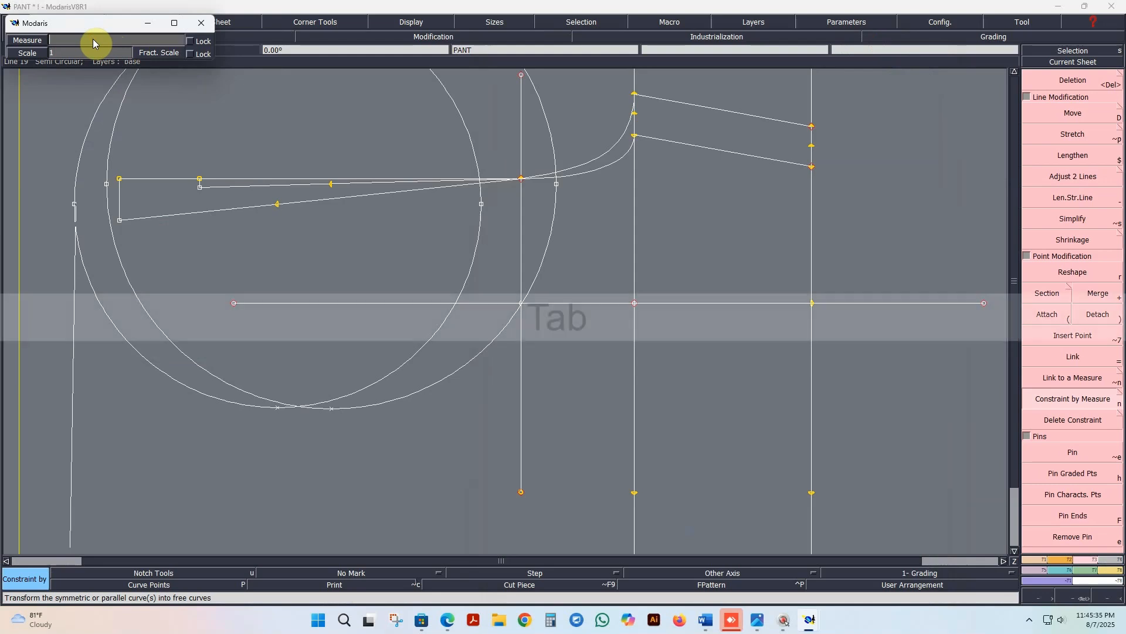
{"action": "key", "text": "Tab"}
{"action": "left_click_drag", "start_coordinate": [105, 23], "coordinate": [348, 120]}
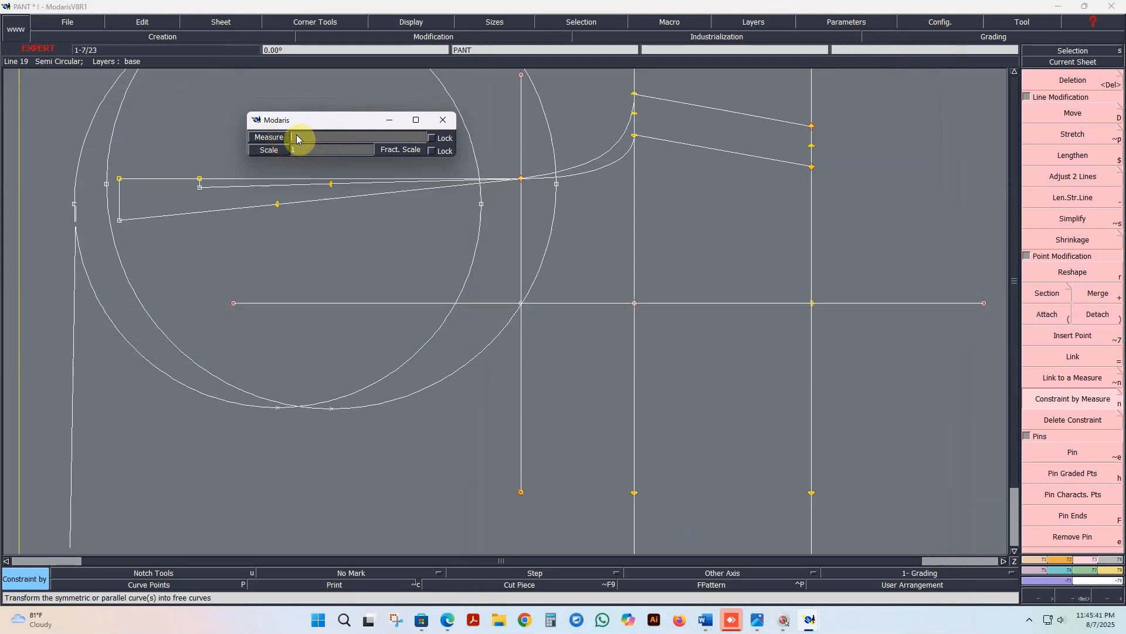
{"action": "key", "text": "Tab"}
{"action": "left_click", "coordinate": [442, 120]}
{"action": "key", "text": "Down"}
{"action": "key", "text": "Up"}
{"action": "key", "text": "Tab"}
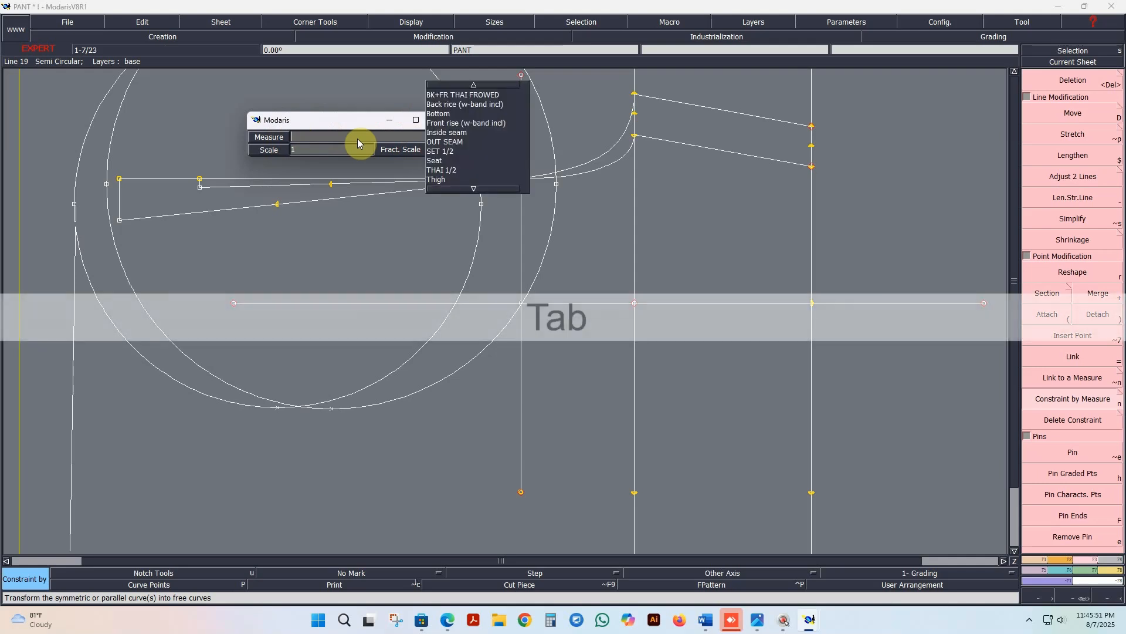
{"action": "left_click", "coordinate": [463, 132]}
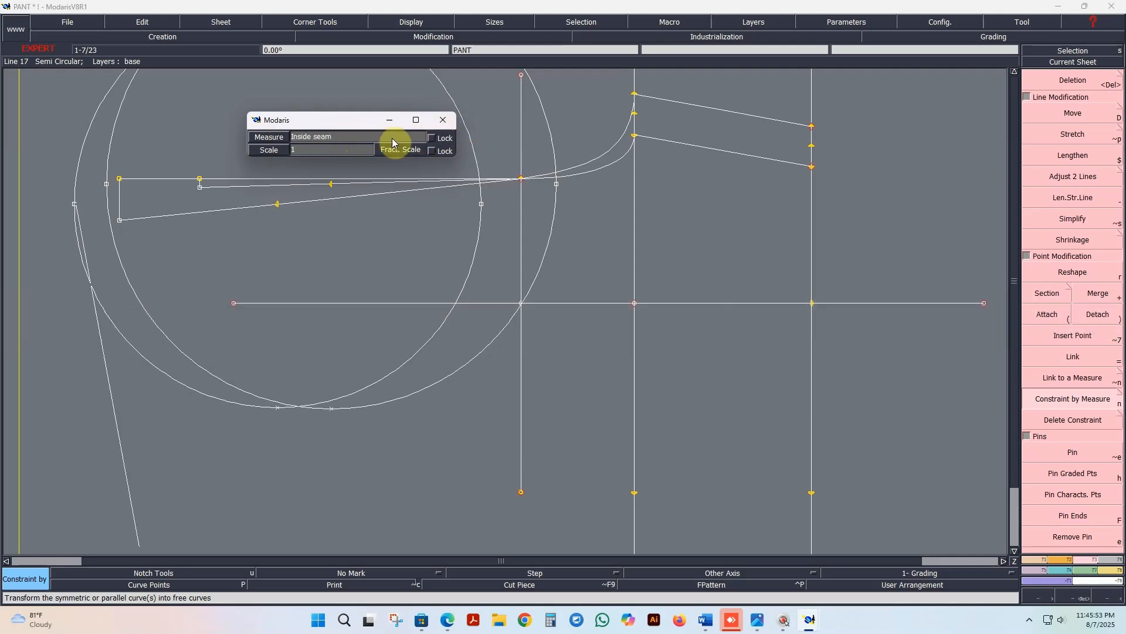
{"action": "key", "text": "Return"}
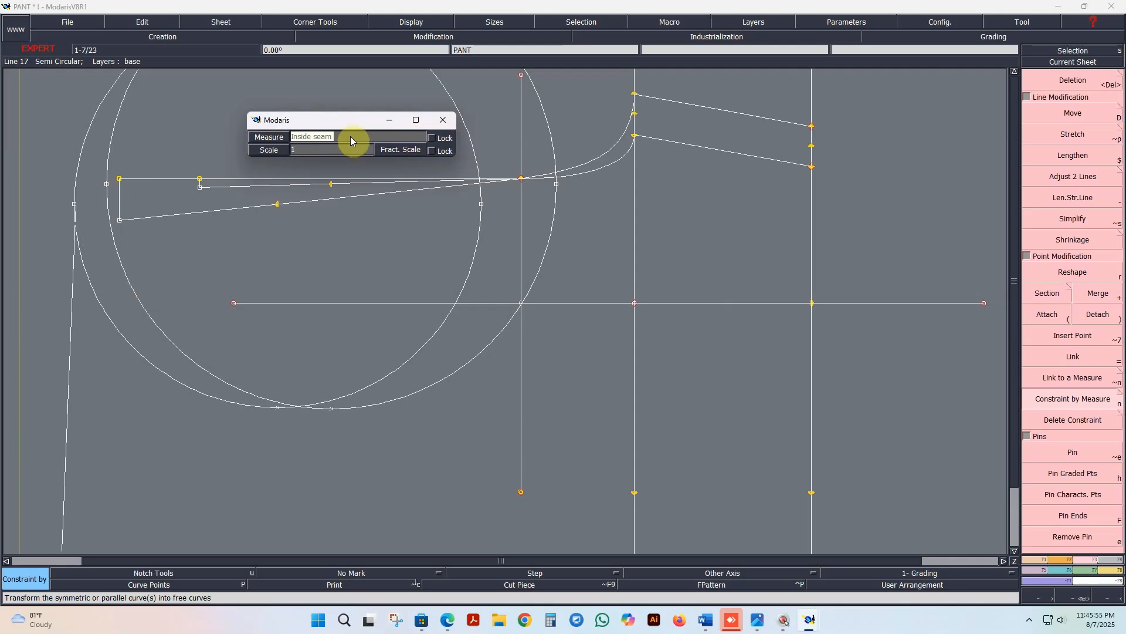
Step: Try constraining the back rise circle by the Waist measure at scale 1, and undo the constraint
{"action": "type", "text": "Waist"}
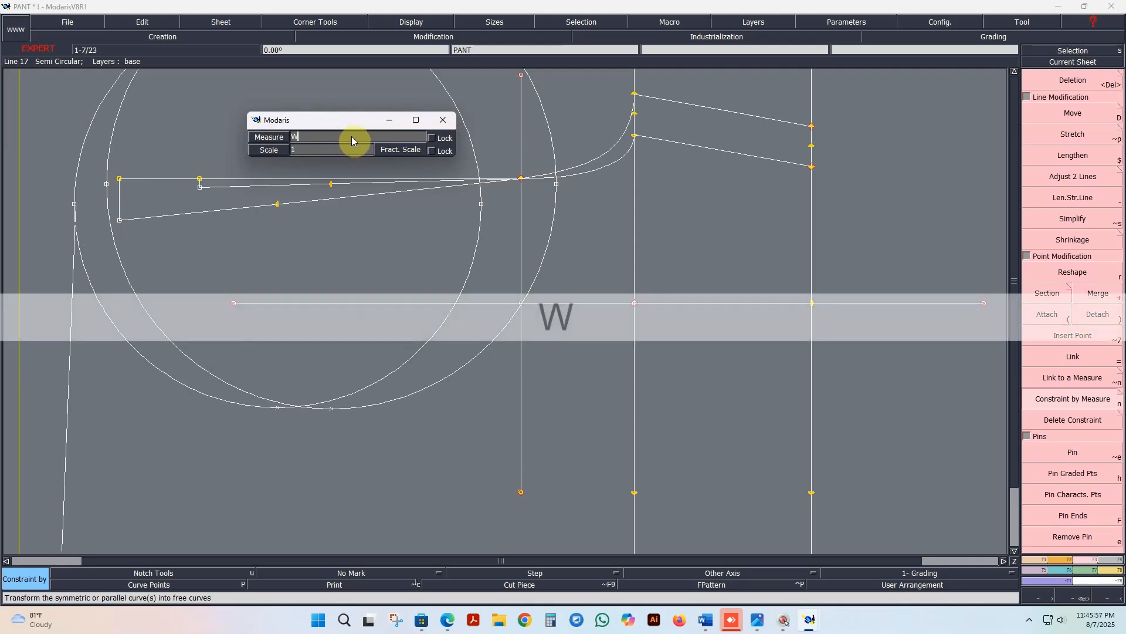
{"action": "key", "text": "Tab"}
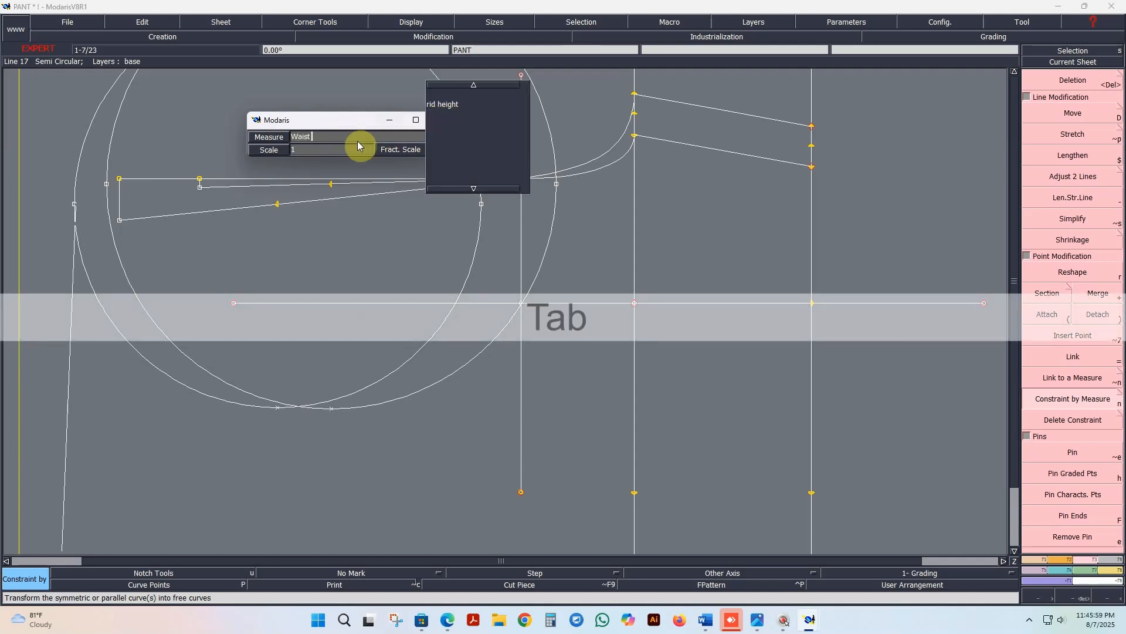
{"action": "key", "text": "Return"}
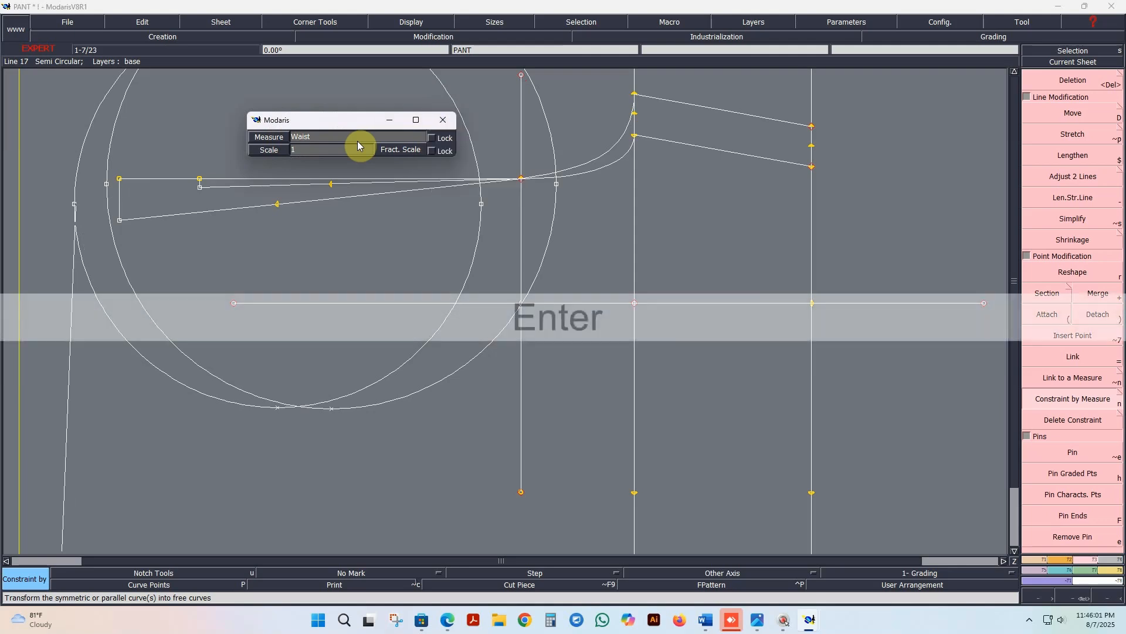
{"action": "left_click", "coordinate": [362, 285]}
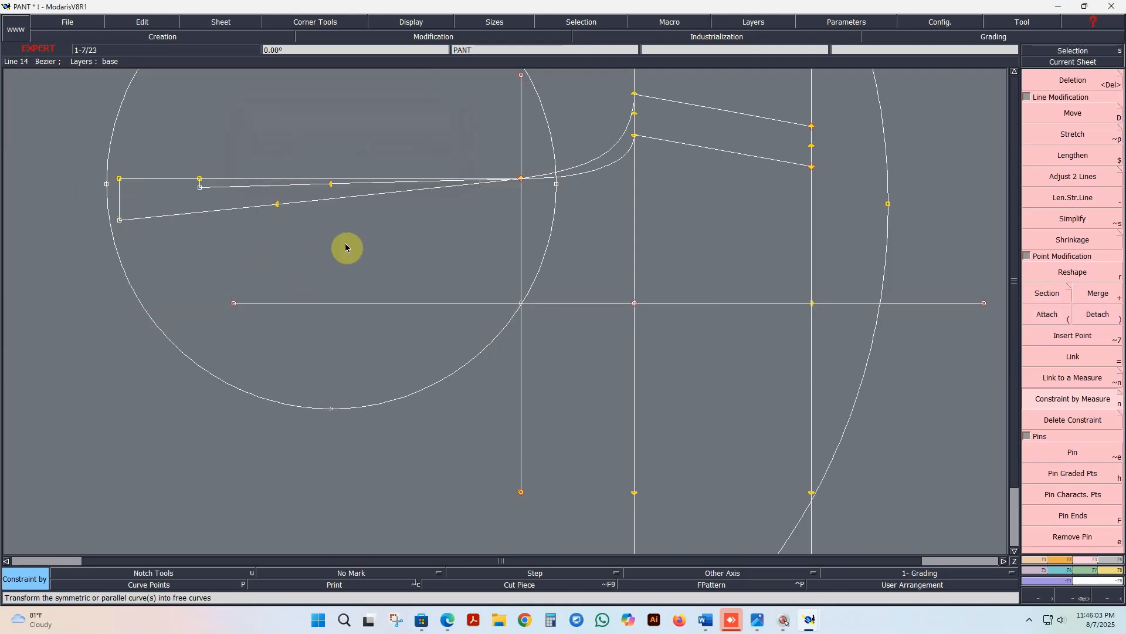
{"action": "key", "text": "Page_Up"}
{"action": "key", "text": "Page_Down"}
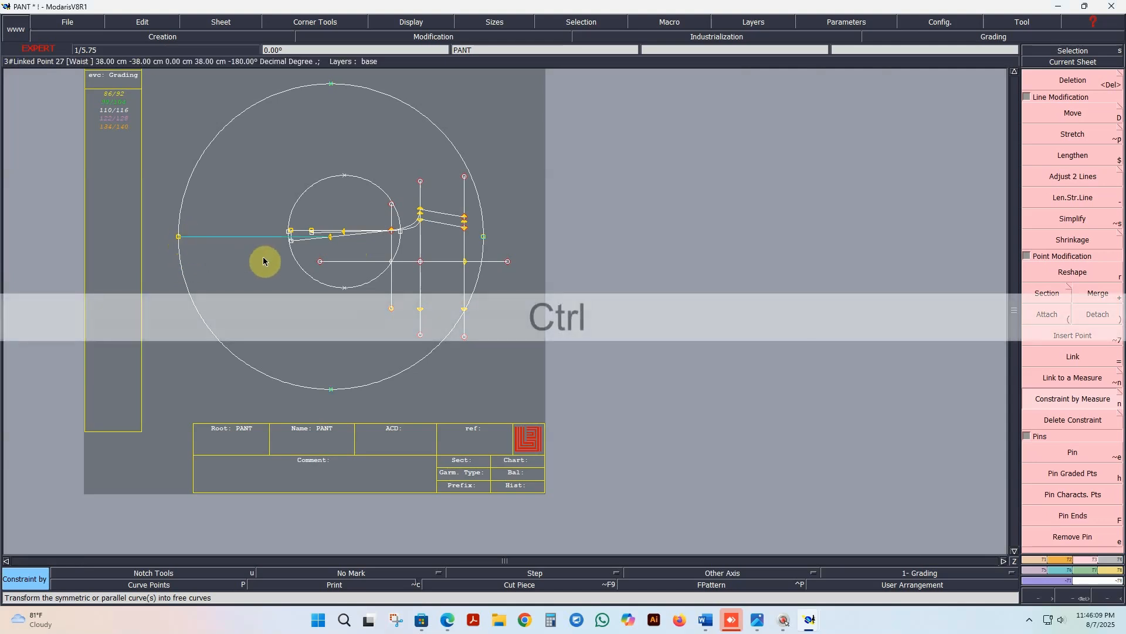
{"action": "key", "text": "ctrl+z"}
Step: Constrain the back rise circle's radius point by the measure WAIST WIDTH at scale .5
{"action": "scroll", "coordinate": [267, 258], "scroll_direction": "up", "scroll_amount": 3}
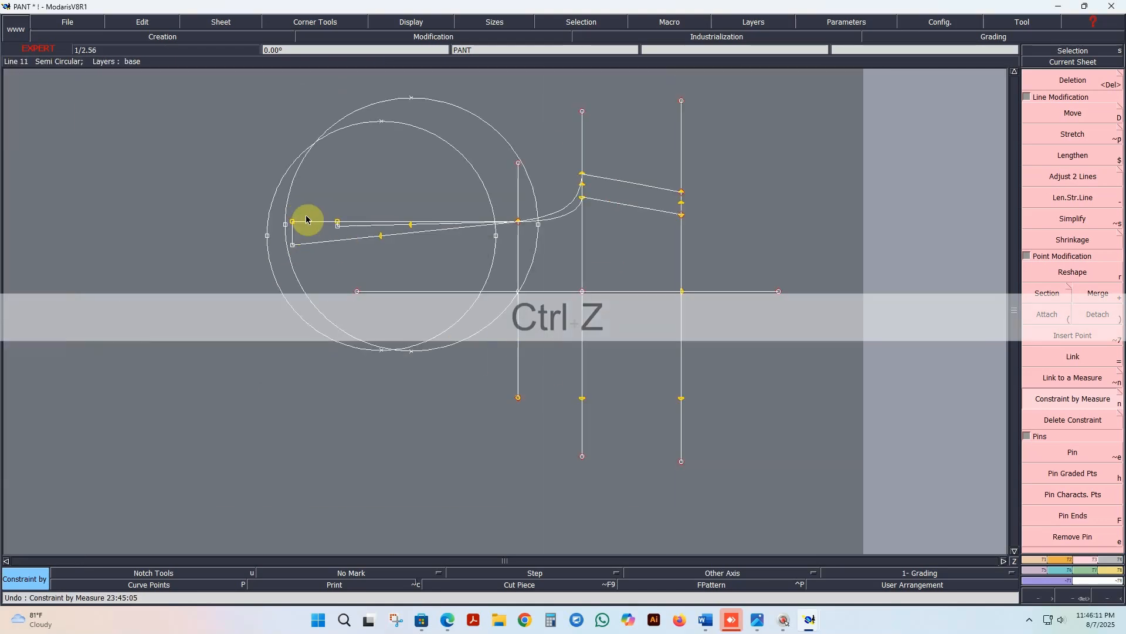
{"action": "scroll", "coordinate": [280, 277], "scroll_direction": "up", "scroll_amount": 1}
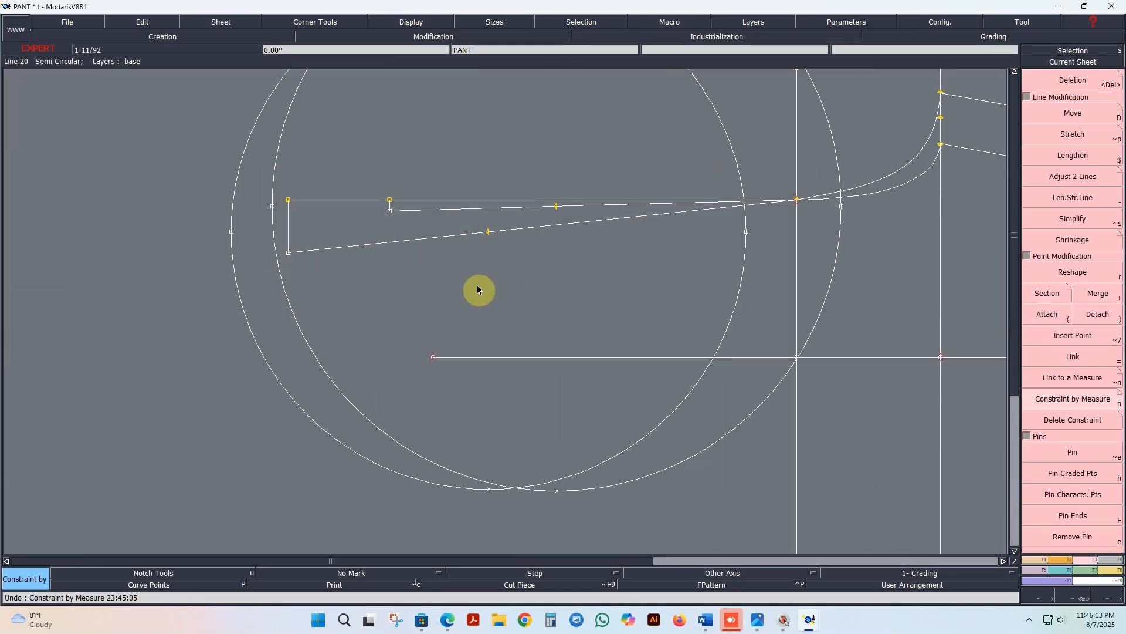
{"action": "left_click", "coordinate": [231, 232]}
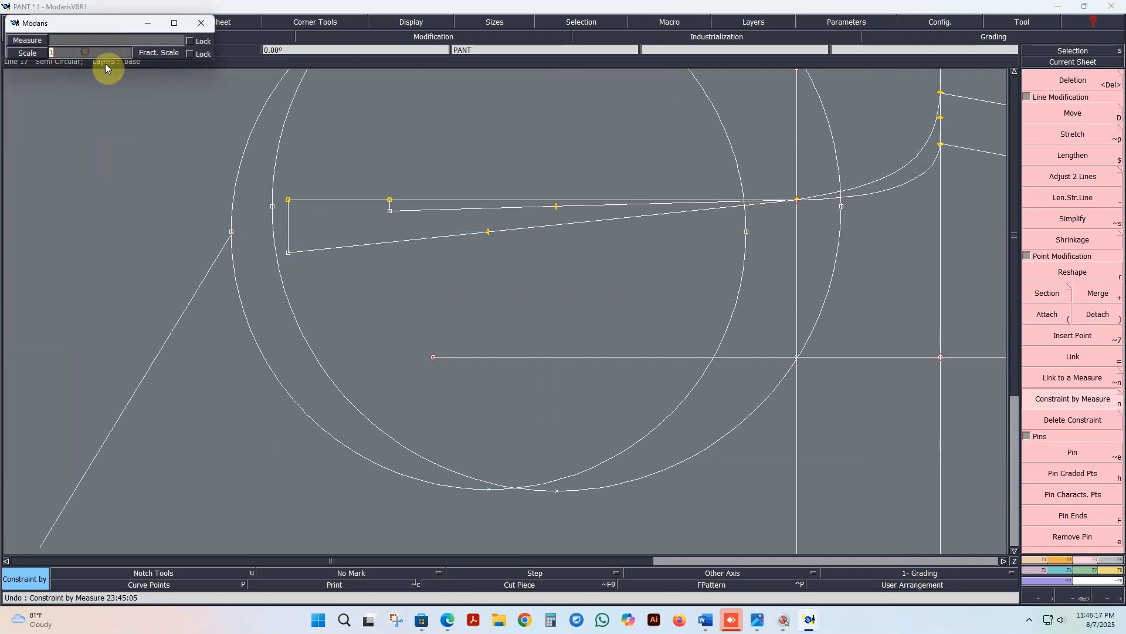
{"action": "type", "text": ".5"}
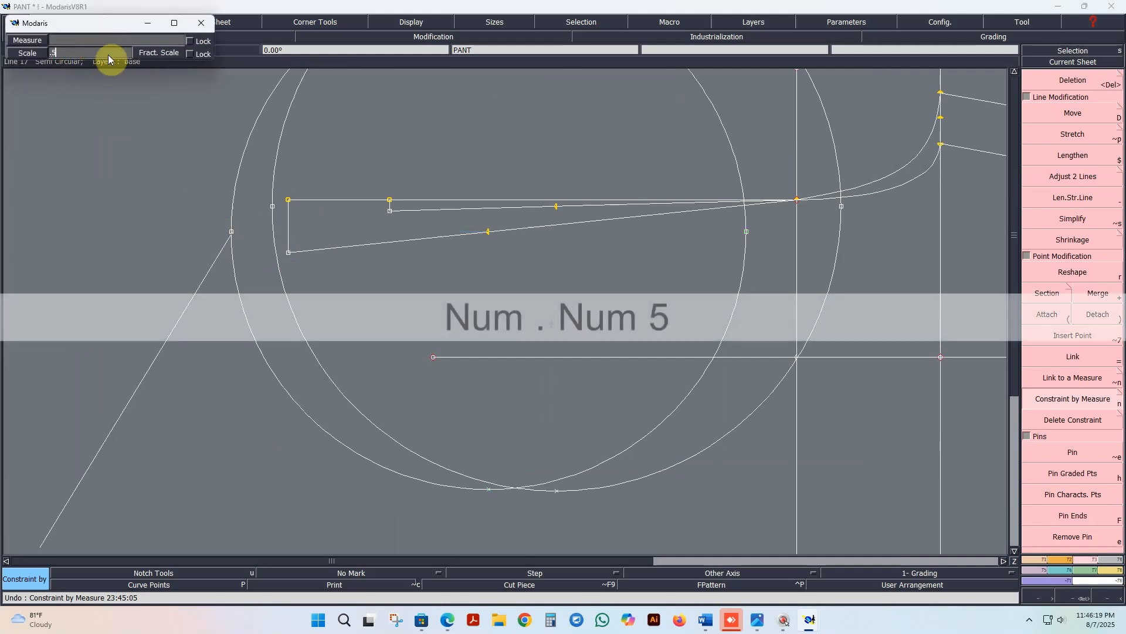
{"action": "left_click", "coordinate": [110, 40]}
{"action": "key", "text": "Return"}
{"action": "left_click", "coordinate": [215, 263]}
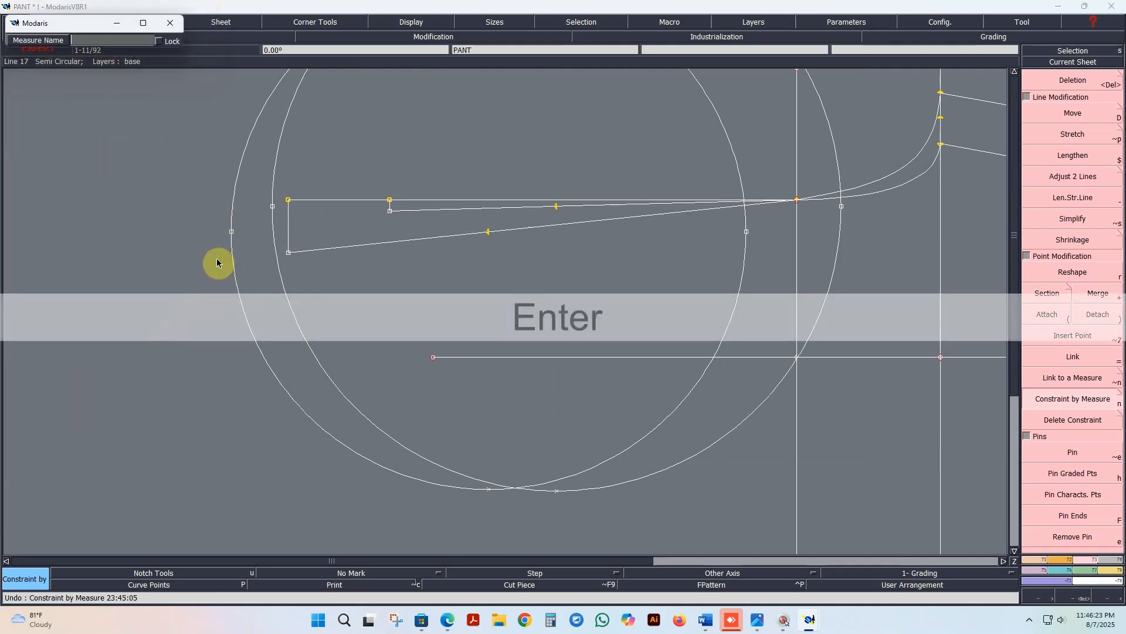
{"action": "type", "text": "WA"}
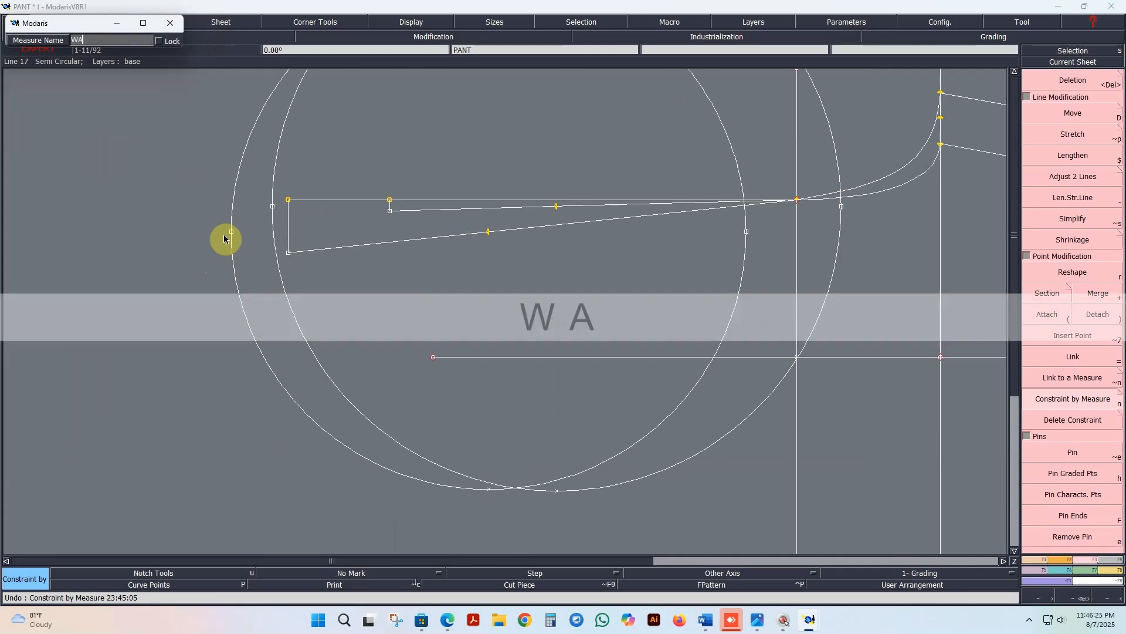
{"action": "type", "text": "IST W"}
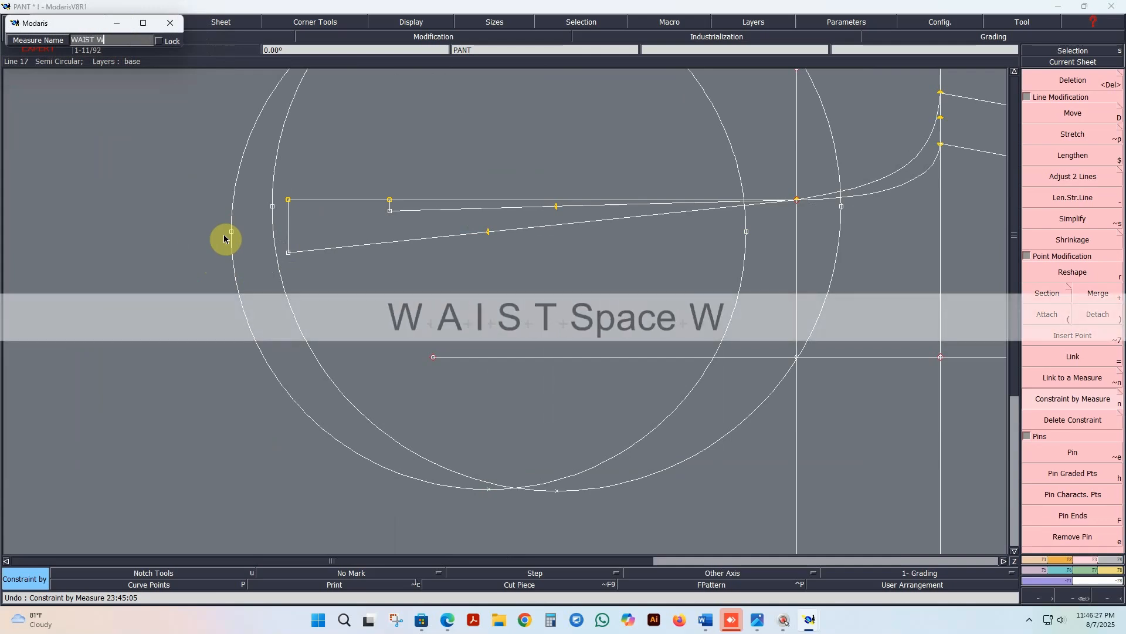
{"action": "type", "text": "IDTH"}
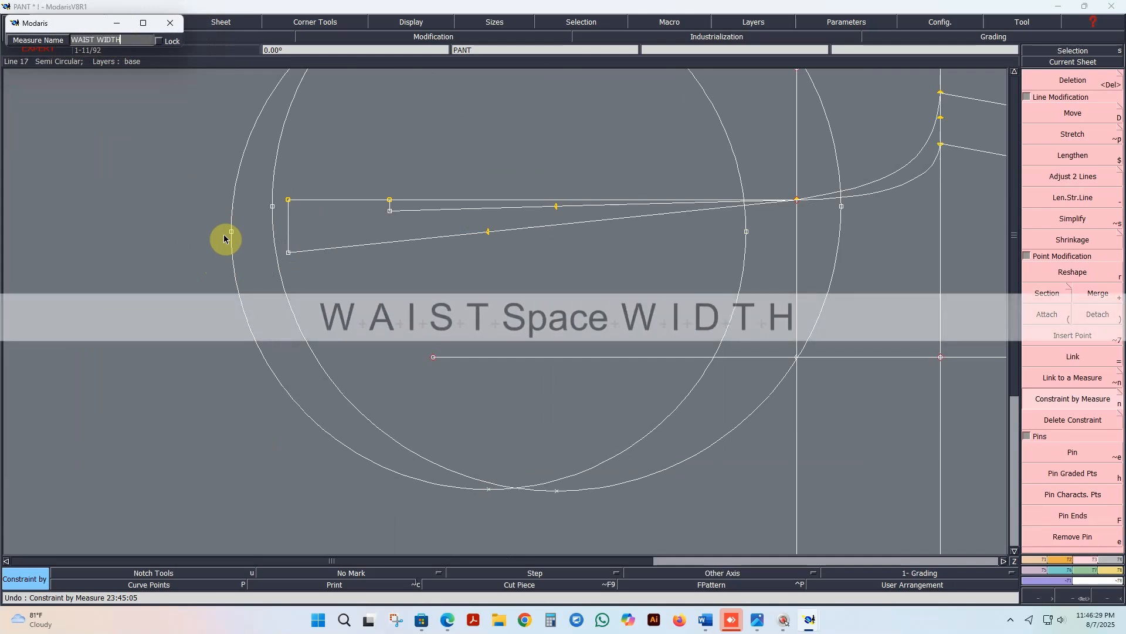
{"action": "key", "text": "Return"}
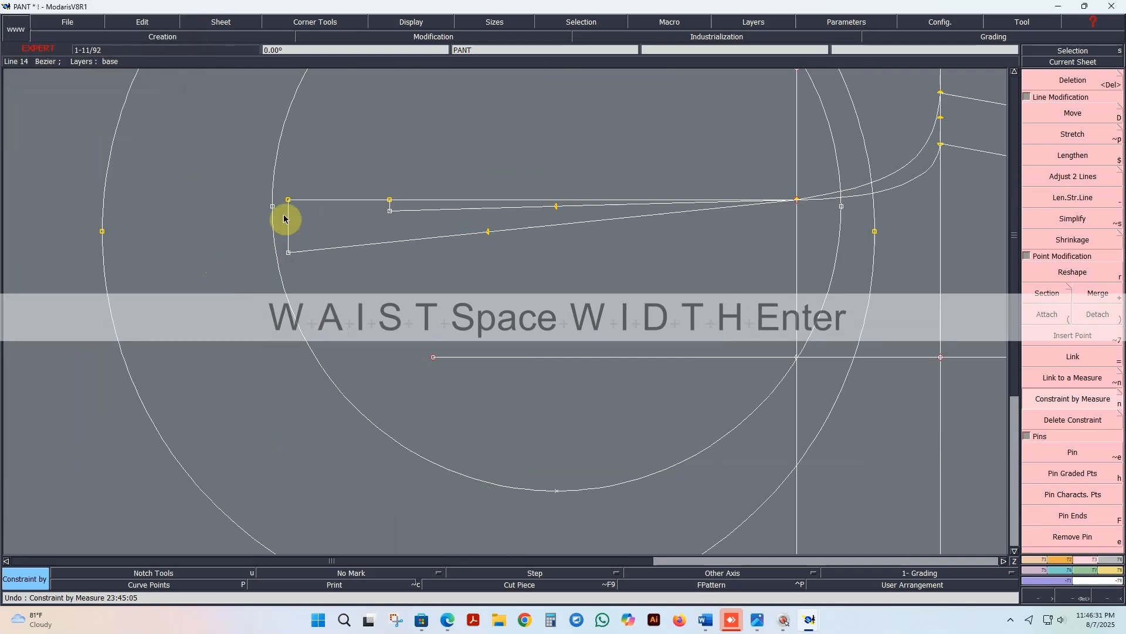
Step: Link the front rise circle's radius point to the back rise circle's radius point
{"action": "scroll", "coordinate": [284, 219], "scroll_direction": "down", "scroll_amount": 3}
{"action": "scroll", "coordinate": [308, 298], "scroll_direction": "up", "scroll_amount": 2}
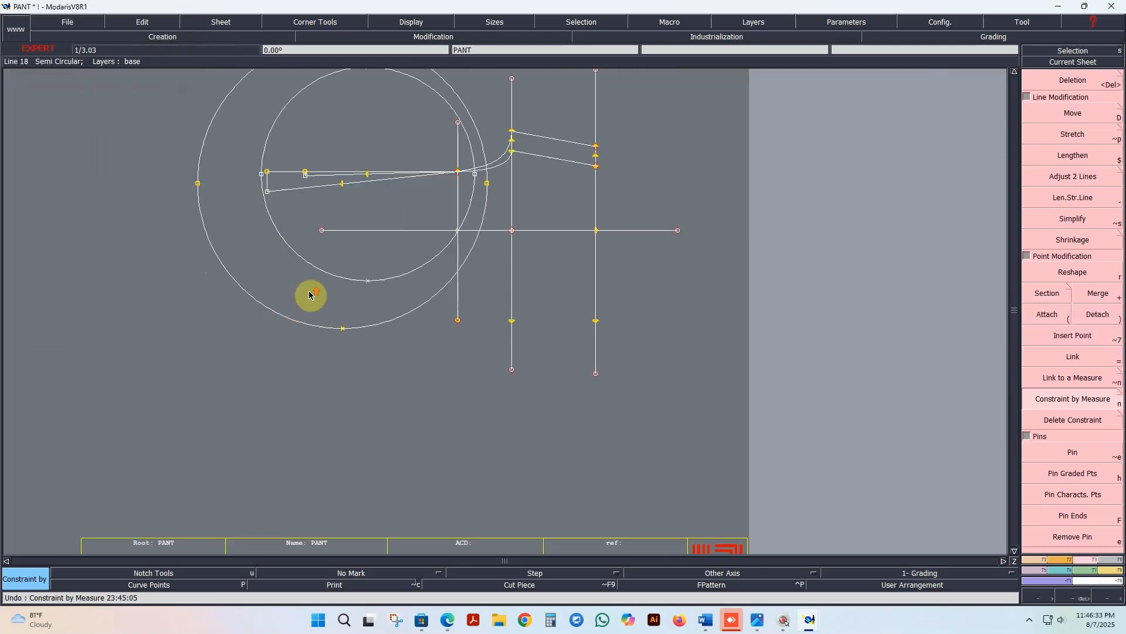
{"action": "scroll", "coordinate": [347, 200], "scroll_direction": "up", "scroll_amount": 2}
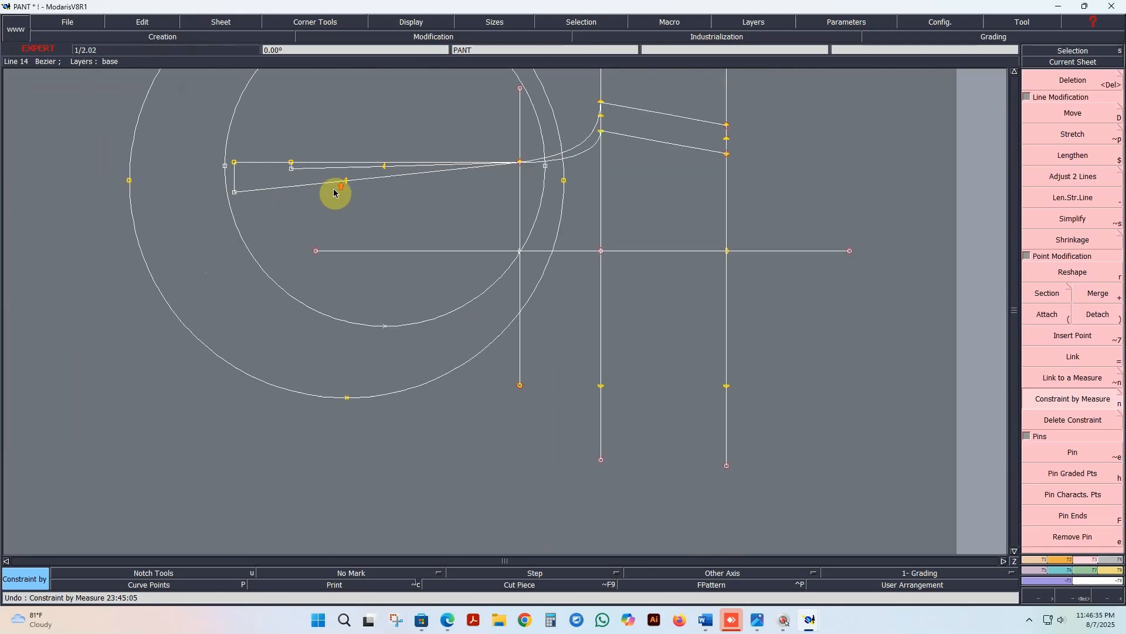
{"action": "left_click", "coordinate": [1068, 368]}
{"action": "left_click", "coordinate": [227, 167]}
{"action": "left_click", "coordinate": [129, 180]}
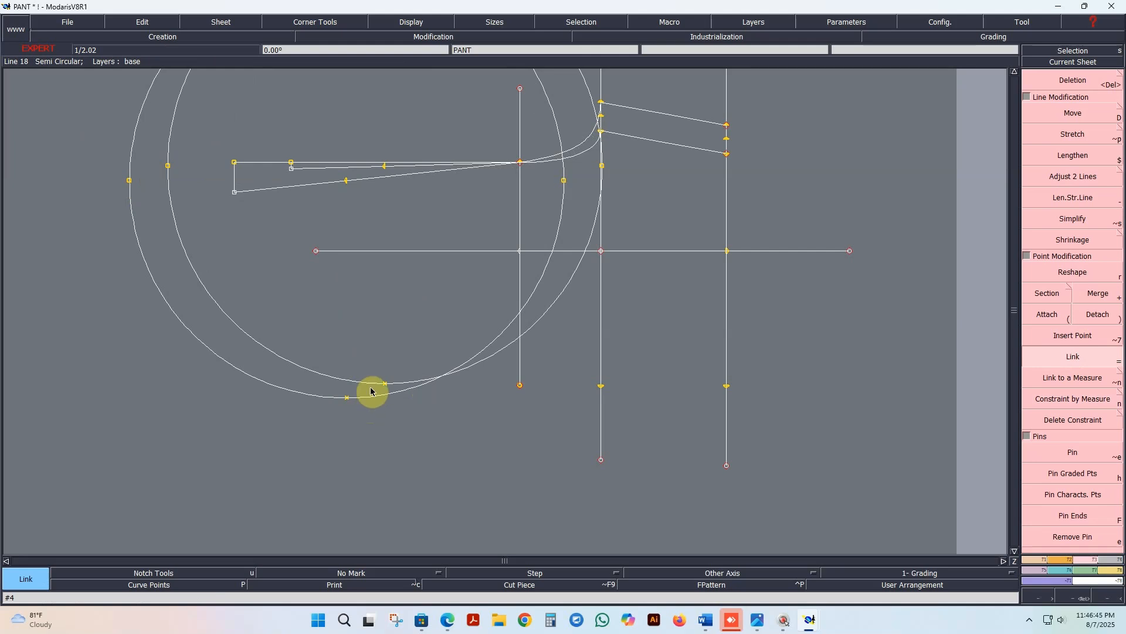
Step: Save the PANT model over the existing file
{"action": "left_click", "coordinate": [67, 23]}
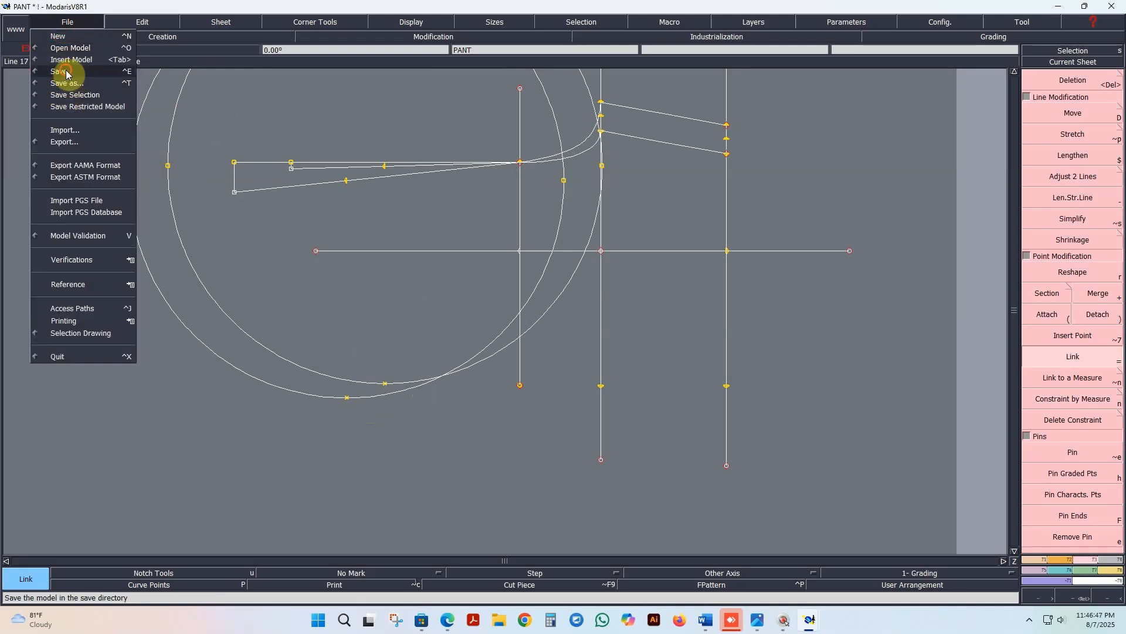
{"action": "left_click", "coordinate": [65, 72]}
{"action": "left_click", "coordinate": [487, 380]}
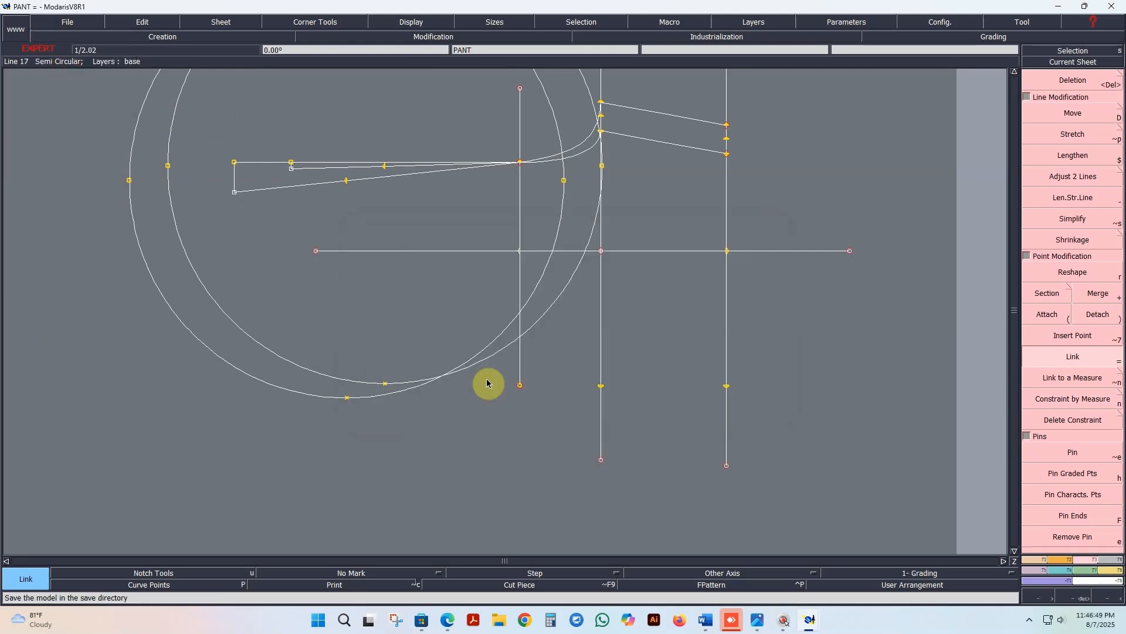
Step: Draw a circle of about 31.4 cm radius centred on the lower THAI 1/2 point of the rightmost vertical line
{"action": "scroll", "coordinate": [590, 421], "scroll_direction": "up", "scroll_amount": 2}
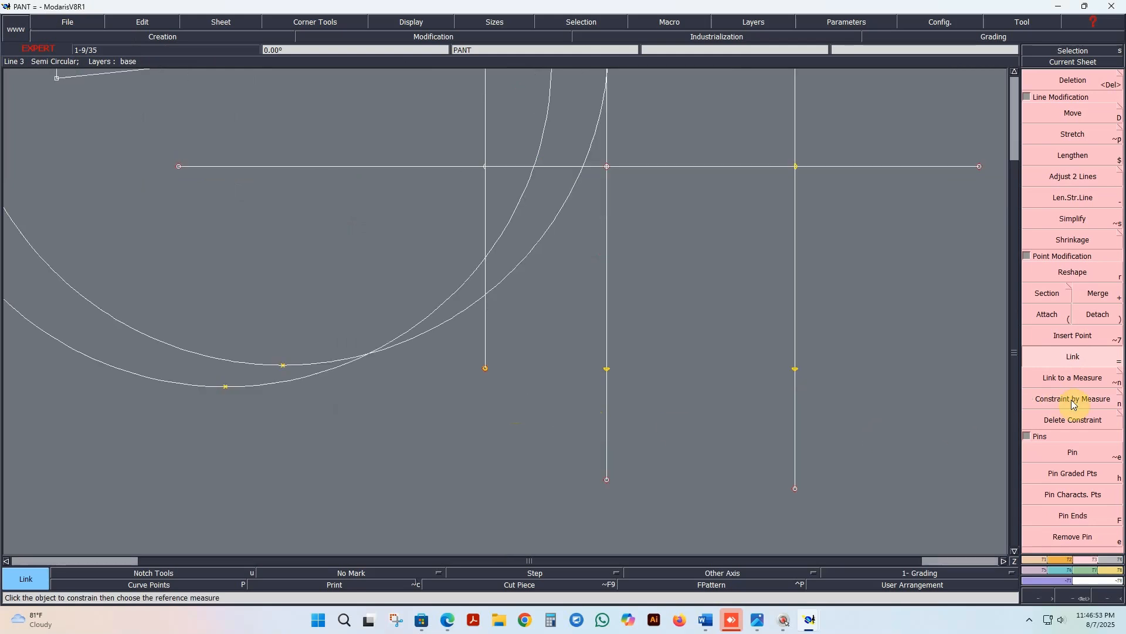
{"action": "left_click", "coordinate": [1055, 568]}
{"action": "left_click", "coordinate": [1066, 429]}
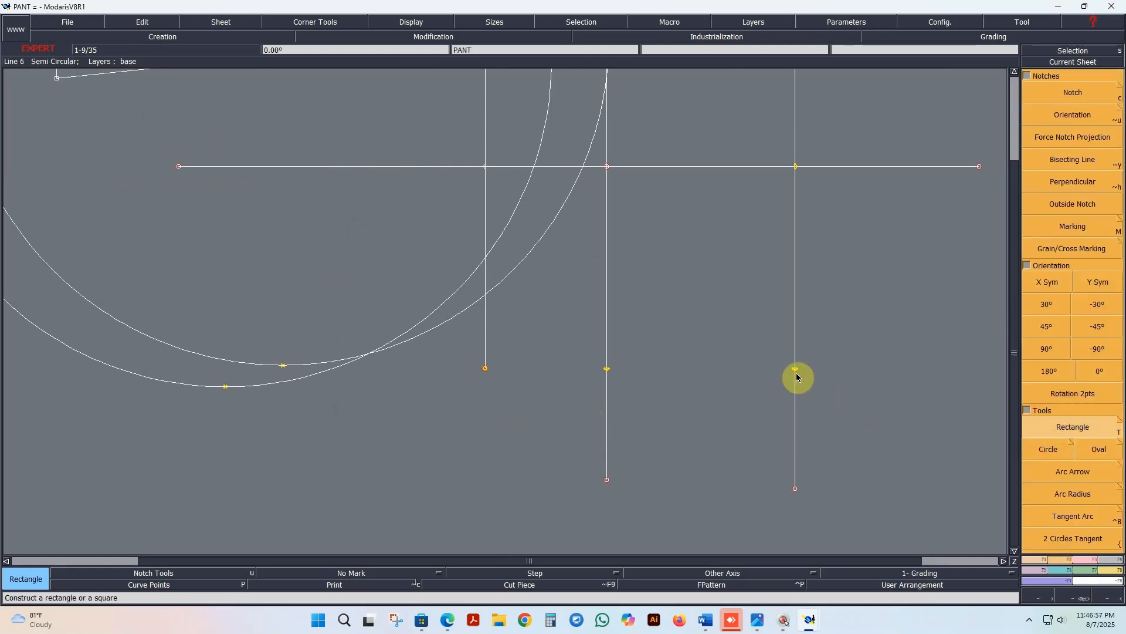
{"action": "left_click", "coordinate": [1048, 451]}
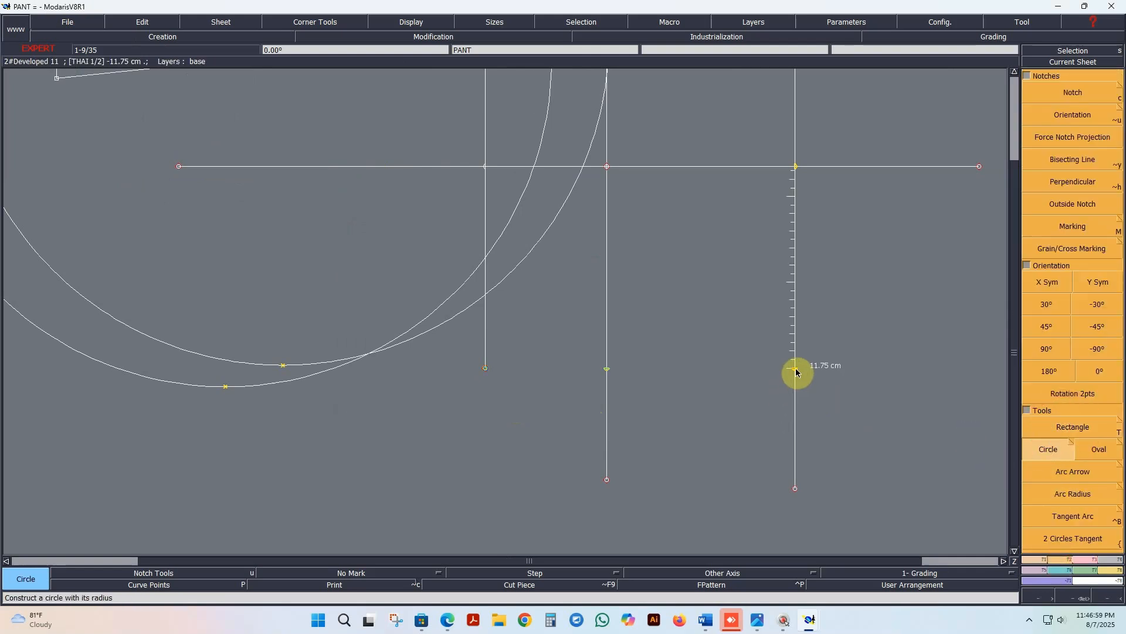
{"action": "left_click", "coordinate": [796, 369]}
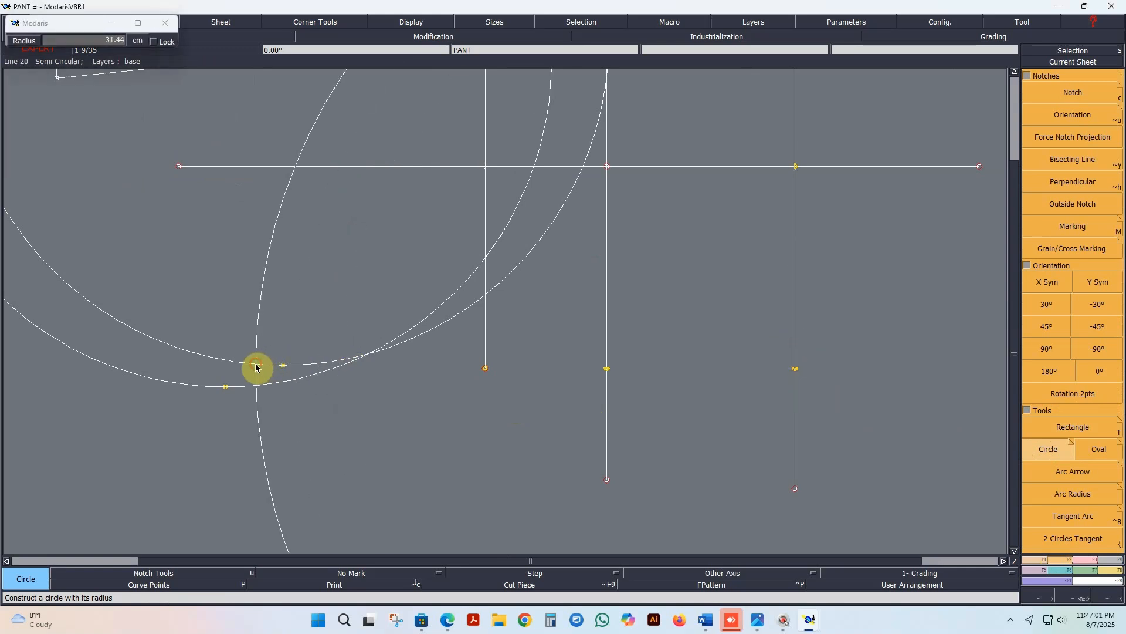
{"action": "left_click", "coordinate": [256, 367]}
Step: Constrain the new large circle's radius point by the chart measure whose name begins with O, at scale 1
{"action": "scroll", "coordinate": [380, 436], "scroll_direction": "down", "scroll_amount": 2}
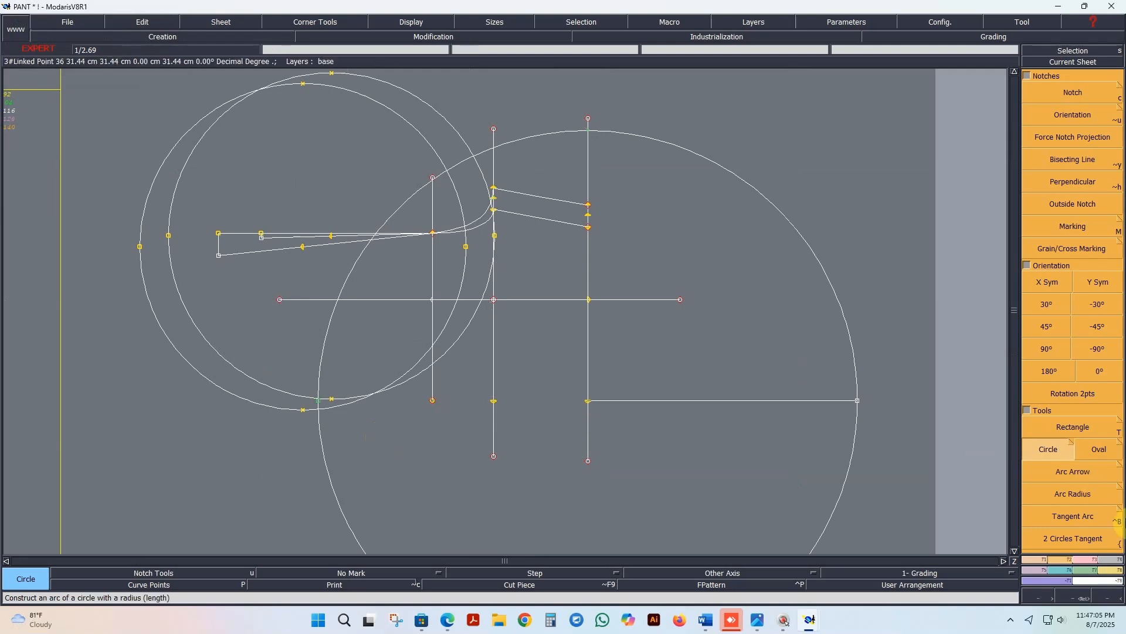
{"action": "left_click", "coordinate": [1093, 559]}
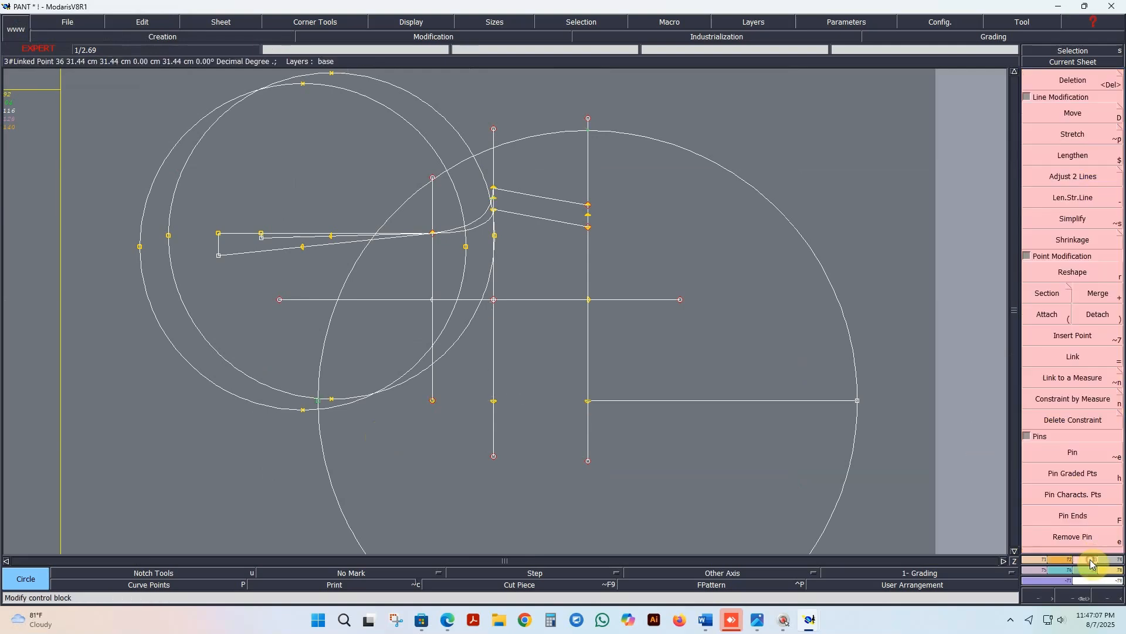
{"action": "left_click", "coordinate": [1067, 400]}
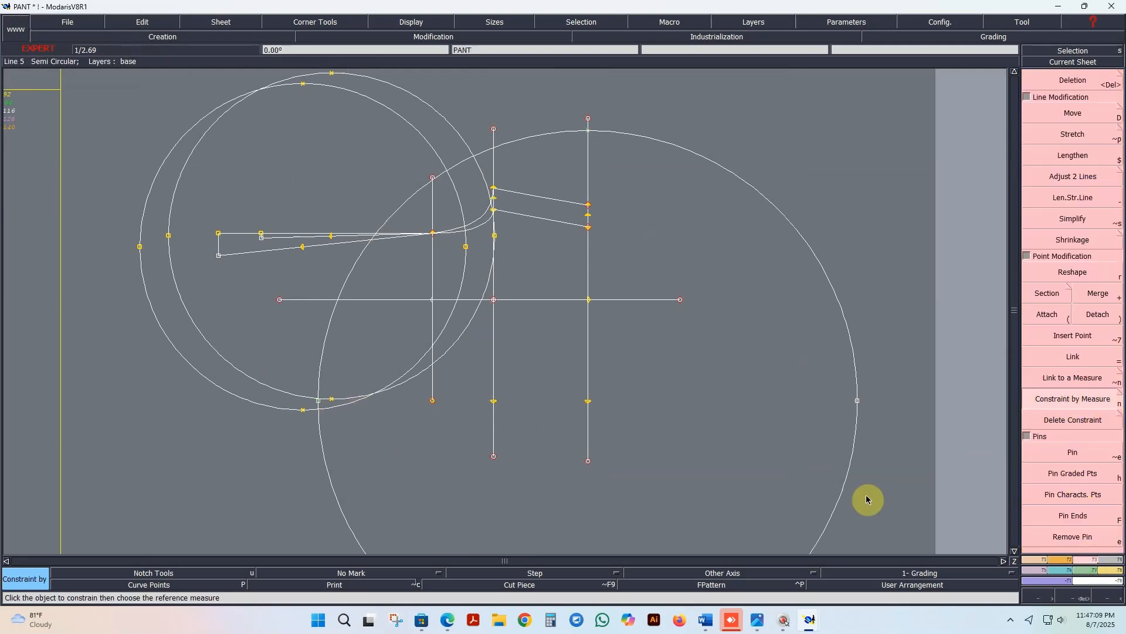
{"action": "left_click", "coordinate": [857, 402]}
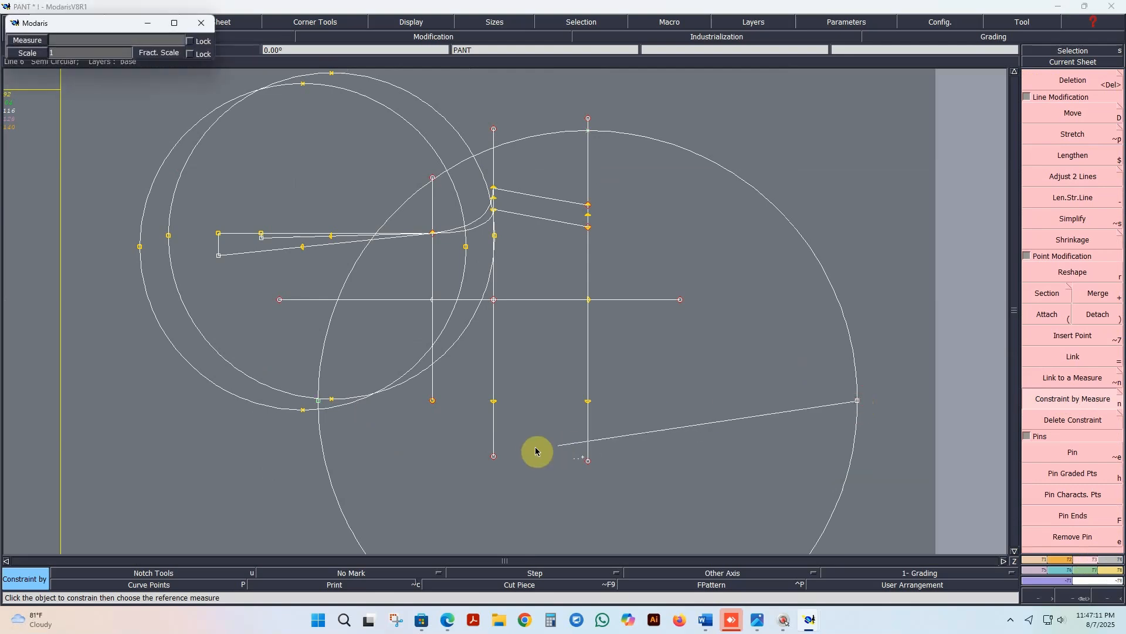
{"action": "left_click", "coordinate": [94, 40]}
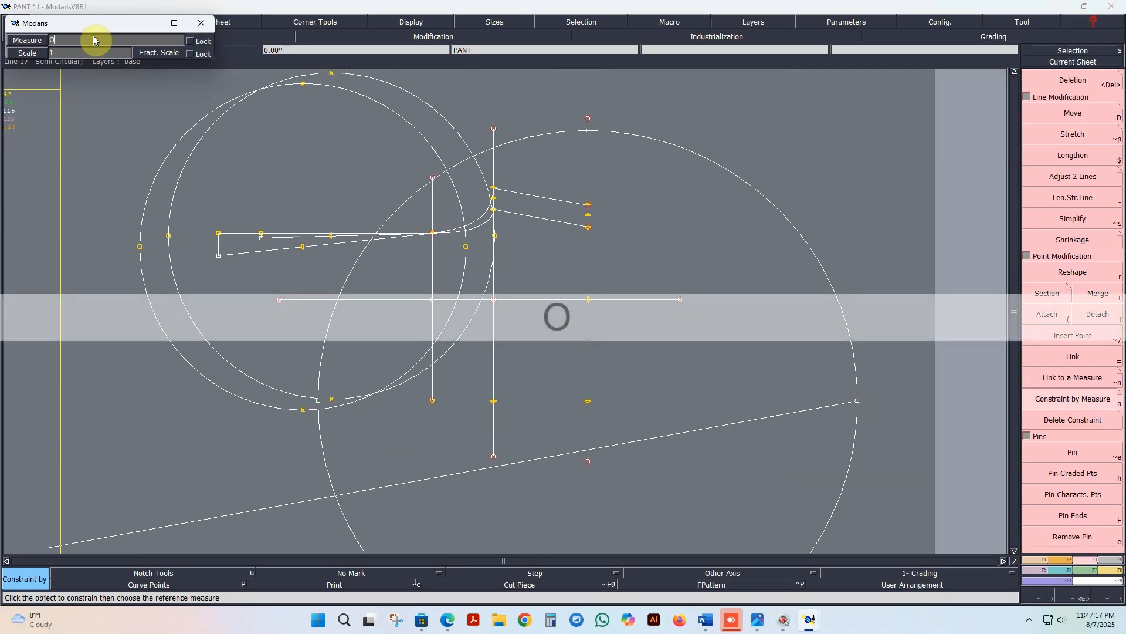
{"action": "key", "text": "Tab"}
{"action": "key", "text": "Return"}
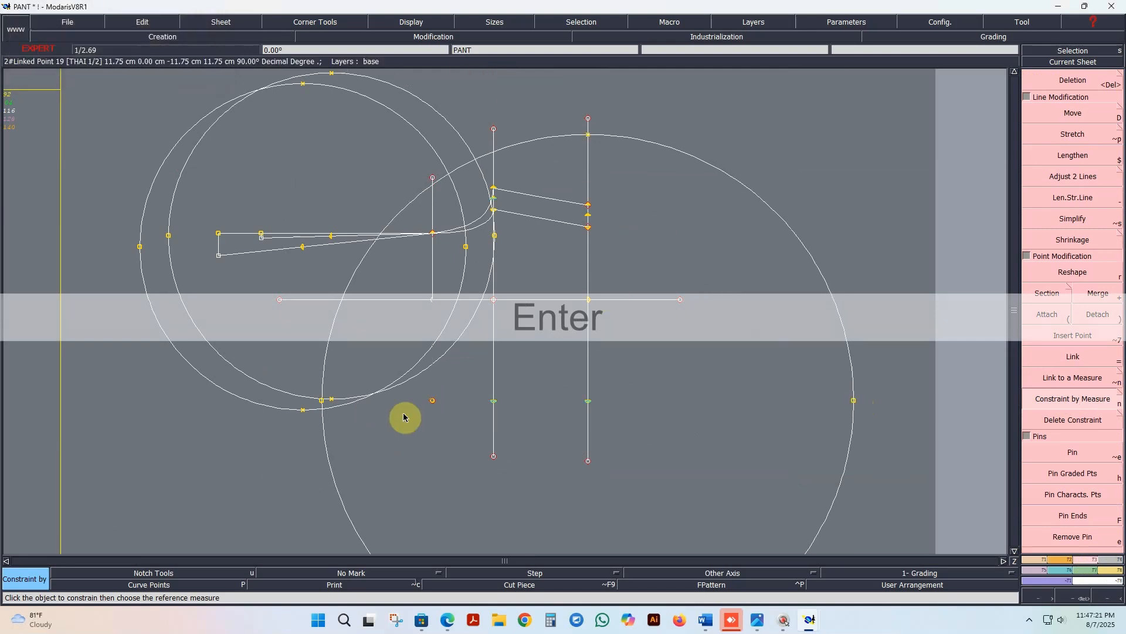
Step: Draw a Bezier curve from the large circle's centre through the lower points of the other two vertical lines to the large circle's intersection with the front waist circle
{"action": "scroll", "coordinate": [314, 416], "scroll_direction": "up", "scroll_amount": 1}
{"action": "scroll", "coordinate": [508, 434], "scroll_direction": "down", "scroll_amount": 1}
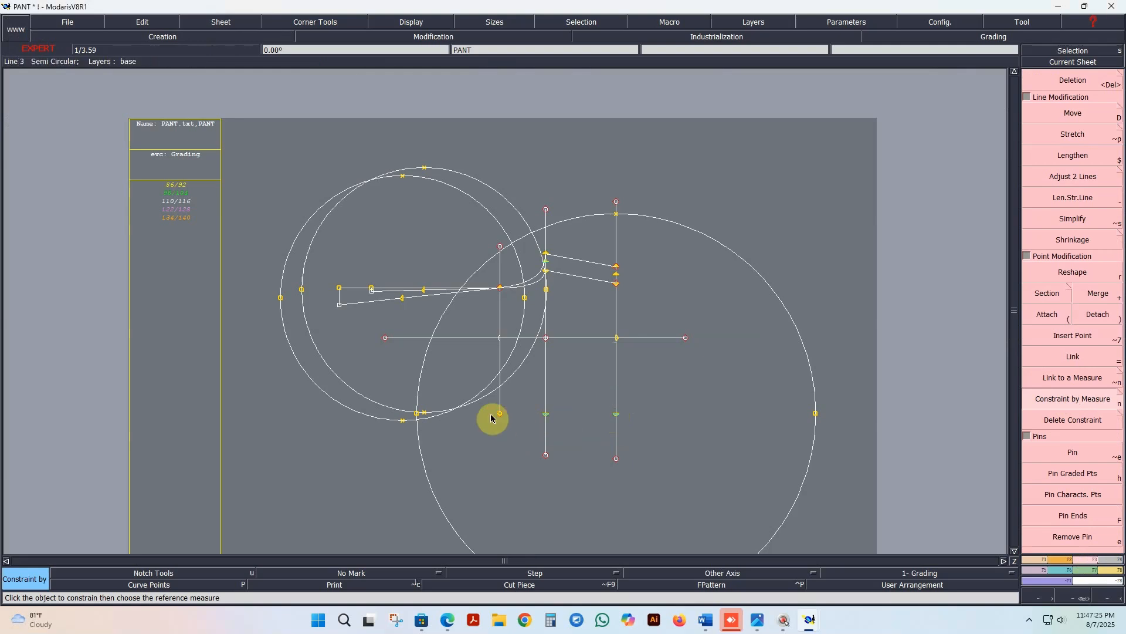
{"action": "scroll", "coordinate": [415, 418], "scroll_direction": "up", "scroll_amount": 2}
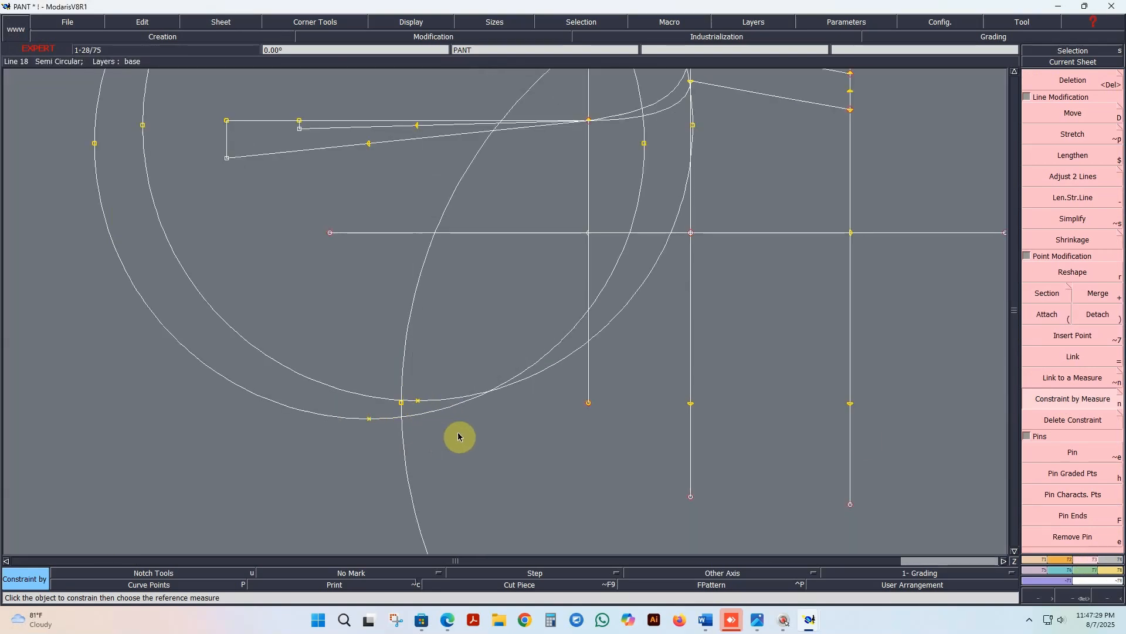
{"action": "left_click", "coordinate": [1041, 561]}
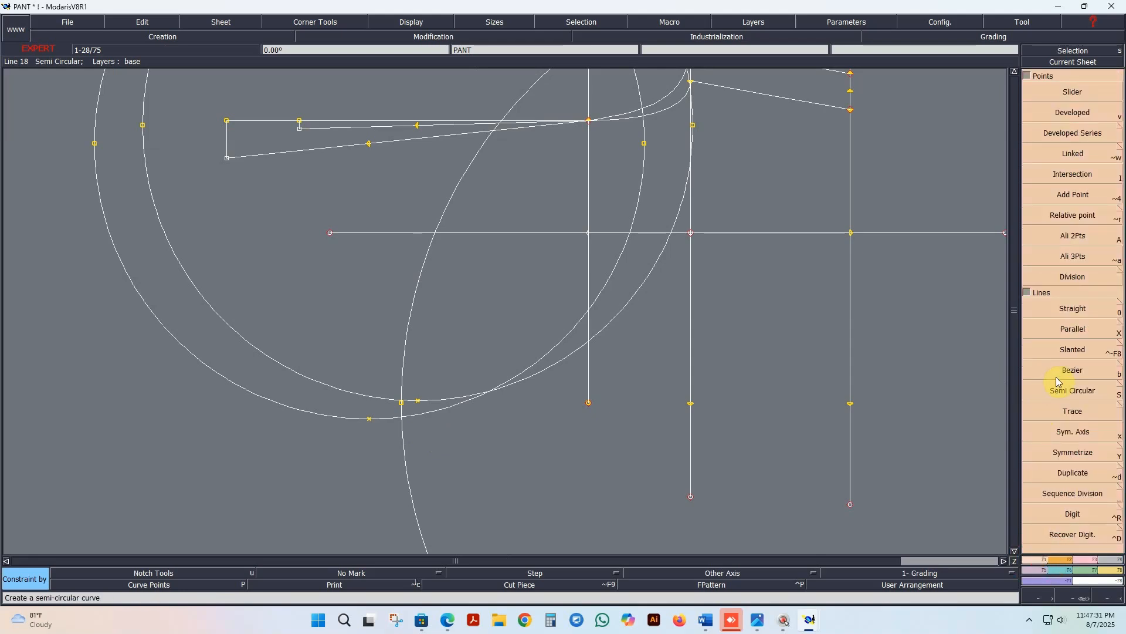
{"action": "left_click", "coordinate": [1072, 374]}
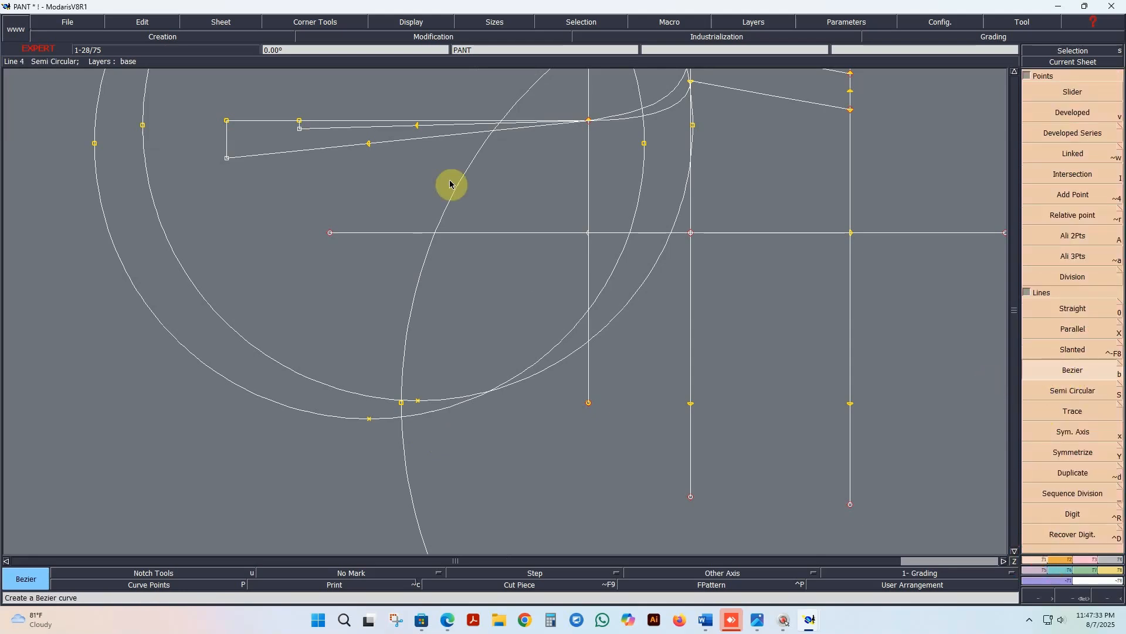
{"action": "scroll", "coordinate": [796, 462], "scroll_direction": "up", "scroll_amount": 2}
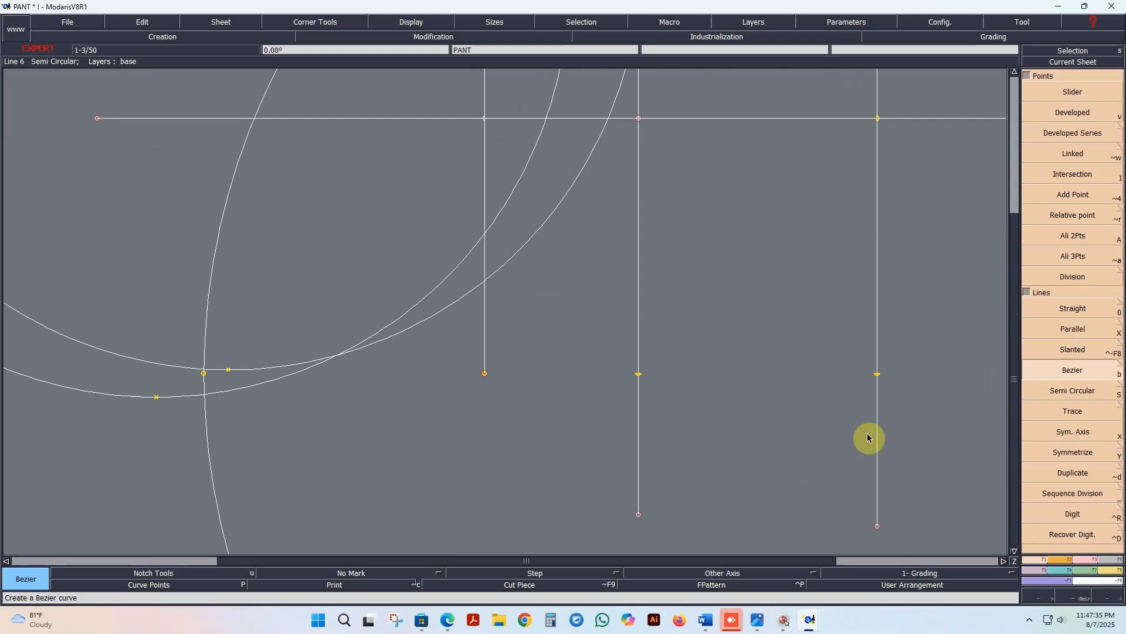
{"action": "left_click", "coordinate": [877, 374]}
{"action": "left_click", "coordinate": [638, 373]}
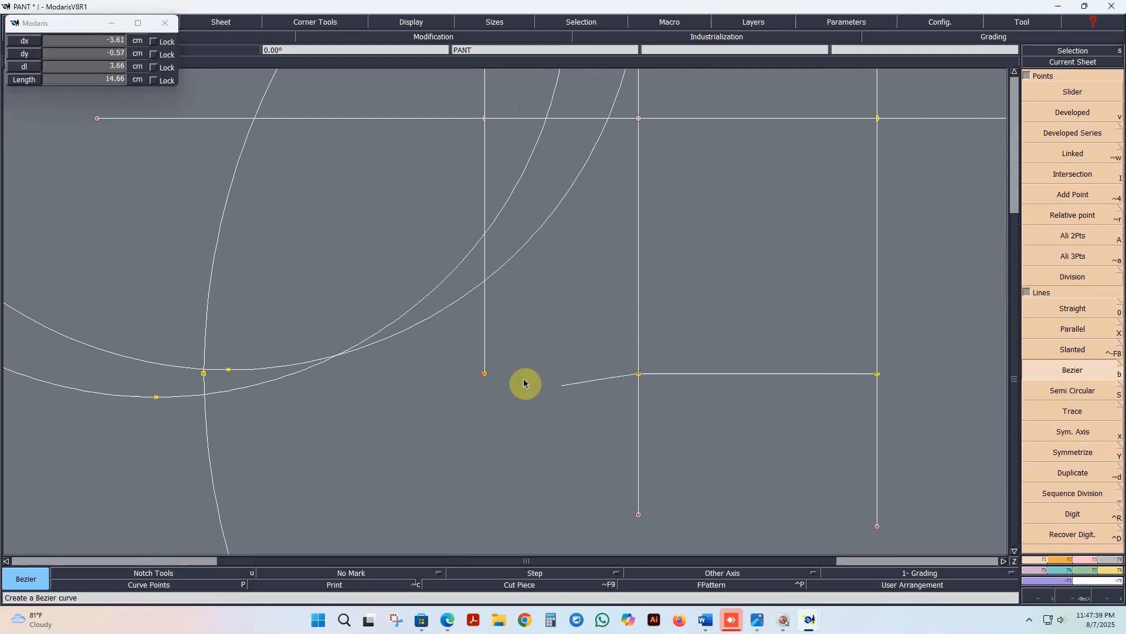
{"action": "left_click", "coordinate": [484, 373]}
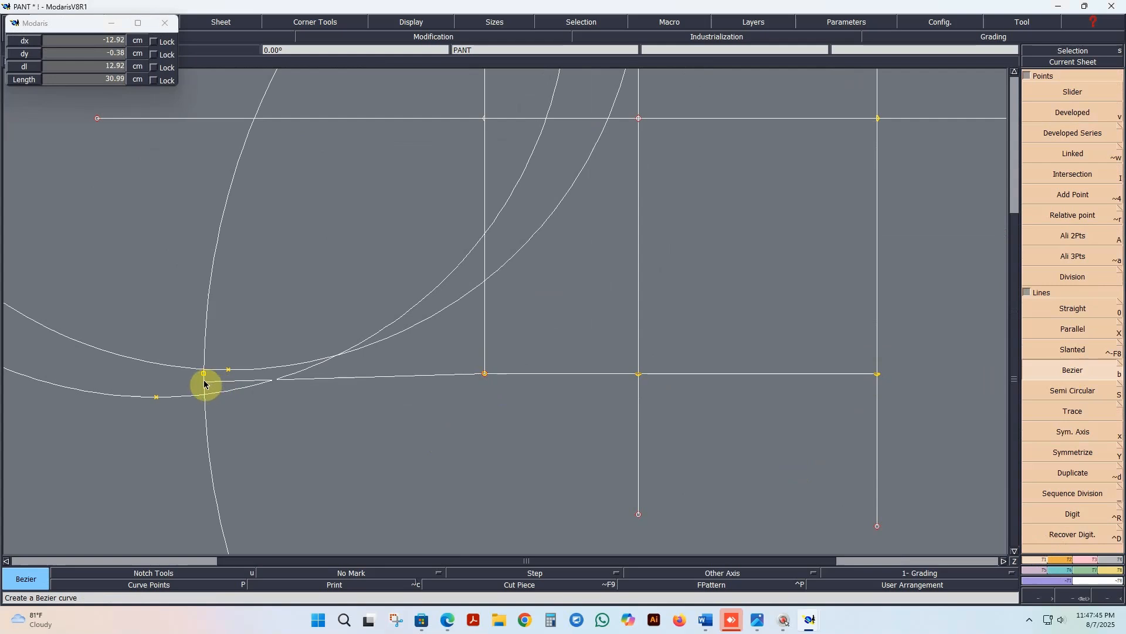
{"action": "scroll", "coordinate": [204, 377], "scroll_direction": "up", "scroll_amount": 1}
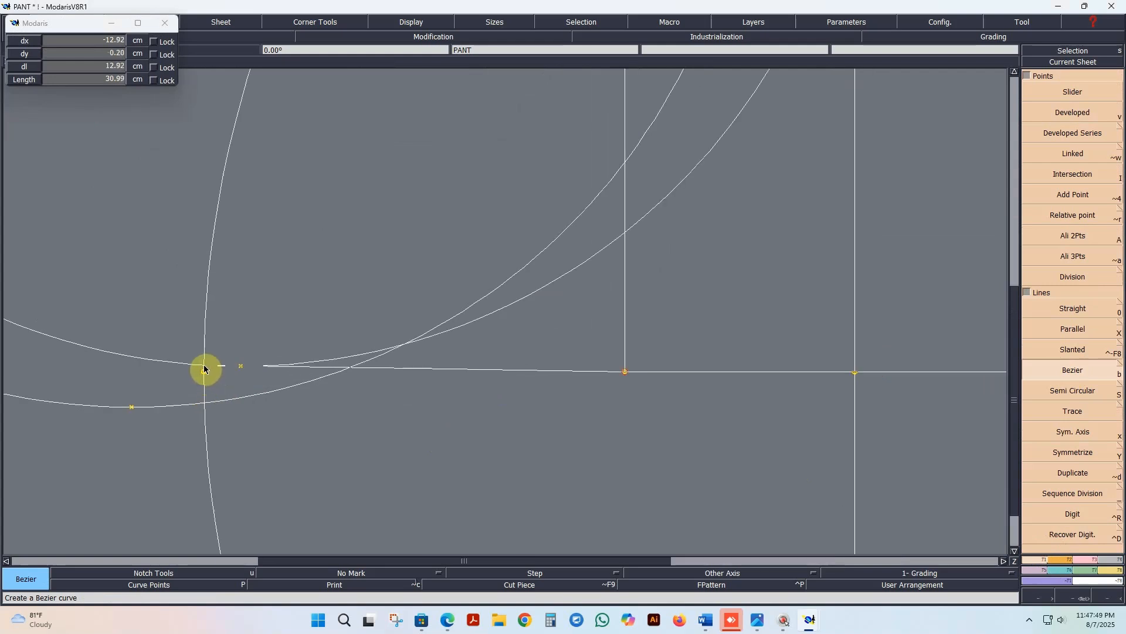
{"action": "left_click", "coordinate": [204, 368]}
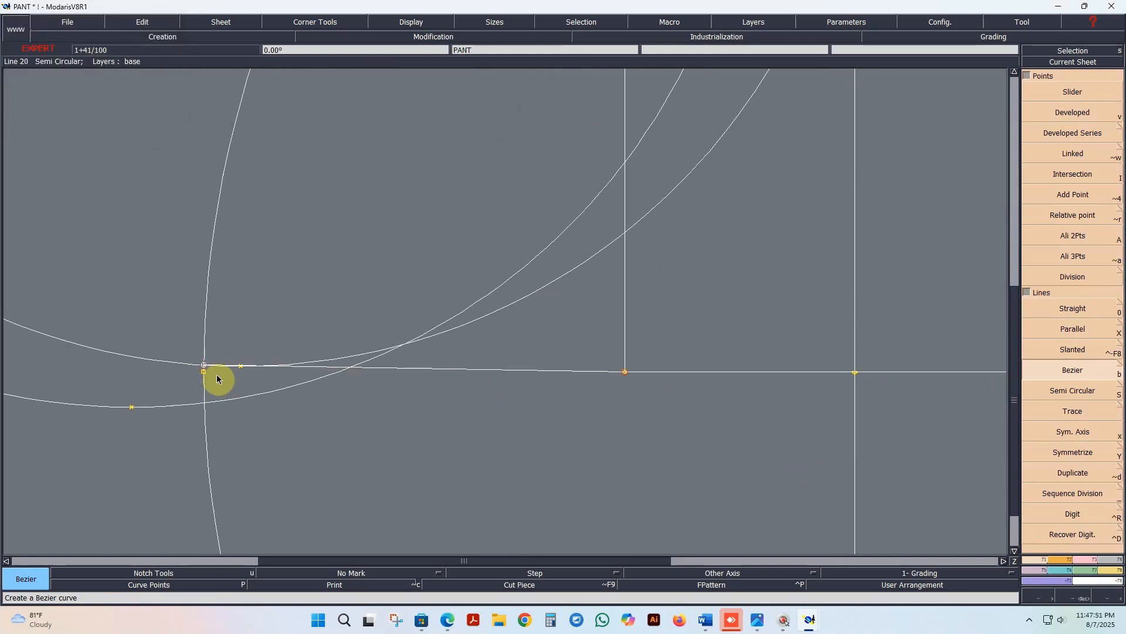
Step: Draw a Bezier curve from the large circle's centre through the lower points of the other two vertical lines to the large circle's intersection with the back waist circle
{"action": "scroll", "coordinate": [217, 379], "scroll_direction": "down", "scroll_amount": 2}
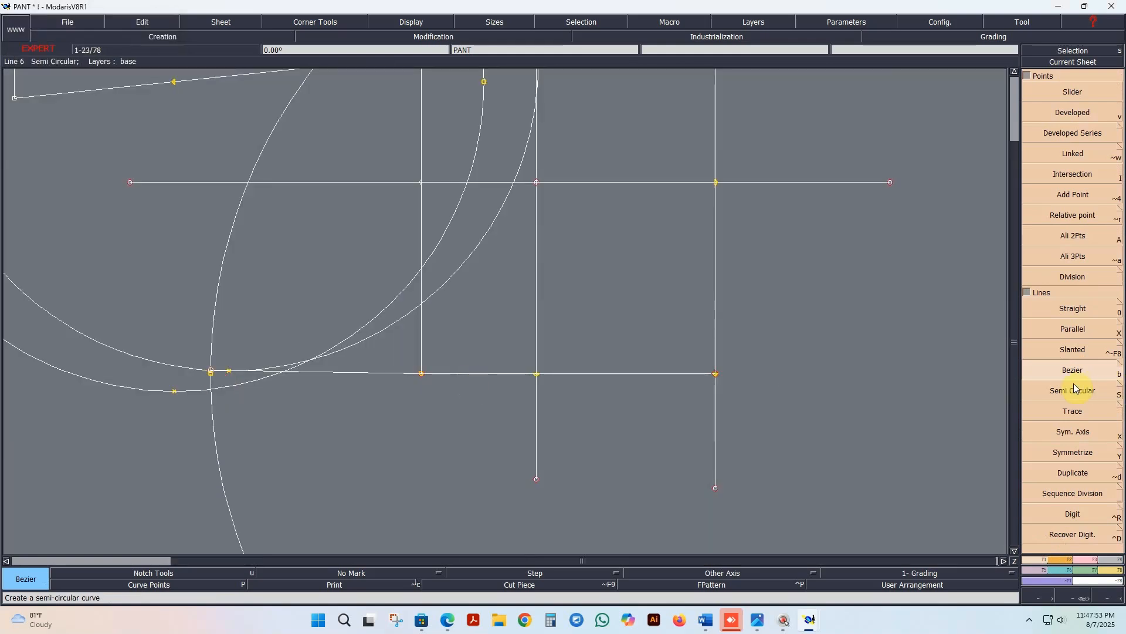
{"action": "left_click", "coordinate": [715, 373]}
{"action": "left_click", "coordinate": [536, 375]}
{"action": "left_click", "coordinate": [421, 374]}
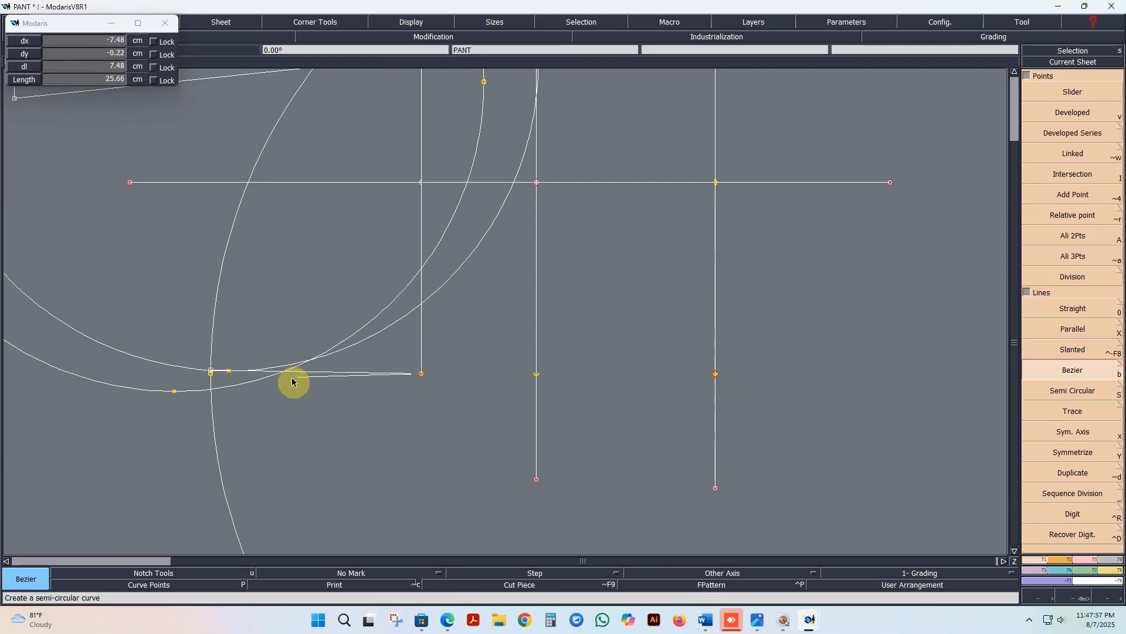
{"action": "scroll", "coordinate": [229, 390], "scroll_direction": "up", "scroll_amount": 3}
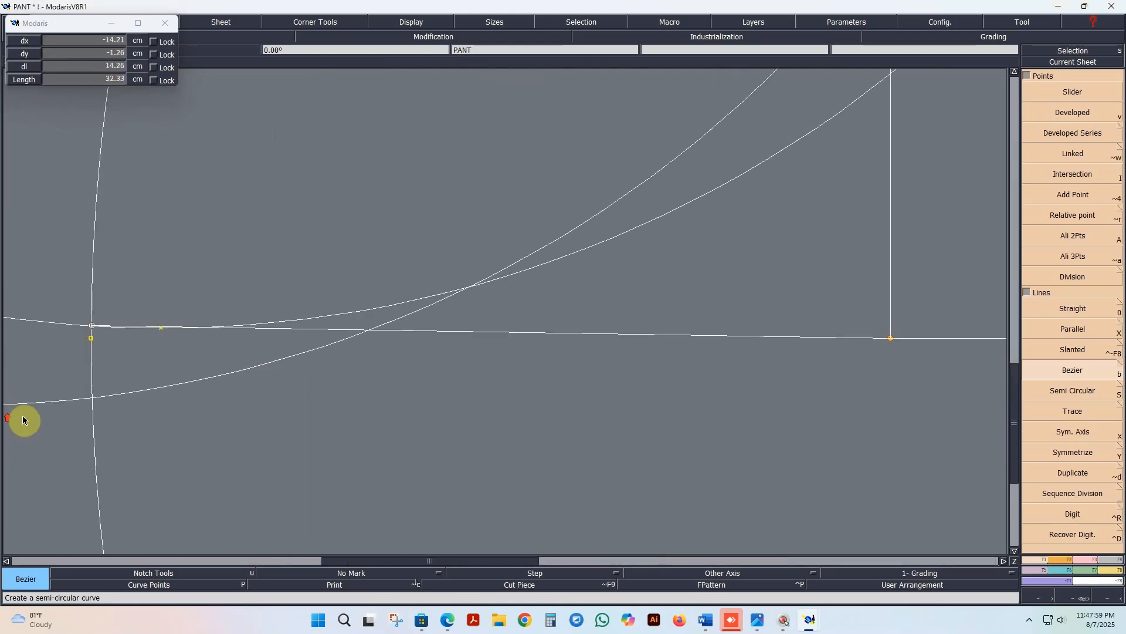
{"action": "scroll", "coordinate": [78, 401], "scroll_direction": "up", "scroll_amount": 3}
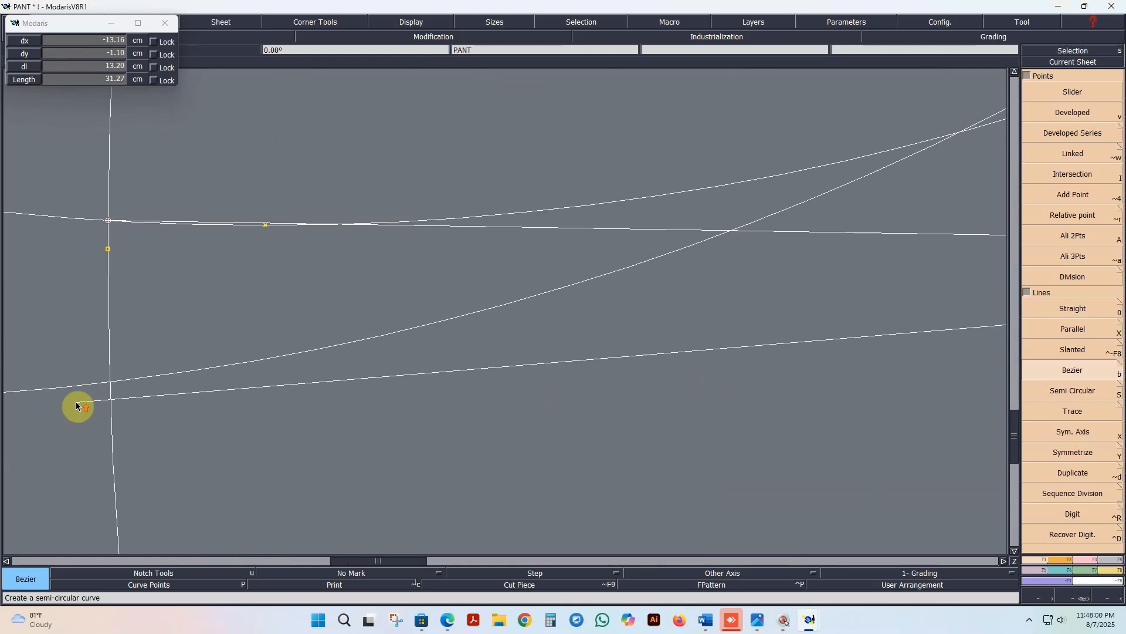
{"action": "left_click", "coordinate": [128, 376]}
{"action": "scroll", "coordinate": [223, 409], "scroll_direction": "down", "scroll_amount": 5}
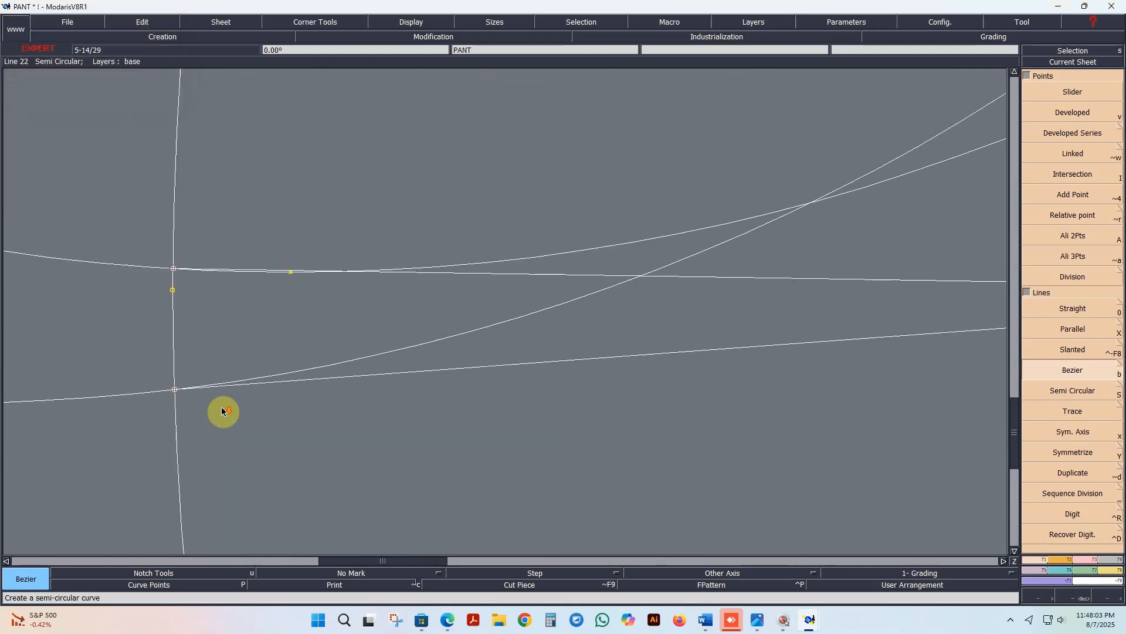
{"action": "scroll", "coordinate": [222, 411], "scroll_direction": "up", "scroll_amount": 6}
{"action": "scroll", "coordinate": [205, 413], "scroll_direction": "down", "scroll_amount": 2}
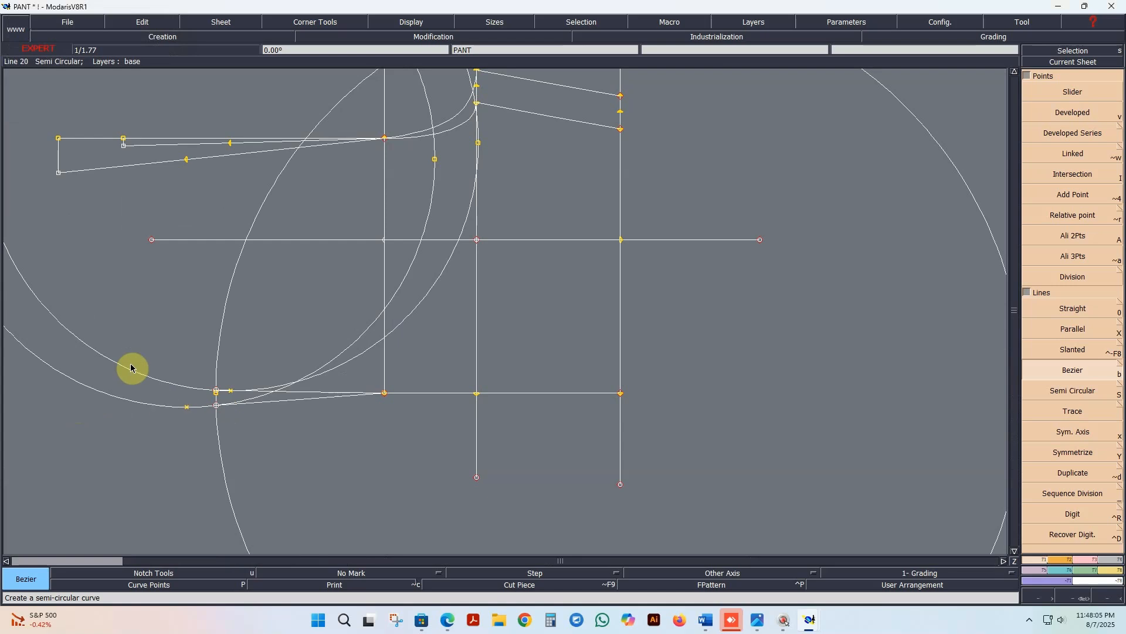
{"action": "scroll", "coordinate": [182, 360], "scroll_direction": "up", "scroll_amount": 1}
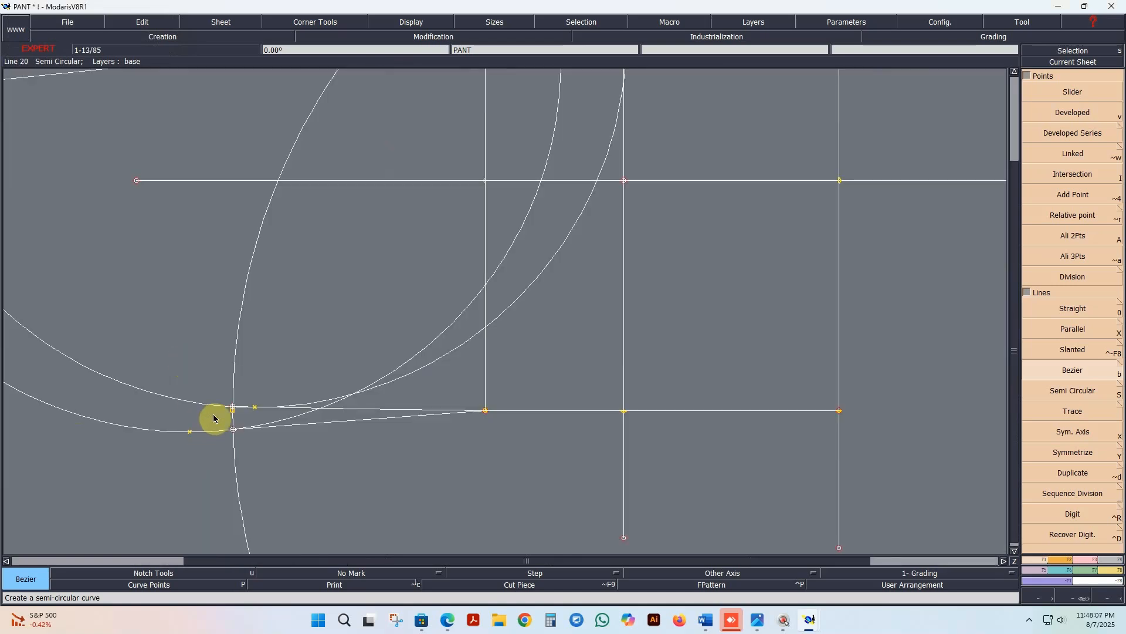
{"action": "scroll", "coordinate": [214, 418], "scroll_direction": "down", "scroll_amount": 2}
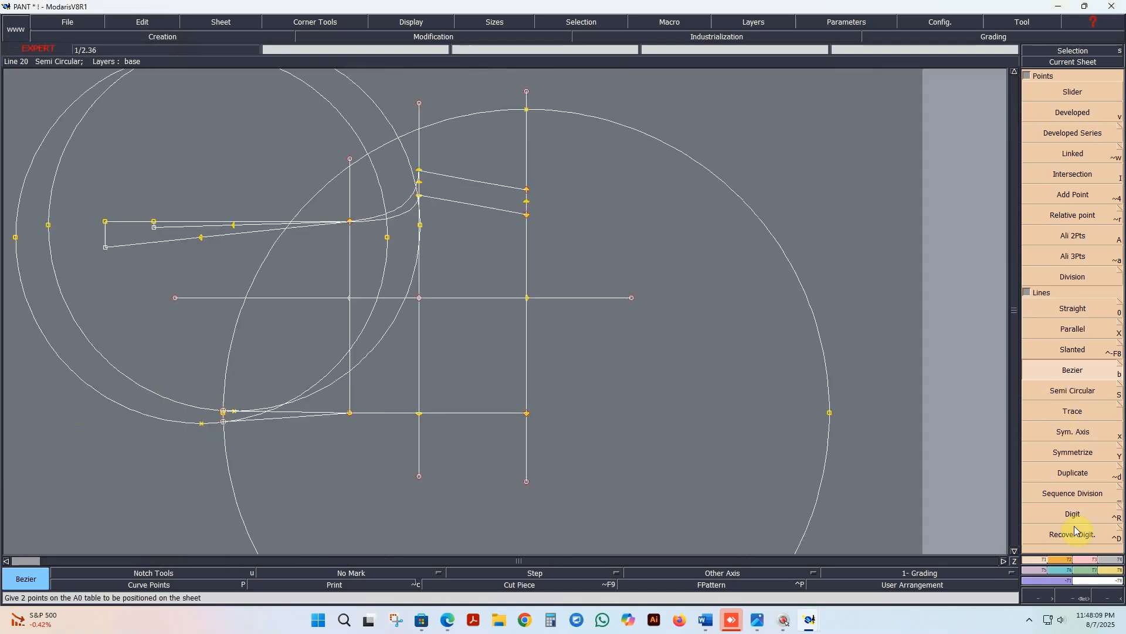
Step: Reshape the front rise line's waist end point to about 1.8 cm above the horizontal construction line
{"action": "left_click", "coordinate": [1080, 559]}
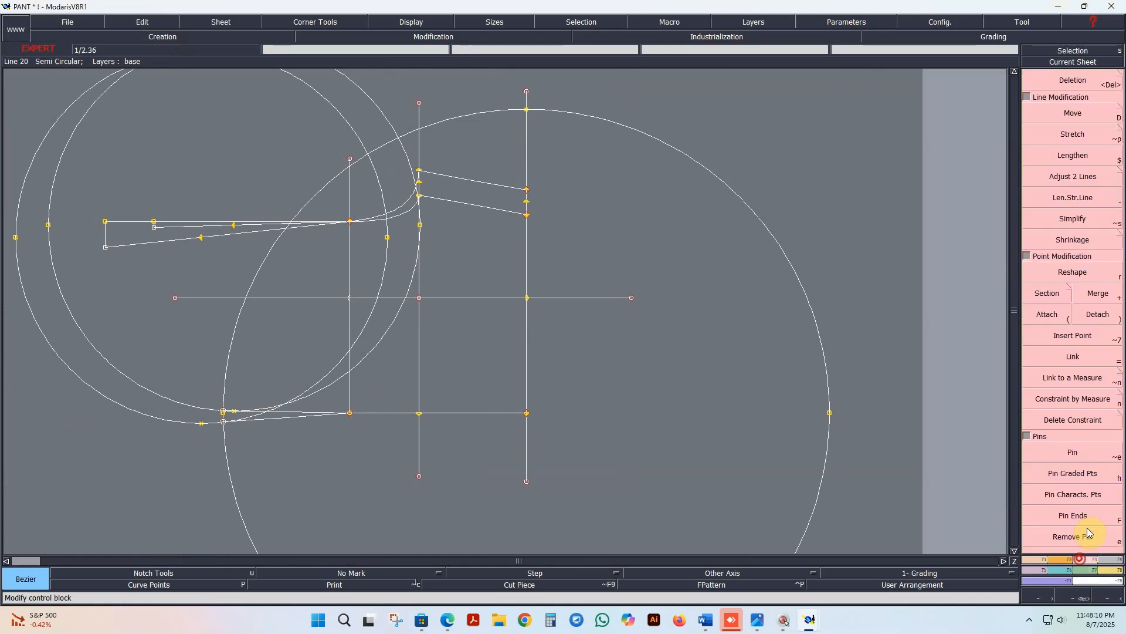
{"action": "left_click", "coordinate": [1084, 278]}
{"action": "left_click", "coordinate": [155, 229]}
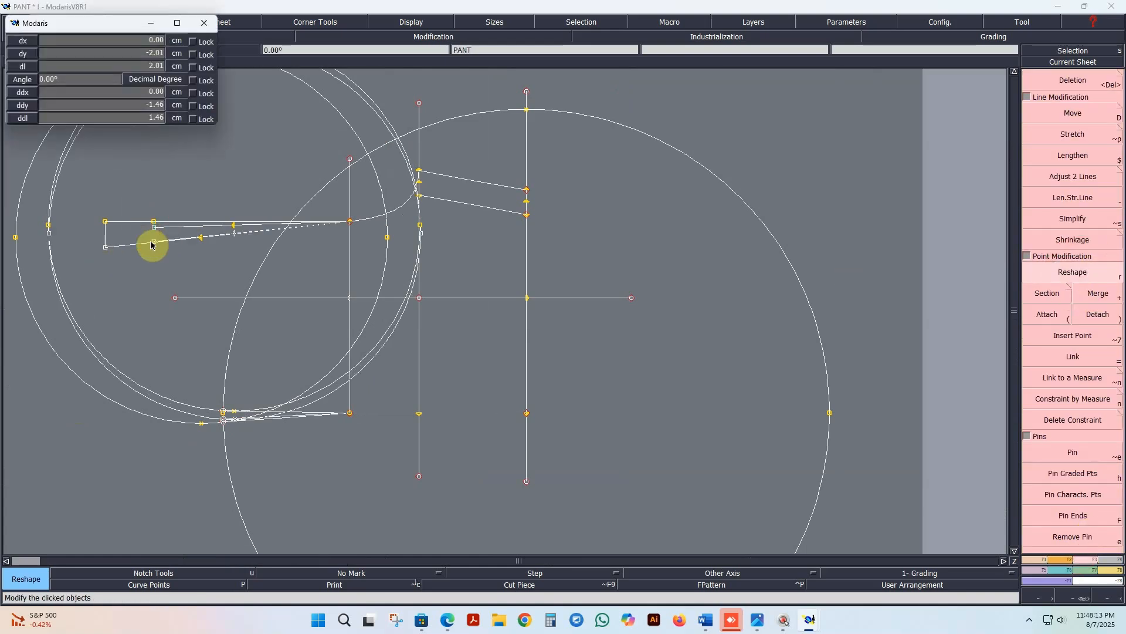
{"action": "left_click", "coordinate": [160, 205]}
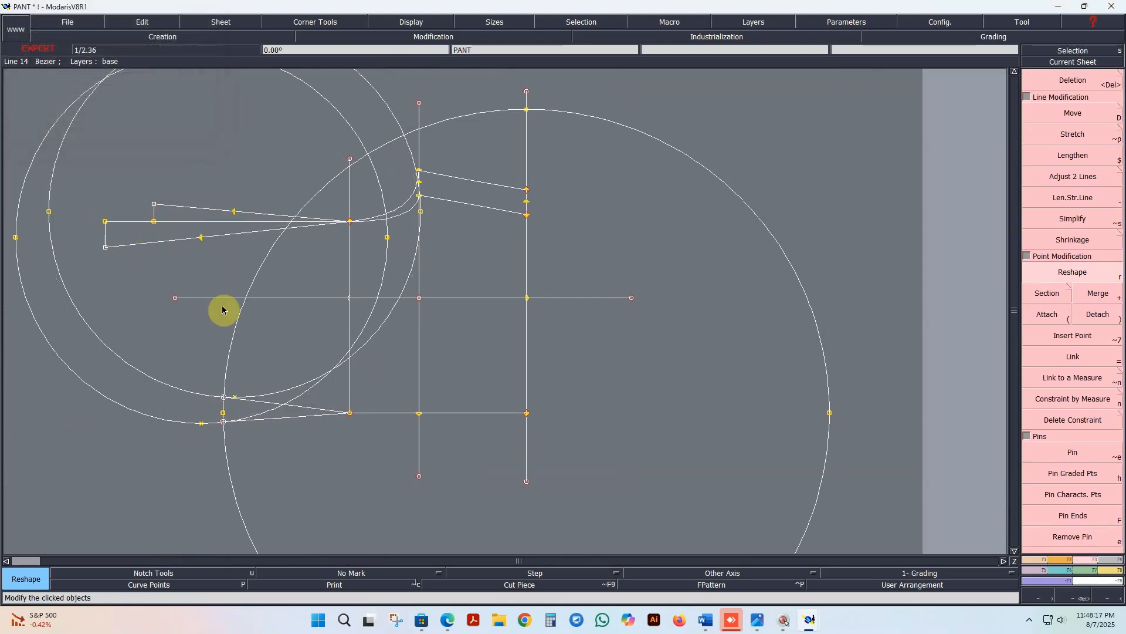
{"action": "left_click", "coordinate": [1100, 399]}
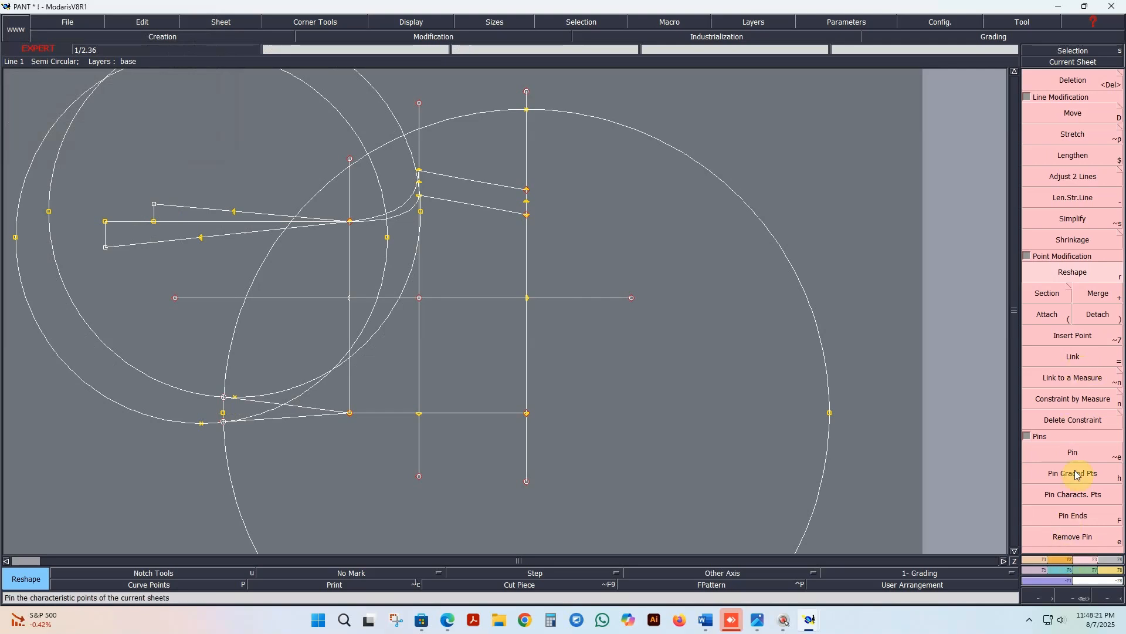
Step: Draw the front and back waist lines as Bezier curves from each side seam's waist end to the centre of the matching waist circle
{"action": "left_click", "coordinate": [1039, 561]}
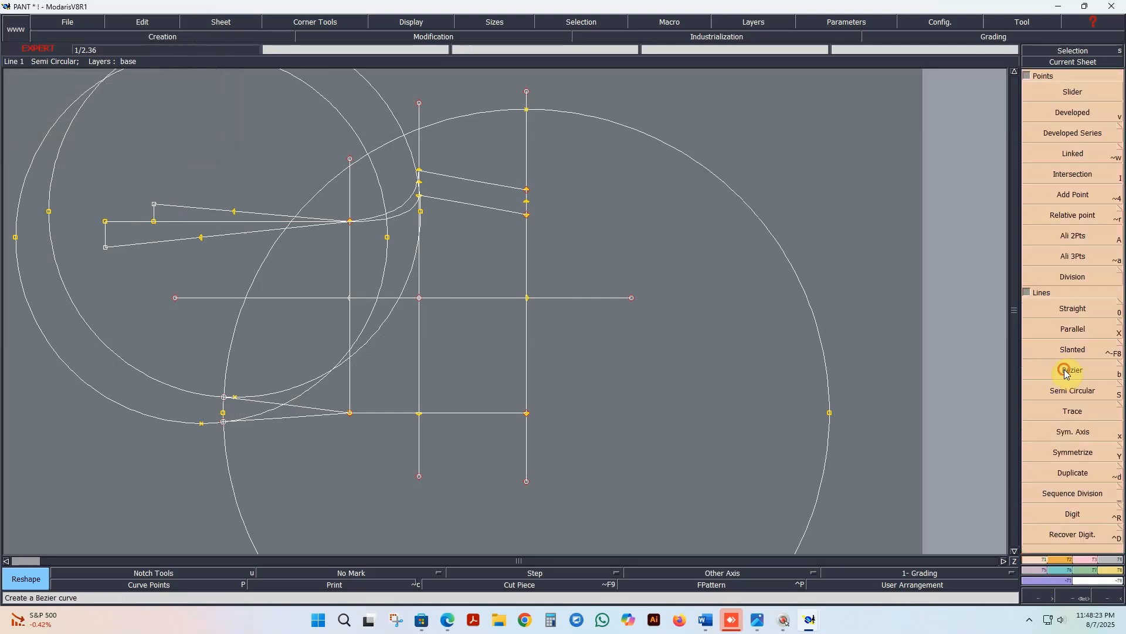
{"action": "left_click", "coordinate": [1067, 371]}
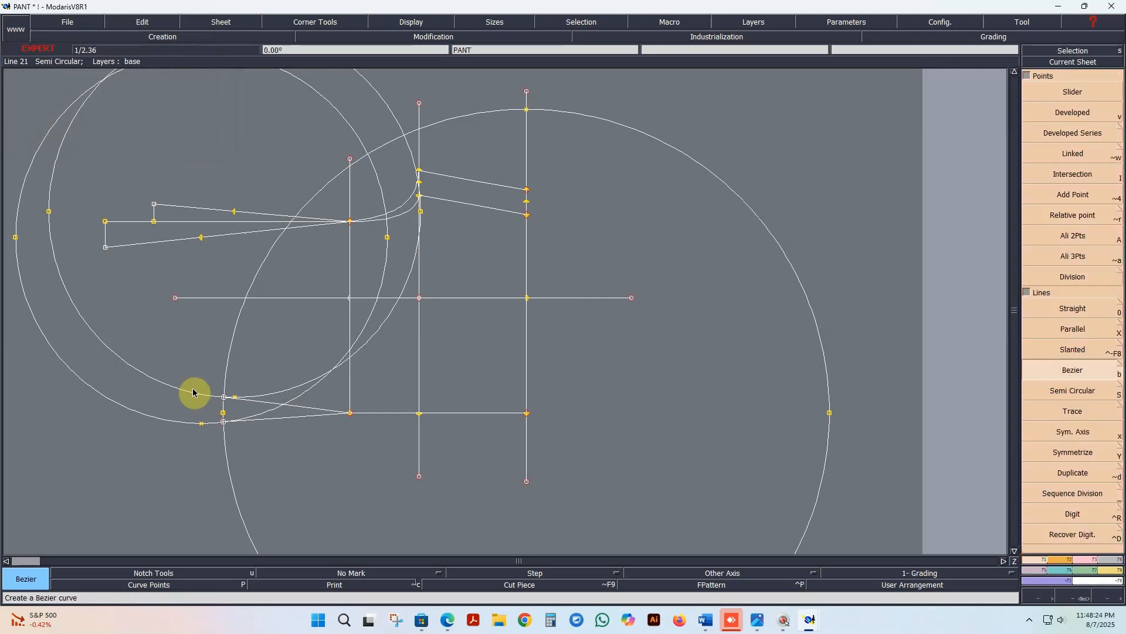
{"action": "left_click", "coordinate": [223, 398]}
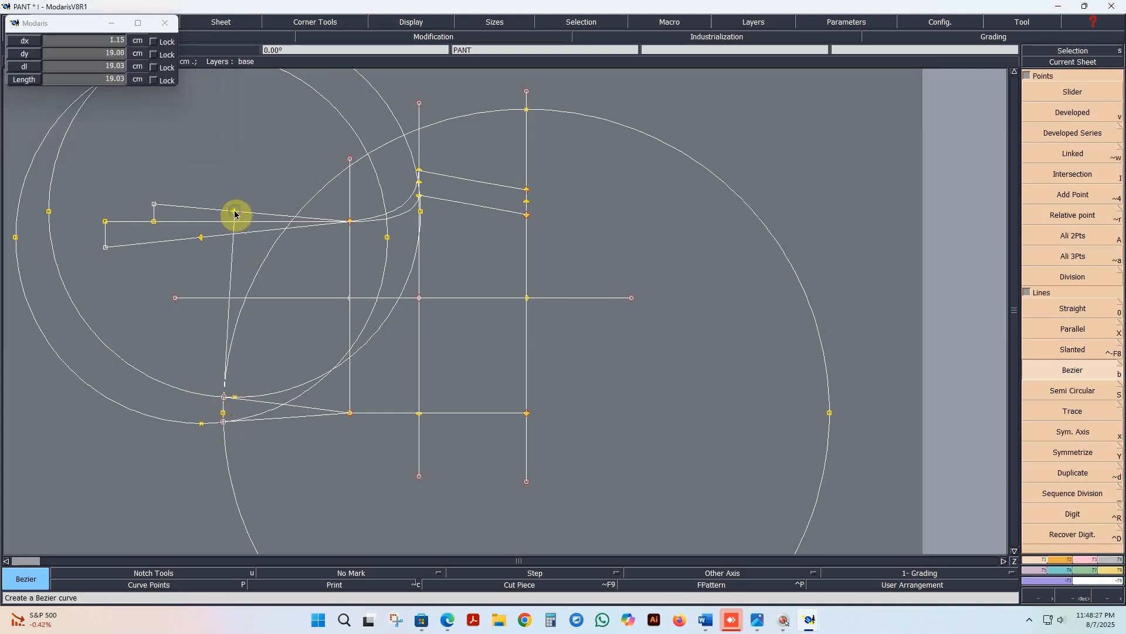
{"action": "left_click", "coordinate": [234, 212]}
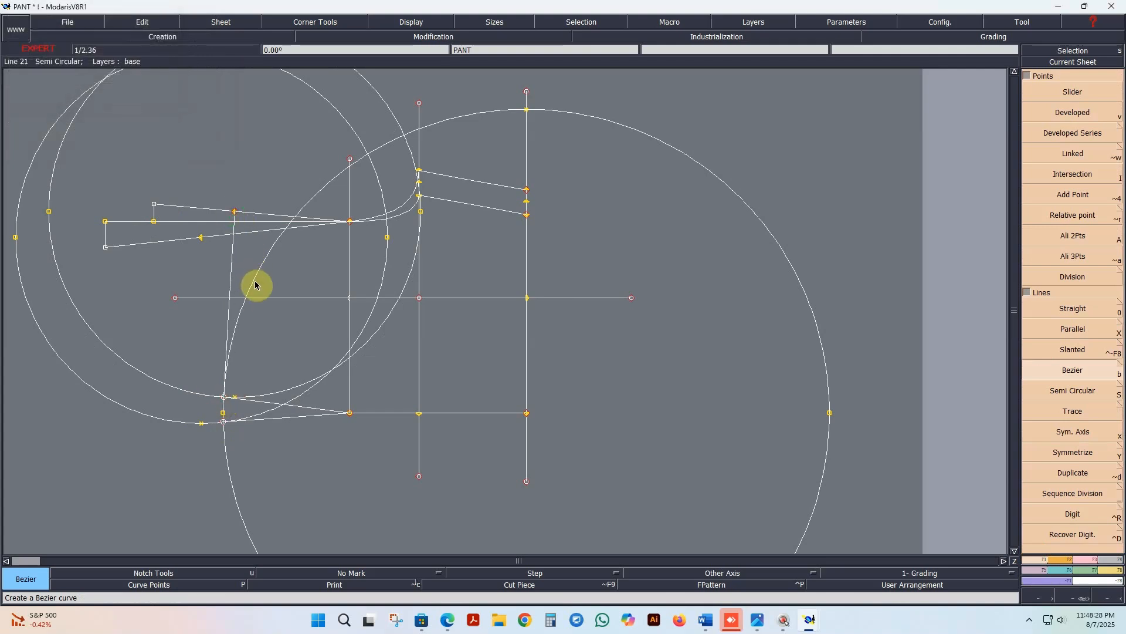
{"action": "left_click", "coordinate": [224, 421]}
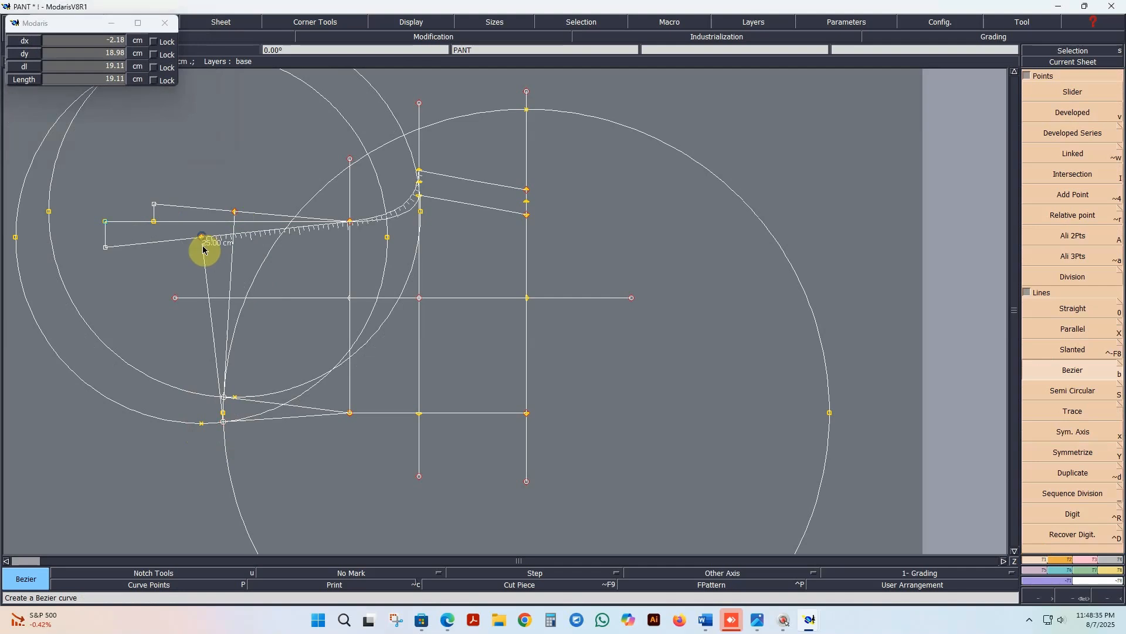
{"action": "left_click", "coordinate": [203, 249]}
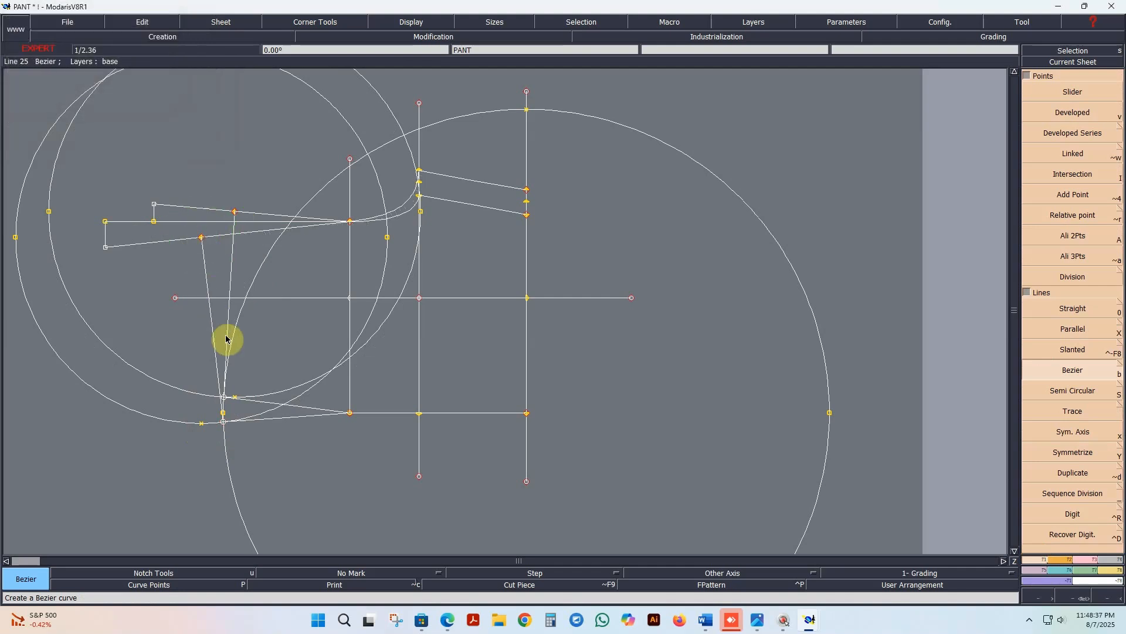
Step: Reshape the front rise line's waist end point to about 0.1 cm below the horizontal construction line
{"action": "left_click", "coordinate": [1106, 435]}
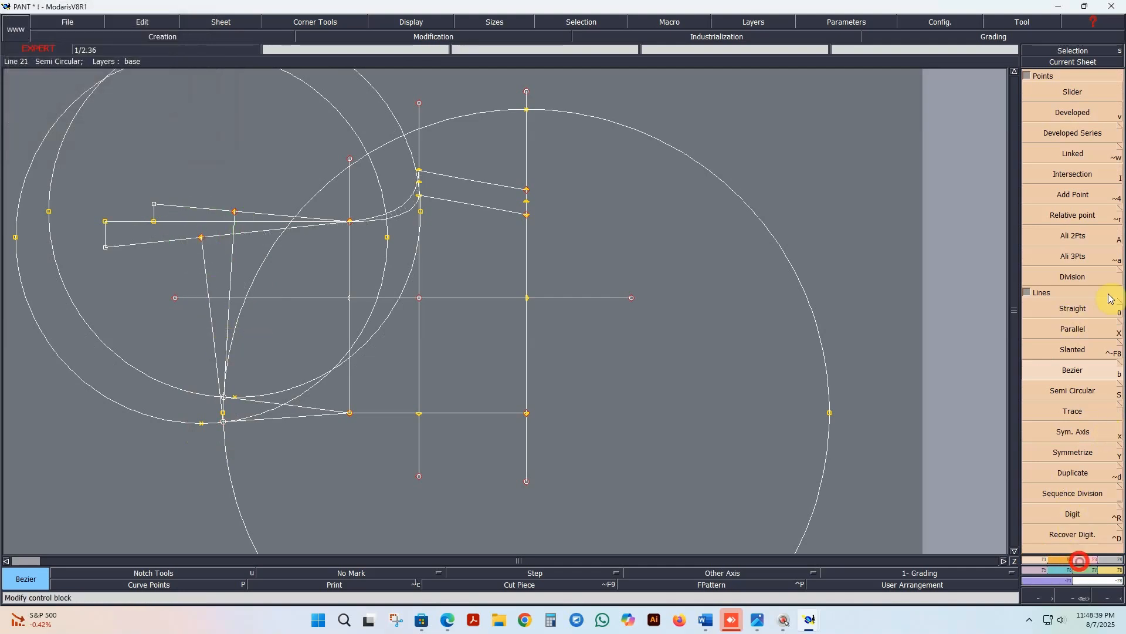
{"action": "left_click", "coordinate": [1077, 271]}
{"action": "scroll", "coordinate": [161, 221], "scroll_direction": "up", "scroll_amount": 3}
{"action": "left_click", "coordinate": [151, 88]}
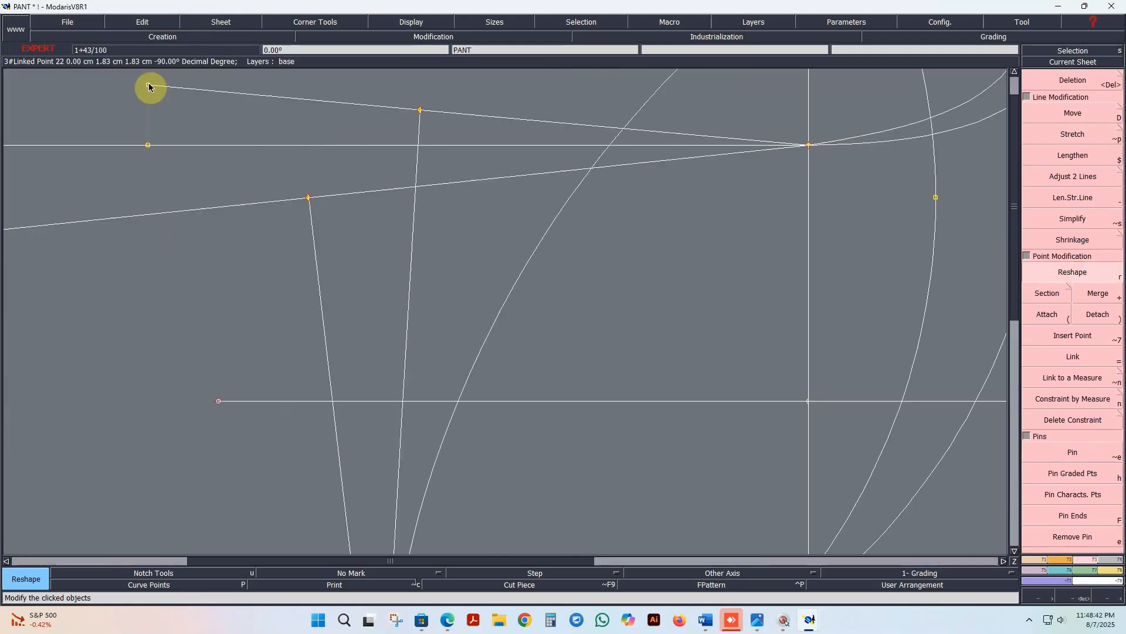
{"action": "left_click", "coordinate": [149, 148]}
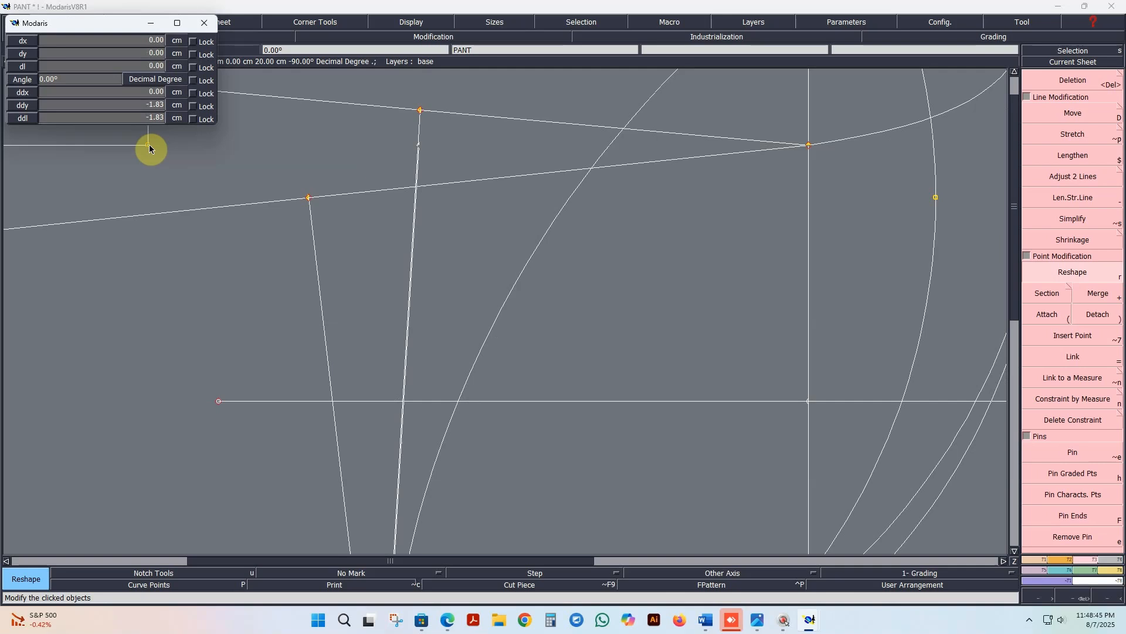
{"action": "left_click", "coordinate": [149, 148]}
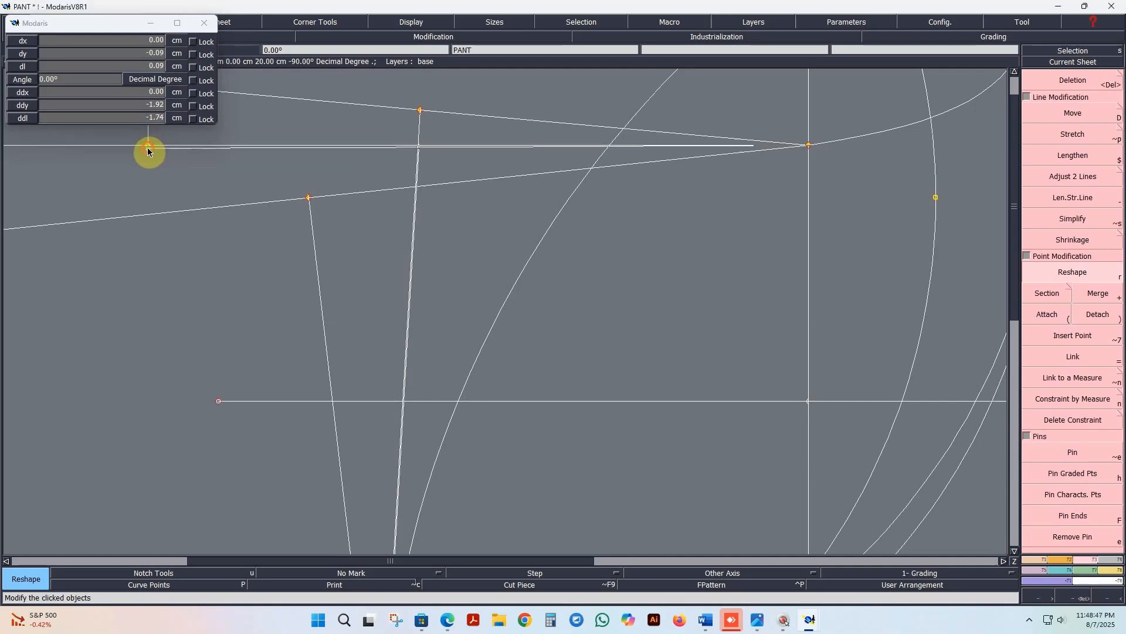
{"action": "scroll", "coordinate": [351, 235], "scroll_direction": "down", "scroll_amount": 2}
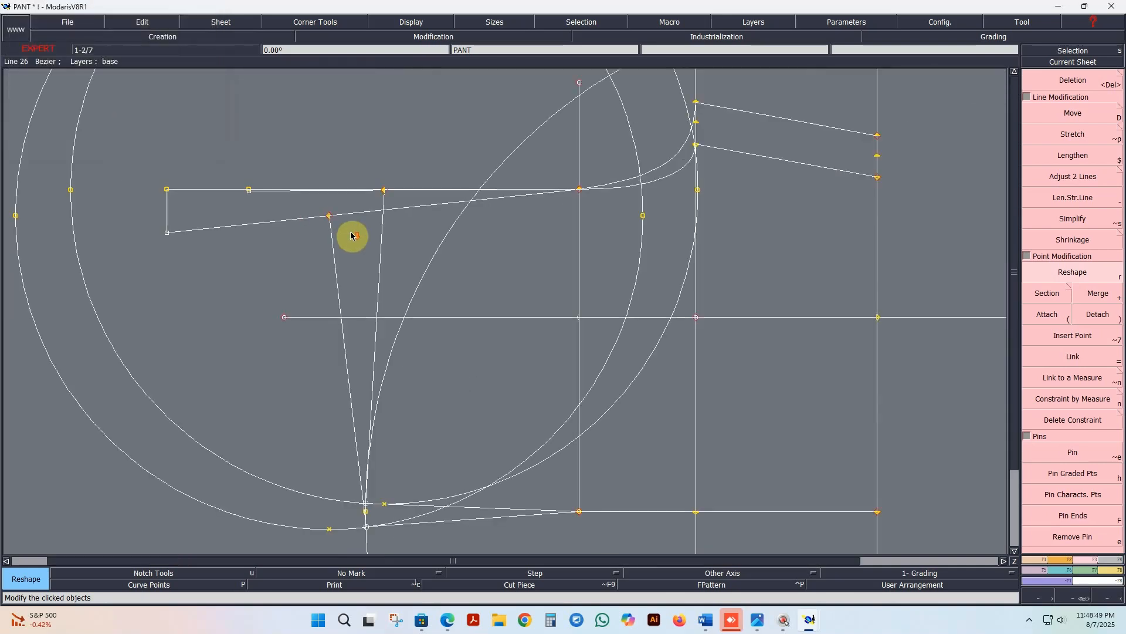
Step: Raise the back rise line's waist end point closer to the horizontal construction line with Reshape
{"action": "left_click", "coordinate": [168, 234]}
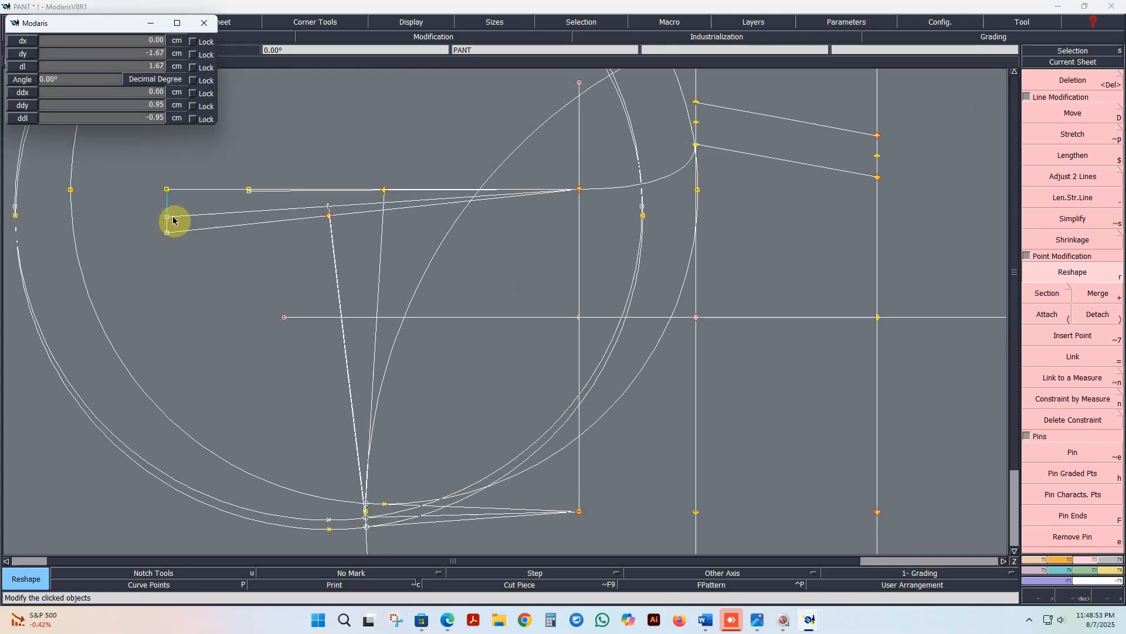
{"action": "left_click", "coordinate": [167, 220]}
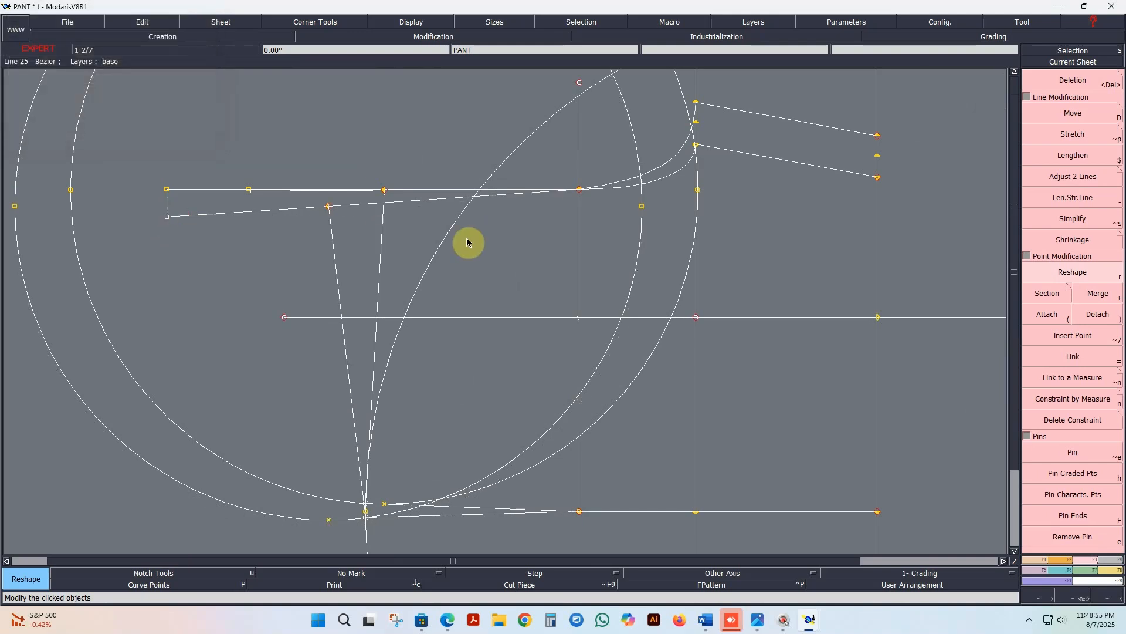
{"action": "scroll", "coordinate": [400, 244], "scroll_direction": "down", "scroll_amount": 2}
{"action": "scroll", "coordinate": [603, 239], "scroll_direction": "up", "scroll_amount": 2}
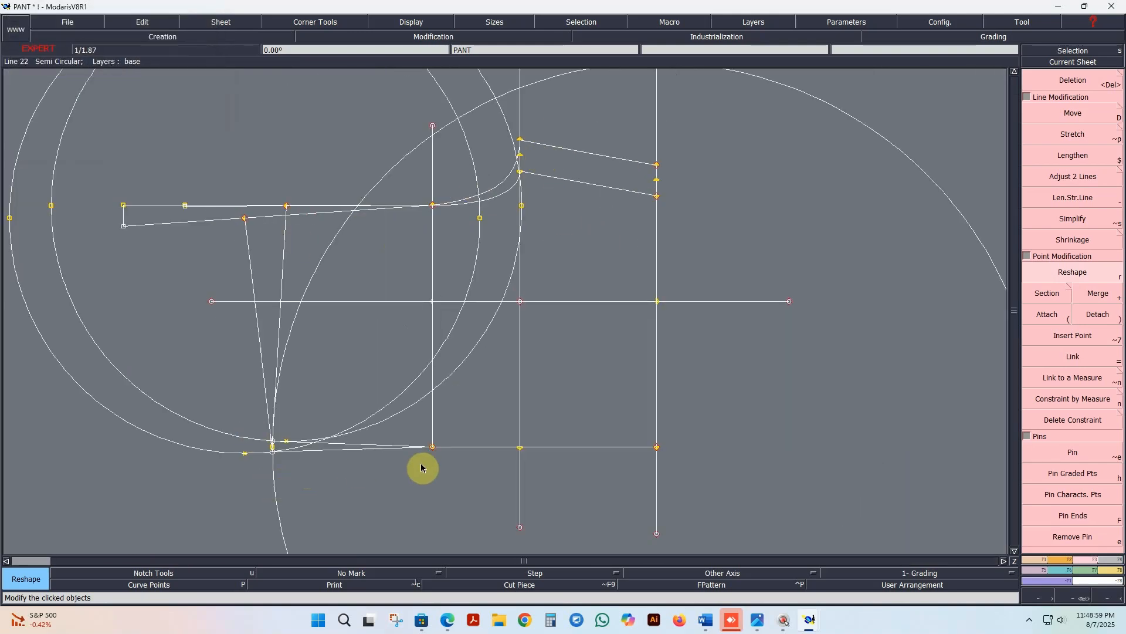
{"action": "scroll", "coordinate": [422, 466], "scroll_direction": "up", "scroll_amount": 2}
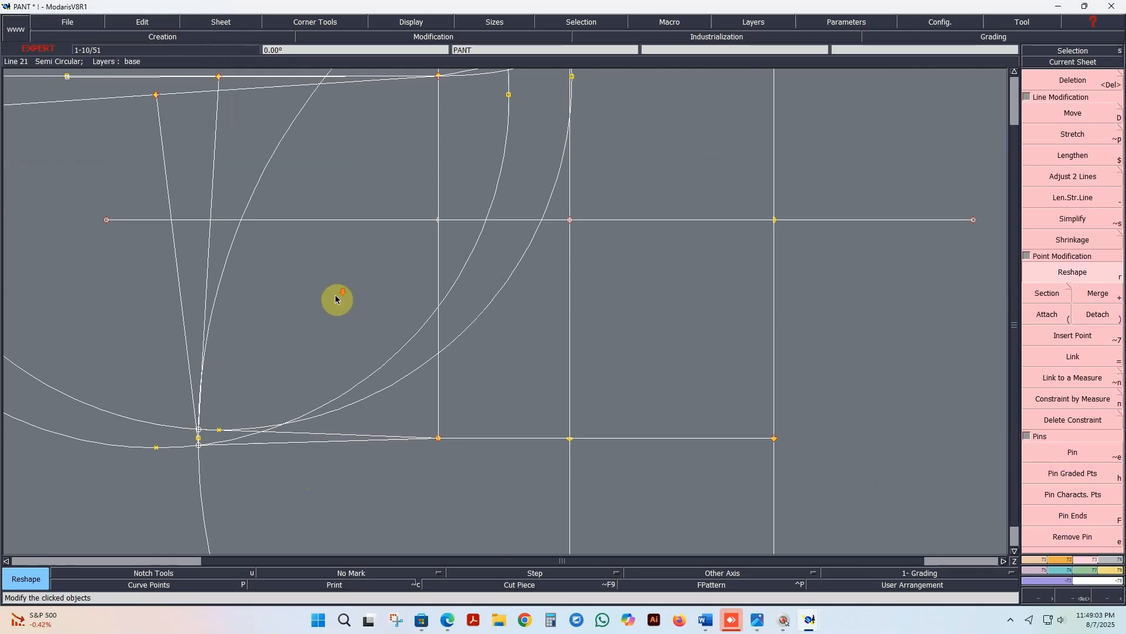
{"action": "scroll", "coordinate": [334, 299], "scroll_direction": "down", "scroll_amount": 2}
{"action": "left_click", "coordinate": [155, 202]}
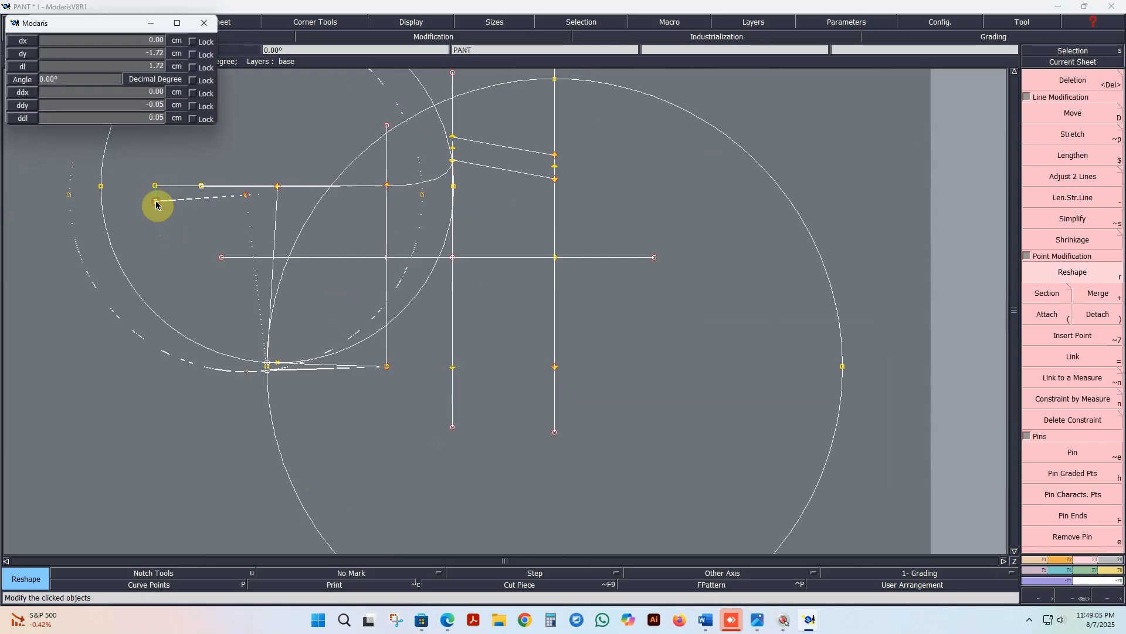
{"action": "left_click", "coordinate": [155, 206]}
{"action": "scroll", "coordinate": [352, 373], "scroll_direction": "up", "scroll_amount": 2}
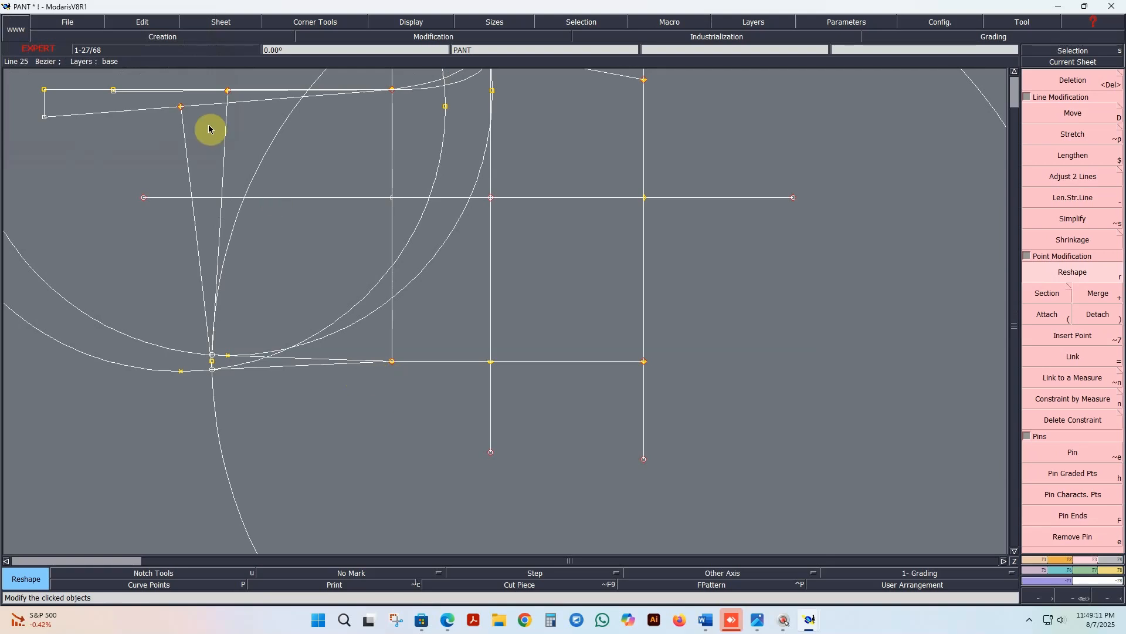
Step: Display the curve handles and reshape the front waist line into a slight curve with its handles
{"action": "left_click", "coordinate": [412, 22]}
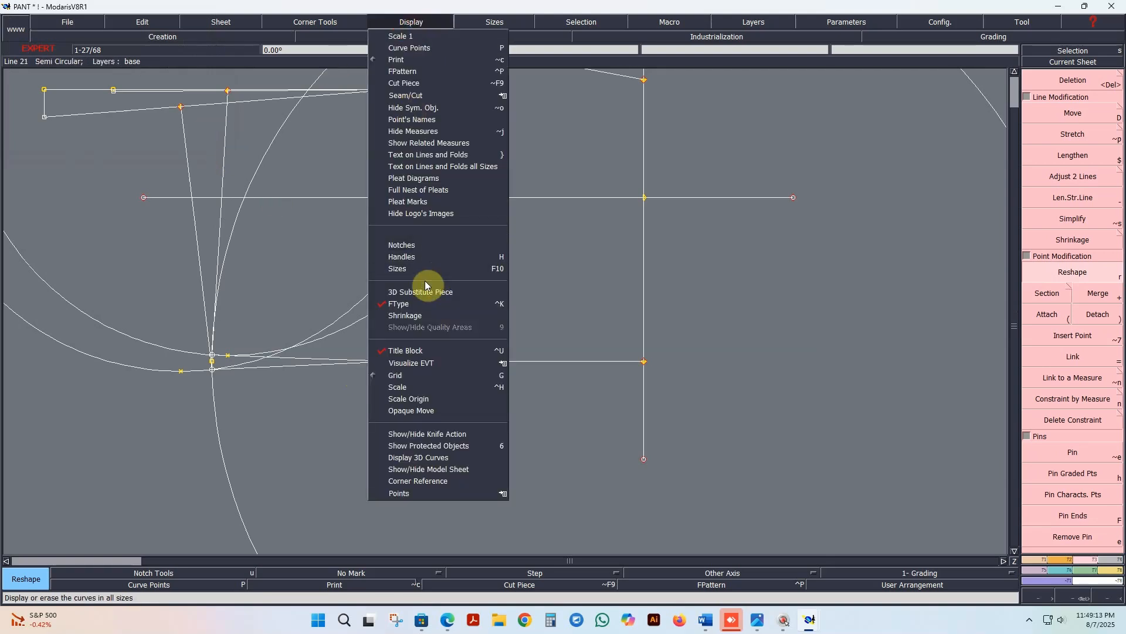
{"action": "left_click", "coordinate": [403, 256]}
{"action": "scroll", "coordinate": [230, 200], "scroll_direction": "up", "scroll_amount": 1}
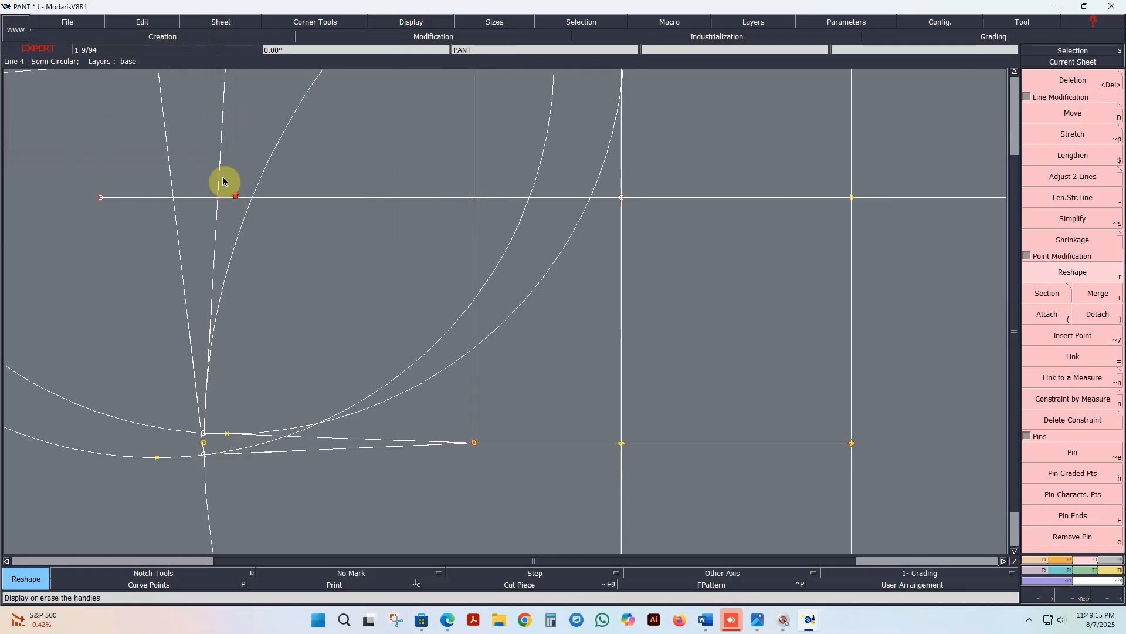
{"action": "scroll", "coordinate": [232, 213], "scroll_direction": "down", "scroll_amount": 1}
{"action": "scroll", "coordinate": [217, 156], "scroll_direction": "up", "scroll_amount": 1}
{"action": "left_click_drag", "start_coordinate": [231, 184], "coordinate": [239, 185]}
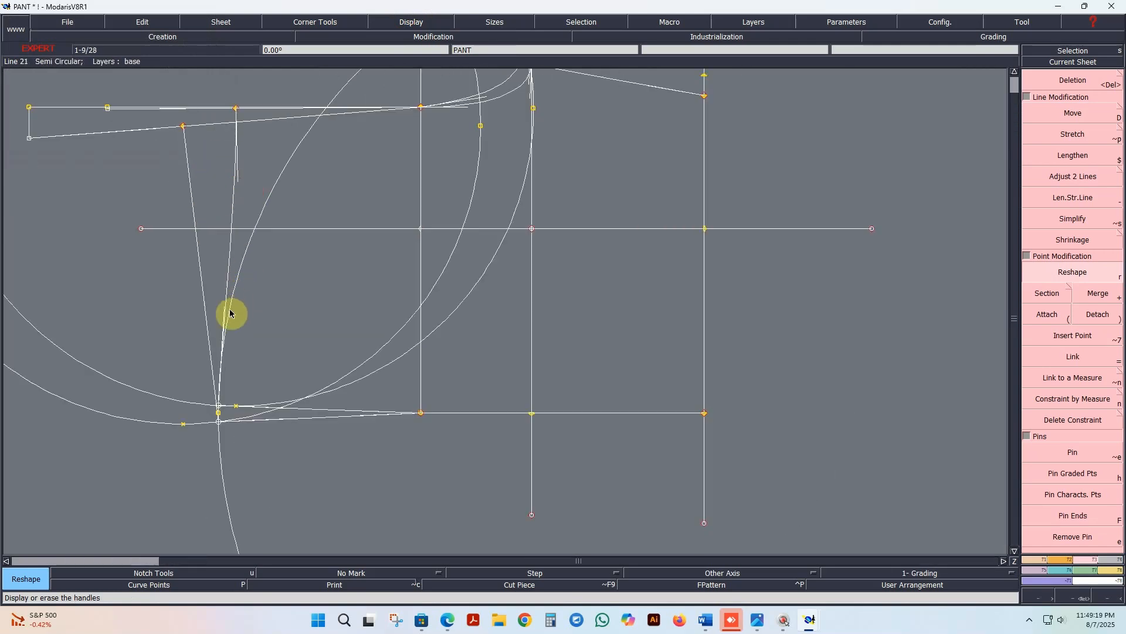
{"action": "left_click", "coordinate": [226, 312]}
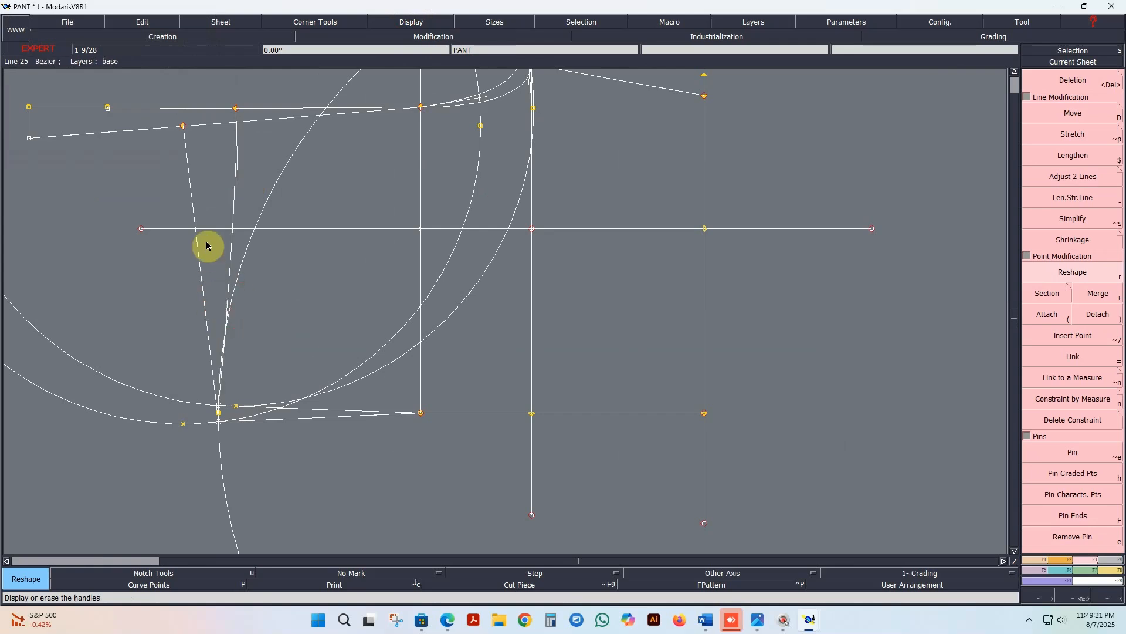
Step: Reshape the front side seam between waist and hip into a slight curve with its handles
{"action": "scroll", "coordinate": [267, 439], "scroll_direction": "up", "scroll_amount": 3}
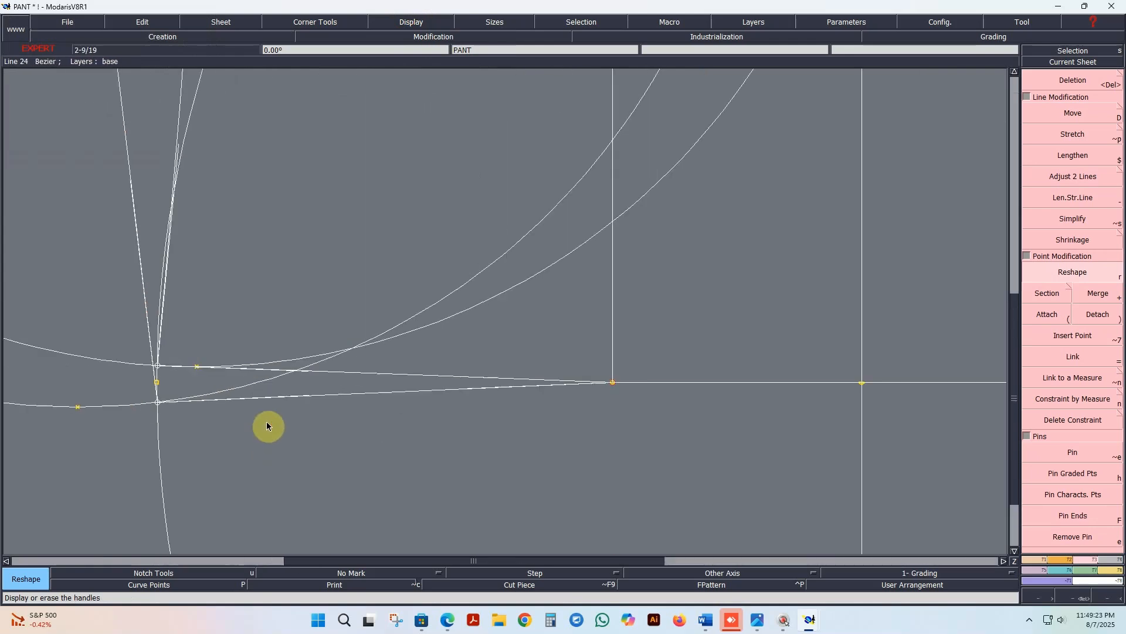
{"action": "left_click", "coordinate": [299, 375]}
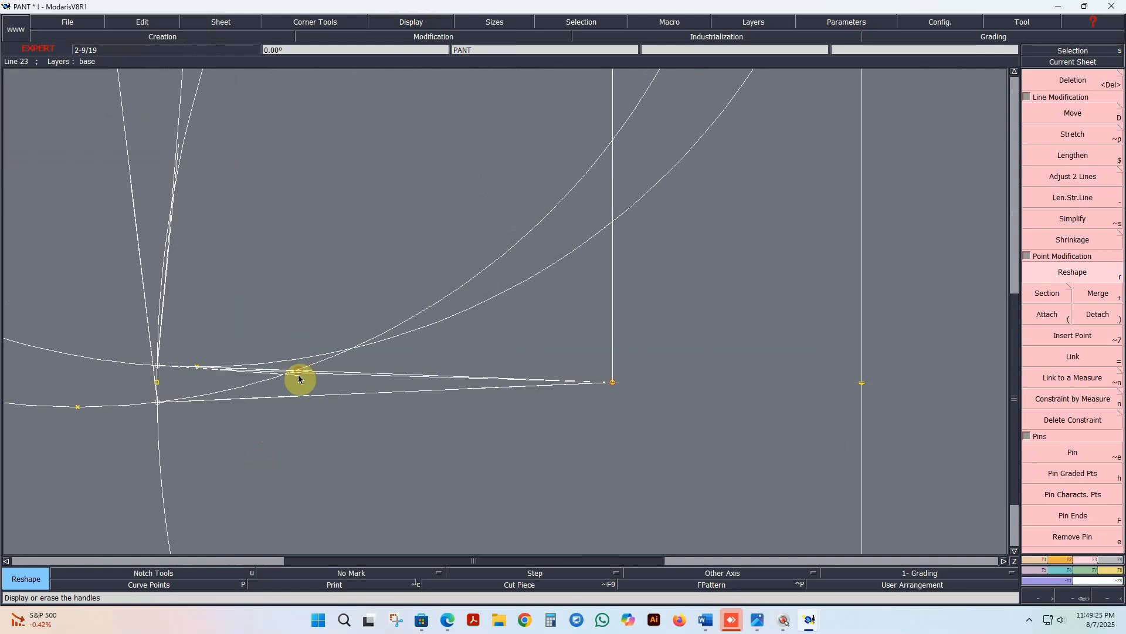
{"action": "left_click", "coordinate": [298, 376]}
{"action": "left_click", "coordinate": [462, 378]}
{"action": "left_click", "coordinate": [462, 381]}
{"action": "left_click", "coordinate": [297, 380]}
{"action": "left_click", "coordinate": [297, 380]}
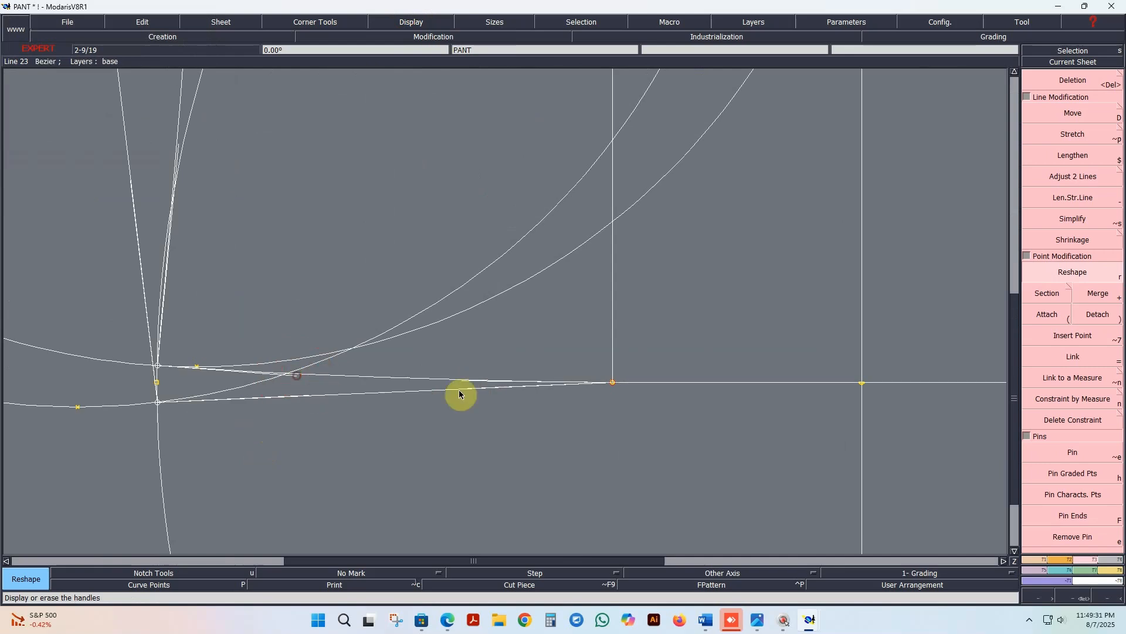
{"action": "scroll", "coordinate": [410, 406], "scroll_direction": "down", "scroll_amount": 1}
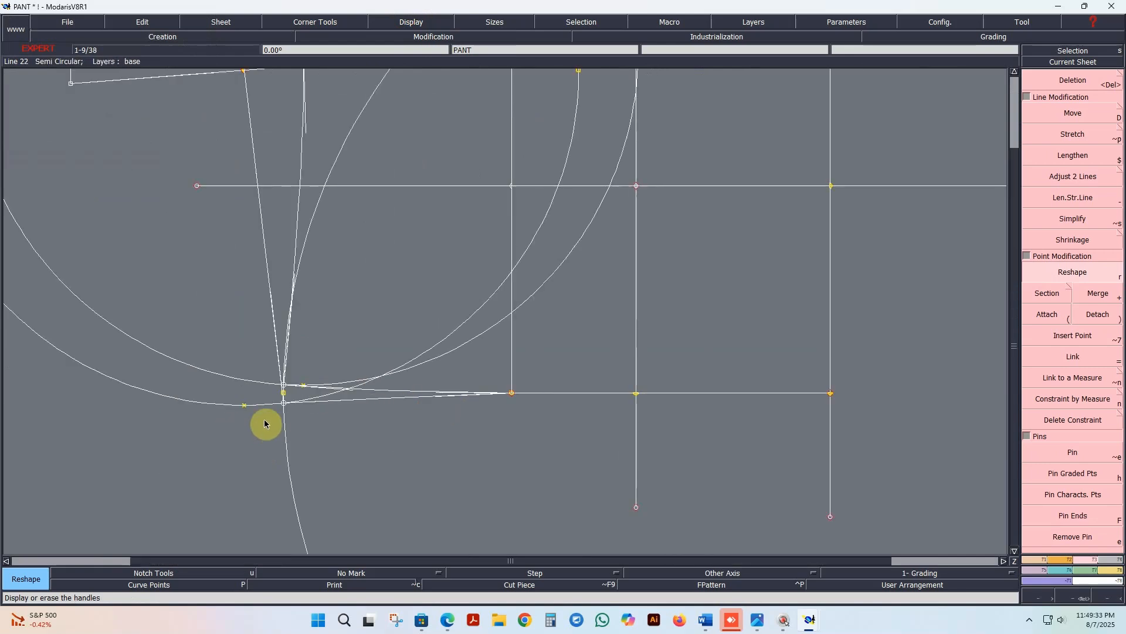
{"action": "scroll", "coordinate": [314, 404], "scroll_direction": "up", "scroll_amount": 2}
{"action": "scroll", "coordinate": [308, 404], "scroll_direction": "down", "scroll_amount": 1}
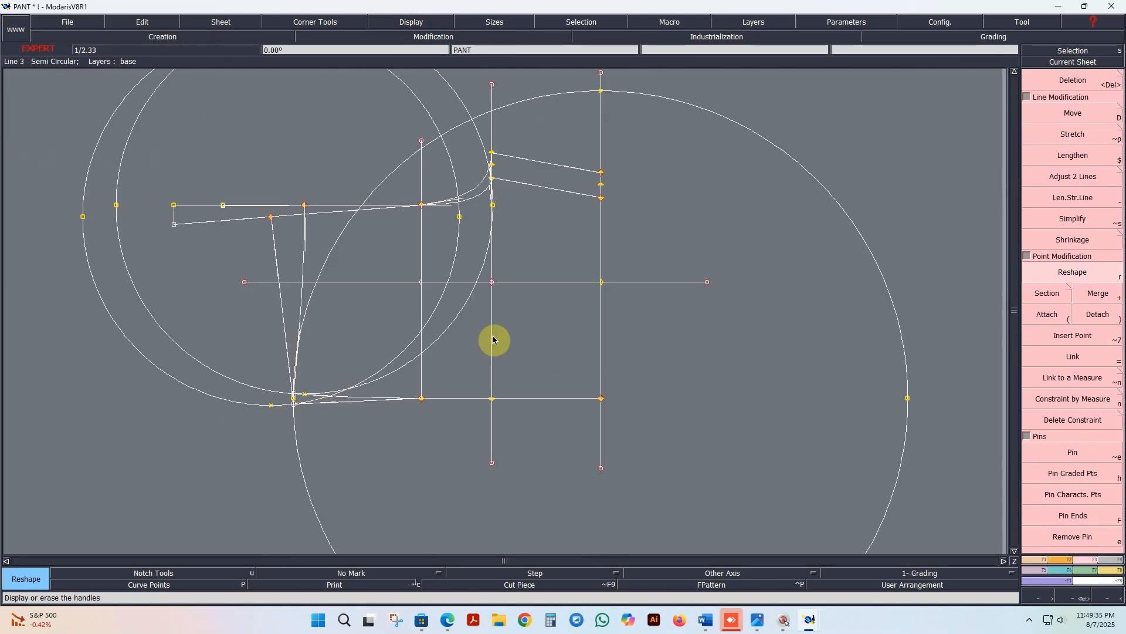
{"action": "scroll", "coordinate": [495, 340], "scroll_direction": "up", "scroll_amount": 1}
{"action": "scroll", "coordinate": [495, 342], "scroll_direction": "down", "scroll_amount": 1}
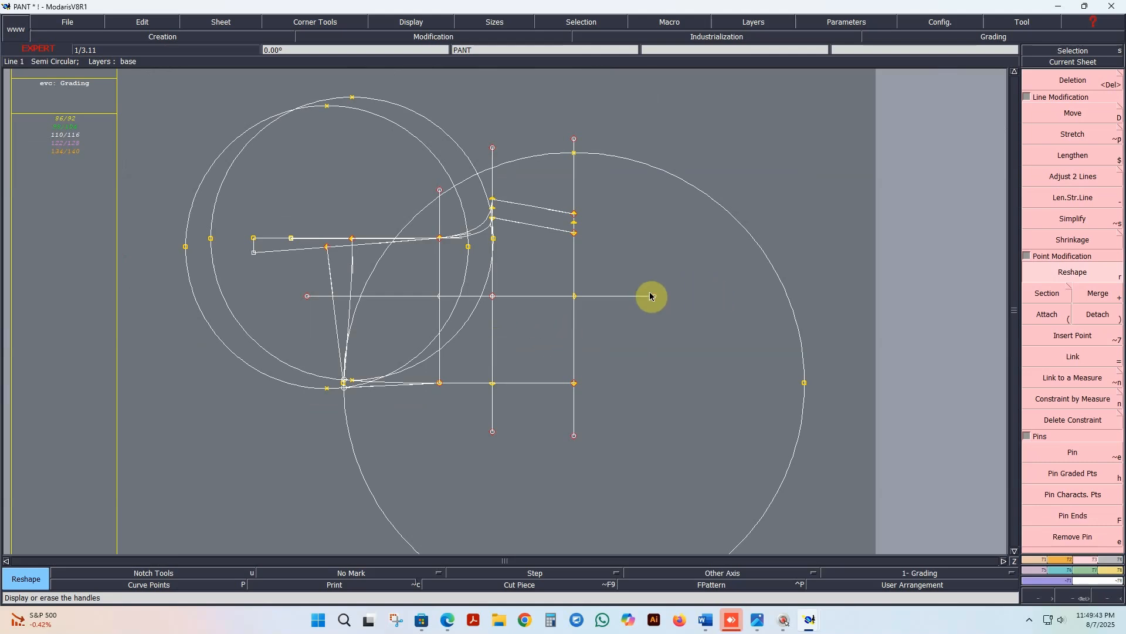
{"action": "scroll", "coordinate": [553, 362], "scroll_direction": "down", "scroll_amount": 1}
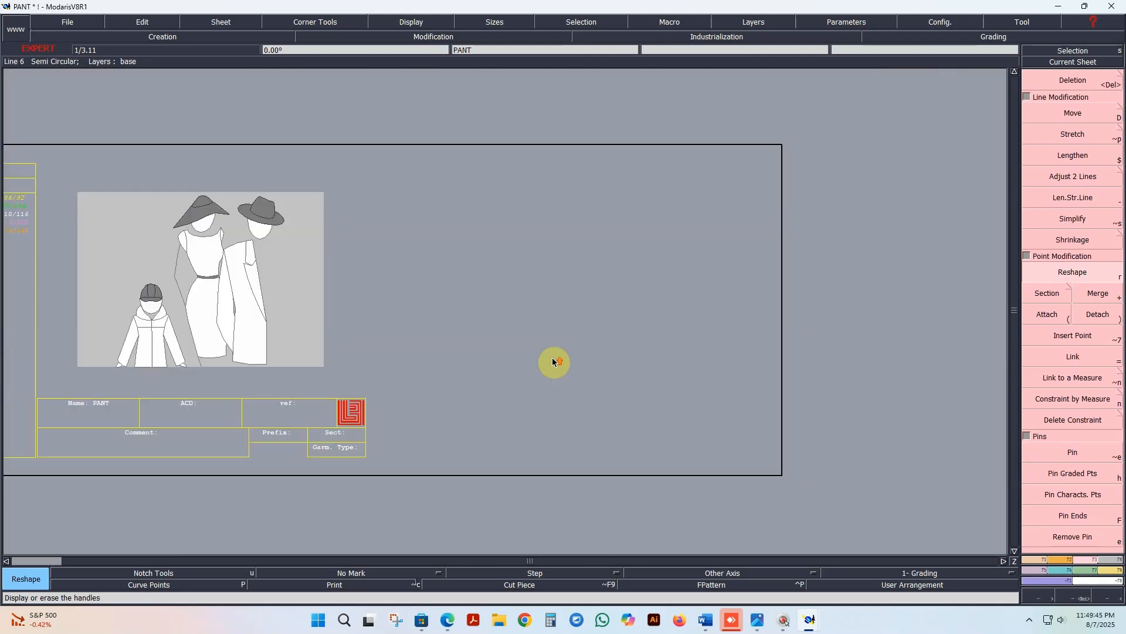
{"action": "scroll", "coordinate": [554, 362], "scroll_direction": "up", "scroll_amount": 1}
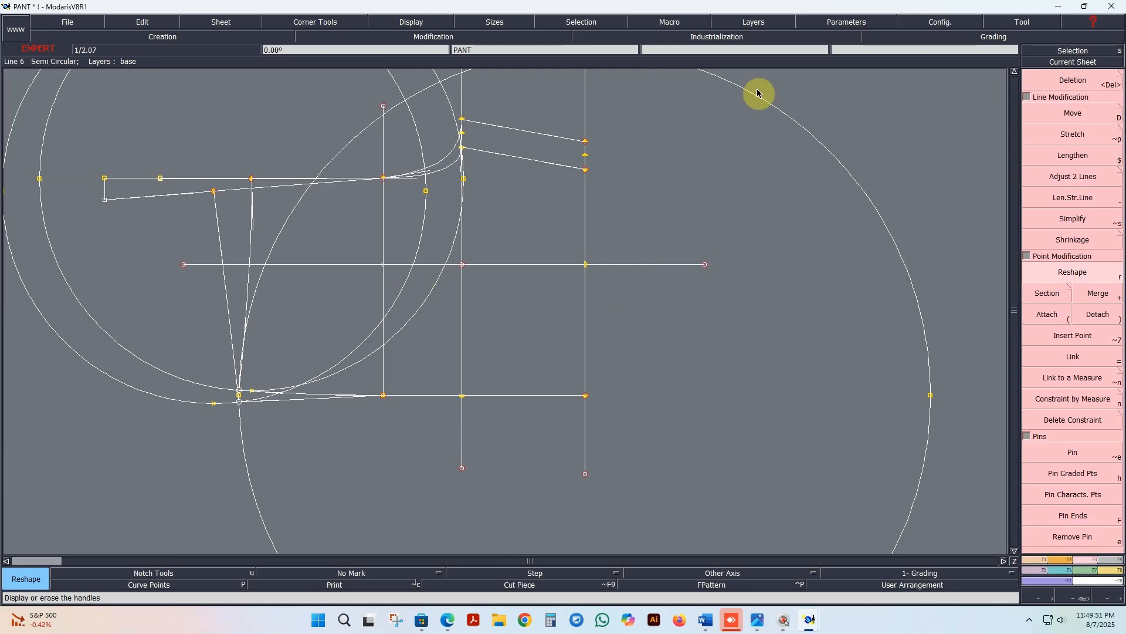
Step: Erase both semicircular halves of the large construction circle and of the two waist circles from the draft
{"action": "scroll", "coordinate": [724, 167], "scroll_direction": "down", "scroll_amount": 2}
{"action": "left_click", "coordinate": [762, 26]}
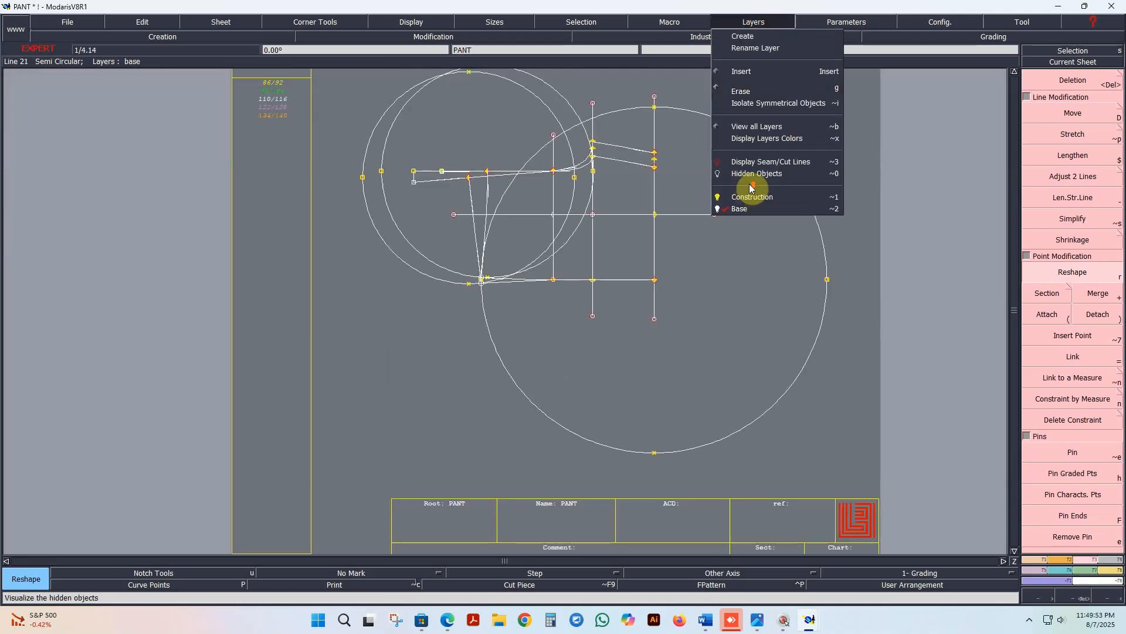
{"action": "left_click", "coordinate": [748, 92]}
{"action": "left_click", "coordinate": [716, 118]}
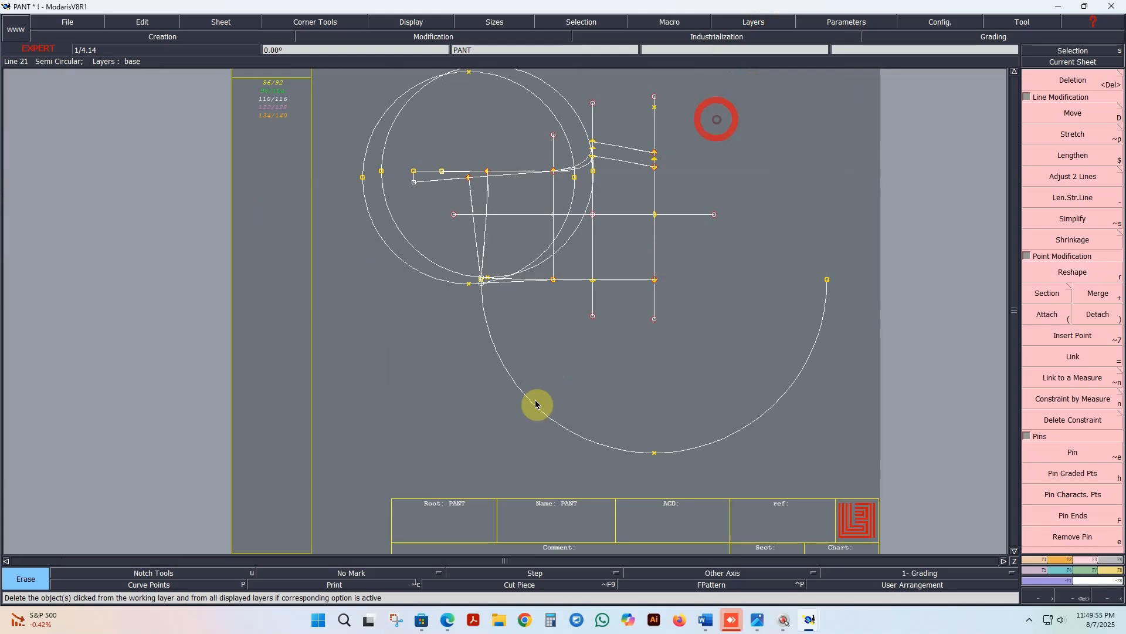
{"action": "left_click", "coordinate": [520, 401]}
{"action": "left_click", "coordinate": [430, 272]}
{"action": "left_click", "coordinate": [432, 261]}
{"action": "left_click", "coordinate": [387, 135]}
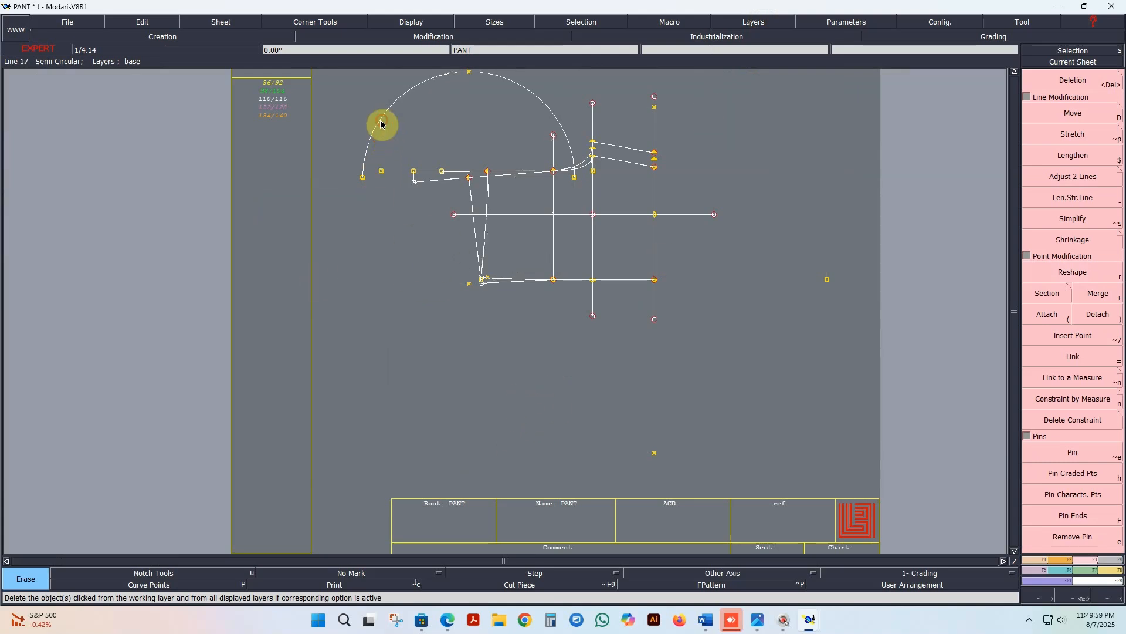
{"action": "left_click", "coordinate": [380, 122]}
Step: Lengthen the three vertical construction lines slightly by moving their free end points outward with Reshape
{"action": "scroll", "coordinate": [375, 284], "scroll_direction": "up", "scroll_amount": 1}
{"action": "scroll", "coordinate": [803, 180], "scroll_direction": "down", "scroll_amount": 2}
{"action": "scroll", "coordinate": [939, 169], "scroll_direction": "up", "scroll_amount": 3}
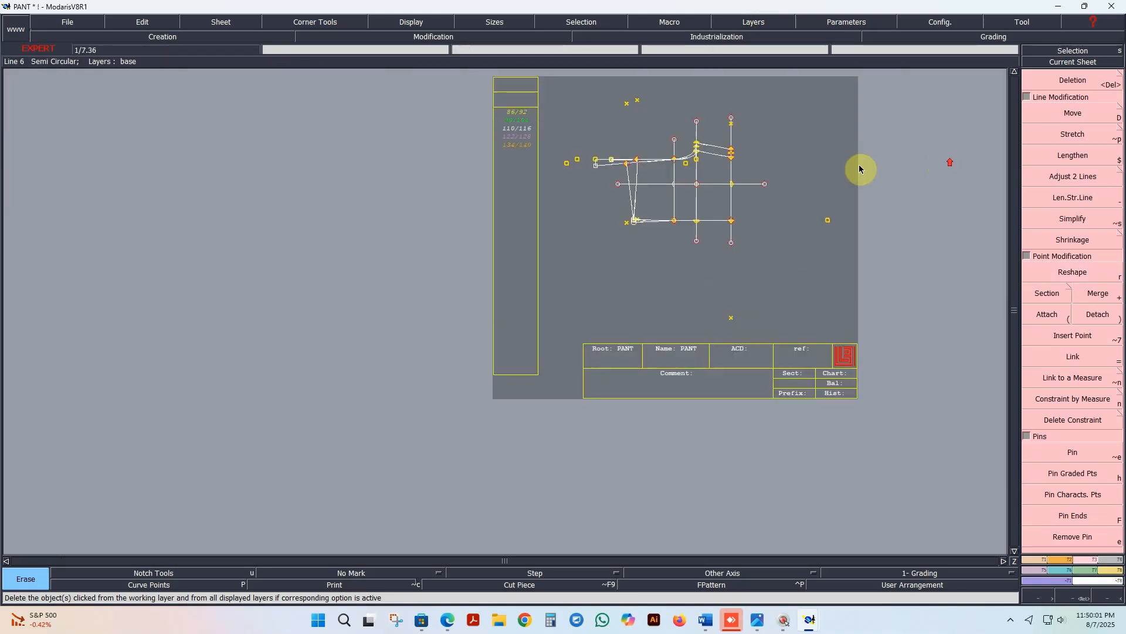
{"action": "scroll", "coordinate": [559, 225], "scroll_direction": "down", "scroll_amount": 1}
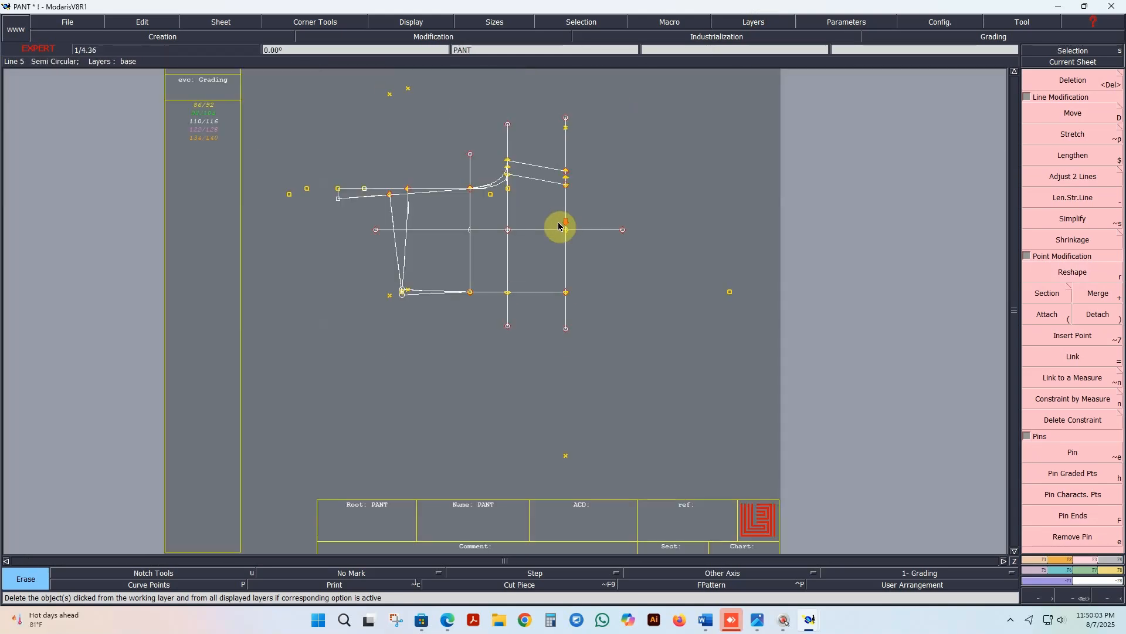
{"action": "scroll", "coordinate": [572, 165], "scroll_direction": "up", "scroll_amount": 1}
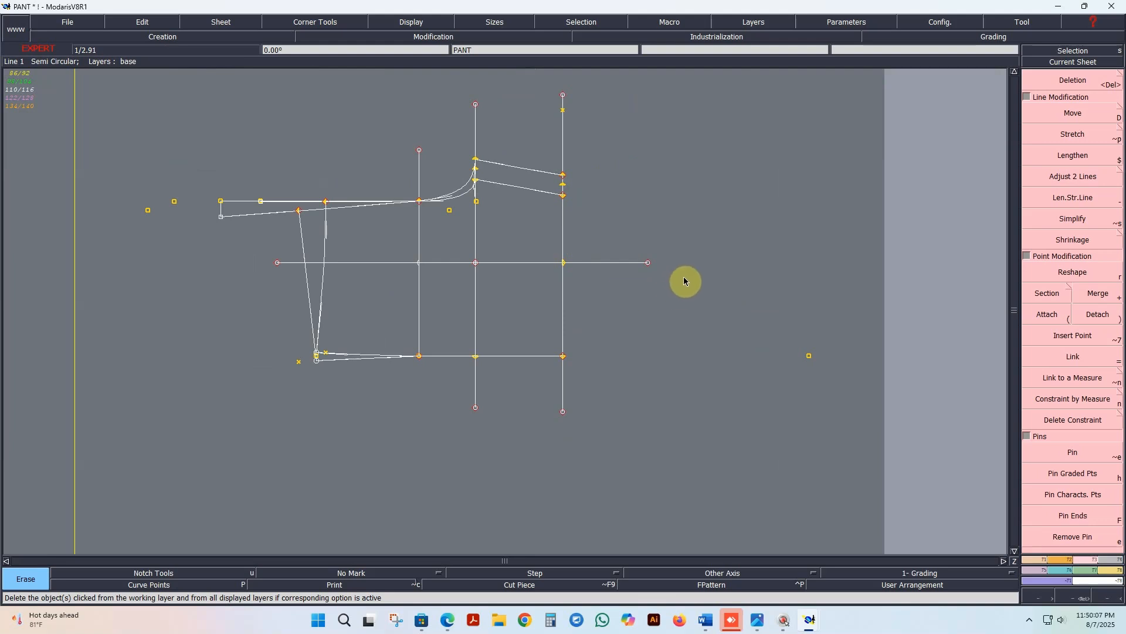
{"action": "left_click", "coordinate": [436, 150]}
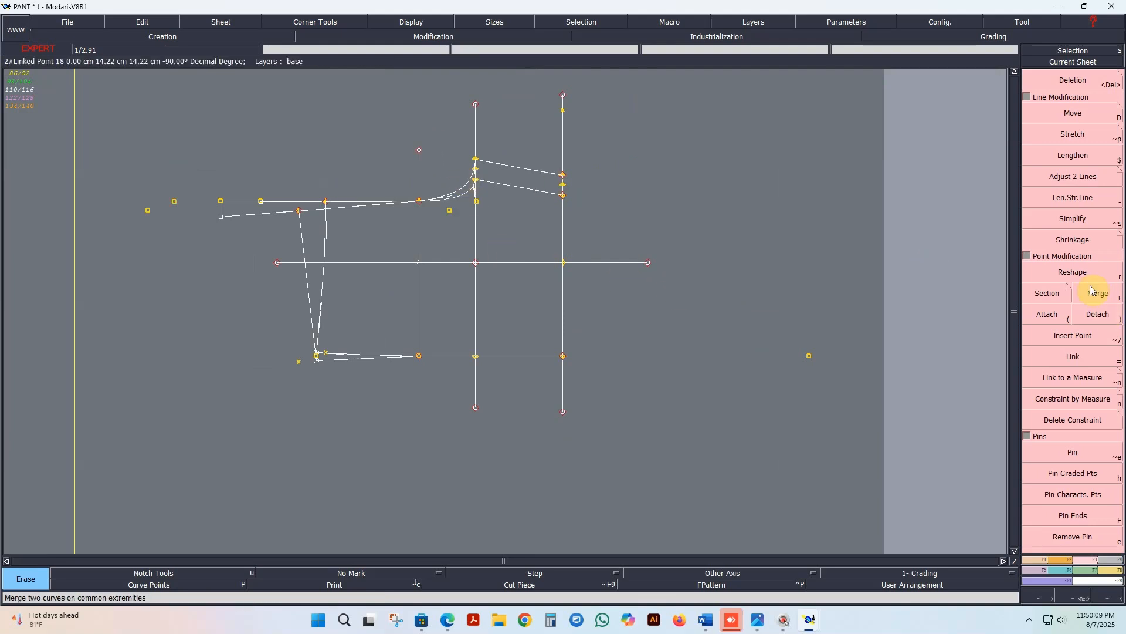
{"action": "left_click", "coordinate": [1073, 272]}
{"action": "left_click", "coordinate": [419, 150]}
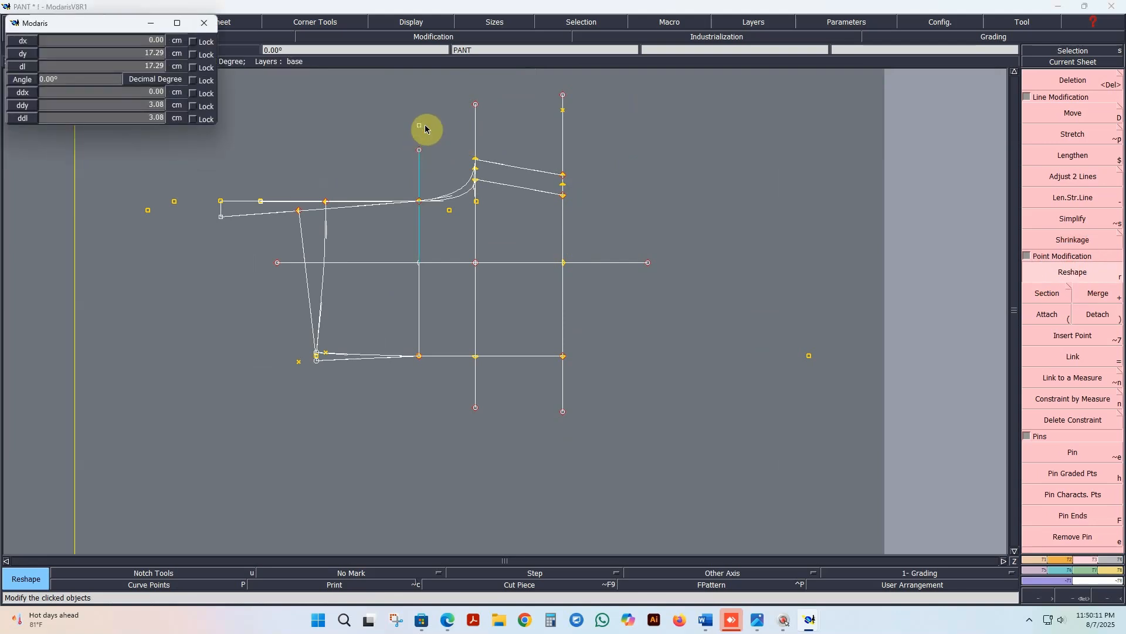
{"action": "left_click", "coordinate": [427, 127]}
{"action": "left_click", "coordinate": [476, 407]}
{"action": "left_click", "coordinate": [564, 414]}
{"action": "left_click", "coordinate": [565, 415]}
{"action": "left_click", "coordinate": [655, 423]}
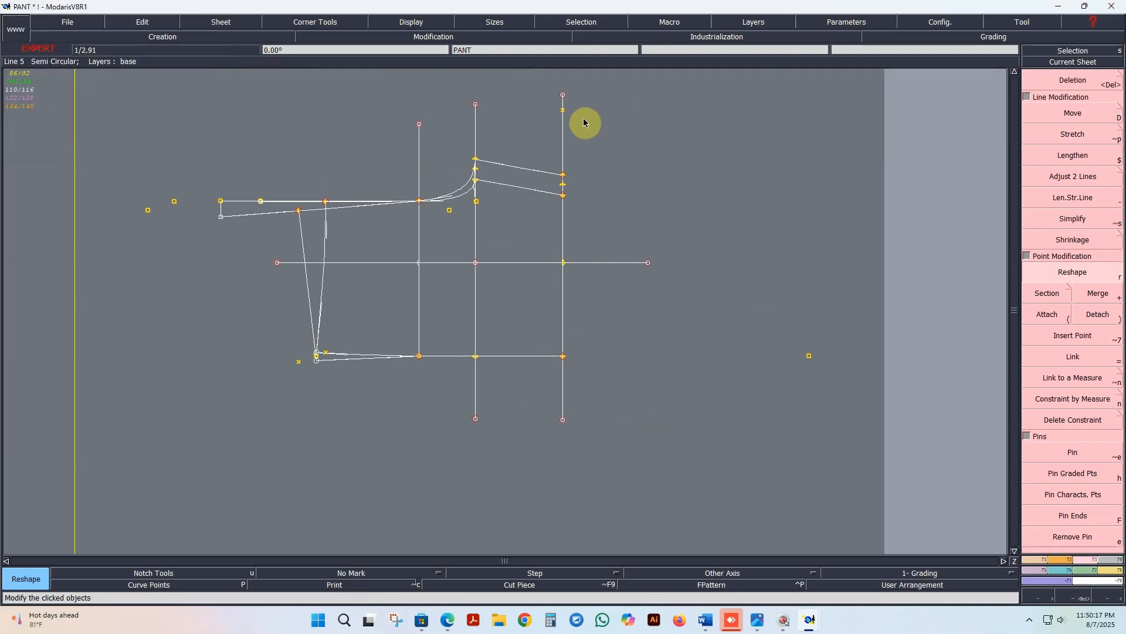
{"action": "left_click", "coordinate": [563, 93]}
{"action": "left_click", "coordinate": [562, 89]}
Step: Extend the long horizontal construction line outward at both ends by reshaping its end points
{"action": "left_click", "coordinate": [651, 261]}
{"action": "left_click", "coordinate": [683, 265]}
{"action": "left_click", "coordinate": [277, 262]}
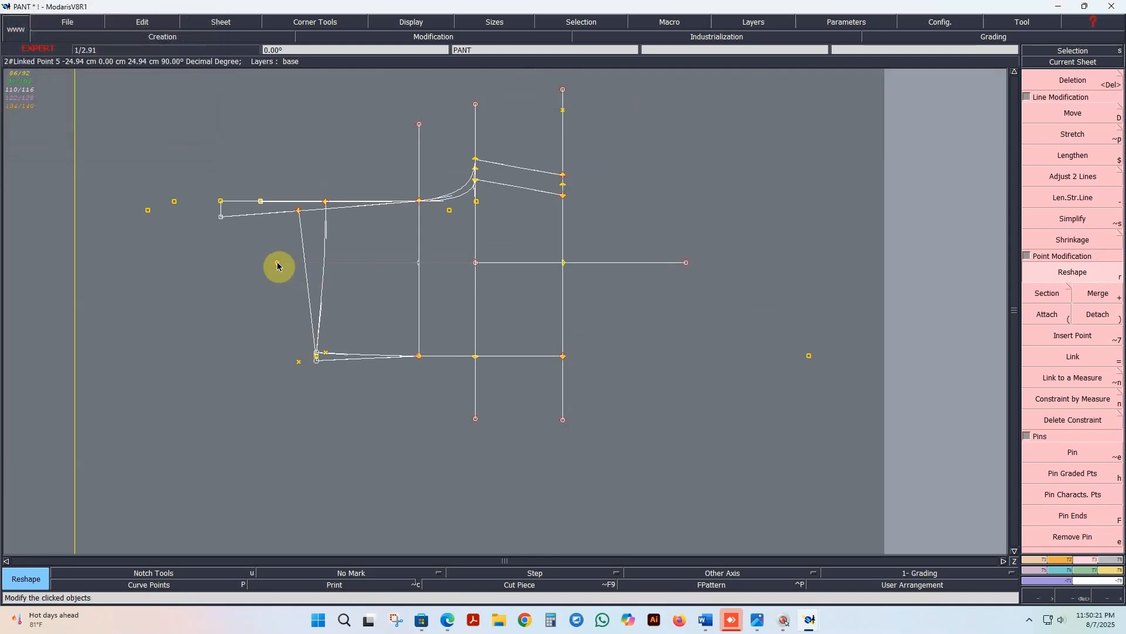
{"action": "left_click", "coordinate": [230, 263]}
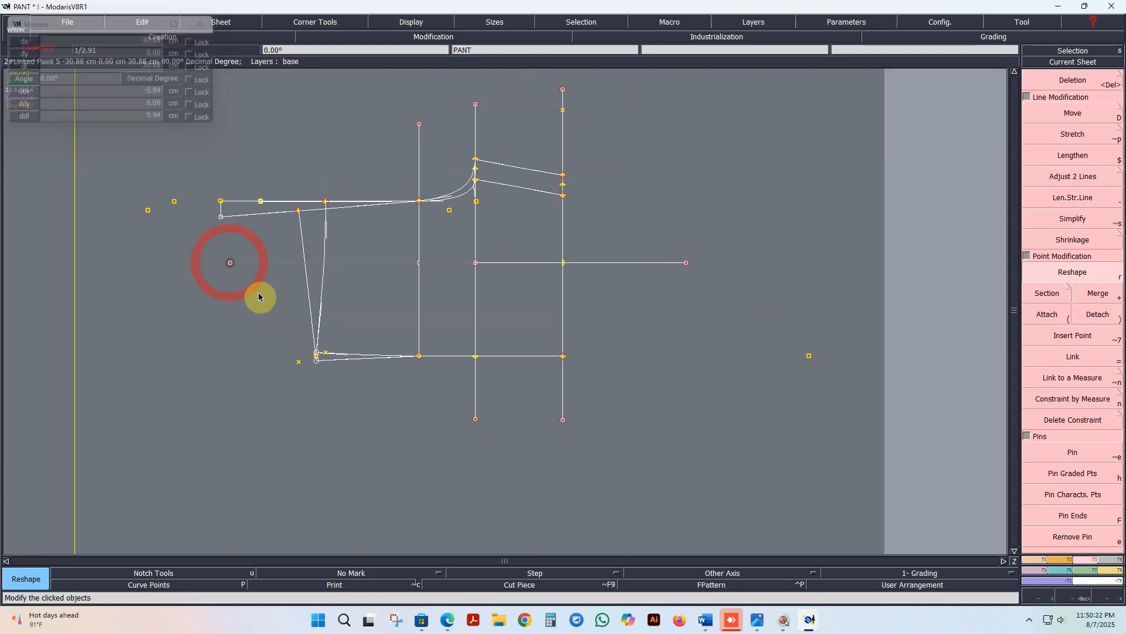
Step: Save the PANT model, continuing past the anomalies report
{"action": "left_click", "coordinate": [68, 22]}
{"action": "left_click", "coordinate": [63, 73]}
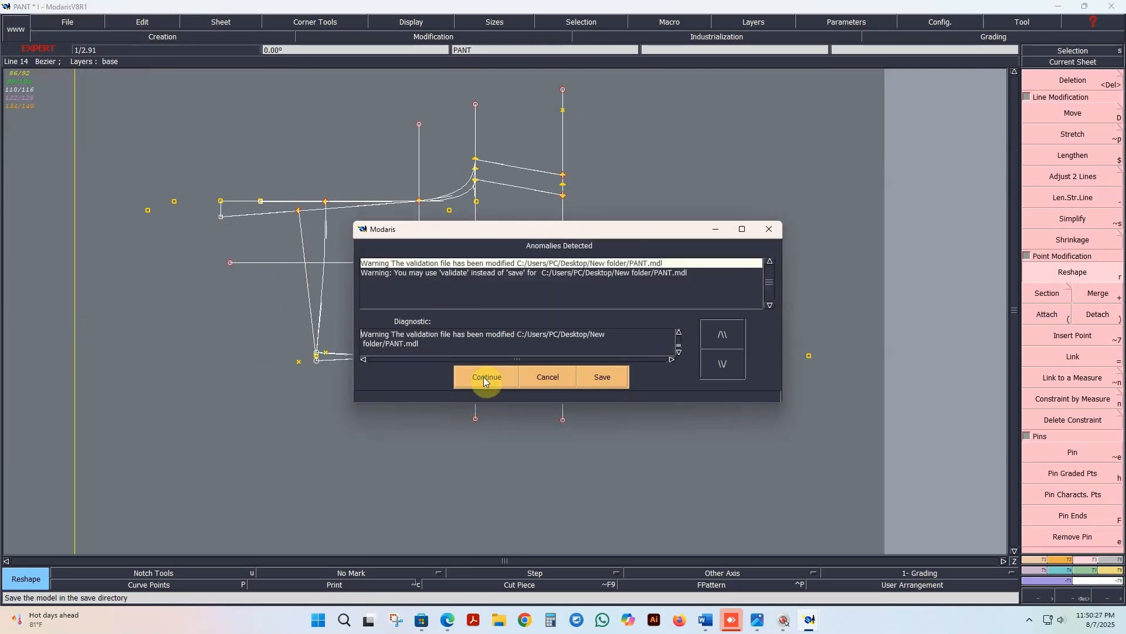
{"action": "left_click", "coordinate": [492, 384]}
Step: Display the draft in all sizes from 86/92 to 134/140 and inspect the nested waist, rise and crotch lines
{"action": "scroll", "coordinate": [460, 312], "scroll_direction": "down", "scroll_amount": 1}
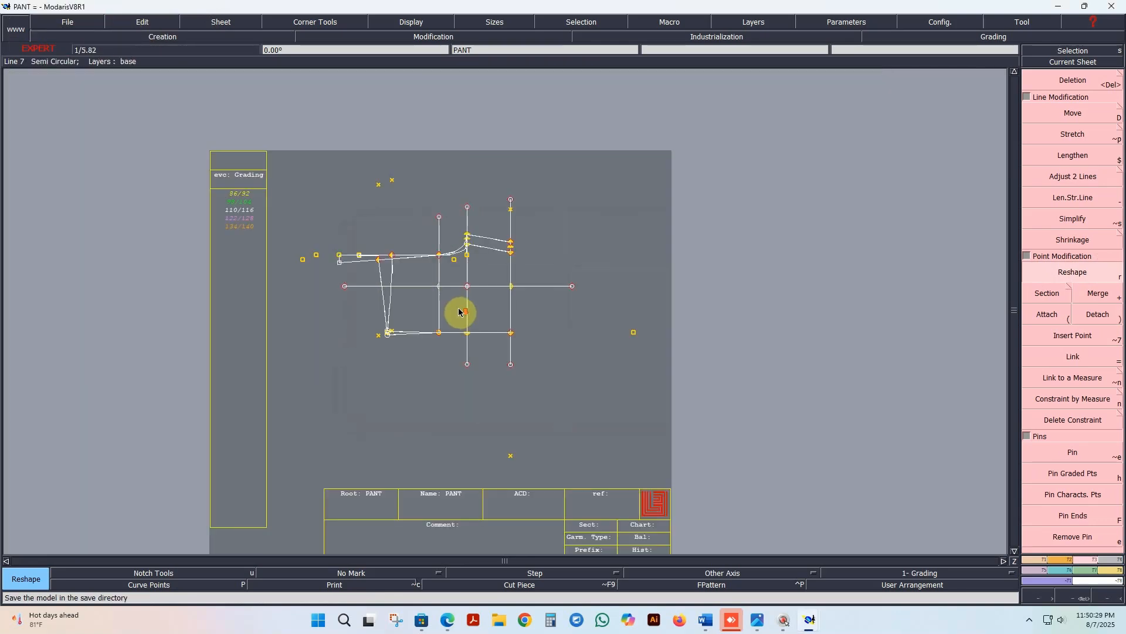
{"action": "scroll", "coordinate": [522, 367], "scroll_direction": "up", "scroll_amount": 1}
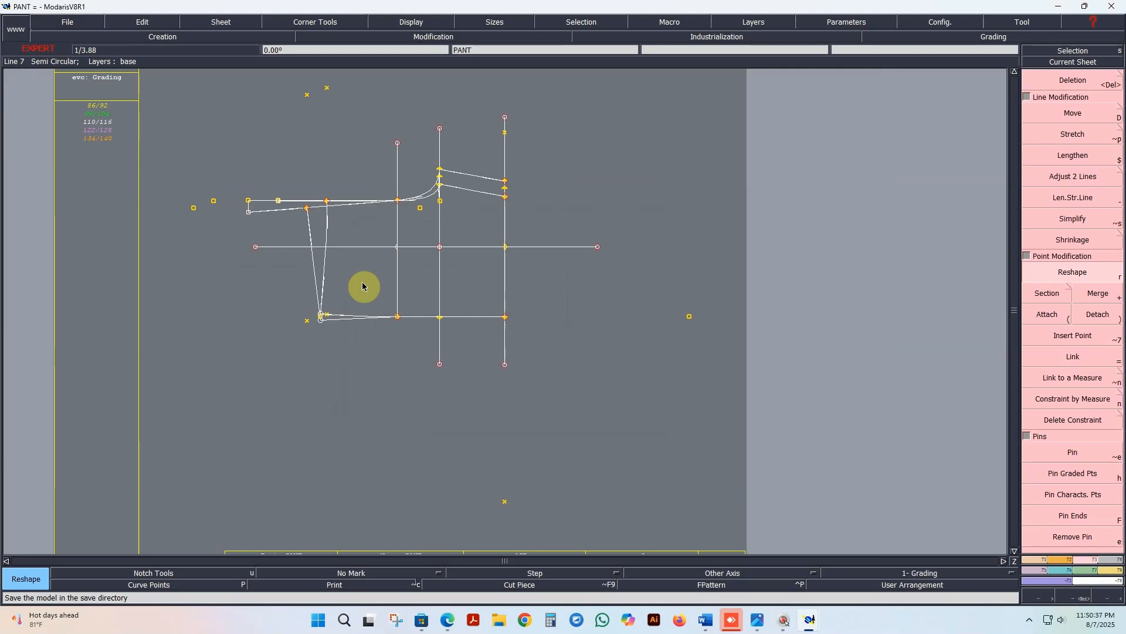
{"action": "key", "text": "F12"}
{"action": "key", "text": "F9"}
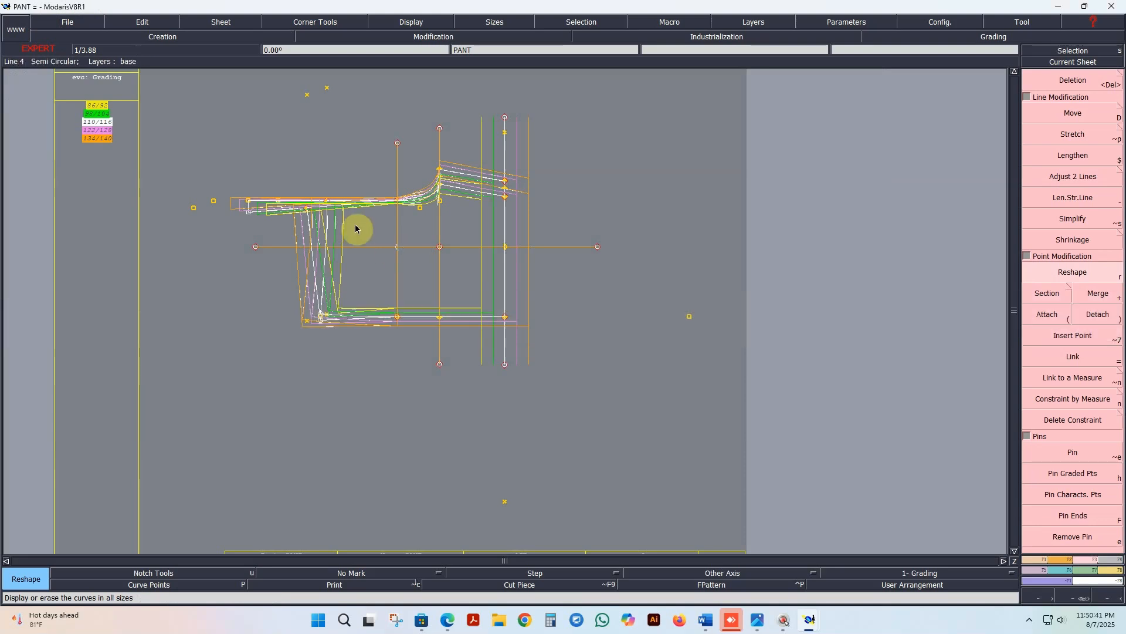
{"action": "scroll", "coordinate": [360, 225], "scroll_direction": "up", "scroll_amount": 3}
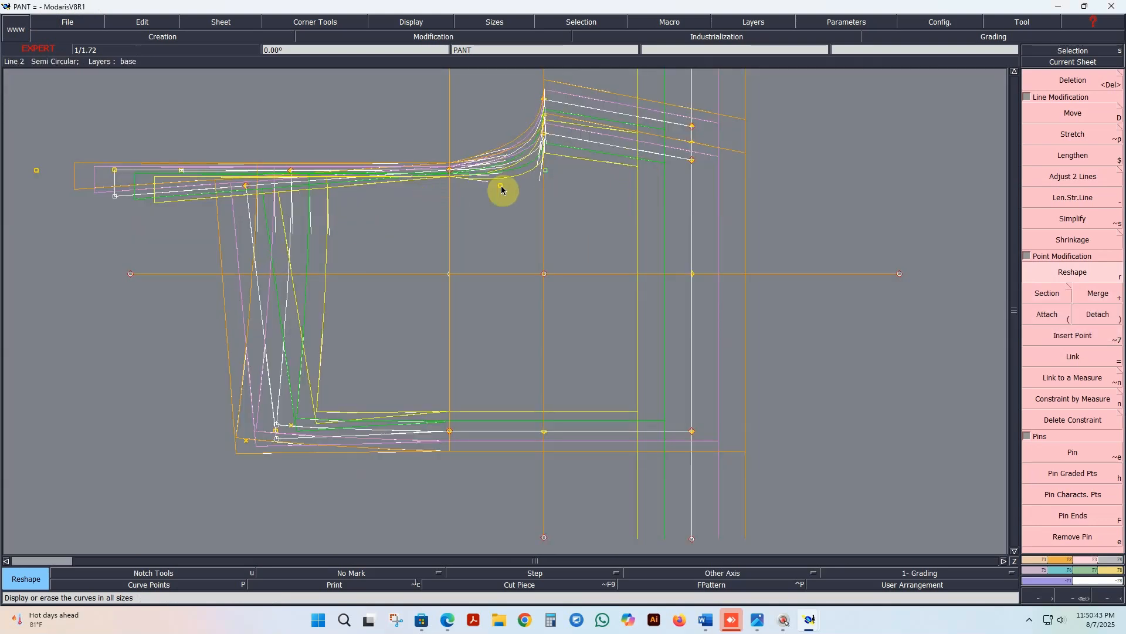
{"action": "scroll", "coordinate": [435, 145], "scroll_direction": "up", "scroll_amount": 1}
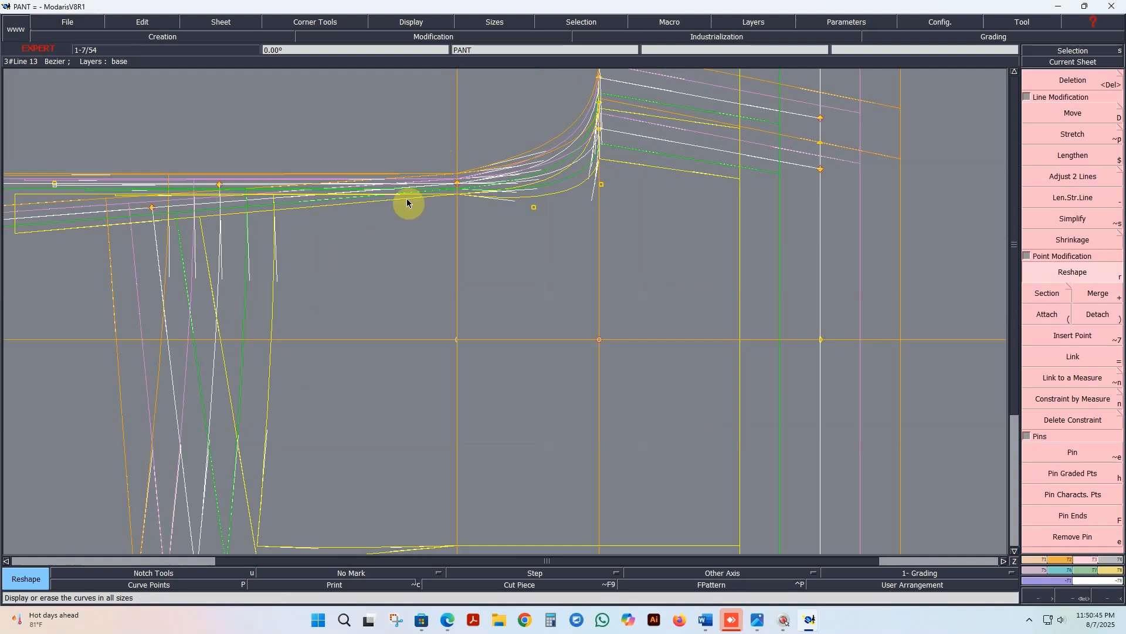
{"action": "scroll", "coordinate": [231, 219], "scroll_direction": "down", "scroll_amount": 2}
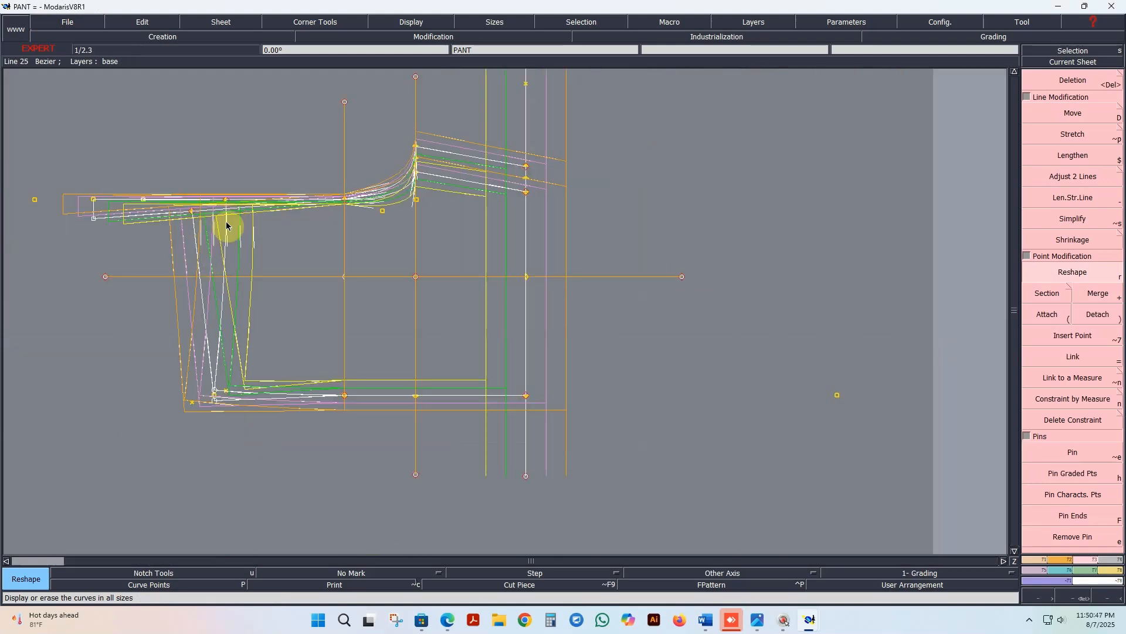
{"action": "scroll", "coordinate": [217, 206], "scroll_direction": "up", "scroll_amount": 1}
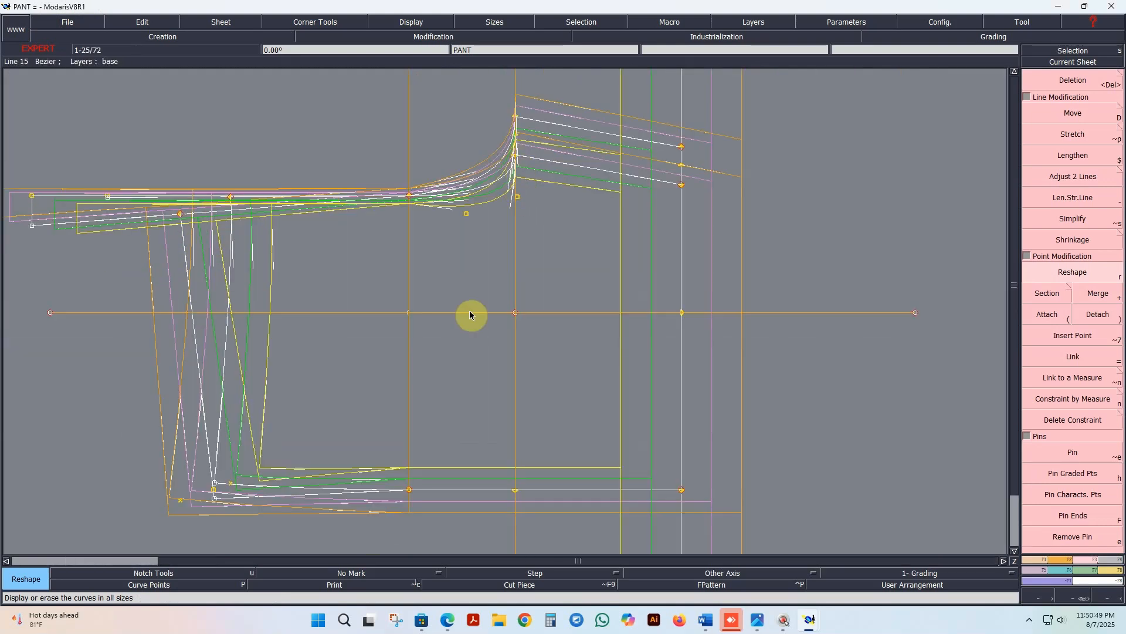
Step: Bring up the MChart measurement chart and move and narrow its window so the draft stays visible beside it
{"action": "mouse_move", "coordinate": [809, 622]}
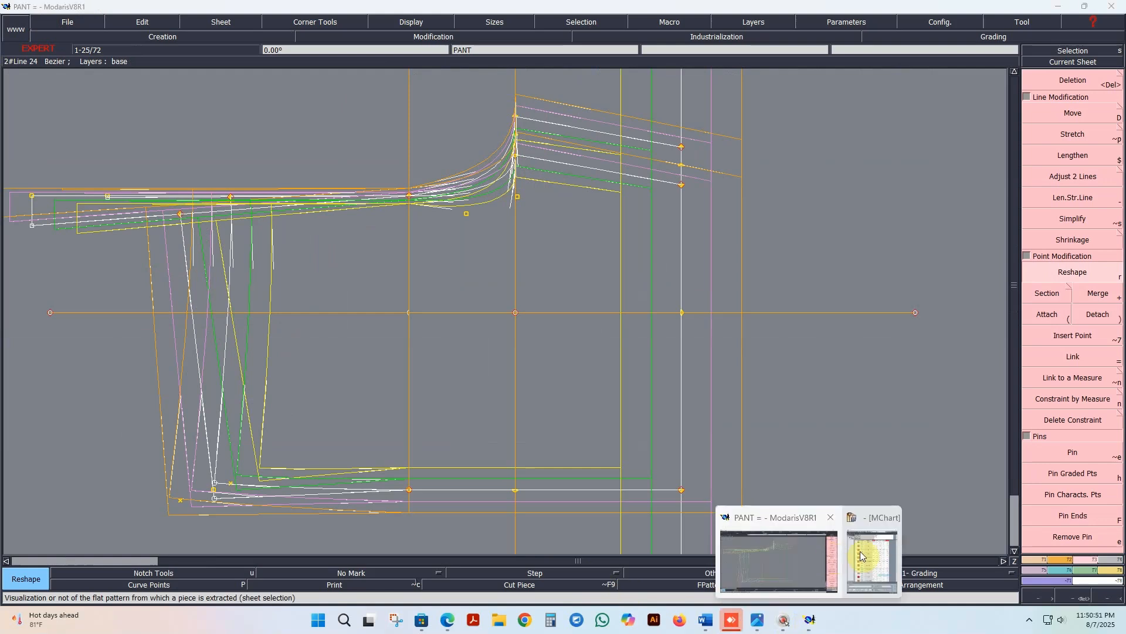
{"action": "left_click", "coordinate": [863, 516]}
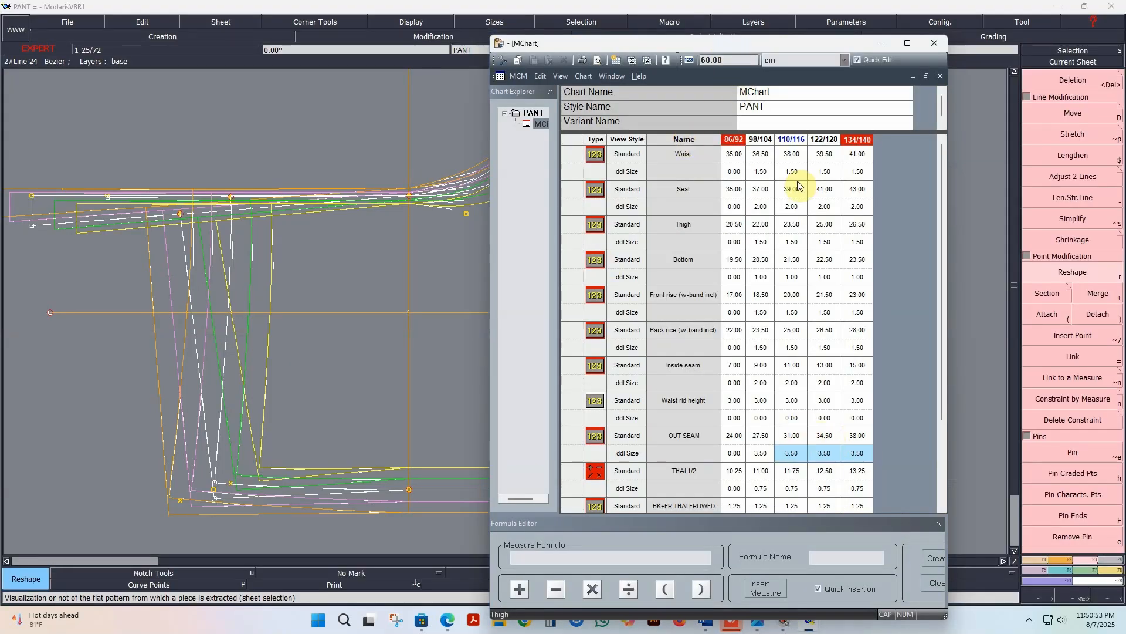
{"action": "left_click_drag", "start_coordinate": [813, 53], "coordinate": [921, 55]}
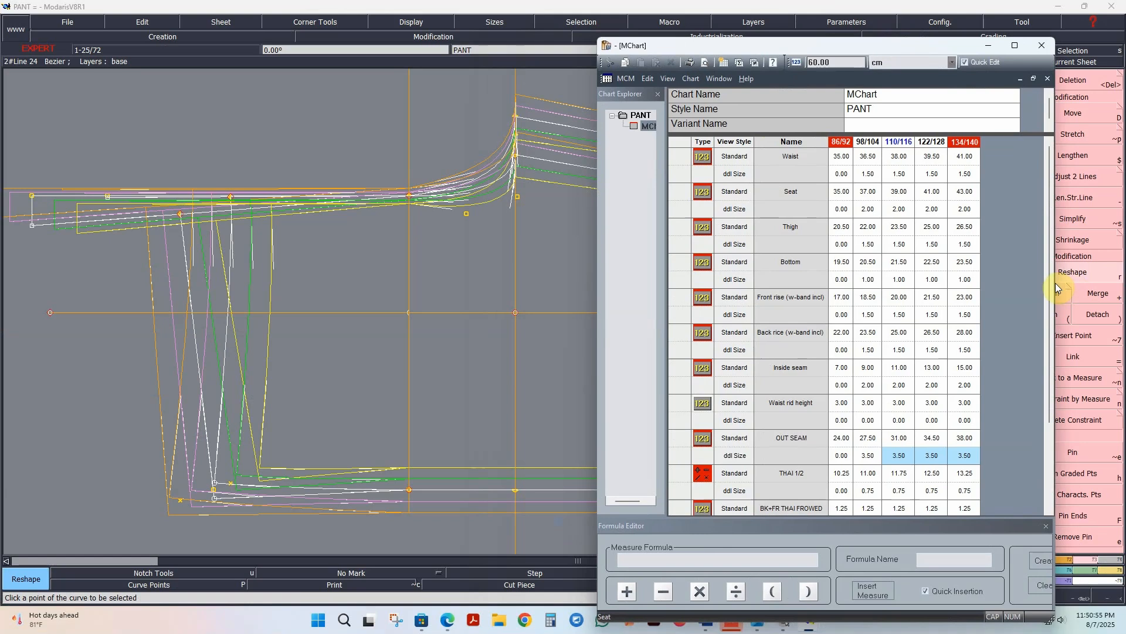
{"action": "left_click_drag", "start_coordinate": [1054, 287], "coordinate": [1008, 294]}
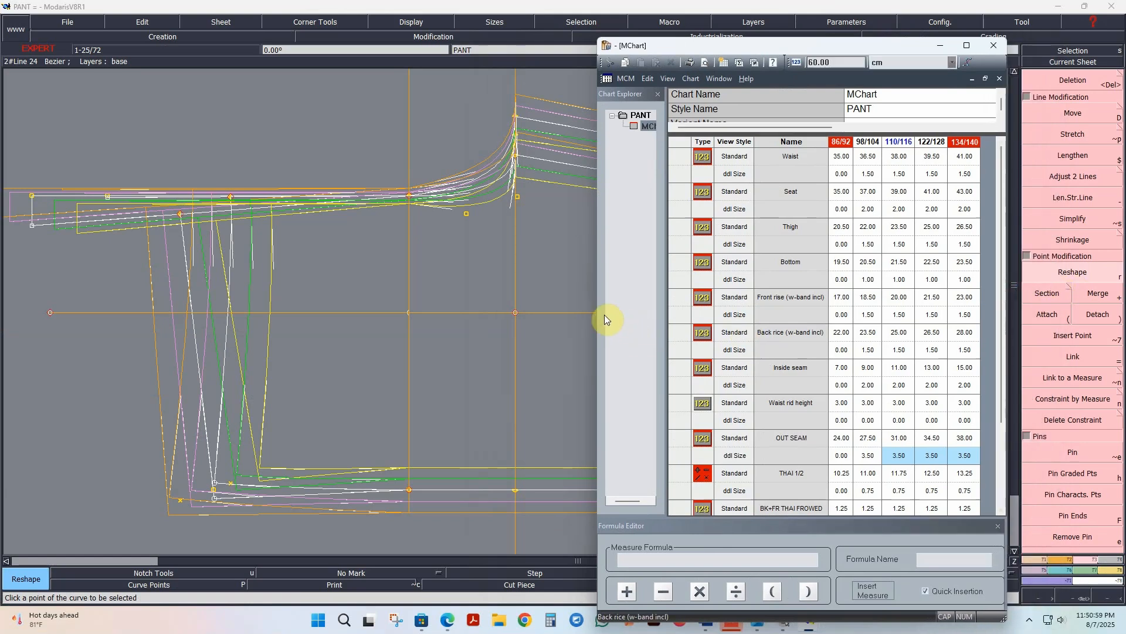
{"action": "left_click_drag", "start_coordinate": [596, 312], "coordinate": [606, 312]}
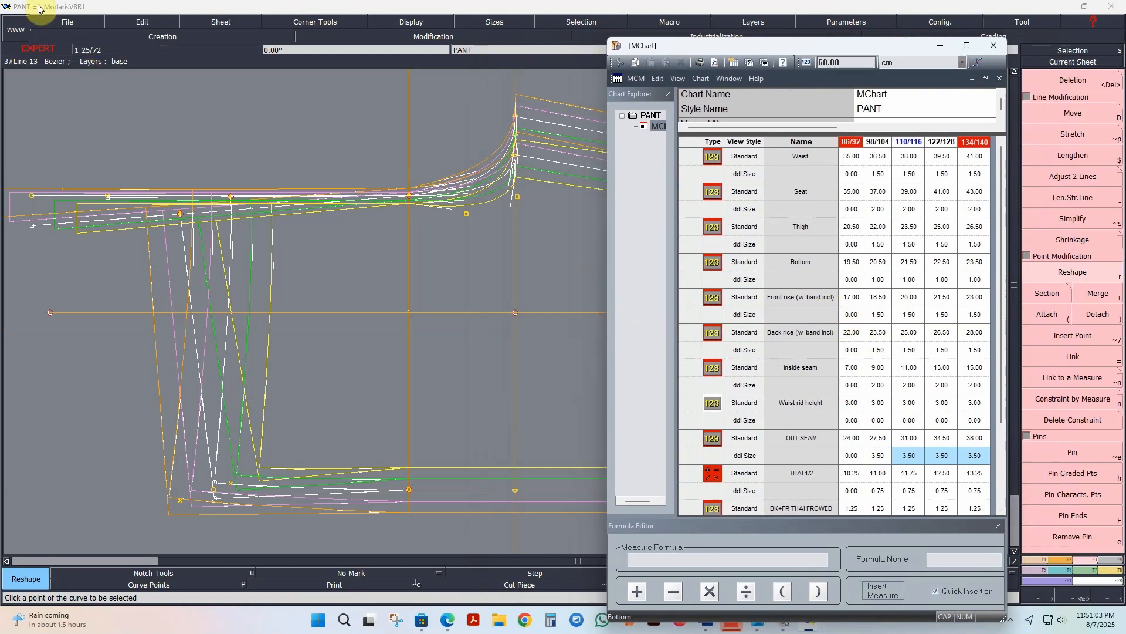
Step: Save the PANT model again with the measurement chart open, continuing past the anomalies report
{"action": "left_click", "coordinate": [68, 22]}
{"action": "left_click", "coordinate": [61, 71]}
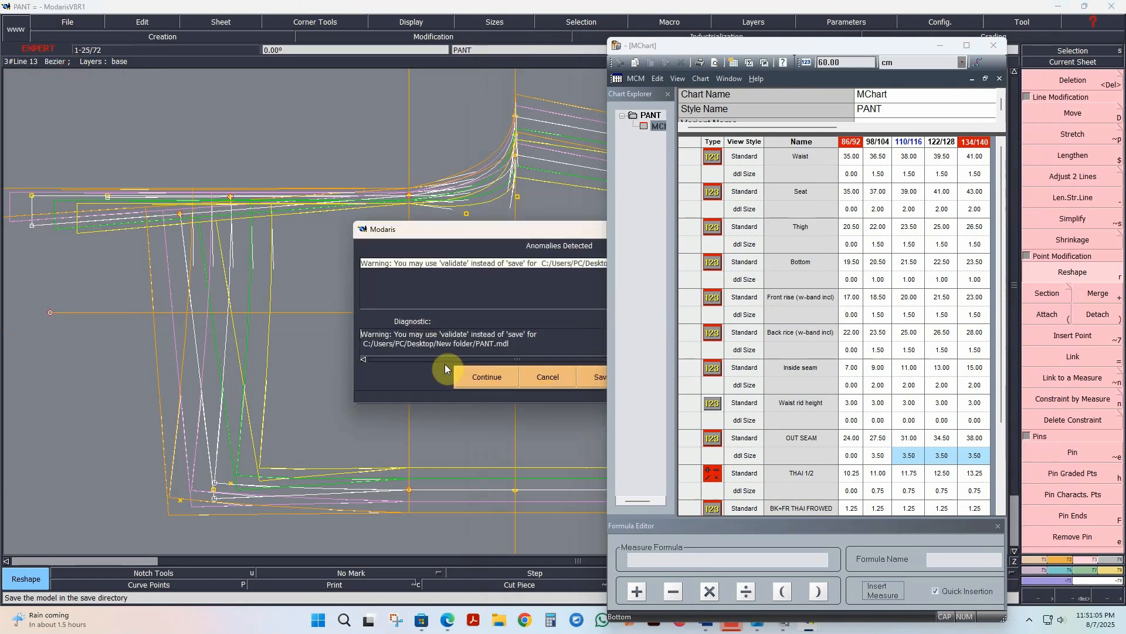
{"action": "left_click", "coordinate": [476, 381]}
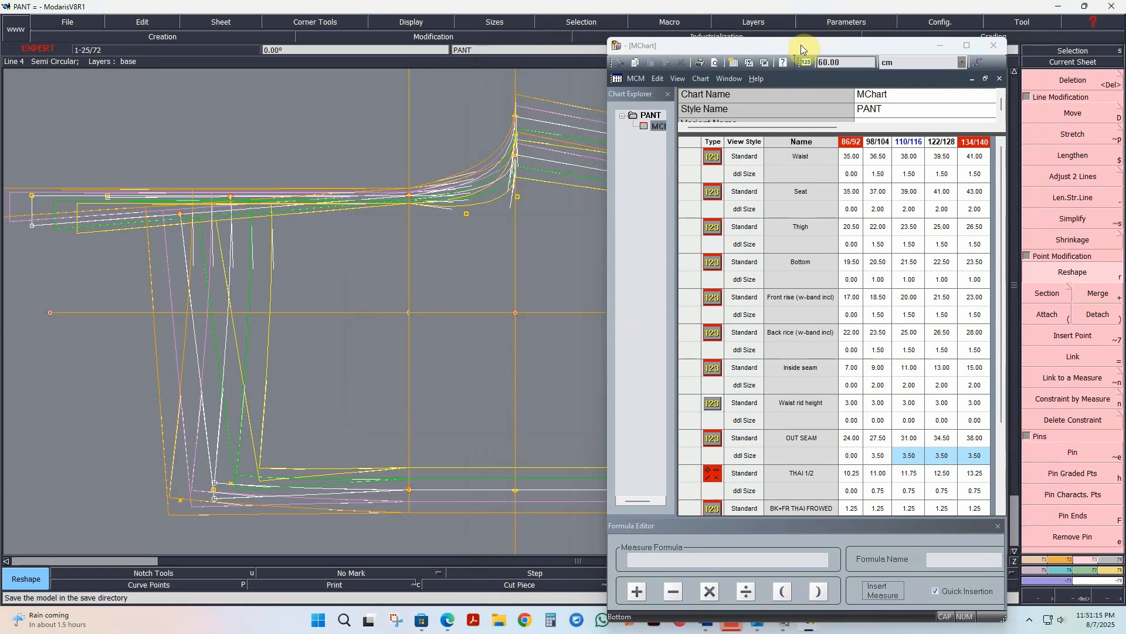
Step: Hide the curve handles and move the measurement chart farther off the draft, showing its last measurement rows
{"action": "left_click", "coordinate": [419, 24]}
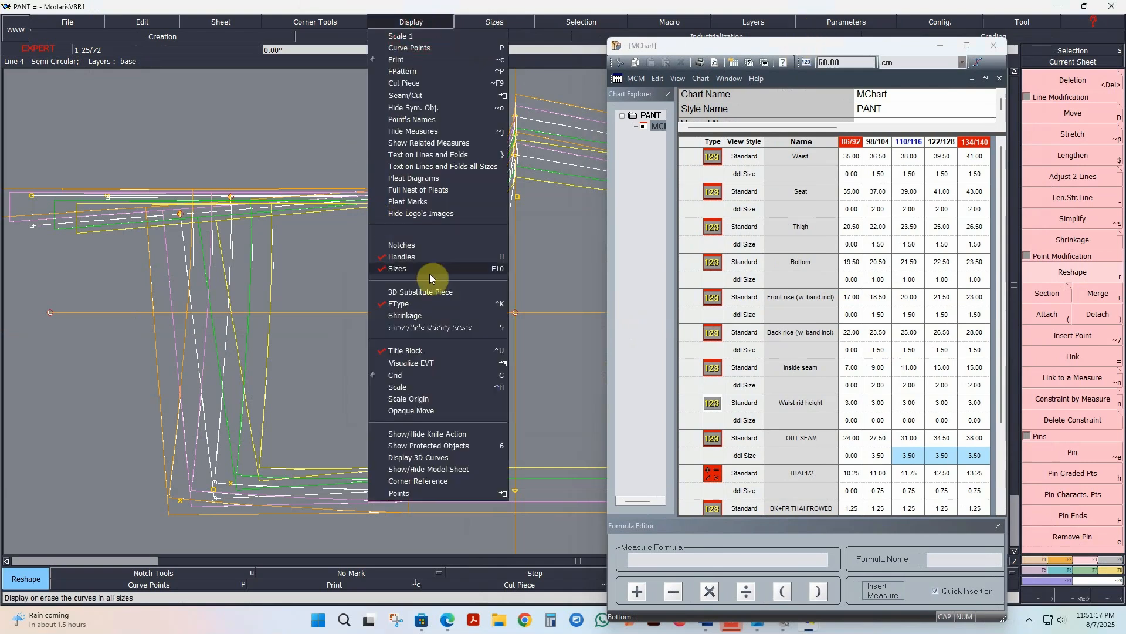
{"action": "left_click", "coordinate": [403, 254]}
{"action": "left_click_drag", "start_coordinate": [736, 45], "coordinate": [803, 29]}
{"action": "scroll", "coordinate": [844, 352], "scroll_direction": "down", "scroll_amount": 3}
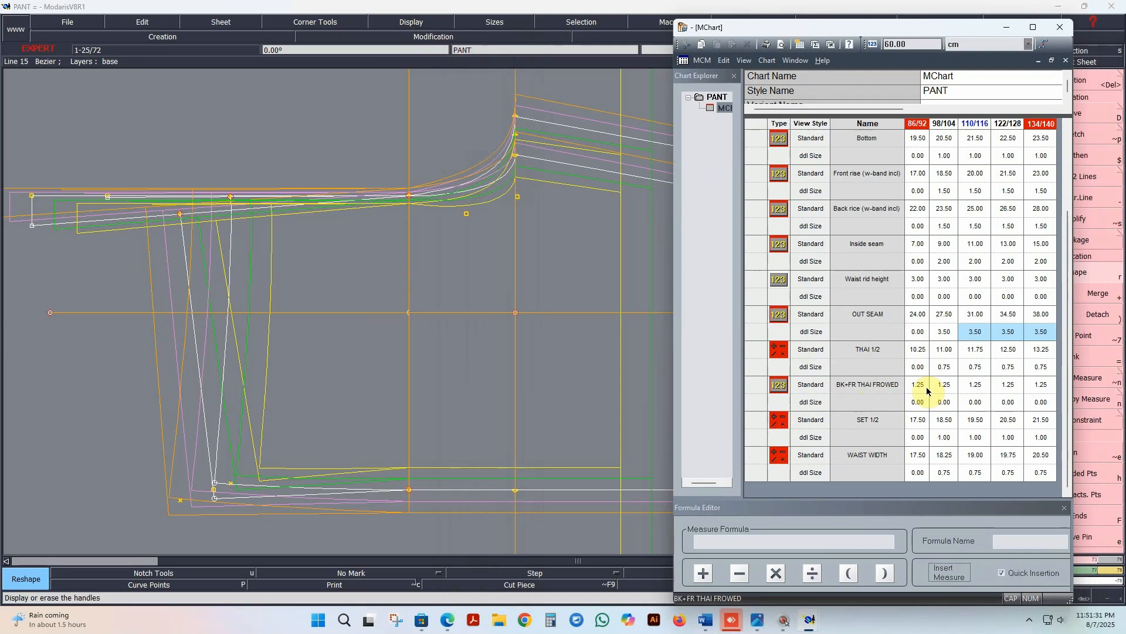
Step: Set the BK+FR THAI FROWED measurement to 2 cm for all five sizes
{"action": "left_click_drag", "start_coordinate": [924, 390], "coordinate": [1036, 390]}
{"action": "double_click", "coordinate": [1037, 389]}
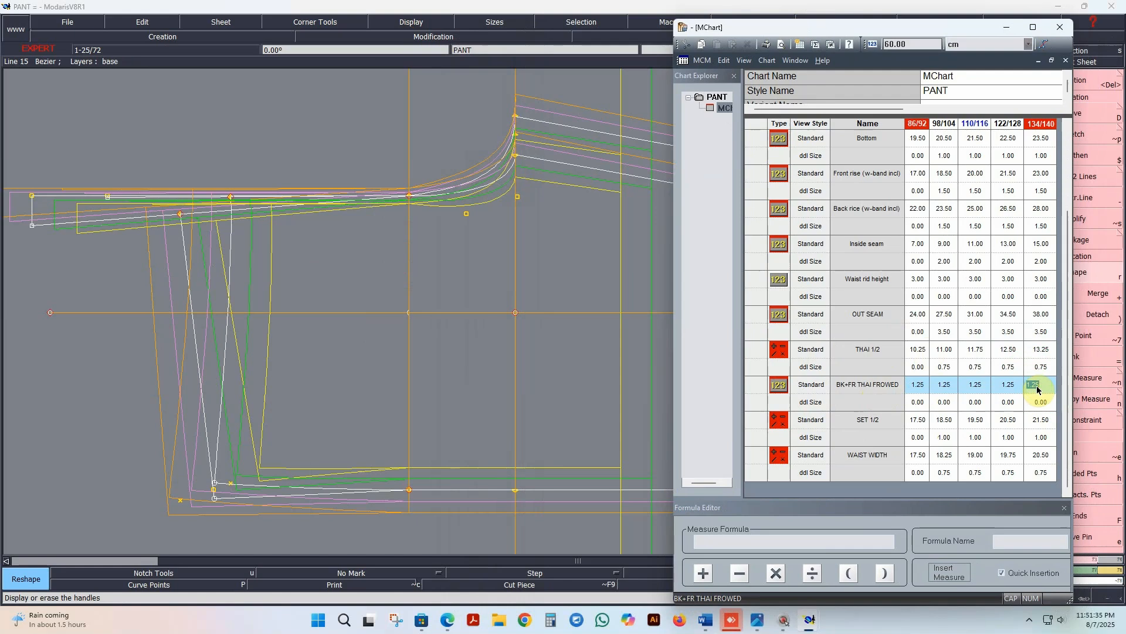
{"action": "key", "text": "Return"}
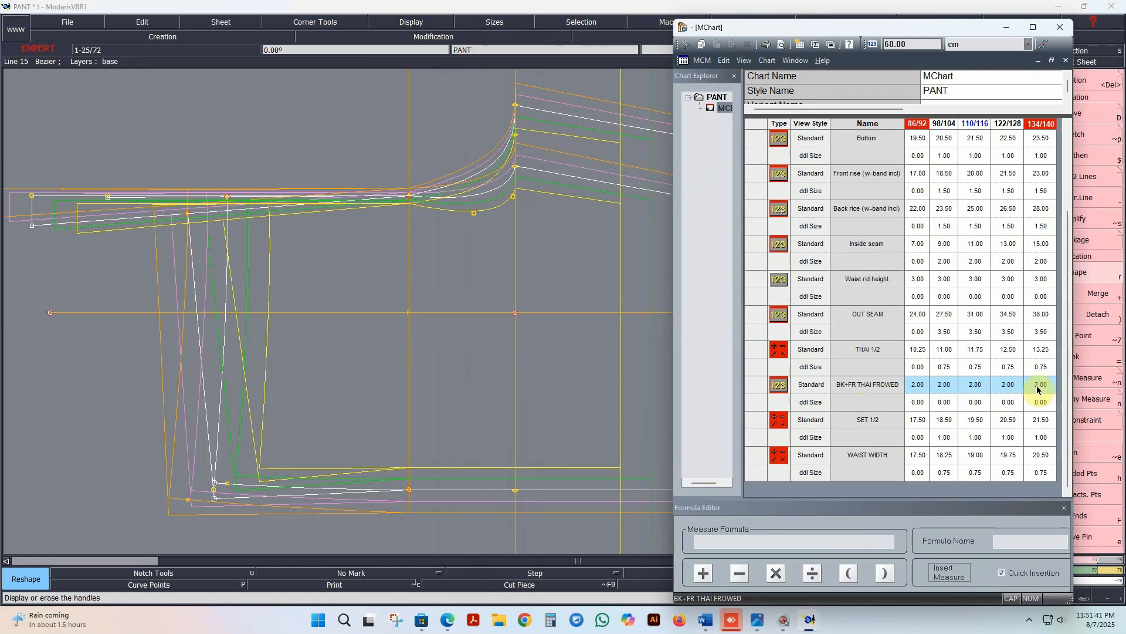
Step: Set the BK+FR THAI FROWED measurement to 1.5 cm for all five sizes
{"action": "left_click_drag", "start_coordinate": [917, 387], "coordinate": [1047, 392]}
{"action": "double_click", "coordinate": [1047, 391]}
{"action": "type", "text": "1.5"}
{"action": "key", "text": "Return"}
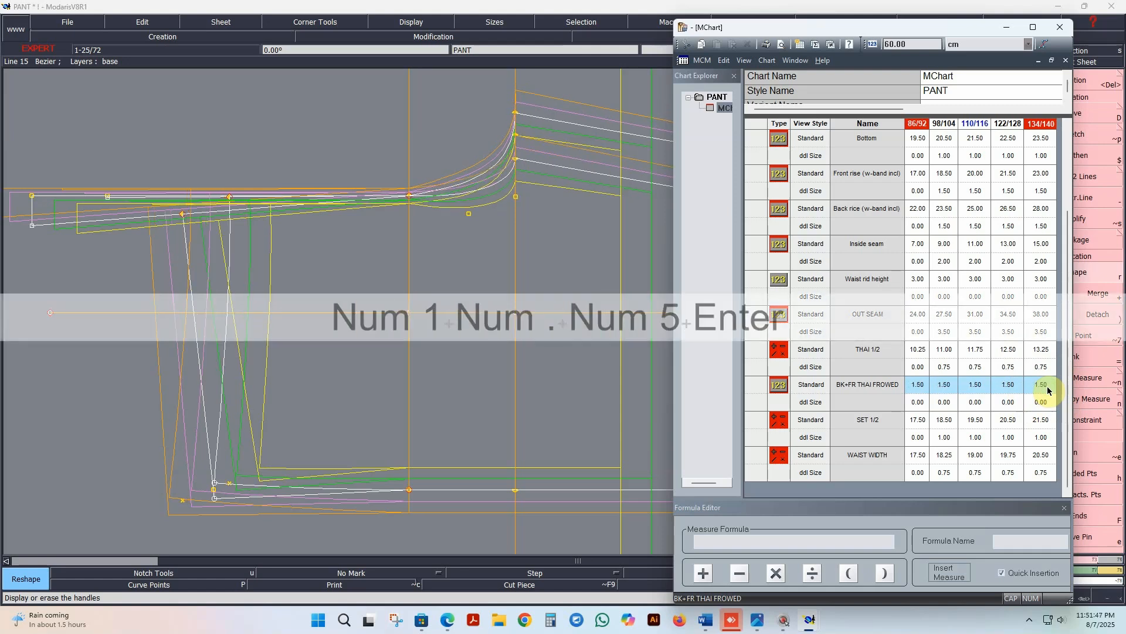
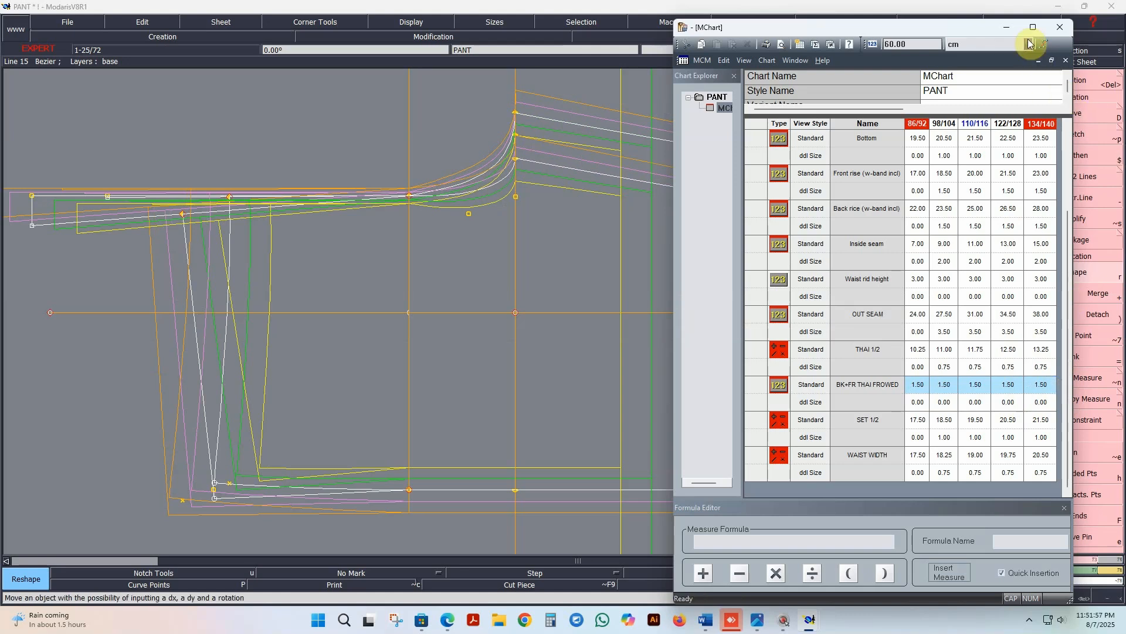
Step: Set the BK+FR THAI FROWED measurement to 1.25 cm for all five sizes
{"action": "left_click_drag", "start_coordinate": [924, 387], "coordinate": [1035, 386]}
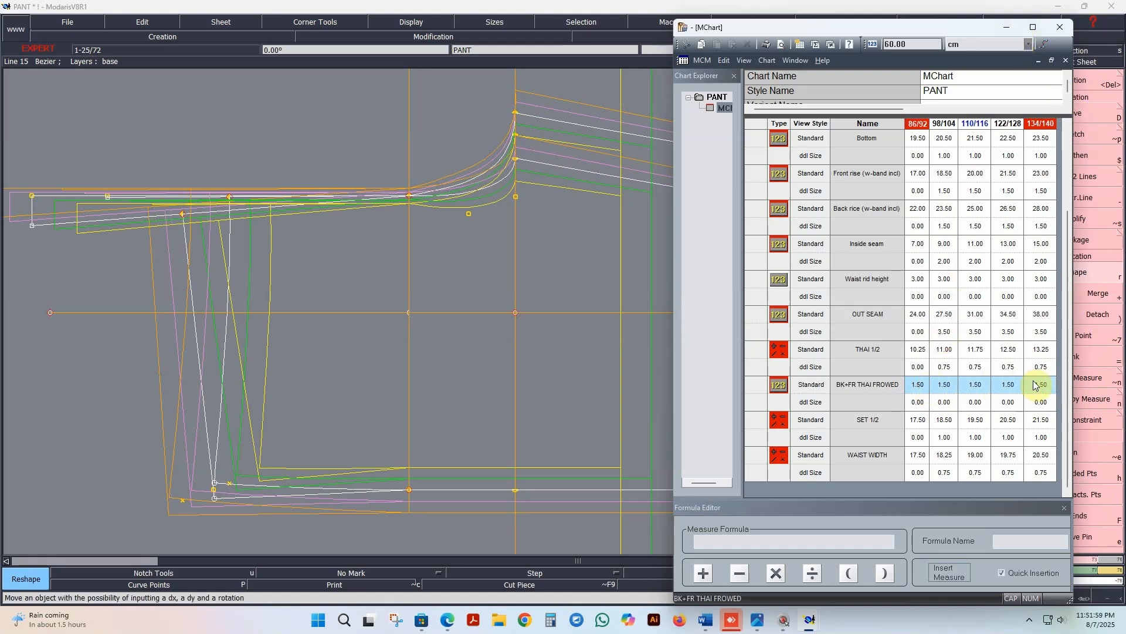
{"action": "left_click", "coordinate": [1047, 386]}
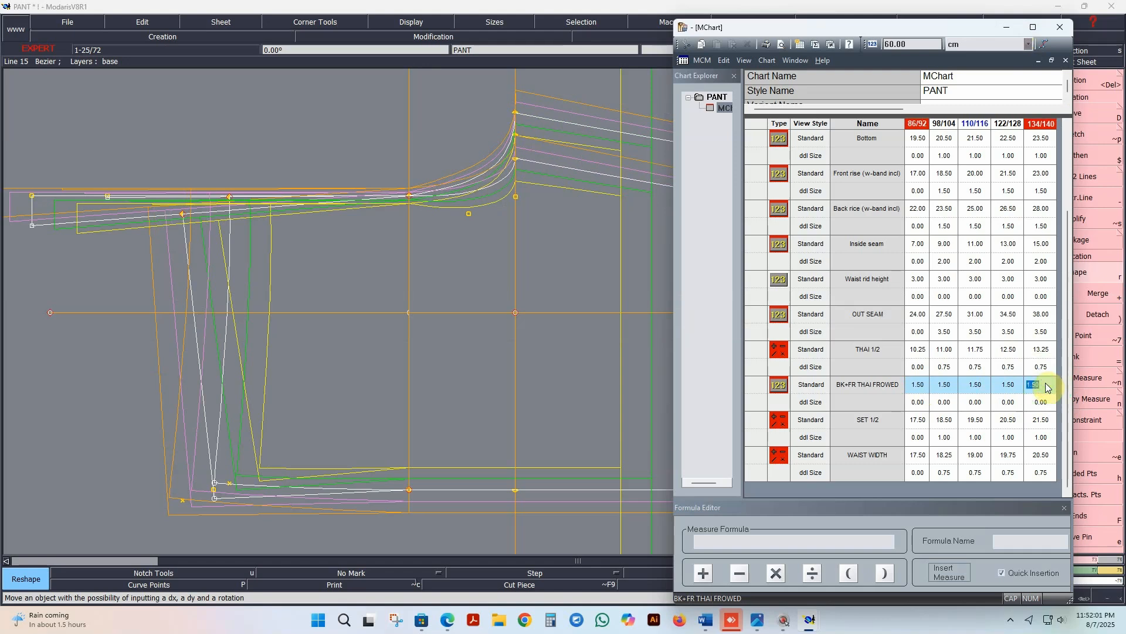
{"action": "type", "text": "1.25"}
{"action": "key", "text": "Return"}
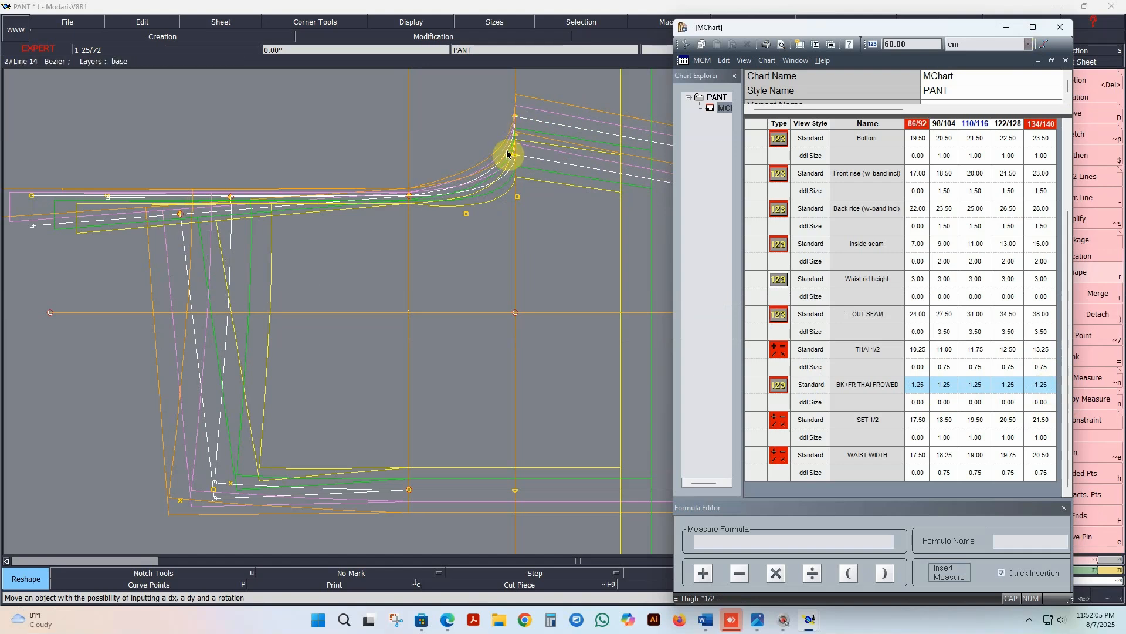
Step: Display the curve handles at the crotch curves and shift the measurement chart so the modification commands are accessible
{"action": "scroll", "coordinate": [331, 339], "scroll_direction": "down", "scroll_amount": 1}
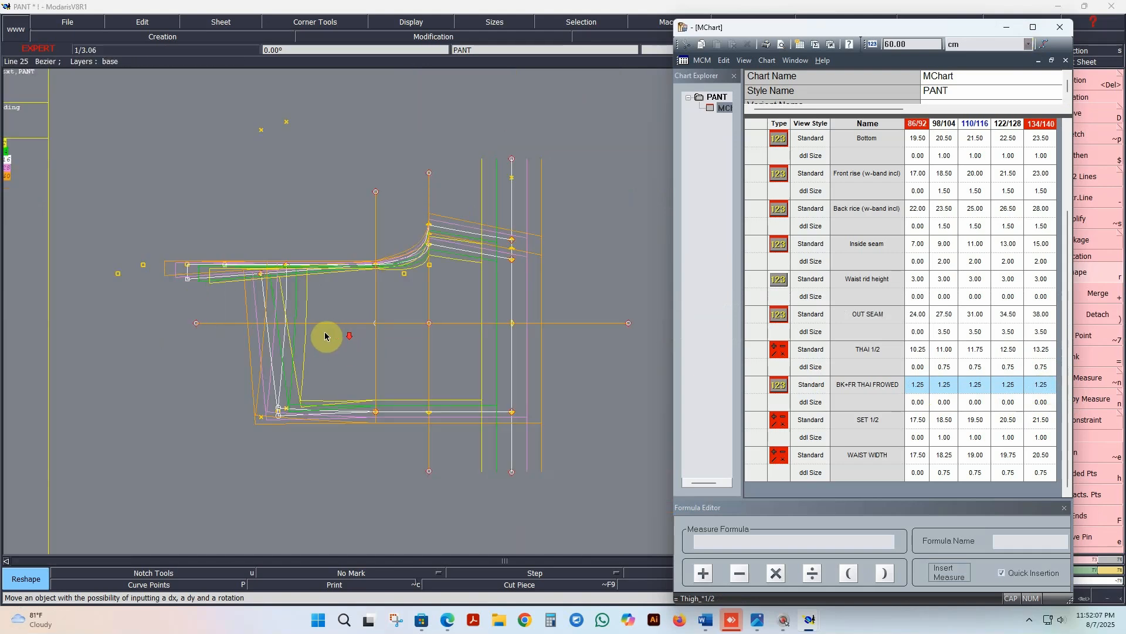
{"action": "scroll", "coordinate": [419, 328], "scroll_direction": "up", "scroll_amount": 1}
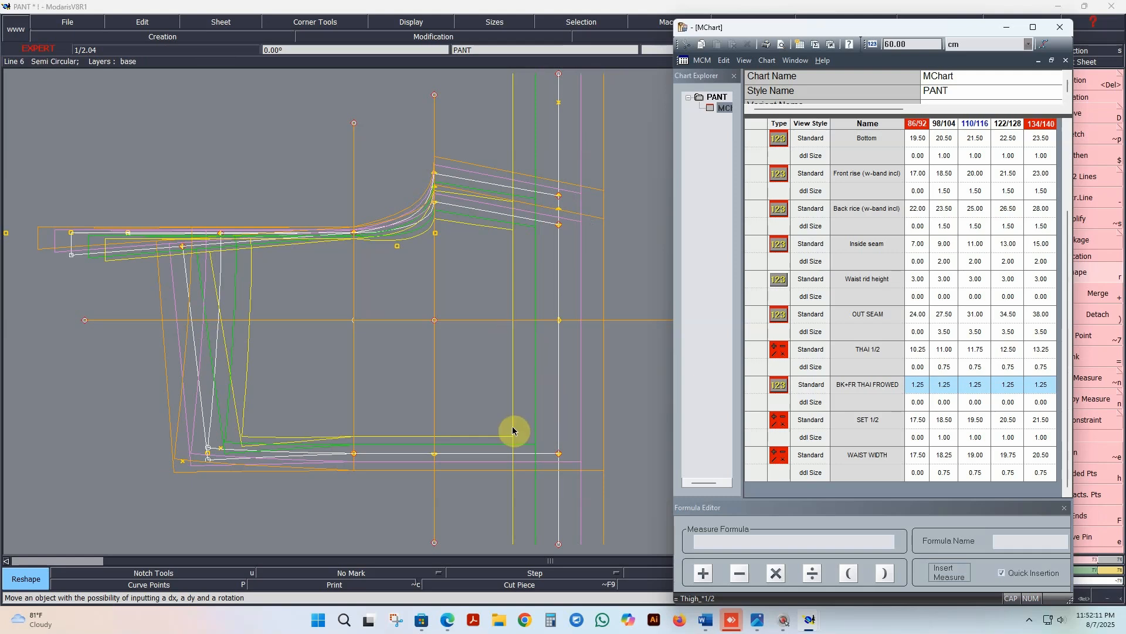
{"action": "scroll", "coordinate": [403, 203], "scroll_direction": "up", "scroll_amount": 2}
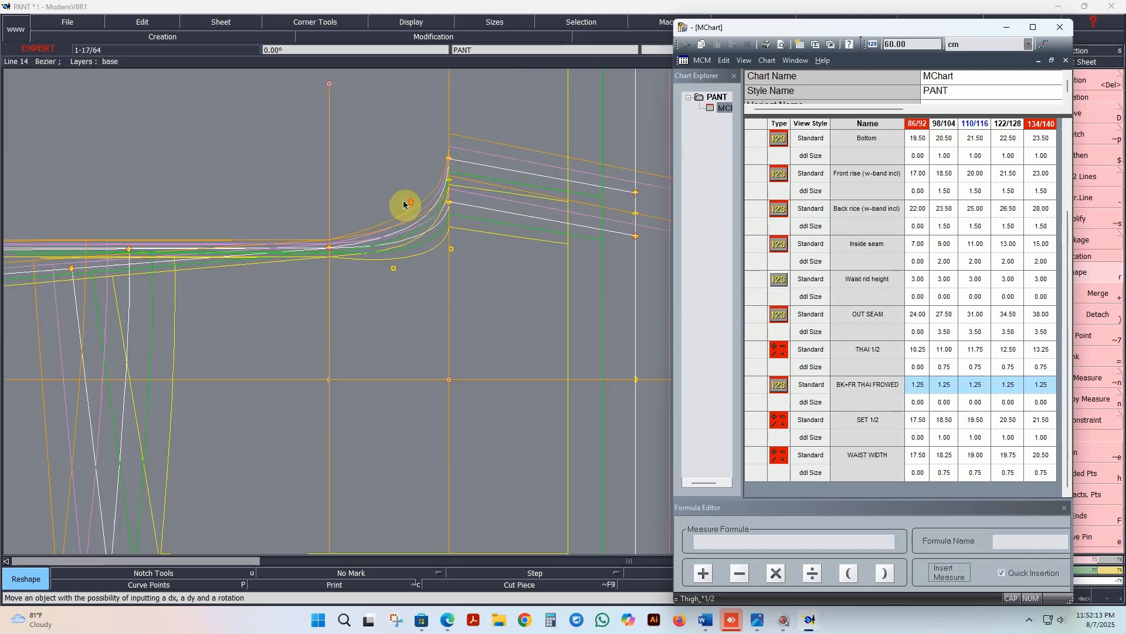
{"action": "scroll", "coordinate": [417, 291], "scroll_direction": "up", "scroll_amount": 1}
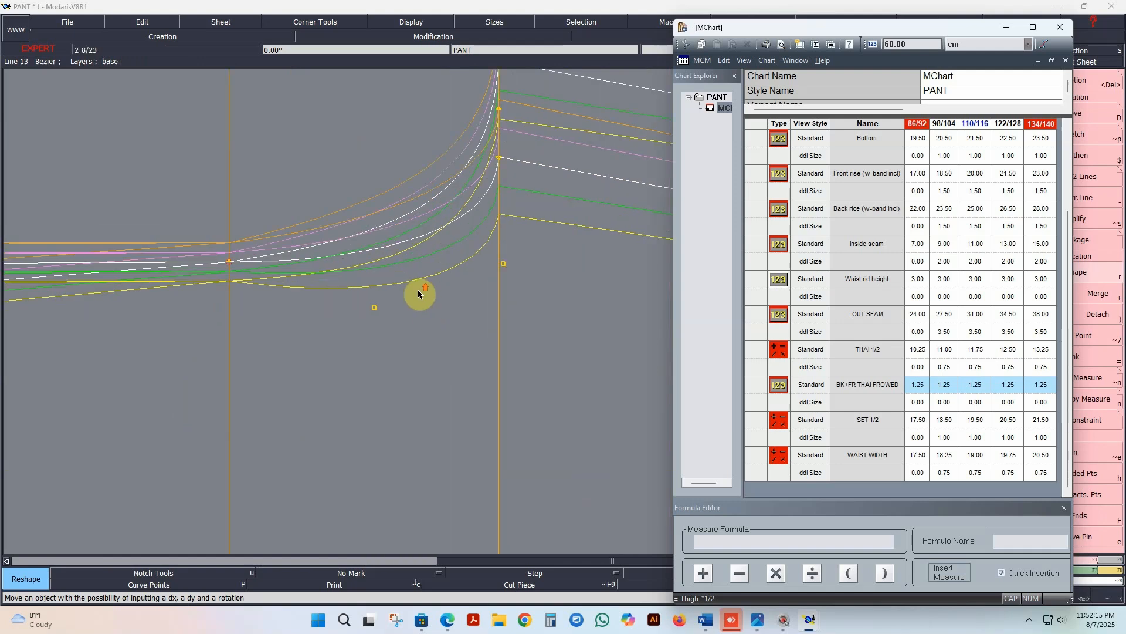
{"action": "left_click", "coordinate": [410, 22]}
{"action": "left_click", "coordinate": [401, 261]}
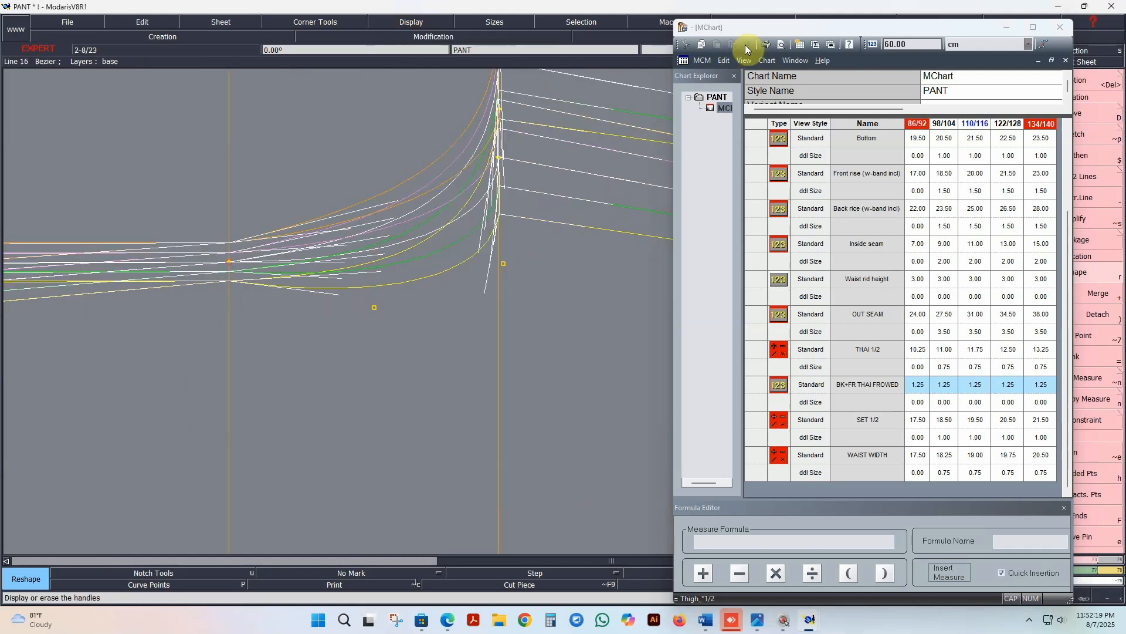
{"action": "left_click_drag", "start_coordinate": [808, 26], "coordinate": [753, 27]}
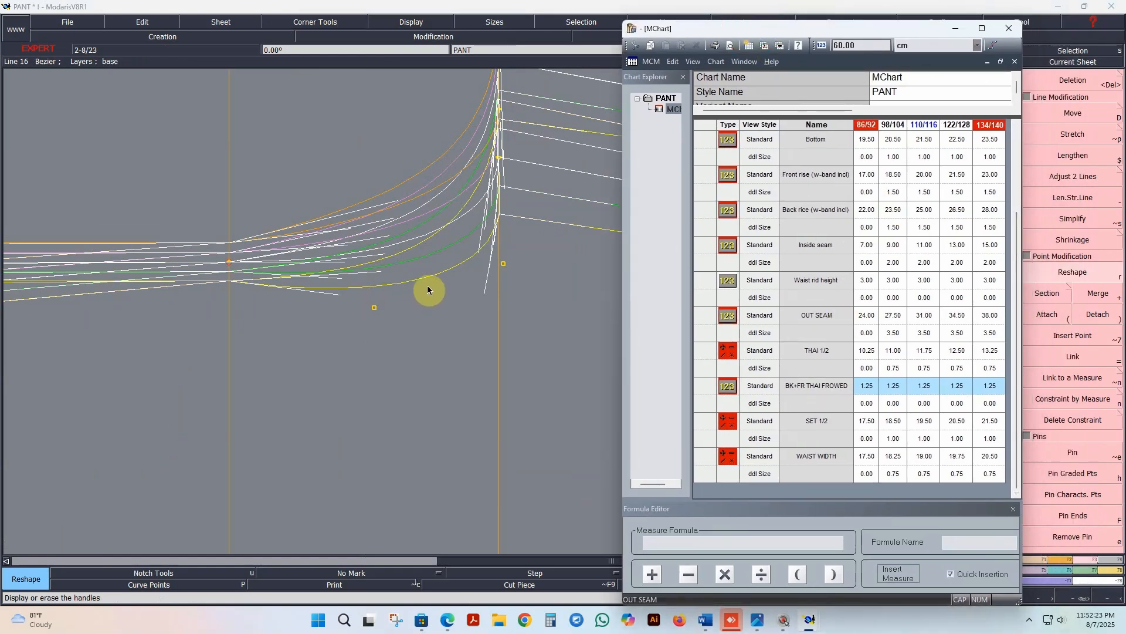
Step: Hide the graded sizes so that only the base size 110/116 is displayed
{"action": "key", "text": "F10"}
{"action": "key", "text": "F9"}
{"action": "key", "text": "F12"}
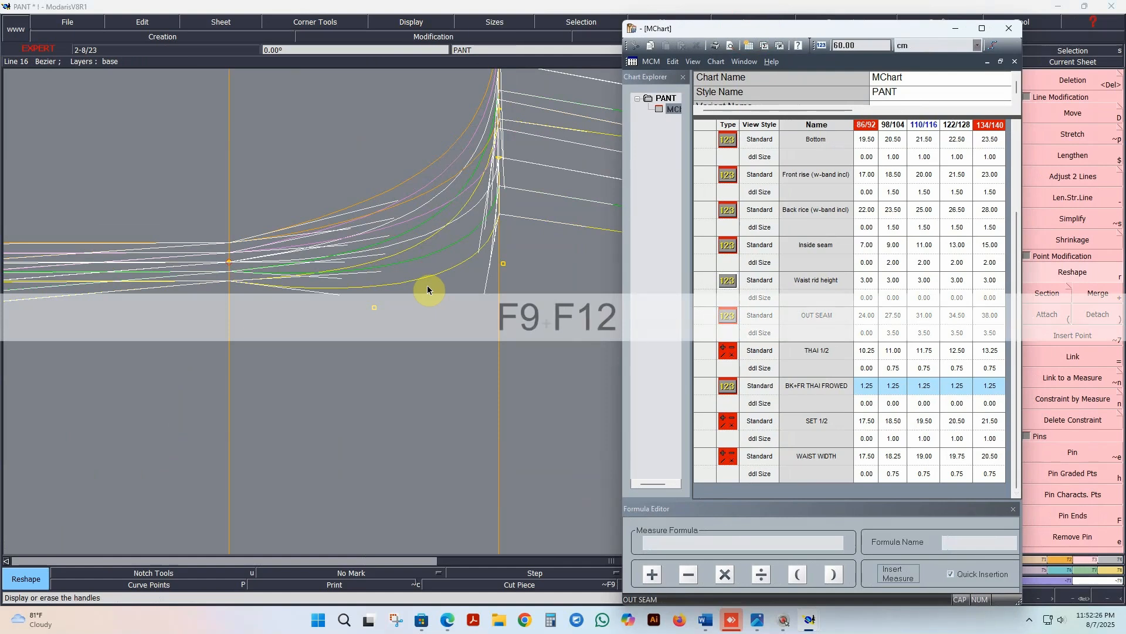
{"action": "left_click", "coordinate": [409, 369]}
{"action": "key", "text": "F12"}
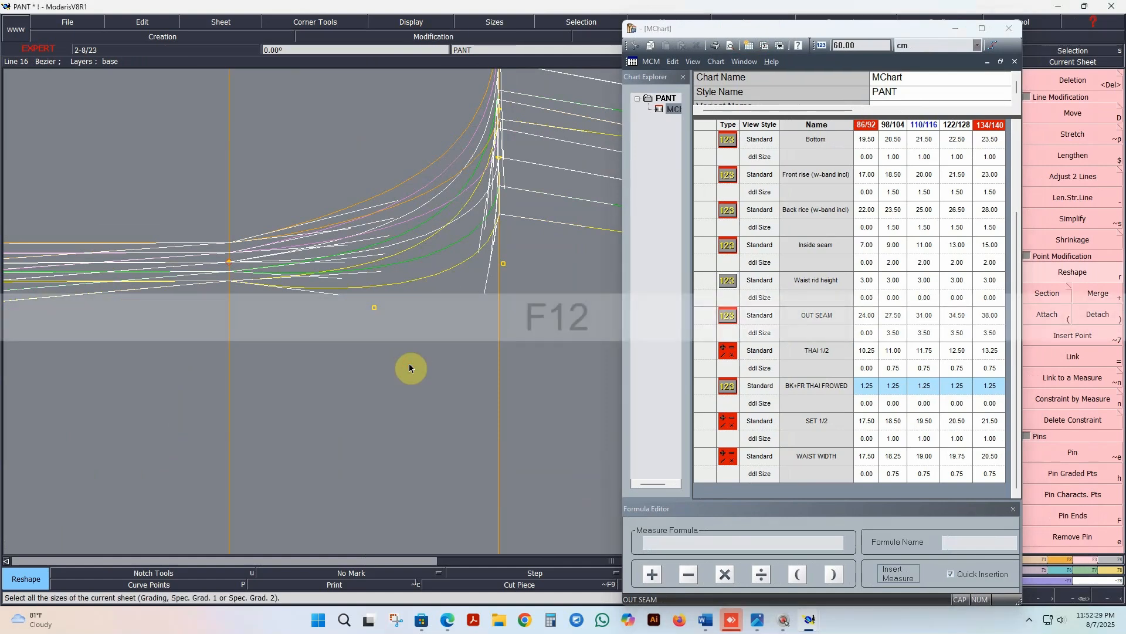
{"action": "key", "text": "F10"}
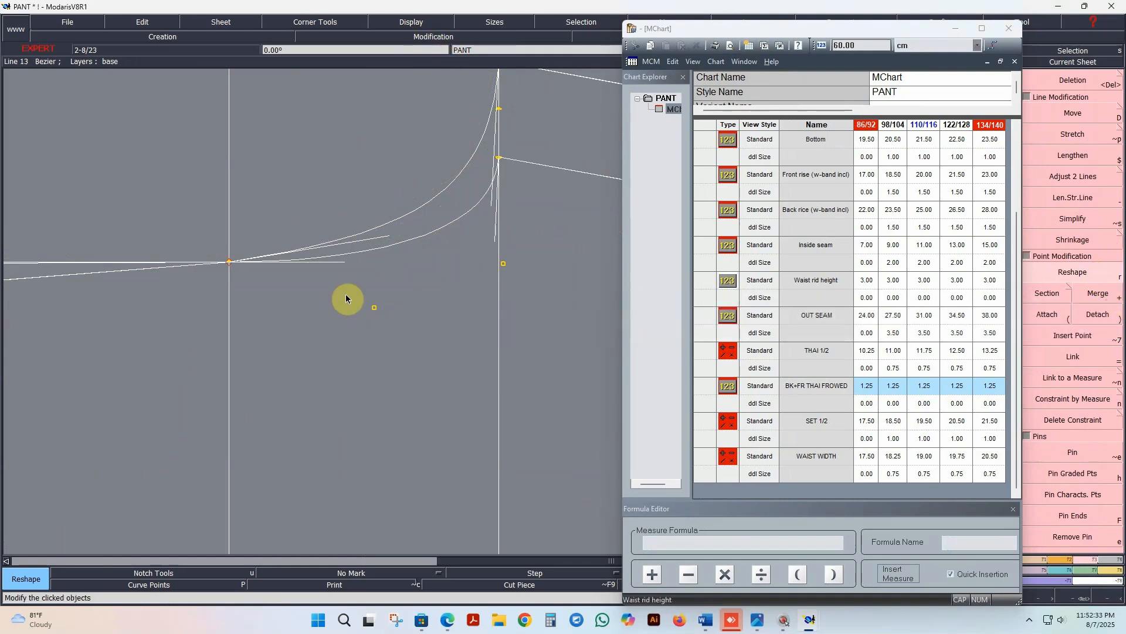
Step: Reshape the lower crotch curve by lengthening its inseam-side handle and adjusting the handle at its upper end
{"action": "left_click_drag", "start_coordinate": [344, 268], "coordinate": [413, 264]}
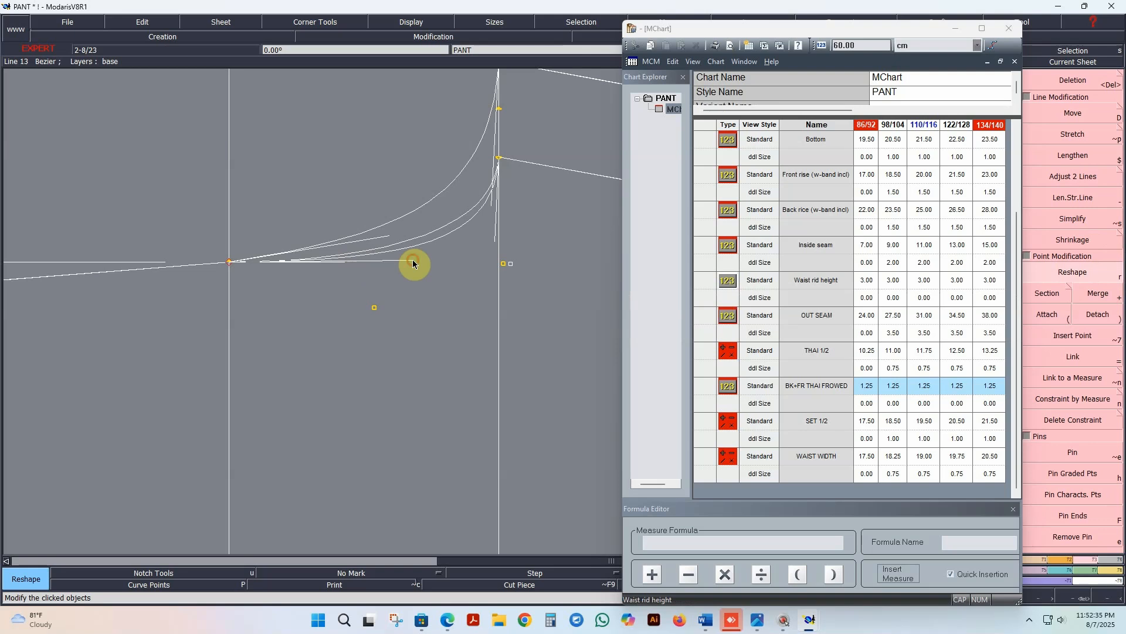
{"action": "left_click", "coordinate": [491, 204]}
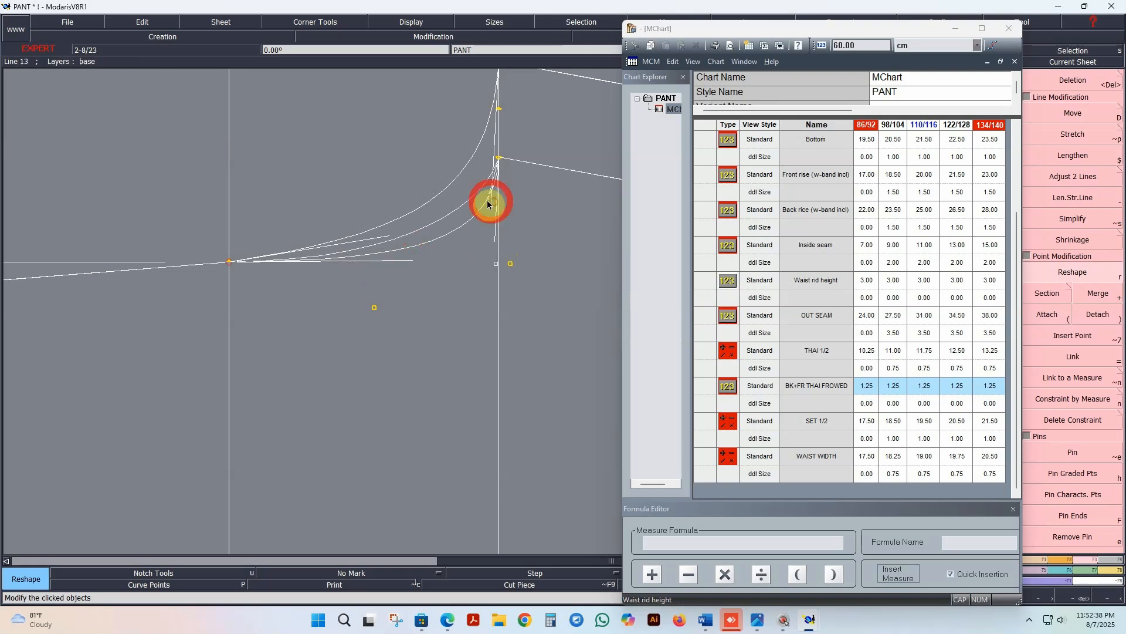
{"action": "left_click", "coordinate": [497, 247]}
{"action": "left_click", "coordinate": [413, 261]}
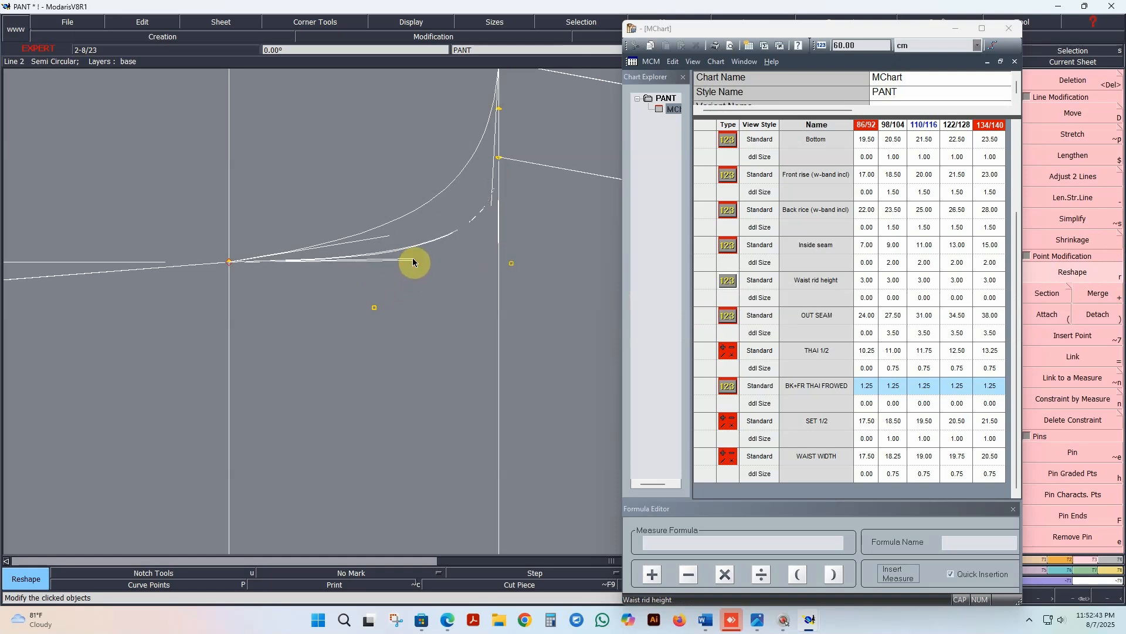
Step: Reshape the upper crotch curve by slightly lengthening its inseam-side handle and adjusting its rise-side handle
{"action": "left_click", "coordinate": [365, 239]}
{"action": "left_click", "coordinate": [404, 233]}
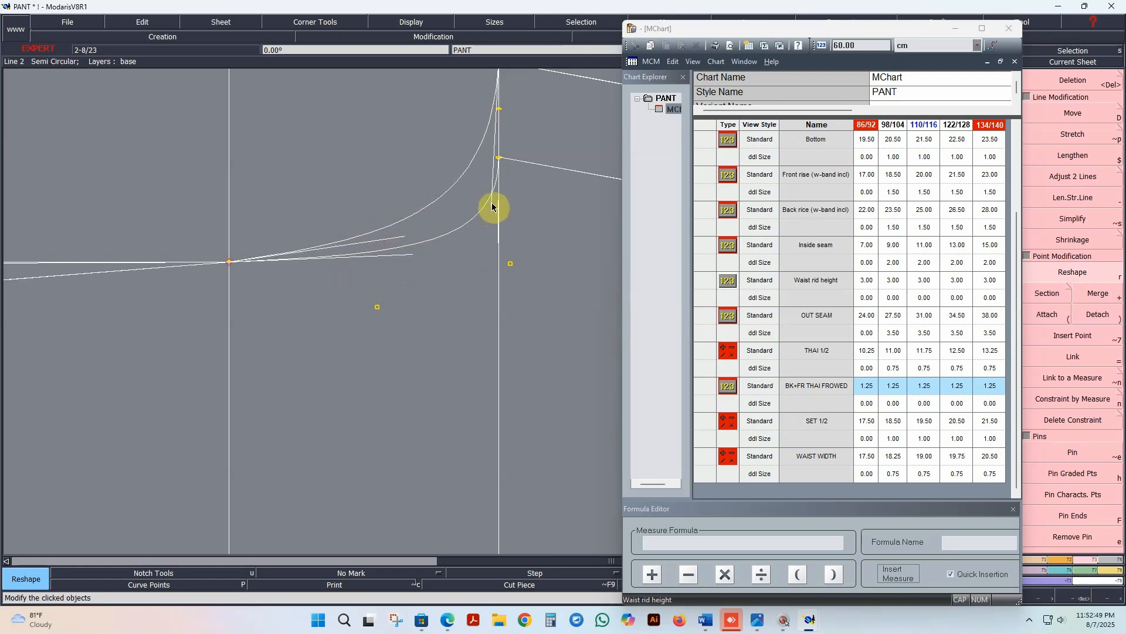
{"action": "left_click", "coordinate": [496, 184]}
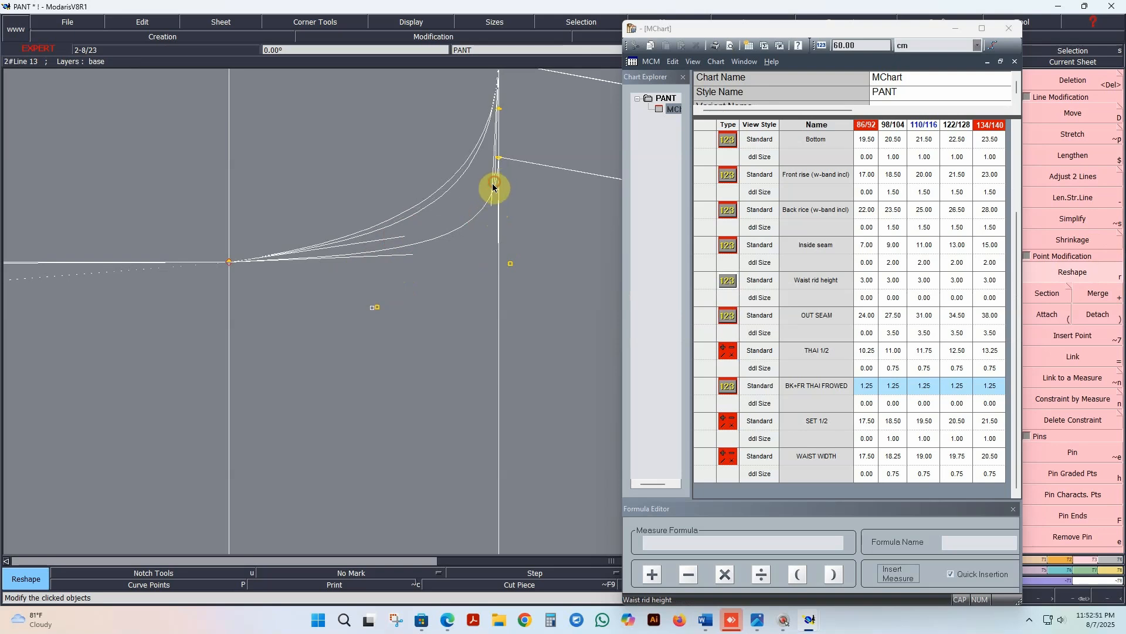
Step: Examine the reshaped crotch curves and the hem, inseam and side seam lines of the base-size draft
{"action": "scroll", "coordinate": [440, 248], "scroll_direction": "down", "scroll_amount": 2}
{"action": "scroll", "coordinate": [379, 254], "scroll_direction": "down", "scroll_amount": 1}
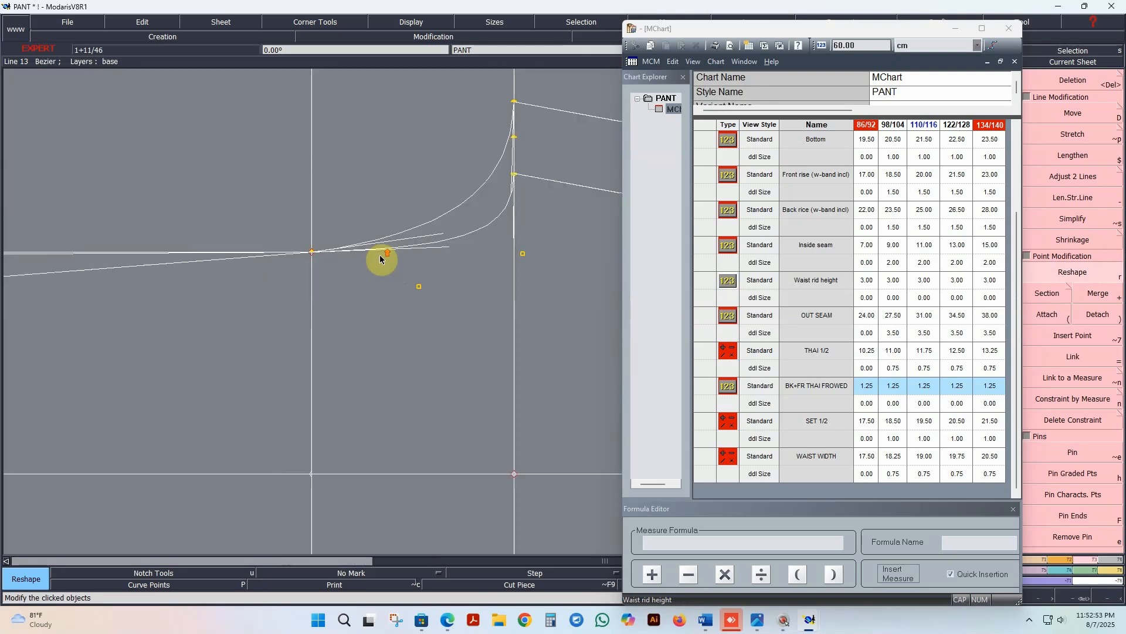
{"action": "scroll", "coordinate": [247, 290], "scroll_direction": "down", "scroll_amount": 2}
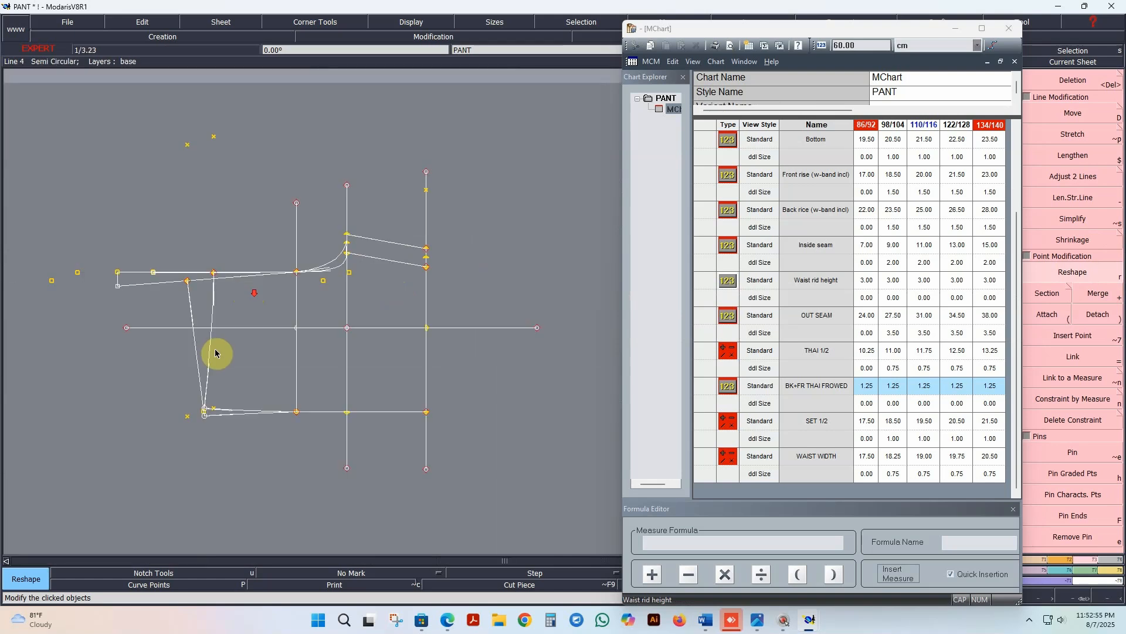
{"action": "scroll", "coordinate": [220, 430], "scroll_direction": "up", "scroll_amount": 3}
{"action": "scroll", "coordinate": [220, 432], "scroll_direction": "up", "scroll_amount": 2}
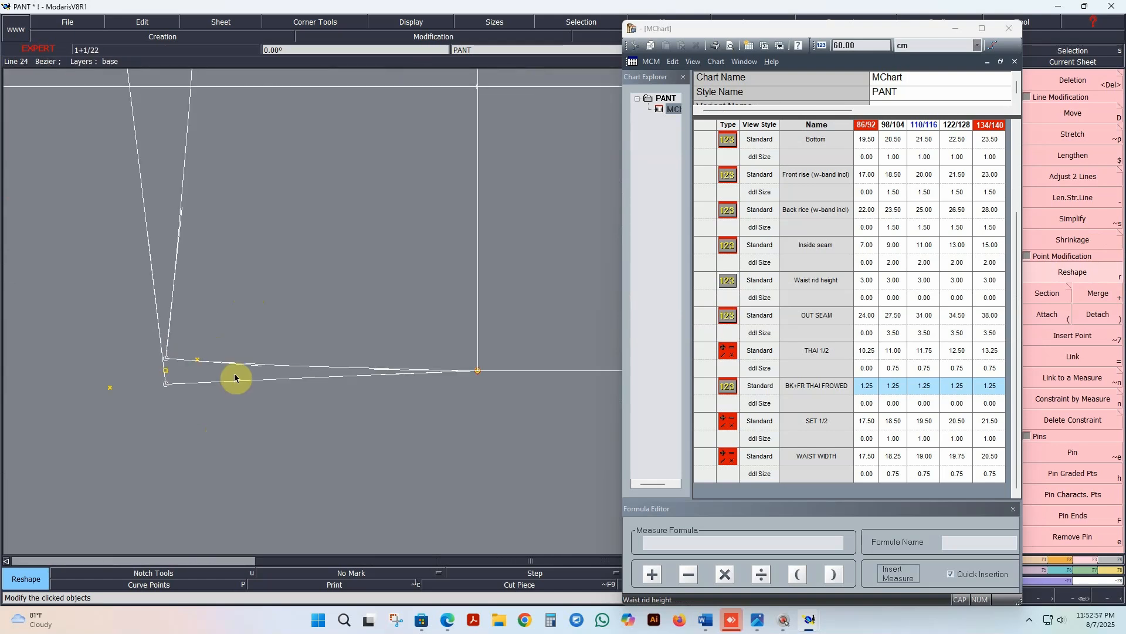
{"action": "scroll", "coordinate": [238, 373], "scroll_direction": "up", "scroll_amount": 1}
{"action": "scroll", "coordinate": [233, 375], "scroll_direction": "down", "scroll_amount": 2}
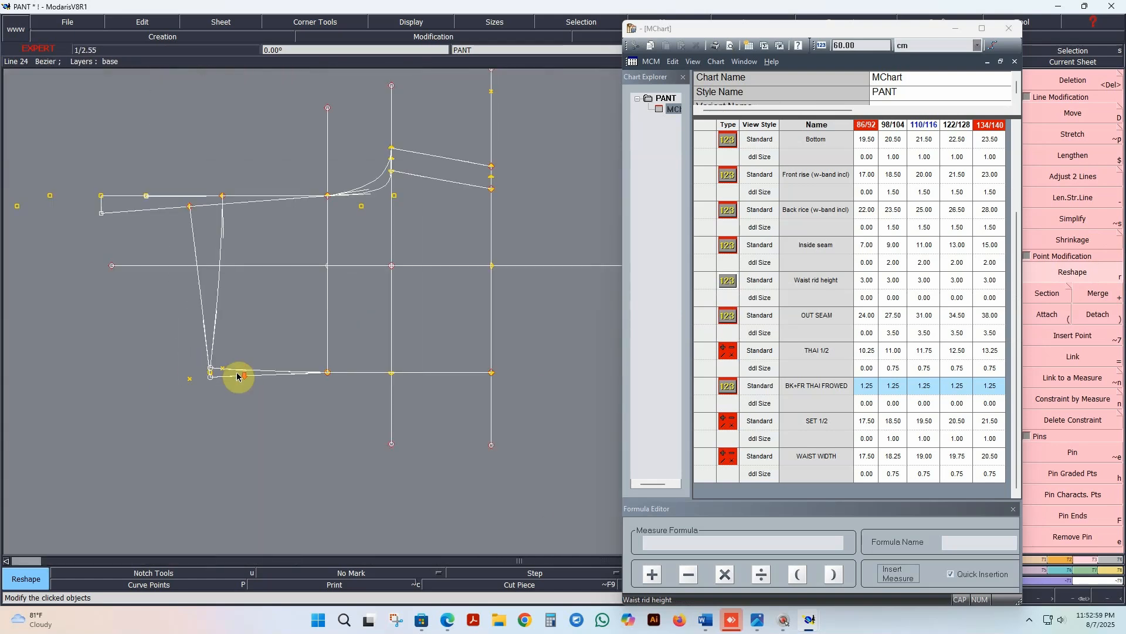
{"action": "scroll", "coordinate": [284, 294], "scroll_direction": "down", "scroll_amount": 1}
{"action": "scroll", "coordinate": [285, 296], "scroll_direction": "up", "scroll_amount": 2}
{"action": "scroll", "coordinate": [246, 382], "scroll_direction": "down", "scroll_amount": 3}
{"action": "scroll", "coordinate": [237, 398], "scroll_direction": "up", "scroll_amount": 4}
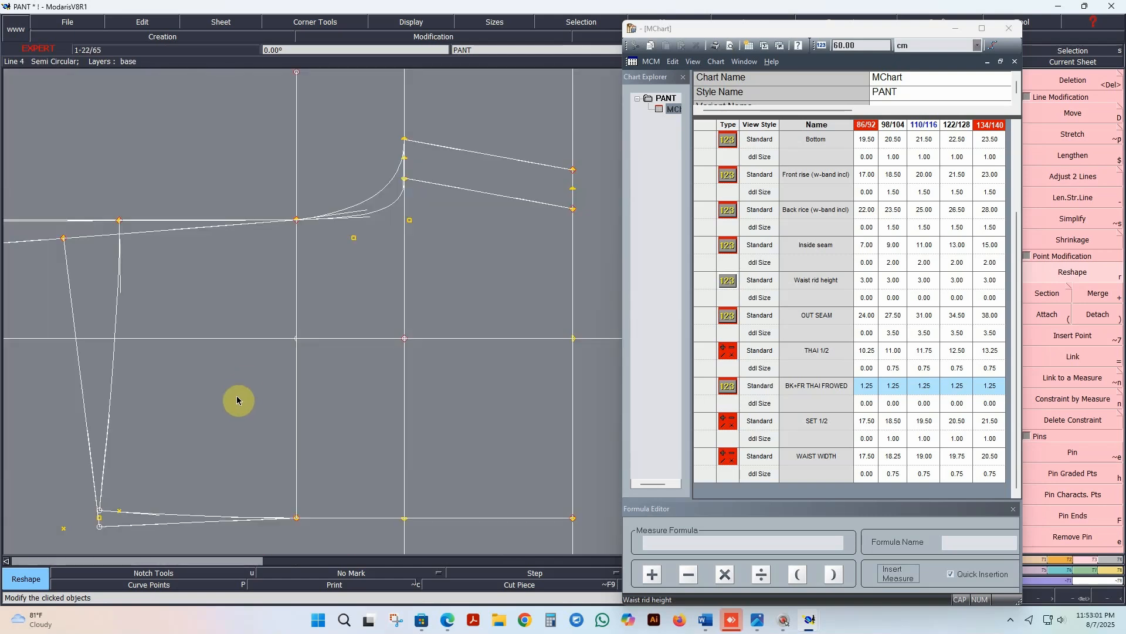
{"action": "scroll", "coordinate": [245, 394], "scroll_direction": "down", "scroll_amount": 2}
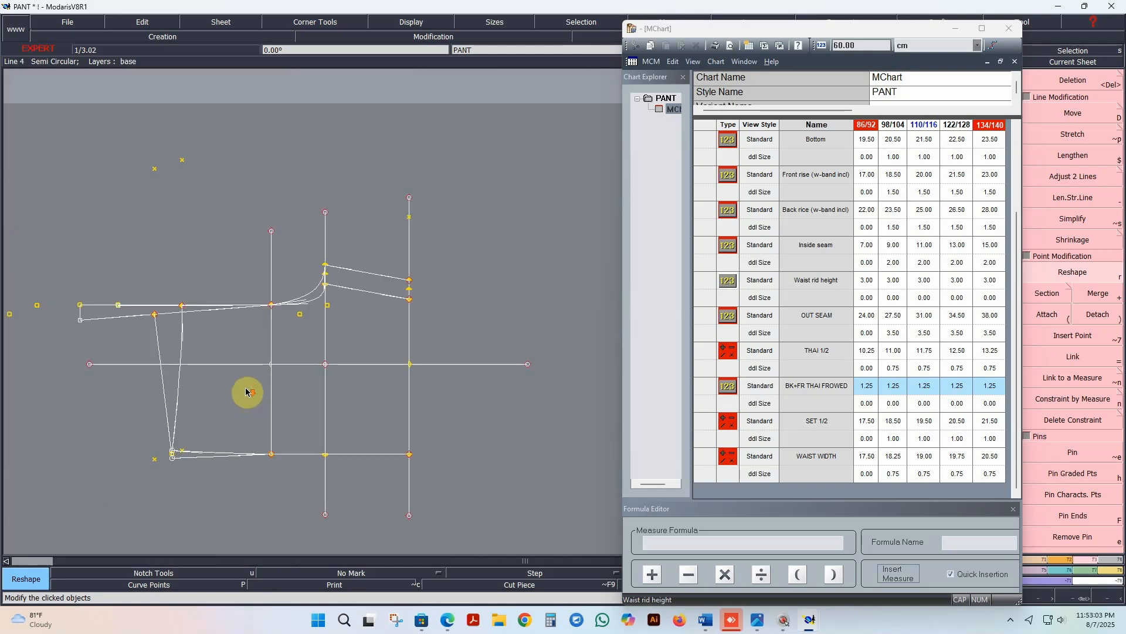
{"action": "scroll", "coordinate": [241, 395], "scroll_direction": "up", "scroll_amount": 1}
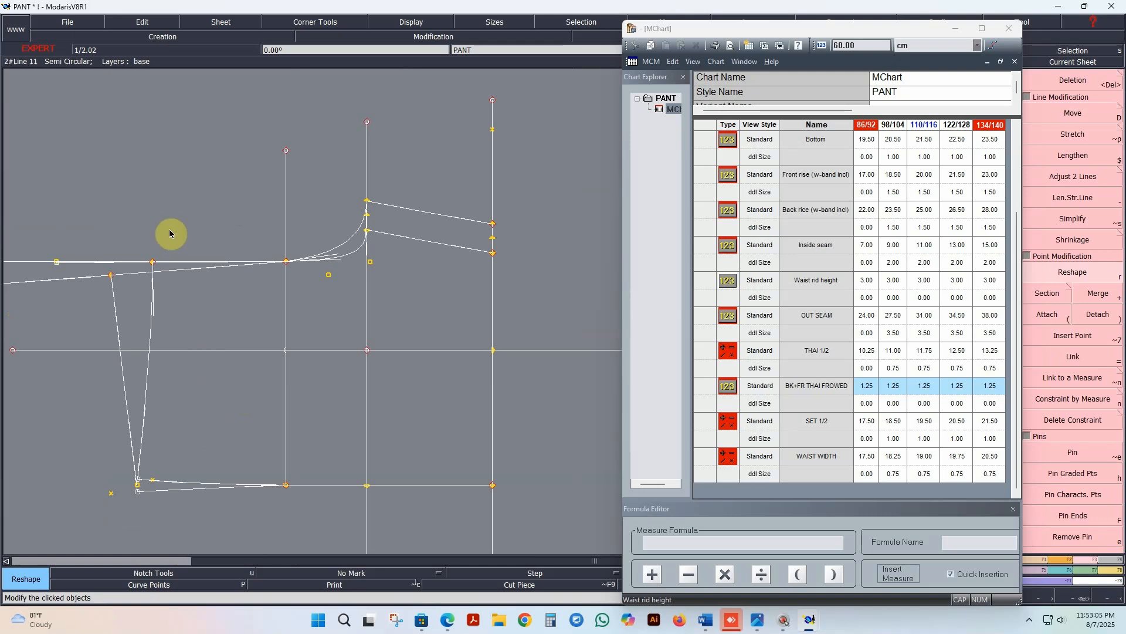
{"action": "scroll", "coordinate": [307, 279], "scroll_direction": "down", "scroll_amount": 1}
{"action": "scroll", "coordinate": [154, 276], "scroll_direction": "up", "scroll_amount": 3}
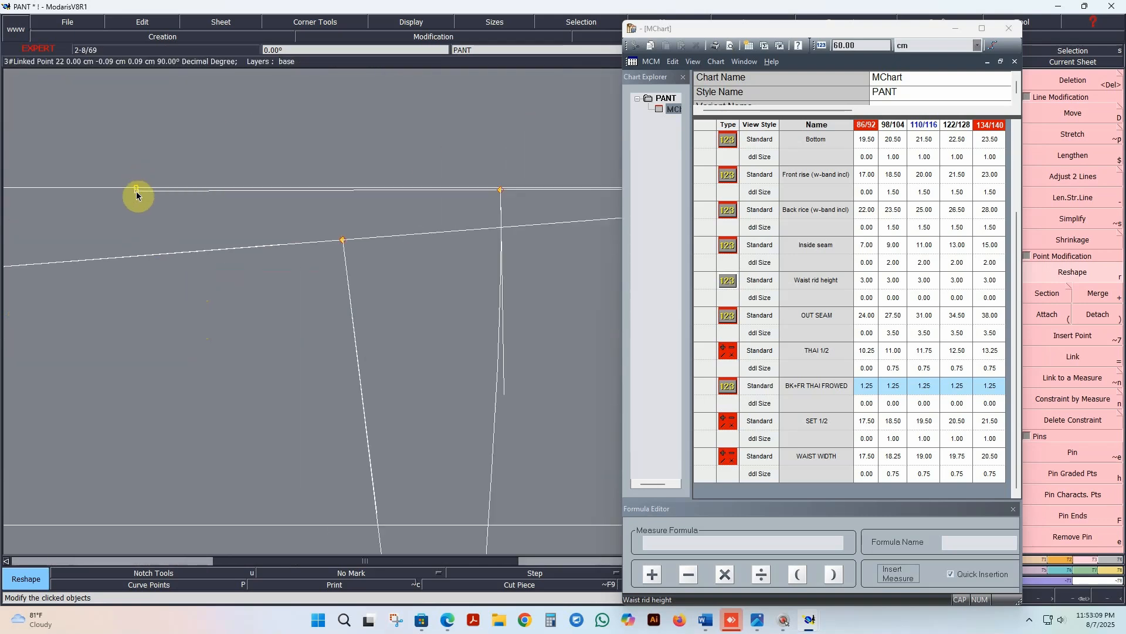
Step: Adjust the handle end beside the linked point on the inseam line just beyond the hem
{"action": "left_click", "coordinate": [136, 195]}
{"action": "right_click", "coordinate": [138, 192]}
{"action": "scroll", "coordinate": [187, 263], "scroll_direction": "down", "scroll_amount": 1}
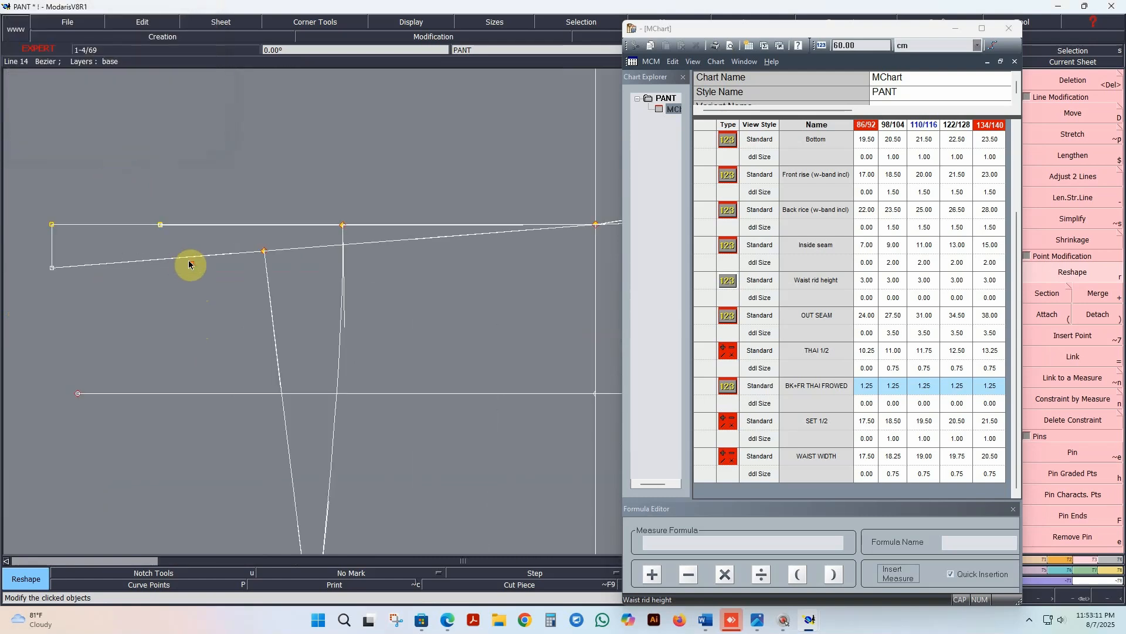
{"action": "scroll", "coordinate": [189, 264], "scroll_direction": "down", "scroll_amount": 1}
{"action": "scroll", "coordinate": [357, 342], "scroll_direction": "down", "scroll_amount": 1}
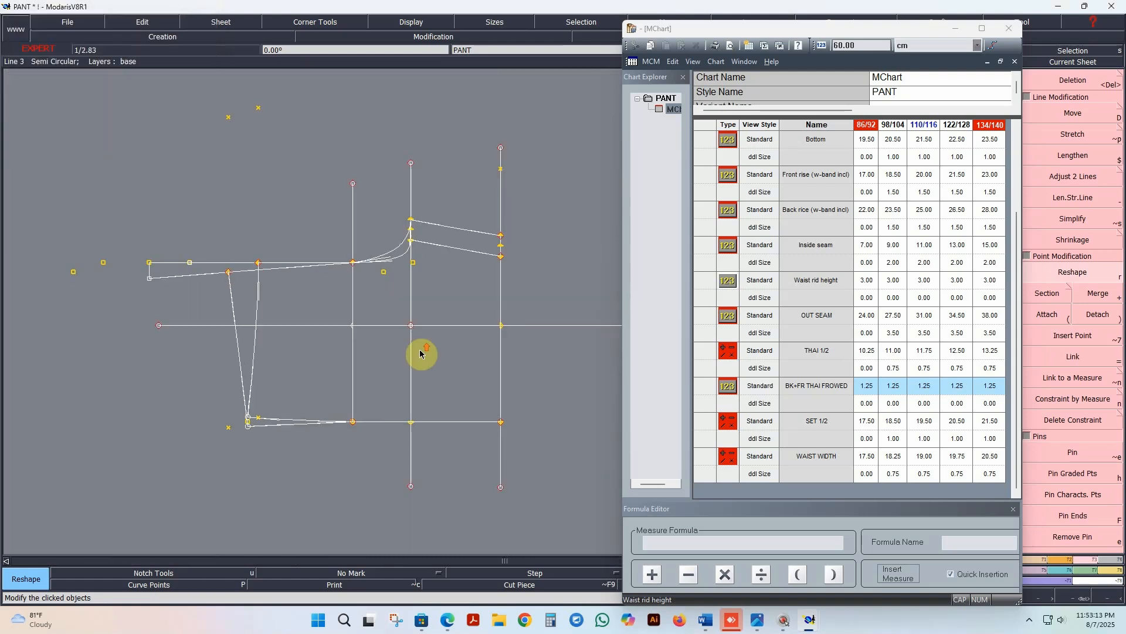
Step: Save the PANT model, continuing past the anomalies report, and minimize the measurement chart
{"action": "left_click", "coordinate": [78, 26]}
{"action": "left_click", "coordinate": [56, 71]}
{"action": "left_click", "coordinate": [485, 378]}
{"action": "left_click", "coordinate": [963, 30]}
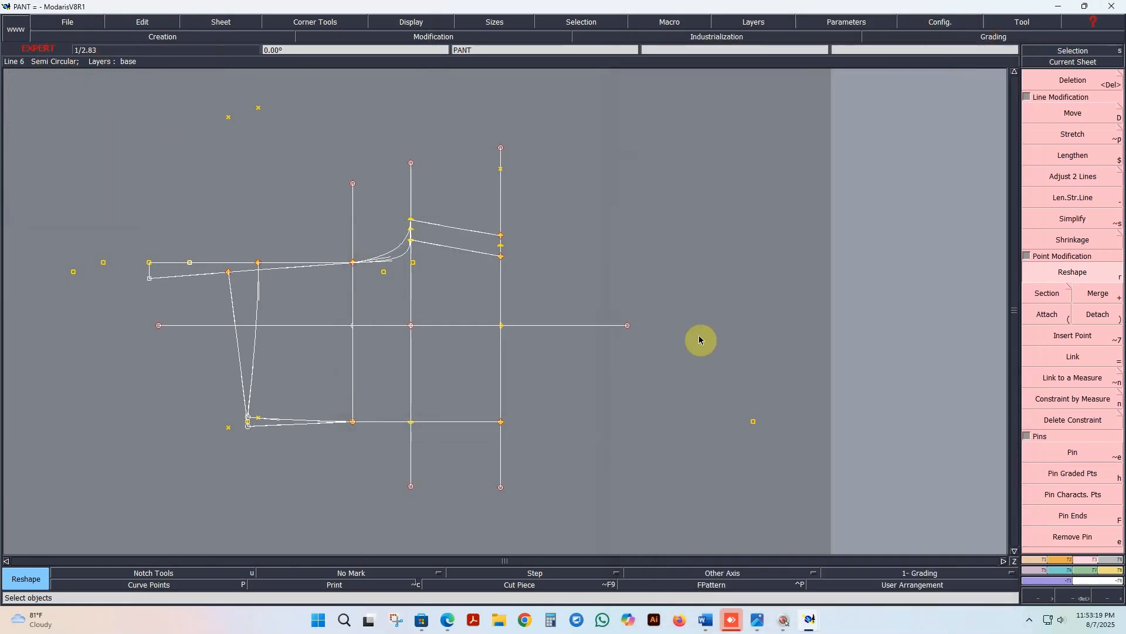
Step: Apply a line seam of 1 cm at the beginning and 1 cm at the end to all lines of the draft
{"action": "scroll", "coordinate": [427, 377], "scroll_direction": "up", "scroll_amount": 2}
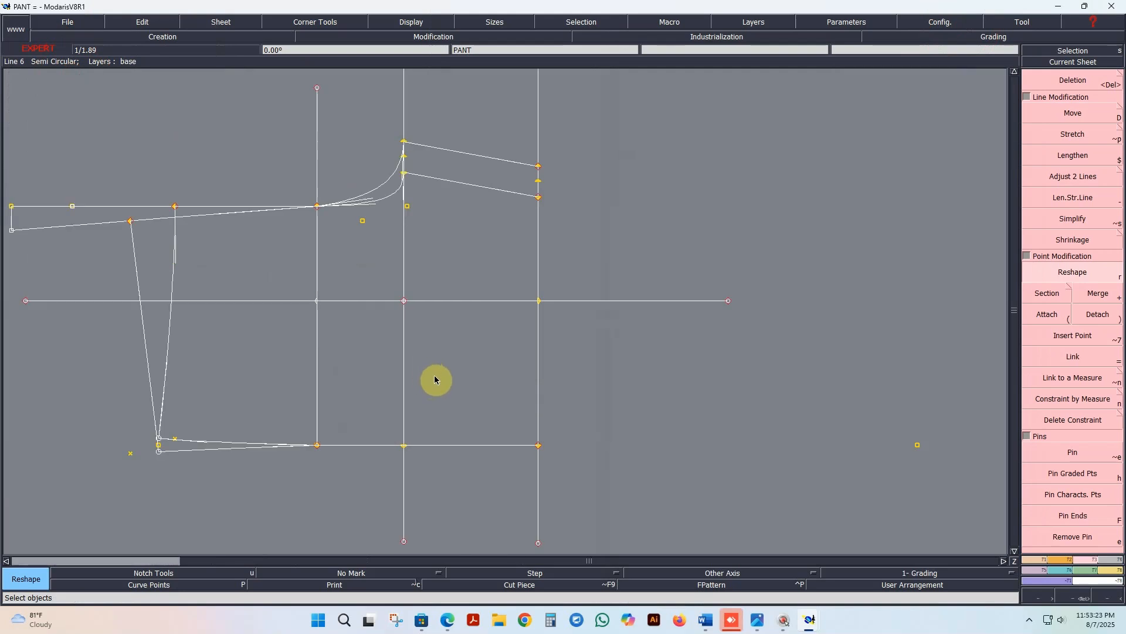
{"action": "scroll", "coordinate": [430, 375], "scroll_direction": "down", "scroll_amount": 2}
{"action": "left_click_drag", "start_coordinate": [153, 146], "coordinate": [686, 522]}
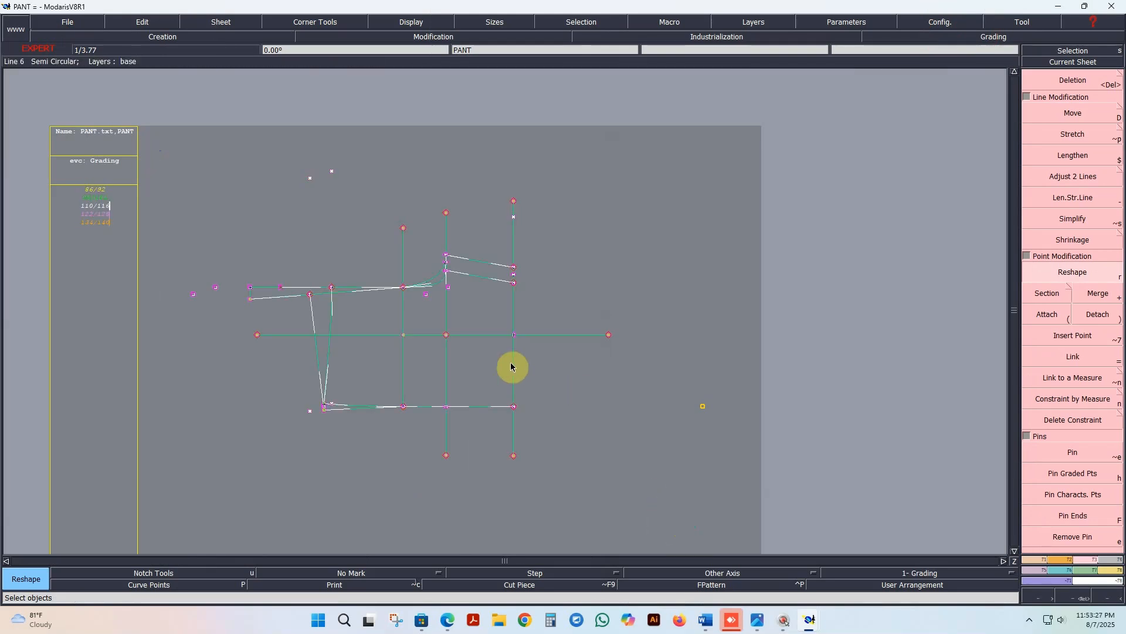
{"action": "left_click", "coordinate": [1115, 562]}
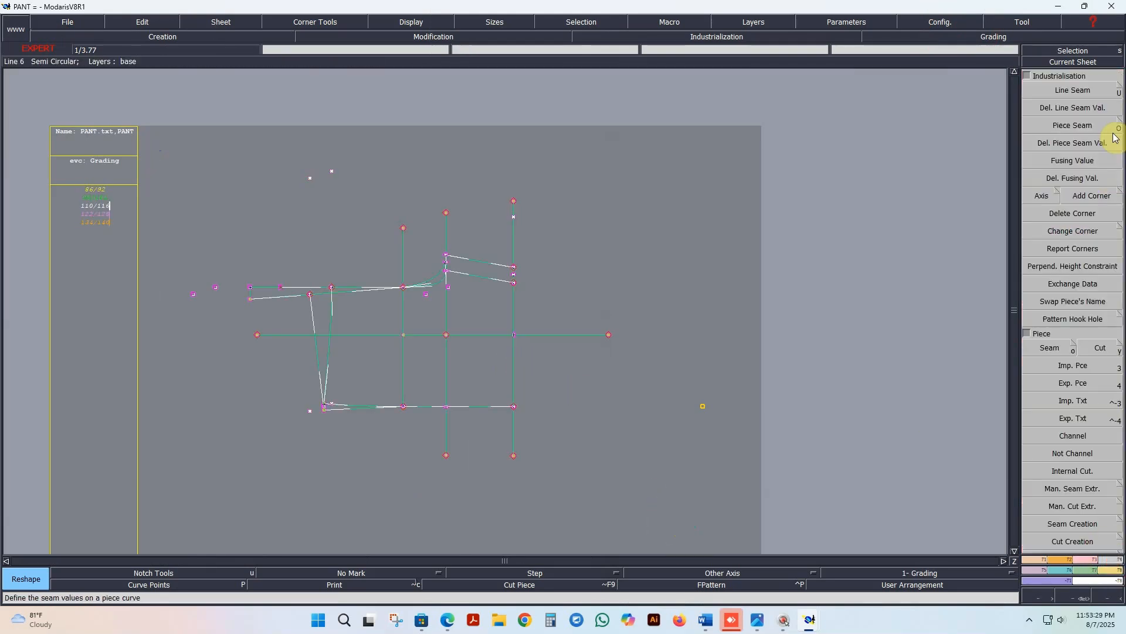
{"action": "left_click", "coordinate": [1094, 94]}
{"action": "left_click_drag", "start_coordinate": [167, 149], "coordinate": [811, 541]}
{"action": "left_click", "coordinate": [514, 354]}
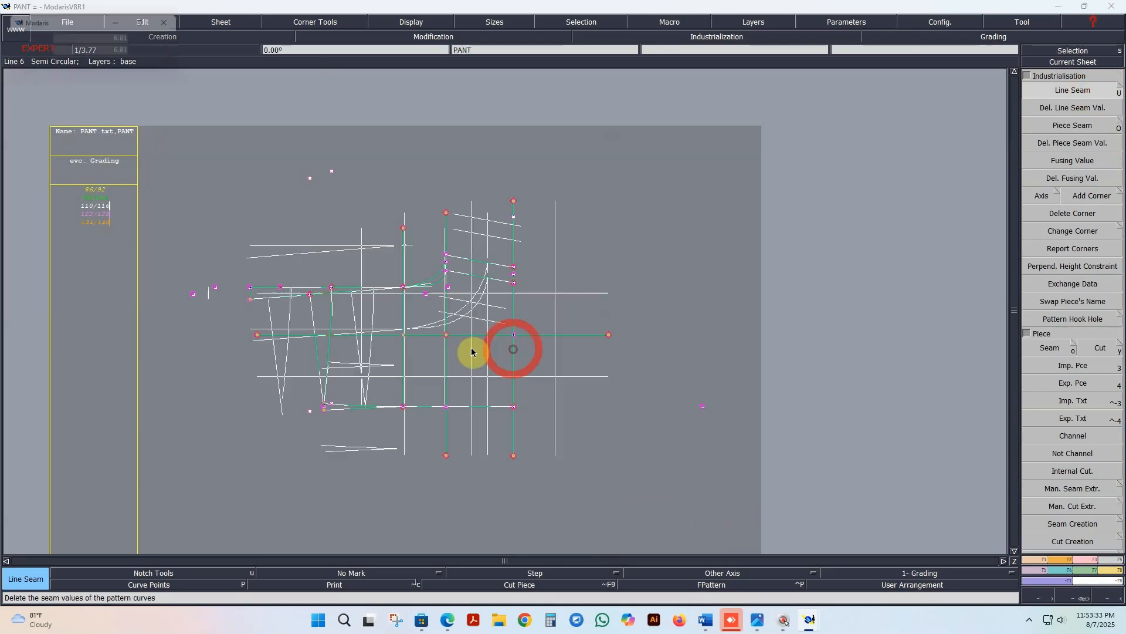
{"action": "key", "text": "Down"}
{"action": "type", "text": "1"}
{"action": "key", "text": "Down"}
{"action": "type", "text": "1"}
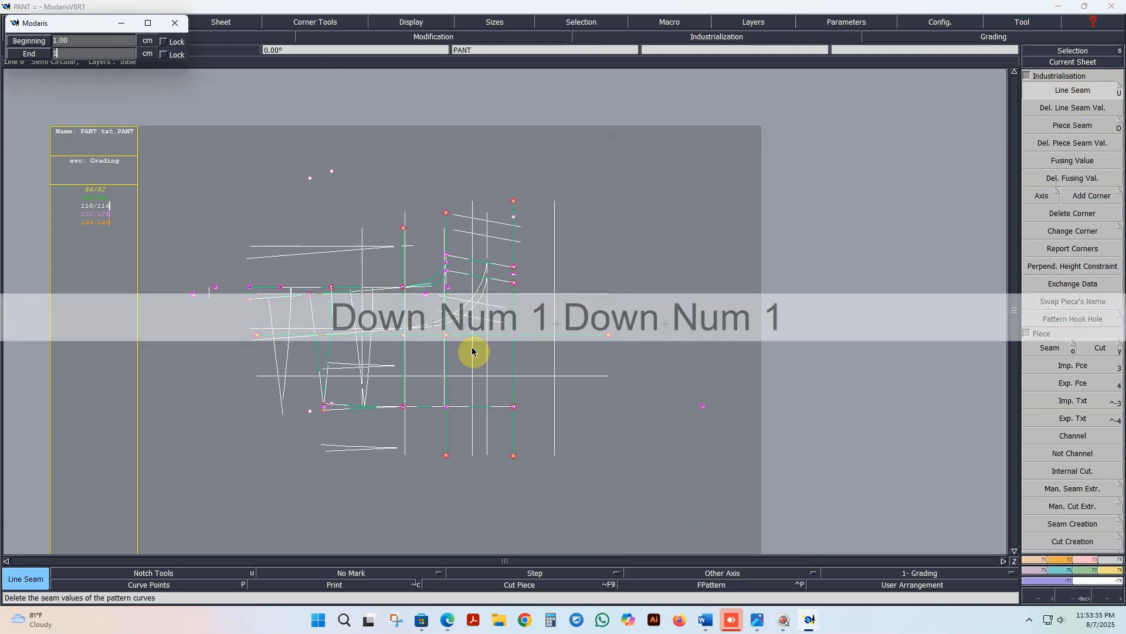
{"action": "key", "text": "Return"}
{"action": "left_click", "coordinate": [668, 216]}
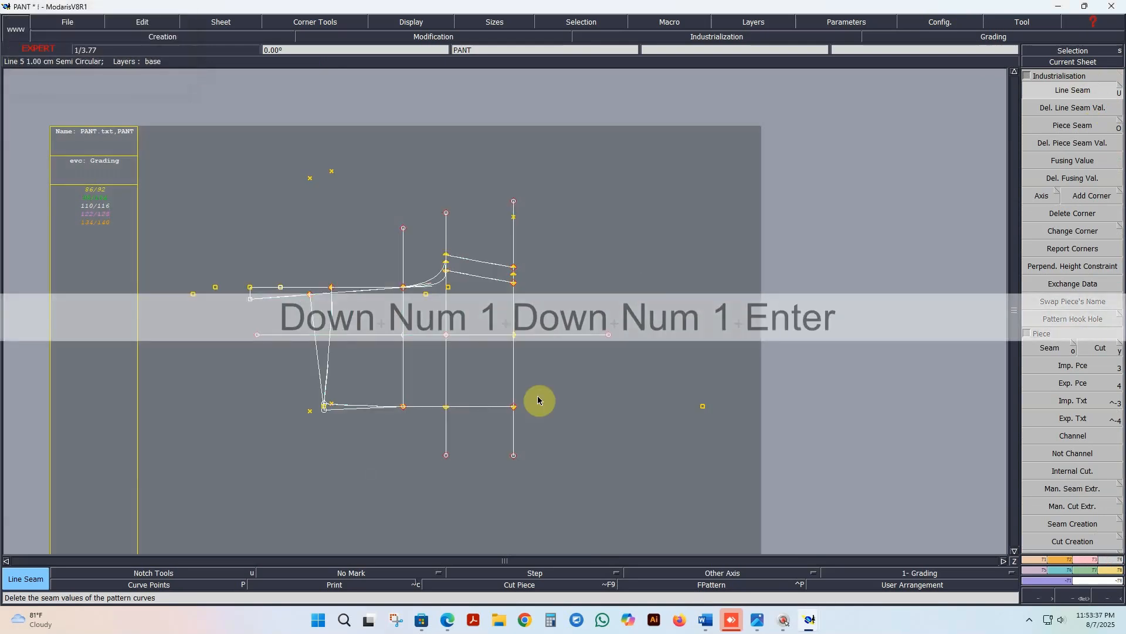
Step: Set the line seam of the waistline segments on both sides of the centre line to 2 cm at the beginning and end
{"action": "left_click", "coordinate": [513, 363]}
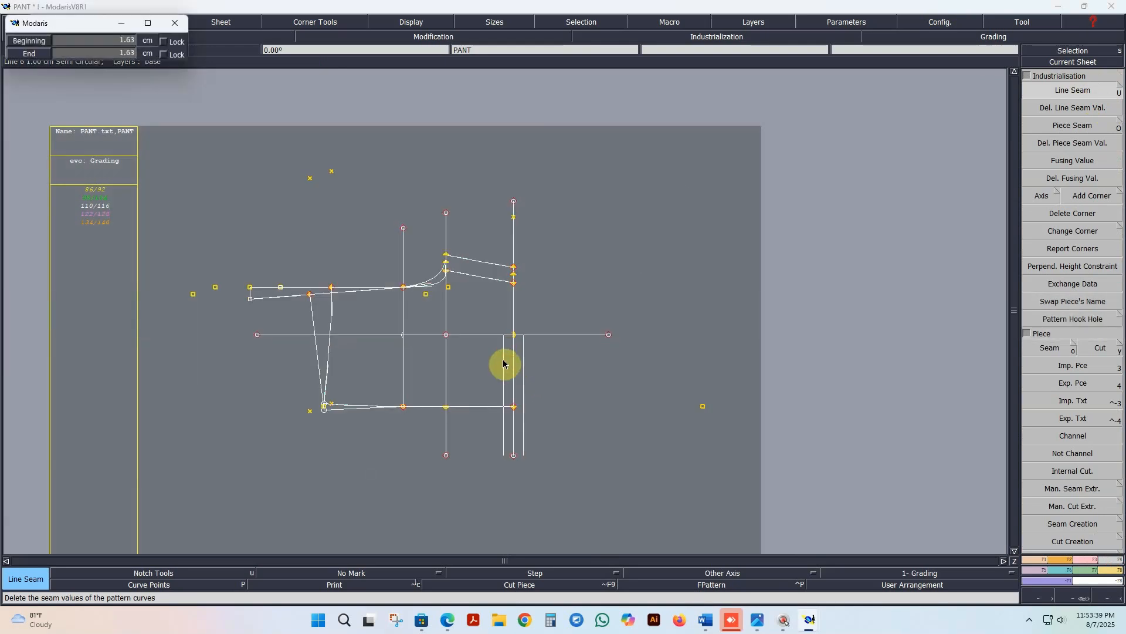
{"action": "key", "text": "Down"}
{"action": "type", "text": "2"}
{"action": "key", "text": "Down"}
{"action": "type", "text": "2"}
{"action": "key", "text": "Return"}
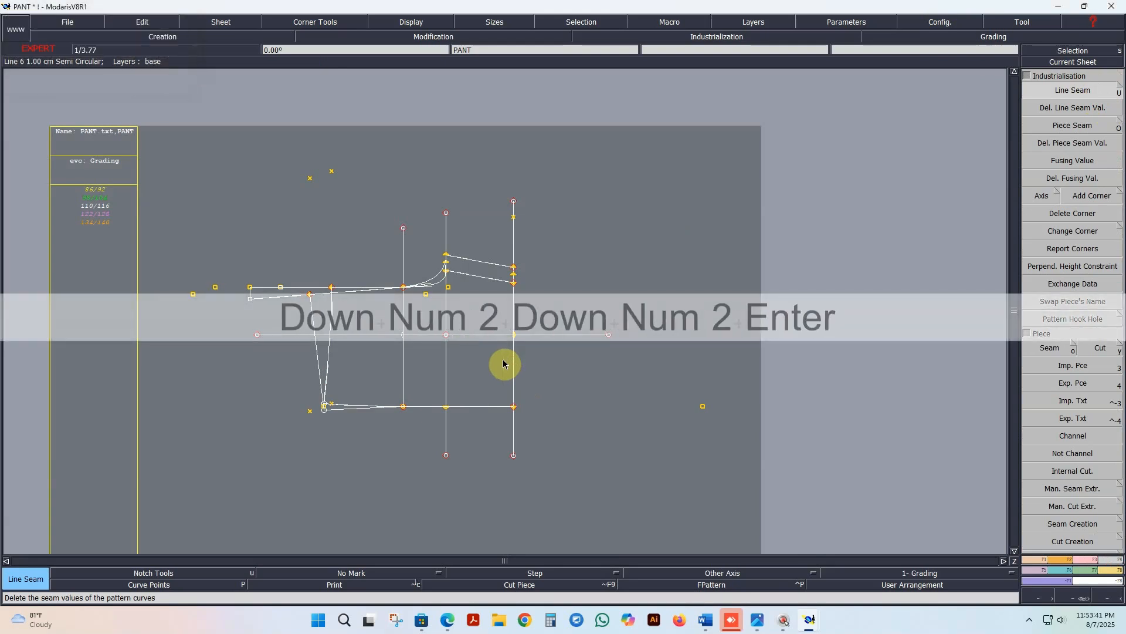
{"action": "left_click", "coordinate": [508, 246]}
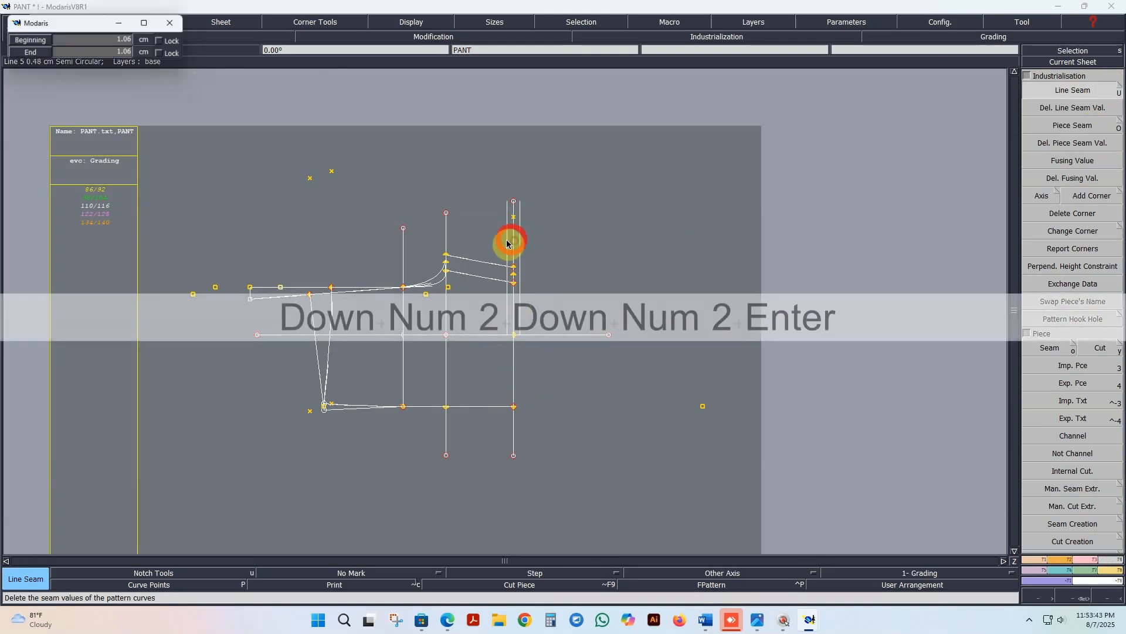
{"action": "key", "text": "Down"}
{"action": "type", "text": "2"}
{"action": "key", "text": "Down"}
{"action": "type", "text": "2"}
{"action": "key", "text": "Return"}
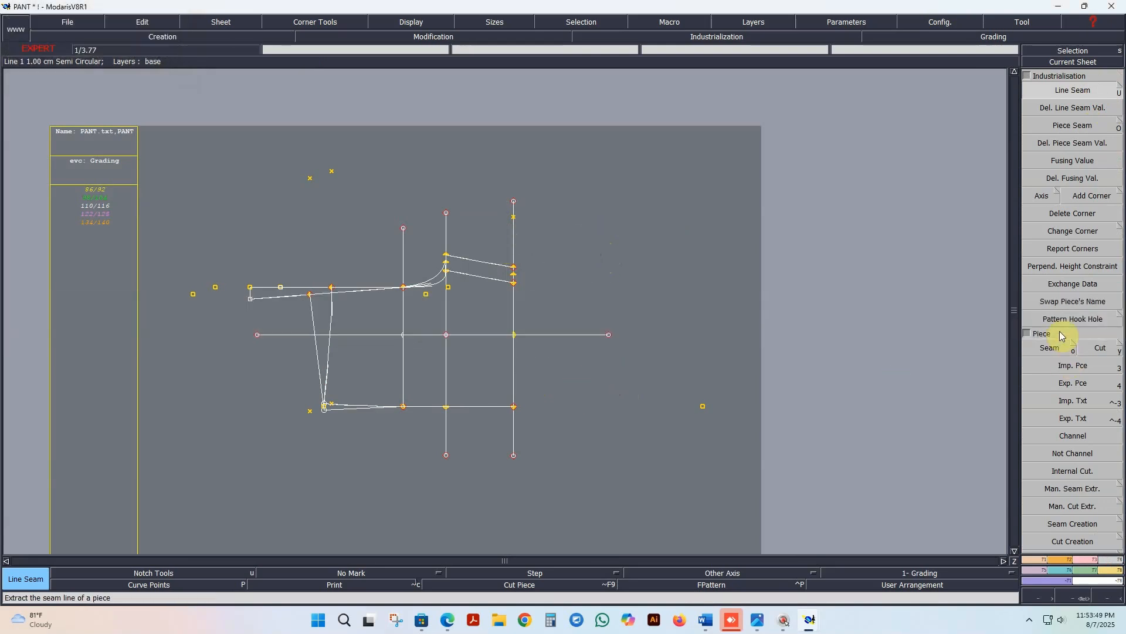
Step: Extract the back pant piece with the Seam tool, filling the areas from the waistline to the slanted hem and outer crotch curve
{"action": "left_click", "coordinate": [1050, 348]}
{"action": "scroll", "coordinate": [390, 377], "scroll_direction": "up", "scroll_amount": 2}
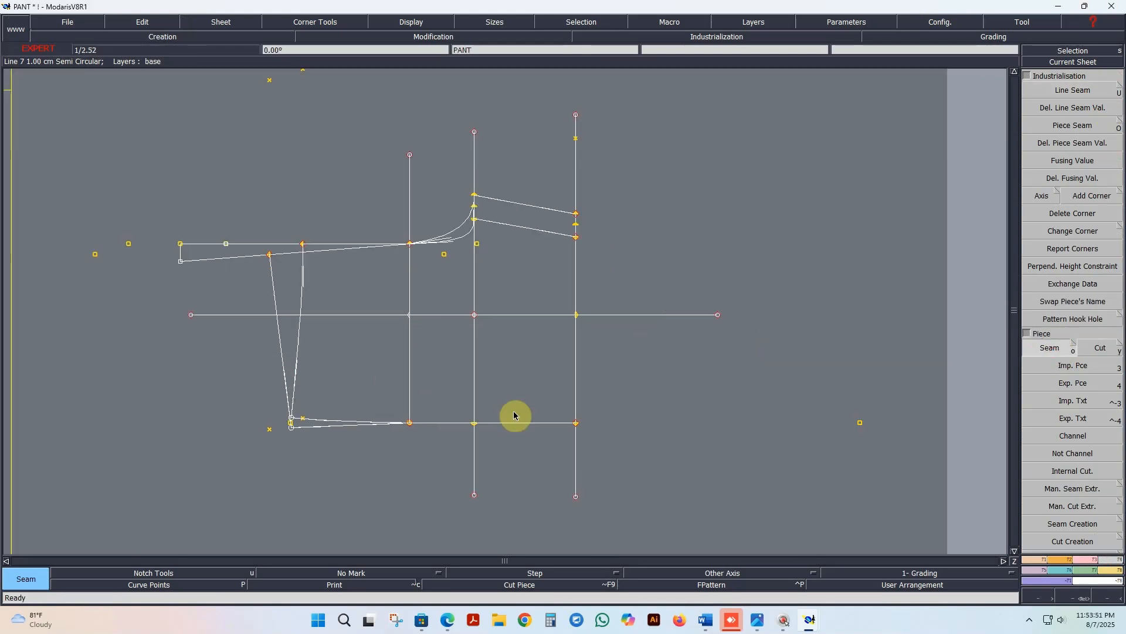
{"action": "left_click", "coordinate": [442, 380]}
{"action": "left_click", "coordinate": [357, 382]}
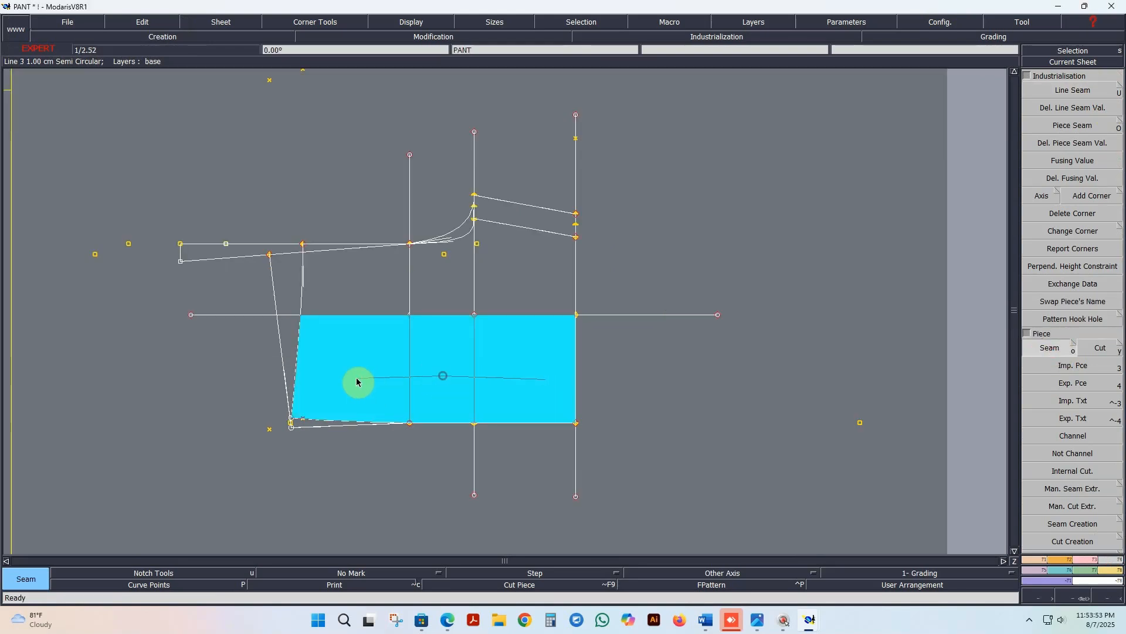
{"action": "left_click", "coordinate": [310, 423]}
{"action": "left_click", "coordinate": [291, 302]}
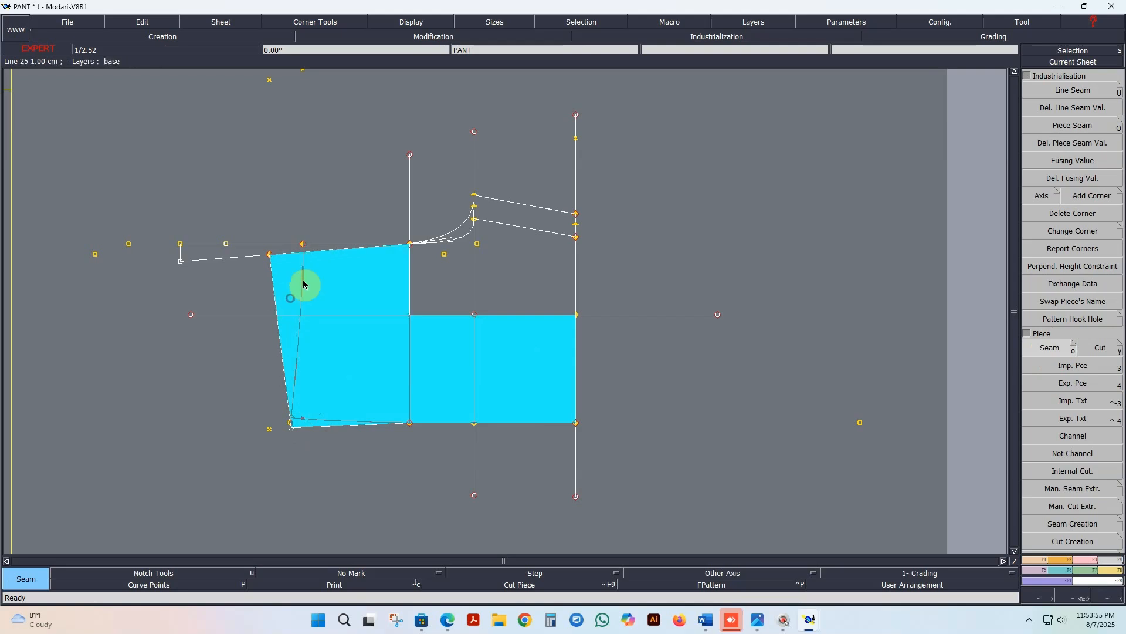
{"action": "left_click", "coordinate": [380, 280]}
{"action": "left_click", "coordinate": [455, 284]}
{"action": "left_click", "coordinate": [465, 231]}
{"action": "left_click", "coordinate": [494, 296]}
{"action": "right_click", "coordinate": [442, 301]}
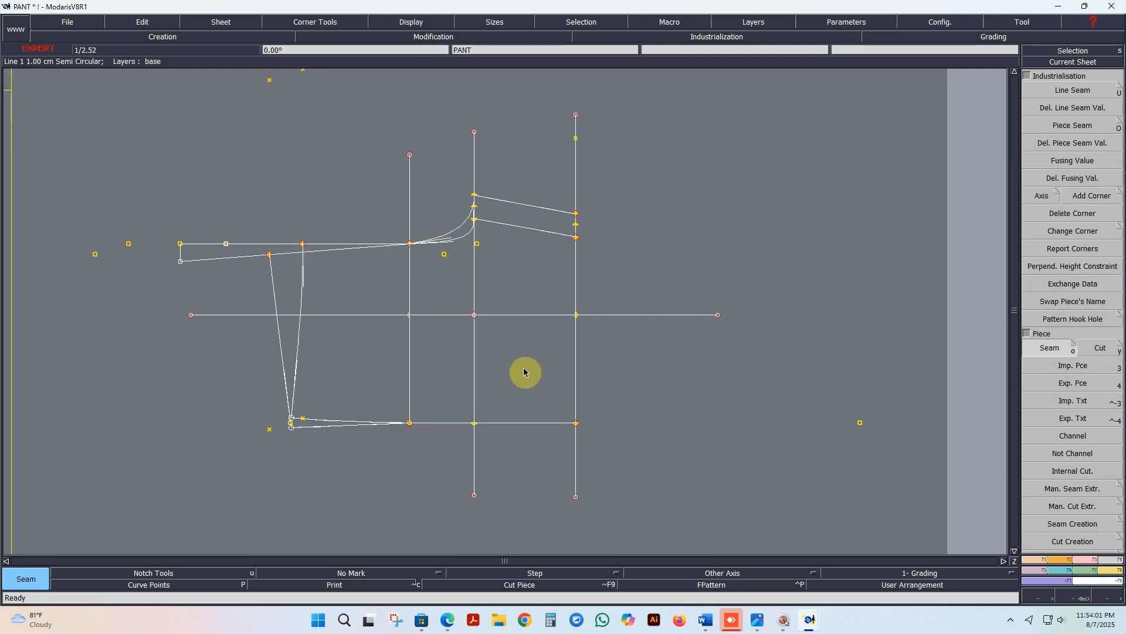
Step: Extract the front pant piece with the Seam tool, filling the areas bounded by the waistline, inner crotch curve and front hem
{"action": "left_click", "coordinate": [529, 384]}
{"action": "left_click", "coordinate": [532, 283]}
{"action": "left_click", "coordinate": [449, 282]}
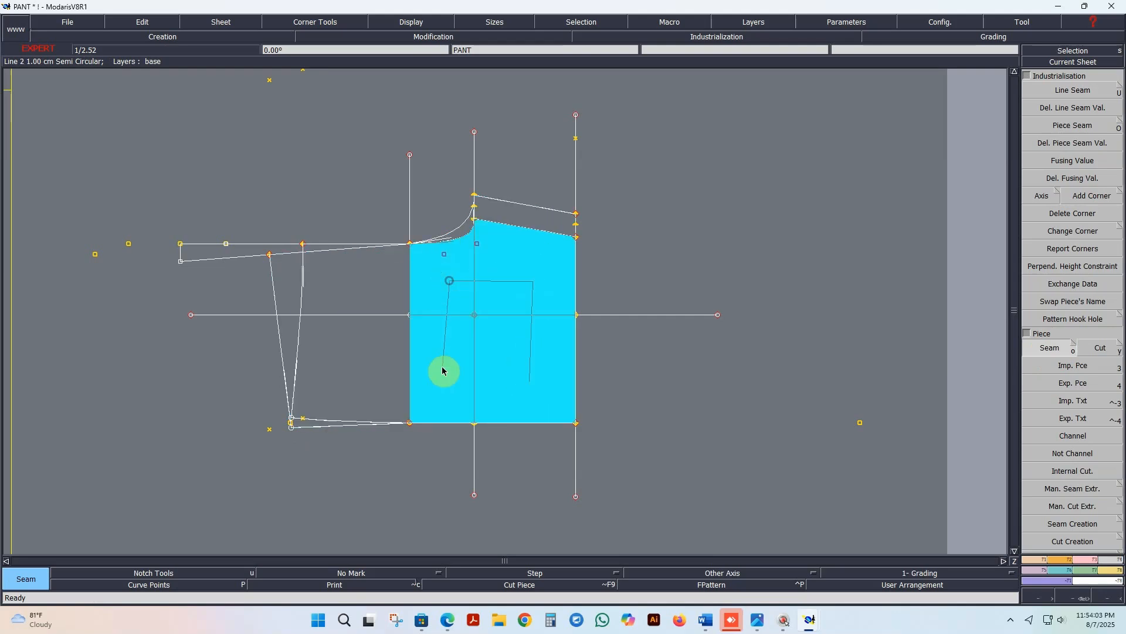
{"action": "left_click", "coordinate": [442, 370]}
{"action": "left_click", "coordinate": [368, 372]}
{"action": "left_click", "coordinate": [370, 288]}
{"action": "left_click", "coordinate": [318, 248]}
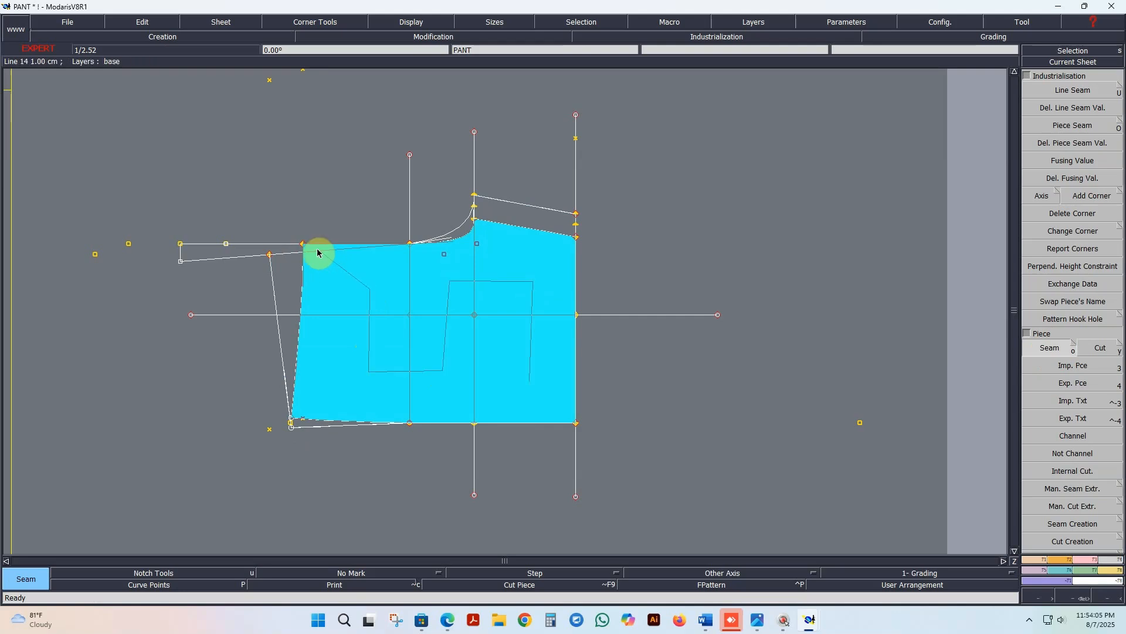
{"action": "left_click", "coordinate": [464, 286]}
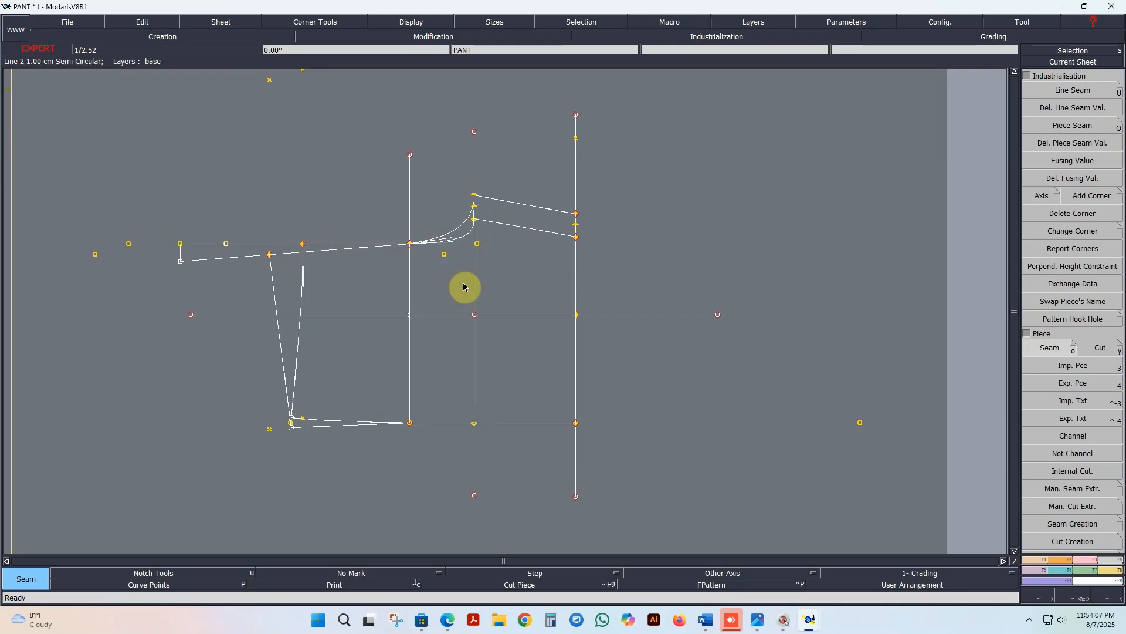
Step: Arrange all sheets in view and display the full nest of graded sizes on the extracted back piece
{"action": "key", "text": "j"}
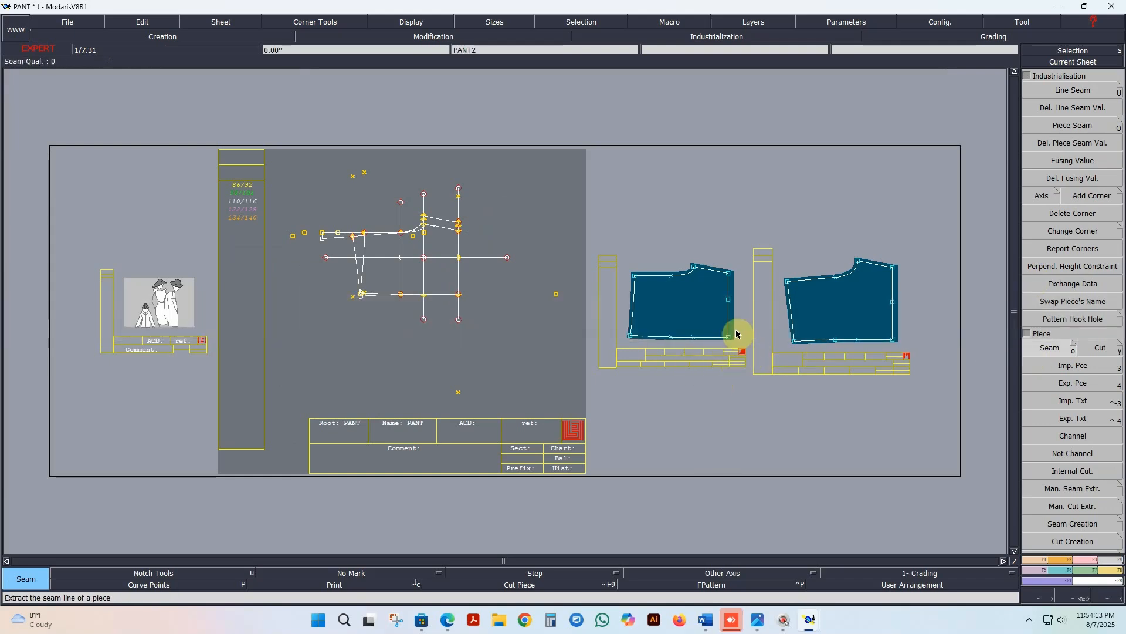
{"action": "scroll", "coordinate": [736, 334], "scroll_direction": "up", "scroll_amount": 1}
{"action": "scroll", "coordinate": [613, 327], "scroll_direction": "down", "scroll_amount": 1}
{"action": "scroll", "coordinate": [780, 326], "scroll_direction": "up", "scroll_amount": 4}
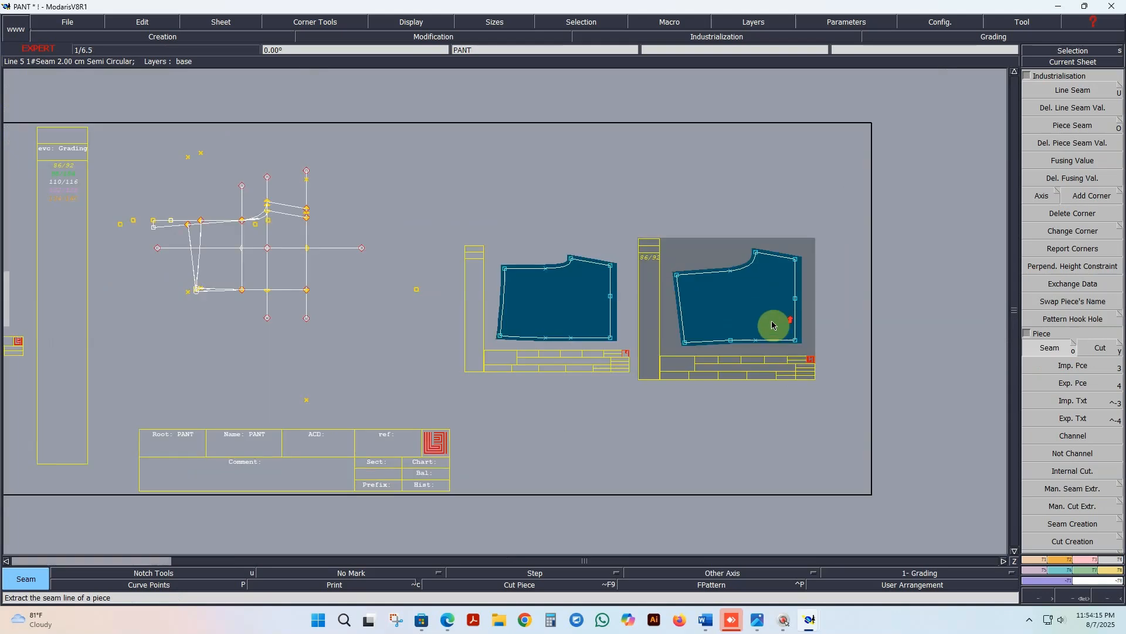
{"action": "scroll", "coordinate": [639, 330], "scroll_direction": "down", "scroll_amount": 4}
{"action": "scroll", "coordinate": [698, 330], "scroll_direction": "up", "scroll_amount": 3}
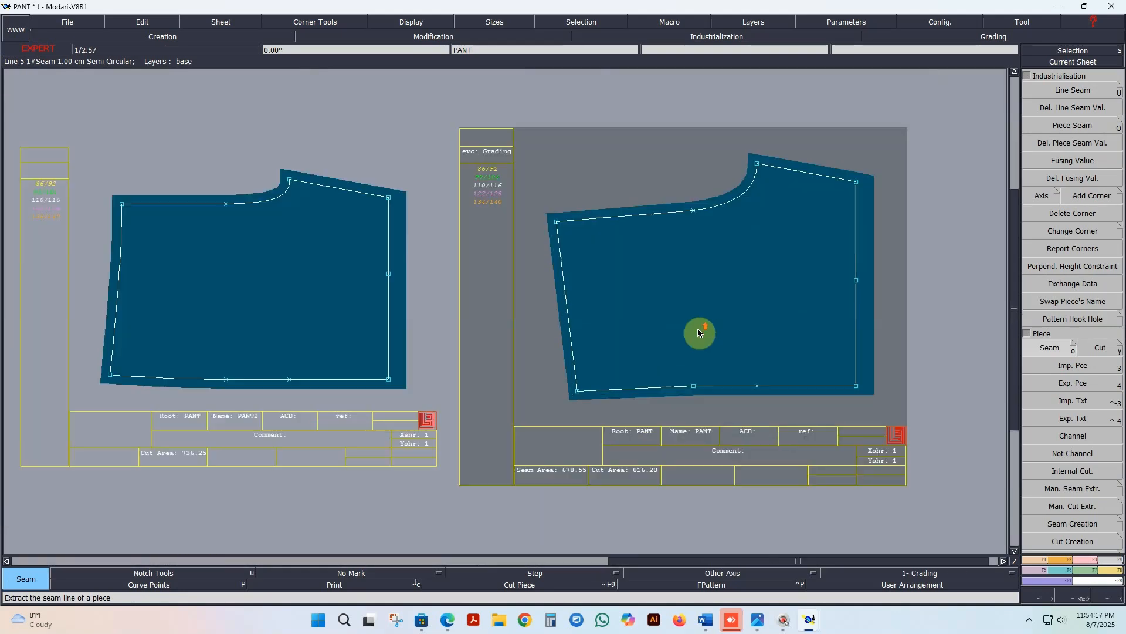
{"action": "key", "text": "F12"}
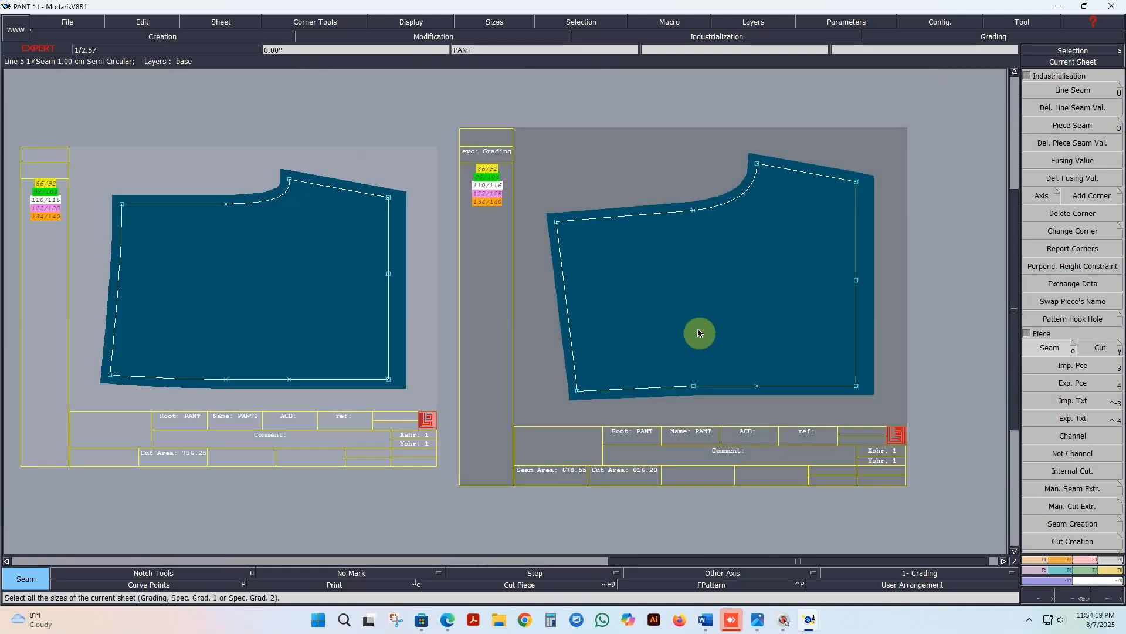
{"action": "key", "text": "F9"}
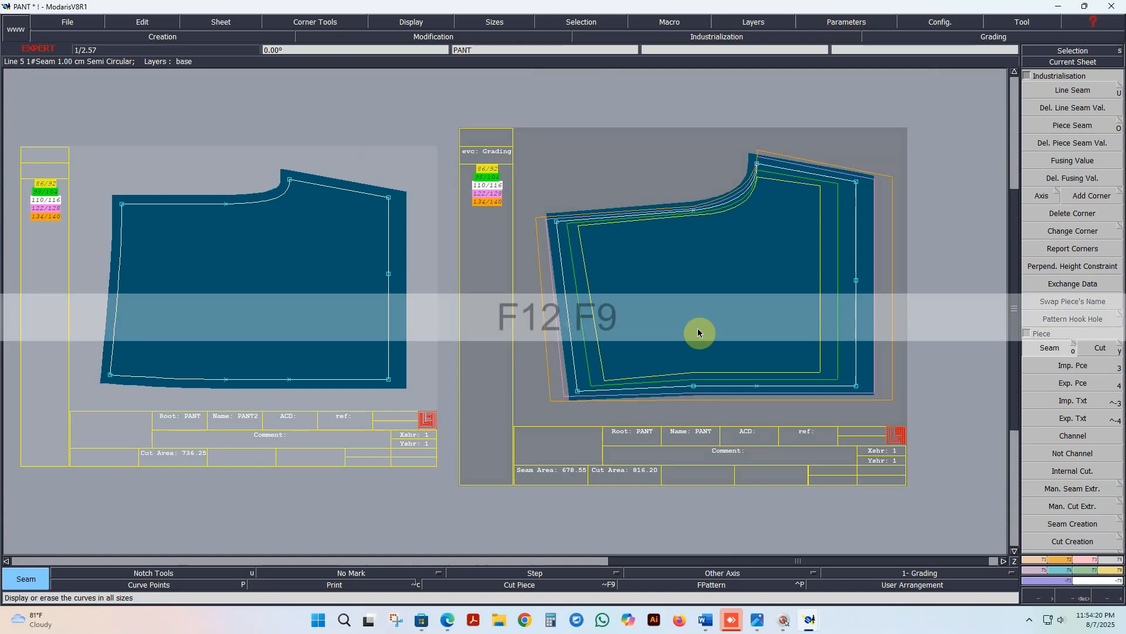
Step: Select the front piece sheet and display the full nest of its graded sizes
{"action": "left_click", "coordinate": [1029, 52]}
{"action": "left_click", "coordinate": [220, 166]}
{"action": "key", "text": "F12"}
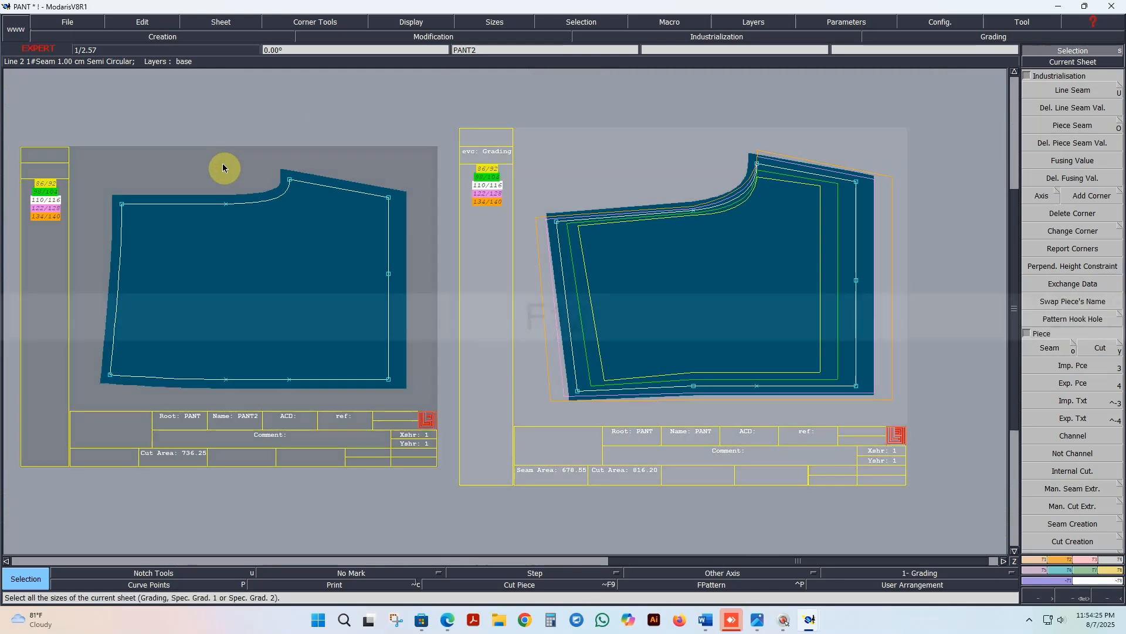
{"action": "key", "text": "F9"}
{"action": "scroll", "coordinate": [317, 221], "scroll_direction": "down", "scroll_amount": 1}
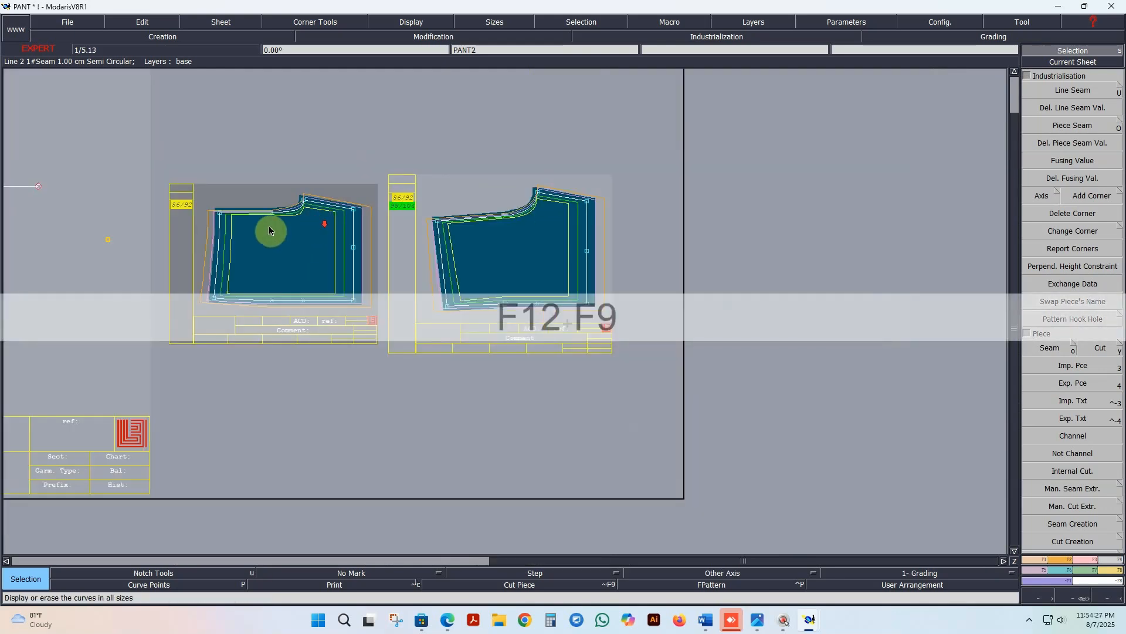
{"action": "scroll", "coordinate": [270, 226], "scroll_direction": "up", "scroll_amount": 1}
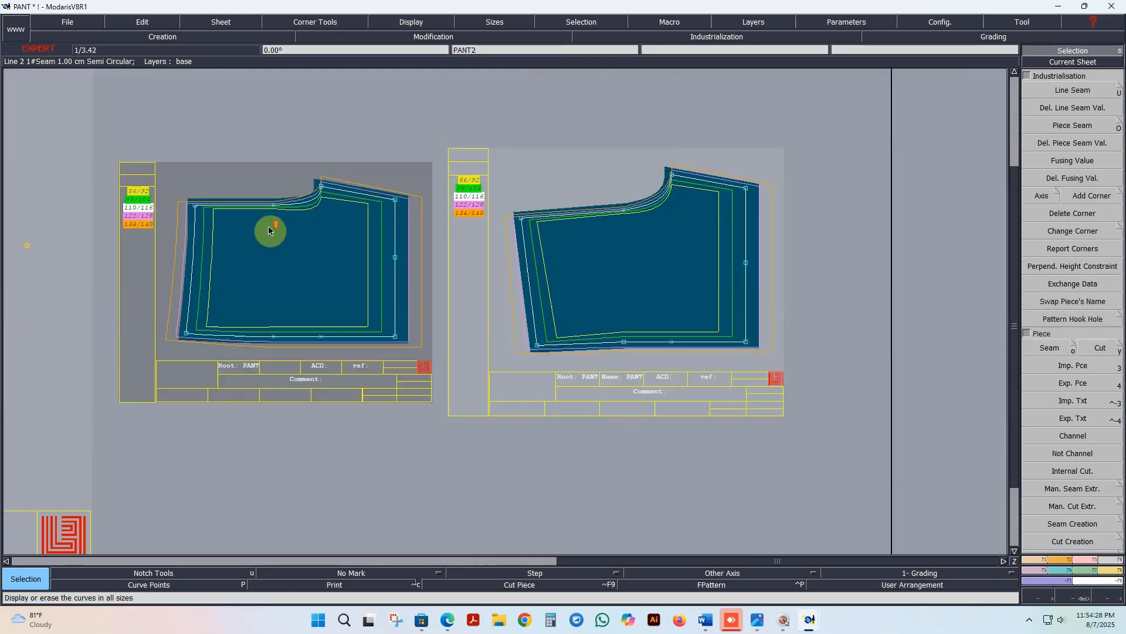
Step: Try to switch off the display of handles on the graded pant pieces
{"action": "left_click", "coordinate": [652, 215]}
{"action": "scroll", "coordinate": [653, 215], "scroll_direction": "up", "scroll_amount": 1}
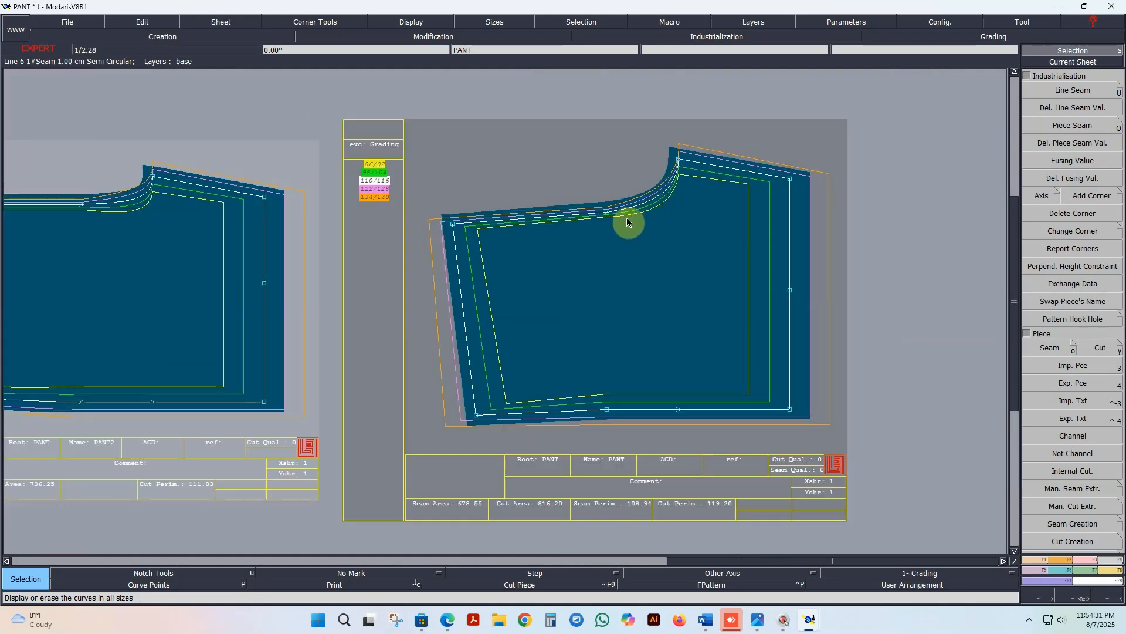
{"action": "left_click", "coordinate": [413, 24]}
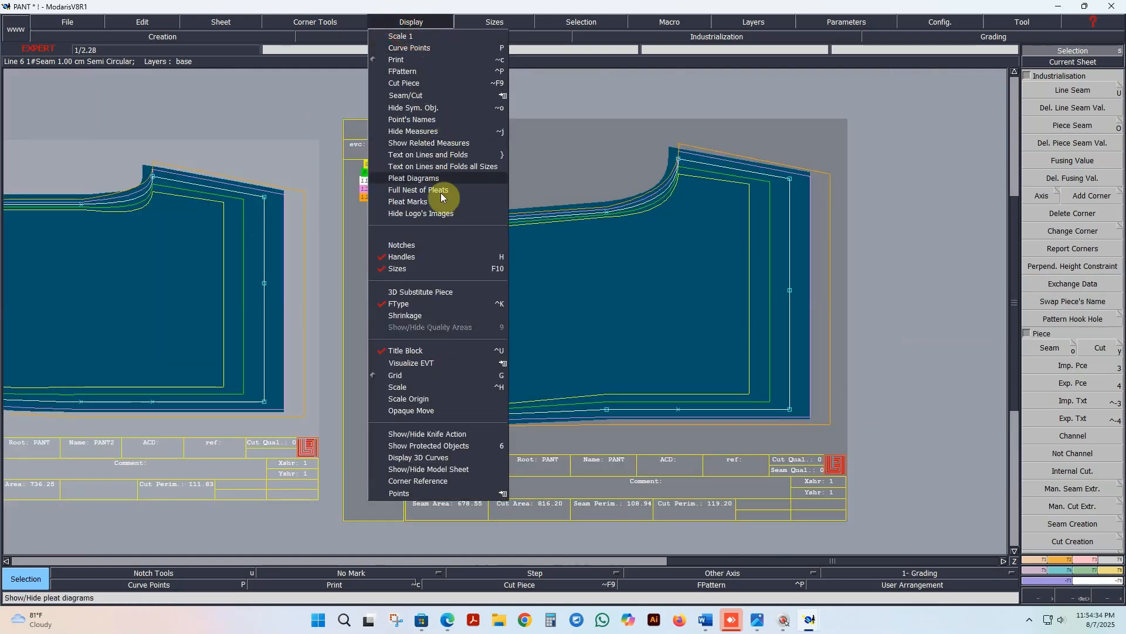
{"action": "left_click", "coordinate": [412, 257]}
{"action": "left_click", "coordinate": [631, 289]}
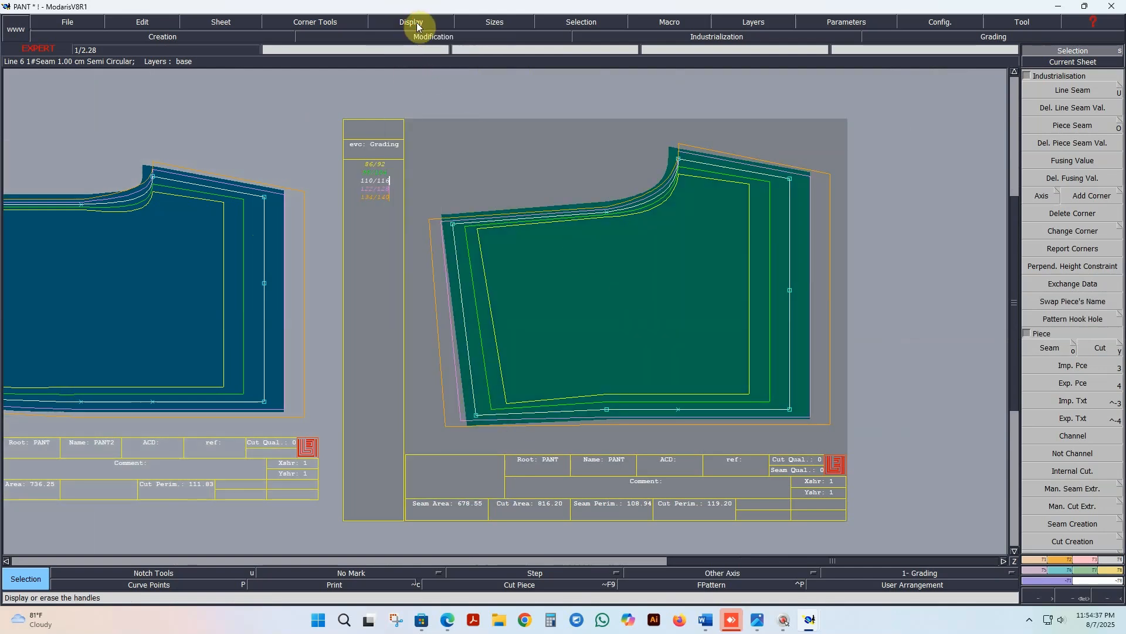
{"action": "left_click", "coordinate": [413, 23]}
{"action": "left_click", "coordinate": [411, 257]}
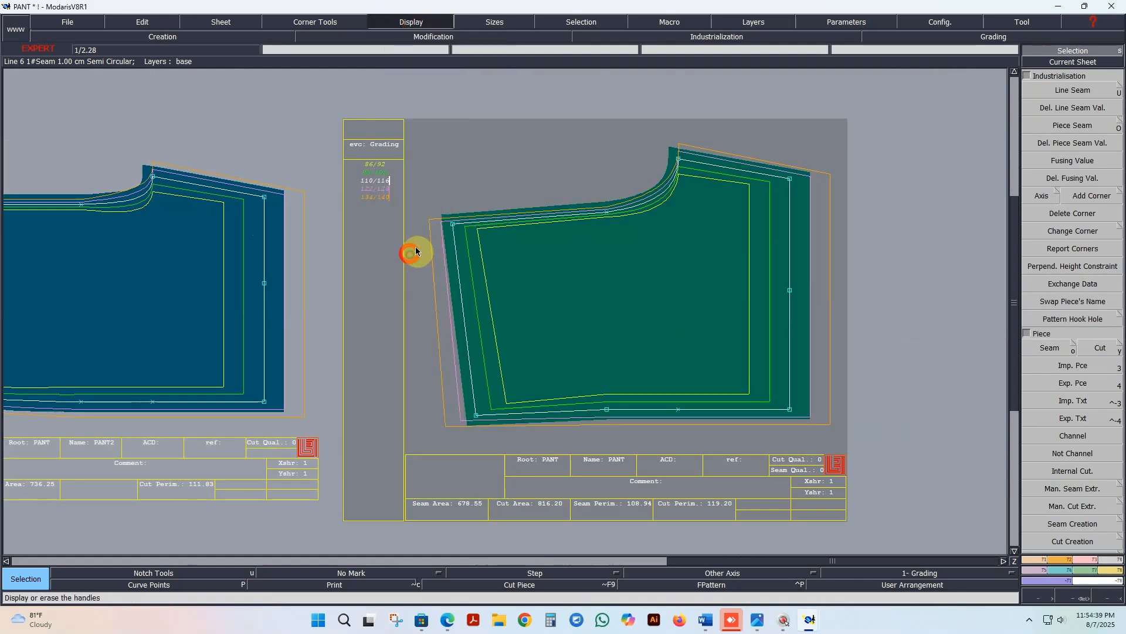
{"action": "scroll", "coordinate": [731, 241], "scroll_direction": "up", "scroll_amount": 2}
{"action": "scroll", "coordinate": [720, 232], "scroll_direction": "down", "scroll_amount": 6}
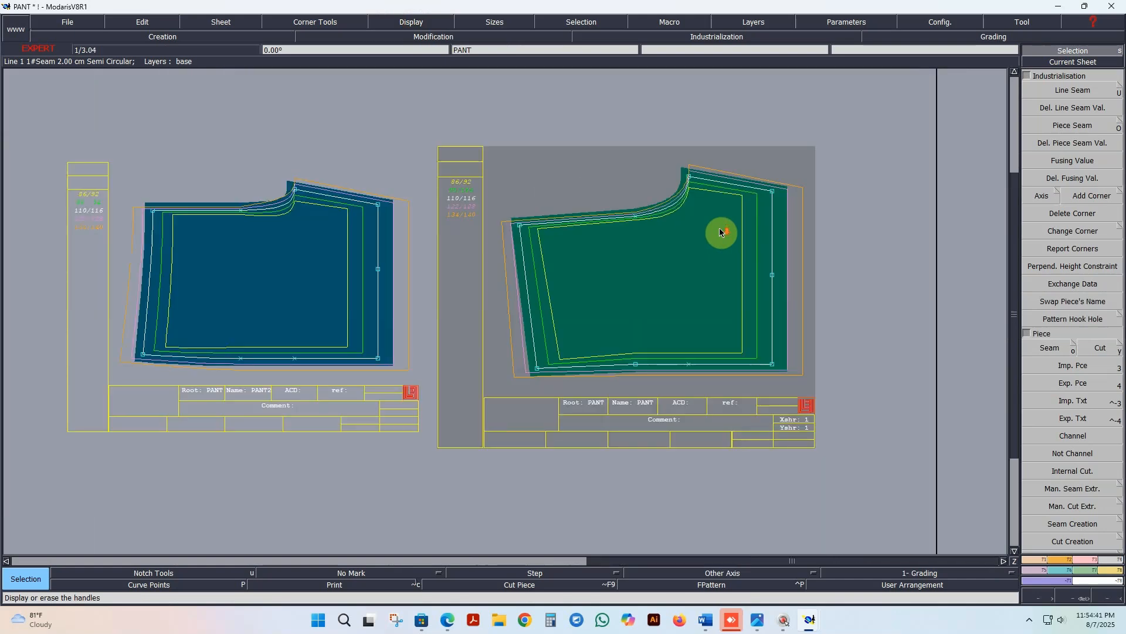
{"action": "scroll", "coordinate": [707, 247], "scroll_direction": "up", "scroll_amount": 2}
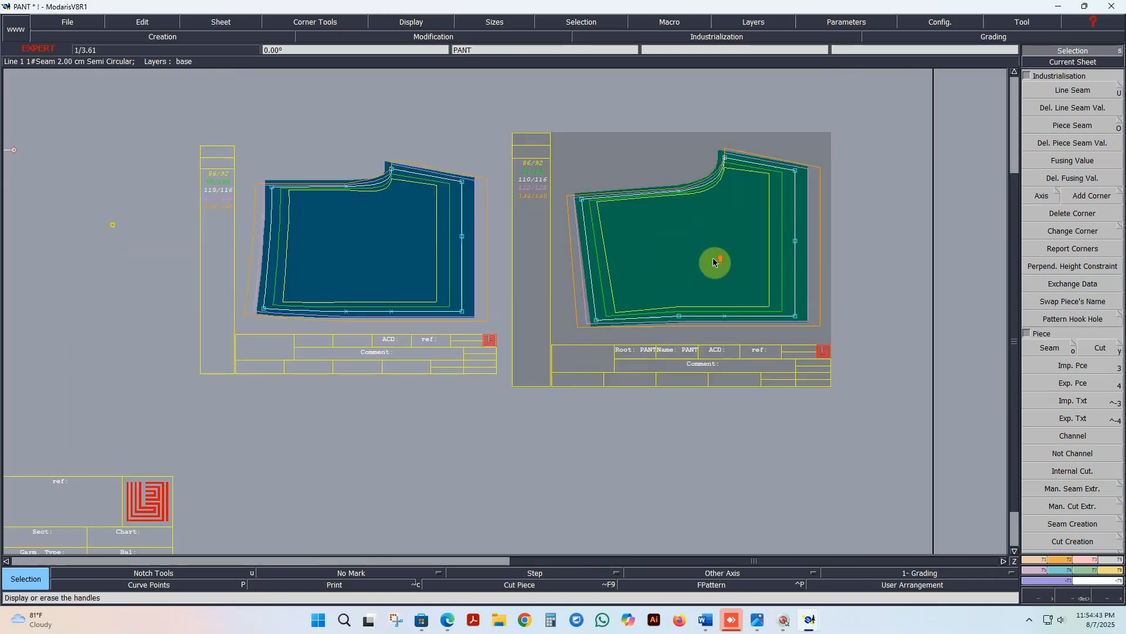
{"action": "left_click", "coordinate": [428, 20]}
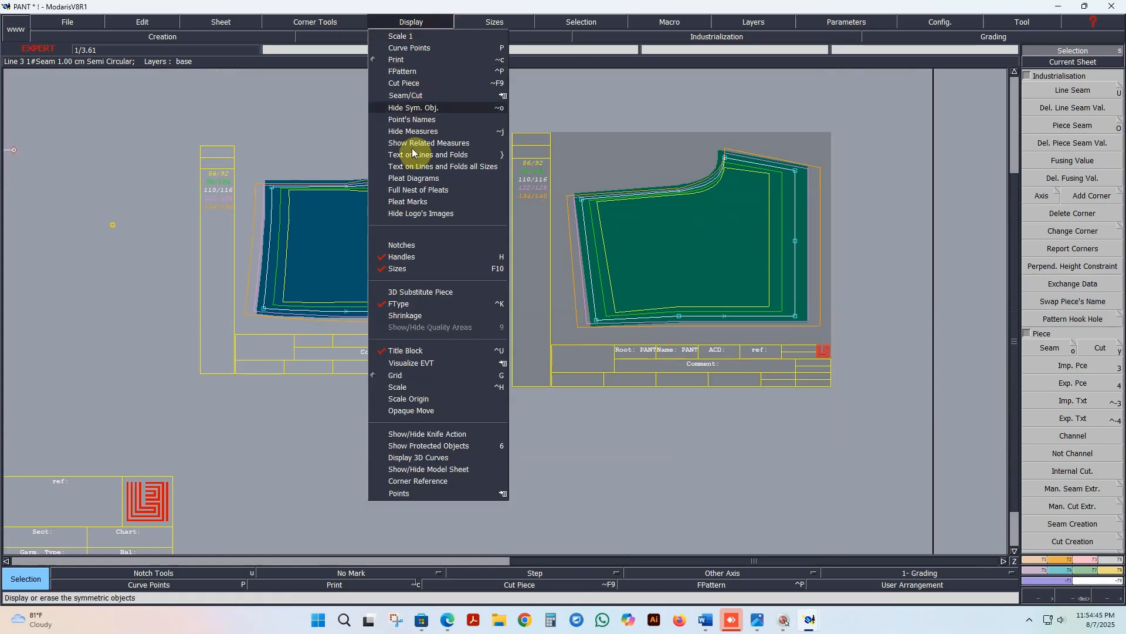
{"action": "left_click", "coordinate": [406, 258]}
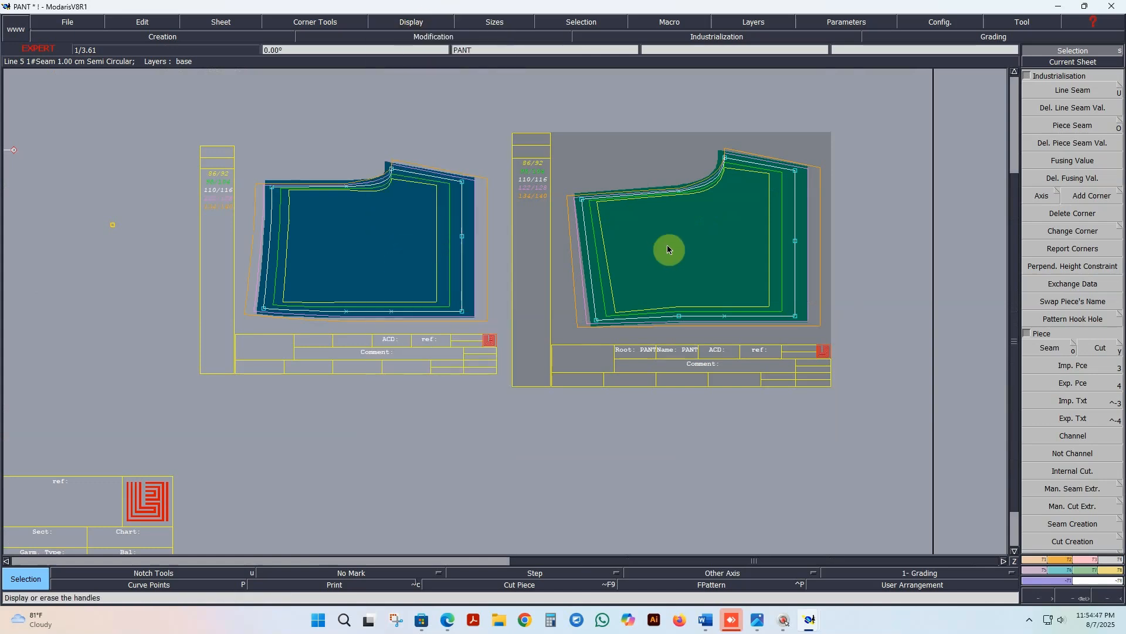
Step: Reshape the front crotch curve on the base draft by shortening its handle at the crotch point
{"action": "scroll", "coordinate": [652, 243], "scroll_direction": "down", "scroll_amount": 2}
{"action": "scroll", "coordinate": [638, 244], "scroll_direction": "down", "scroll_amount": 1}
{"action": "scroll", "coordinate": [265, 241], "scroll_direction": "up", "scroll_amount": 1}
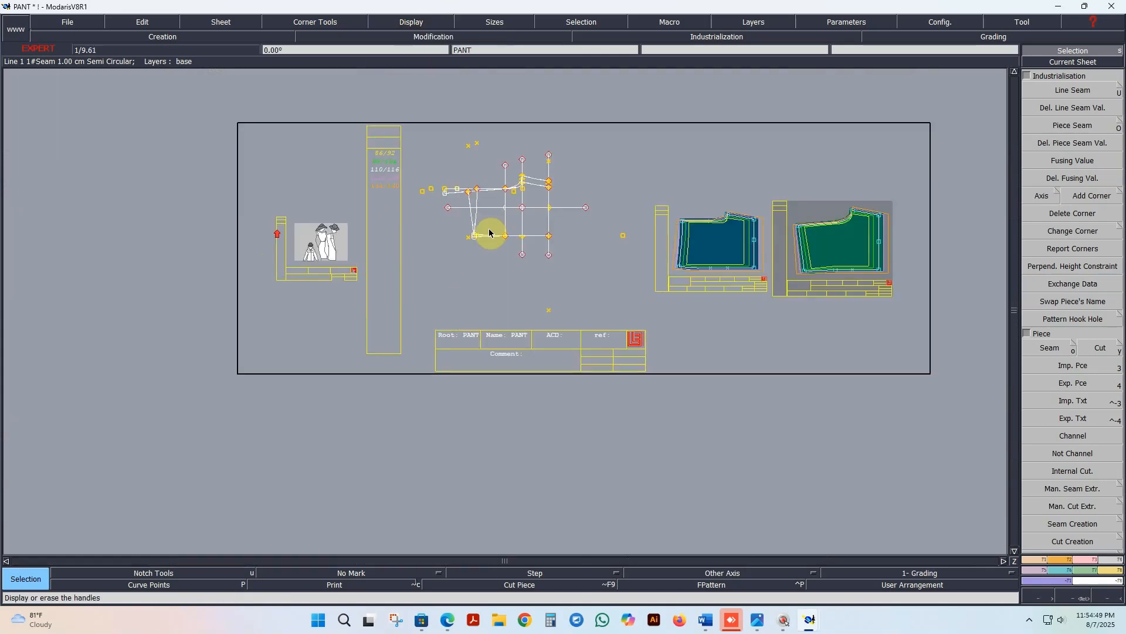
{"action": "scroll", "coordinate": [528, 184], "scroll_direction": "up", "scroll_amount": 3}
{"action": "scroll", "coordinate": [530, 194], "scroll_direction": "up", "scroll_amount": 4}
{"action": "left_click", "coordinate": [531, 299]}
{"action": "scroll", "coordinate": [432, 196], "scroll_direction": "up", "scroll_amount": 1}
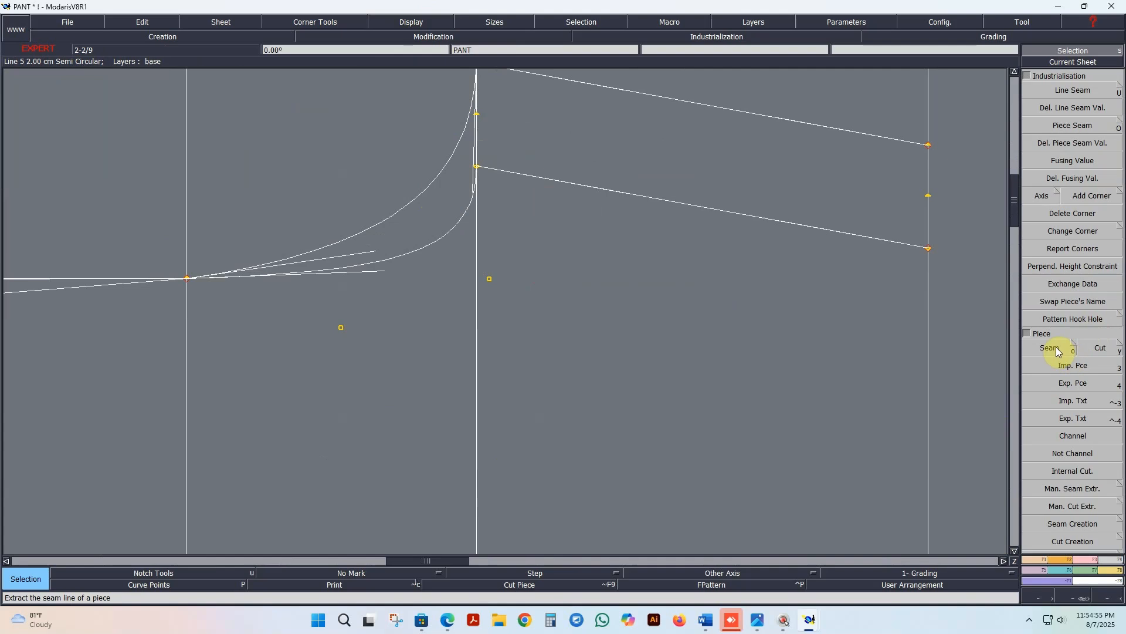
{"action": "left_click", "coordinate": [1080, 559]}
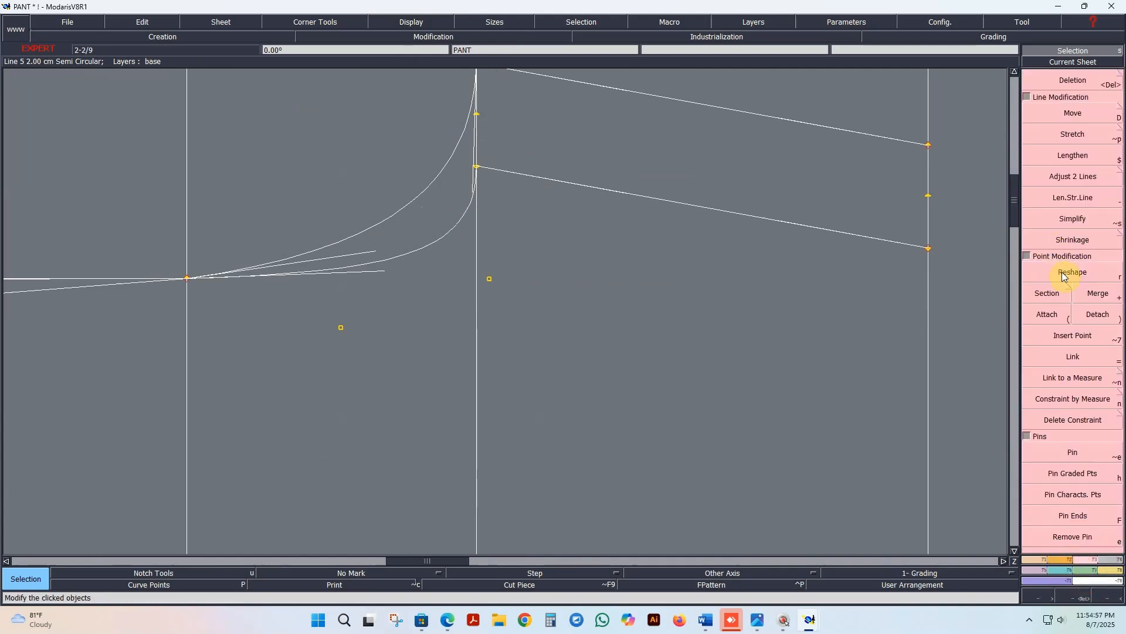
{"action": "left_click", "coordinate": [1064, 274]}
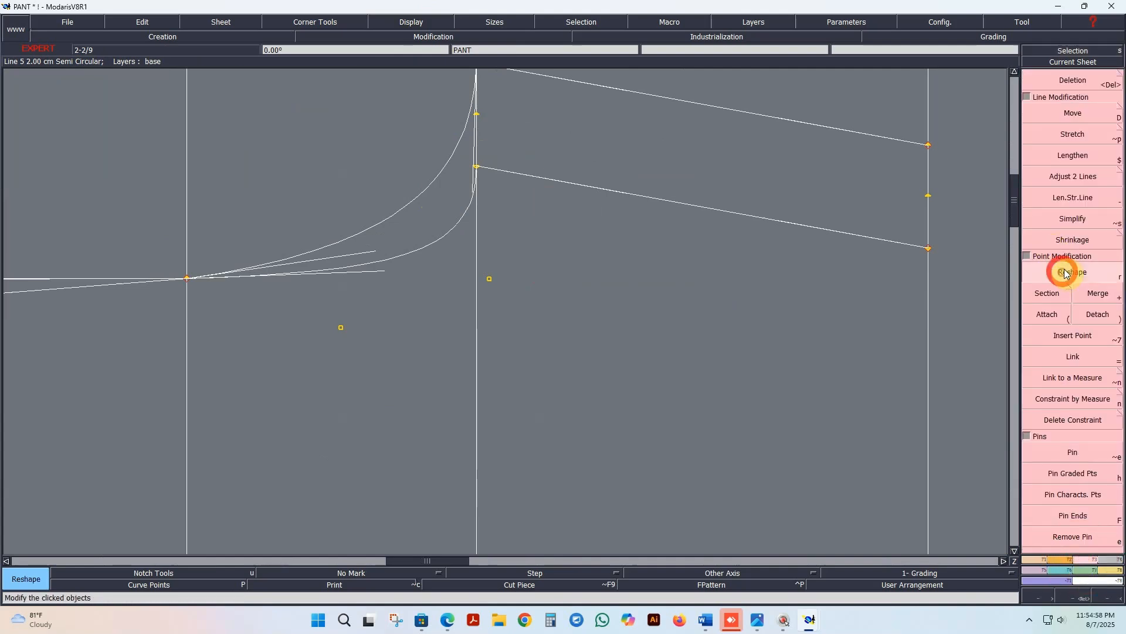
{"action": "left_click", "coordinate": [382, 274]}
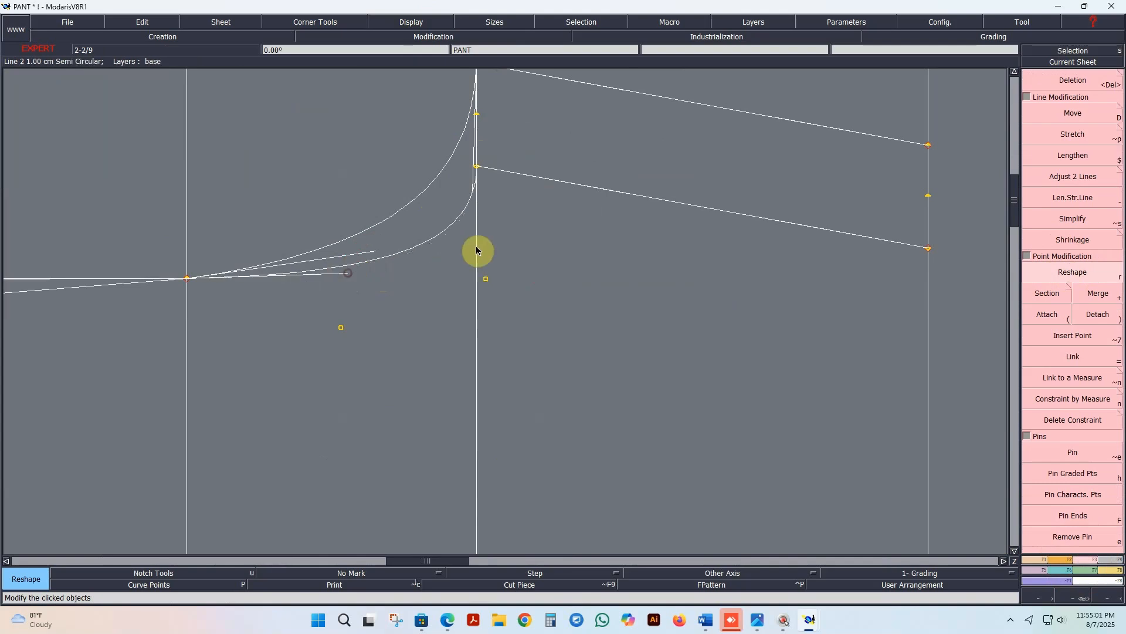
Step: Reshape the back crotch curve by lengthening its handle at the crotch point and adjusting the handle's angle
{"action": "left_click", "coordinate": [381, 251]}
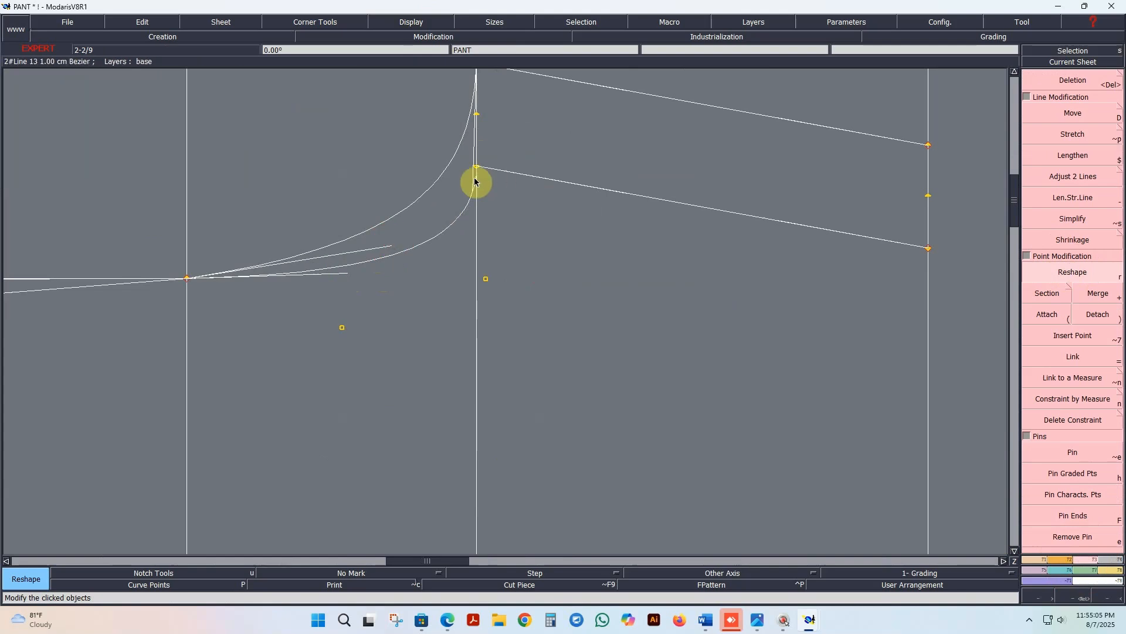
{"action": "scroll", "coordinate": [470, 227], "scroll_direction": "down", "scroll_amount": 2}
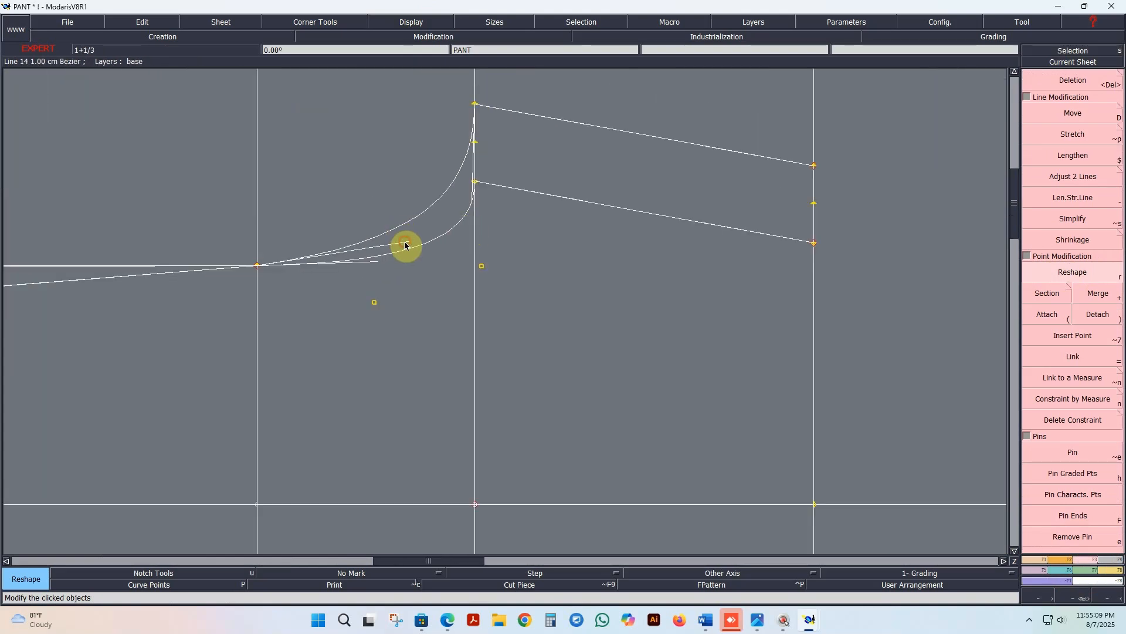
{"action": "left_click", "coordinate": [403, 244]}
{"action": "scroll", "coordinate": [419, 251], "scroll_direction": "down", "scroll_amount": 3}
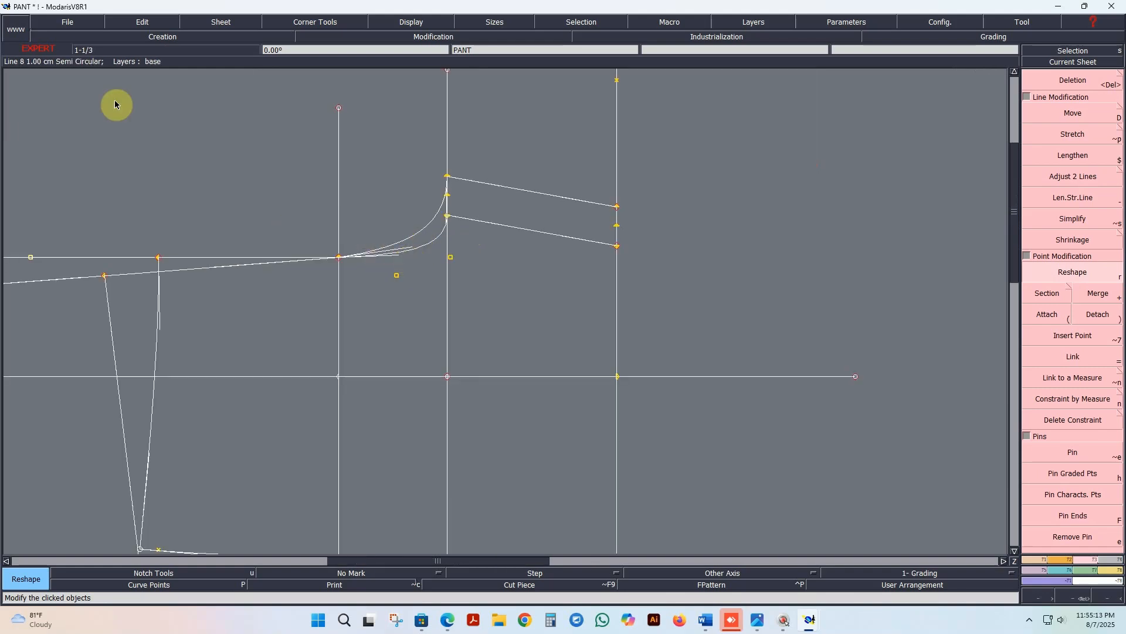
Step: Save the PANT model to its directory, continuing past the validation warning
{"action": "left_click", "coordinate": [65, 22]}
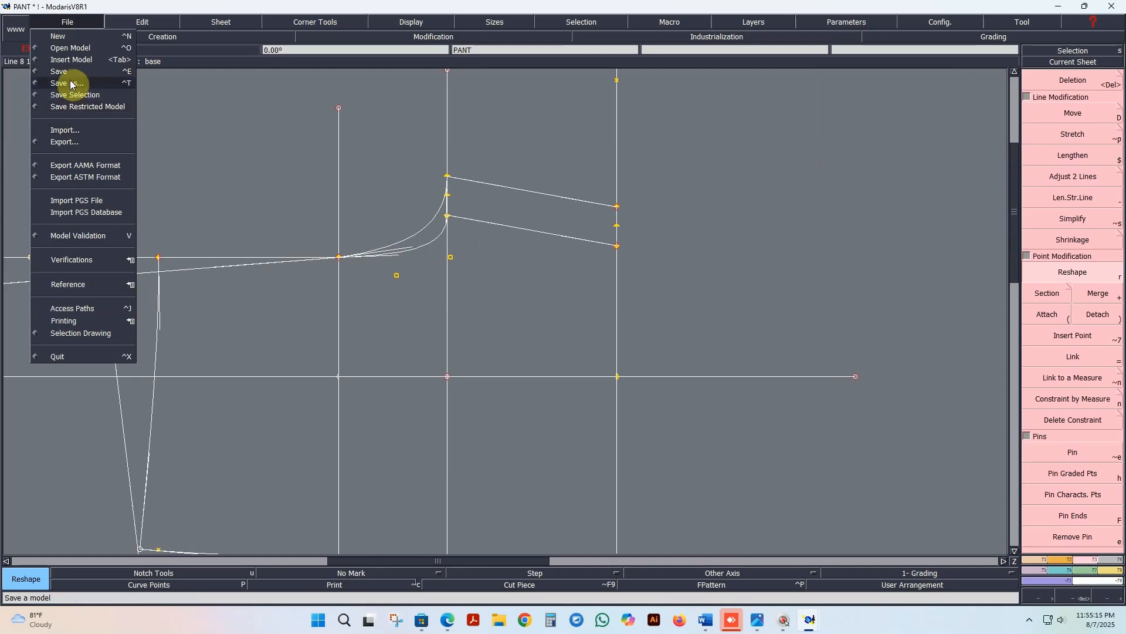
{"action": "left_click", "coordinate": [65, 72]}
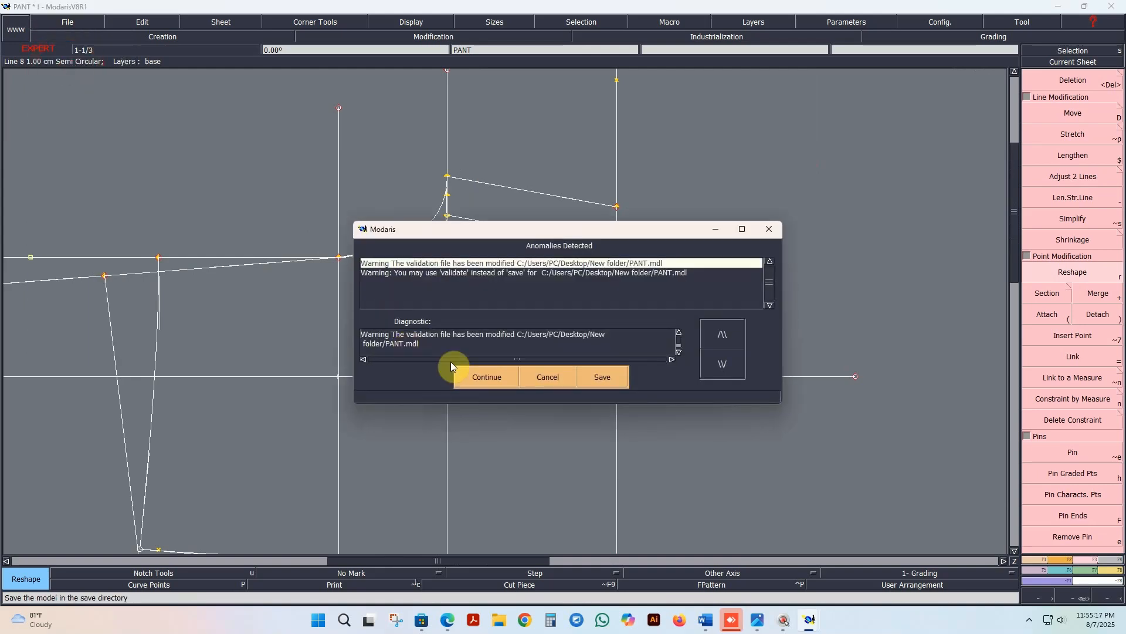
{"action": "left_click", "coordinate": [478, 376]}
{"action": "scroll", "coordinate": [412, 298], "scroll_direction": "down", "scroll_amount": 1}
{"action": "scroll", "coordinate": [413, 308], "scroll_direction": "up", "scroll_amount": 1}
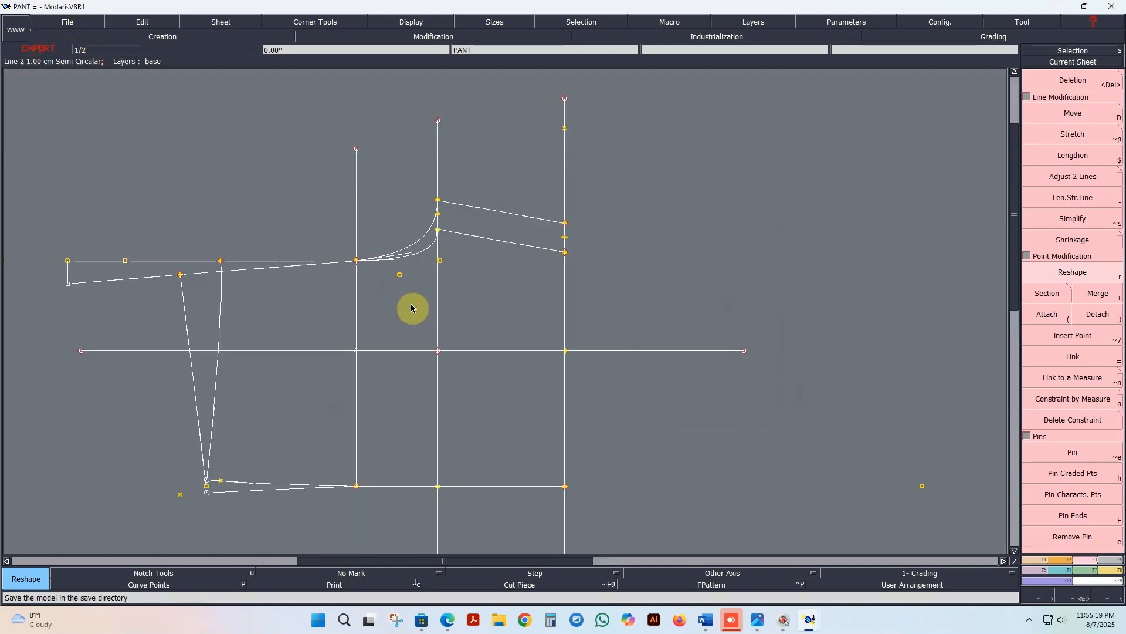
Step: Display the base draft in all its graded sizes as a nest
{"action": "key", "text": "F12"}
{"action": "key", "text": "F9"}
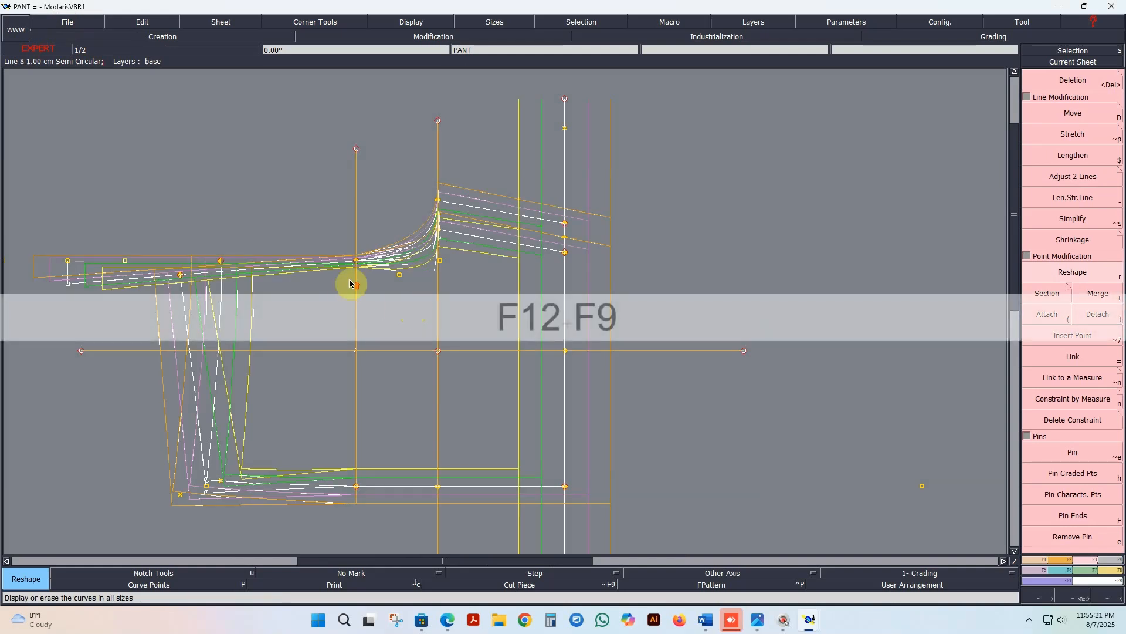
{"action": "scroll", "coordinate": [326, 261], "scroll_direction": "up", "scroll_amount": 3}
{"action": "scroll", "coordinate": [317, 243], "scroll_direction": "down", "scroll_amount": 2}
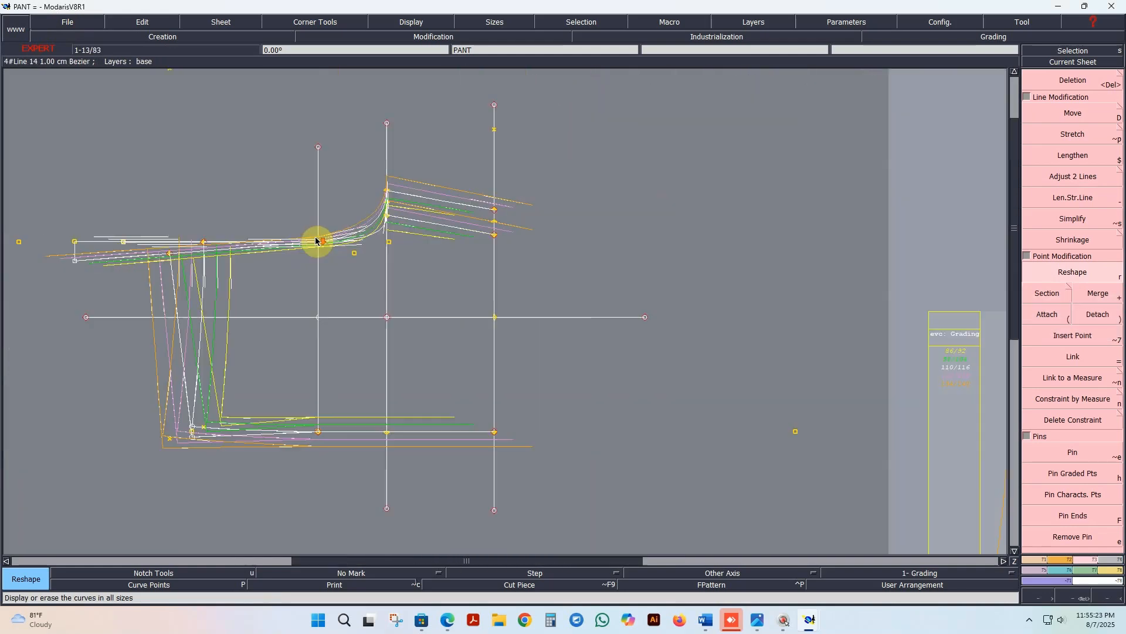
{"action": "scroll", "coordinate": [335, 318], "scroll_direction": "up", "scroll_amount": 1}
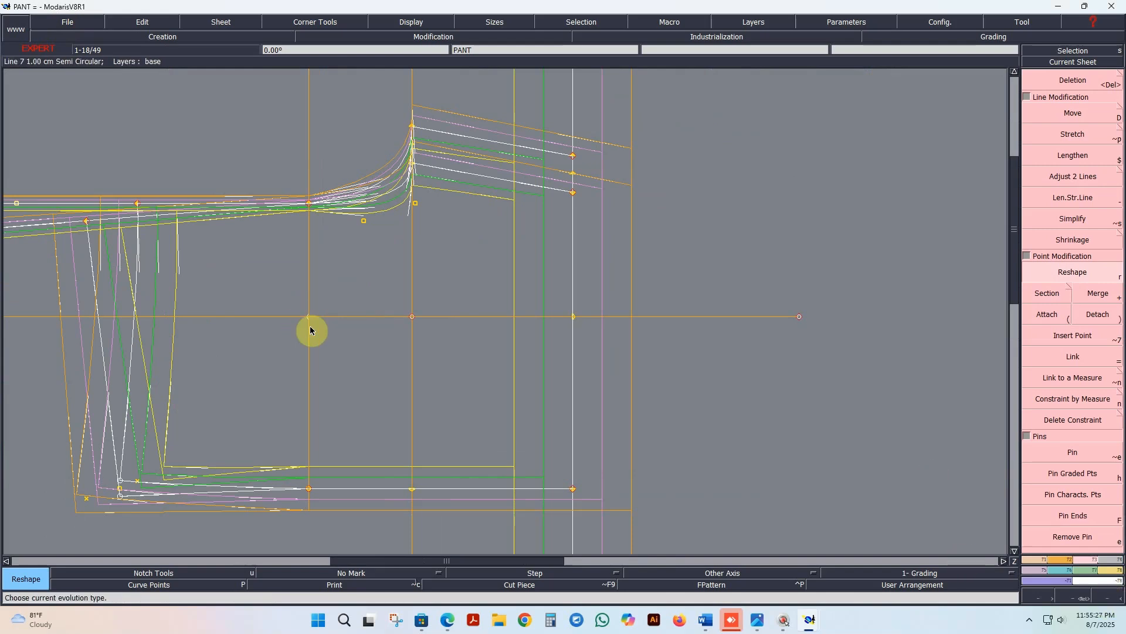
Step: Open the grading control table of the point where the hip line crosses the horizontal centre line, and move it clear of the nest
{"action": "left_click", "coordinate": [1070, 571]}
{"action": "left_click", "coordinate": [1091, 94]}
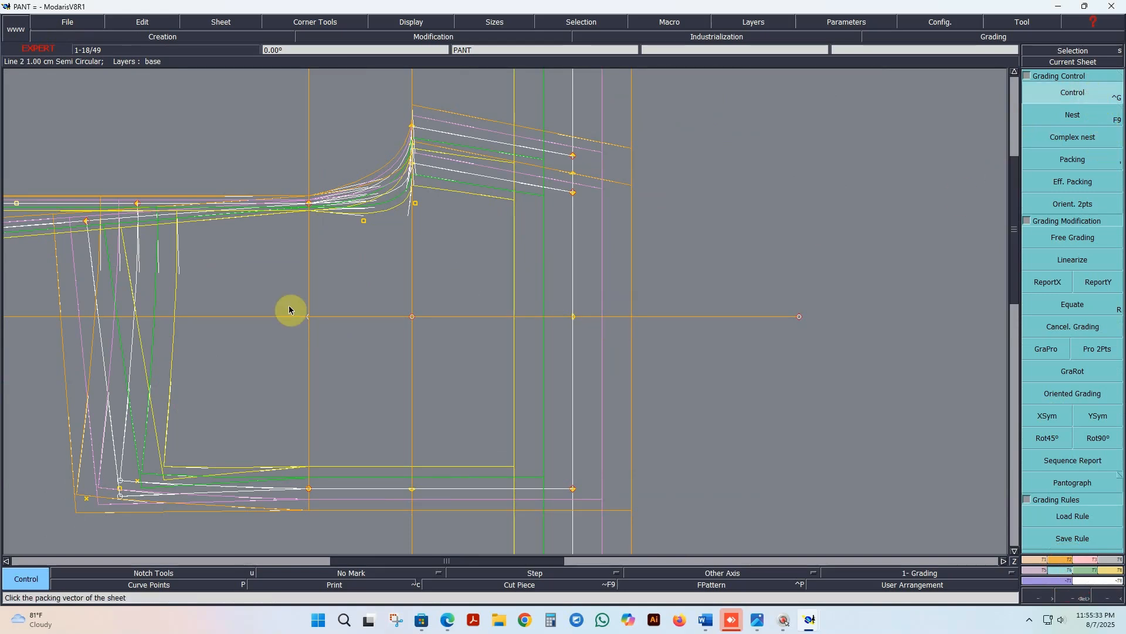
{"action": "left_click", "coordinate": [308, 318]}
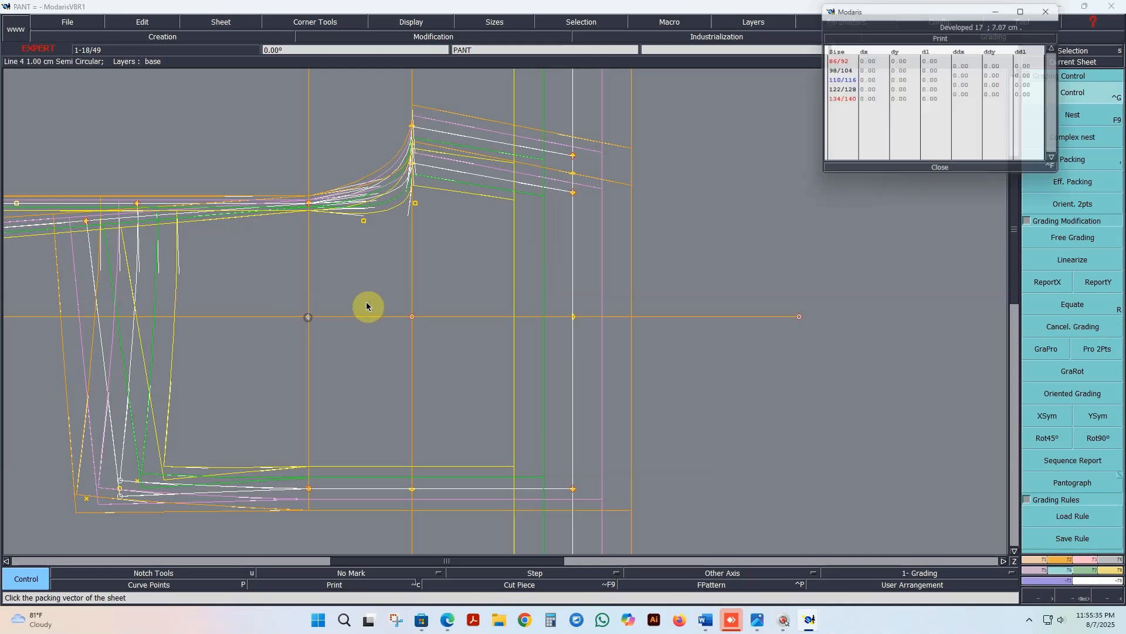
{"action": "left_click_drag", "start_coordinate": [934, 13], "coordinate": [768, 140]}
Step: Set the hip-line point's ddl grading increment to 0.5 for all size intervals
{"action": "left_click", "coordinate": [796, 195]}
{"action": "left_click", "coordinate": [836, 191]}
{"action": "left_click", "coordinate": [865, 193]}
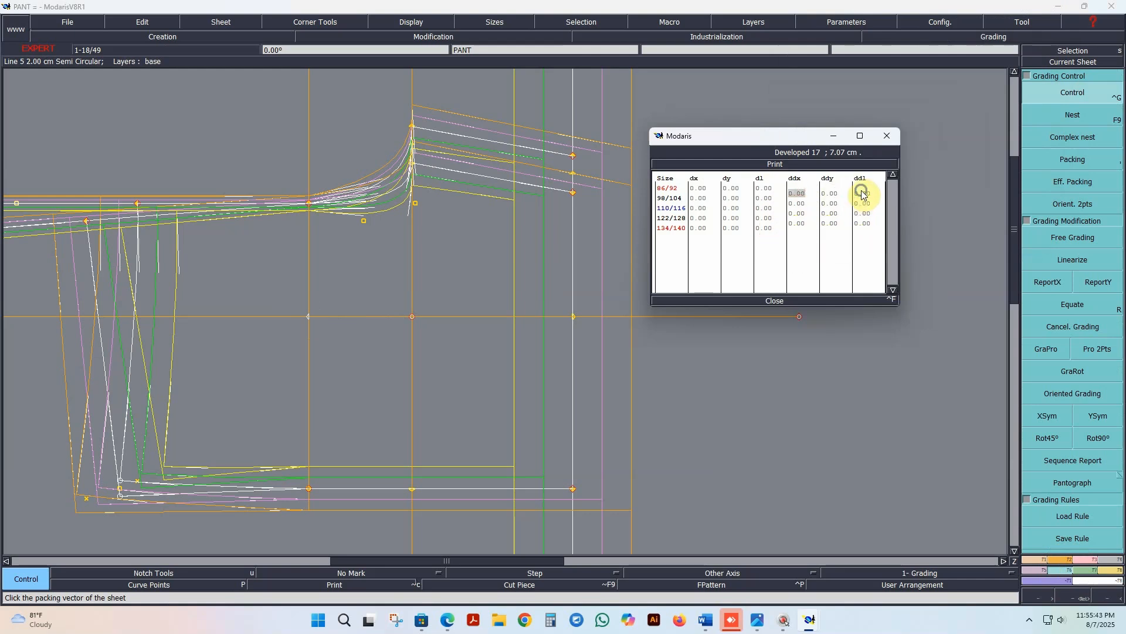
{"action": "left_click", "coordinate": [860, 193]}
{"action": "left_click", "coordinate": [855, 193]}
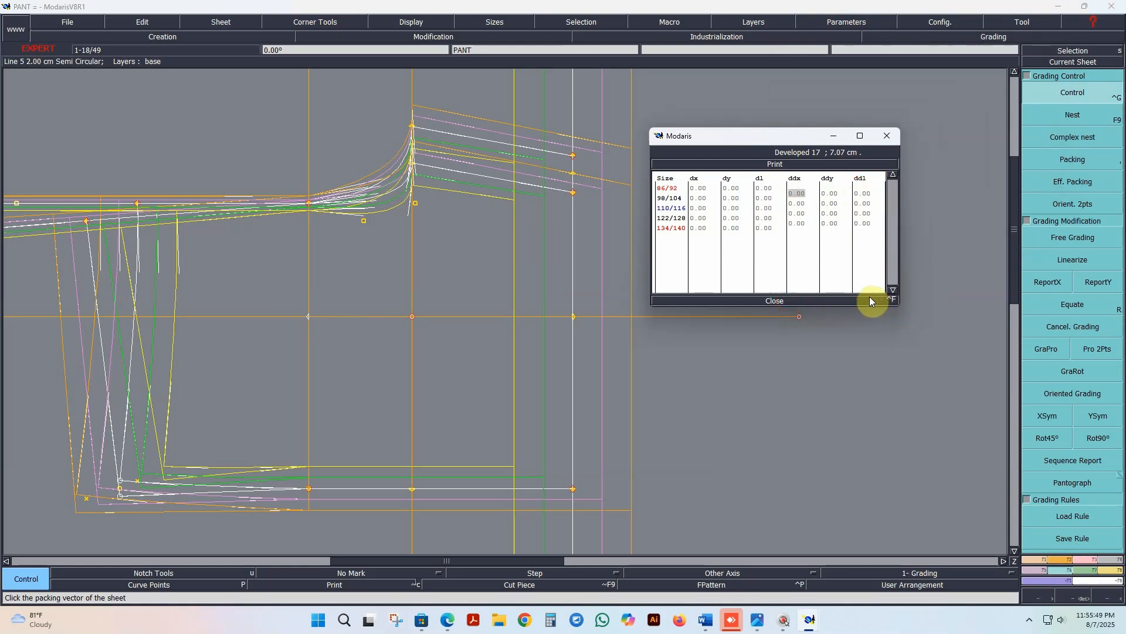
{"action": "key", "text": "ctrl+f"}
{"action": "left_click_drag", "start_coordinate": [861, 192], "coordinate": [864, 230]}
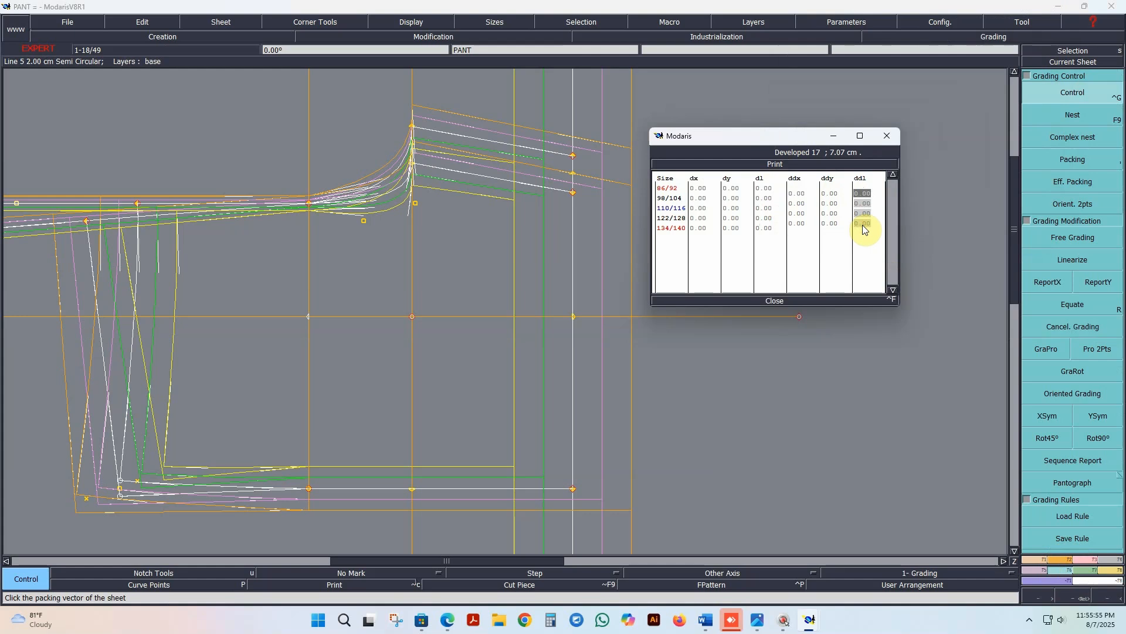
{"action": "type", "text": ".5"}
{"action": "key", "text": "Return"}
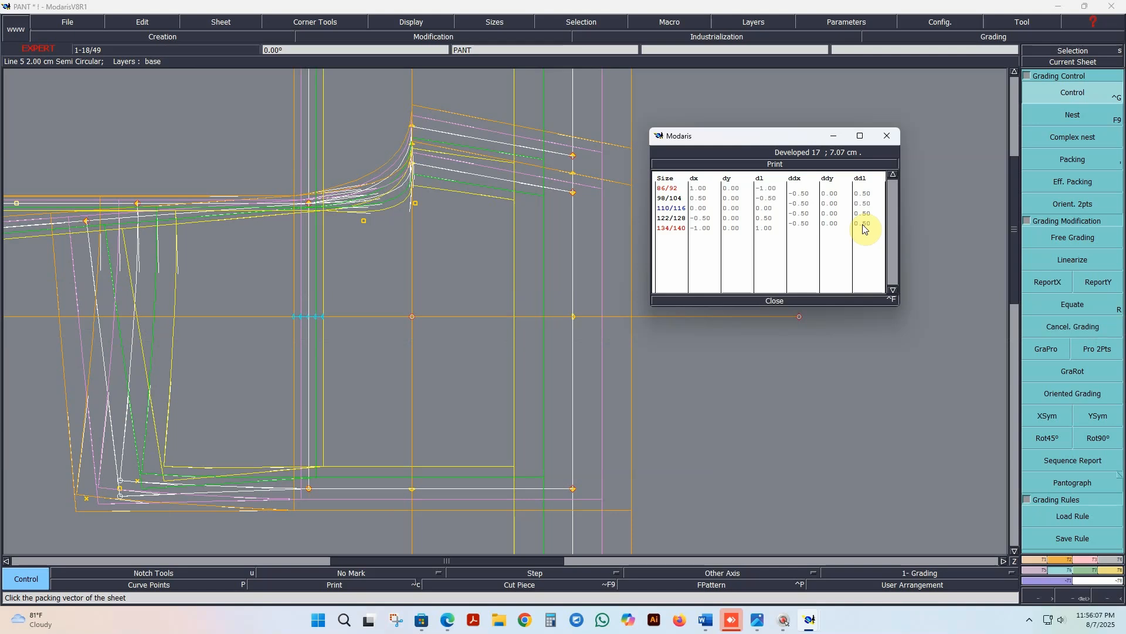
Step: Set the hip-line point's ddl grading increment to 0.7 for all size intervals and close the grading table
{"action": "left_click_drag", "start_coordinate": [870, 197], "coordinate": [871, 230]}
{"action": "type", "text": ".7"}
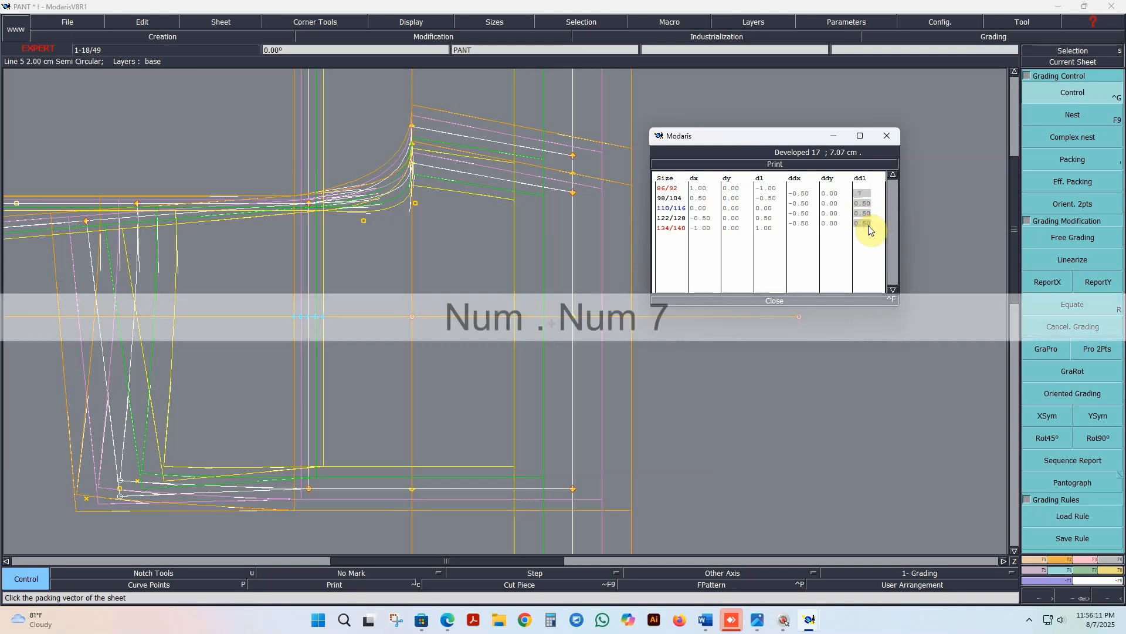
{"action": "key", "text": "Return"}
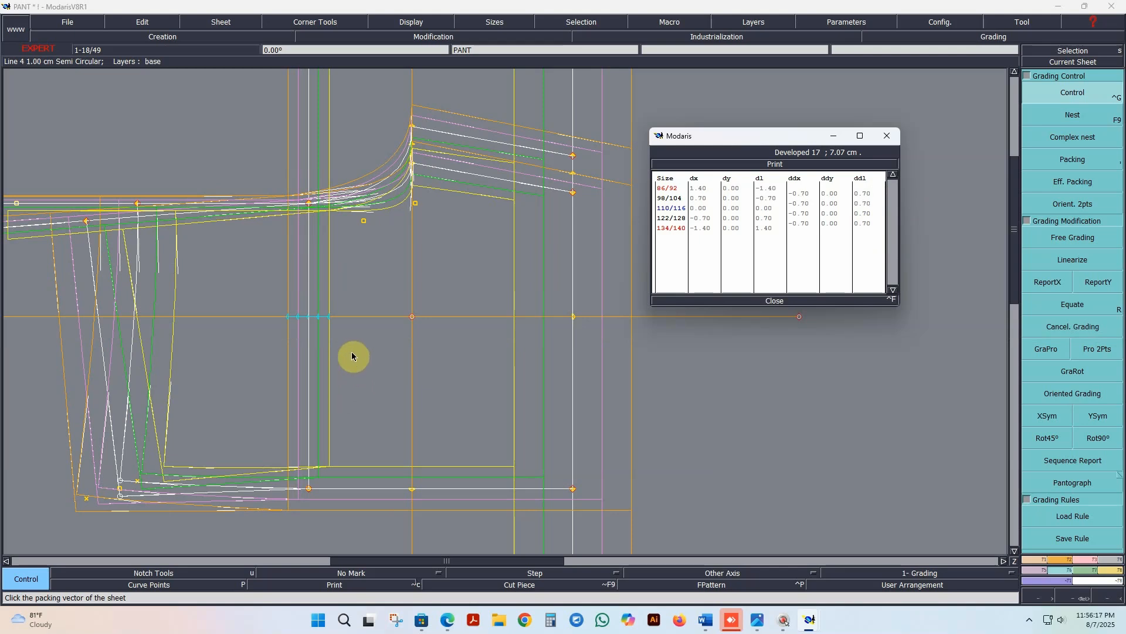
{"action": "scroll", "coordinate": [352, 356], "scroll_direction": "down", "scroll_amount": 2}
{"action": "scroll", "coordinate": [328, 339], "scroll_direction": "down", "scroll_amount": 1}
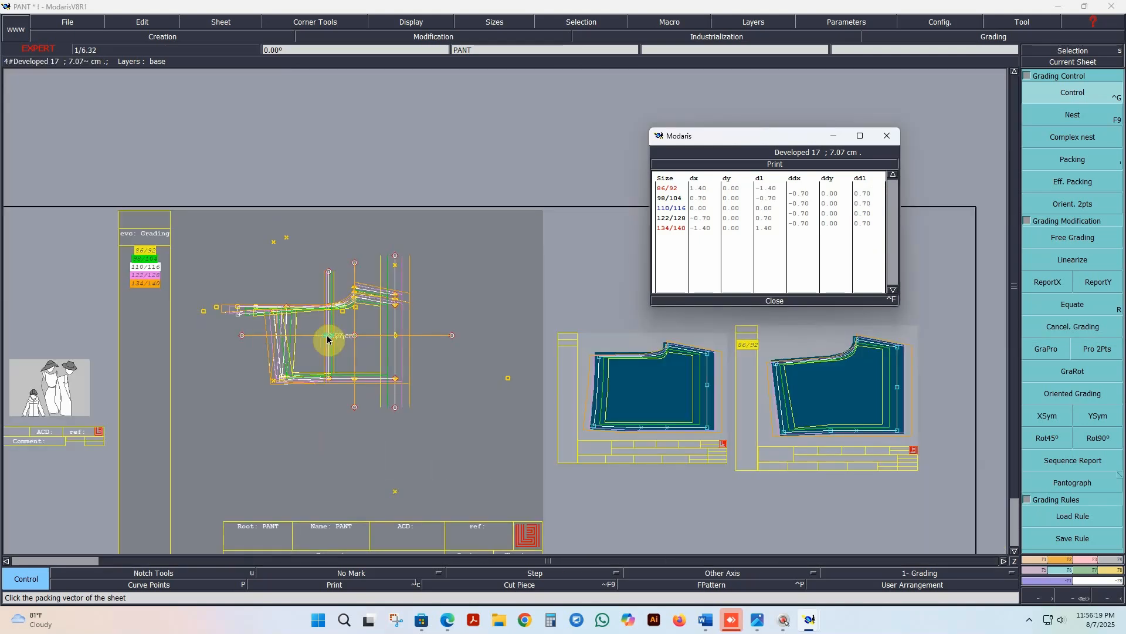
{"action": "scroll", "coordinate": [679, 403], "scroll_direction": "up", "scroll_amount": 1}
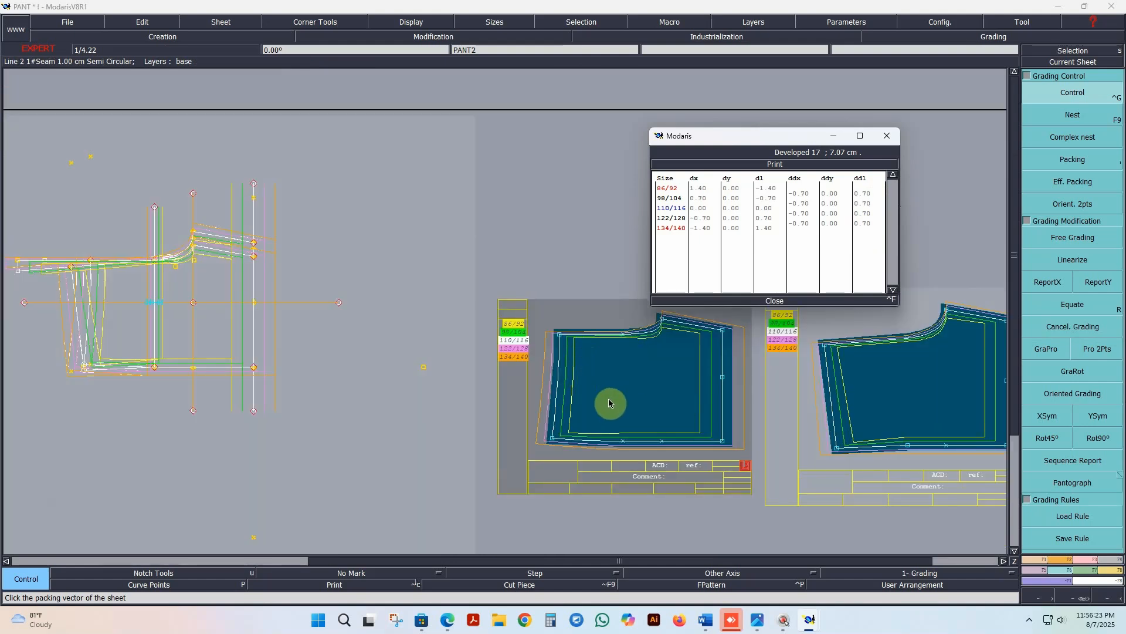
{"action": "left_click", "coordinate": [820, 301]}
Step: Enable all six seam piece extraction options, from Extraction with Dependency to Copy the Contour Text on Lines, and close the options
{"action": "left_click", "coordinate": [1088, 572]}
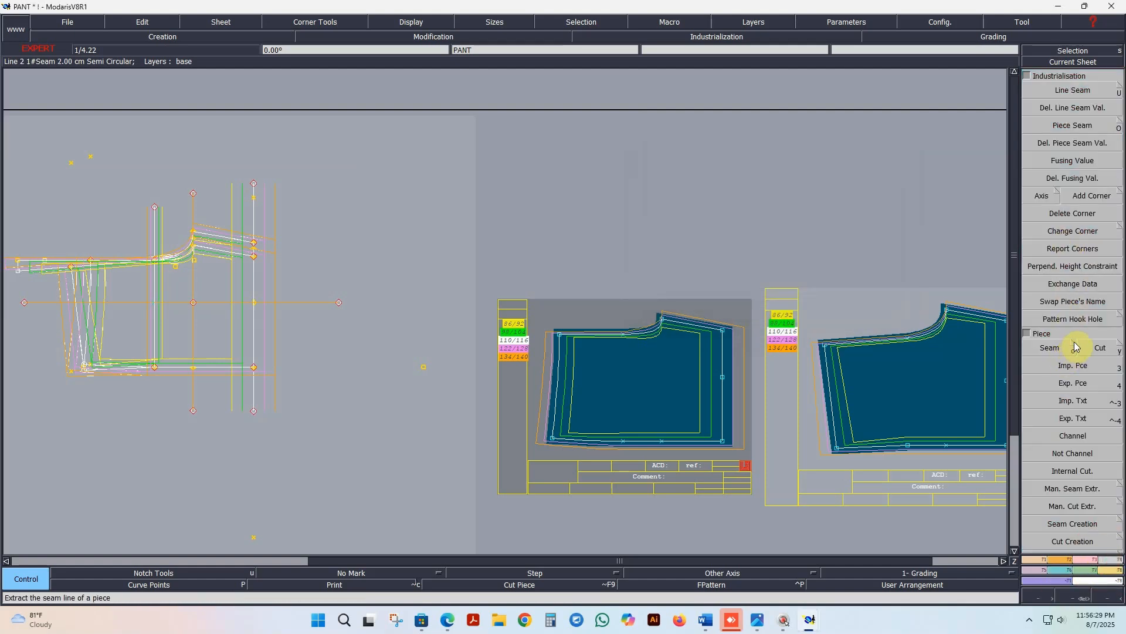
{"action": "left_click", "coordinate": [1075, 347]}
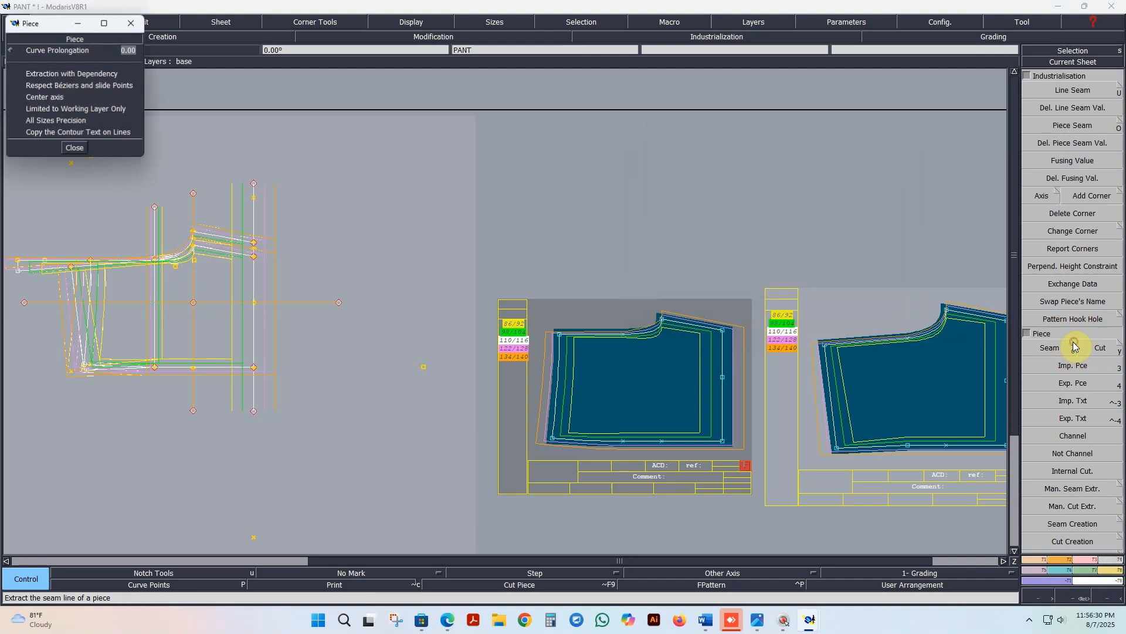
{"action": "left_click", "coordinate": [21, 121]}
{"action": "left_click", "coordinate": [21, 110]}
{"action": "left_click", "coordinate": [21, 98]}
{"action": "left_click", "coordinate": [22, 86]}
{"action": "left_click", "coordinate": [23, 75]}
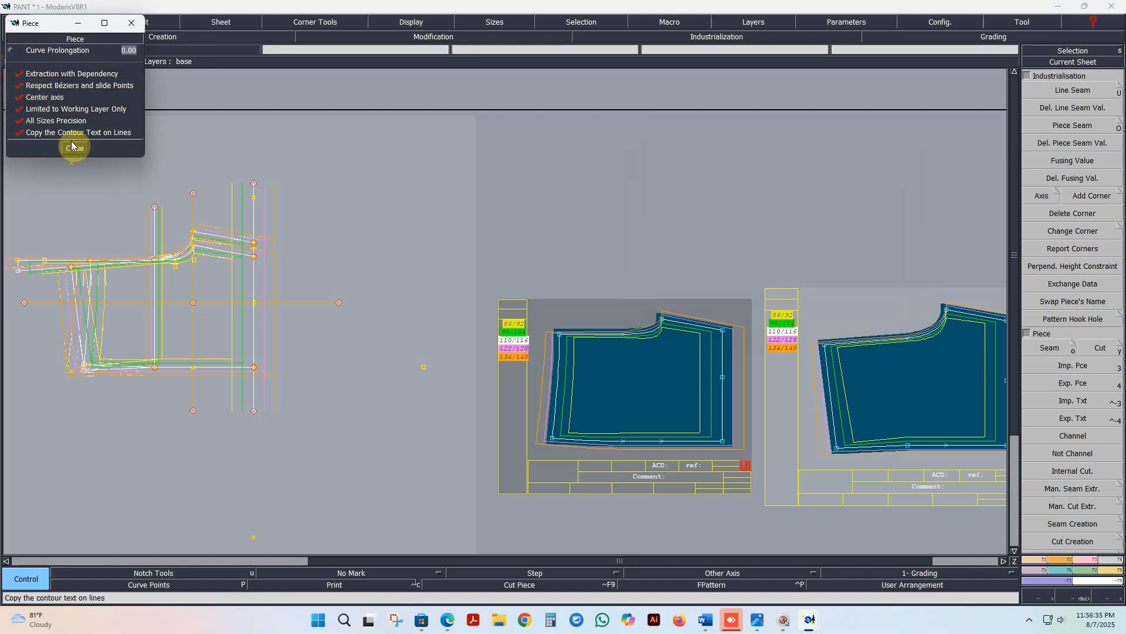
{"action": "left_click", "coordinate": [75, 148]}
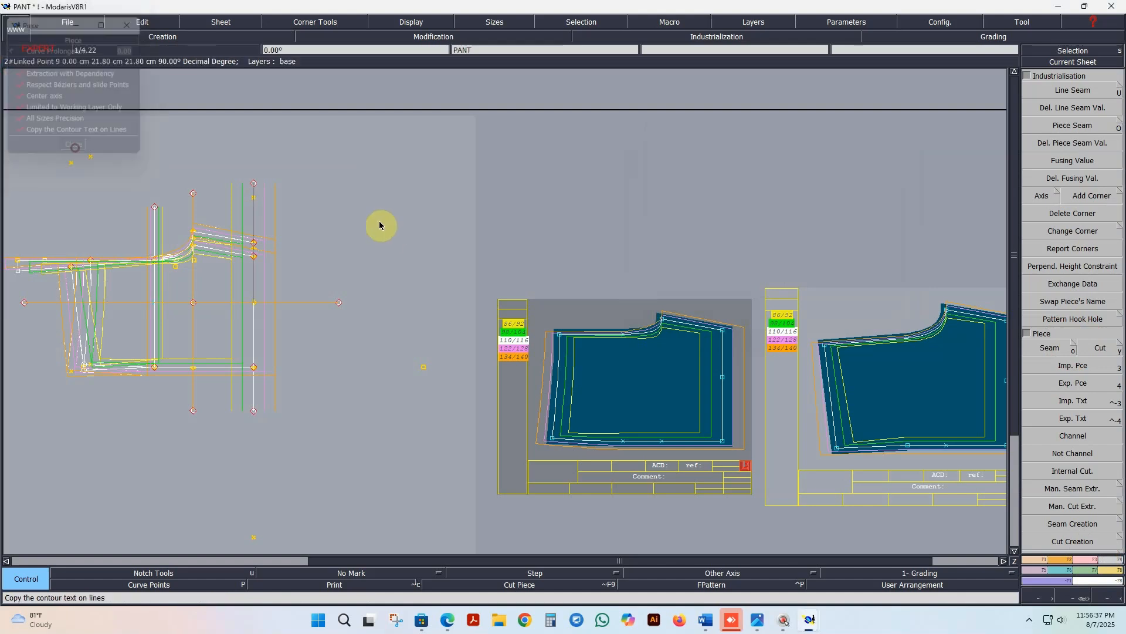
Step: Delete the previously extracted front and back piece sheets, keeping the base draft
{"action": "scroll", "coordinate": [554, 328], "scroll_direction": "down", "scroll_amount": 2}
{"action": "left_click", "coordinate": [591, 361]}
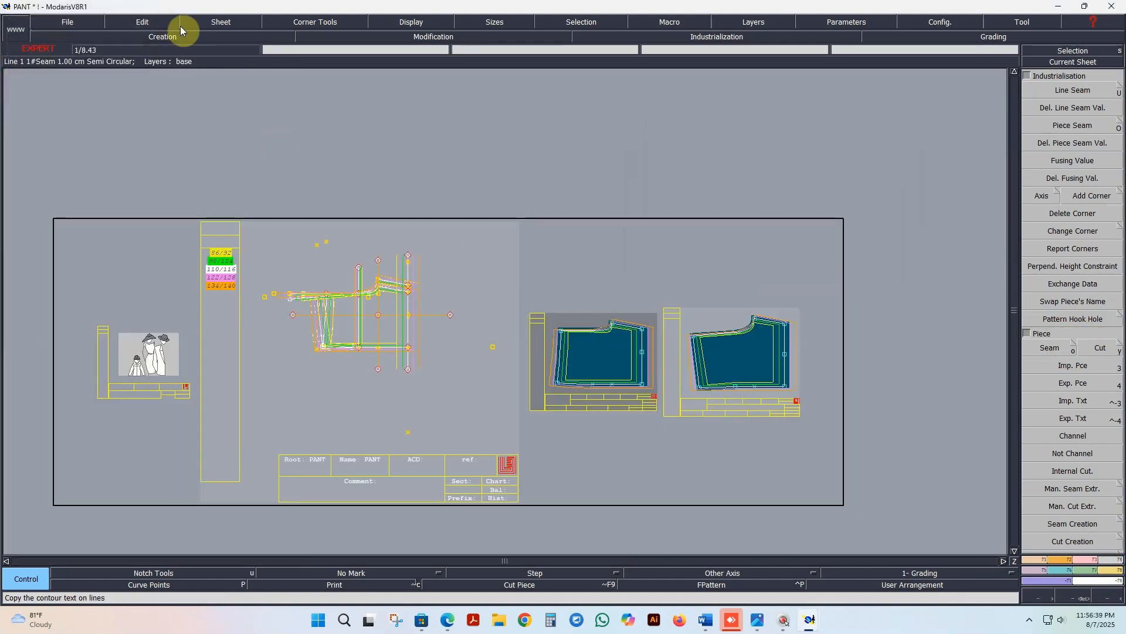
{"action": "left_click", "coordinate": [158, 23]}
{"action": "left_click", "coordinate": [221, 22]}
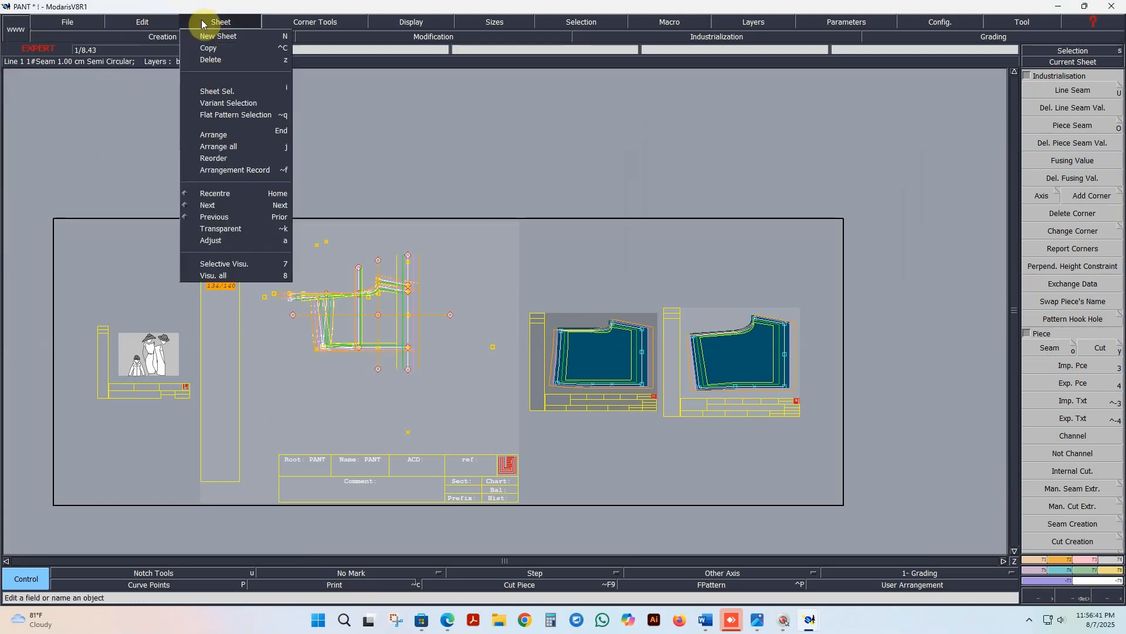
{"action": "left_click", "coordinate": [213, 64]}
{"action": "left_click", "coordinate": [650, 367]}
{"action": "left_click", "coordinate": [727, 356]}
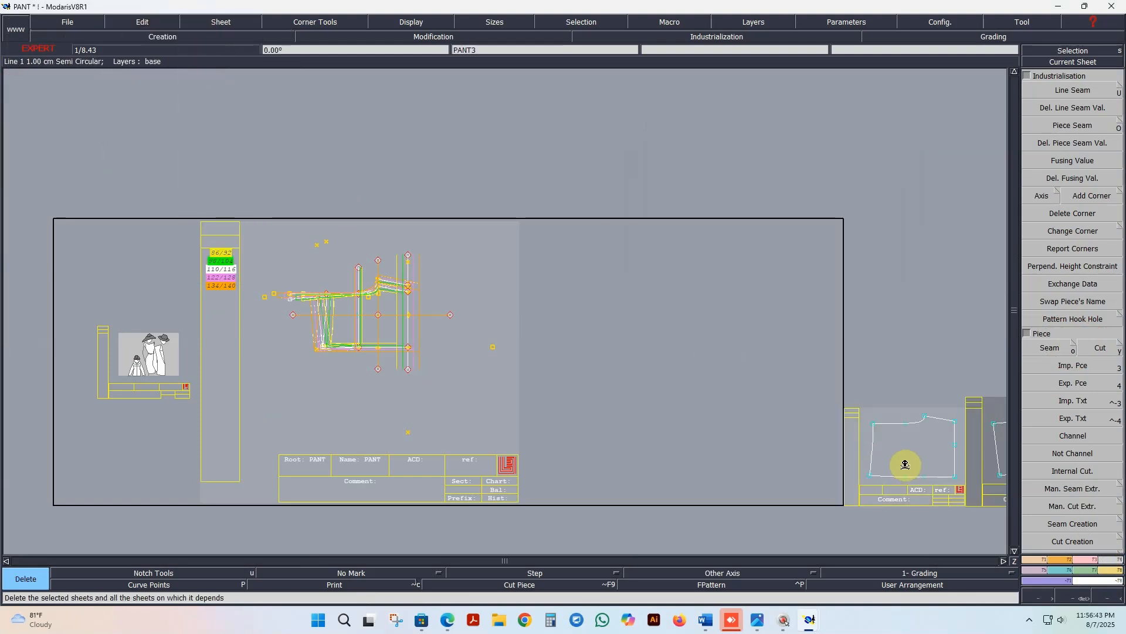
{"action": "left_click", "coordinate": [905, 457]}
{"action": "left_click", "coordinate": [1000, 452]}
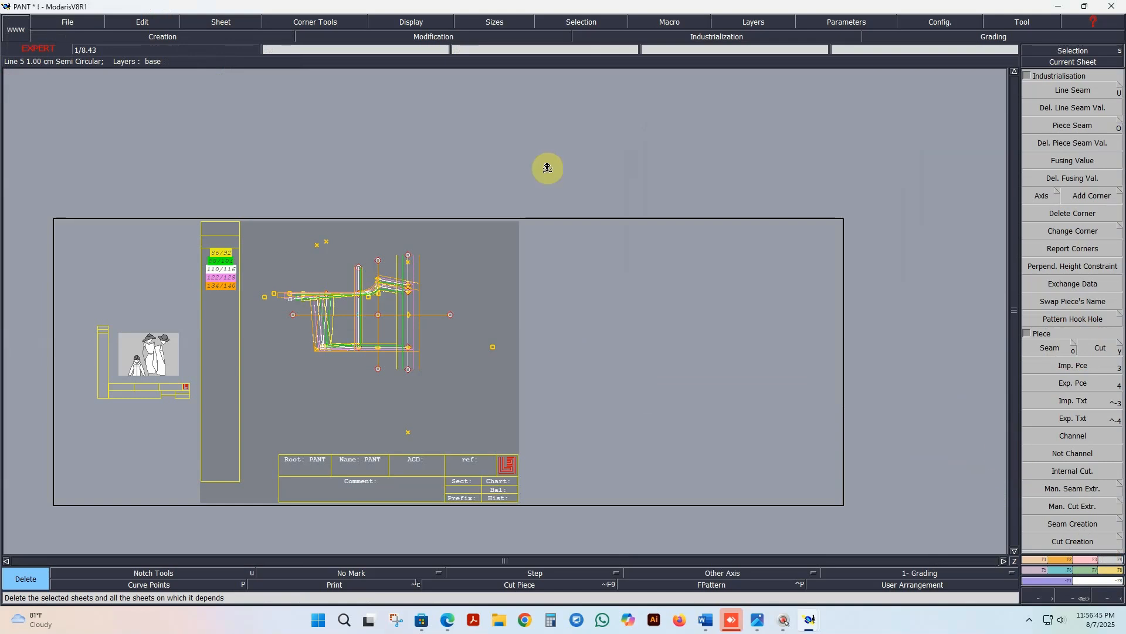
Step: Leave the deletion command and hide the graded nest so the draft shows only its base size
{"action": "left_click", "coordinate": [1084, 50]}
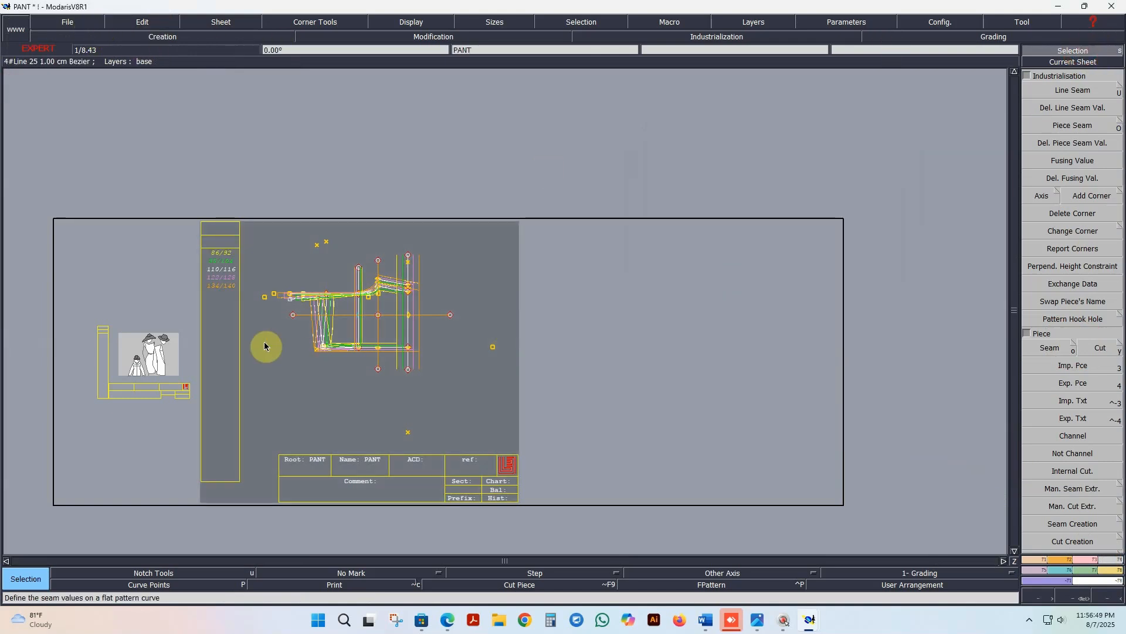
{"action": "scroll", "coordinate": [264, 338], "scroll_direction": "up", "scroll_amount": 3}
{"action": "scroll", "coordinate": [372, 301], "scroll_direction": "down", "scroll_amount": 1}
{"action": "scroll", "coordinate": [546, 292], "scroll_direction": "up", "scroll_amount": 1}
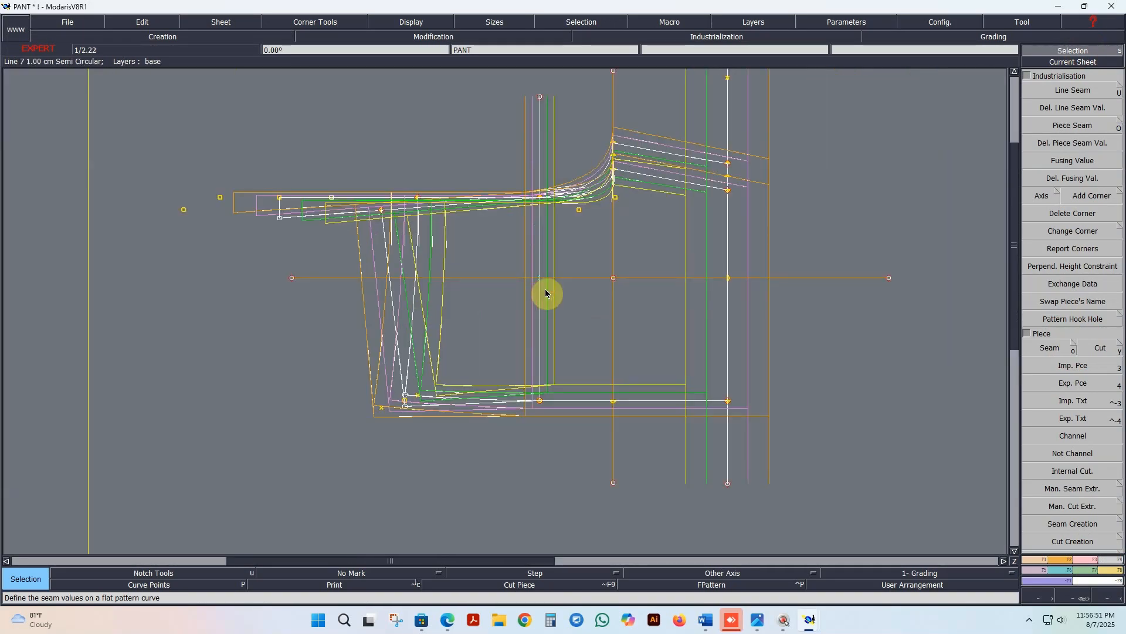
{"action": "key", "text": "F10"}
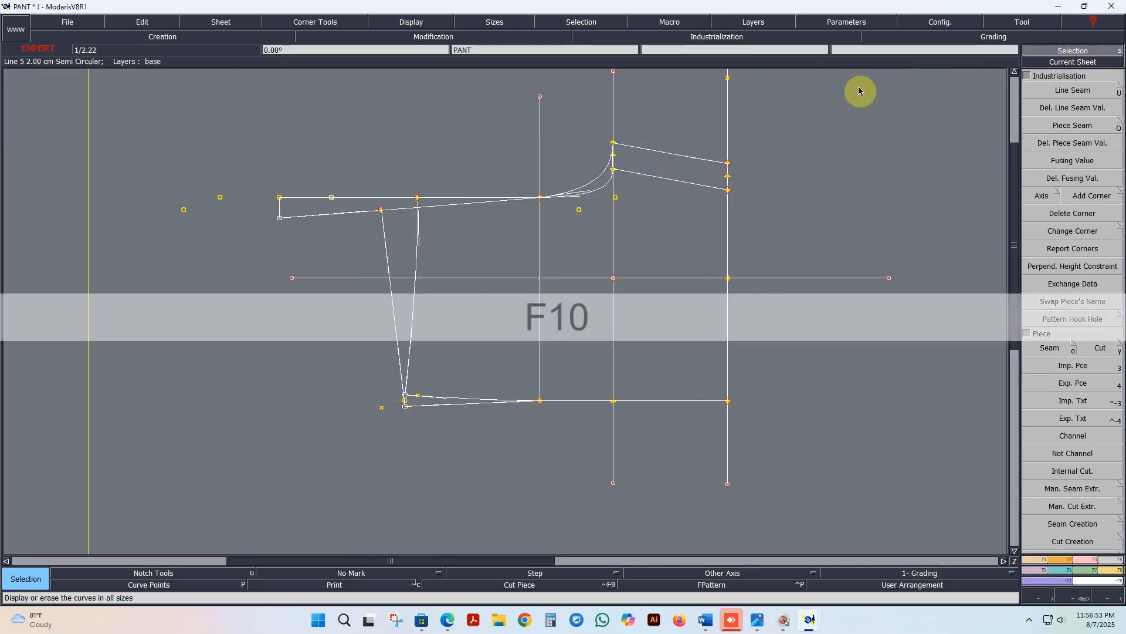
Step: Extract the front pant piece with Seam, filling every area inside the smaller front outline on the base draft
{"action": "left_click", "coordinate": [1060, 349]}
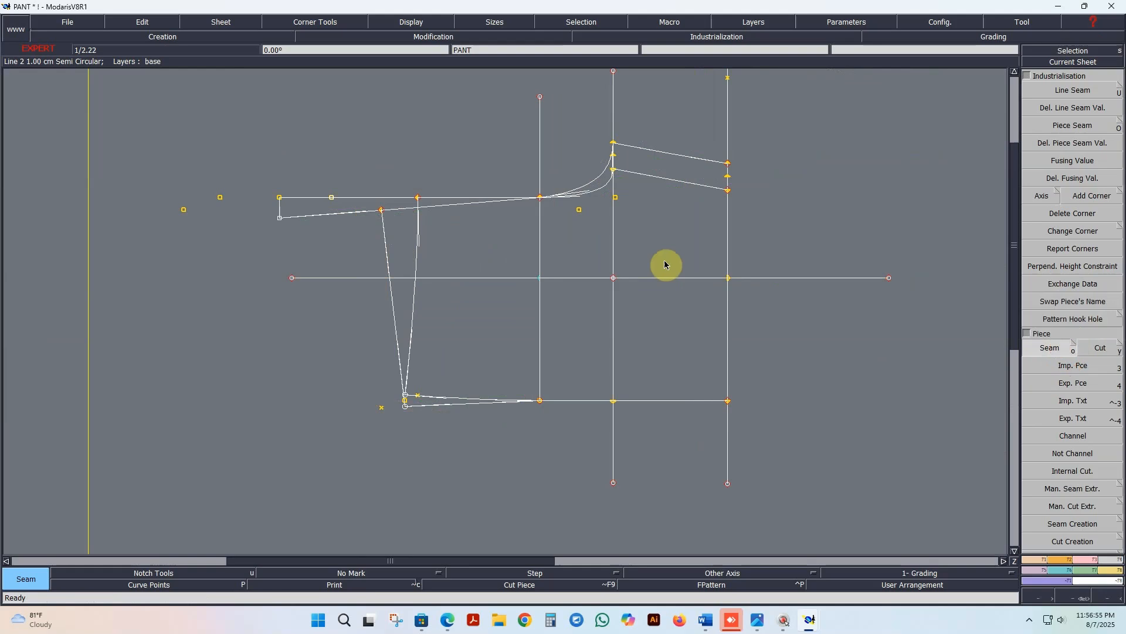
{"action": "left_click", "coordinate": [684, 236]}
{"action": "left_click", "coordinate": [679, 337]}
{"action": "left_click", "coordinate": [587, 348]}
{"action": "left_click", "coordinate": [494, 339]}
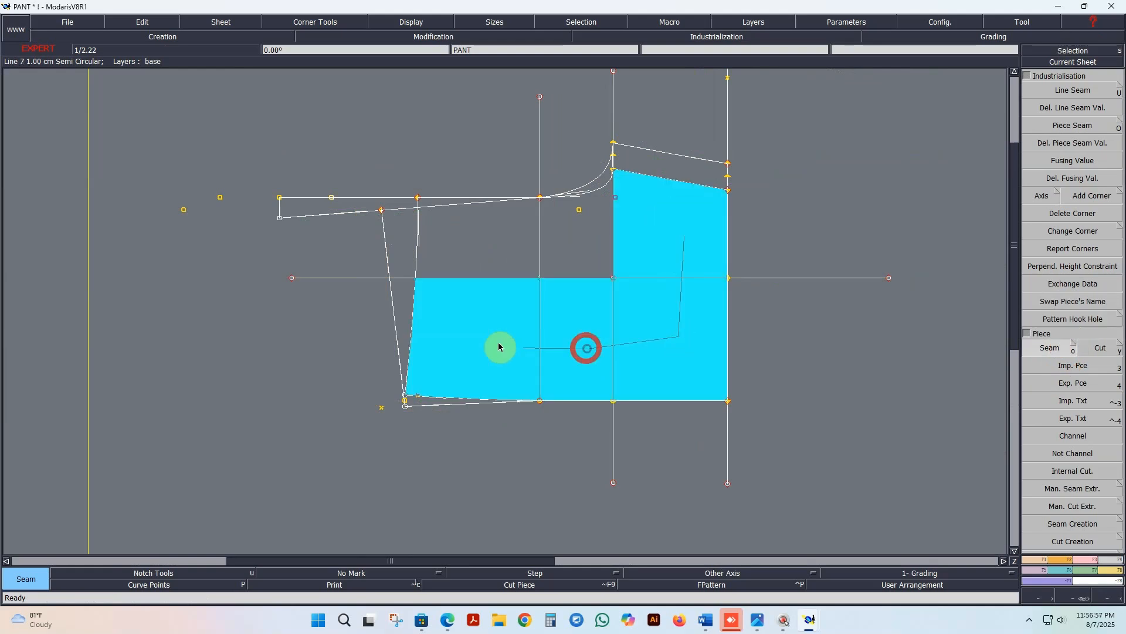
{"action": "left_click", "coordinate": [491, 257]}
{"action": "left_click", "coordinate": [573, 253]}
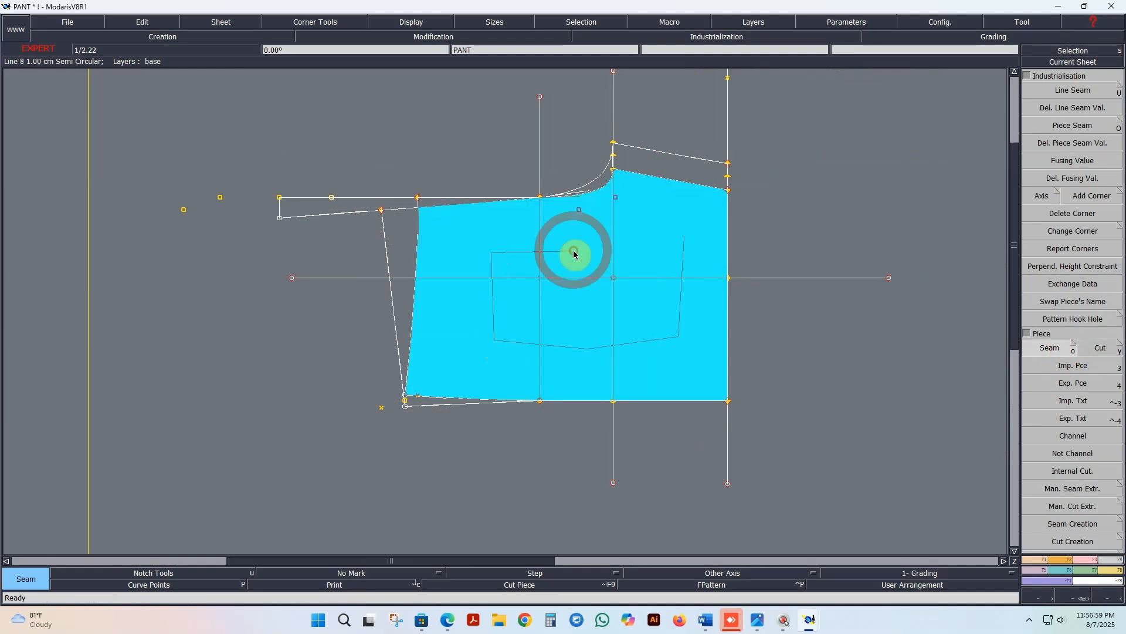
{"action": "right_click", "coordinate": [656, 249]}
Step: Extract the back pant piece, filling every area inside the larger back outline, including the back crotch curve
{"action": "left_click", "coordinate": [684, 176]}
{"action": "left_click", "coordinate": [676, 277]}
{"action": "left_click", "coordinate": [680, 331]}
{"action": "left_click", "coordinate": [598, 354]}
{"action": "left_click", "coordinate": [510, 352]}
{"action": "left_click", "coordinate": [444, 398]}
{"action": "left_click", "coordinate": [410, 256]}
{"action": "left_click", "coordinate": [483, 256]}
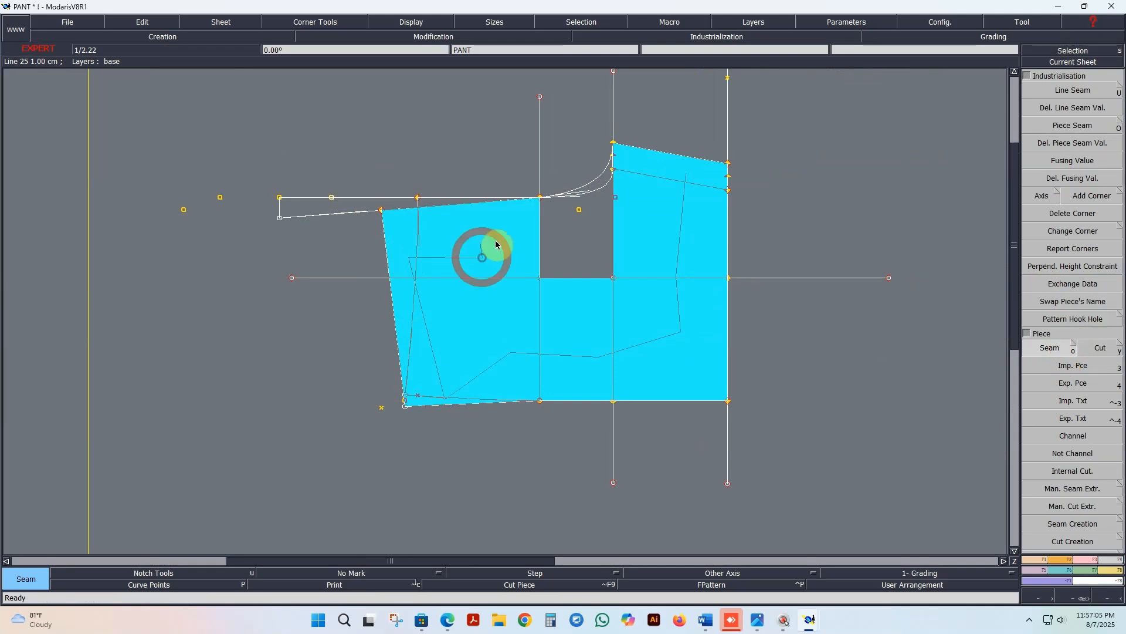
{"action": "left_click", "coordinate": [579, 241]}
{"action": "left_click", "coordinate": [600, 186]}
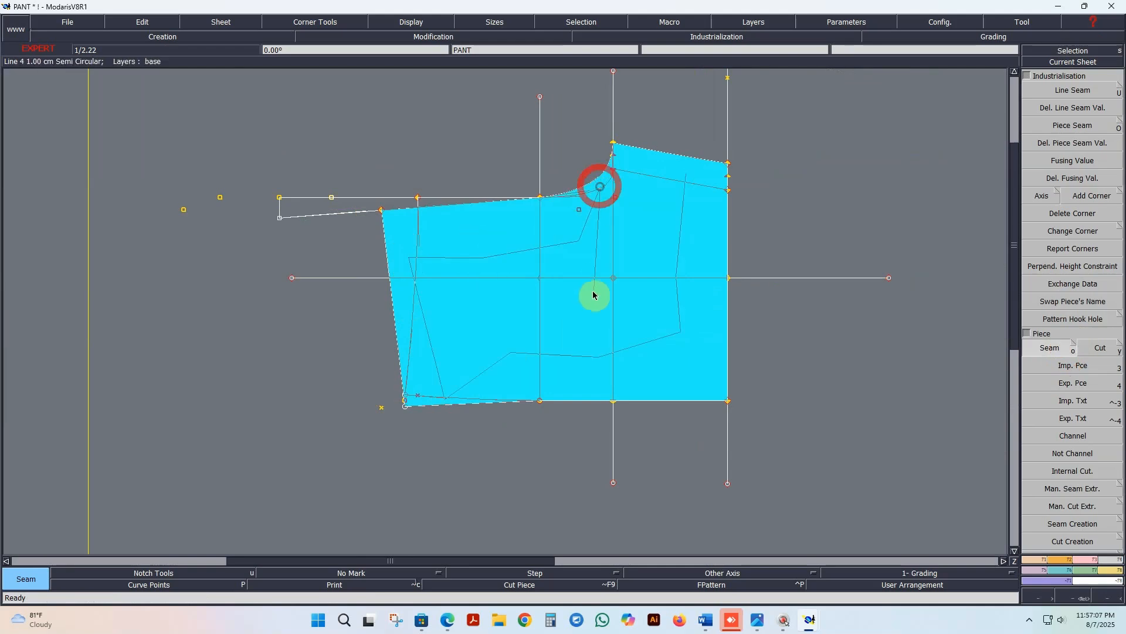
{"action": "right_click", "coordinate": [591, 293]}
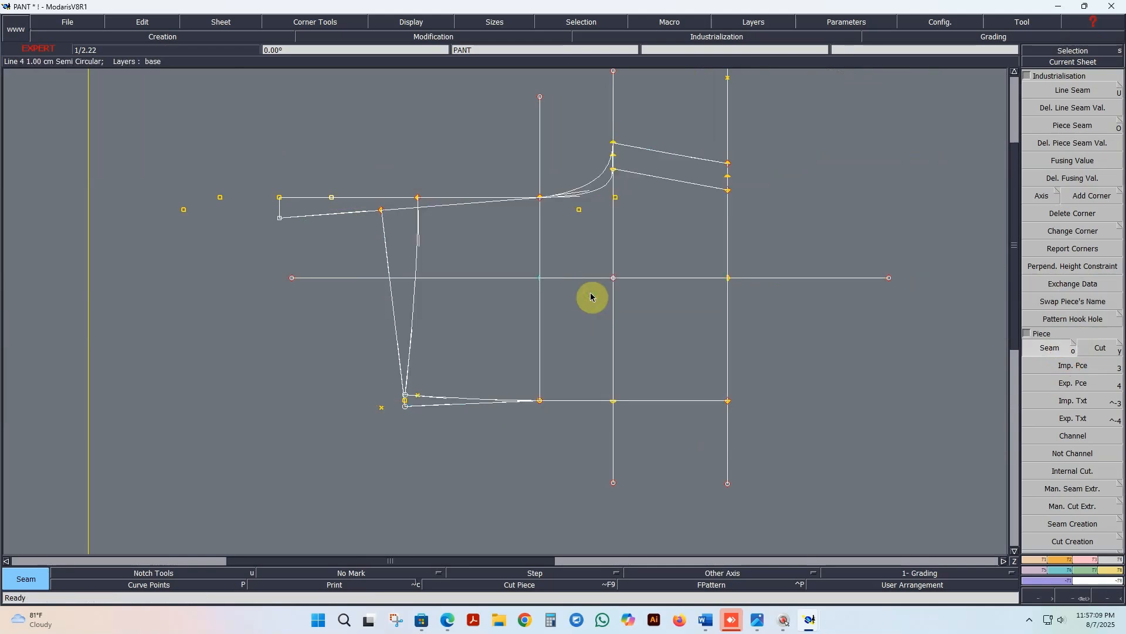
Step: Arrange all sheets on the desk and inspect the newly extracted pieces
{"action": "key", "text": "j"}
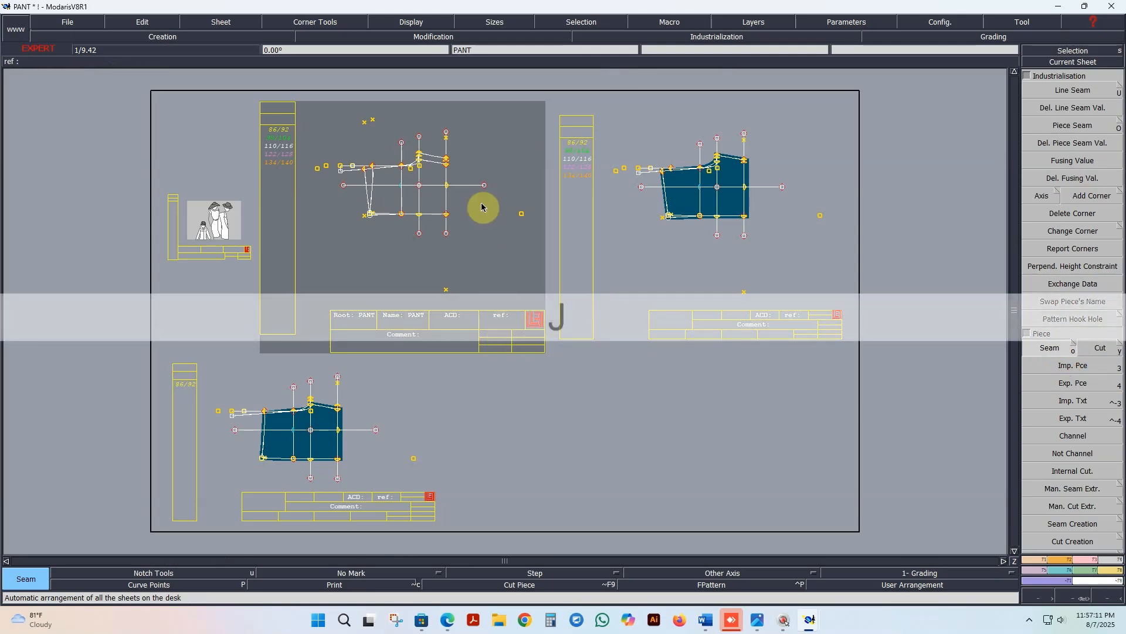
{"action": "scroll", "coordinate": [719, 209], "scroll_direction": "up", "scroll_amount": 3}
{"action": "scroll", "coordinate": [561, 269], "scroll_direction": "down", "scroll_amount": 1}
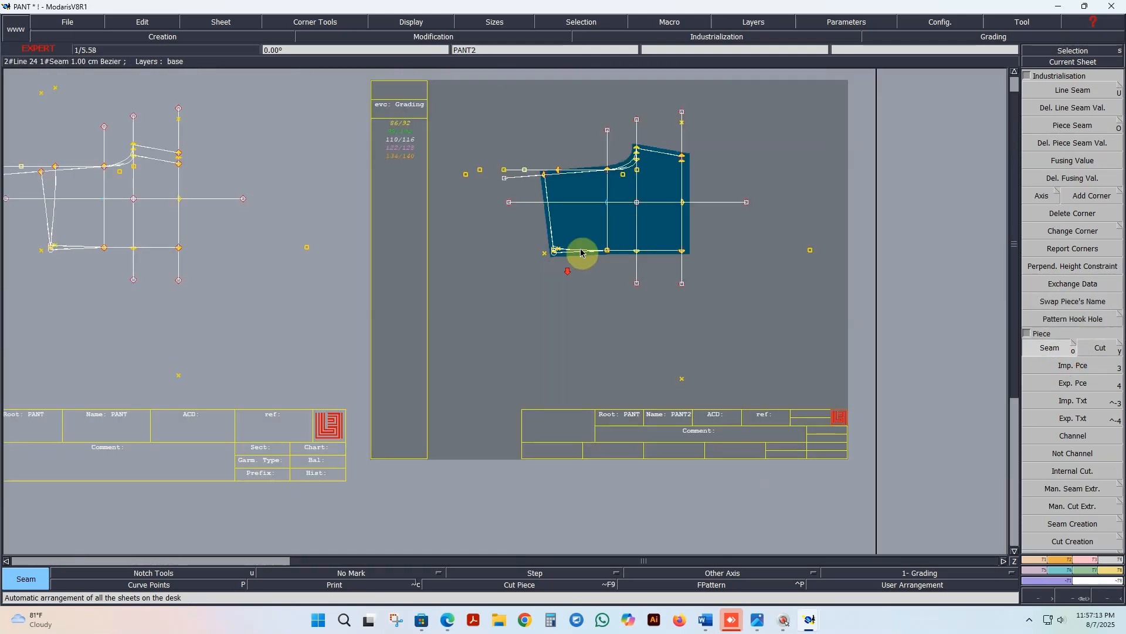
Step: Inspect the extracted back piece PANT2 and display its graded nest in all sizes
{"action": "scroll", "coordinate": [679, 184], "scroll_direction": "up", "scroll_amount": 2}
{"action": "scroll", "coordinate": [615, 182], "scroll_direction": "up", "scroll_amount": 1}
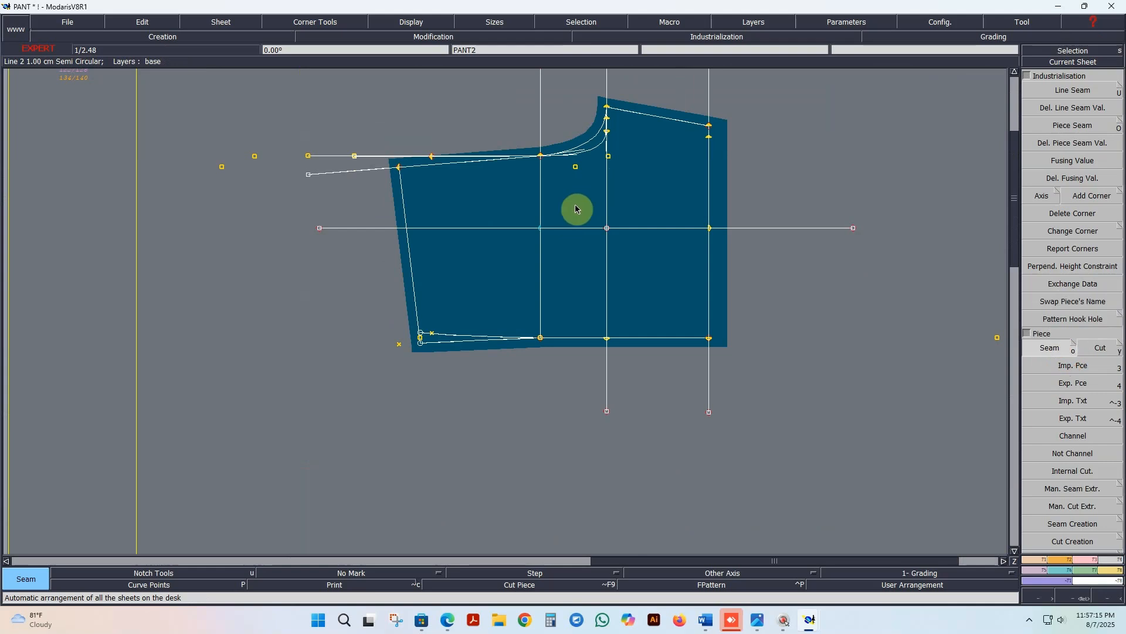
{"action": "scroll", "coordinate": [574, 176], "scroll_direction": "up", "scroll_amount": 2}
{"action": "scroll", "coordinate": [616, 234], "scroll_direction": "down", "scroll_amount": 5}
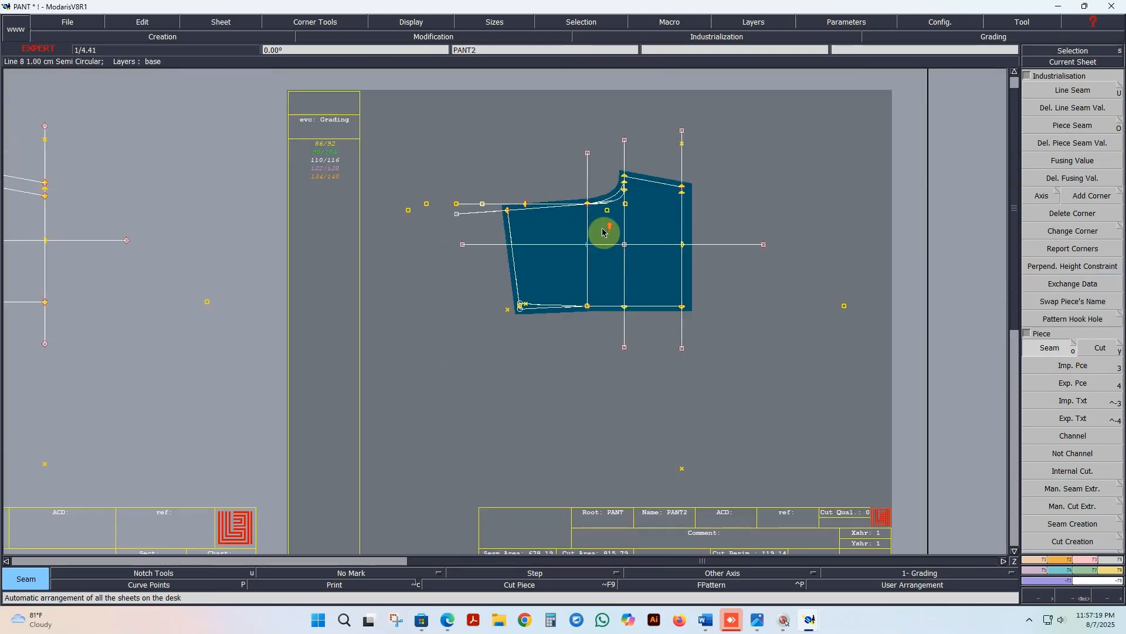
{"action": "scroll", "coordinate": [604, 235], "scroll_direction": "down", "scroll_amount": 2}
{"action": "scroll", "coordinate": [610, 237], "scroll_direction": "up", "scroll_amount": 2}
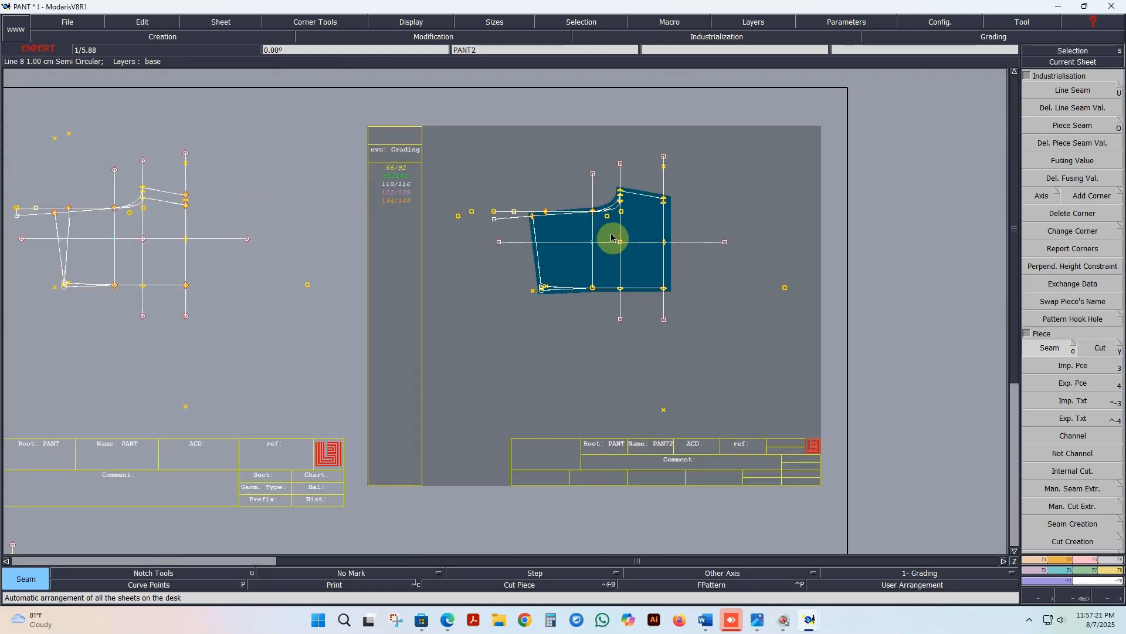
{"action": "key", "text": "F12"}
{"action": "key", "text": "F9"}
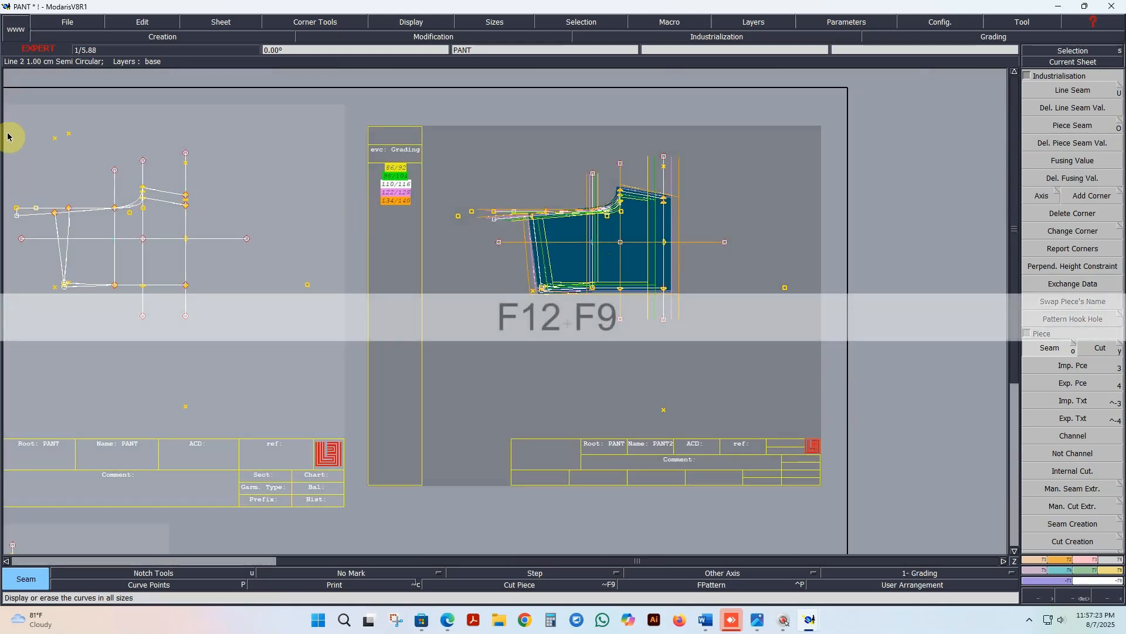
Step: Leave the Seam command, make the base draft PANT the current sheet and display its nest in all sizes
{"action": "scroll", "coordinate": [137, 217], "scroll_direction": "down", "scroll_amount": 3}
{"action": "scroll", "coordinate": [136, 217], "scroll_direction": "up", "scroll_amount": 3}
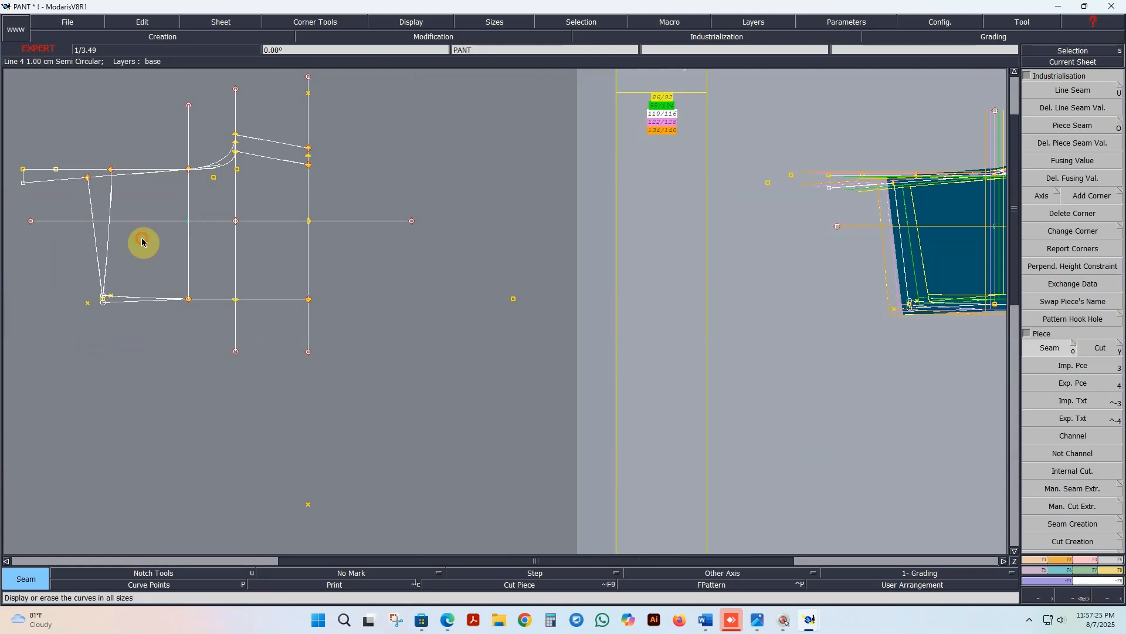
{"action": "left_click", "coordinate": [143, 242]}
{"action": "right_click", "coordinate": [150, 258]}
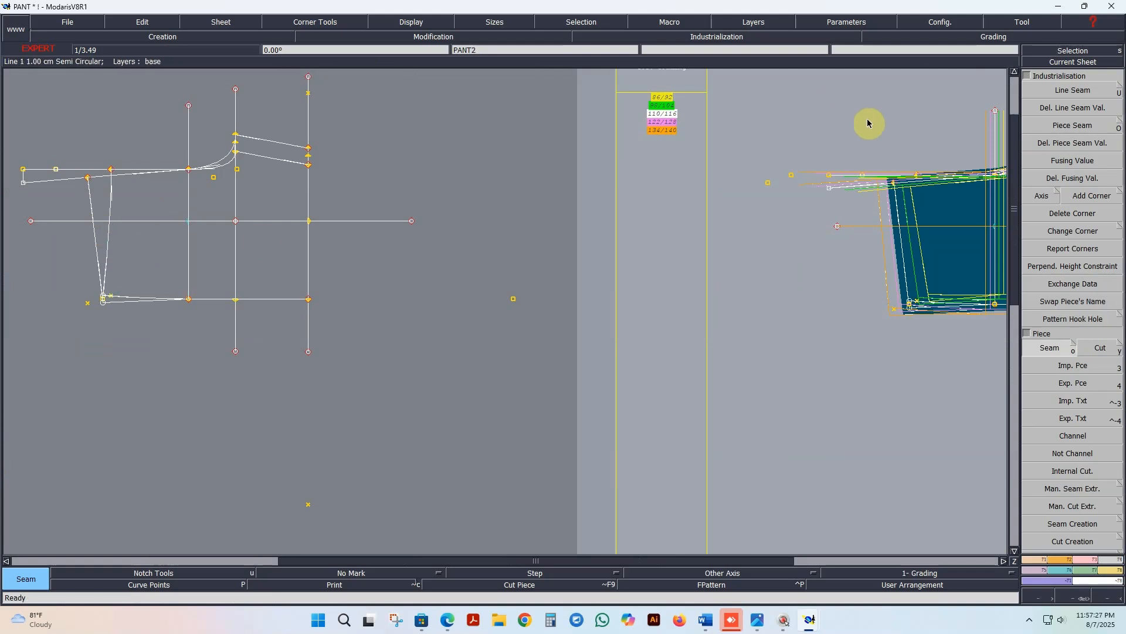
{"action": "left_click", "coordinate": [1071, 51]}
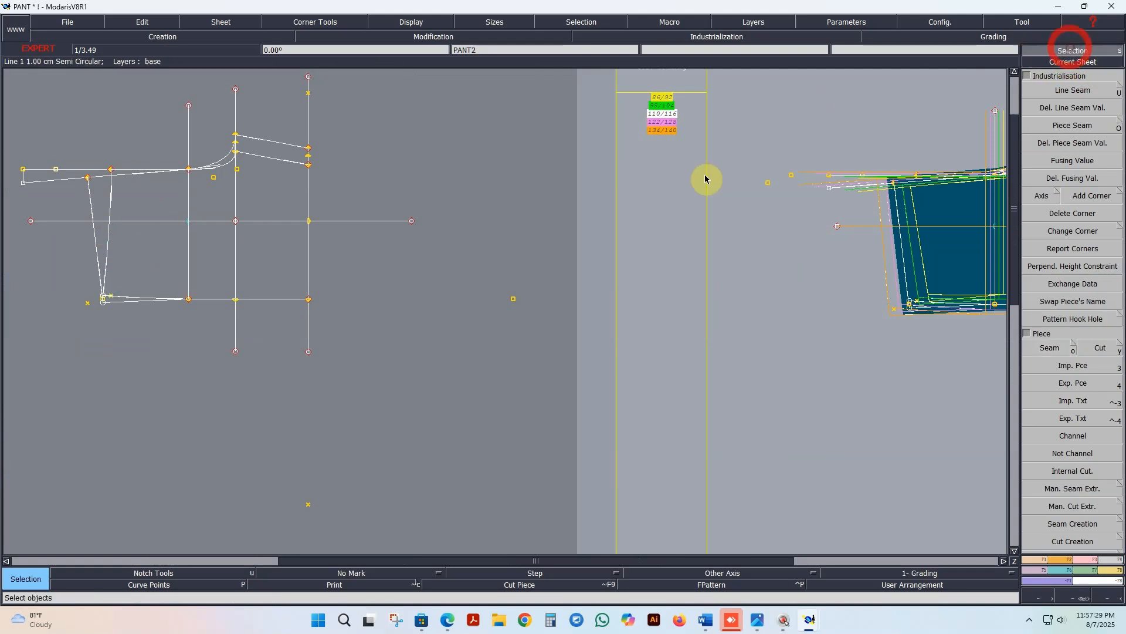
{"action": "left_click", "coordinate": [213, 254]}
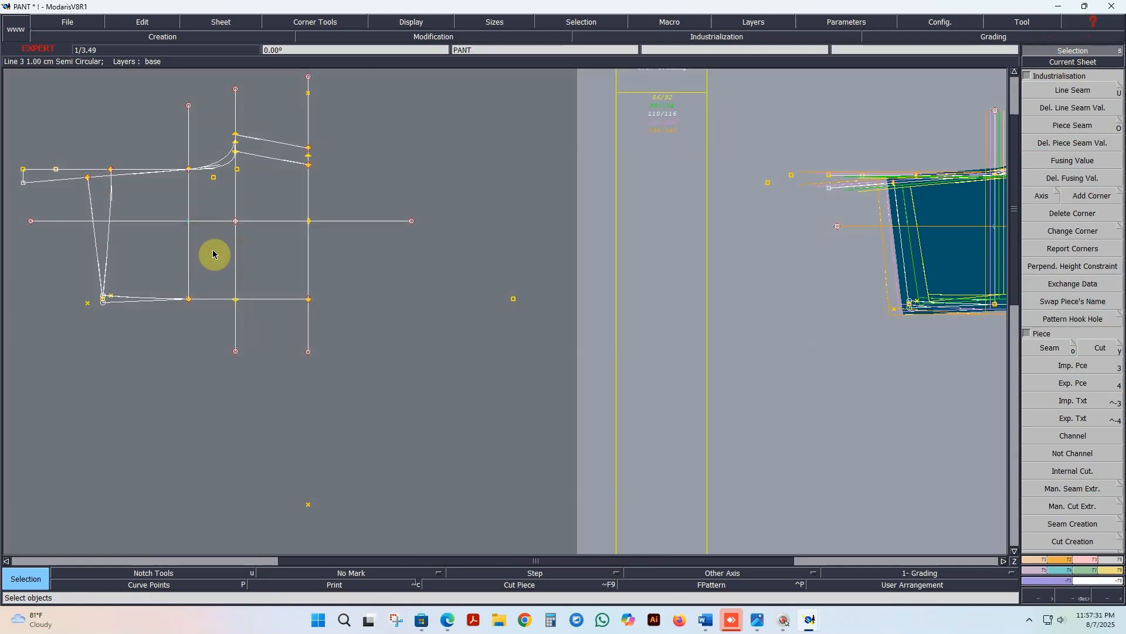
{"action": "key", "text": "F12"}
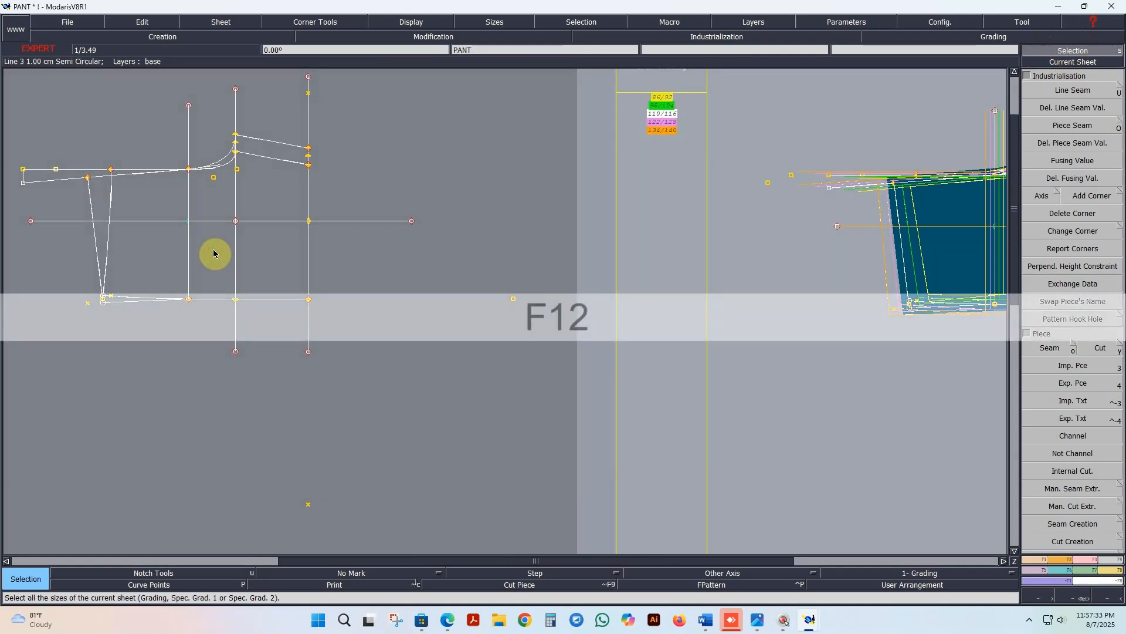
{"action": "key", "text": "F9"}
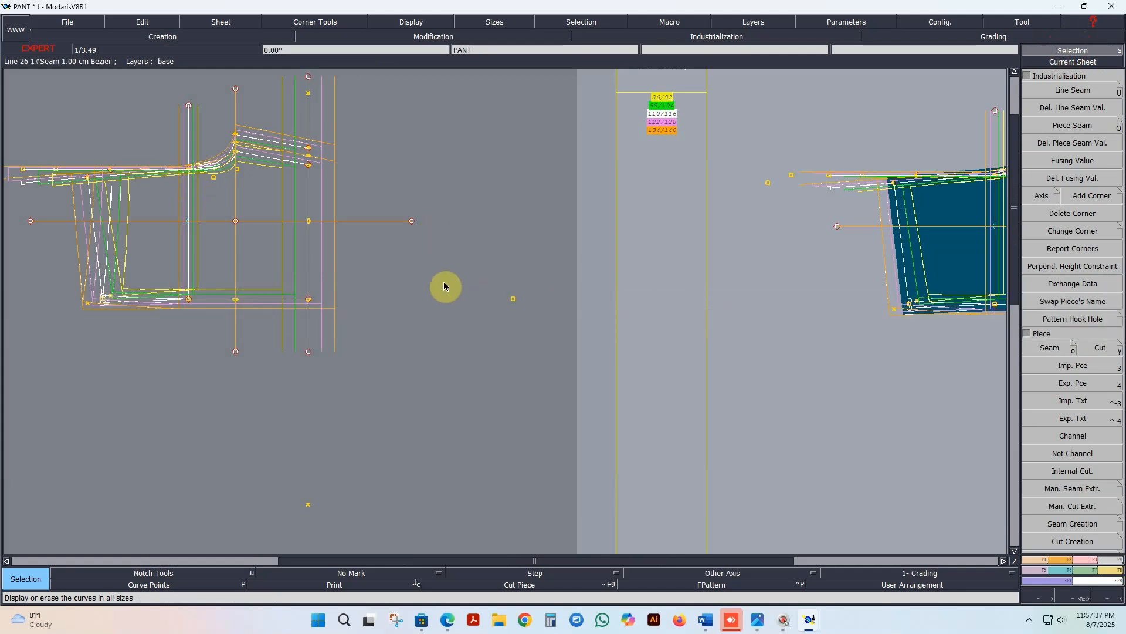
Step: Open the grading values of the hip-line point on the base draft with Control
{"action": "scroll", "coordinate": [738, 283], "scroll_direction": "down", "scroll_amount": 1}
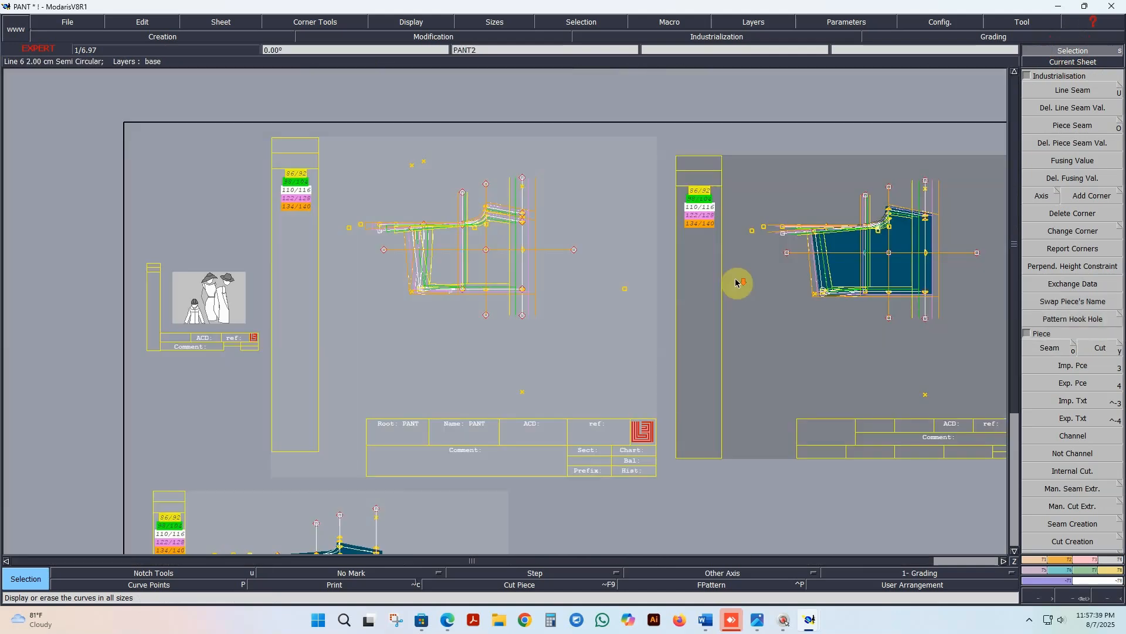
{"action": "left_click", "coordinate": [1067, 574]}
{"action": "left_click", "coordinate": [1076, 93]}
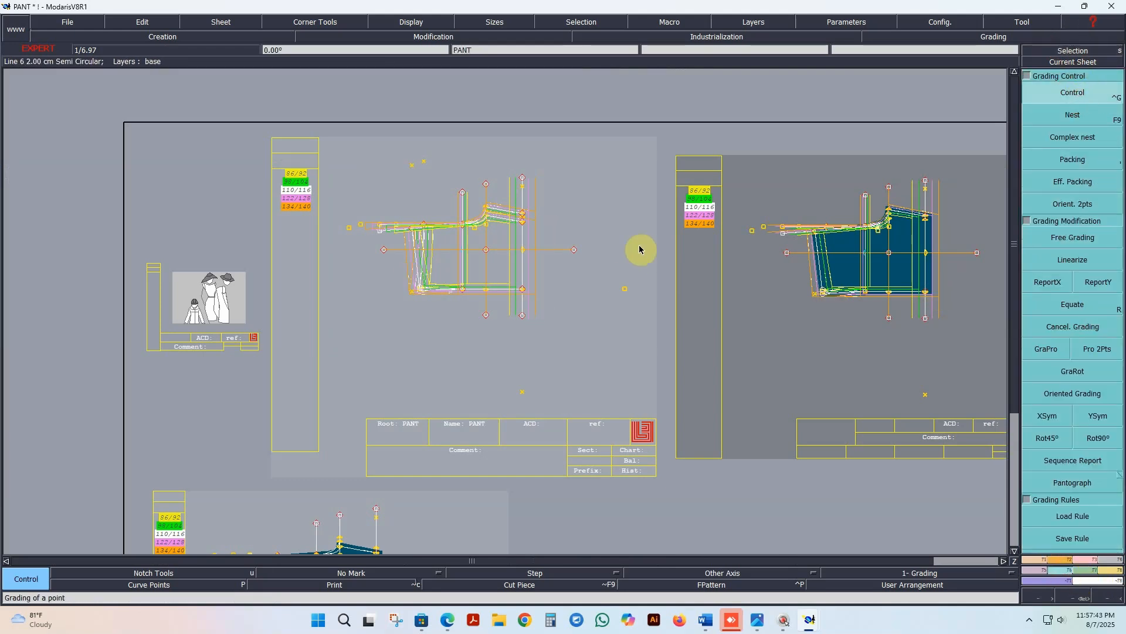
{"action": "scroll", "coordinate": [639, 247], "scroll_direction": "up", "scroll_amount": 1}
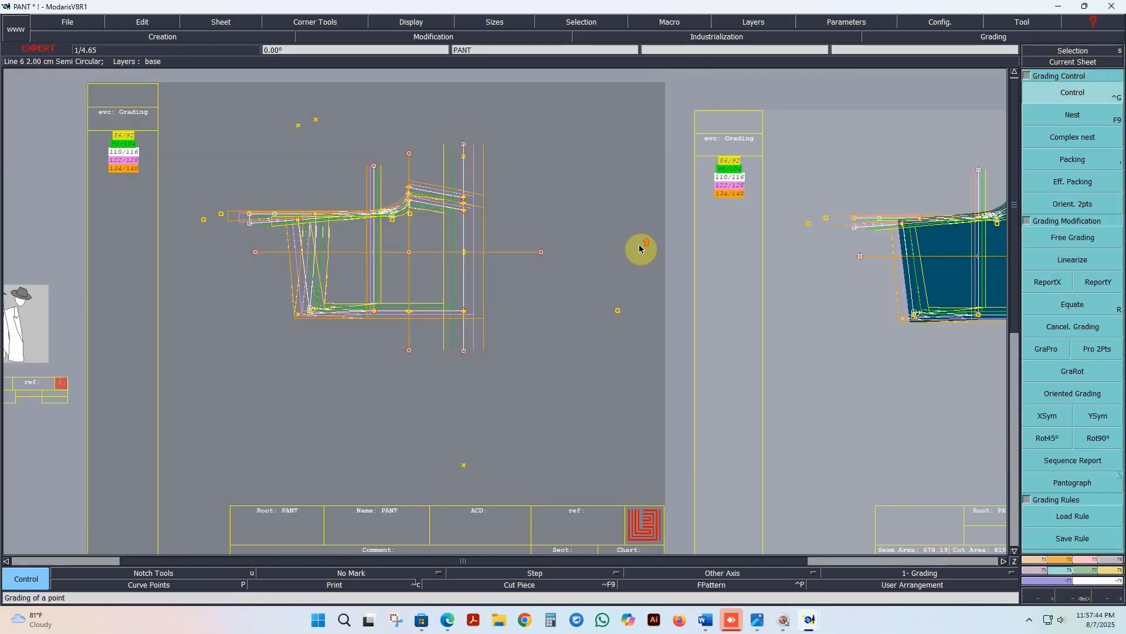
{"action": "left_click", "coordinate": [1002, 561]}
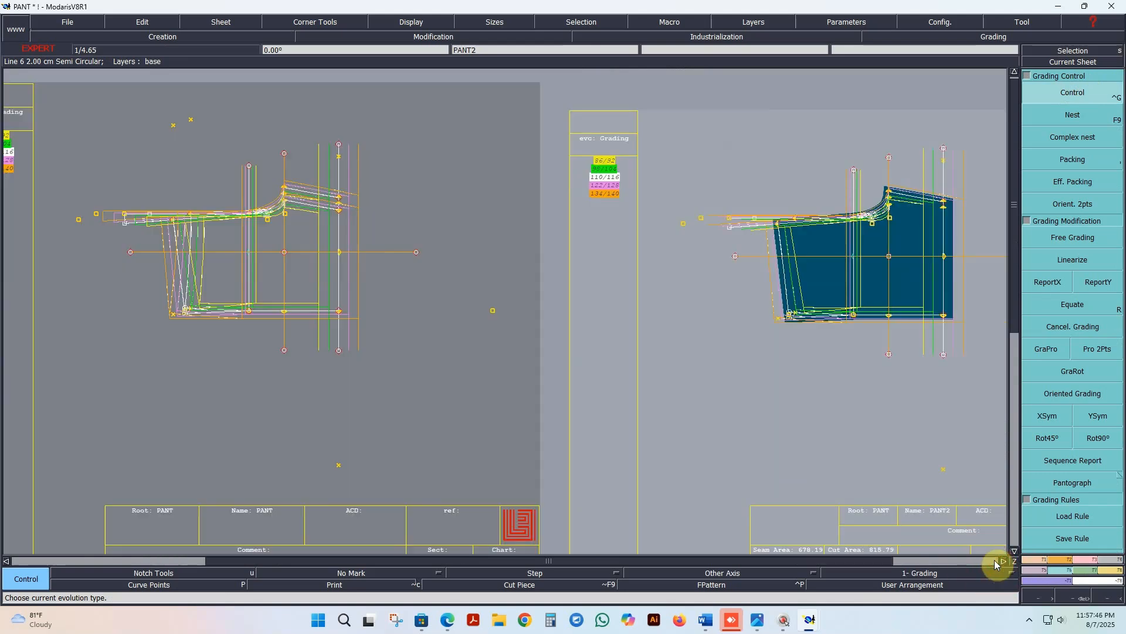
{"action": "key", "text": "F12"}
{"action": "left_click", "coordinate": [249, 256]}
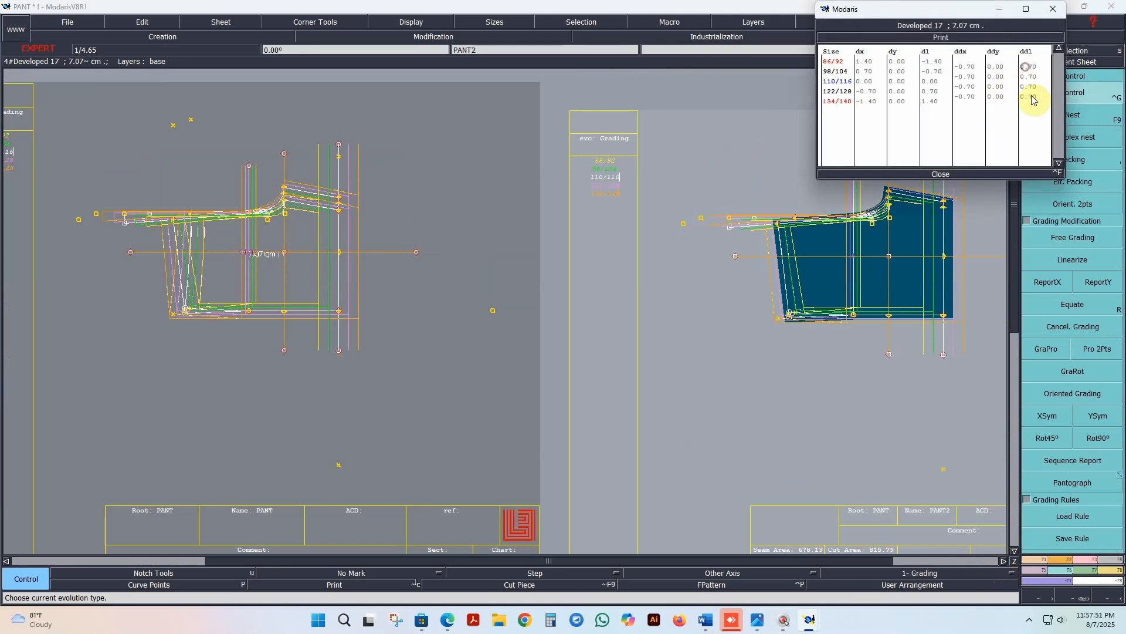
{"action": "left_click", "coordinate": [1032, 101]}
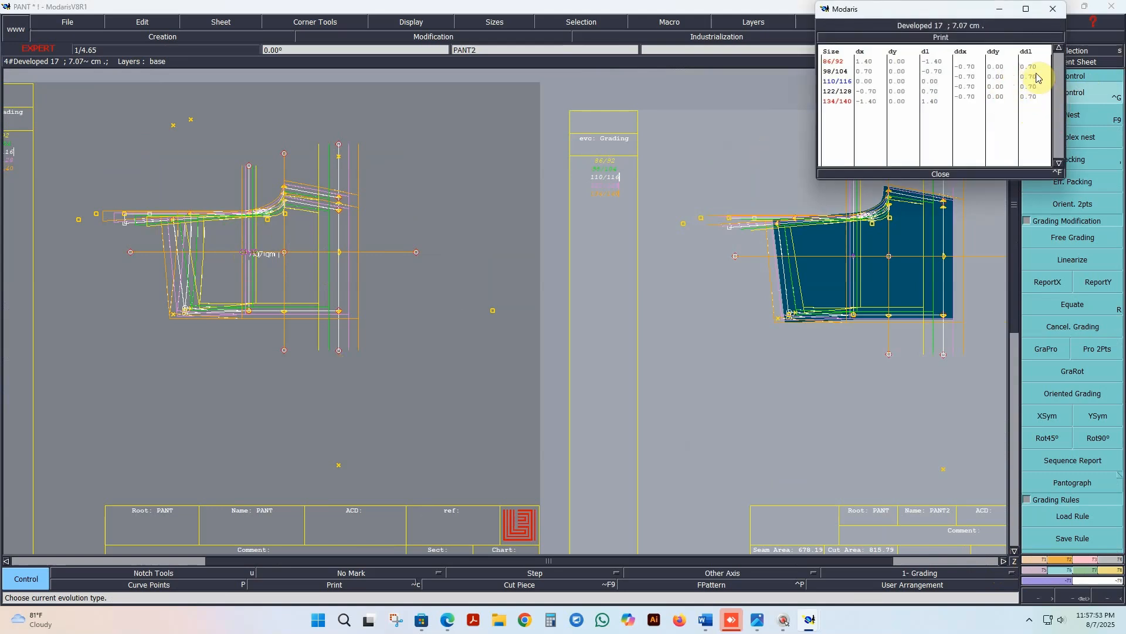
Step: Try size-to-size length increments of 1 cm and 0.7 cm on the draft's hip-line point
{"action": "left_click_drag", "start_coordinate": [1036, 67], "coordinate": [1033, 98]}
{"action": "left_click", "coordinate": [1032, 96]}
{"action": "type", "text": "1"}
{"action": "key", "text": "Return"}
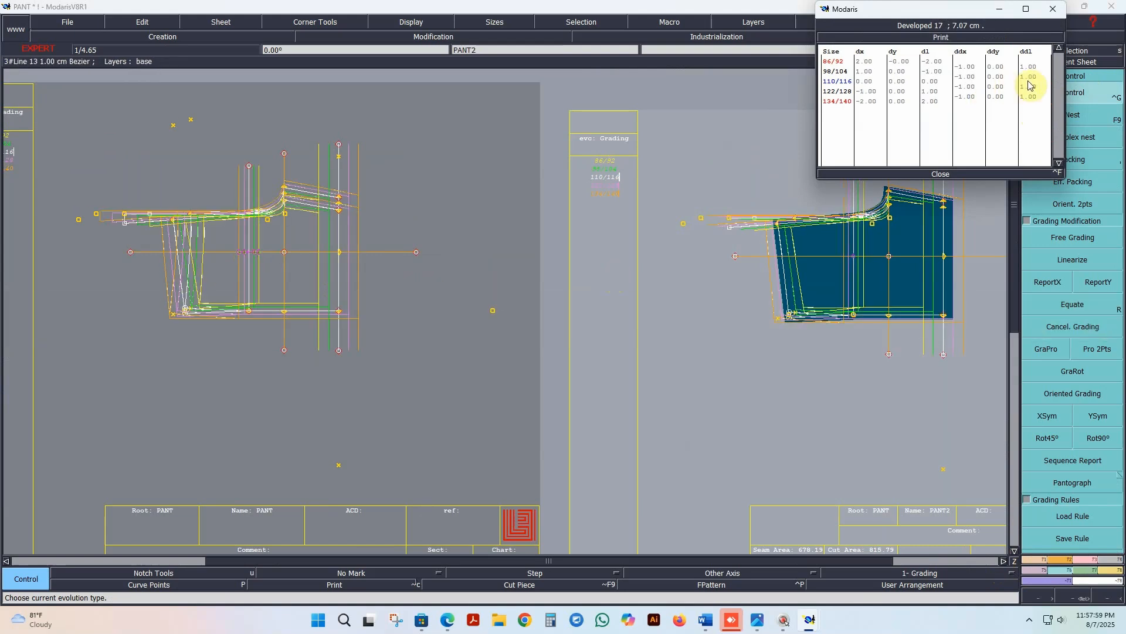
{"action": "left_click_drag", "start_coordinate": [1033, 71], "coordinate": [1033, 98]}
{"action": "type", "text": ".7"}
{"action": "key", "text": "Return"}
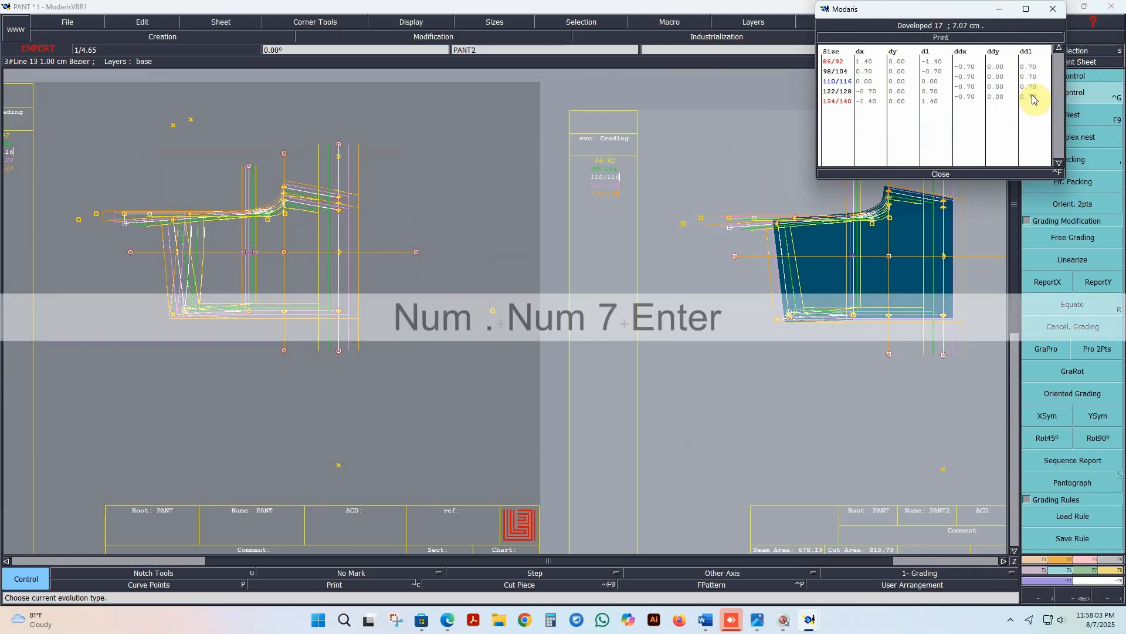
Step: Set the hip-line point's length increment to 0.5 cm between all sizes and close the grading table
{"action": "left_click_drag", "start_coordinate": [1032, 66], "coordinate": [1028, 101]}
{"action": "type", "text": ".5"}
{"action": "key", "text": "Return"}
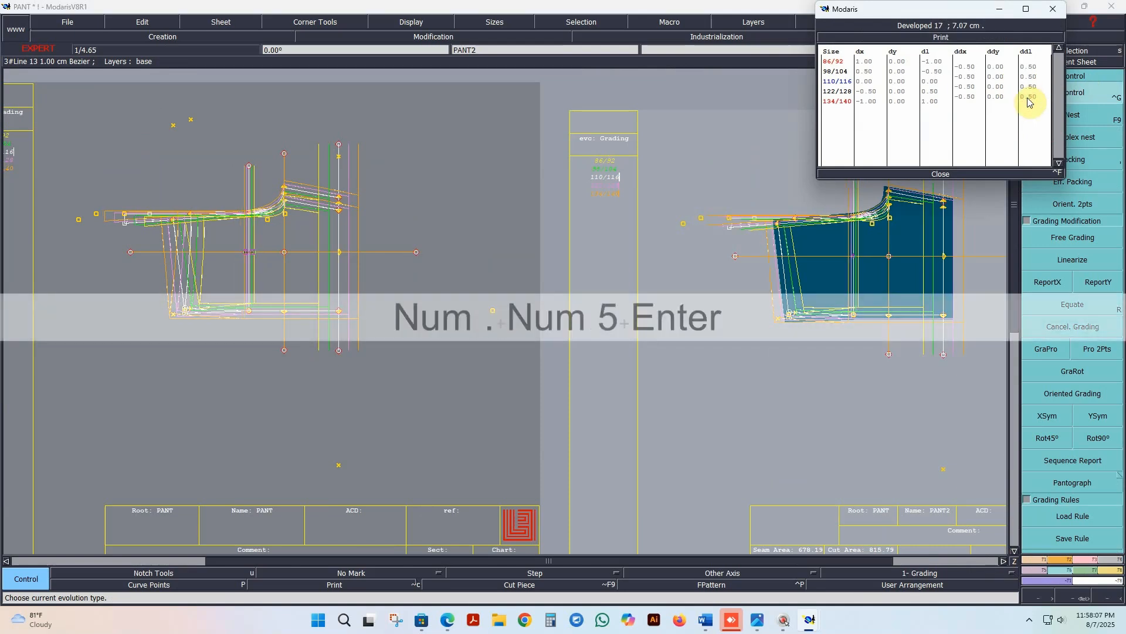
{"action": "scroll", "coordinate": [457, 300], "scroll_direction": "down", "scroll_amount": 2}
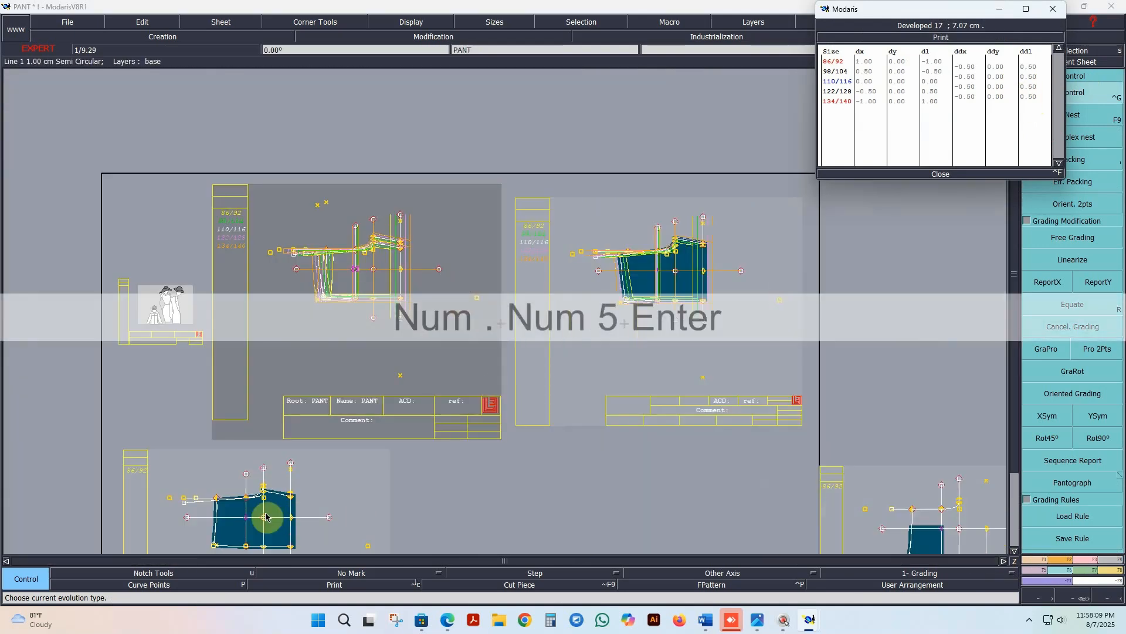
{"action": "left_click", "coordinate": [944, 175]}
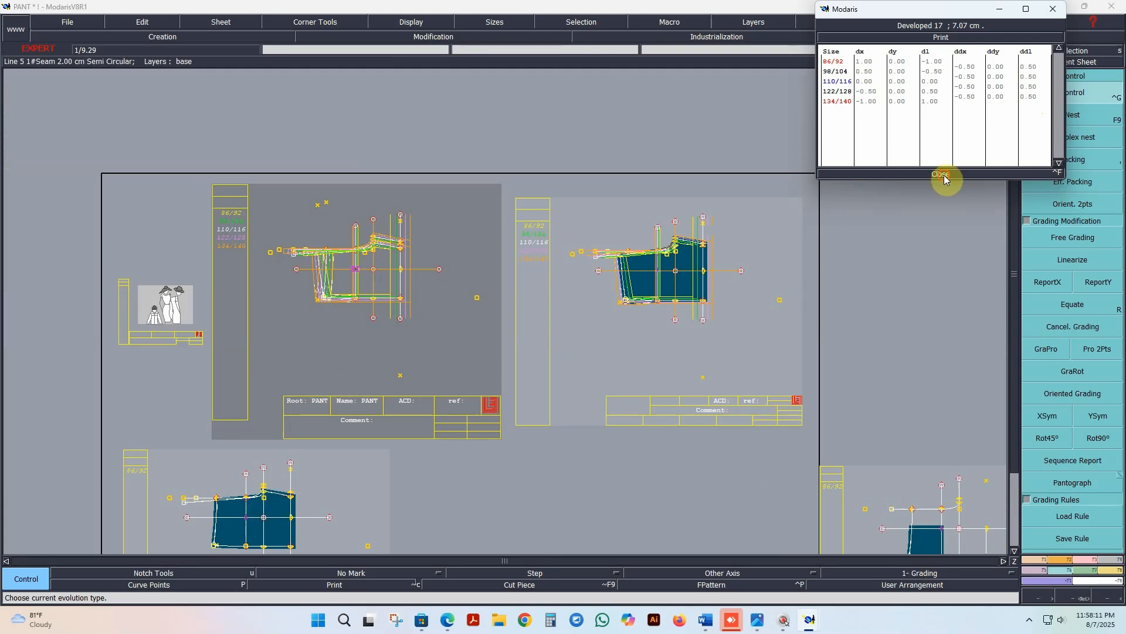
Step: Save the PANT model, continuing past the anomaly warnings
{"action": "left_click", "coordinate": [69, 22]}
{"action": "left_click", "coordinate": [74, 71]}
{"action": "left_click", "coordinate": [488, 378]}
Step: Delete the PANT3 sheet with the small partial piece lying outside the desk frame
{"action": "scroll", "coordinate": [470, 372], "scroll_direction": "down", "scroll_amount": 2}
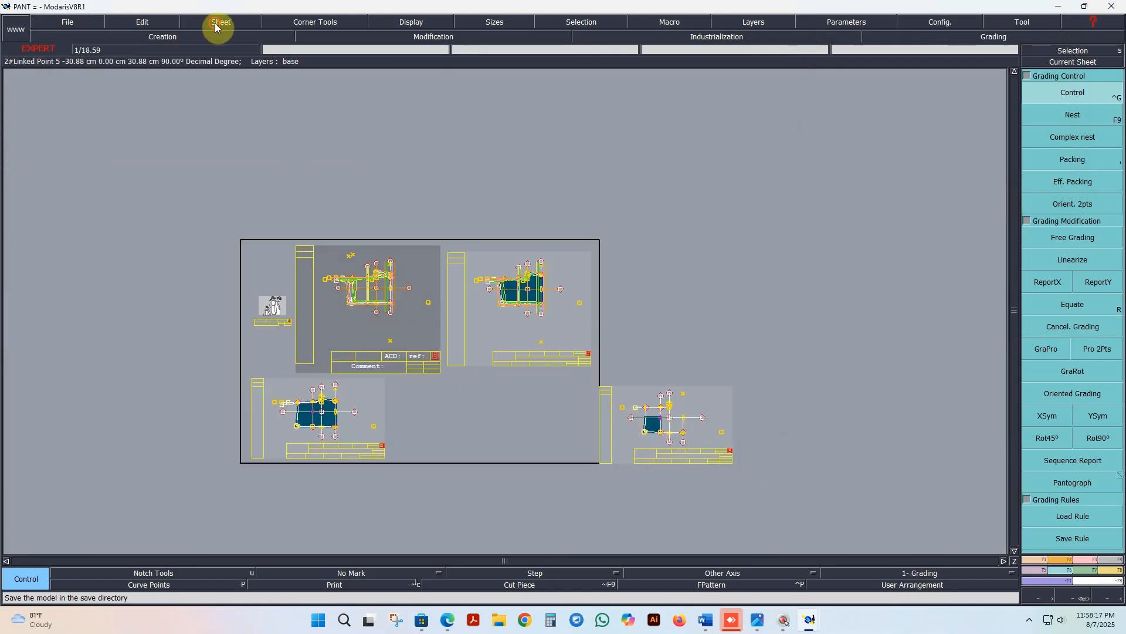
{"action": "left_click", "coordinate": [217, 22]}
{"action": "left_click", "coordinate": [281, 60]}
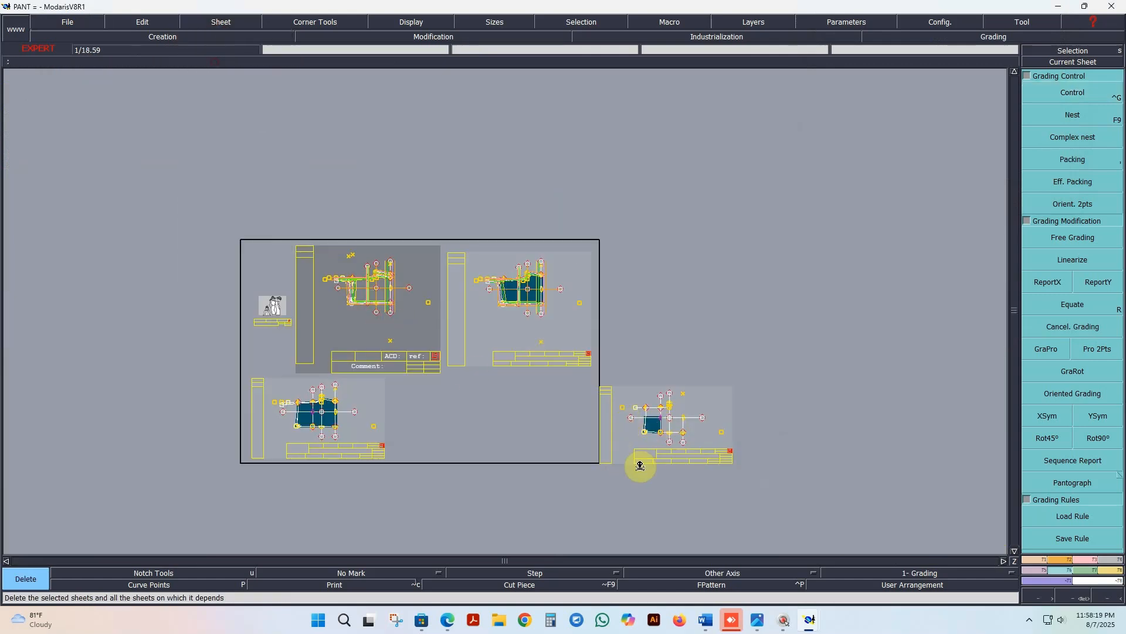
{"action": "left_click", "coordinate": [661, 431]}
{"action": "left_click", "coordinate": [1067, 50]}
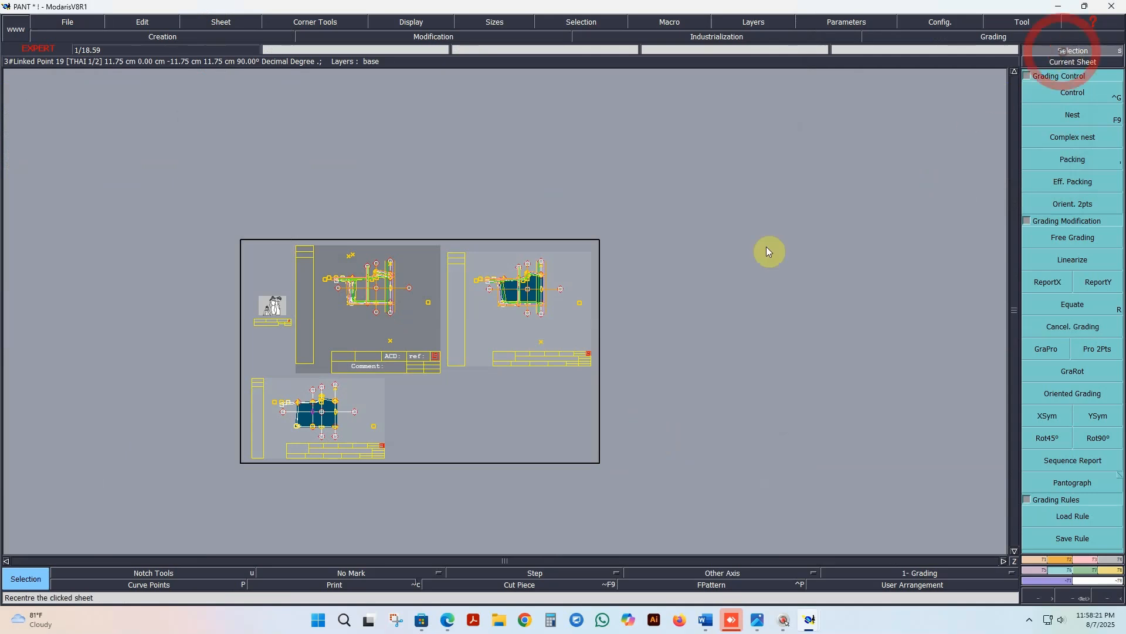
Step: Rearrange all remaining sheets on the desk and look over the draft and the two extracted pieces
{"action": "key", "text": "j"}
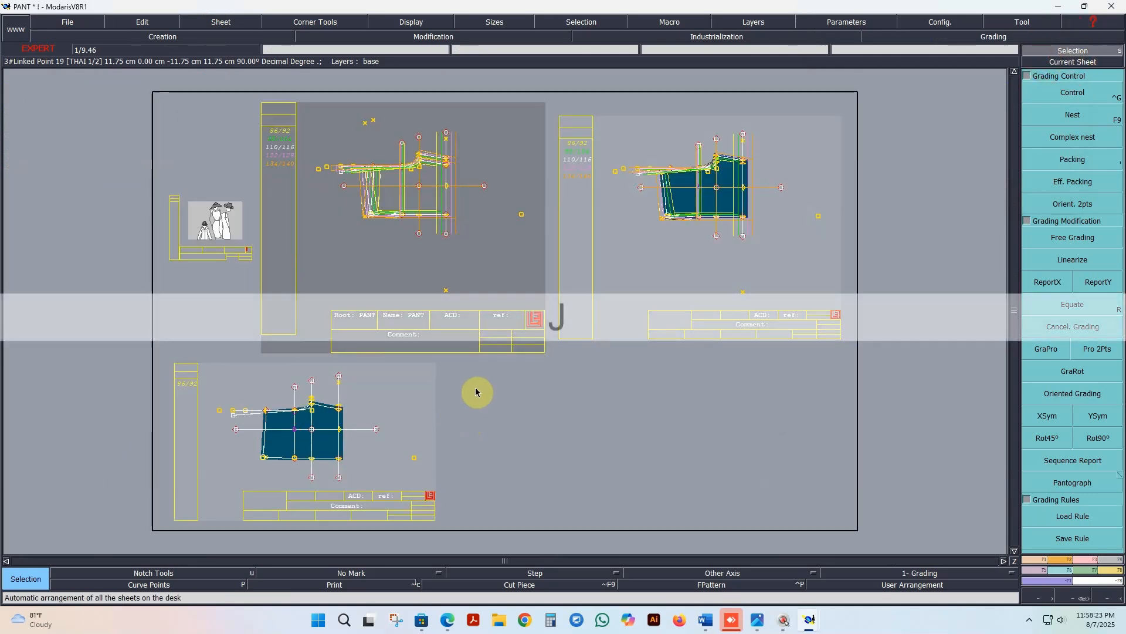
{"action": "scroll", "coordinate": [495, 373], "scroll_direction": "up", "scroll_amount": 2}
{"action": "scroll", "coordinate": [443, 396], "scroll_direction": "down", "scroll_amount": 2}
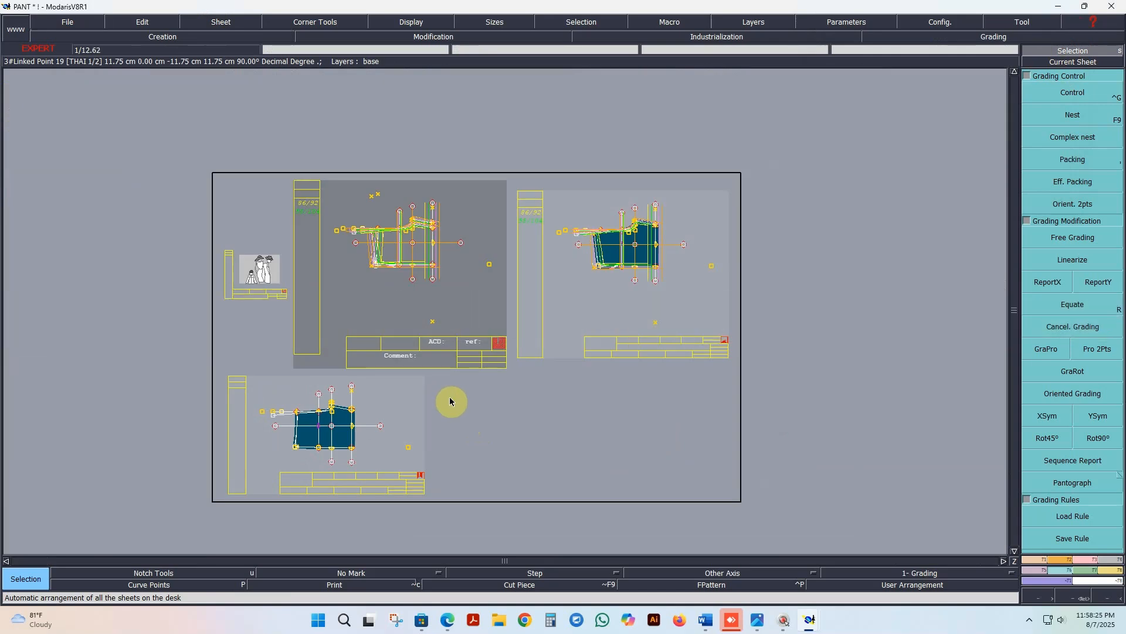
{"action": "scroll", "coordinate": [462, 406], "scroll_direction": "up", "scroll_amount": 1}
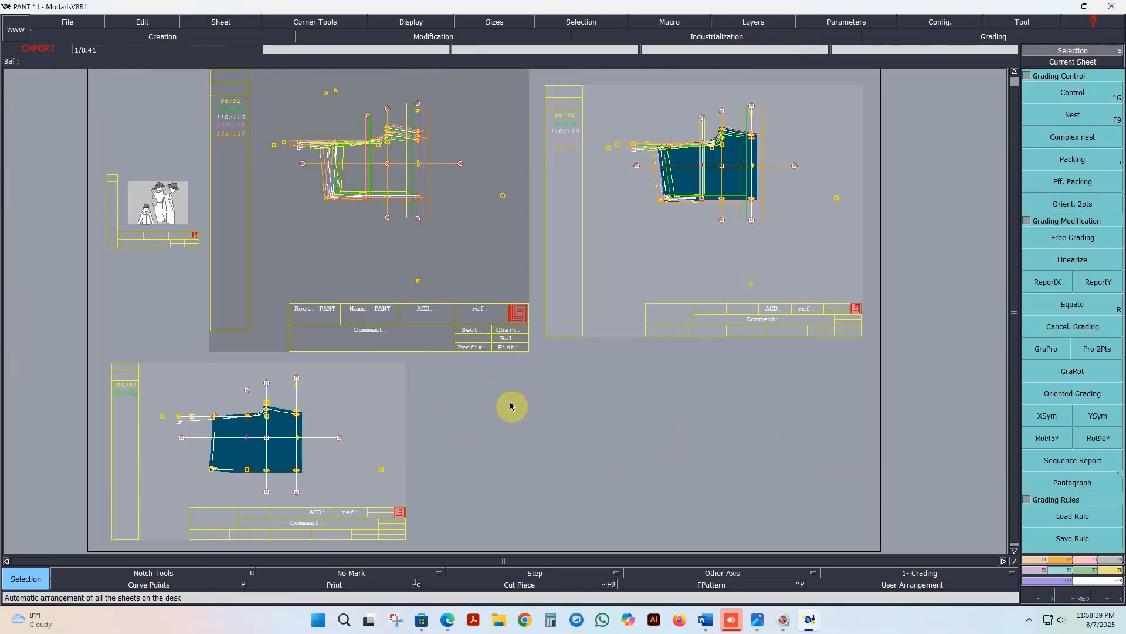
{"action": "left_click", "coordinate": [514, 420]}
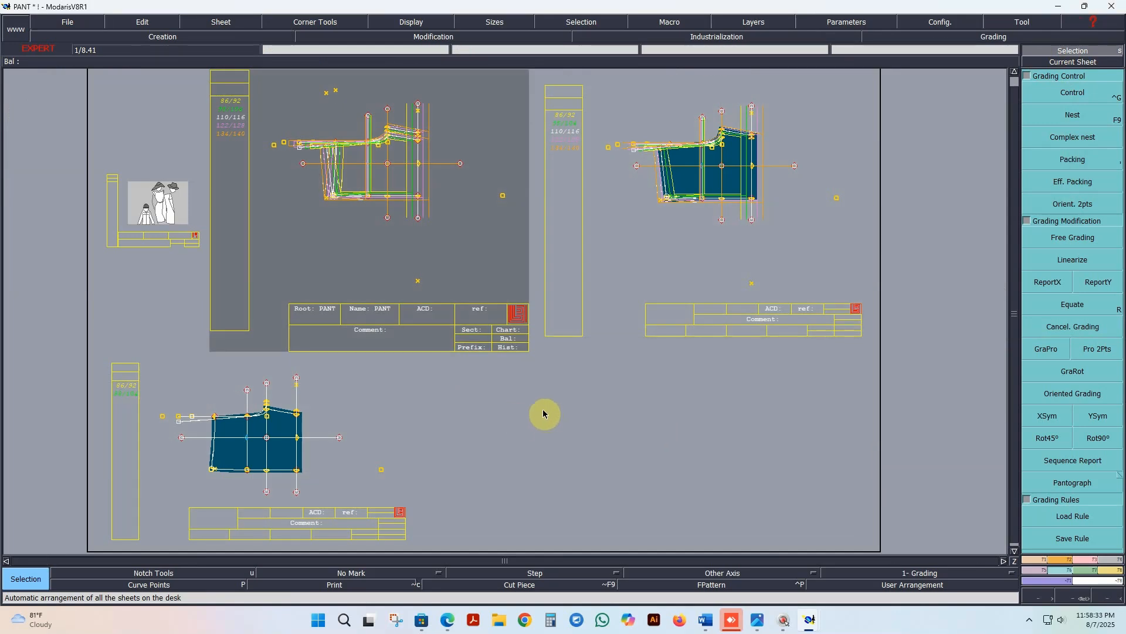
Step: Save the cleaned-up PANT model twice, continuing past the anomaly warnings each time
{"action": "left_click", "coordinate": [68, 24]}
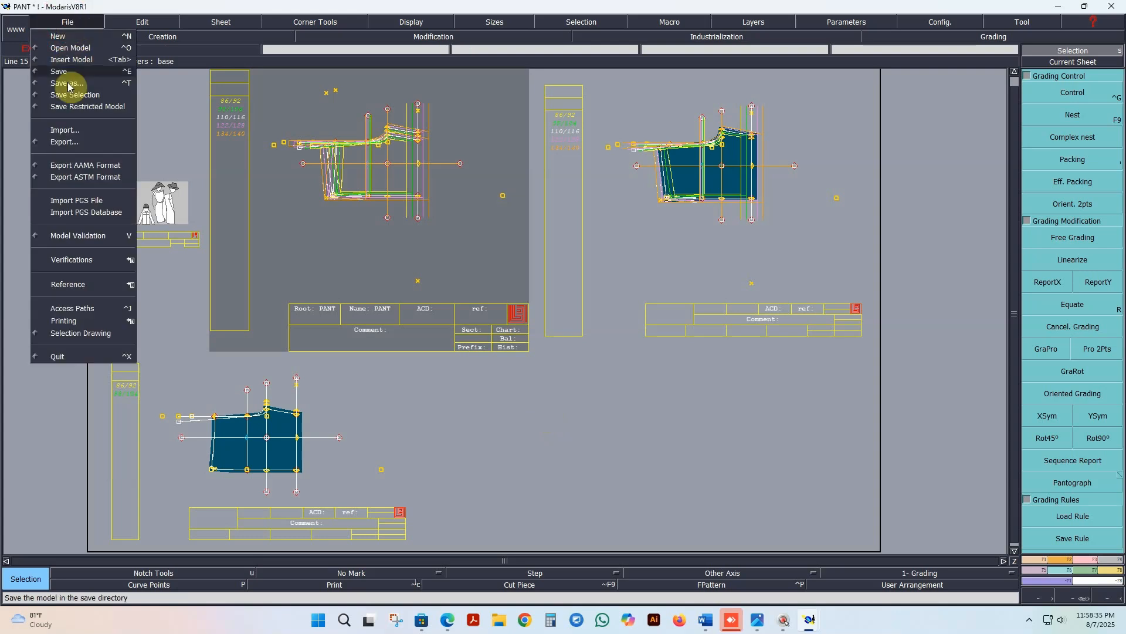
{"action": "left_click", "coordinate": [58, 71]}
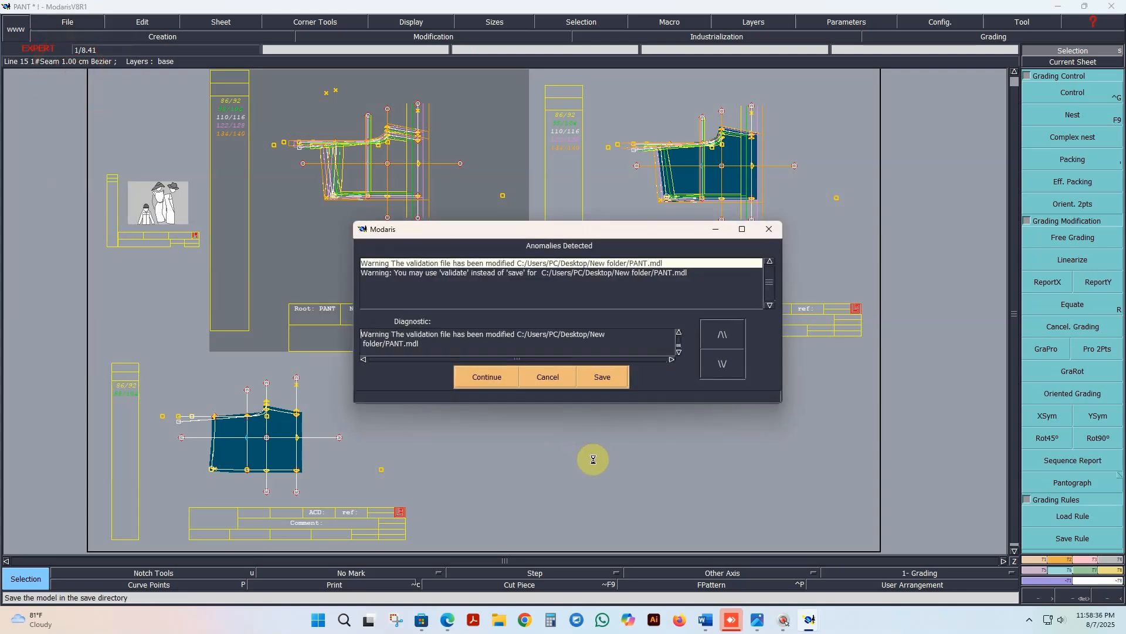
{"action": "left_click", "coordinate": [497, 380]}
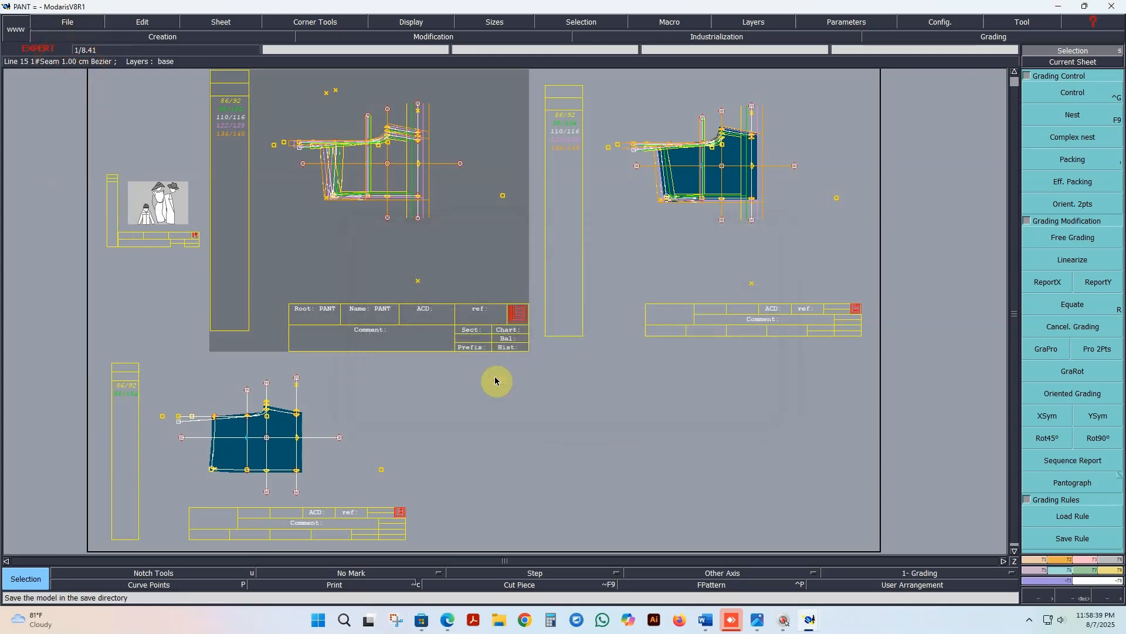
{"action": "left_click", "coordinate": [67, 22]}
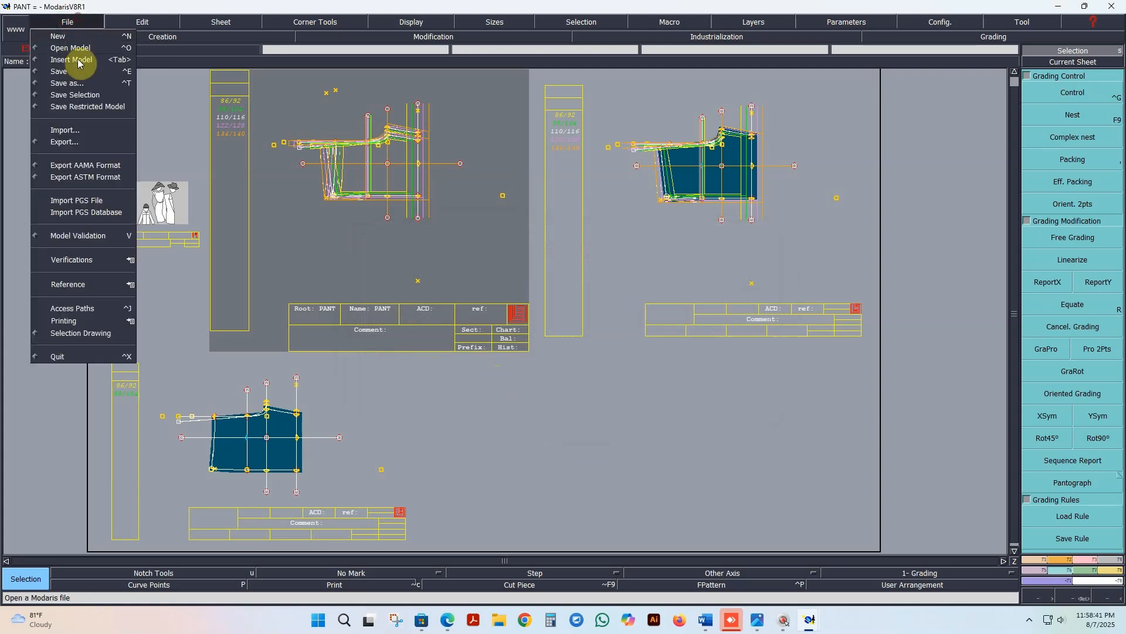
{"action": "left_click", "coordinate": [73, 74]}
{"action": "left_click", "coordinate": [494, 381]}
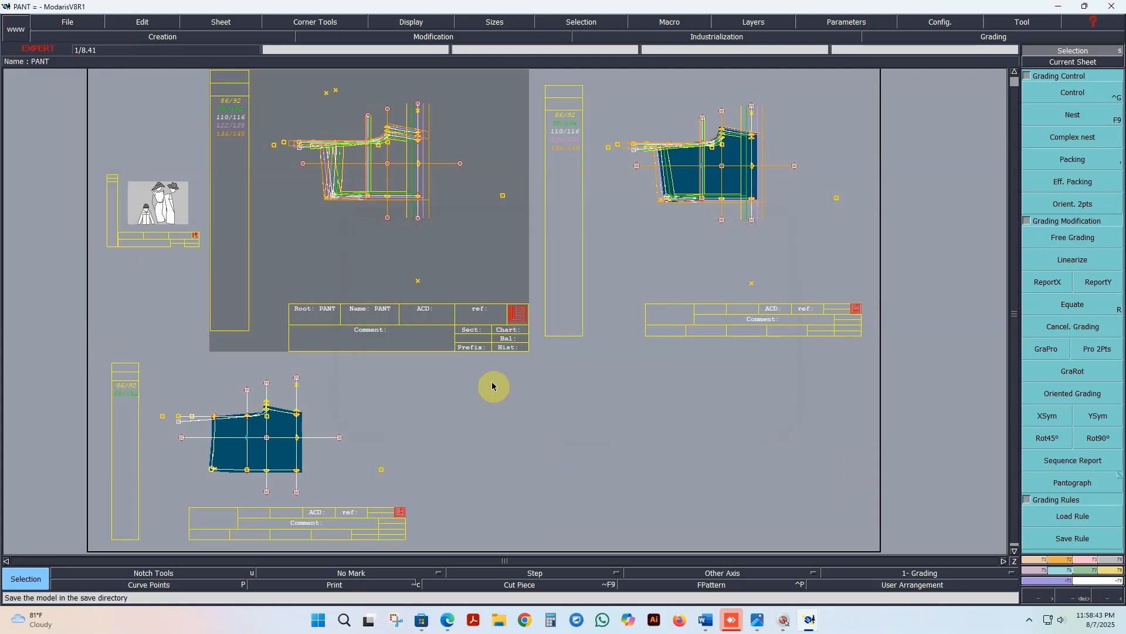